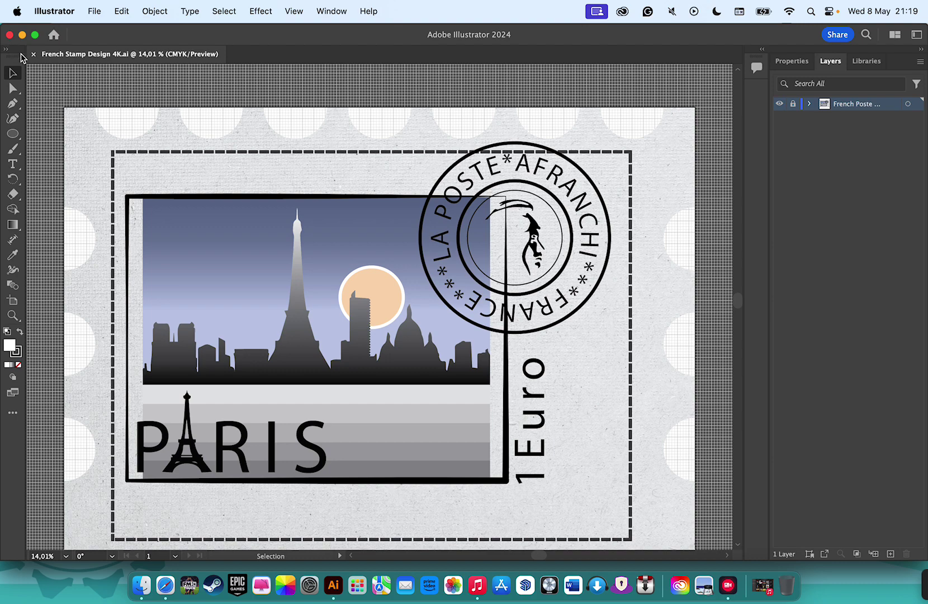
Close the stamp design and create a new 4000 × 3000 px document
left_click(34, 53)
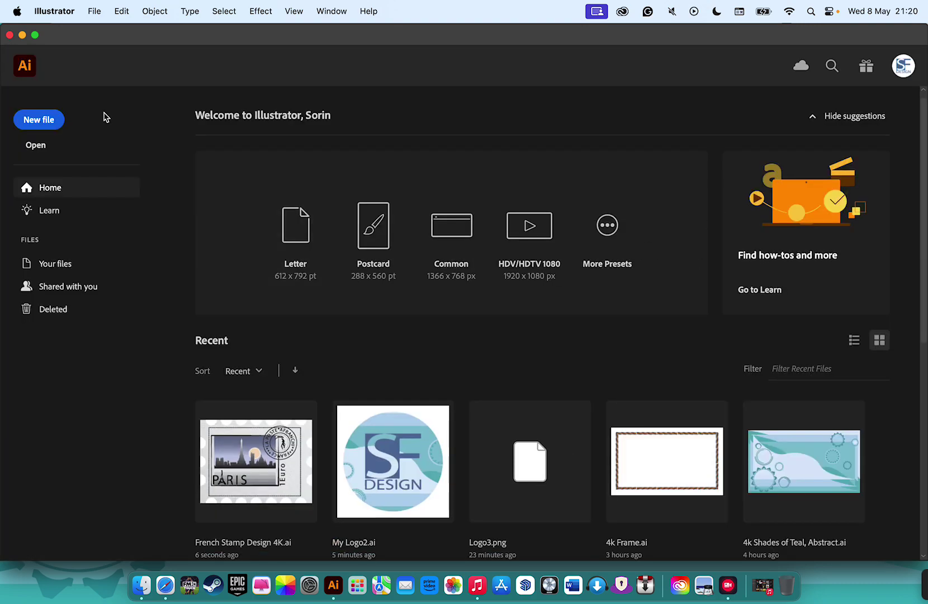
left_click(28, 124)
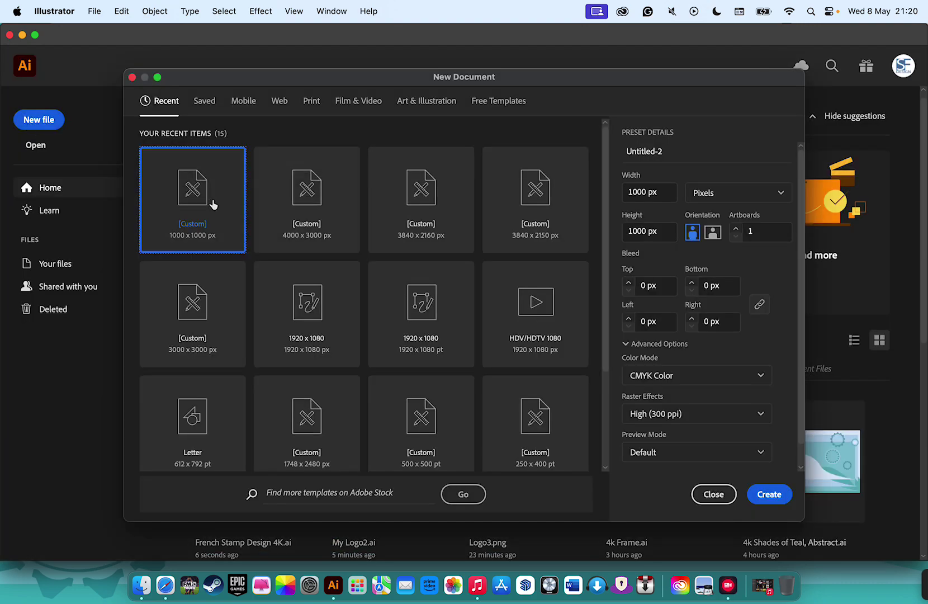
left_click(315, 206)
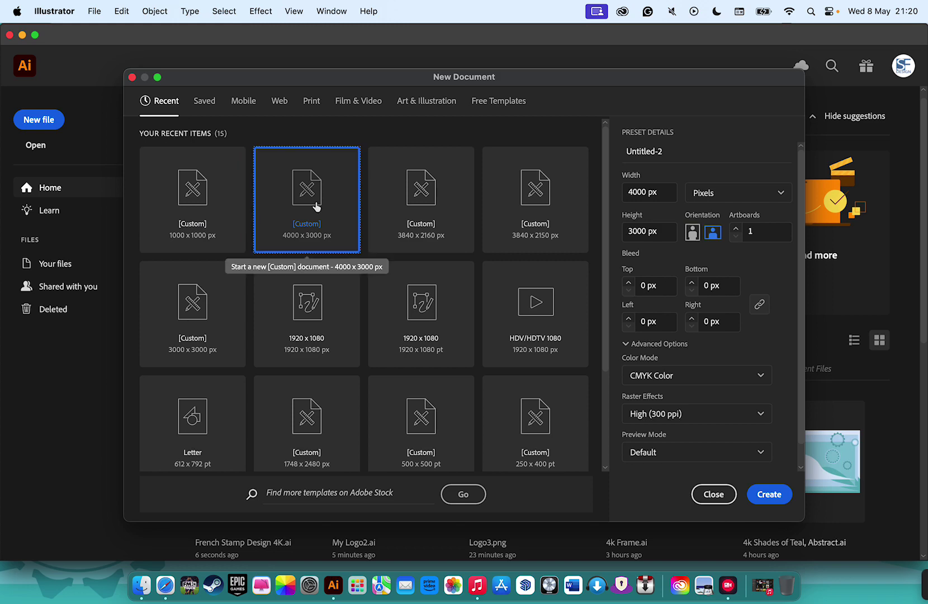
left_click(766, 497)
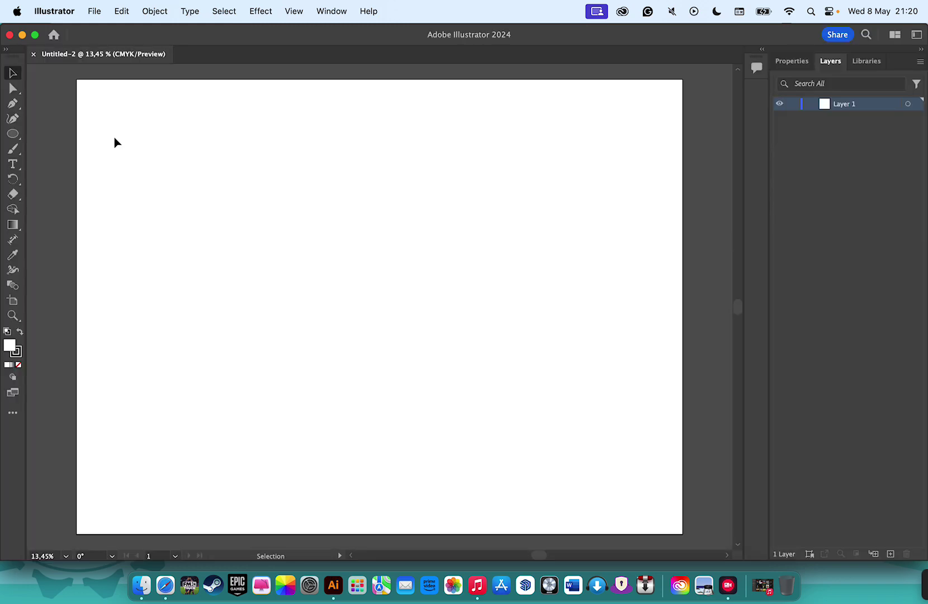
Show the grid over the Untitled-2 artboard from the canvas context menu
right_click(222, 155)
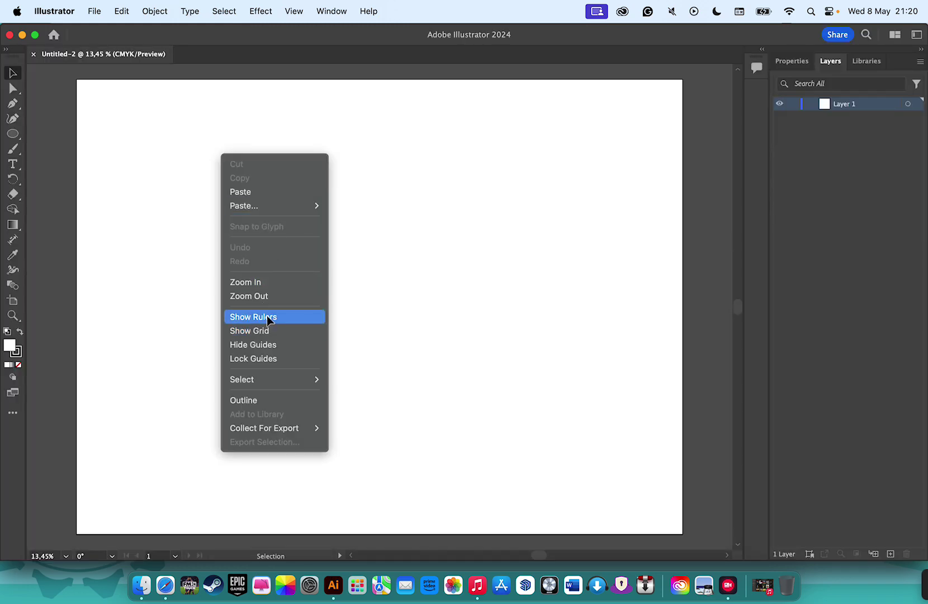
left_click(265, 330)
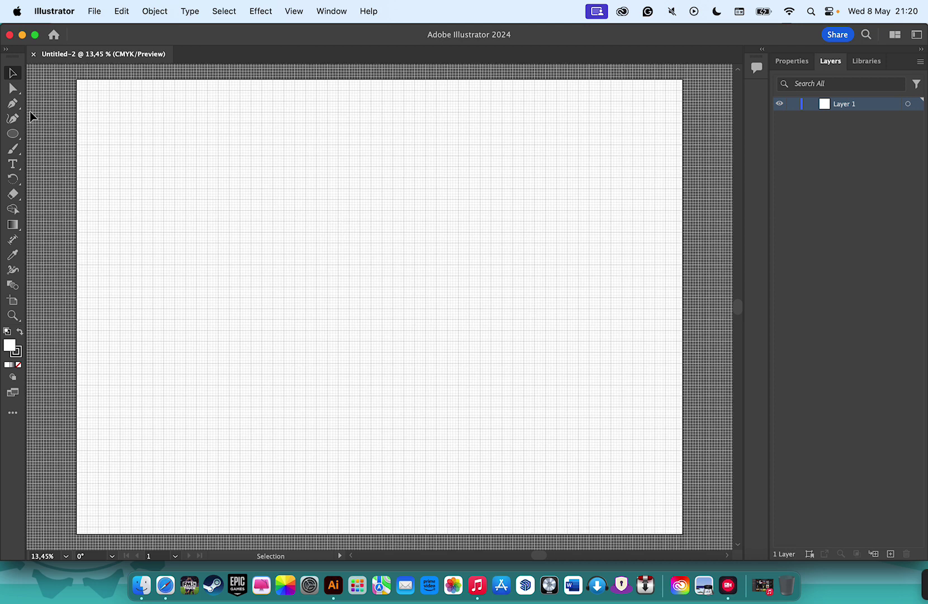
right_click(15, 135)
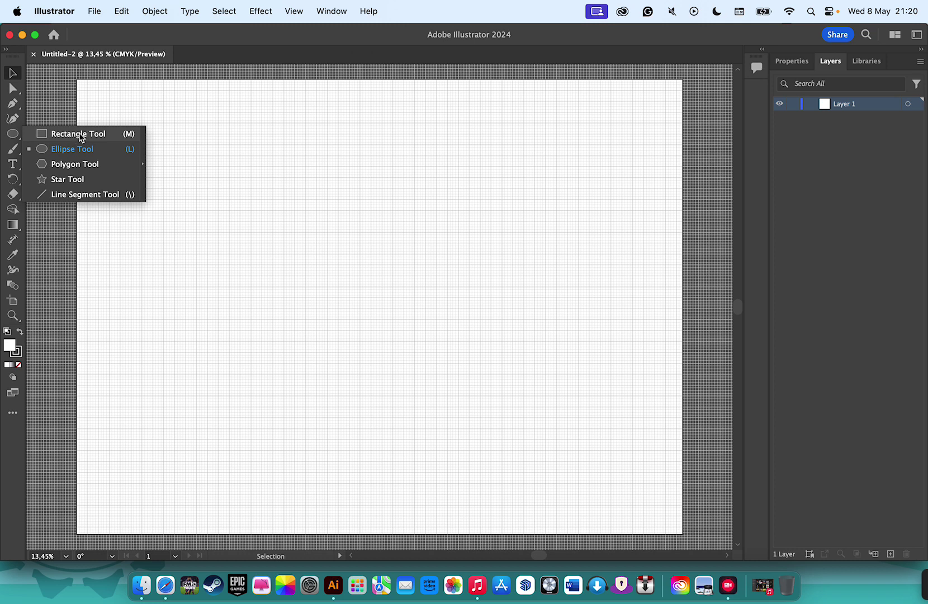
Draw a rectangle and stretch it to fill the whole 4000 × 3000 artboard
left_click(82, 136)
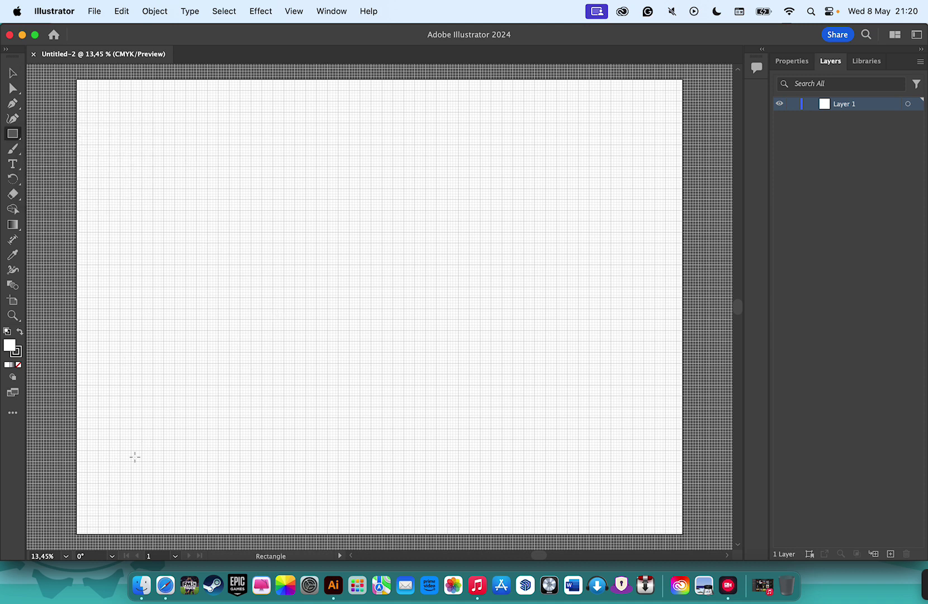
left_click_drag(96, 513, 667, 90)
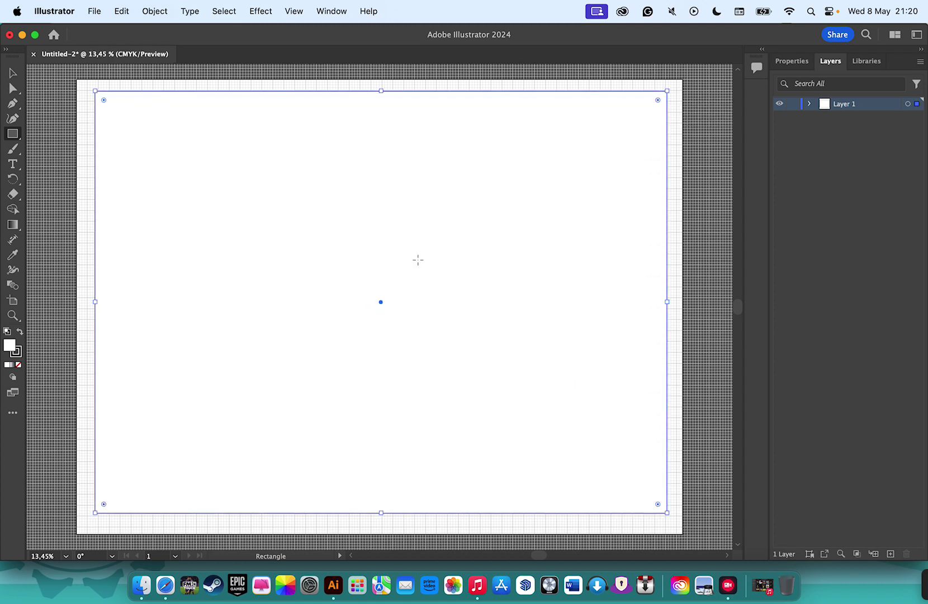
left_click(791, 62)
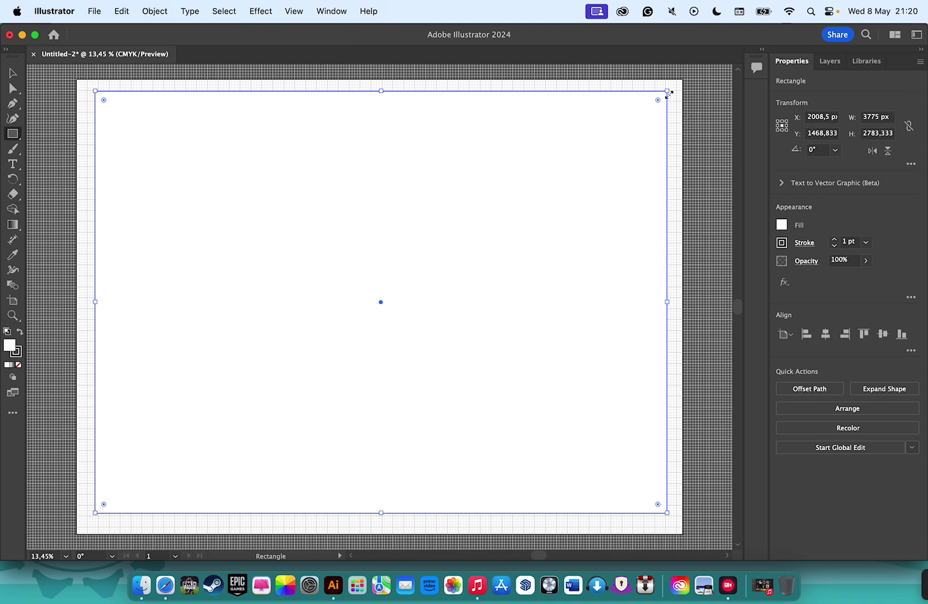
left_click_drag(668, 91, 682, 82)
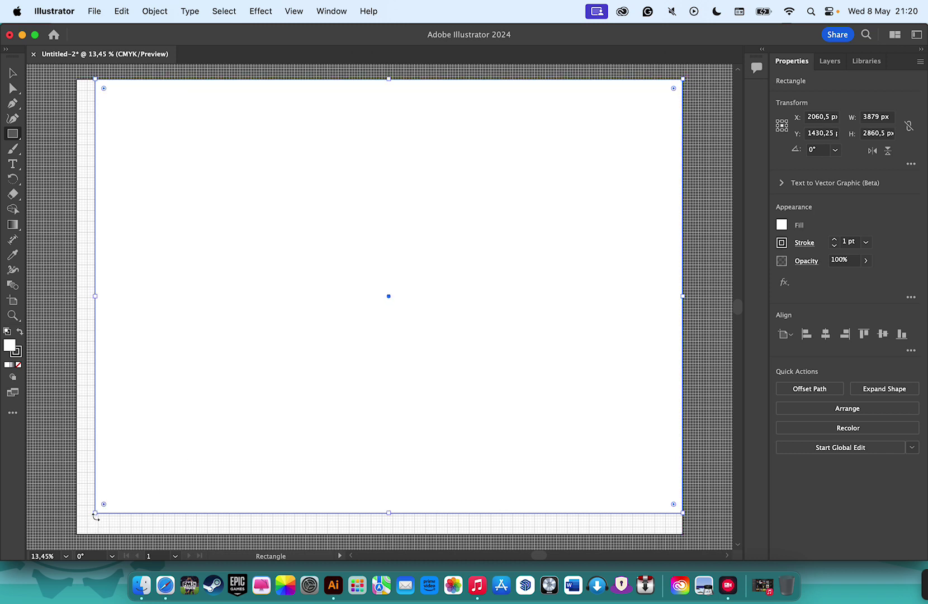
left_click_drag(96, 513, 84, 531)
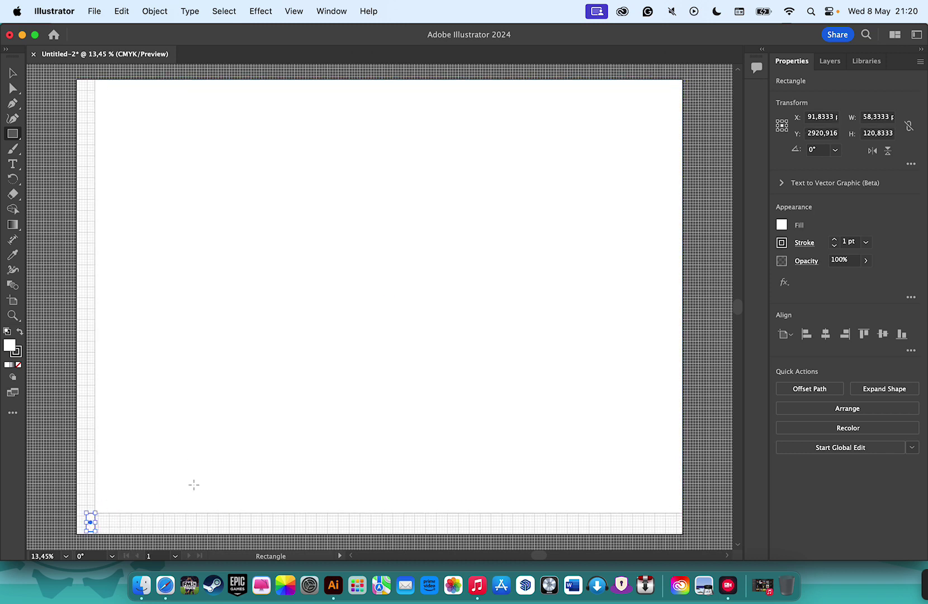
key("super+z")
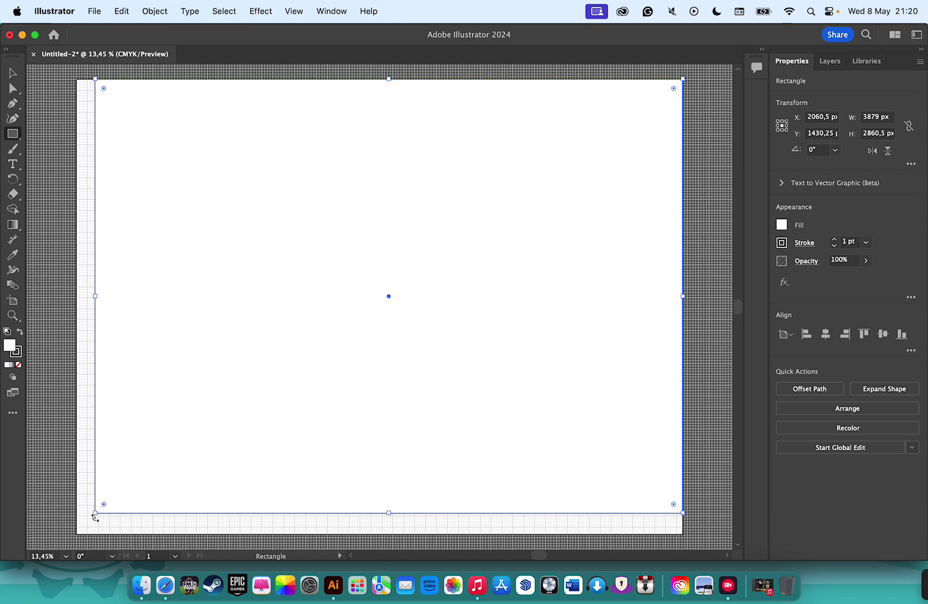
left_click_drag(95, 513, 76, 534)
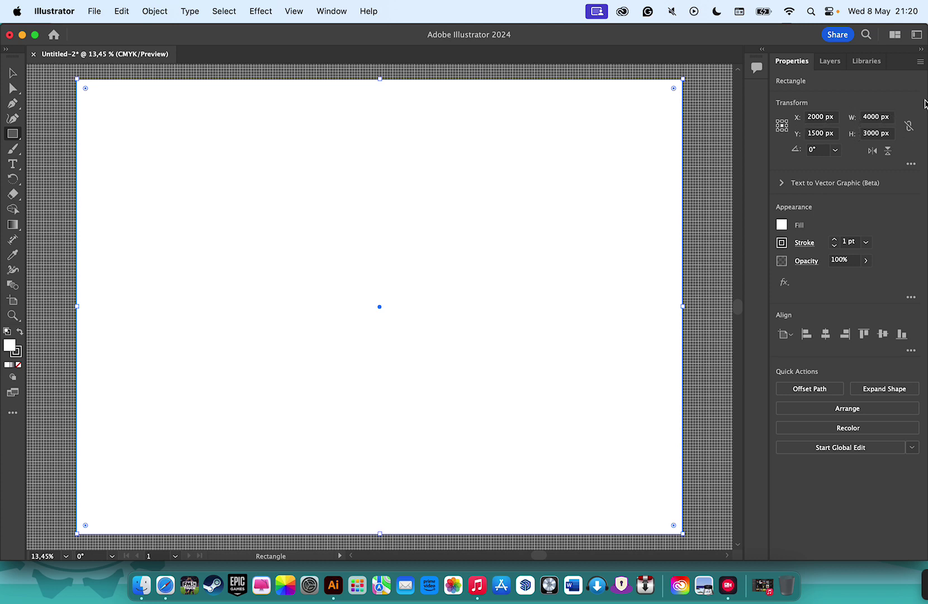
Link proportions and resize the rectangle to 3500 px wide
left_click(908, 127)
double_click(871, 116)
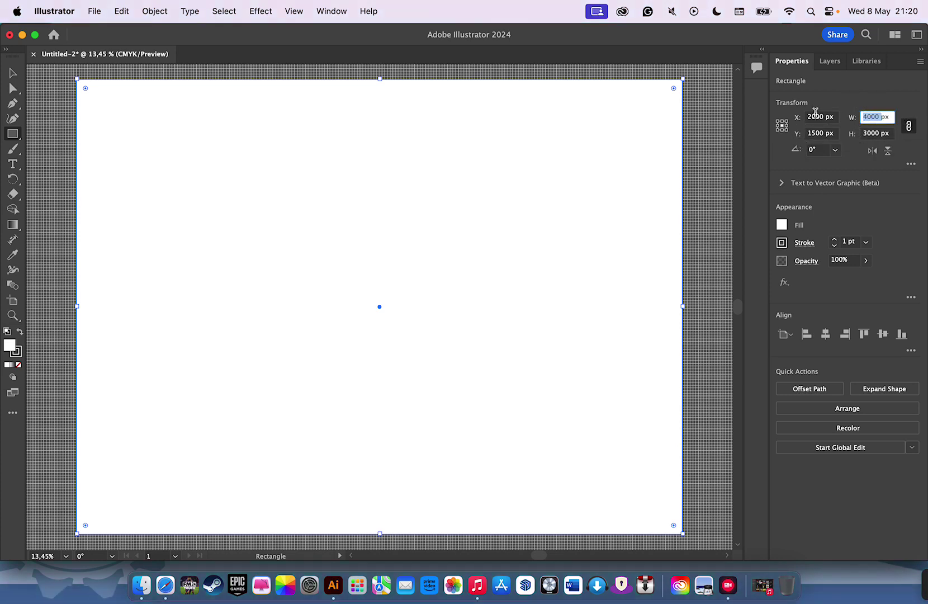
type("35")
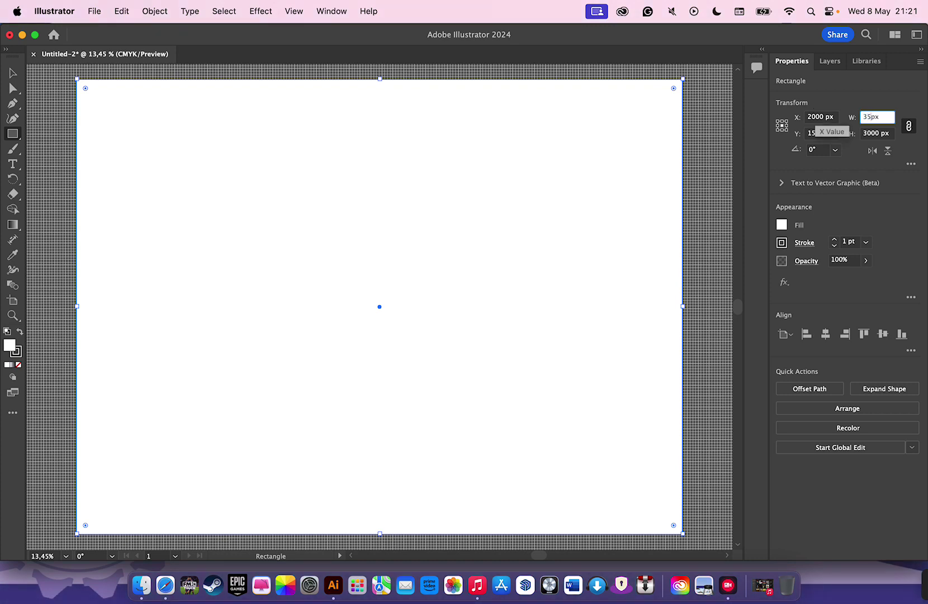
key("Return")
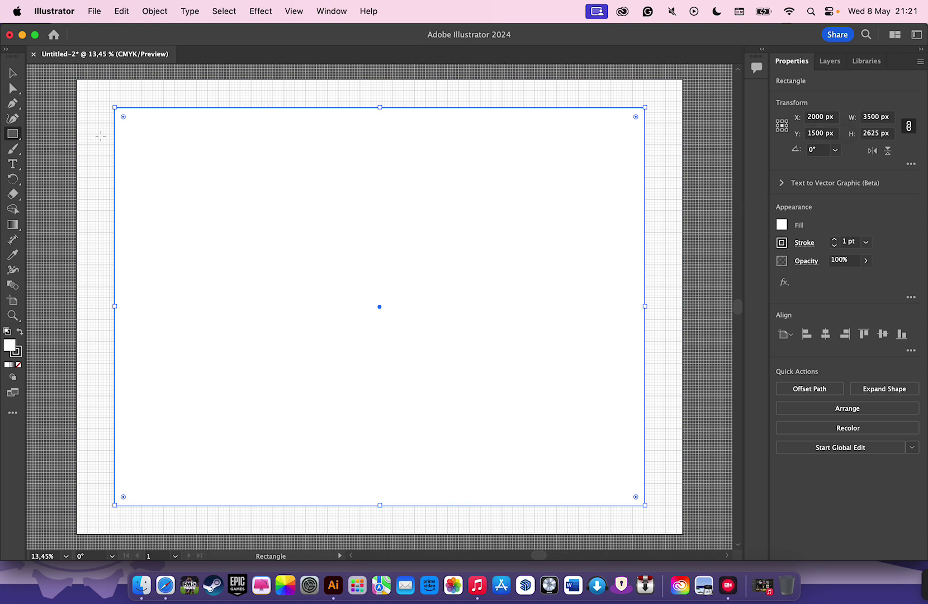
left_click(13, 73)
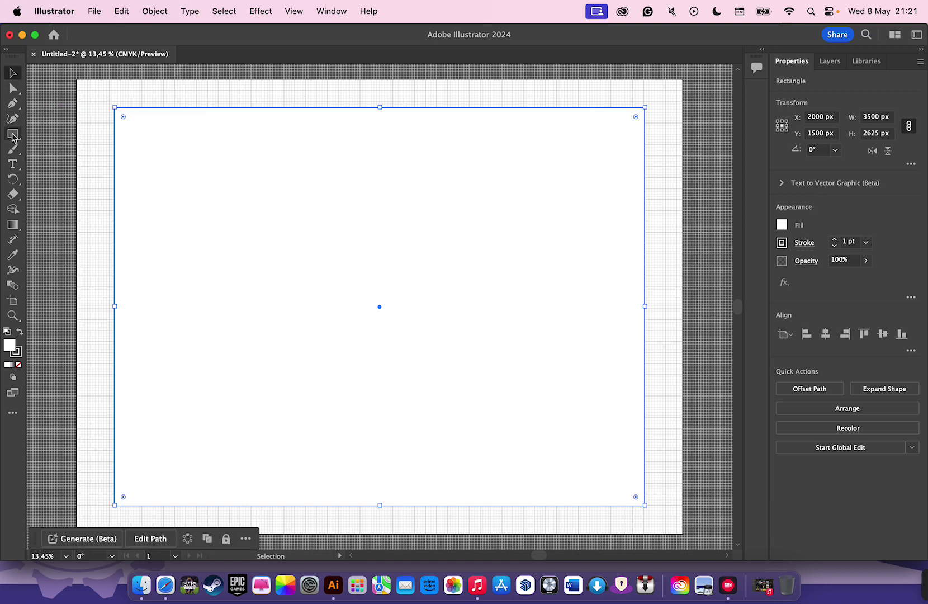
Draw a circle in the upper rectangle and size it to 300 px
left_click_drag(12, 135, 63, 147)
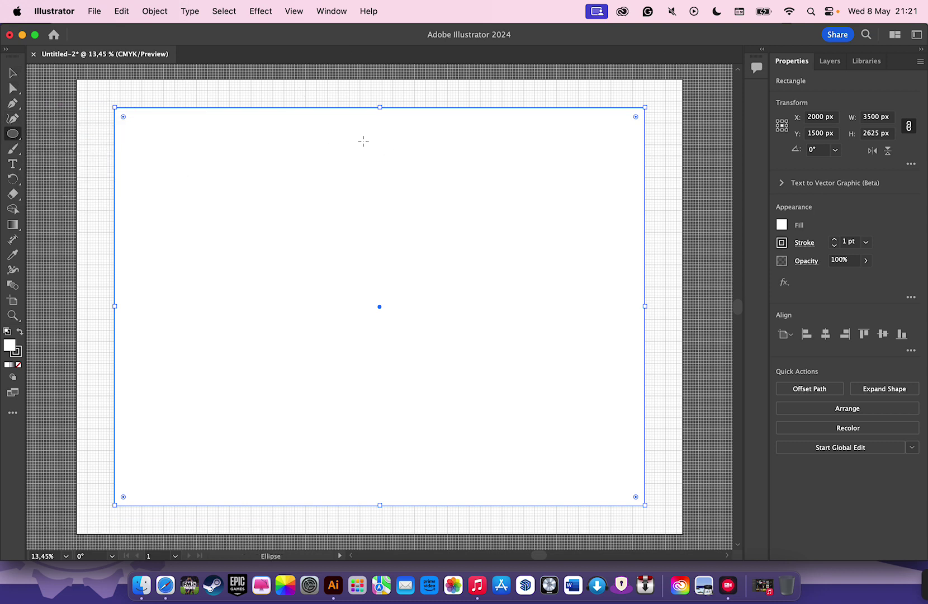
left_click_drag(340, 201, 401, 144)
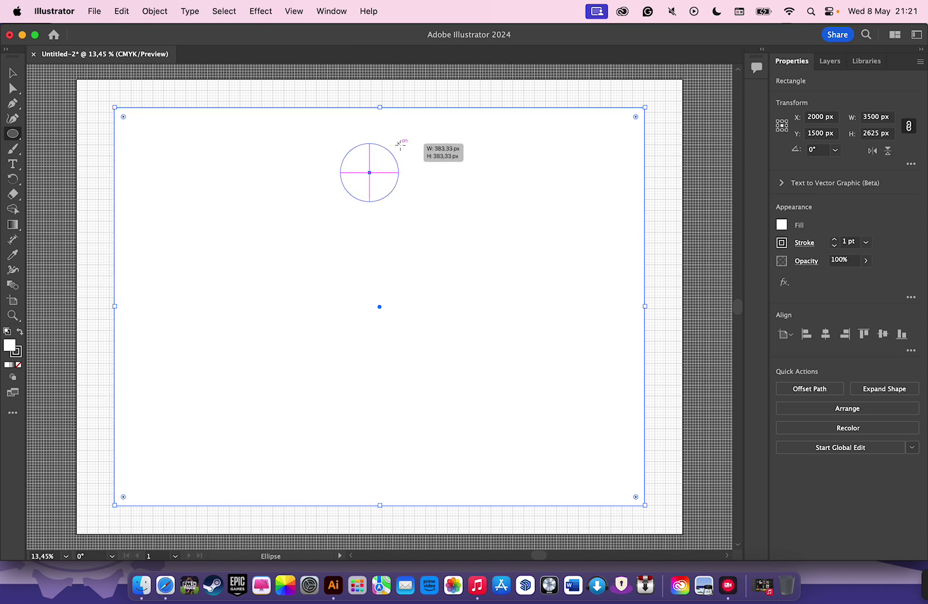
left_click_drag(400, 144, 399, 144)
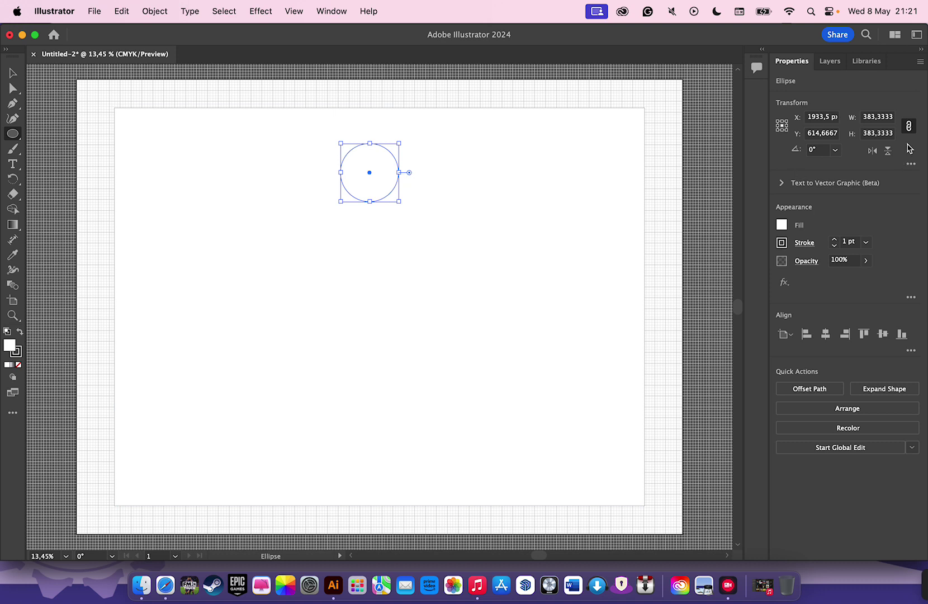
left_click(875, 118)
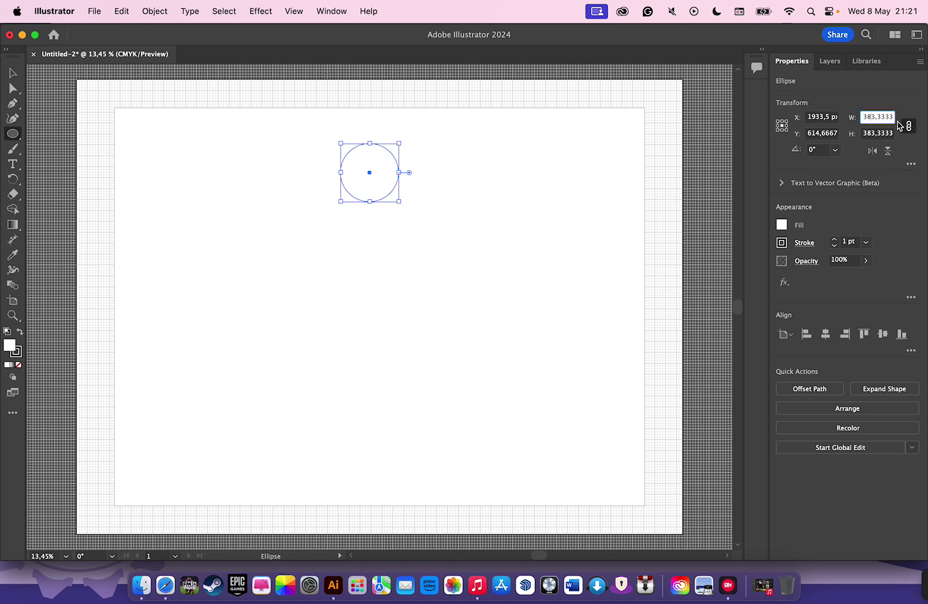
key("super+a")
key("BackSpace")
key("Return")
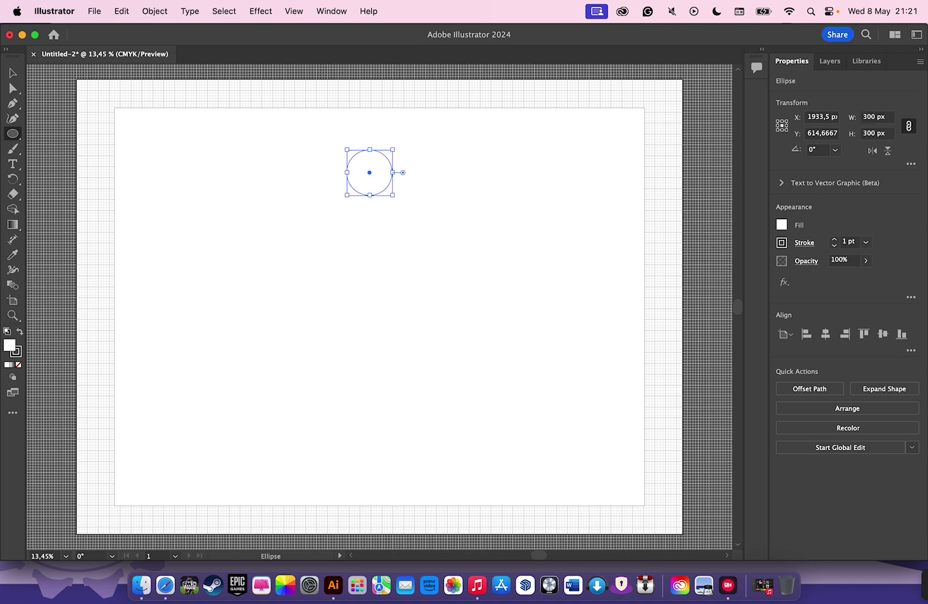
Give the circle a black fill with no stroke and move it to the top edge
left_click(782, 225)
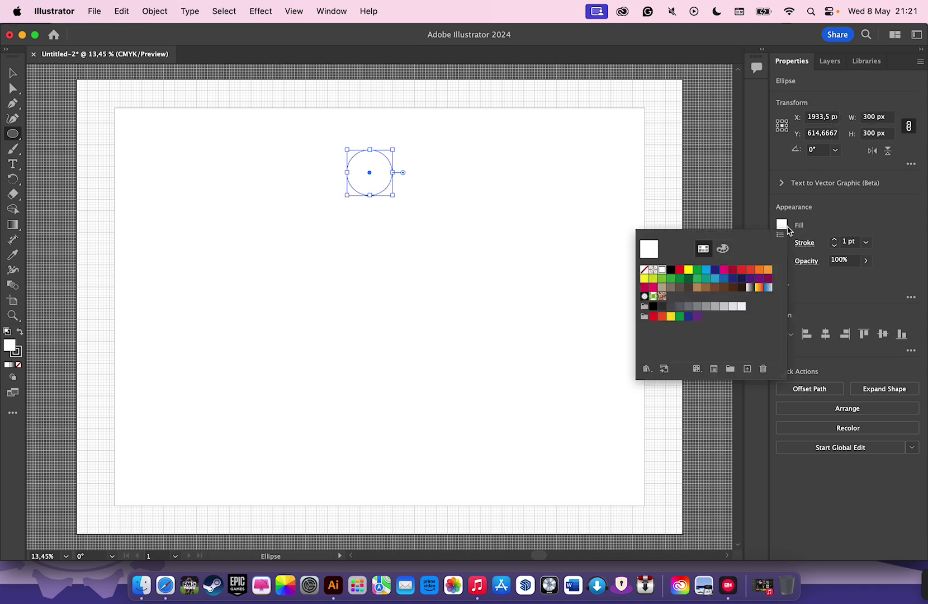
left_click(671, 271)
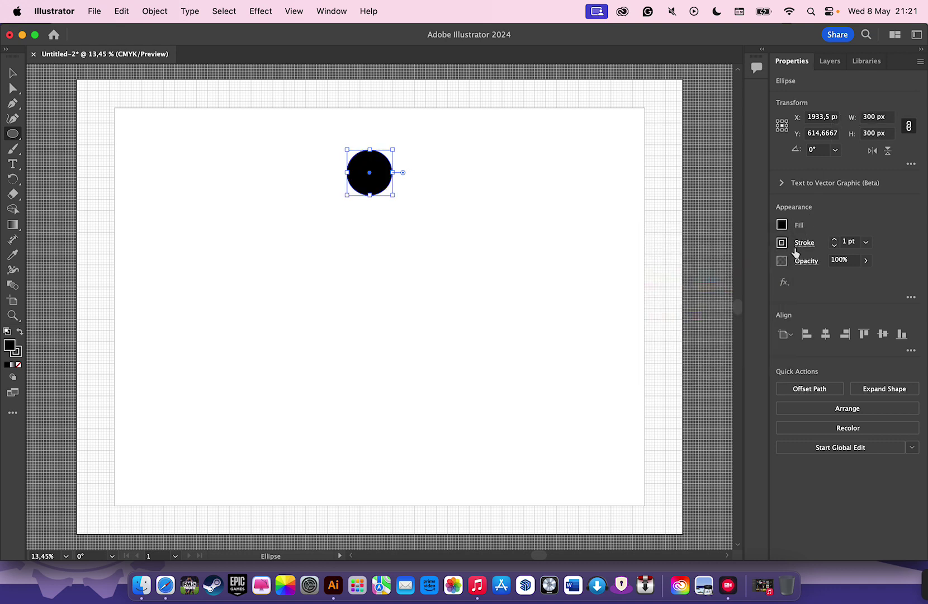
left_click(783, 244)
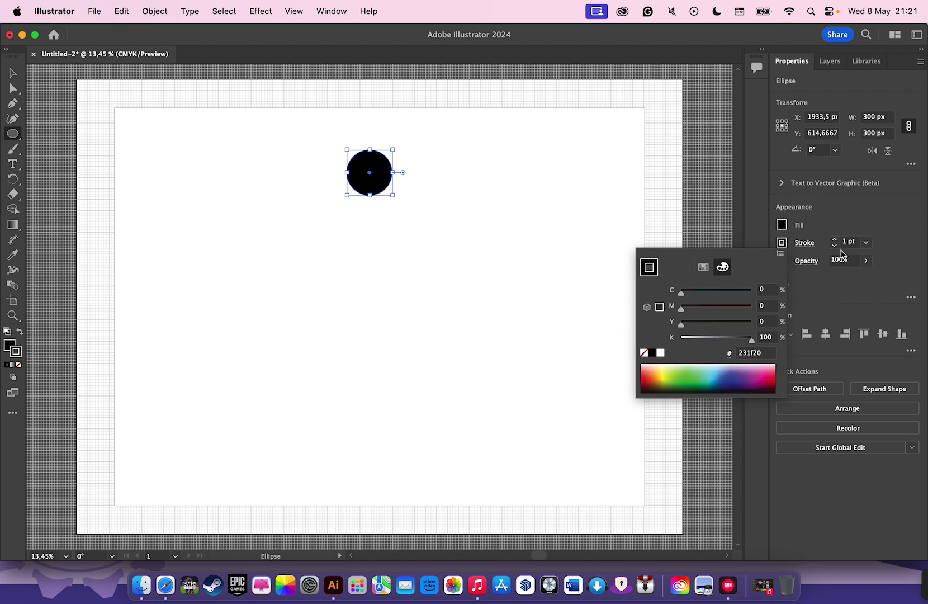
left_click(835, 245)
left_click(834, 246)
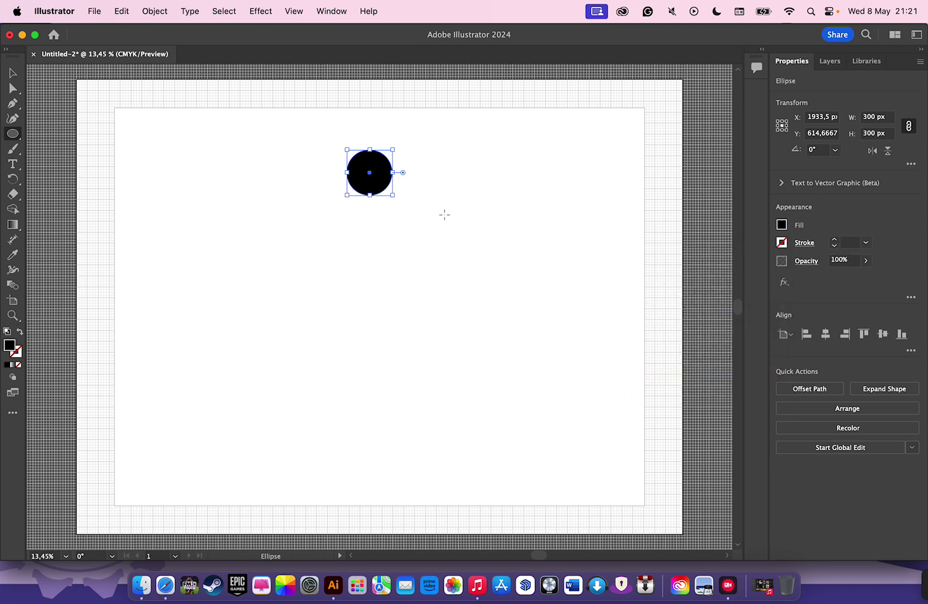
left_click_drag(380, 179, 380, 109)
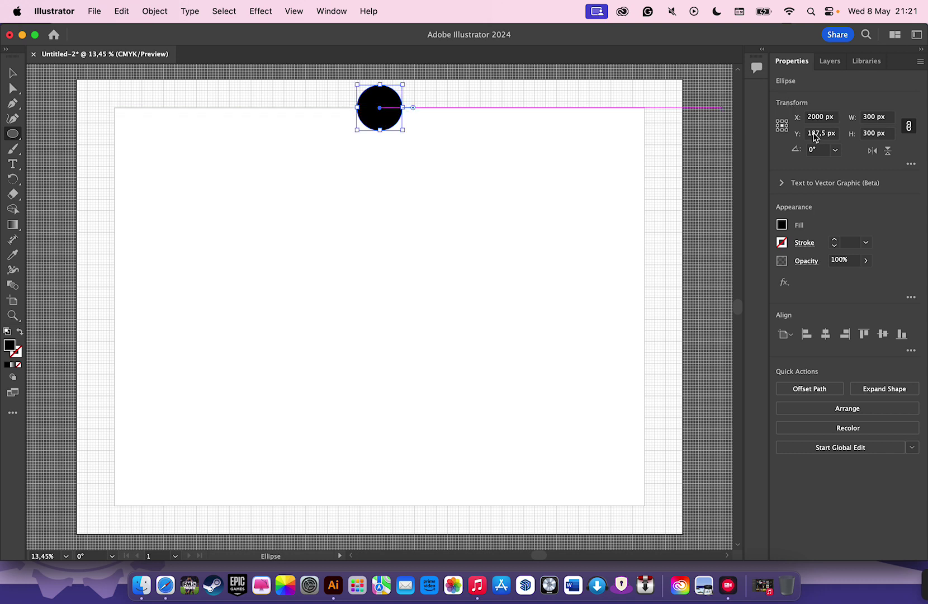
Set the circle's Y to 187.5 px and copy it to the bottom edge, aligned at X 2000
left_click(815, 135)
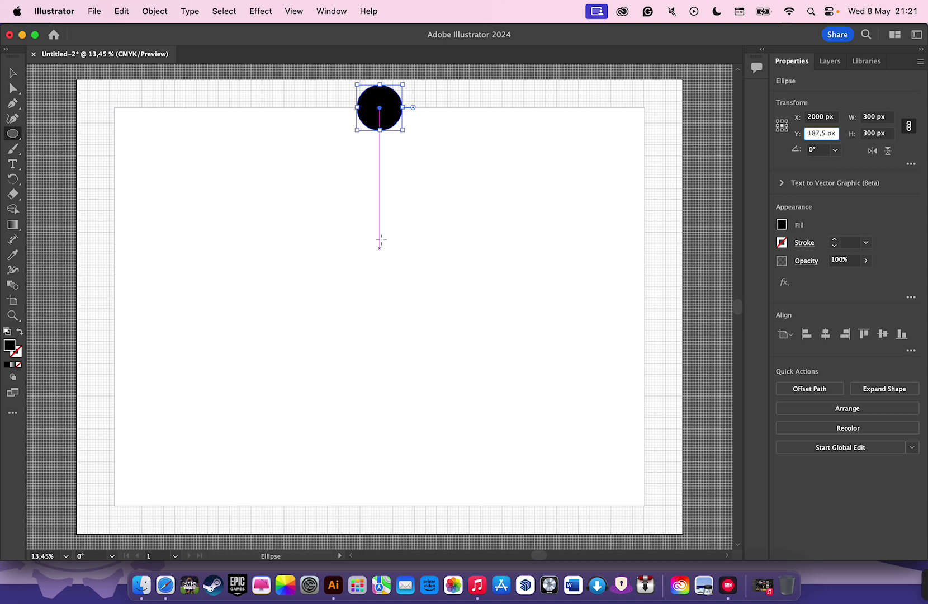
key("Return")
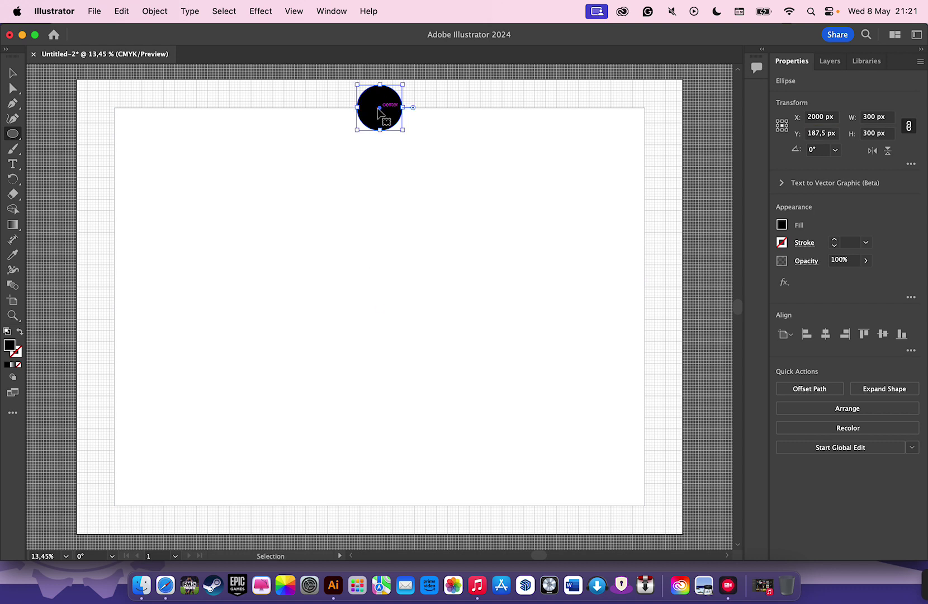
left_click_drag(378, 112, 383, 510)
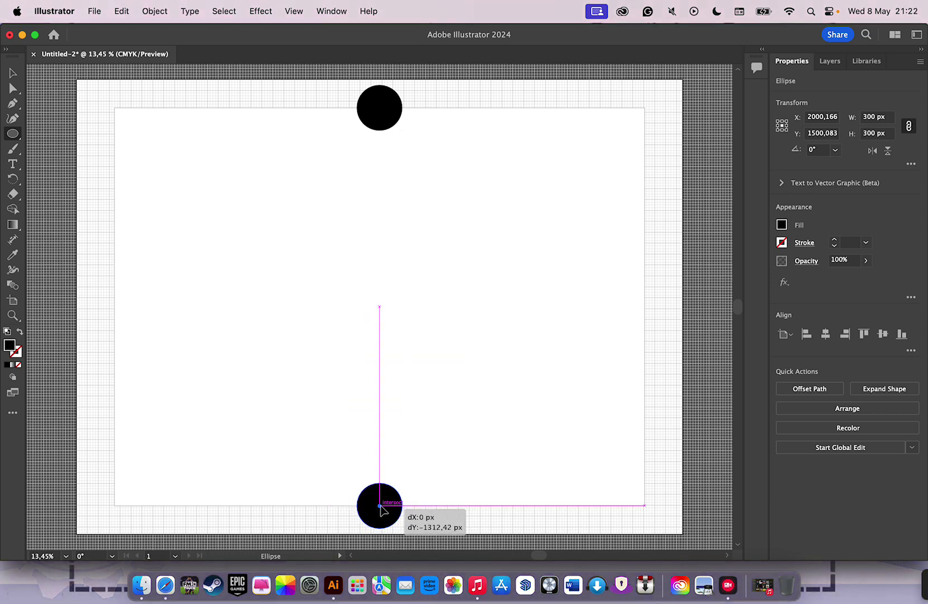
left_click_drag(383, 510, 380, 509)
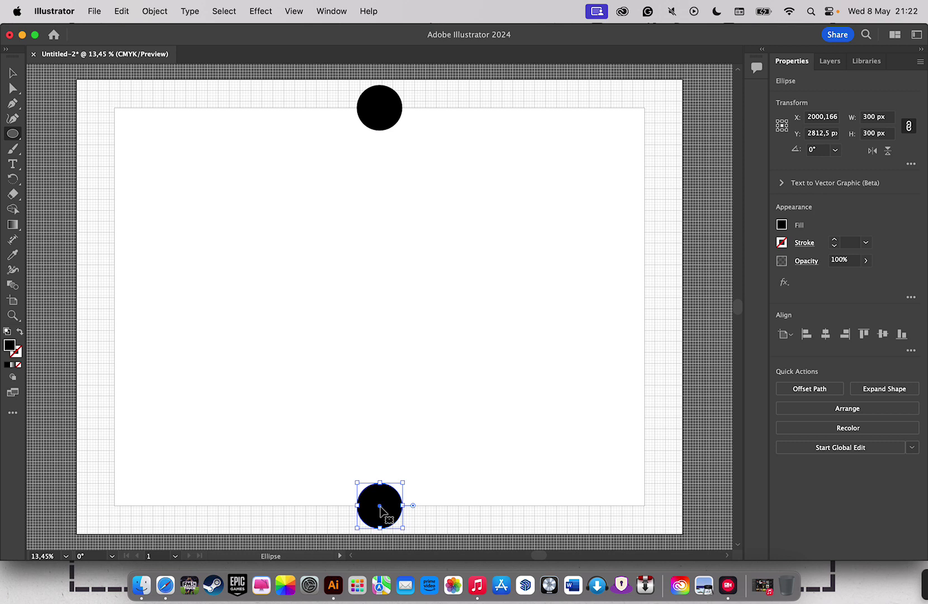
left_click_drag(380, 507, 380, 507)
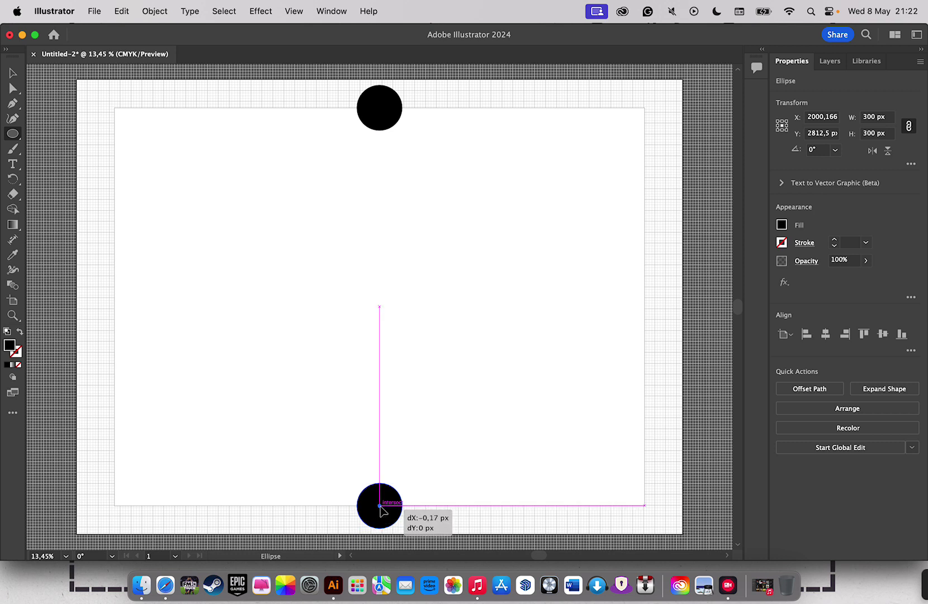
left_click_drag(380, 507, 380, 507)
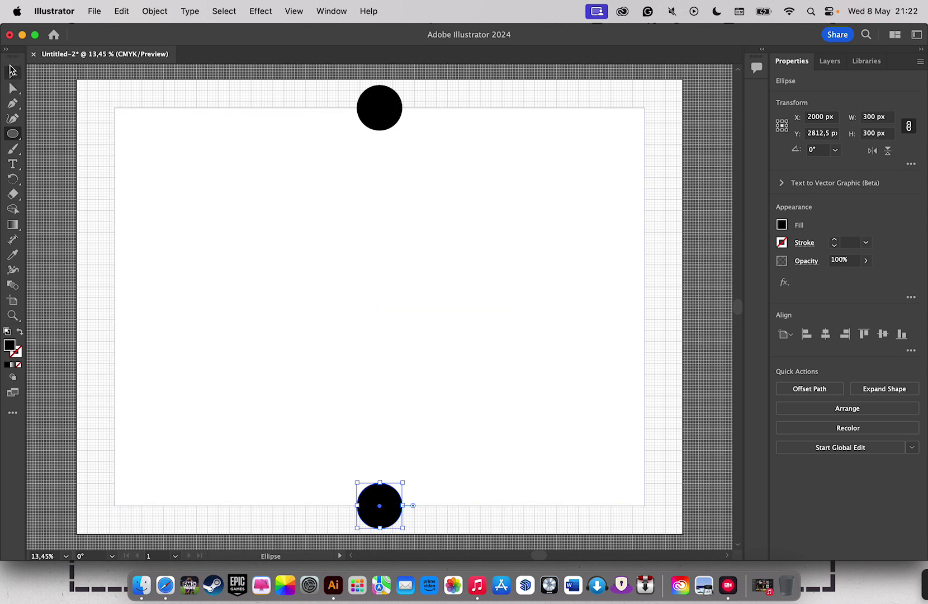
Lock the white background rectangle in the Layers panel
left_click(13, 73)
left_click(166, 167)
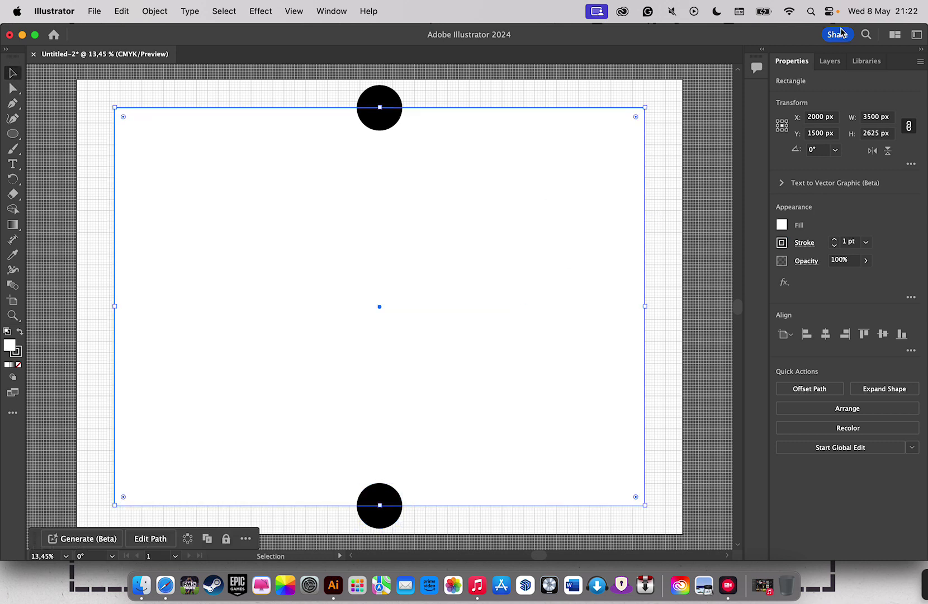
left_click(831, 61)
left_click(808, 104)
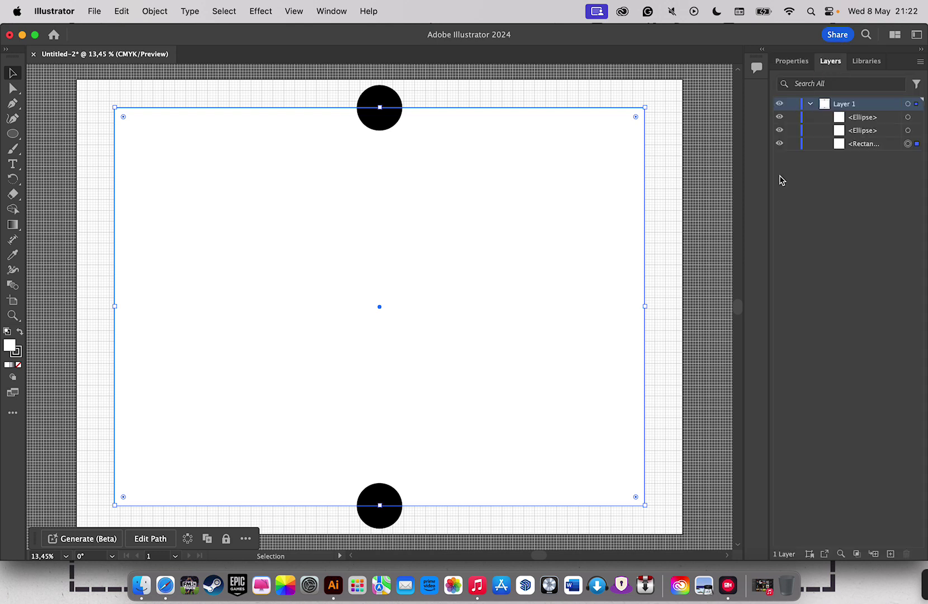
left_click(793, 144)
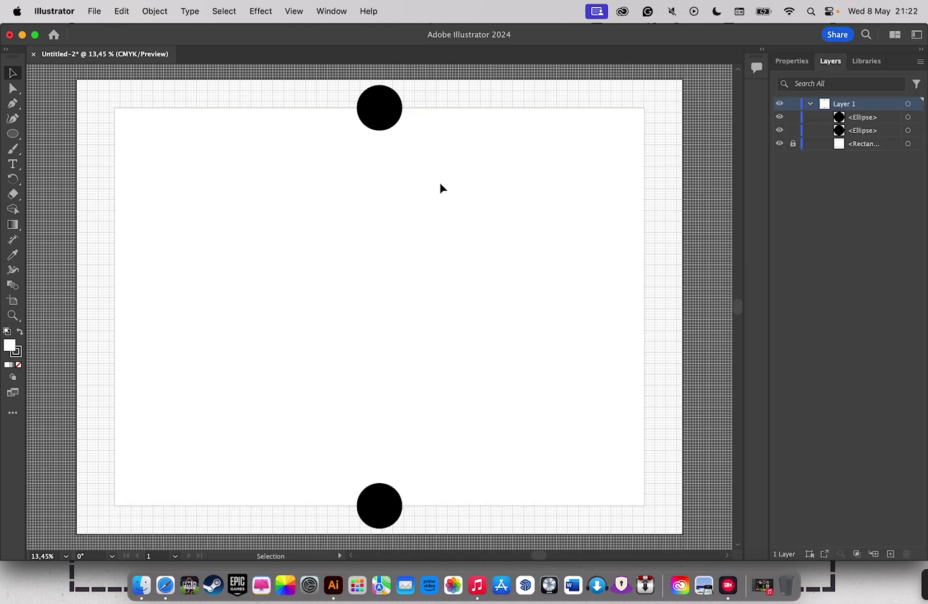
Group the top and bottom circles into a column and paste a duplicate
key("a")
key("super+a")
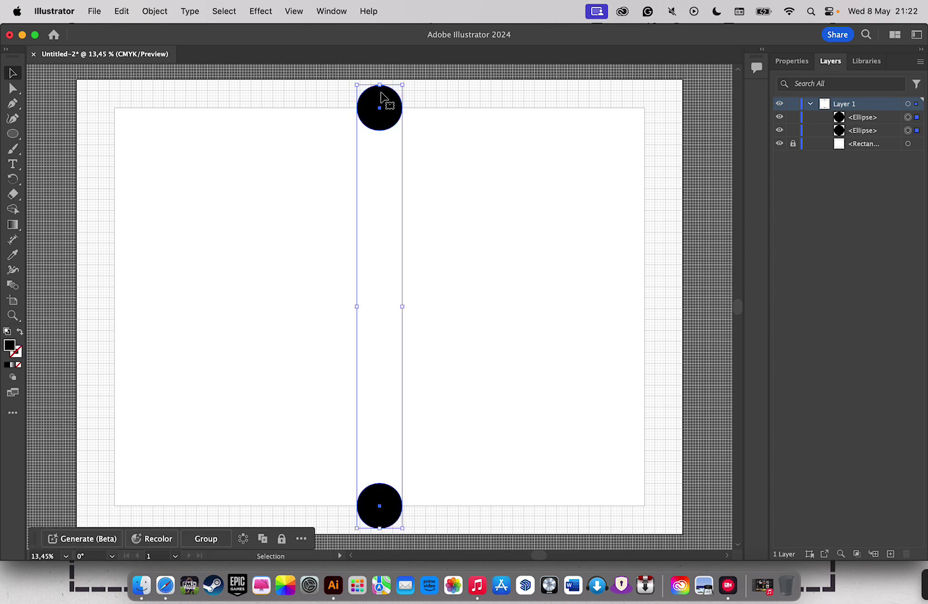
right_click(379, 106)
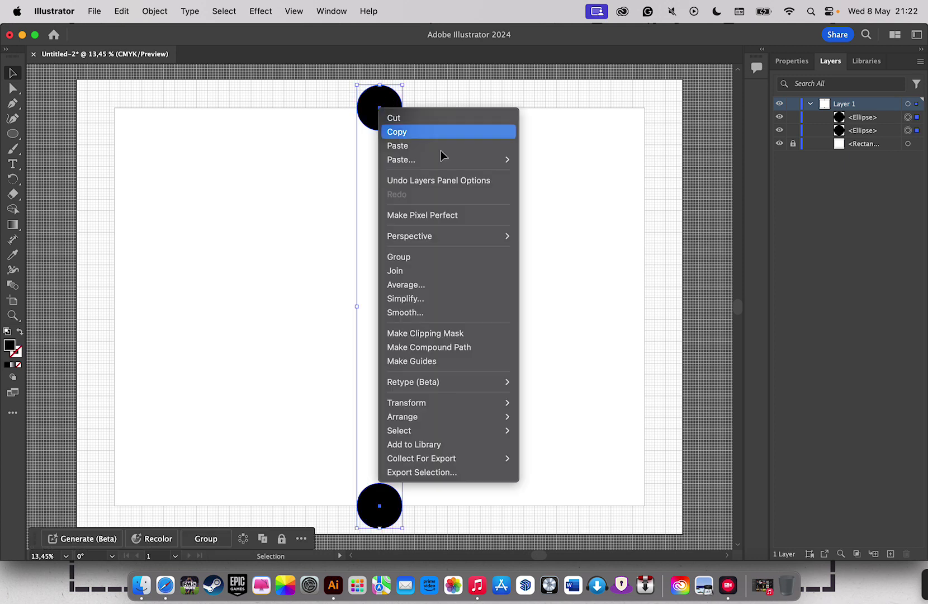
left_click(421, 257)
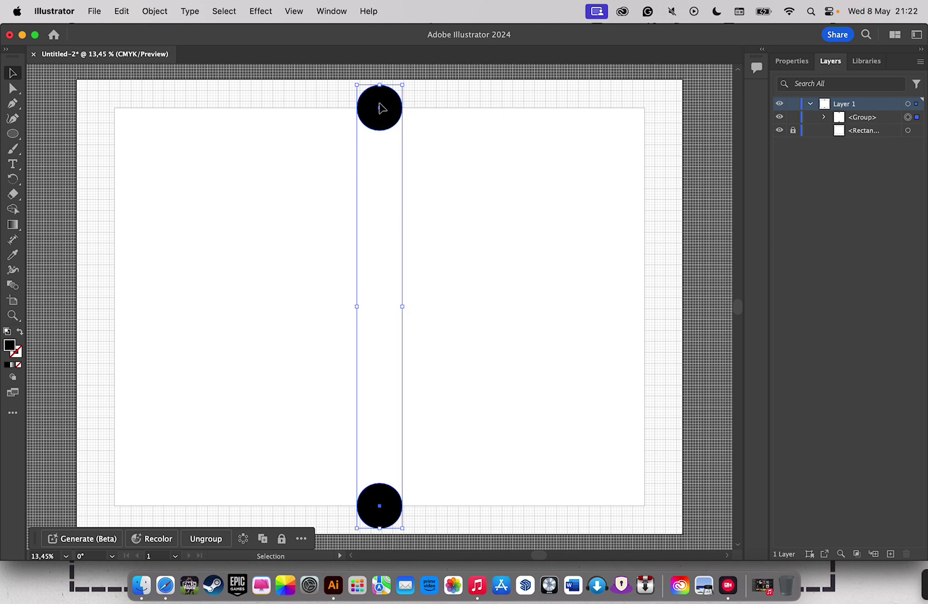
left_click(380, 107)
key("super+v")
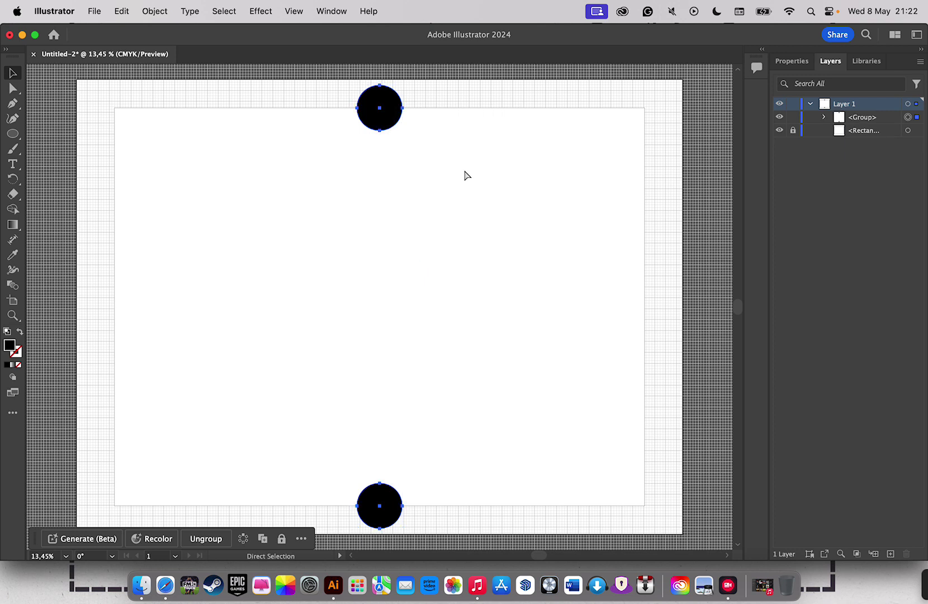
mouse_move(390, 114)
left_mouse_down()
mouse_move(451, 114)
mouse_move(303, 112)
left_mouse_up()
left_click(382, 112)
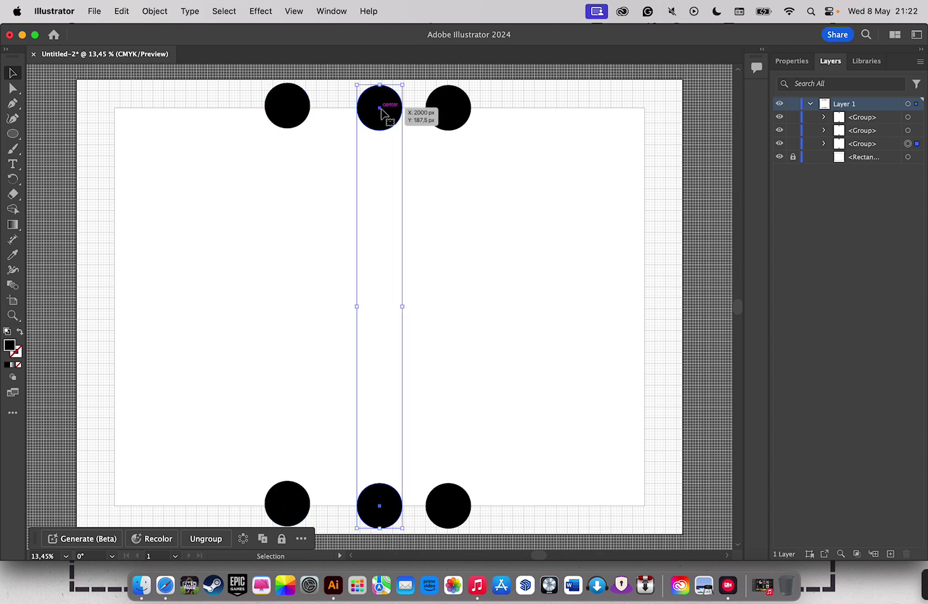
left_click(804, 63)
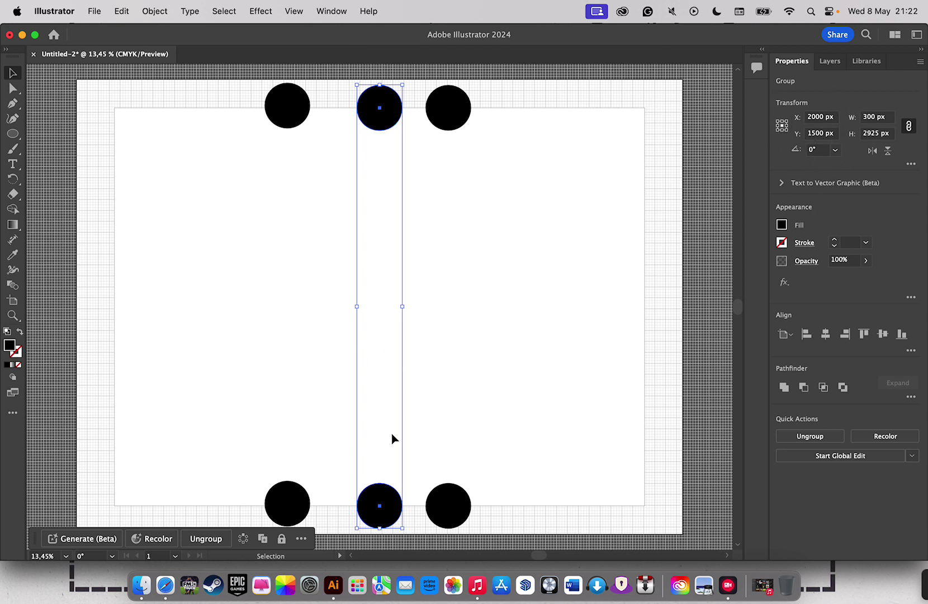
Position the right circle column at X 2400 px, Y 1500 px
left_click(455, 109)
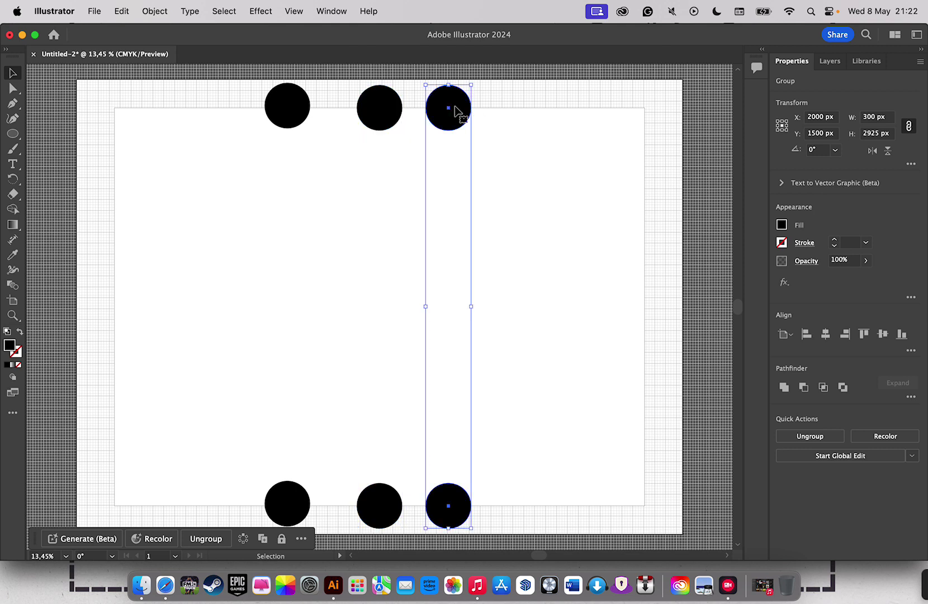
left_click(826, 121)
key("BackSpace")
type("2400")
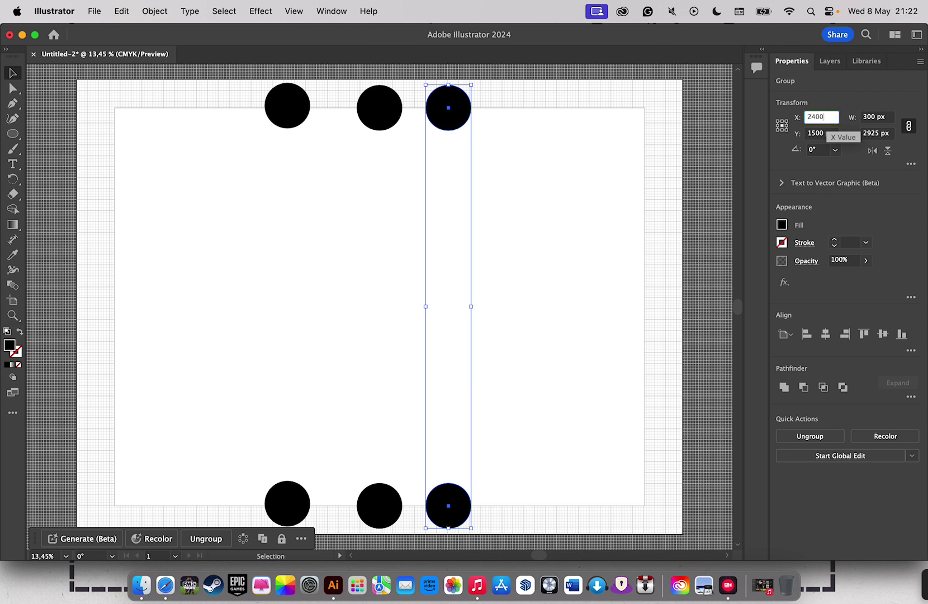
key("Tab")
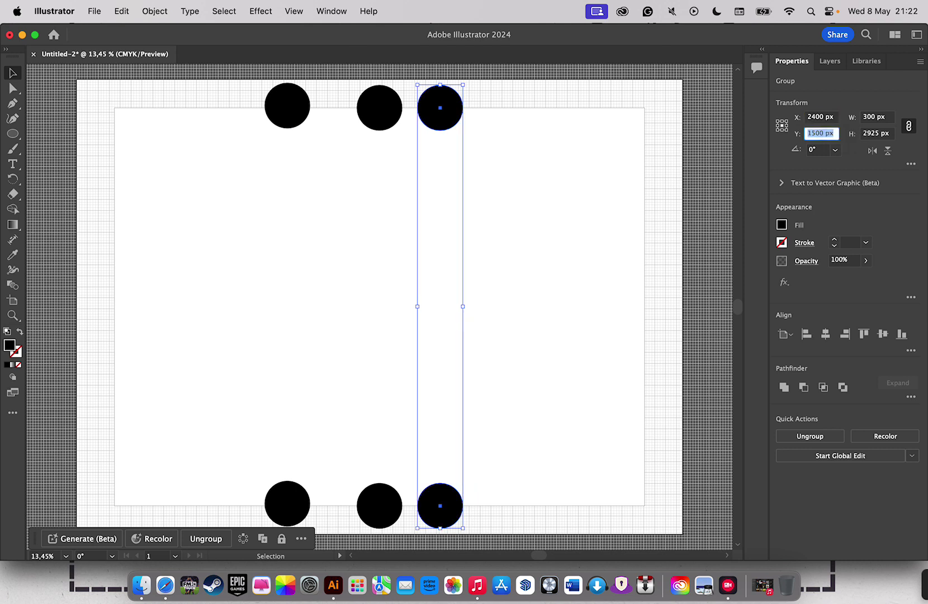
key("Return")
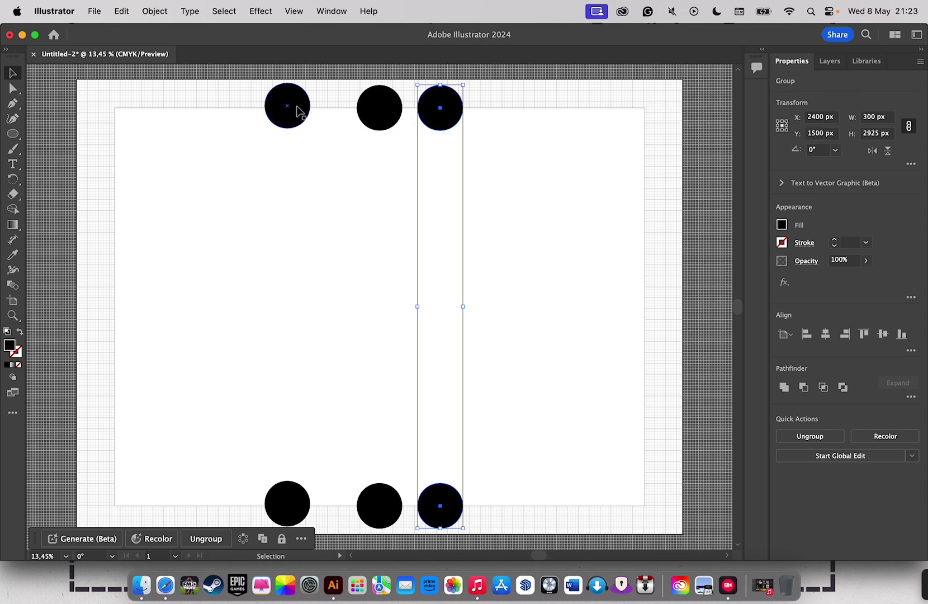
Position the left circle column at X 1600 px, Y 1500 px
left_click(289, 105)
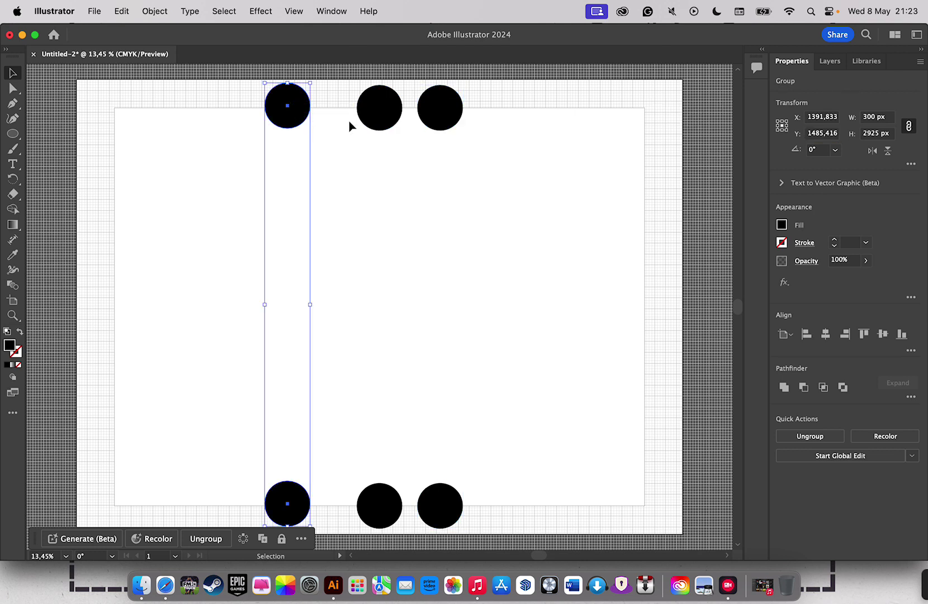
left_click(825, 117)
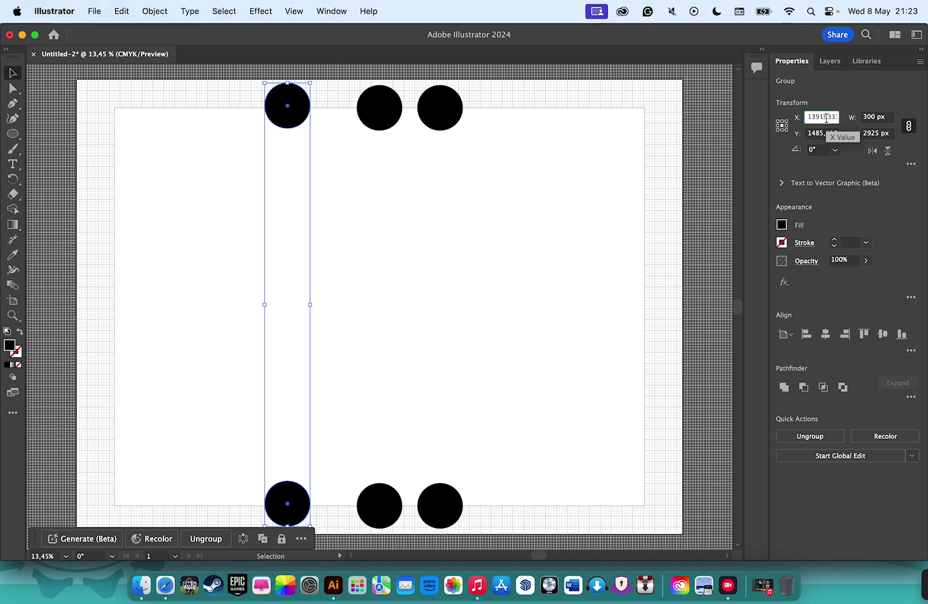
double_click(826, 118)
key("BackSpace")
type("00")
key("Tab")
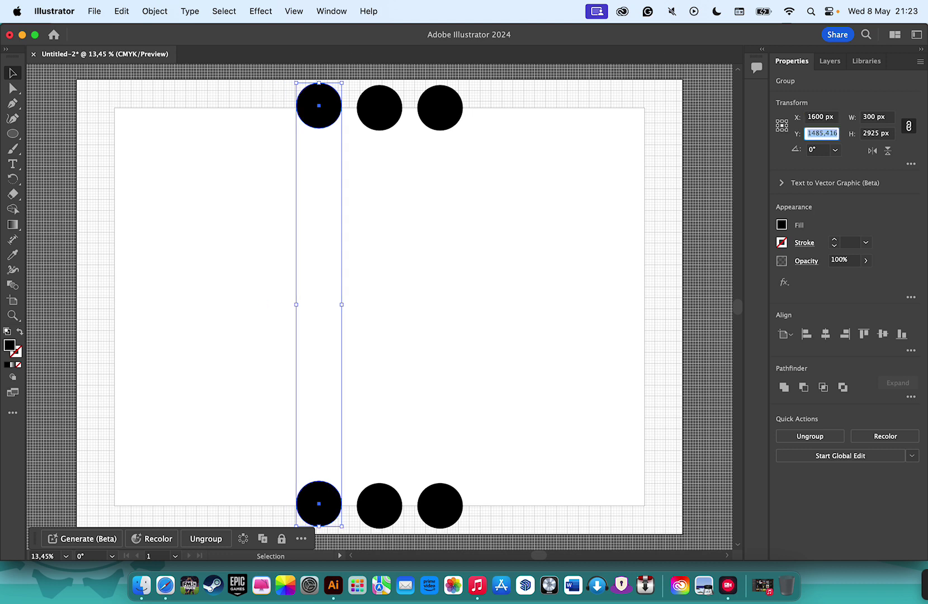
key("BackSpace")
type("1500")
key("Return")
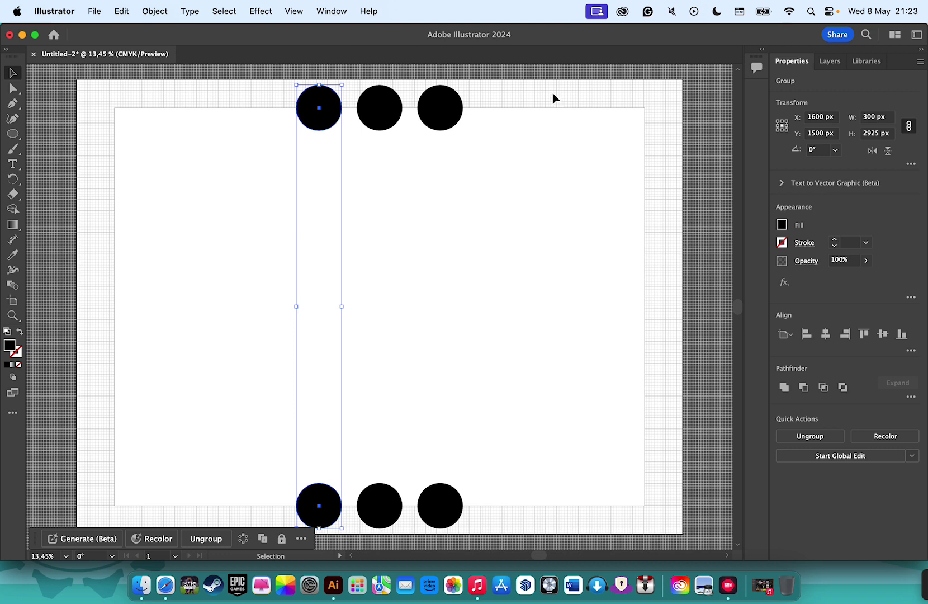
Duplicate a circle column leftward and place it at X 1200 px
left_click(552, 99)
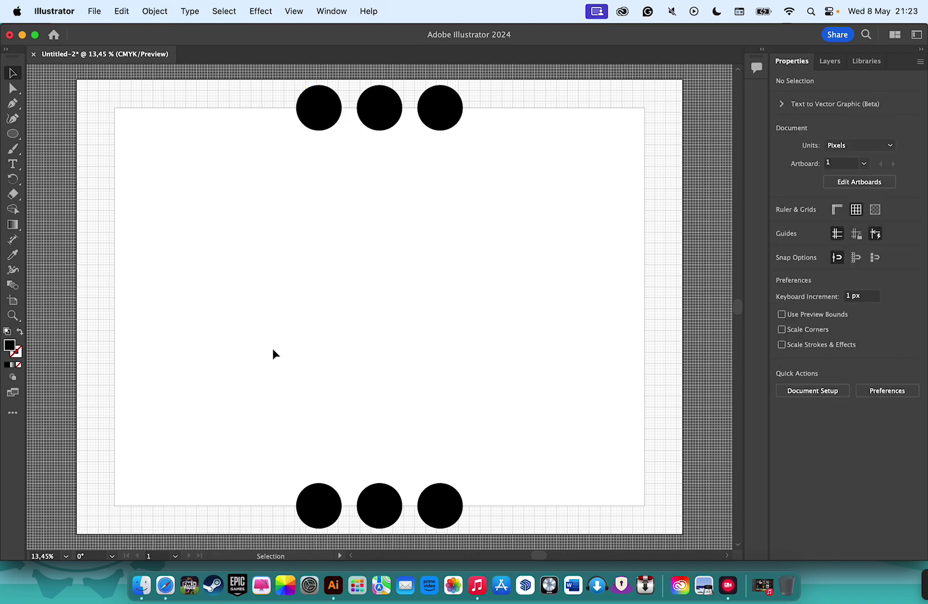
left_click(315, 119)
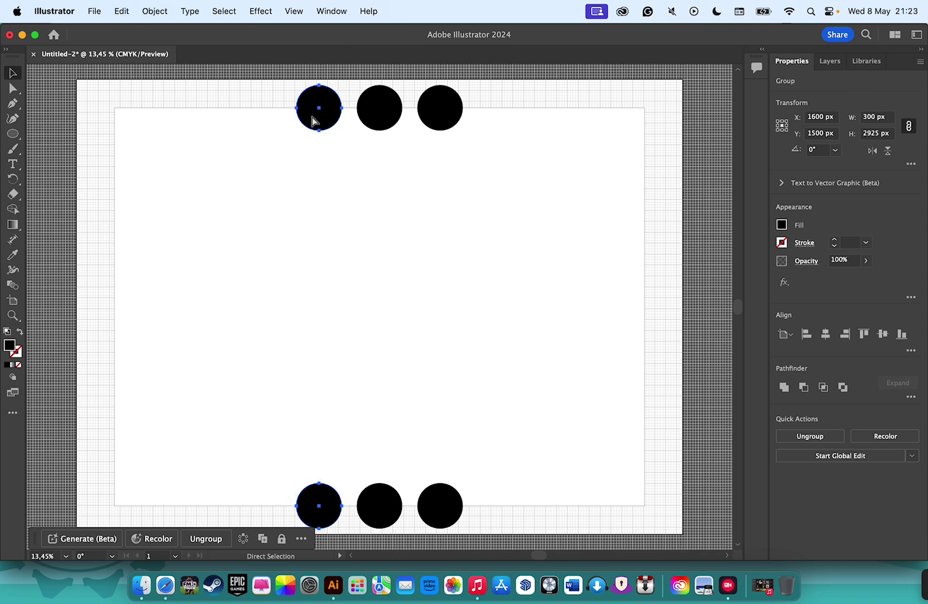
mouse_move(312, 117)
left_mouse_down()
mouse_move(326, 115)
mouse_move(253, 114)
mouse_move(267, 115)
left_mouse_up()
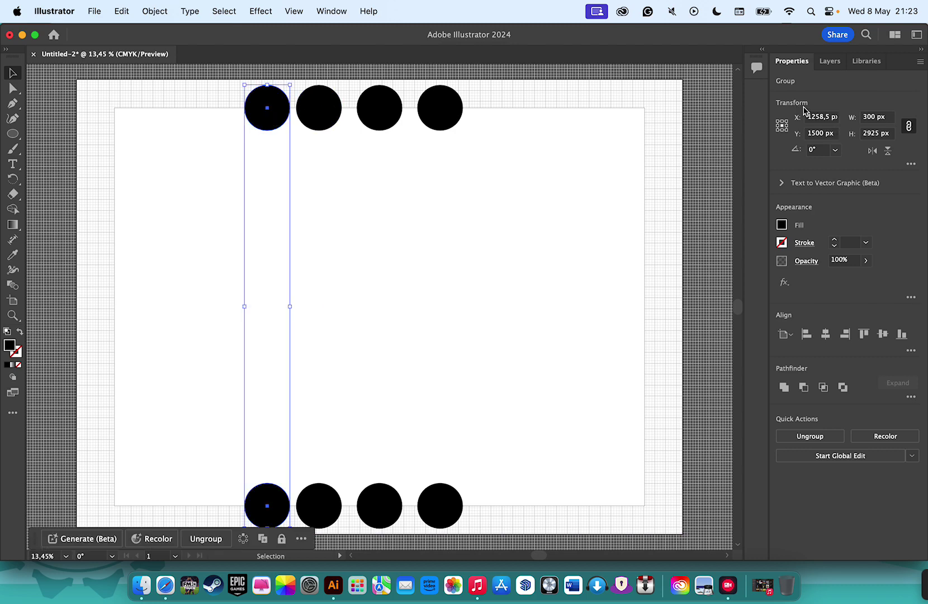
left_click(818, 117)
double_click(818, 117)
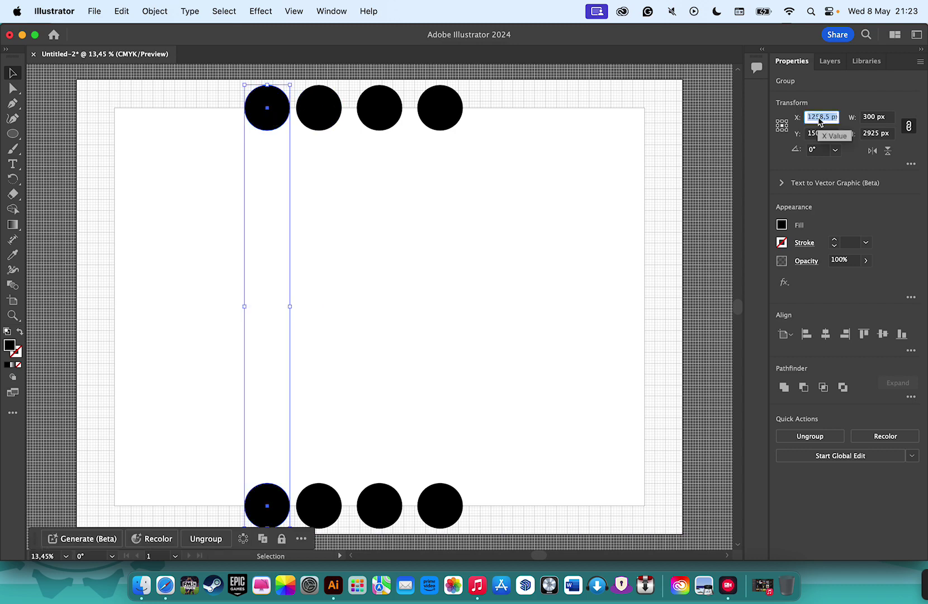
key("BackSpace")
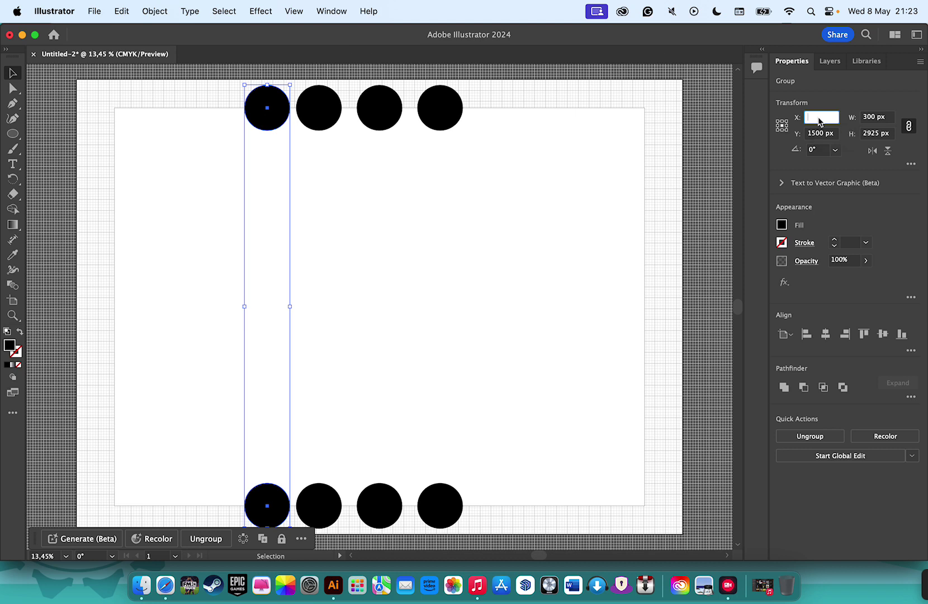
type("1200")
key("Return")
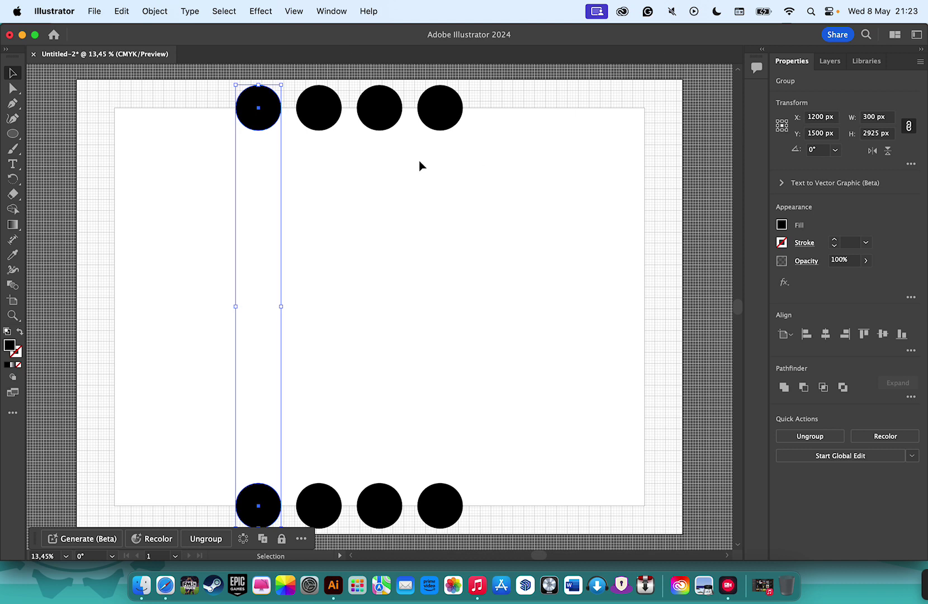
Copy the centre column to the far left at X 800 px
key("a")
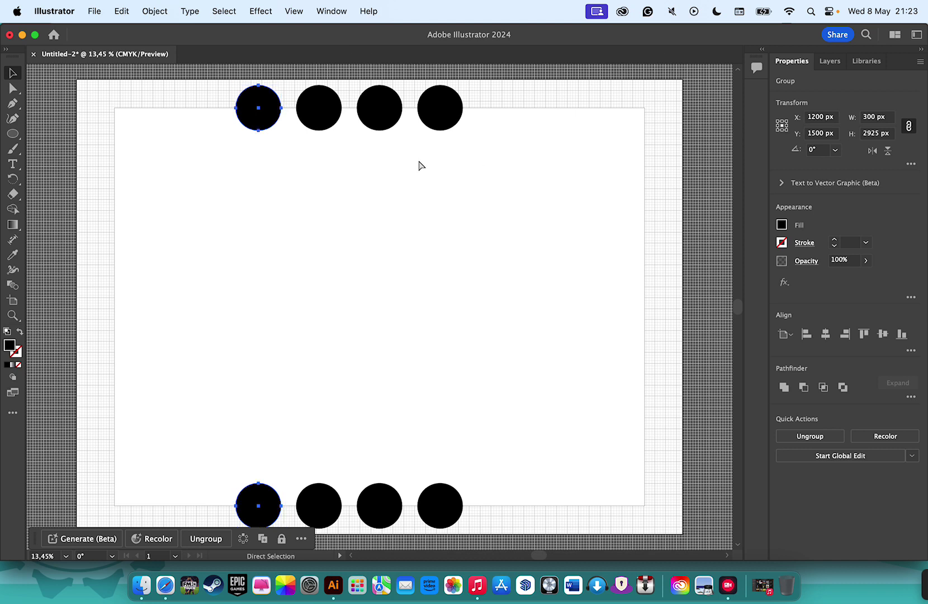
key("v")
left_click(372, 130)
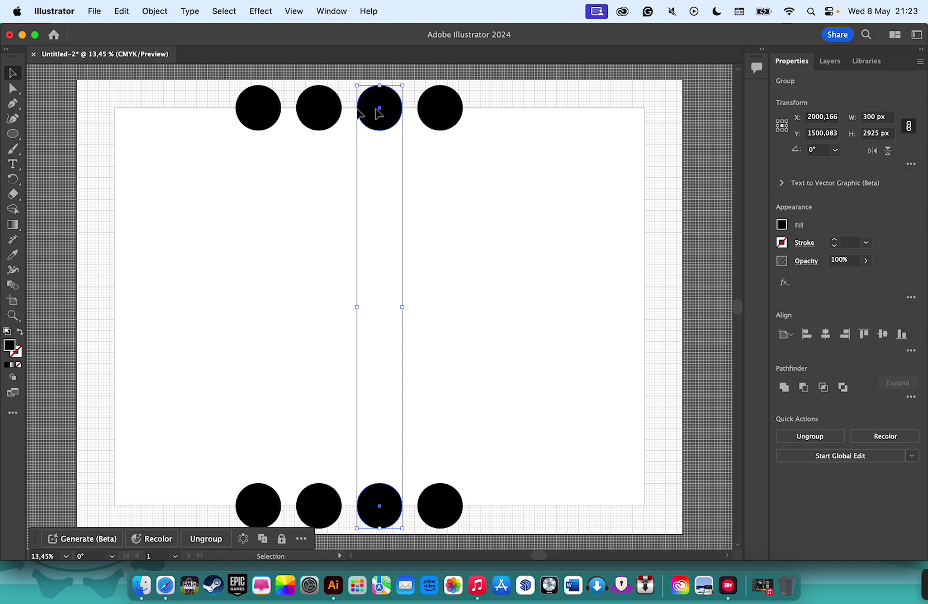
left_click_drag(377, 113, 189, 113)
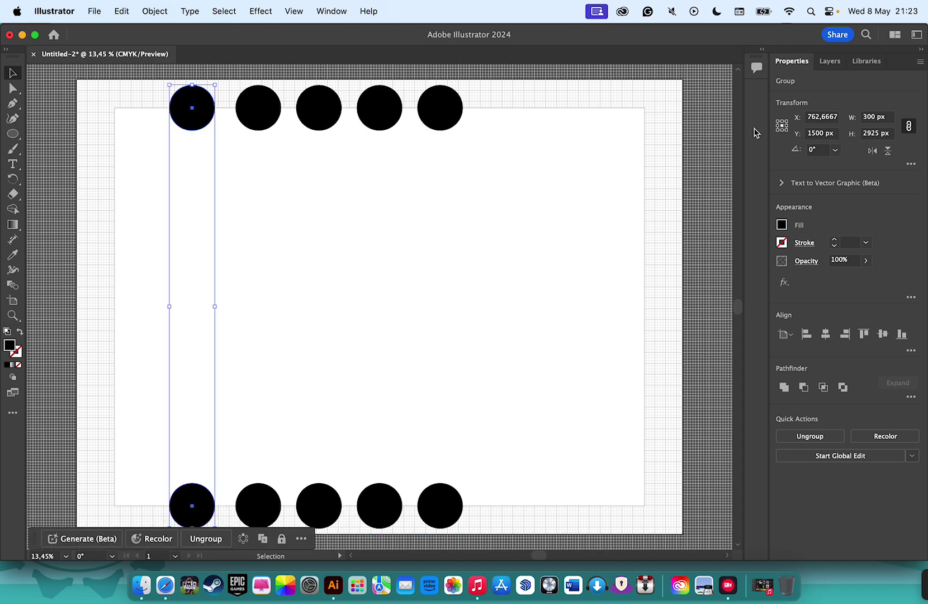
left_click(822, 118)
key("BackSpace")
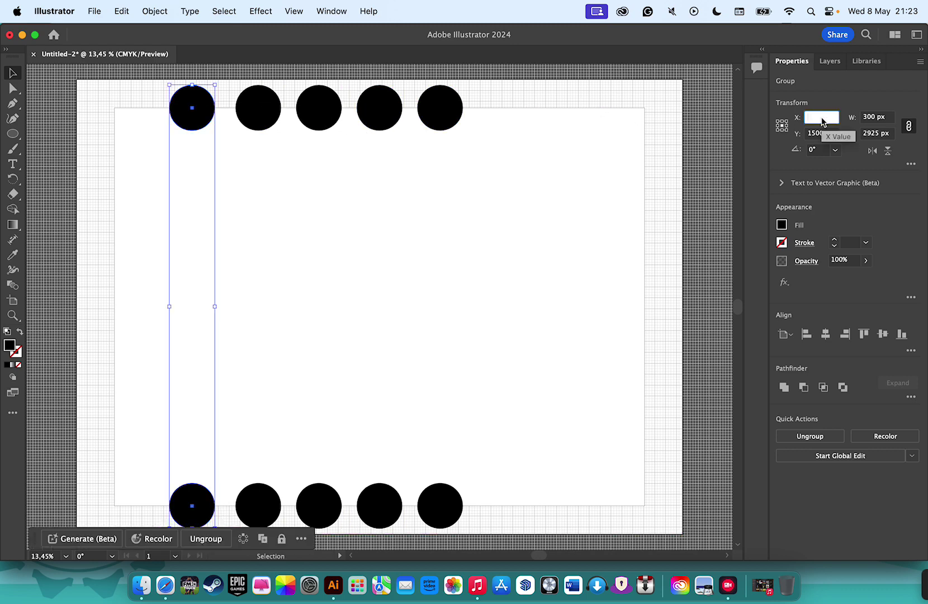
type("800")
key("Return")
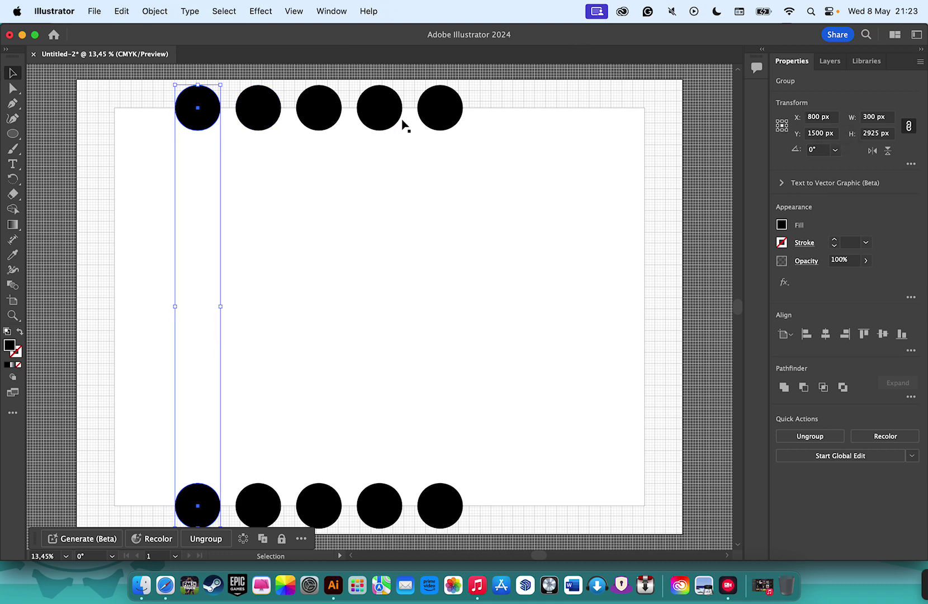
left_click(447, 114)
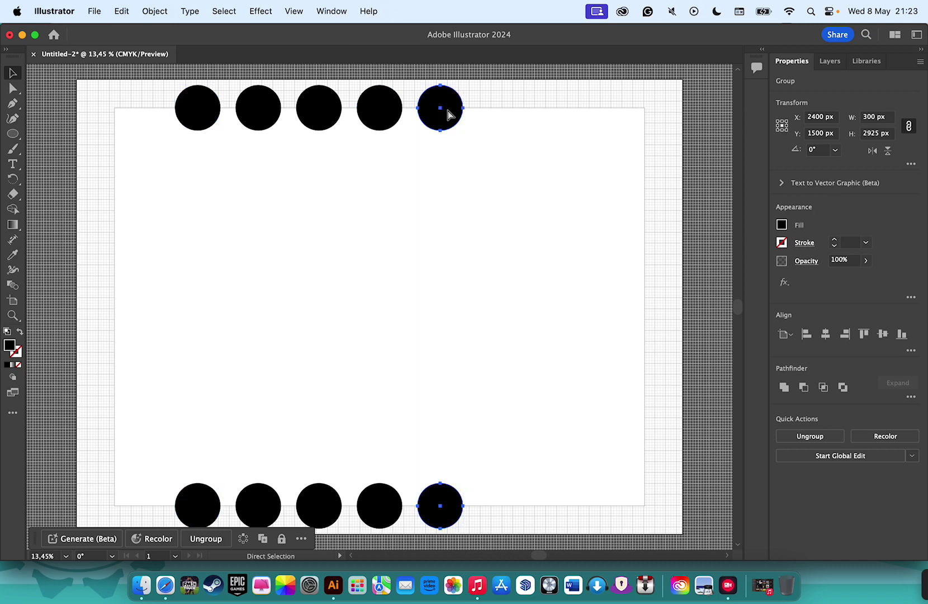
Duplicate the fourth circle column to the right at X 2800 px
left_click(375, 114)
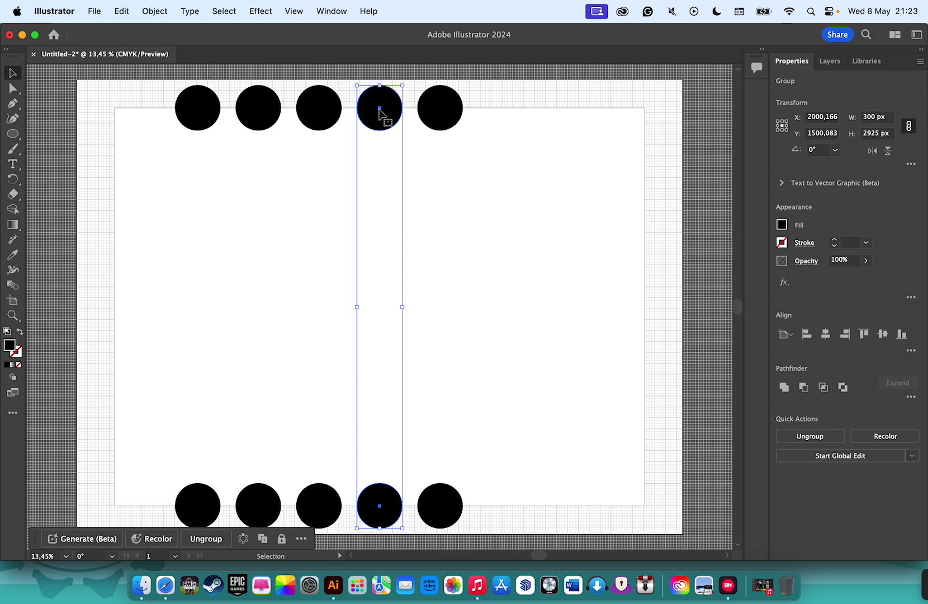
mouse_move(375, 112)
left_mouse_down()
mouse_move(505, 112)
mouse_move(491, 112)
left_mouse_up()
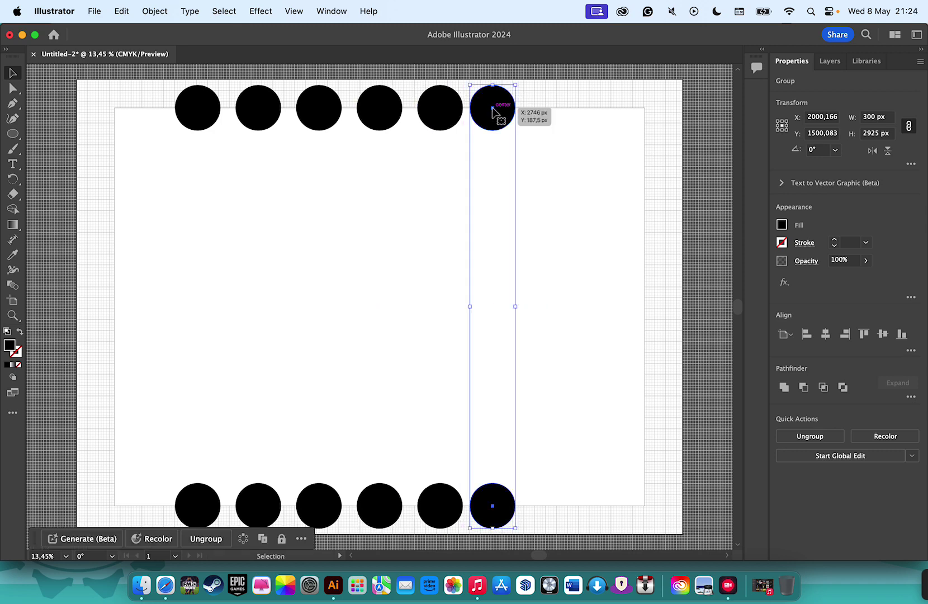
left_click(820, 116)
key("super+a")
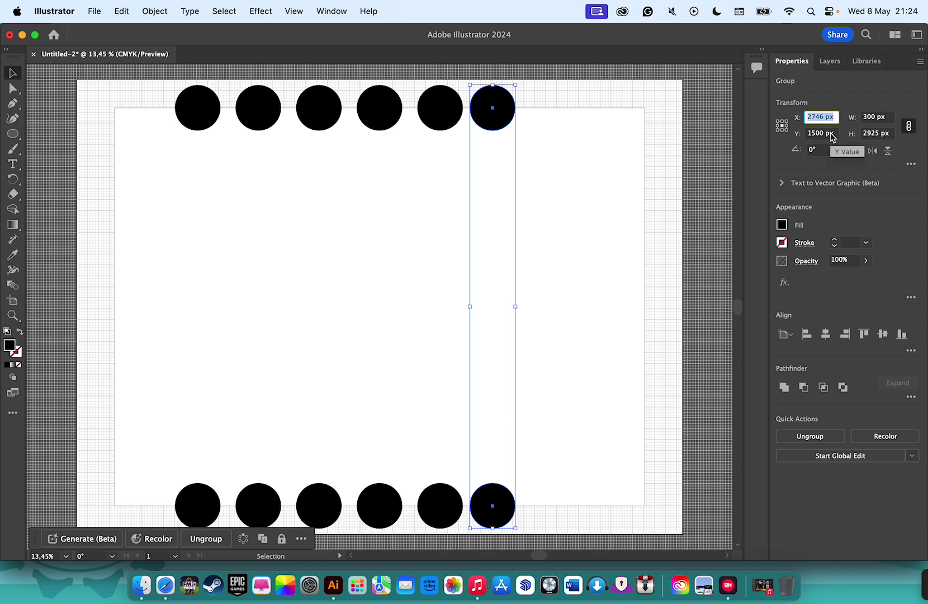
key("BackSpace")
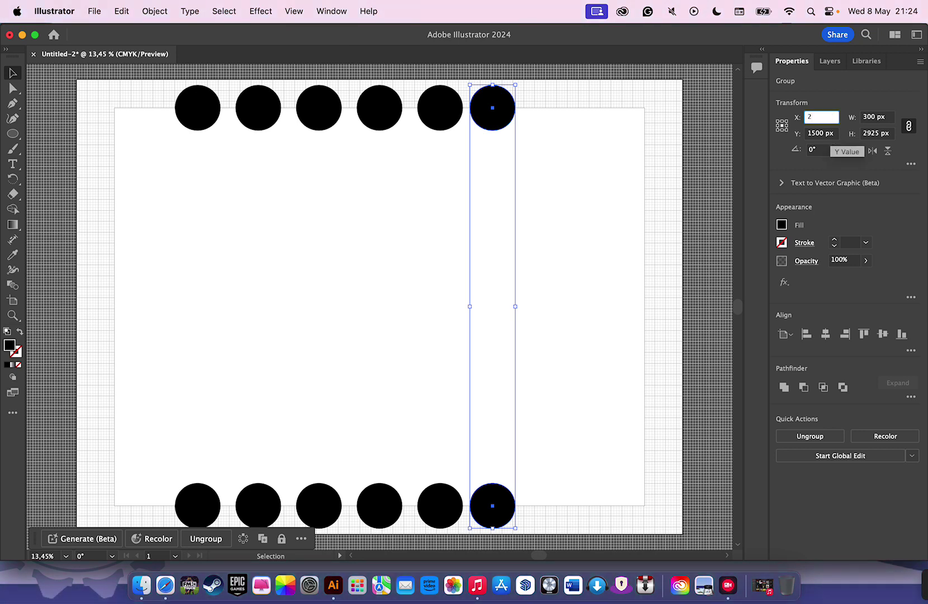
type("800")
key("Return")
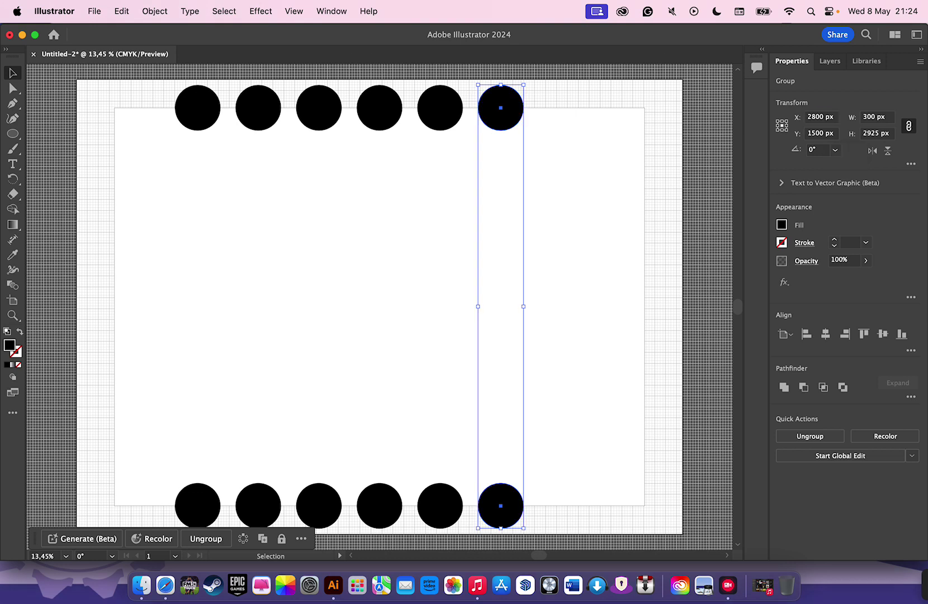
key("super+z")
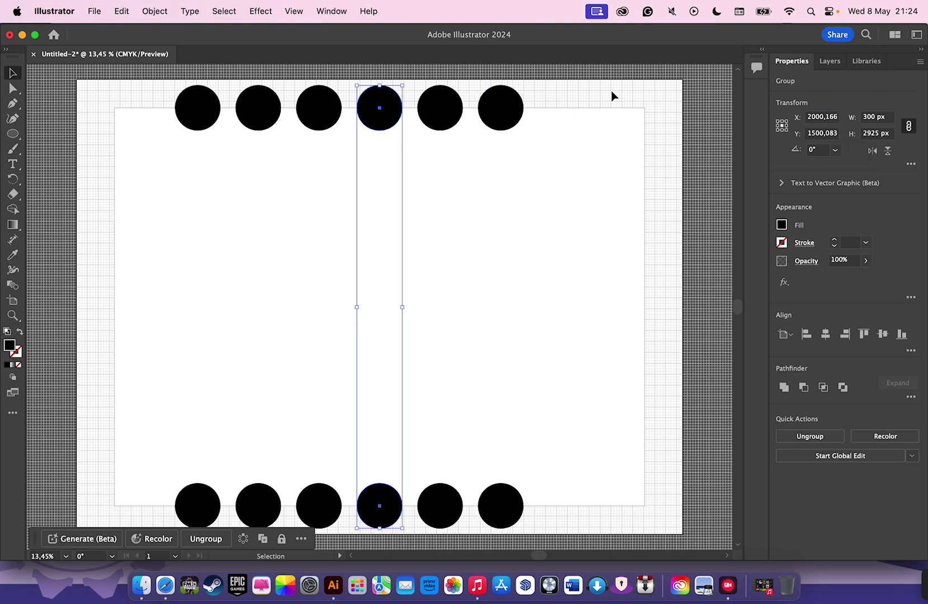
Place another circle column at X 3200 px and Y 1500 px
left_click(822, 117)
type("q")
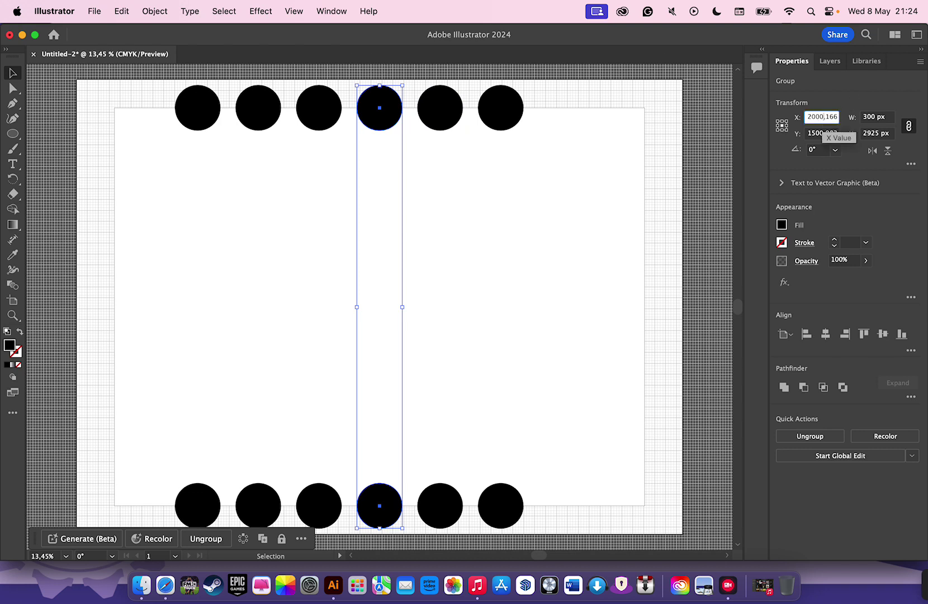
type("00")
key("super+a")
key("BackSpace")
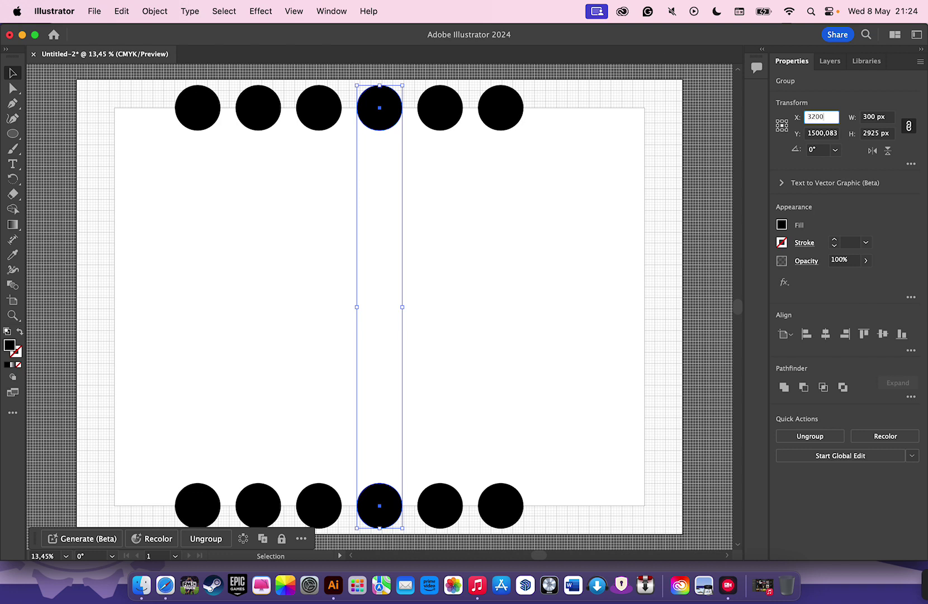
key("Return")
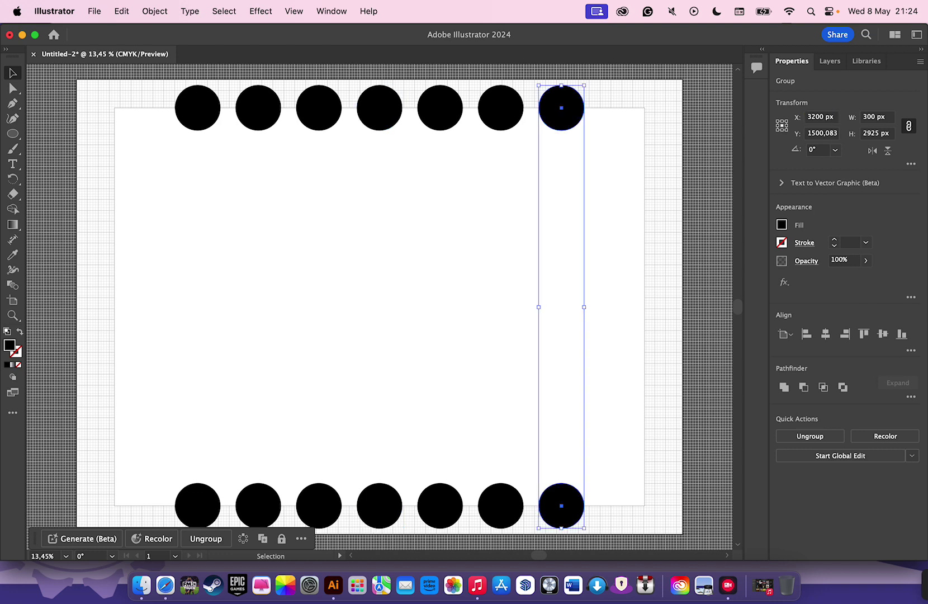
left_click(814, 132)
key("super+a")
type("1")
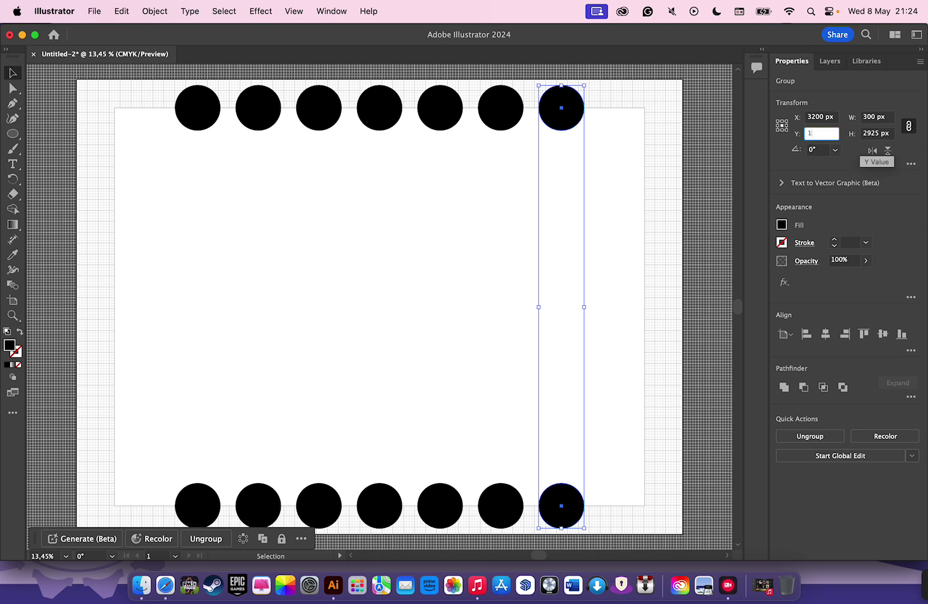
key("Return")
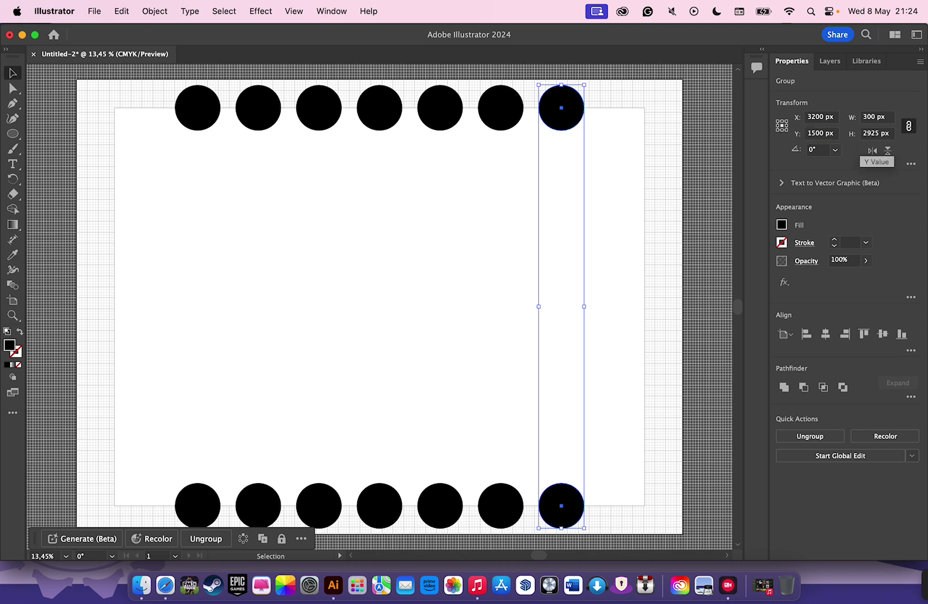
Select all seven circle columns and group them together
left_click(503, 106)
left_click(447, 109)
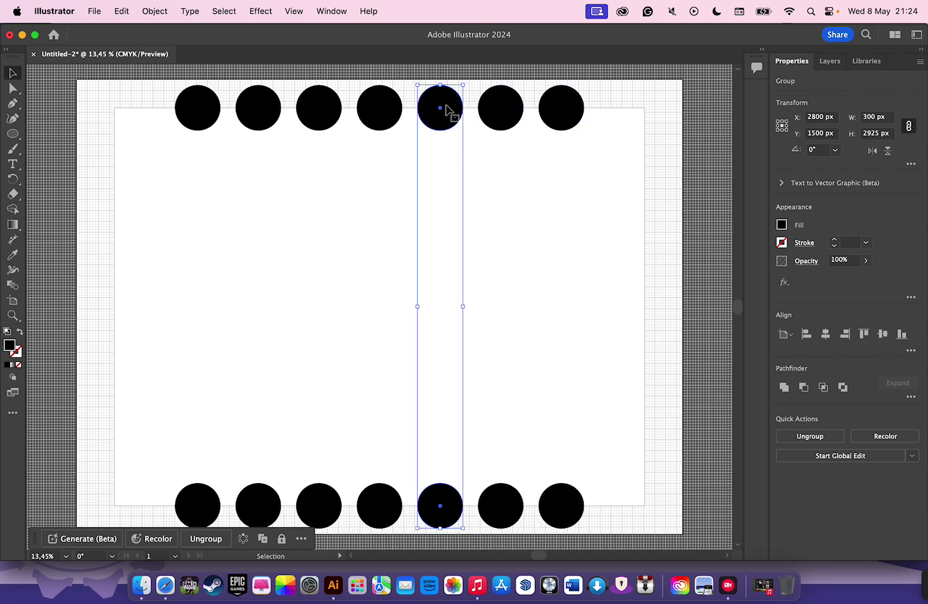
key("super+a")
right_click(261, 103)
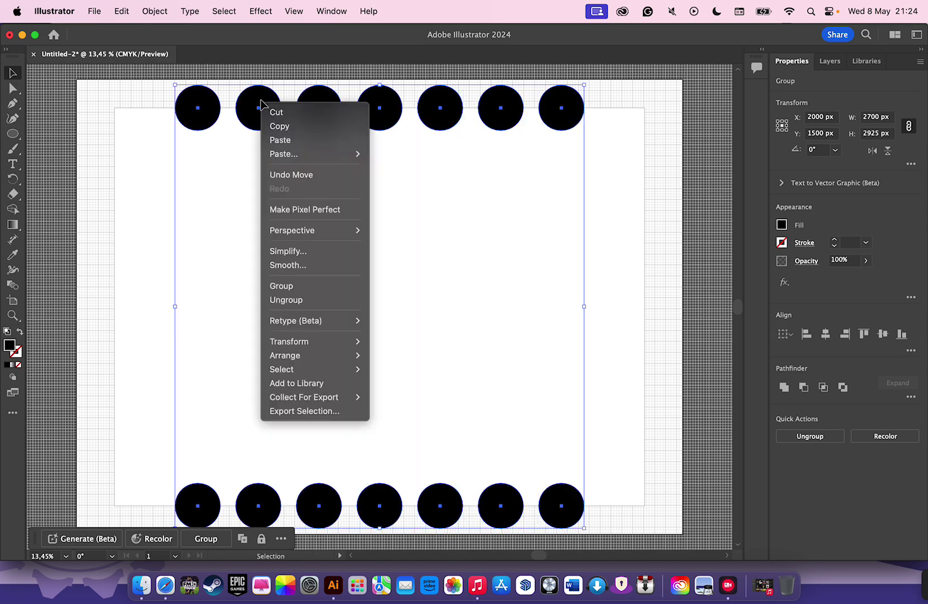
left_click(311, 287)
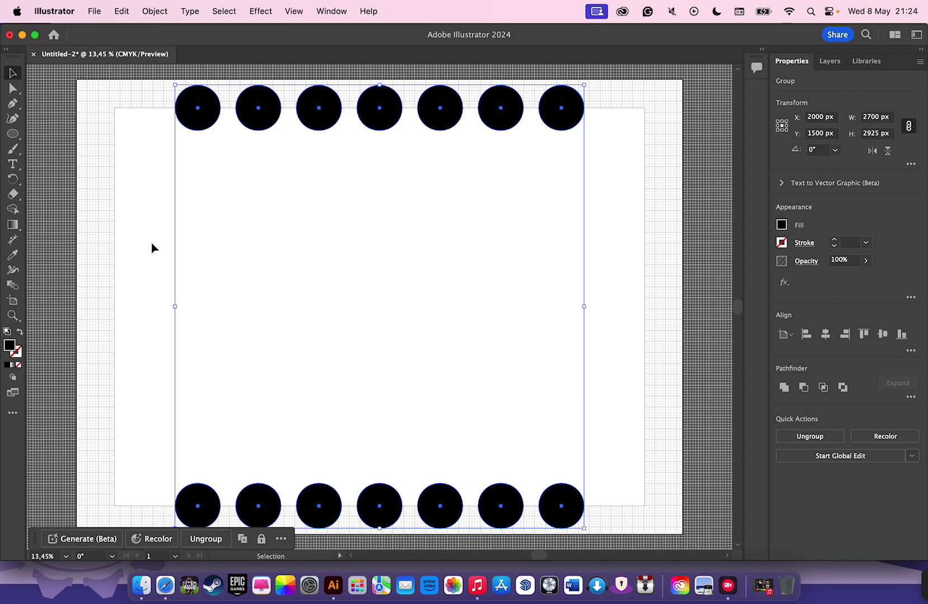
Enter the circle group in isolation mode, then return to the full drawing
double_click(210, 122)
left_click(210, 122)
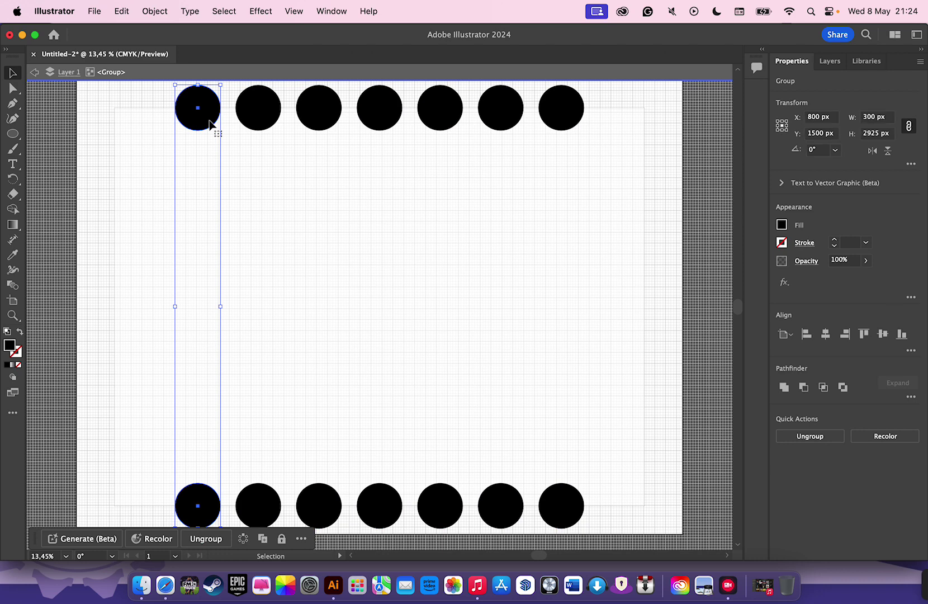
double_click(210, 124)
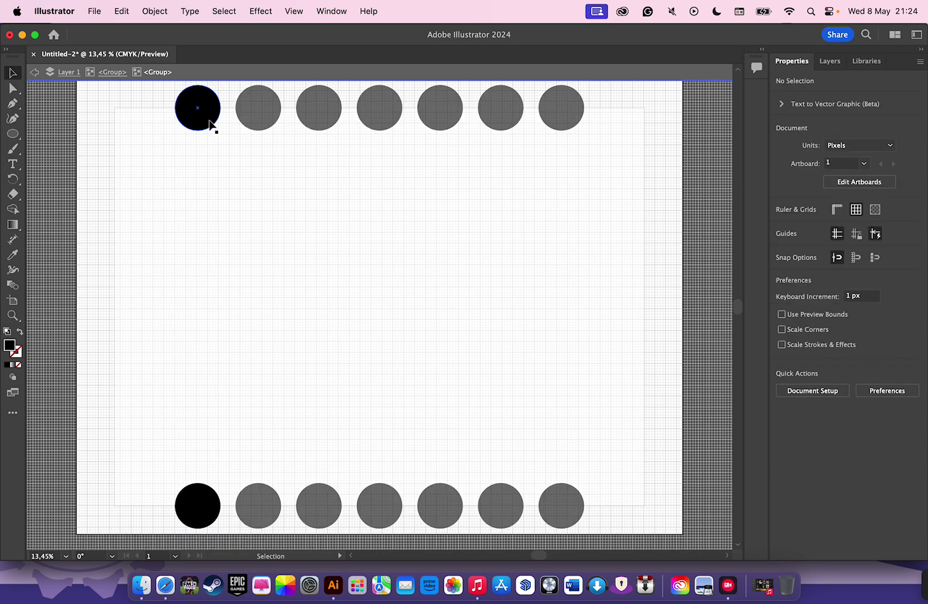
double_click(182, 138)
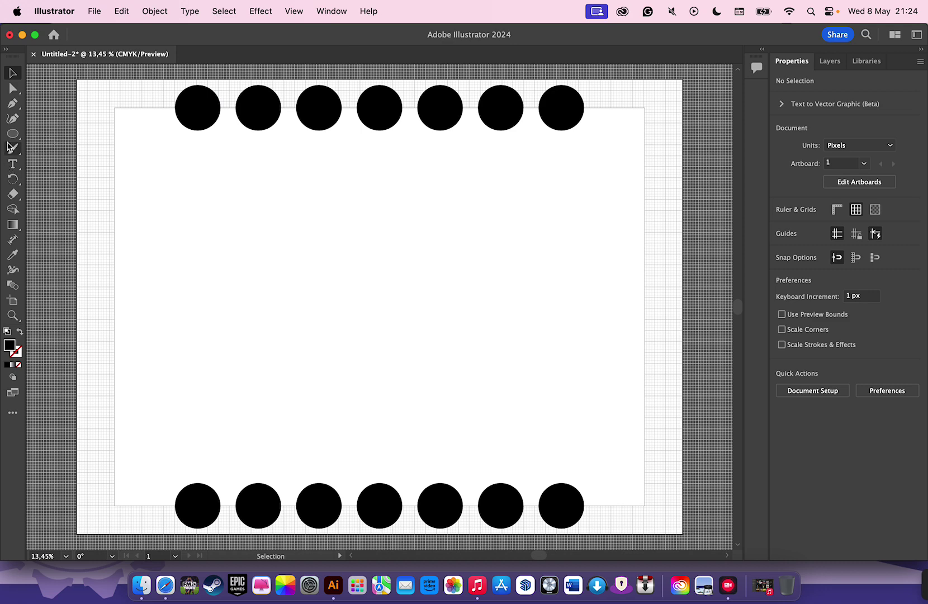
Draw a 300 × 300 px black circle and move it to the stamp's left edge
left_click(13, 134)
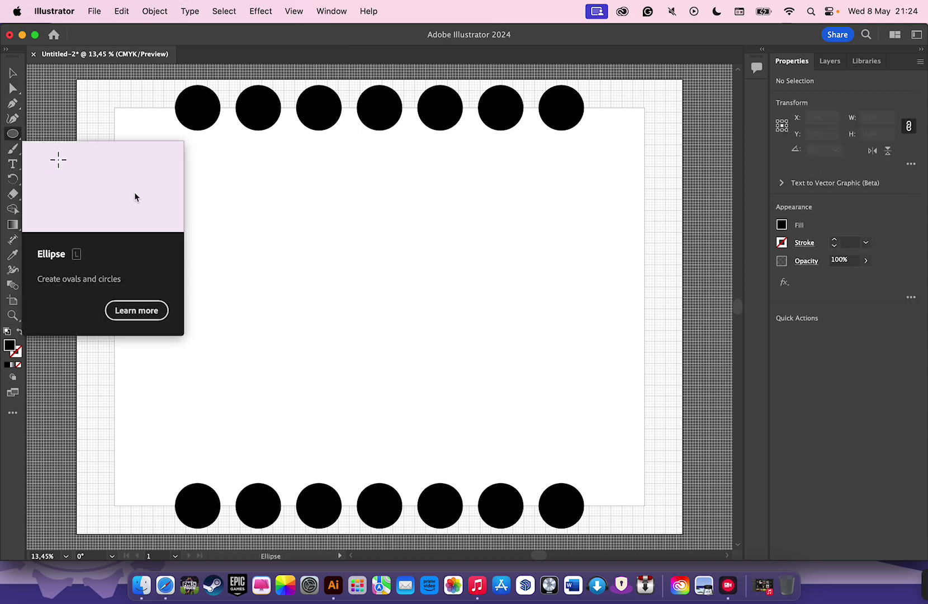
left_click_drag(172, 267, 236, 212)
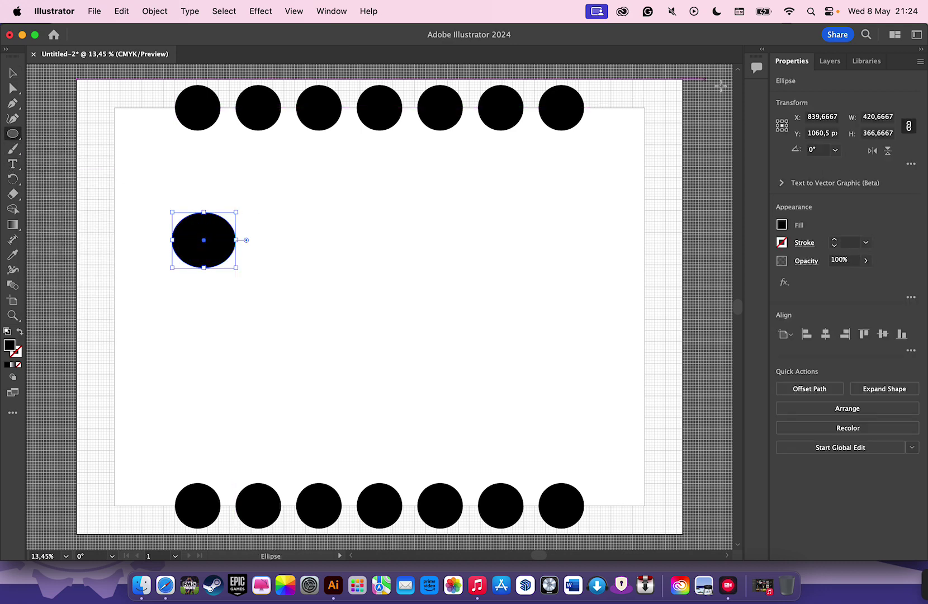
left_click(909, 126)
left_click(879, 117)
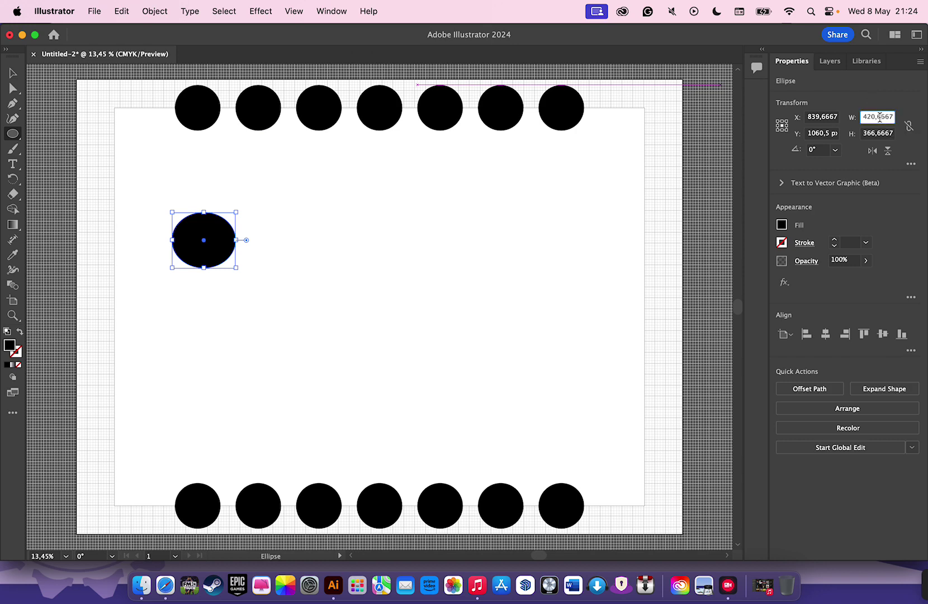
type("x")
key("super+a")
key("BackSpace")
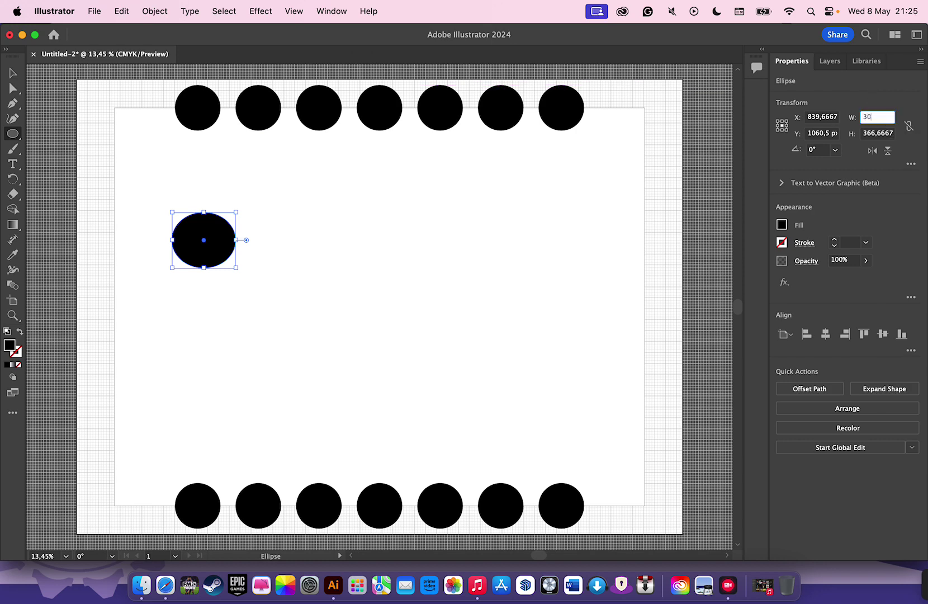
key("Tab")
type("3")
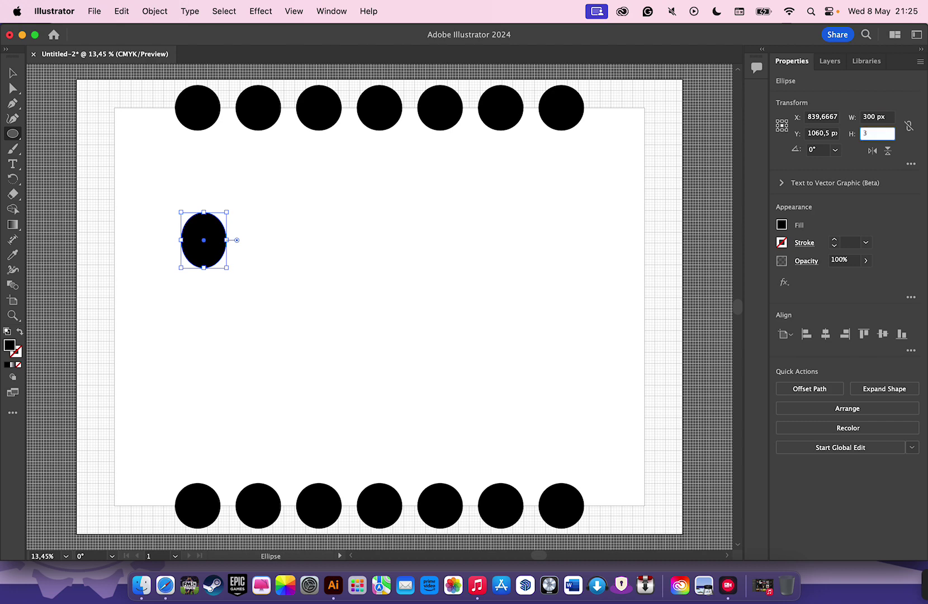
key("Return")
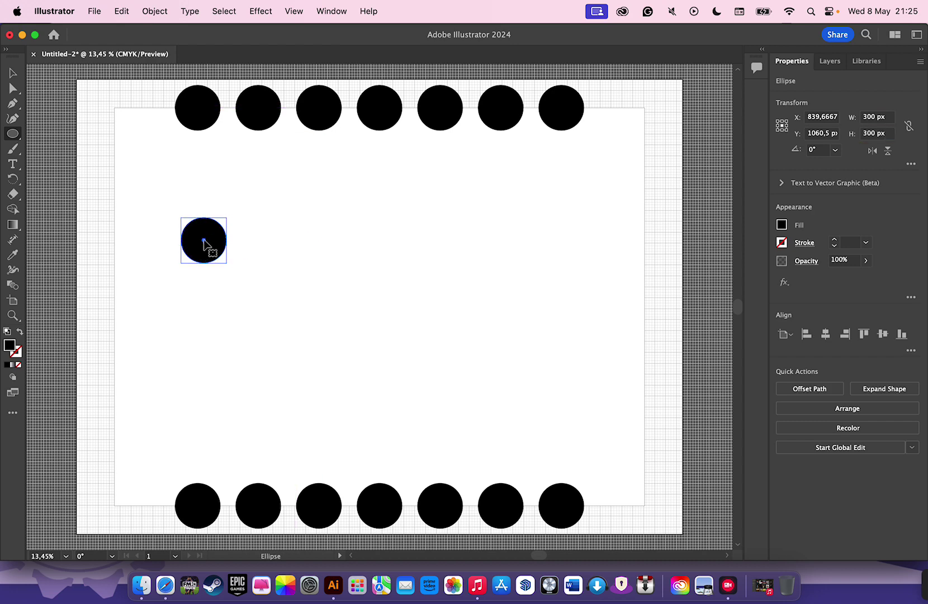
left_click_drag(204, 243, 115, 307)
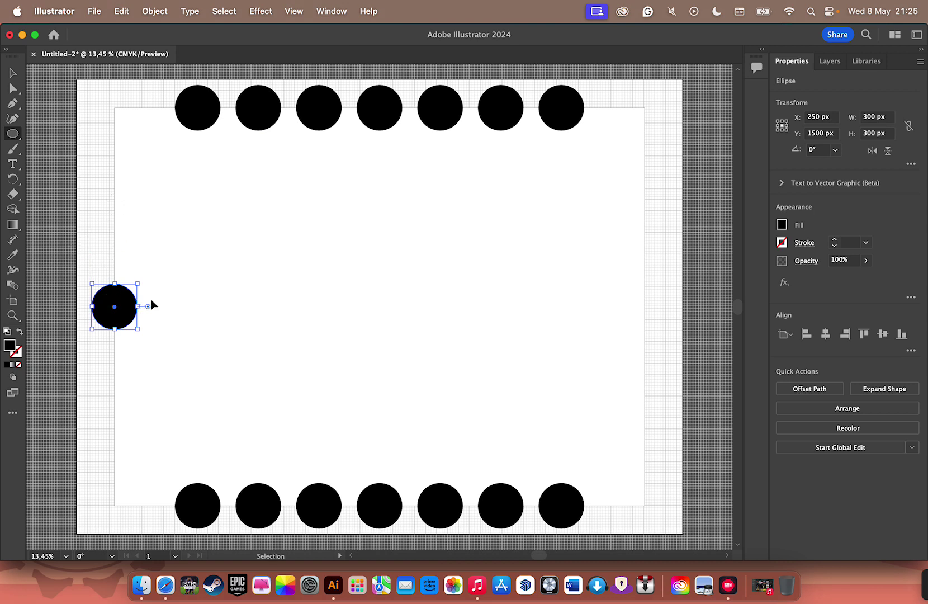
Paste two circle copies above it, at Y 1100 px and Y 700 px
key("super+v")
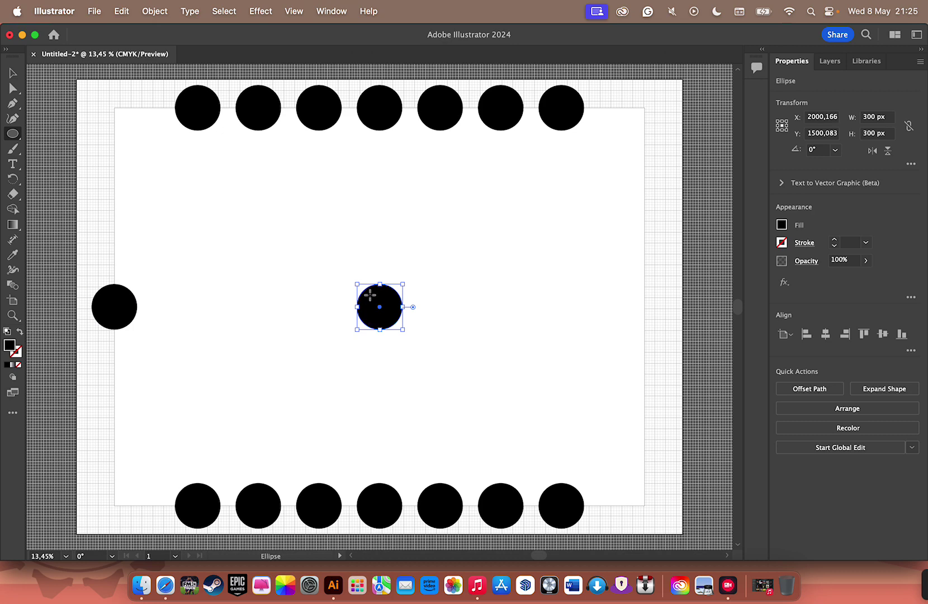
mouse_move(380, 312)
left_mouse_down()
mouse_move(157, 254)
mouse_move(108, 258)
mouse_move(121, 255)
mouse_move(120, 224)
mouse_move(118, 241)
left_mouse_up()
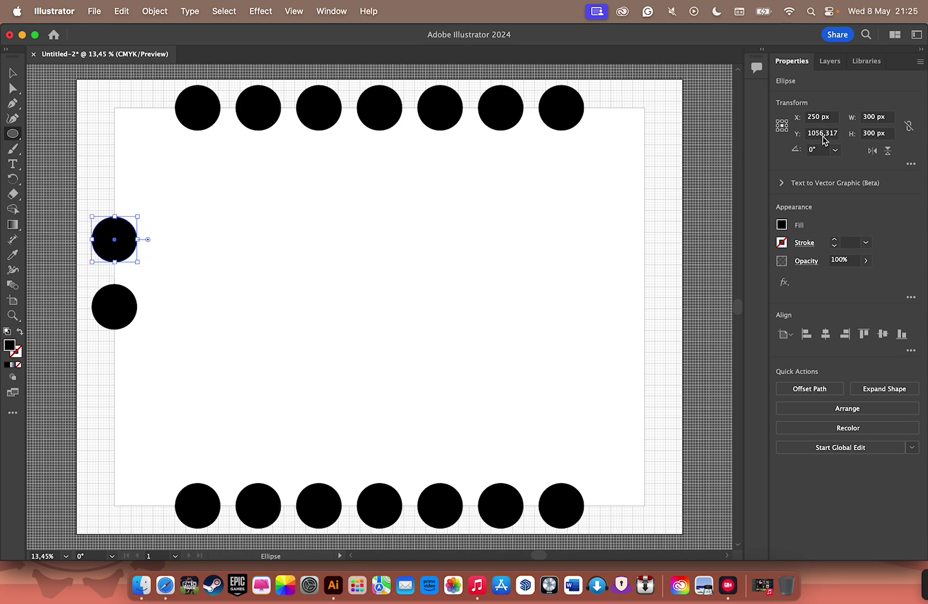
left_click(822, 134)
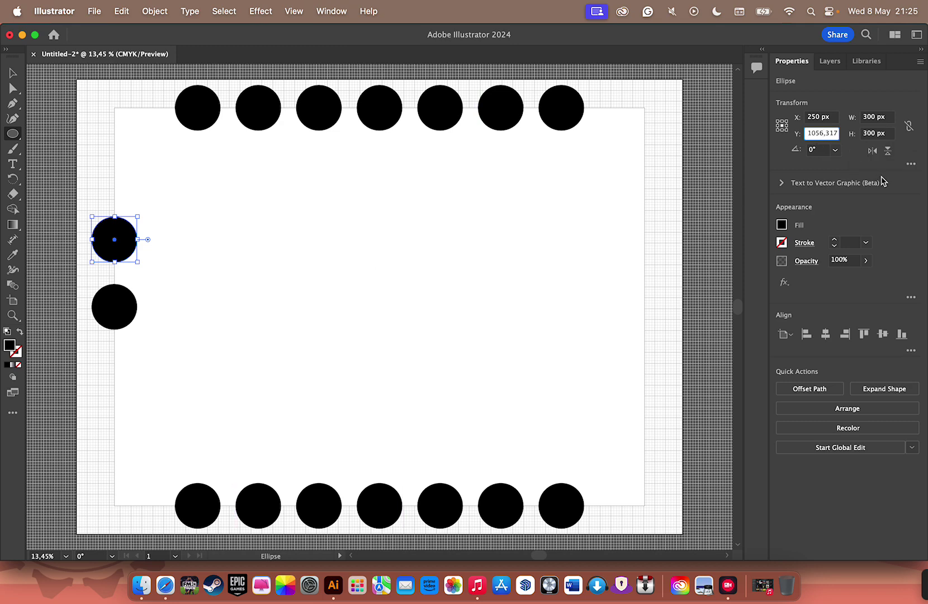
key("super+a")
type("11")
key("Return")
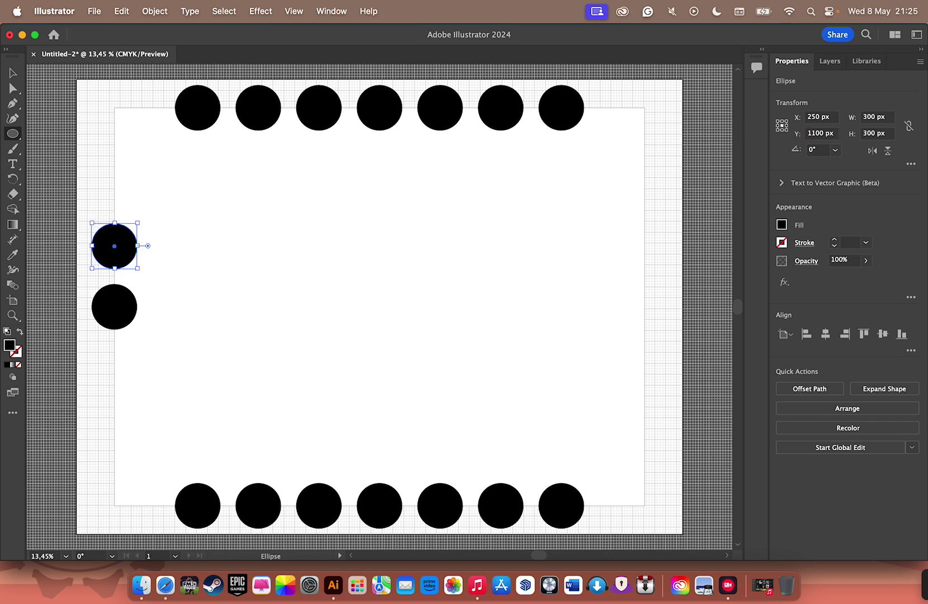
key("super+c")
key("super+v")
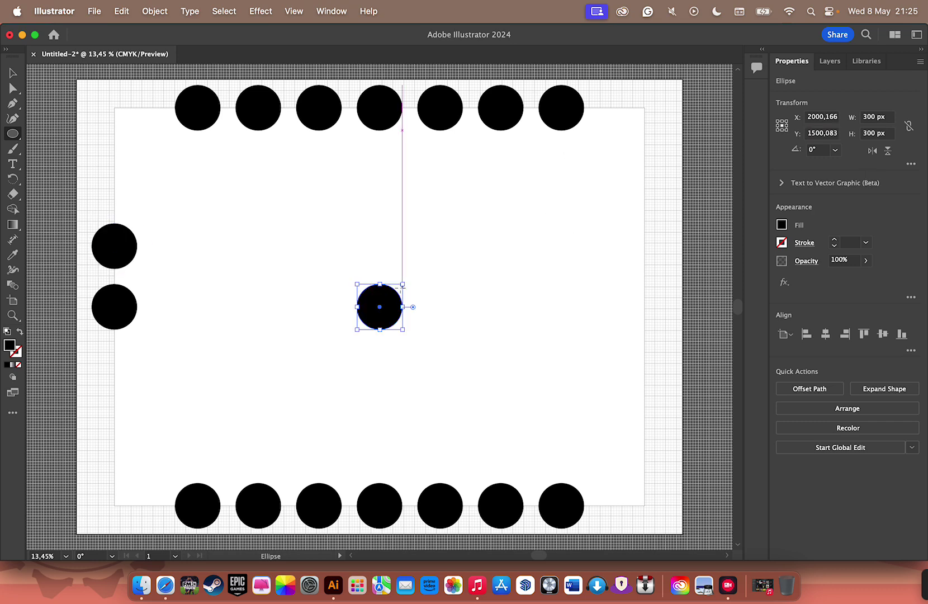
mouse_move(380, 307)
left_mouse_down()
mouse_move(157, 230)
mouse_move(114, 196)
left_mouse_up()
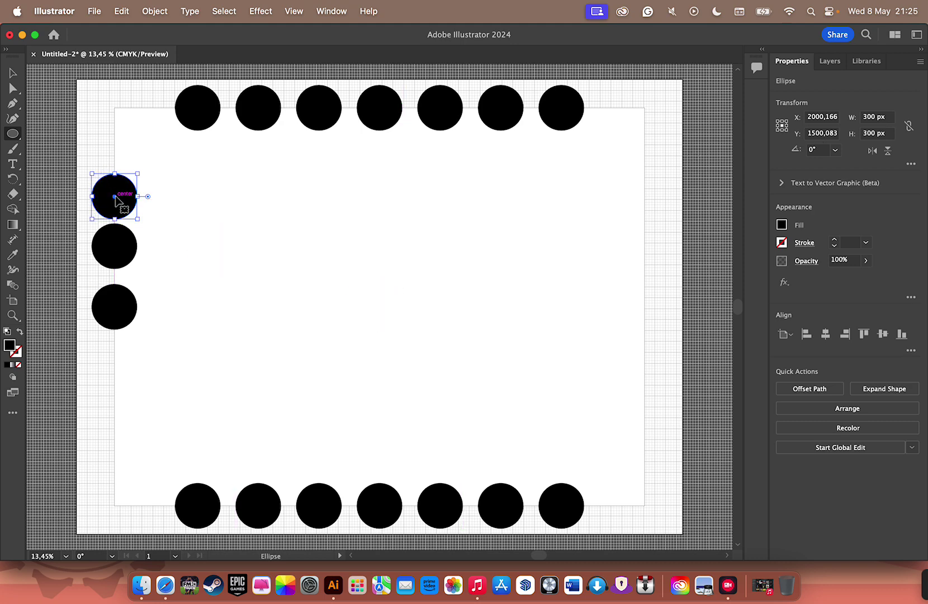
left_click(830, 135)
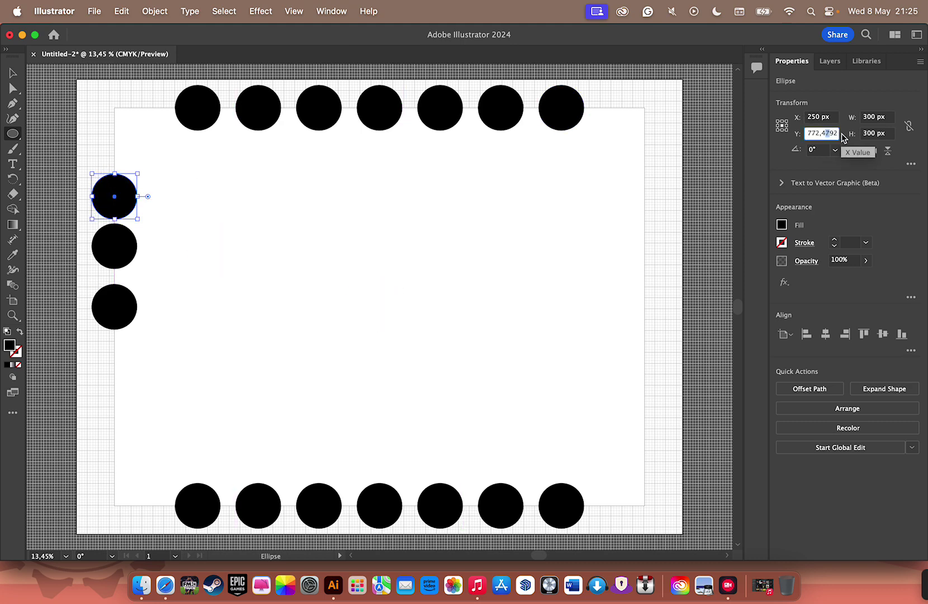
key("BackSpace")
type("8")
type("00")
key("Return")
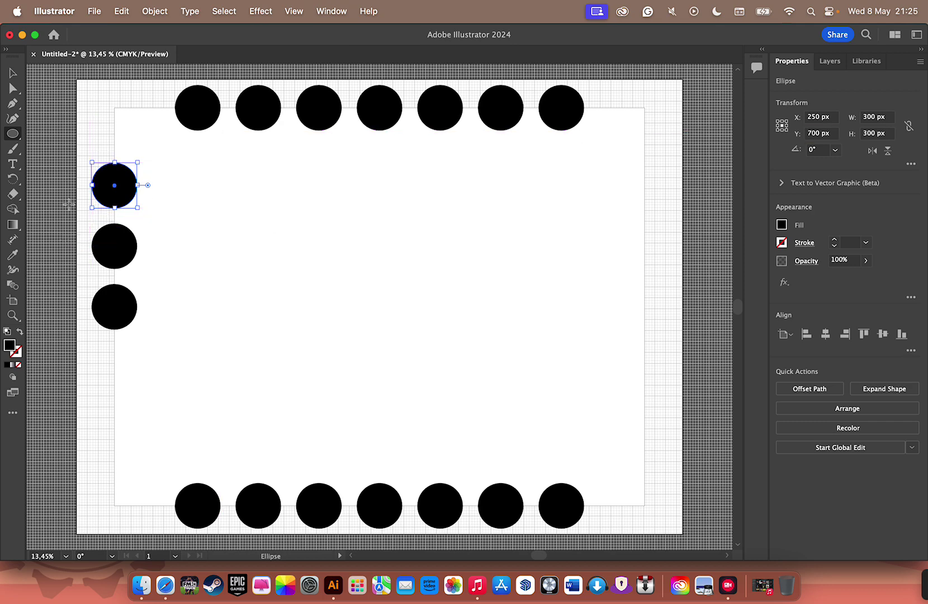
Copy the third circle and place the copy below it at Y 1900 px
left_click(12, 72)
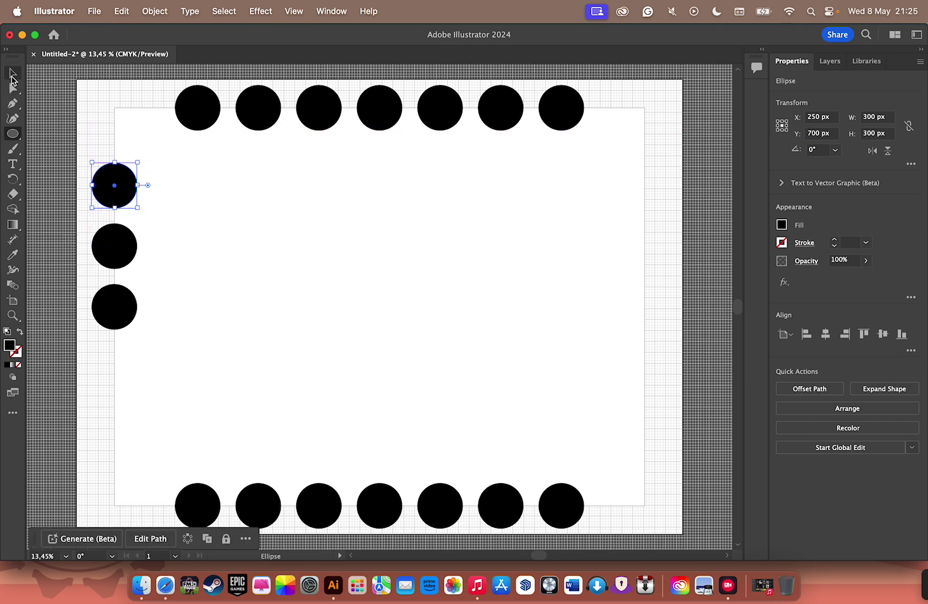
left_click(120, 317)
key("a")
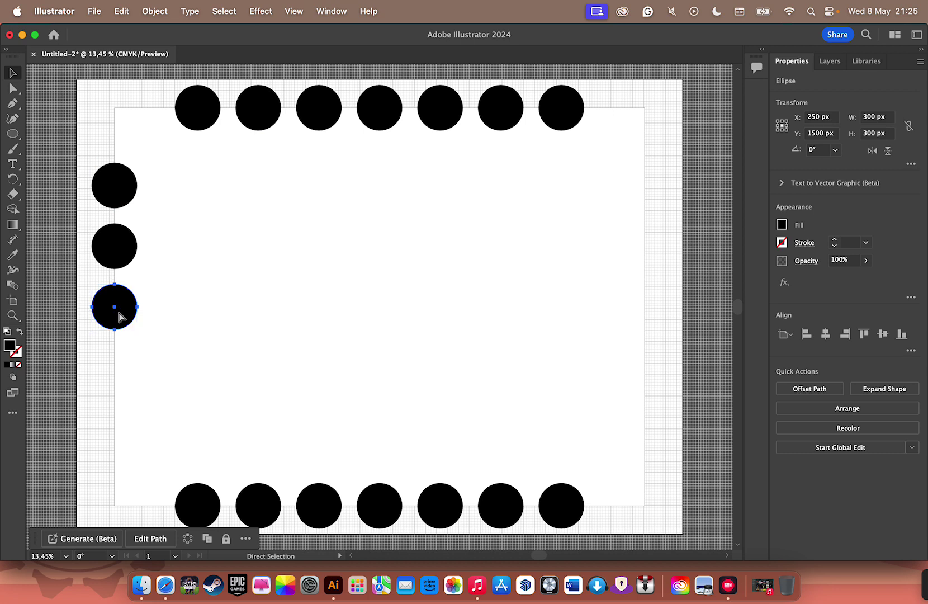
key("ctrl+c")
key("ctrl+v")
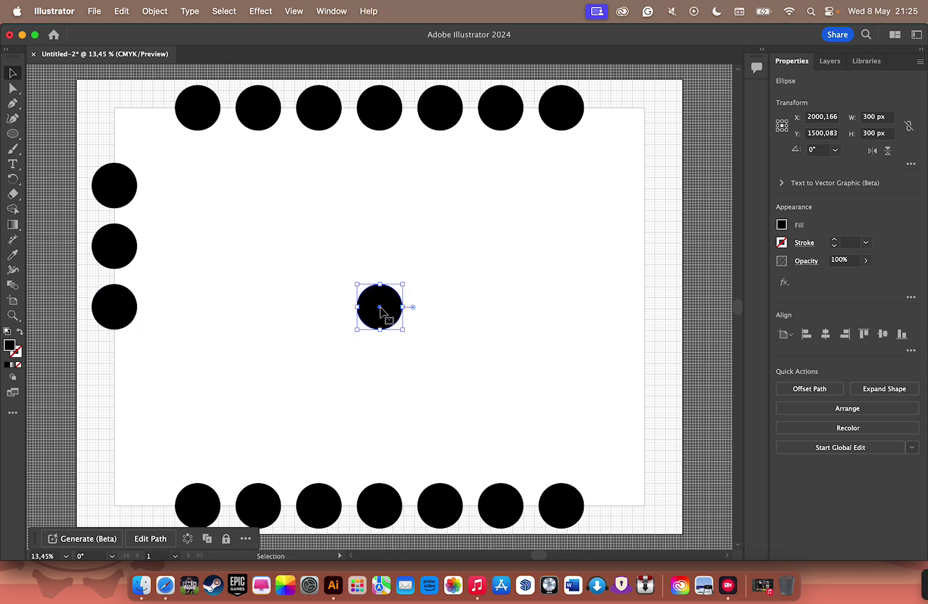
mouse_move(380, 310)
left_mouse_down()
mouse_move(104, 367)
mouse_move(116, 369)
left_mouse_up()
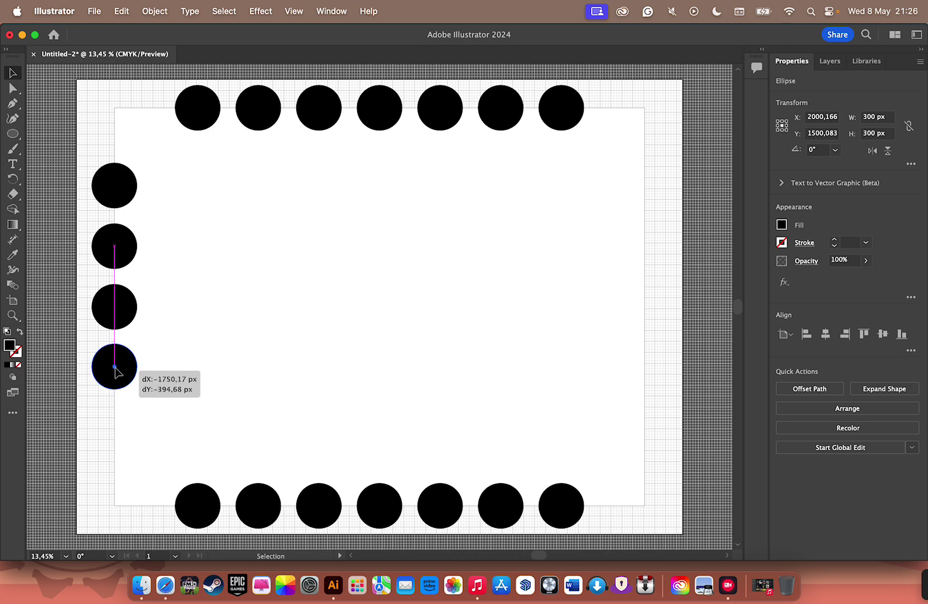
left_click_drag(116, 369, 115, 368)
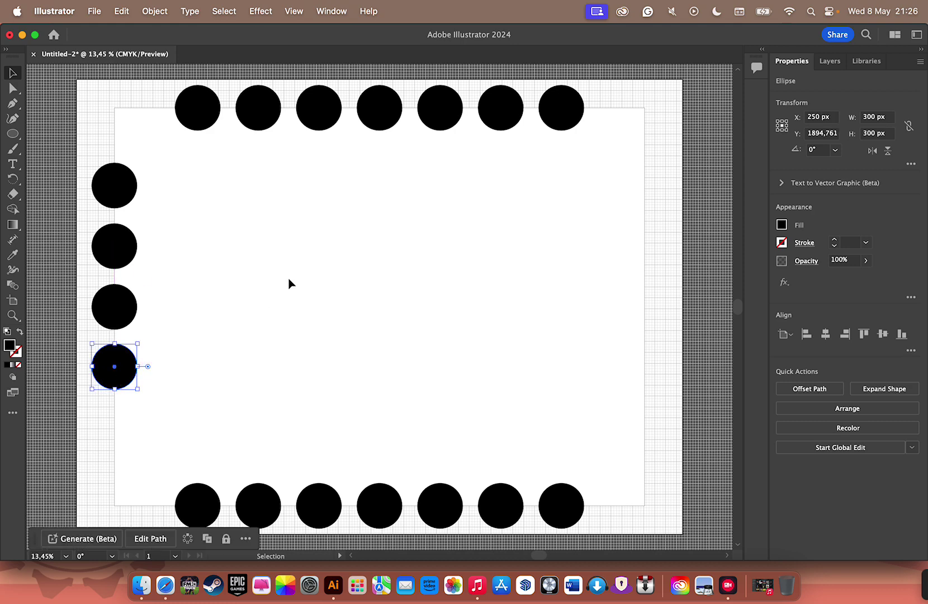
left_click(825, 134)
double_click(825, 135)
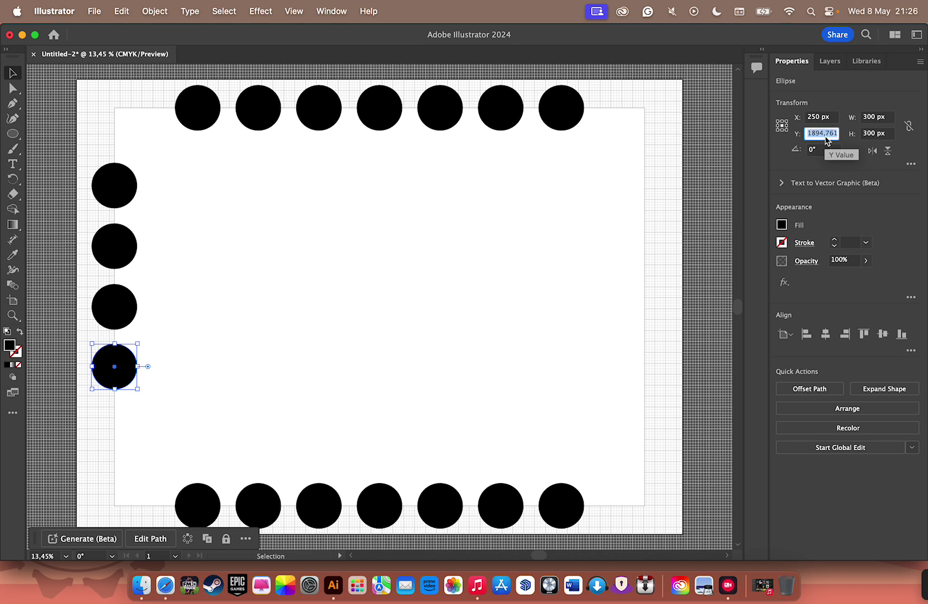
key("BackSpace")
type("1900")
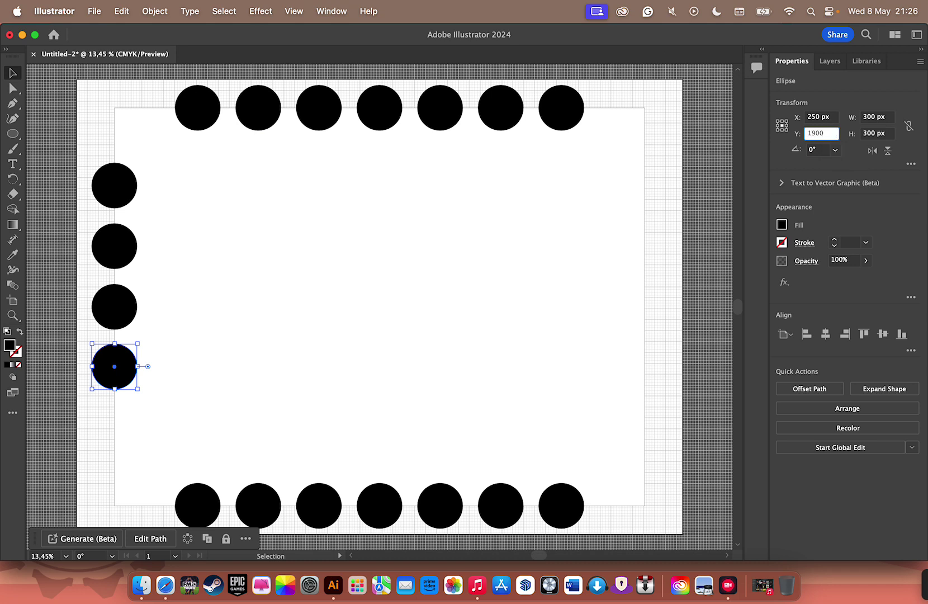
key("Return")
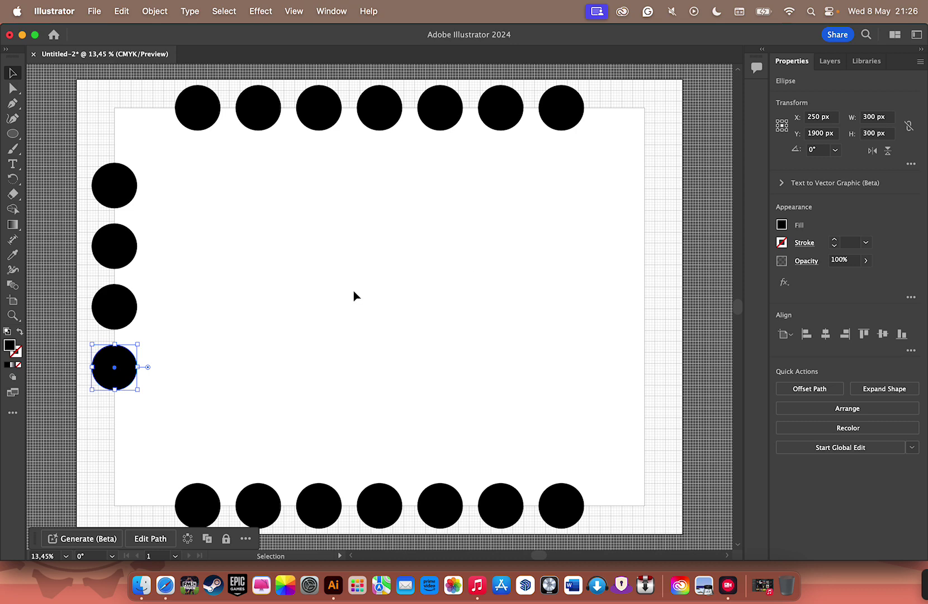
Add the bottom circle of the column at Y 2300 px, then deselect it
key("super+c")
key("super+v")
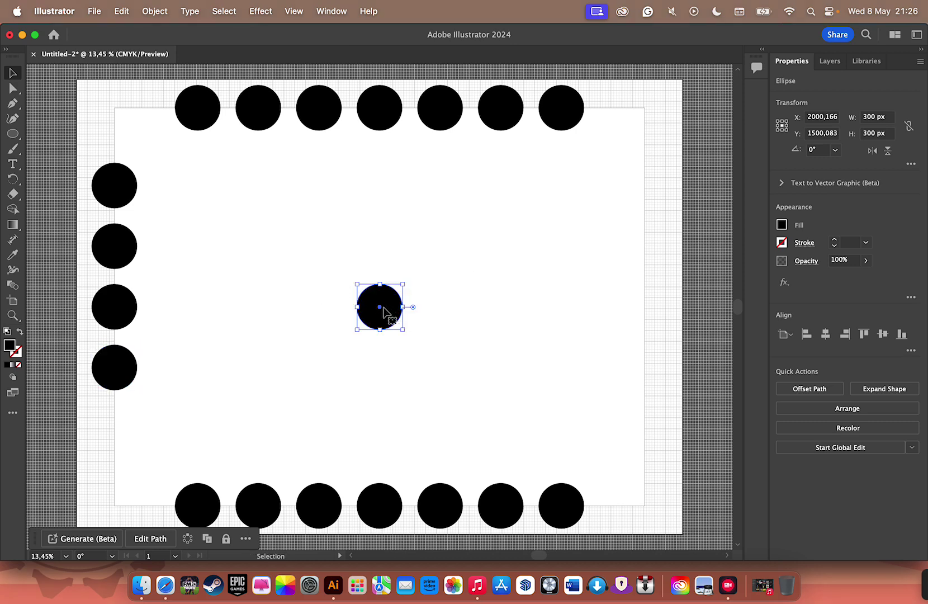
left_click_drag(380, 309, 115, 434)
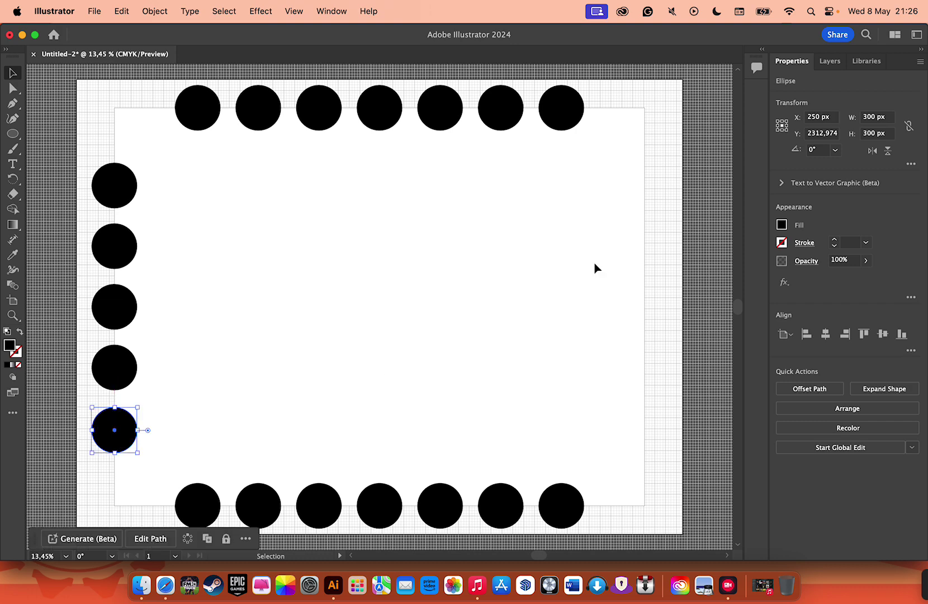
left_click(823, 134)
double_click(823, 134)
key("BackSpace")
type("2300")
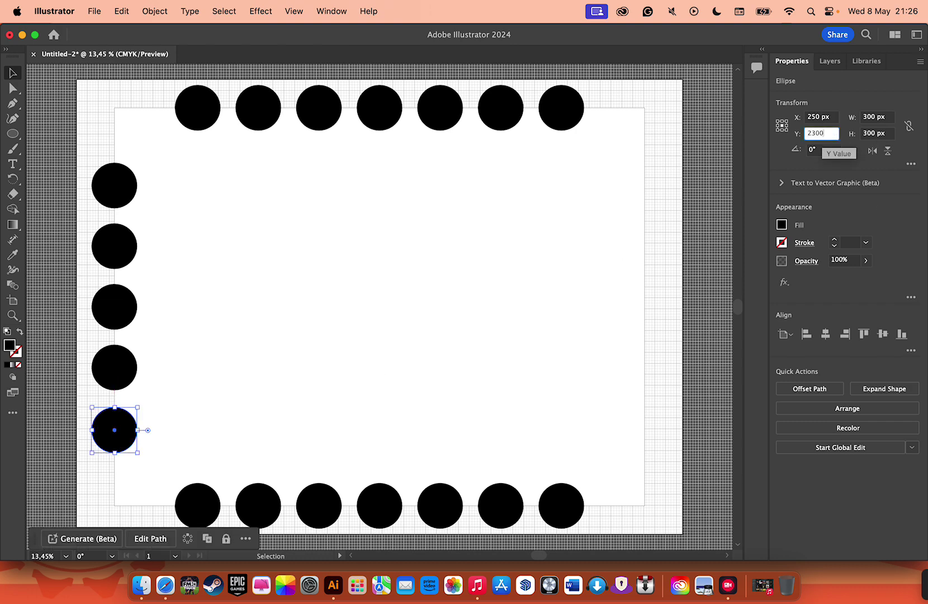
key("Return")
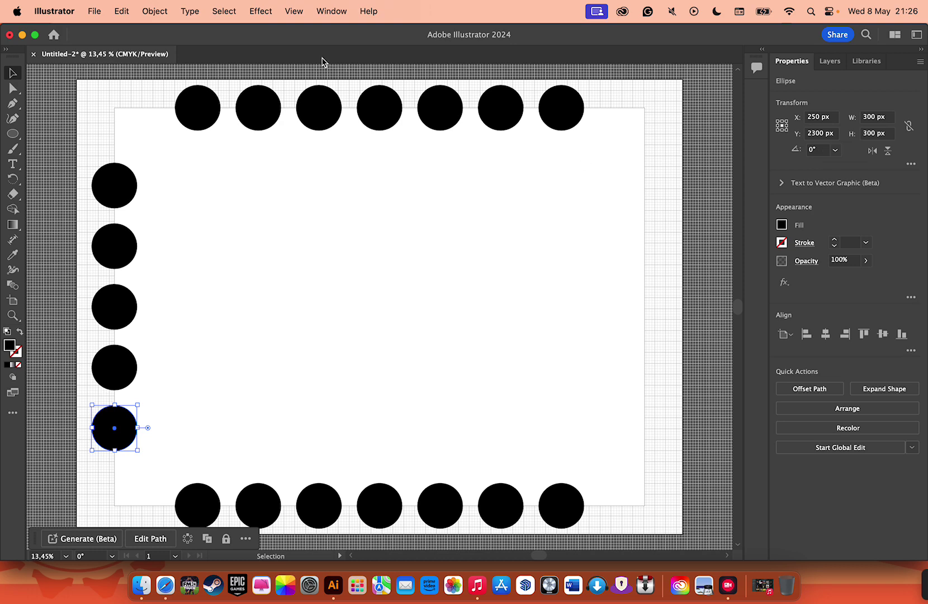
left_click(43, 118)
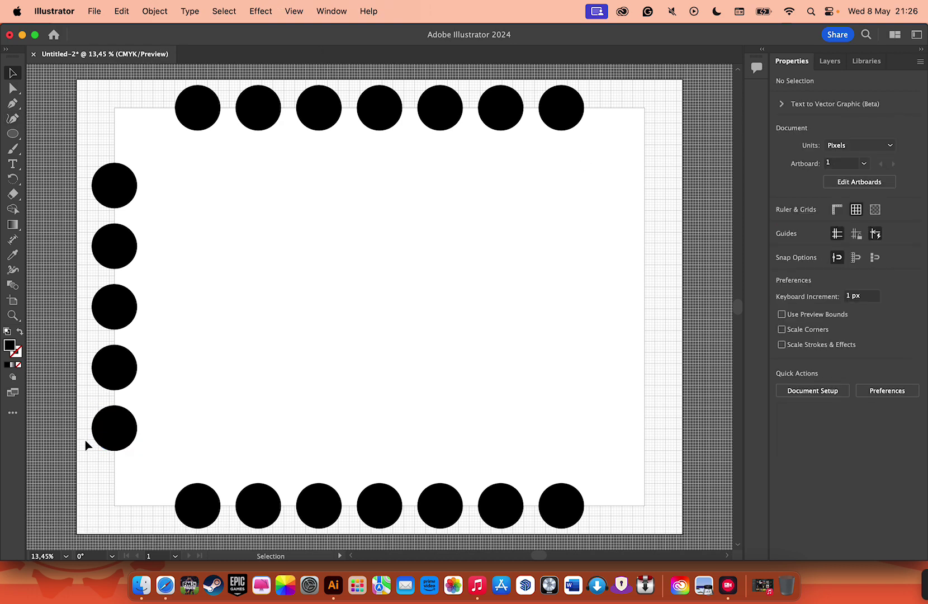
Copy the five left-edge circles and drag the copy to the right edge at X 3750 px
mouse_move(84, 462)
left_mouse_down()
mouse_move(173, 152)
mouse_move(164, 157)
left_mouse_up()
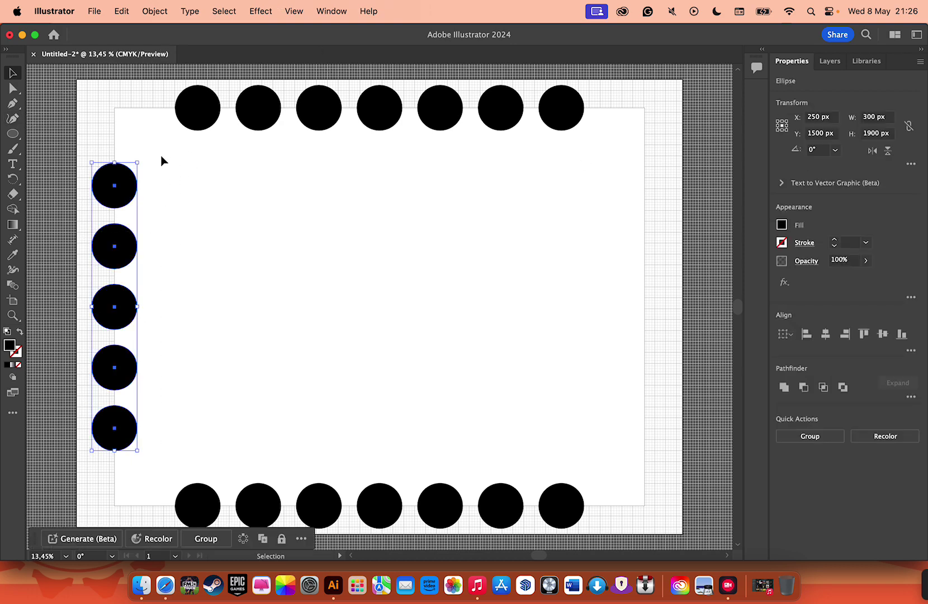
left_click(123, 189)
key("super+v")
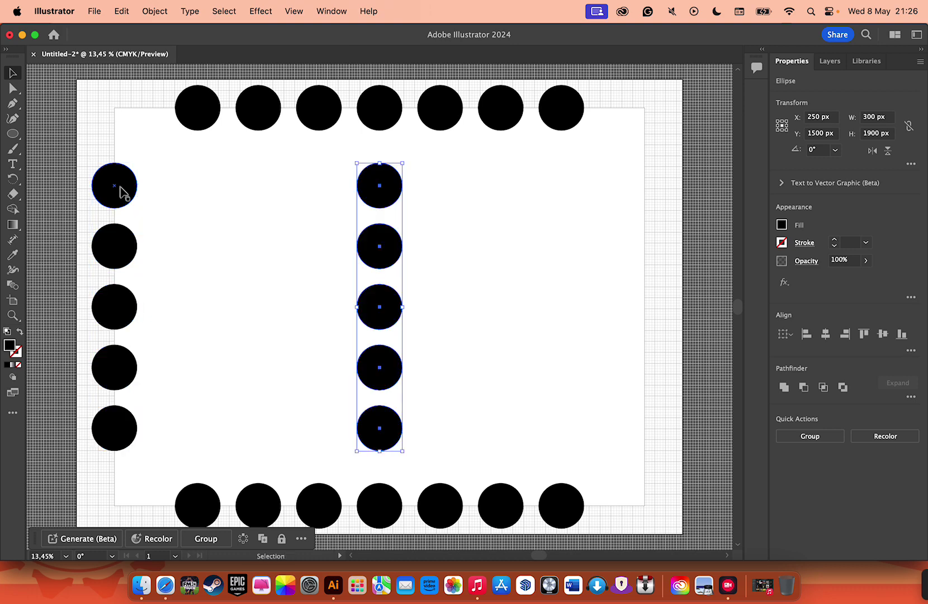
left_click_drag(372, 190, 648, 189)
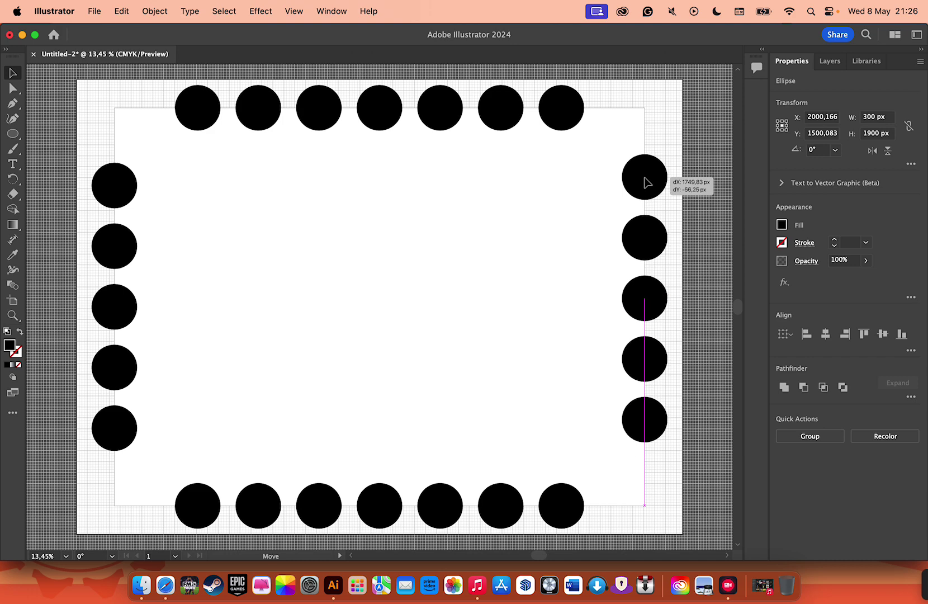
left_click_drag(645, 190, 646, 190)
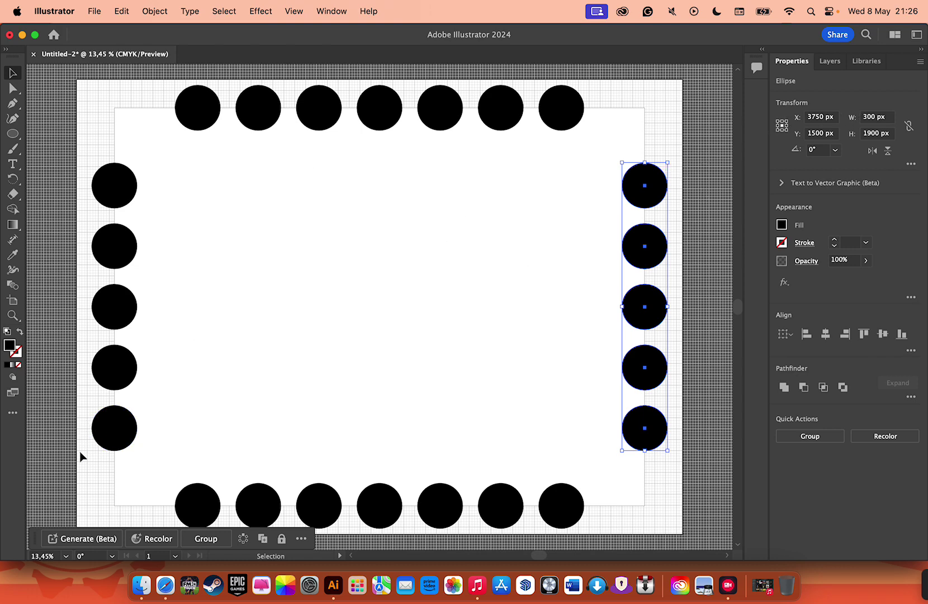
Group all circles, add the white rectangle to the selection, and apply Pathfinder Minus Front
key("super+a")
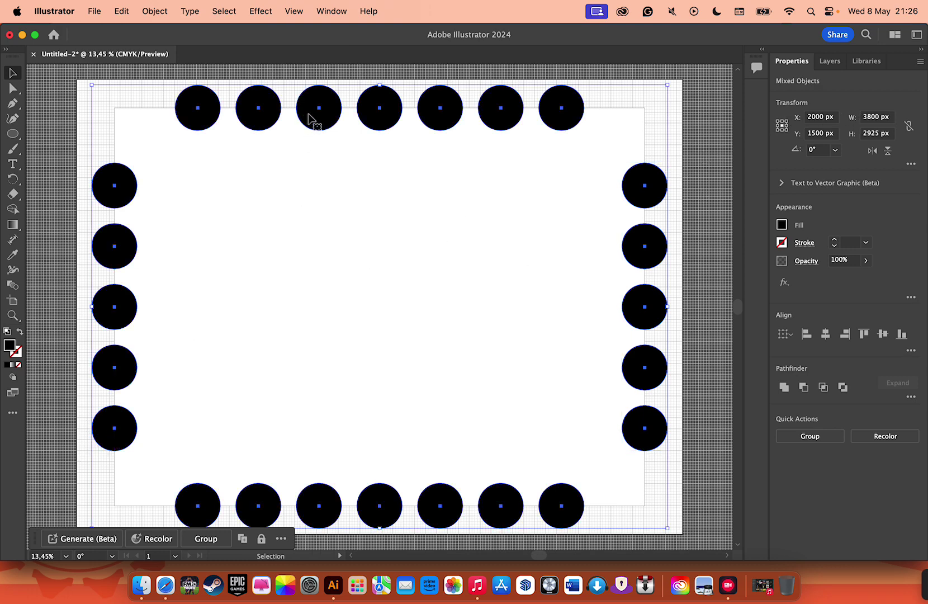
right_click(313, 115)
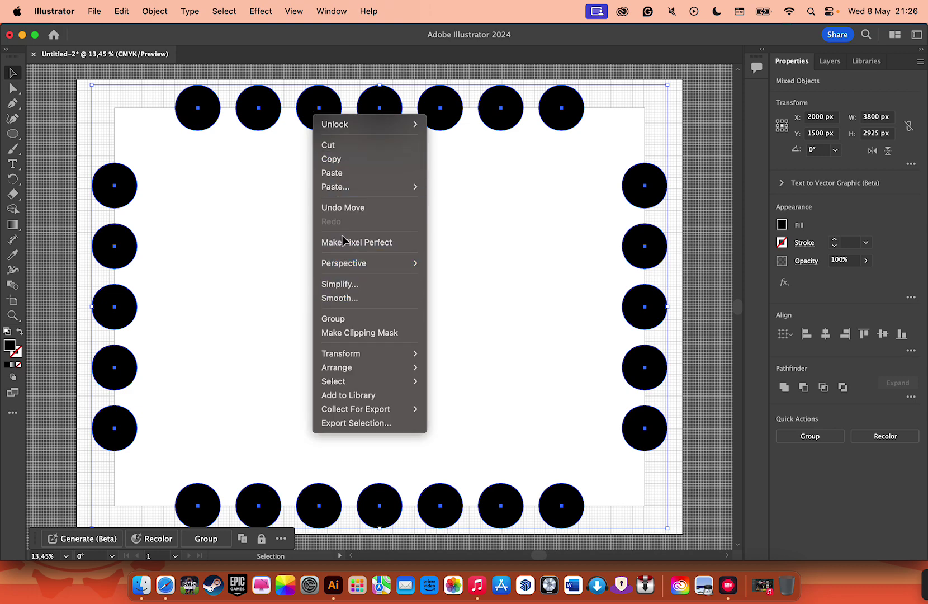
left_click(341, 316)
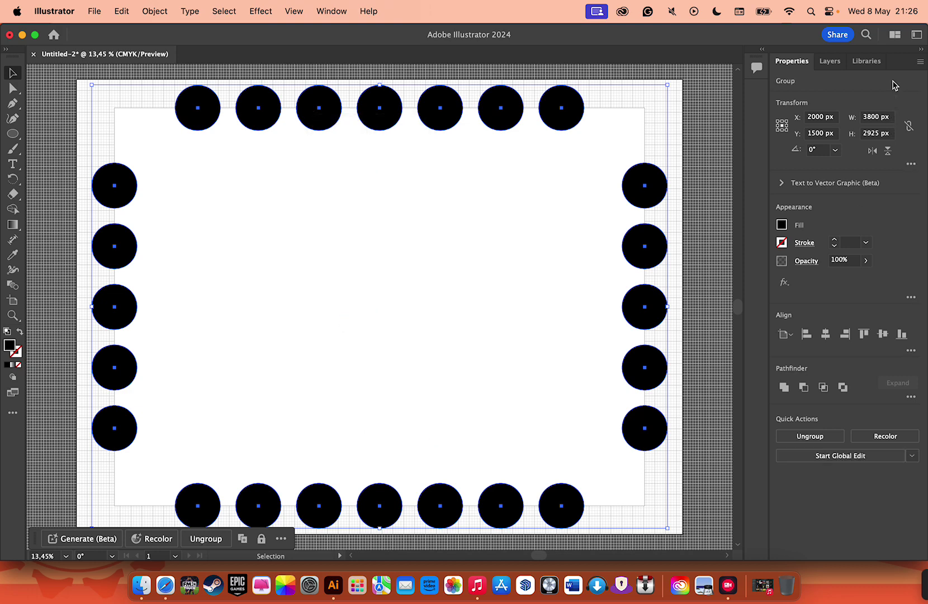
left_click(830, 61)
key("super+a")
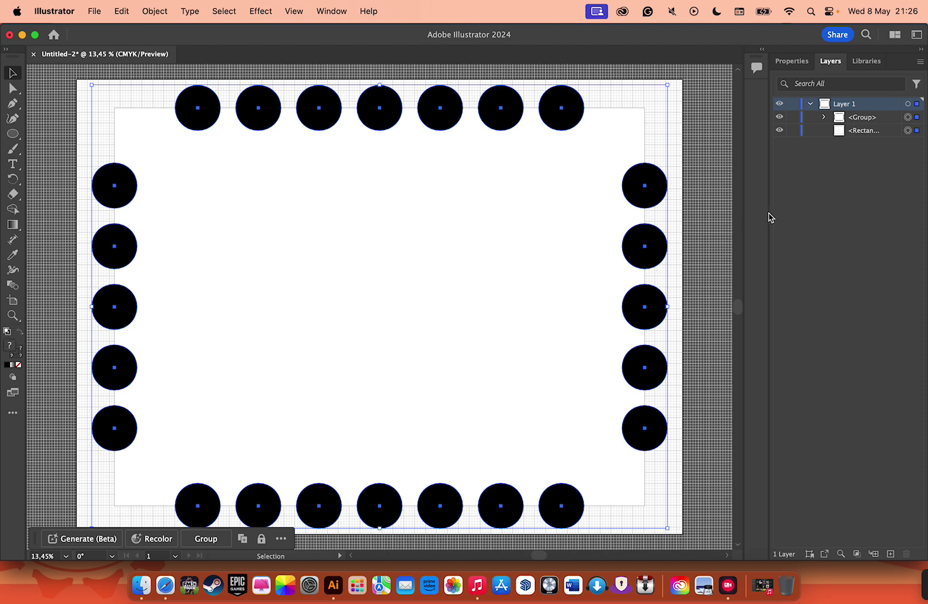
left_click(788, 62)
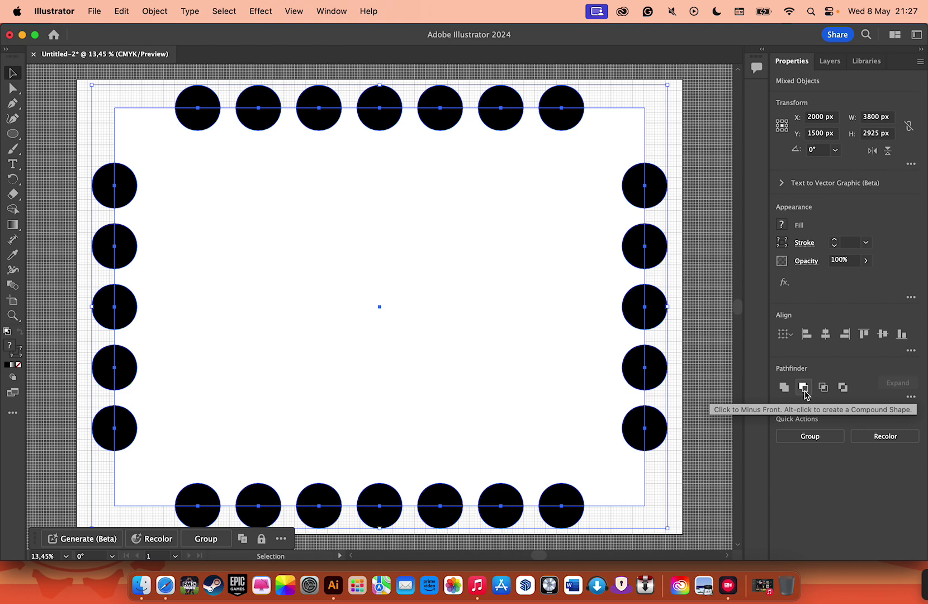
left_click(803, 387)
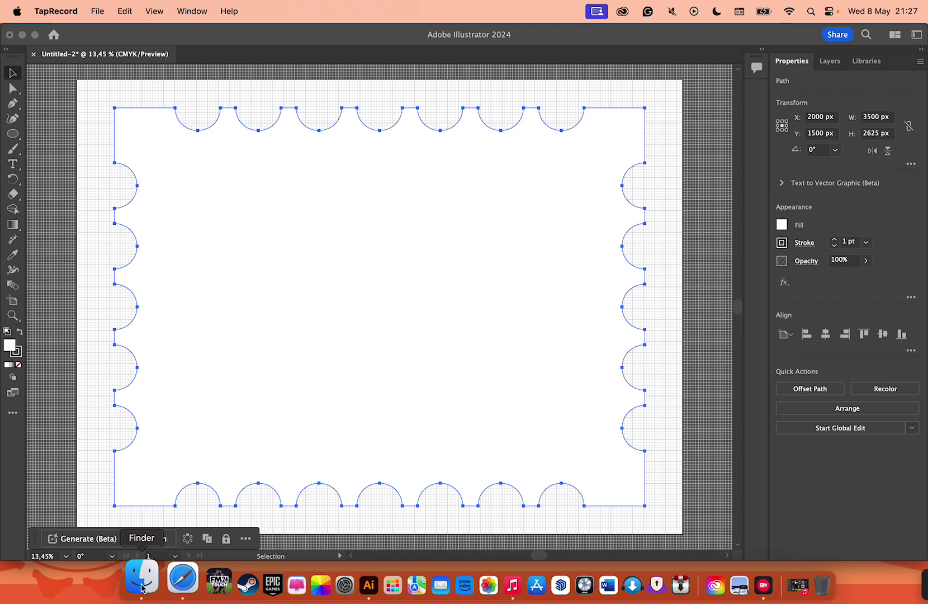
In the browser, search Google Images for 'paper texture 4k'
left_click(167, 586)
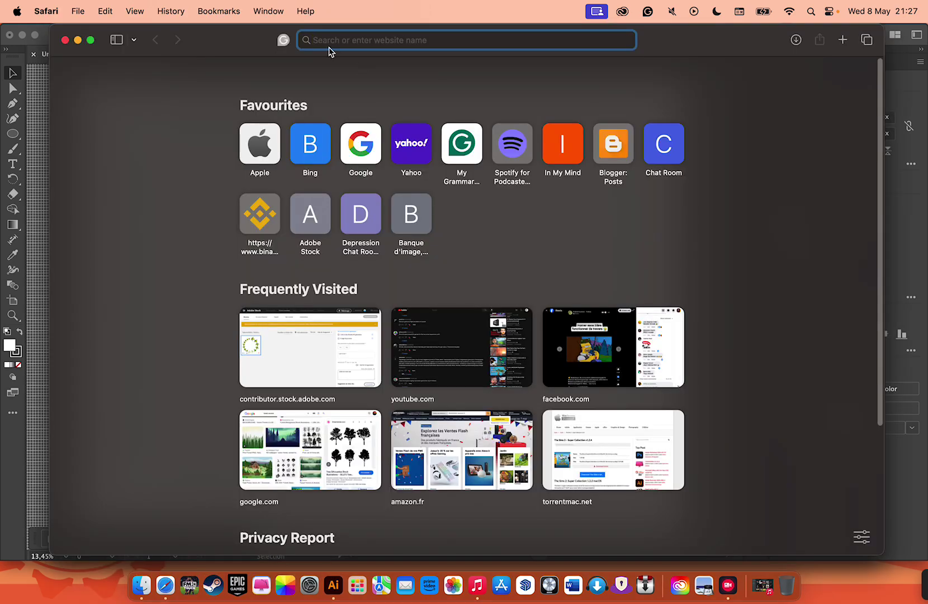
type("payp")
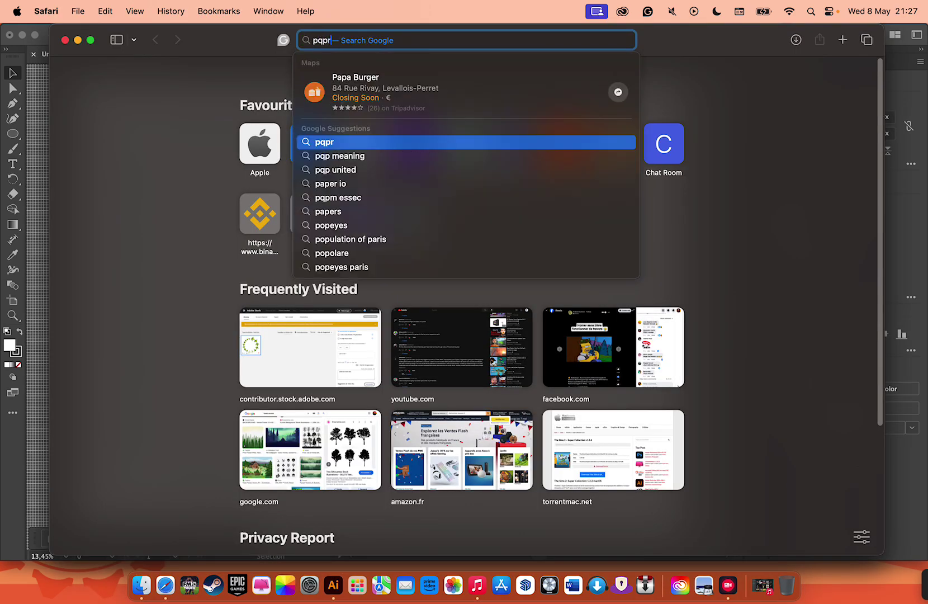
key("BackSpace")
type("per t")
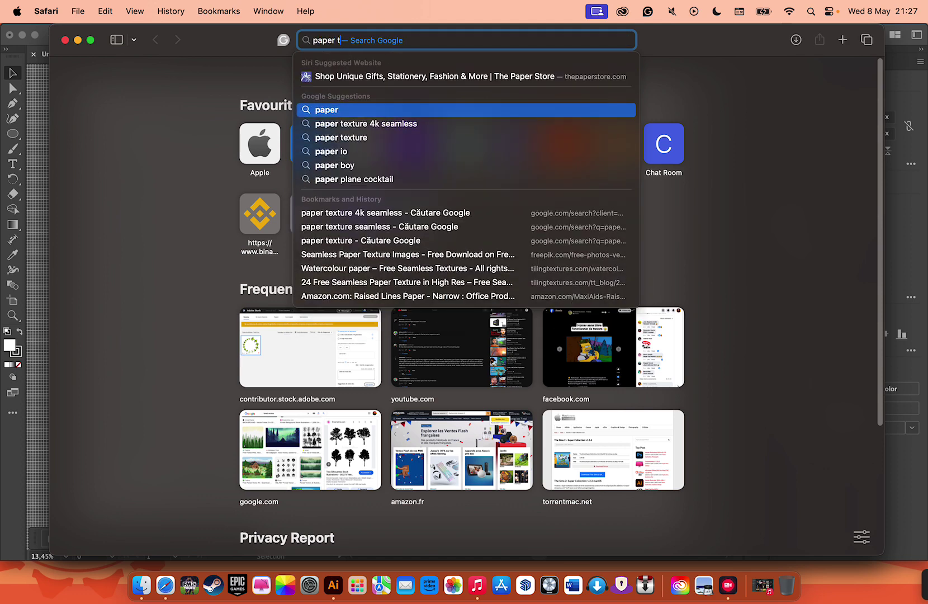
type("exture ")
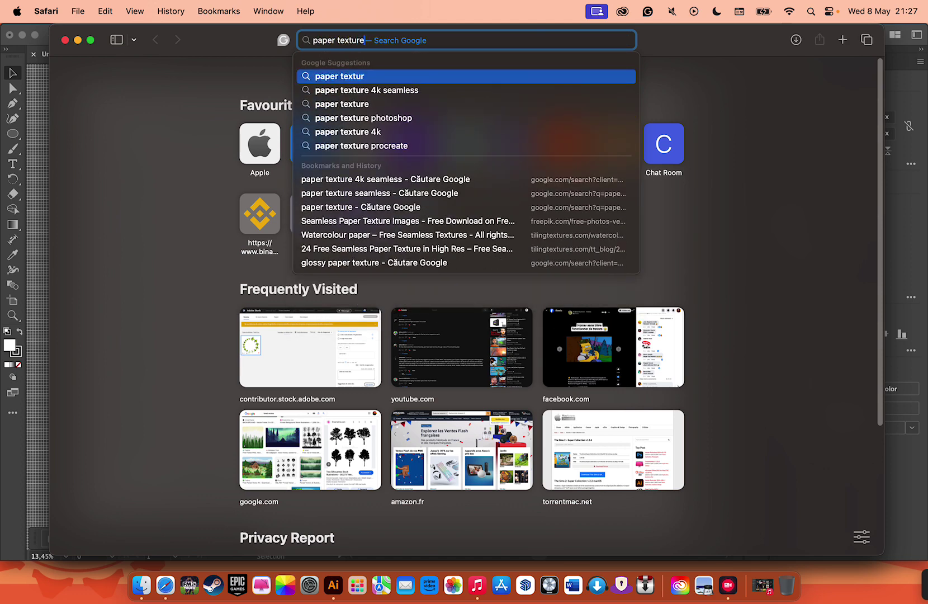
type("4k")
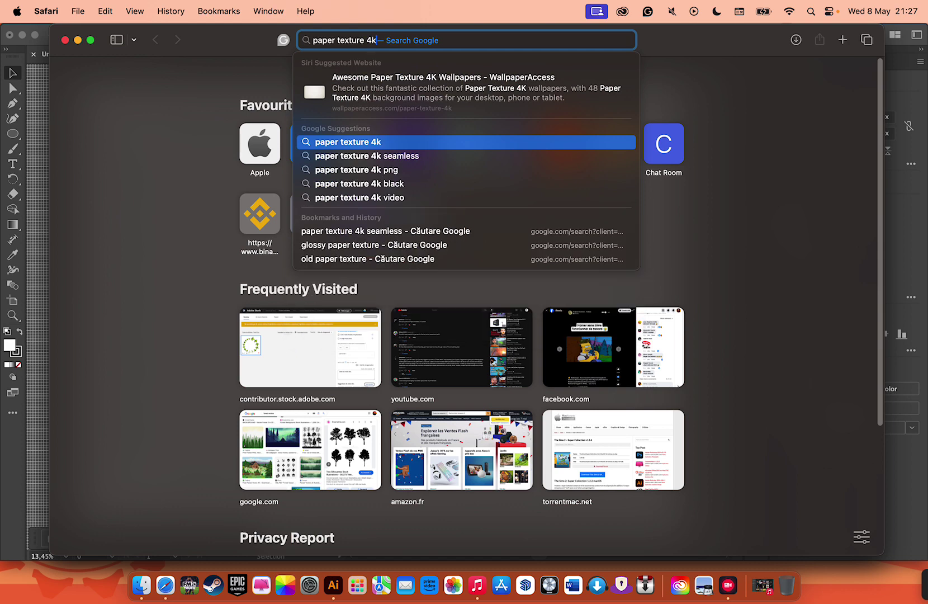
key("Return")
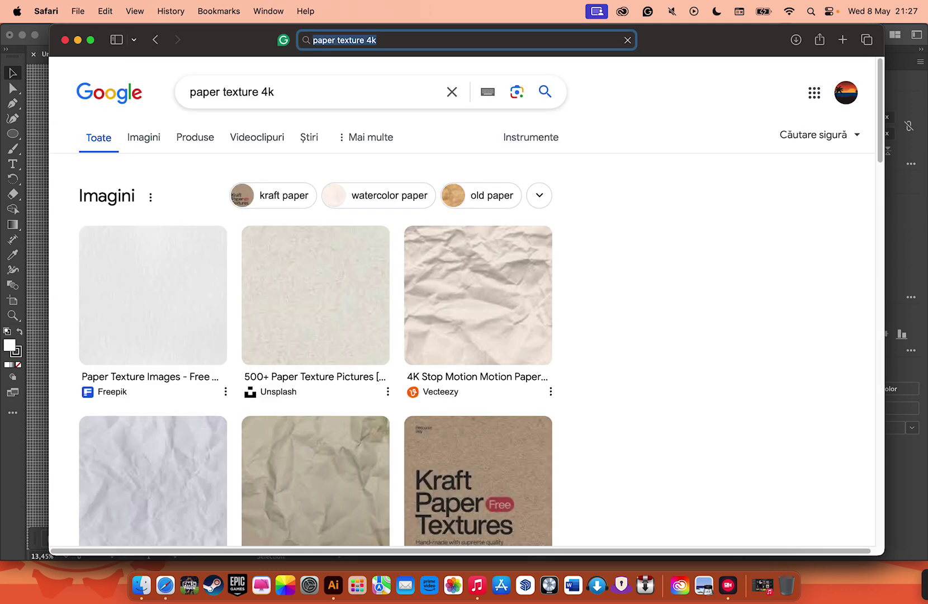
left_click(156, 139)
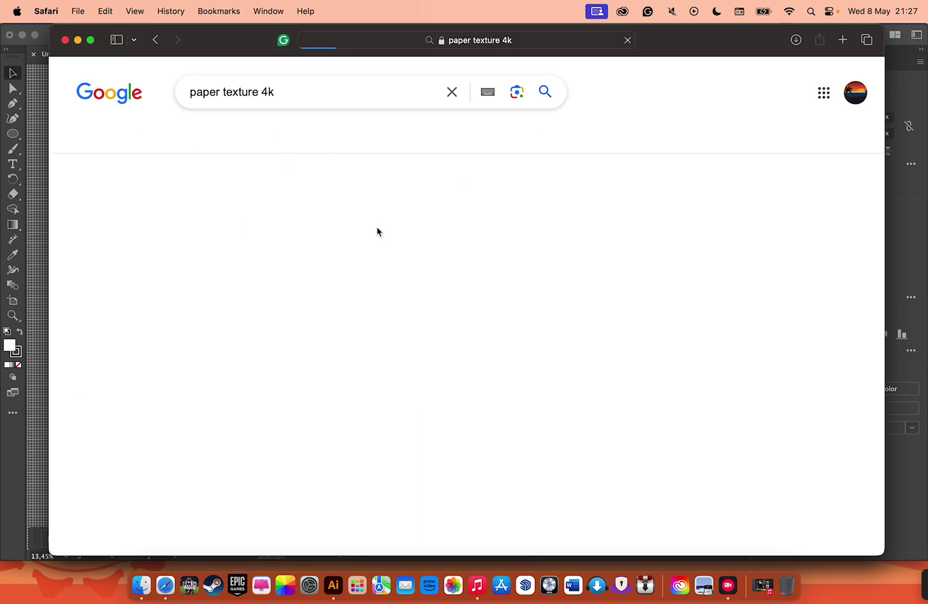
scroll(380, 241, "down", 5)
scroll(91, 213, "up", 5)
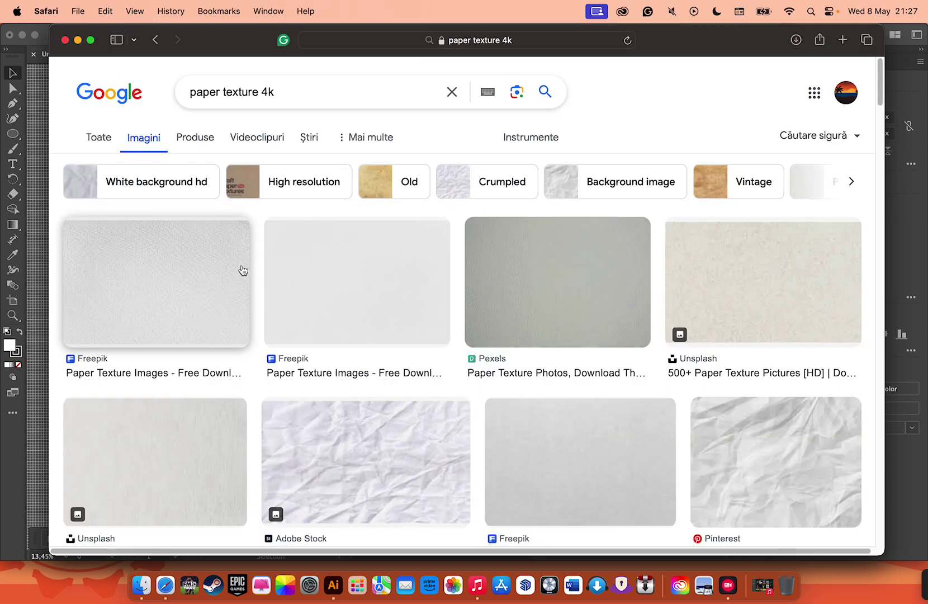
Refine the search to 'paper texture 4k free' and preview the Pexels result
left_click(305, 91)
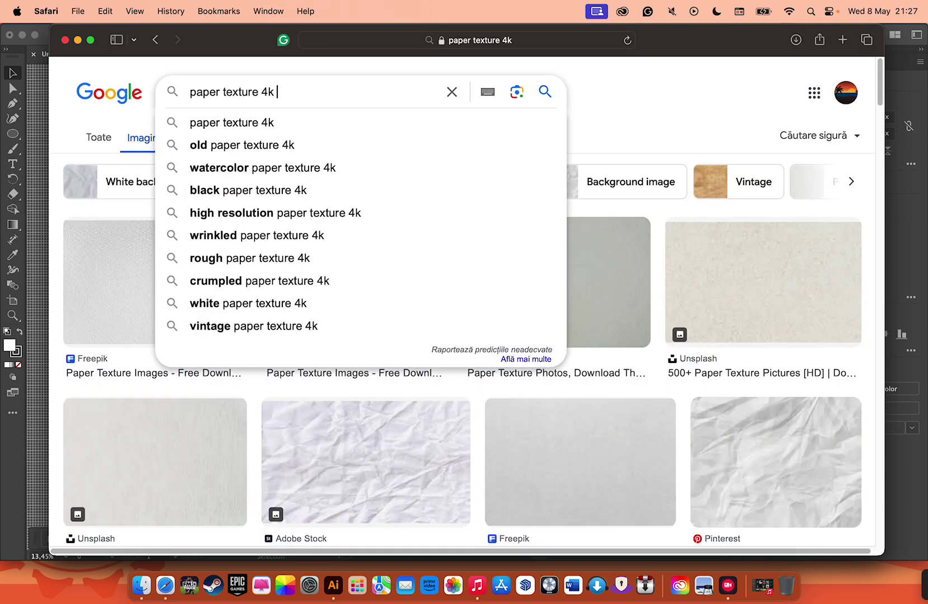
type("free")
key("Return")
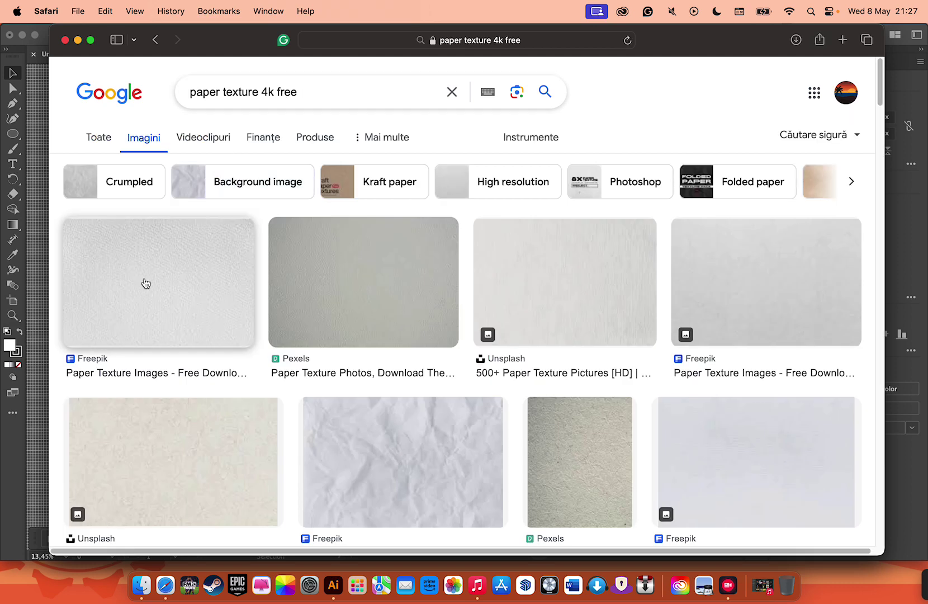
left_click(339, 295)
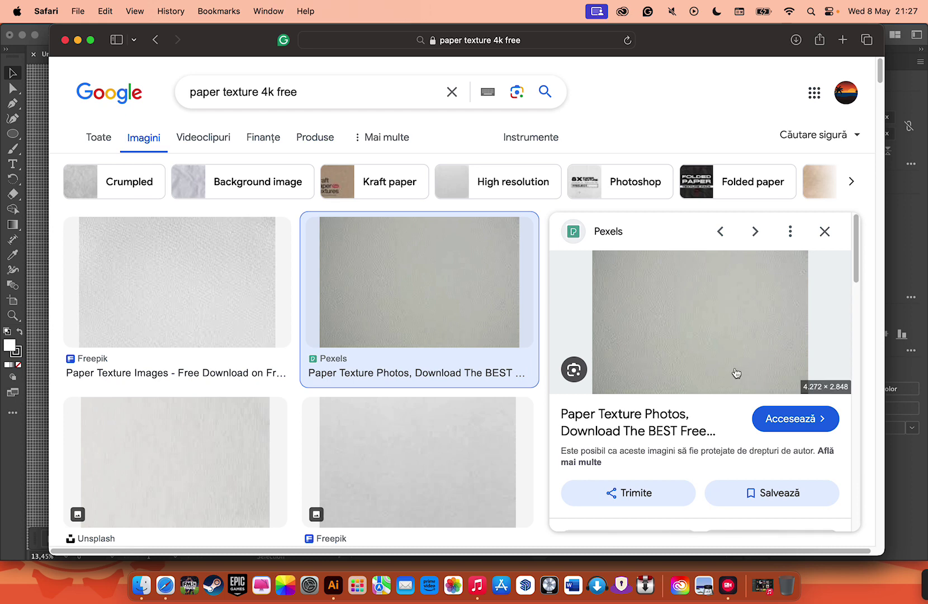
Open the Pexels paper textures page and save the White Wall Paint photo to Downloads
left_click(765, 349)
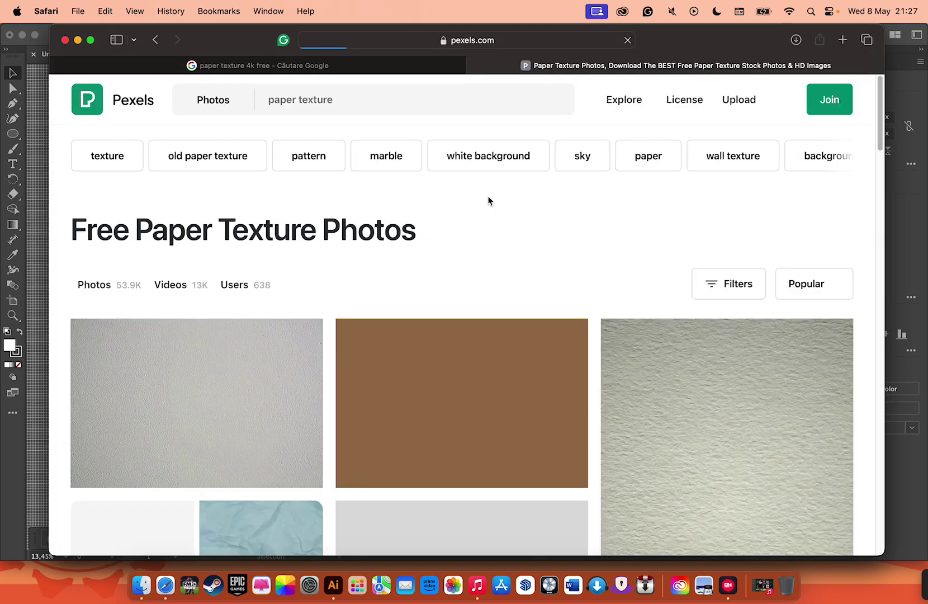
left_click(202, 398)
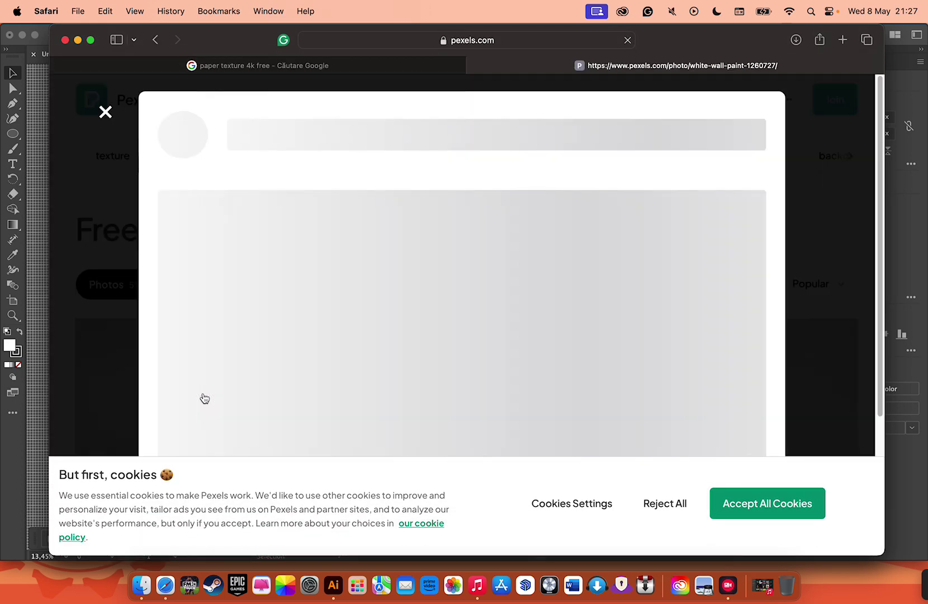
scroll(430, 322, "down", 1)
scroll(431, 323, "down", 5)
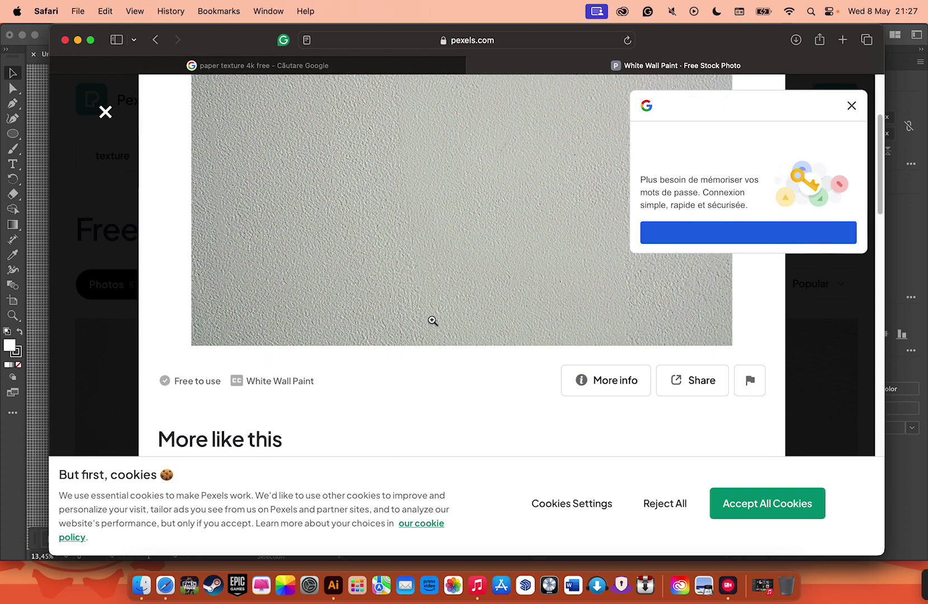
scroll(435, 282, "up", 1)
scroll(434, 286, "up", 4)
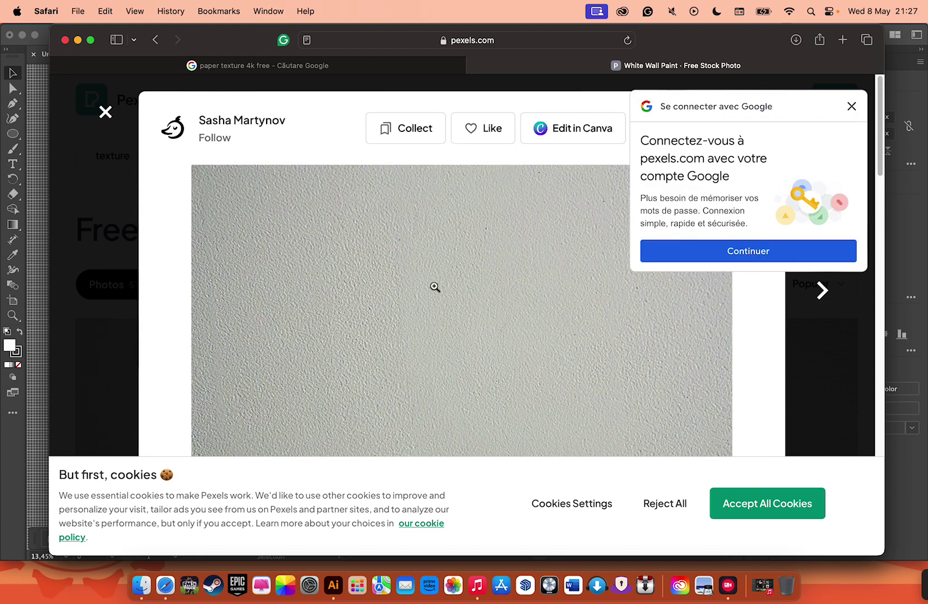
left_click(850, 105)
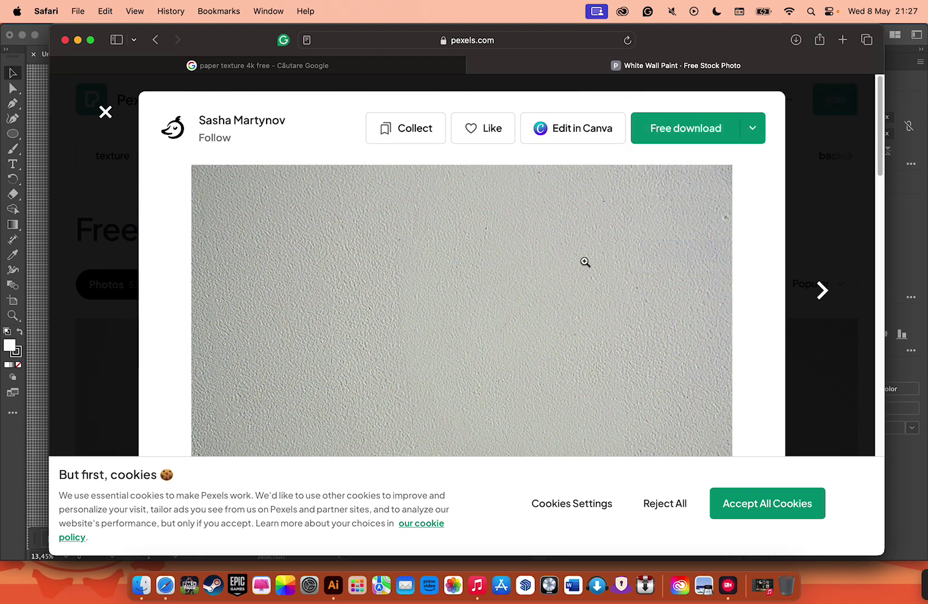
scroll(586, 263, "down", 2)
scroll(582, 269, "down", 4)
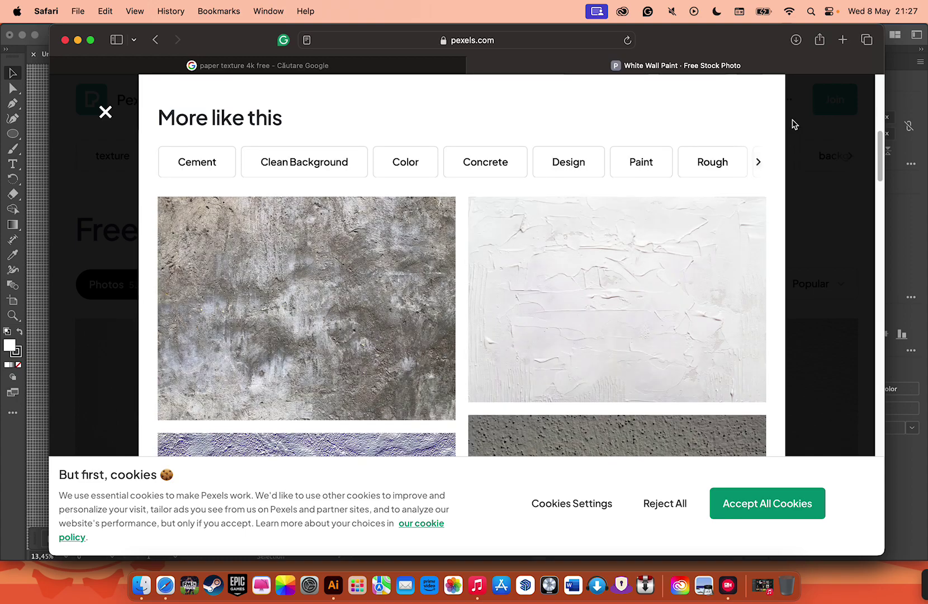
scroll(732, 295, "up", 5)
scroll(562, 242, "up", 2)
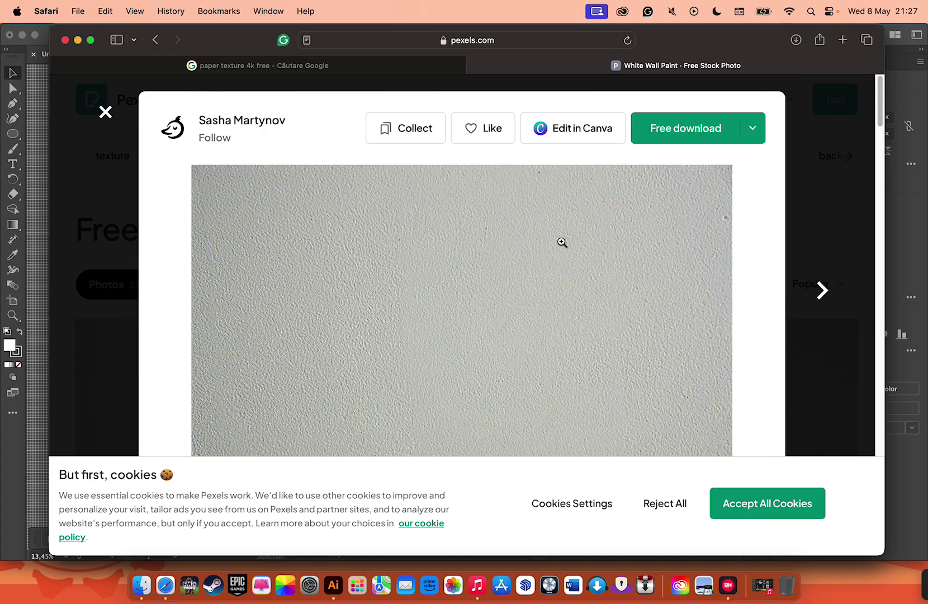
right_click(561, 242)
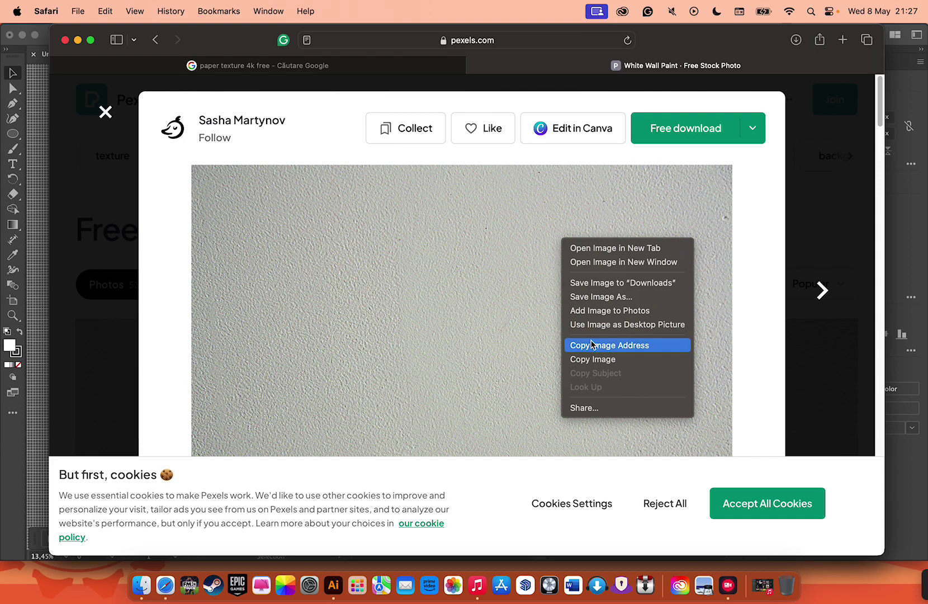
left_click(593, 282)
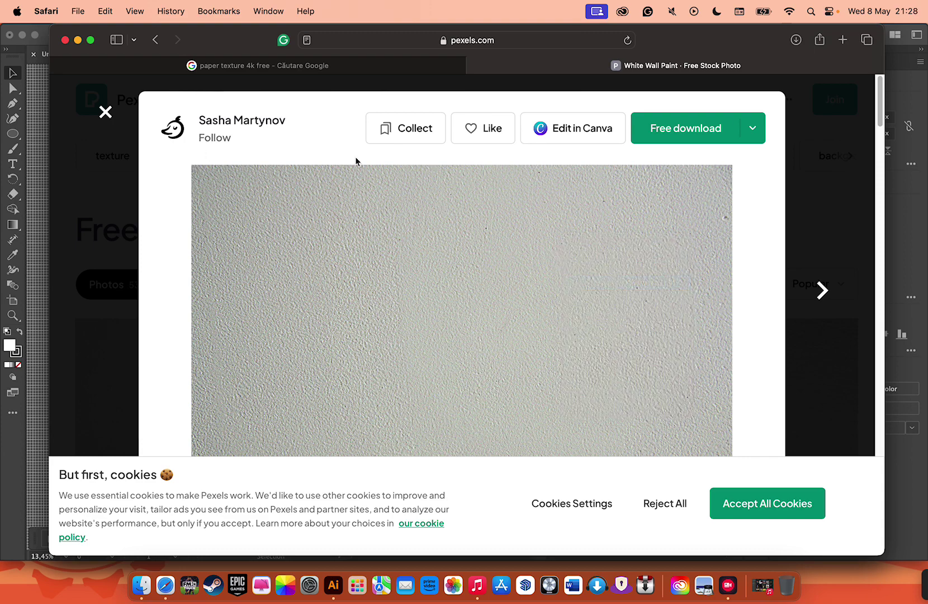
Browse the Pexels paper texture results, revisiting the White Wall Paint photo
left_click(106, 112)
scroll(332, 315, "down", 3)
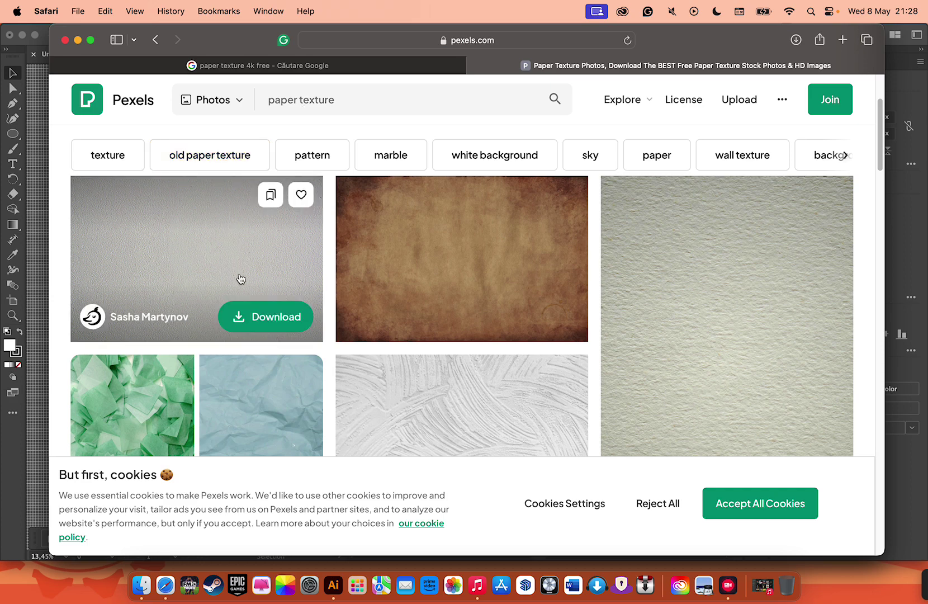
scroll(392, 297, "down", 3)
scroll(587, 319, "down", 2)
scroll(689, 279, "up", 3)
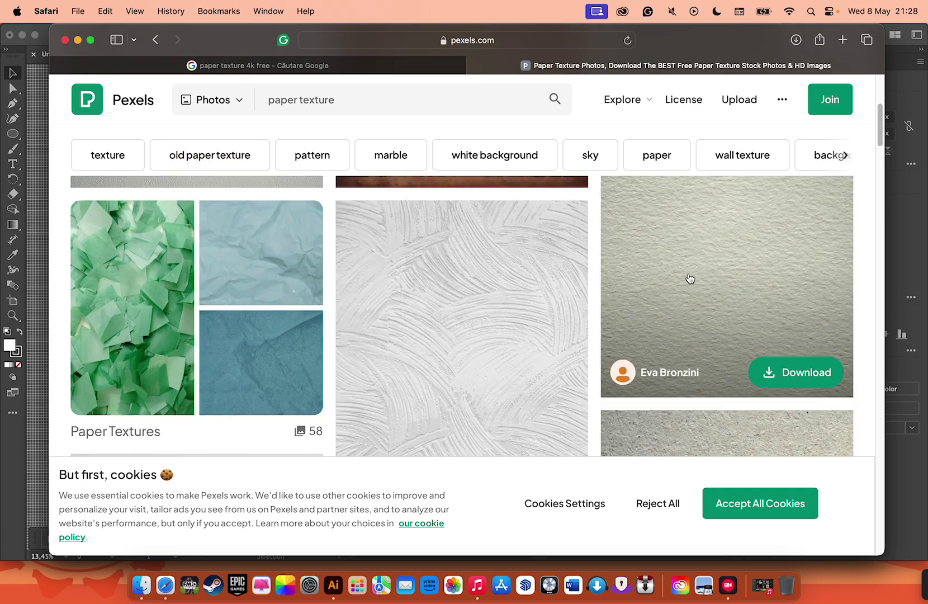
scroll(690, 279, "down", 5)
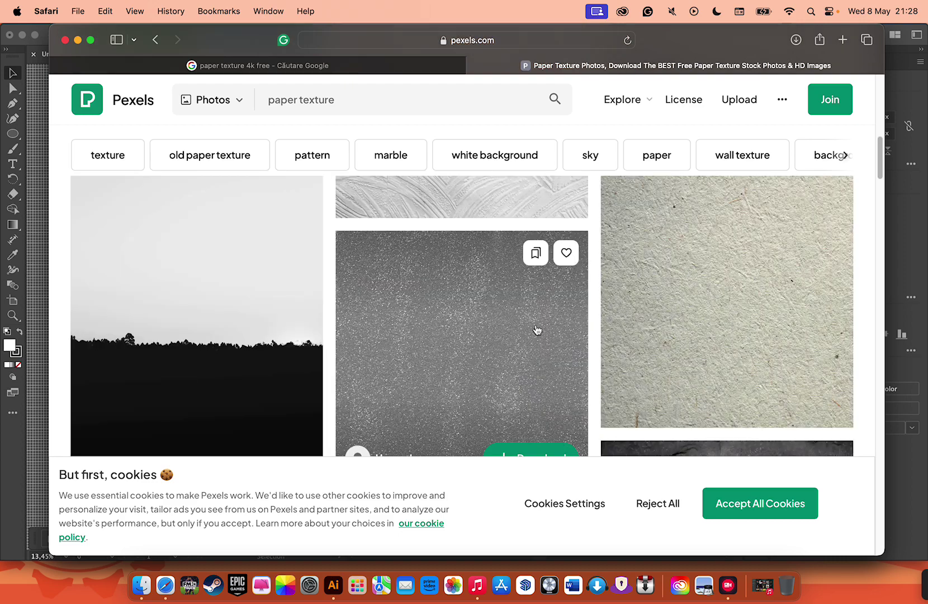
scroll(222, 255, "down", 3)
scroll(296, 293, "down", 2)
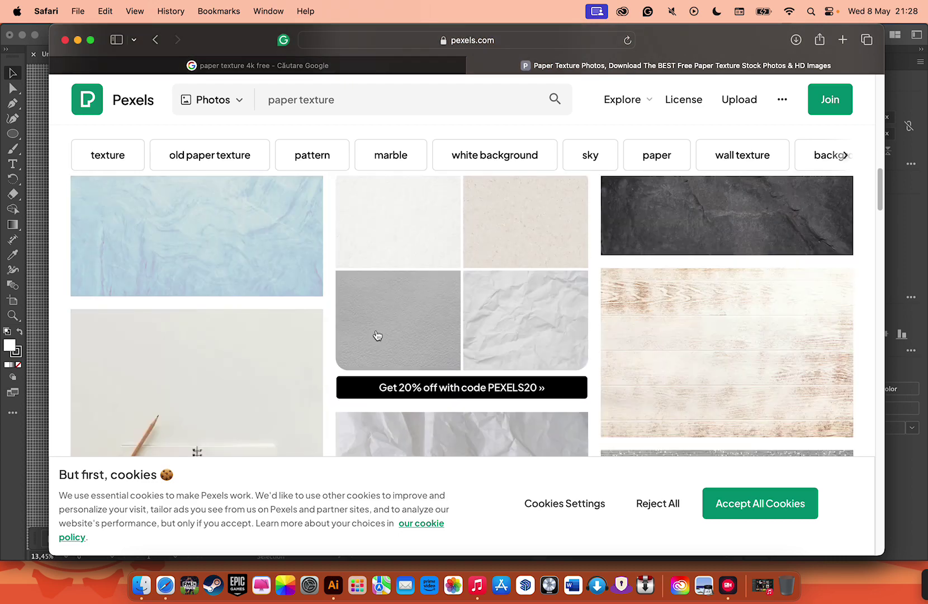
scroll(438, 248, "up", 1)
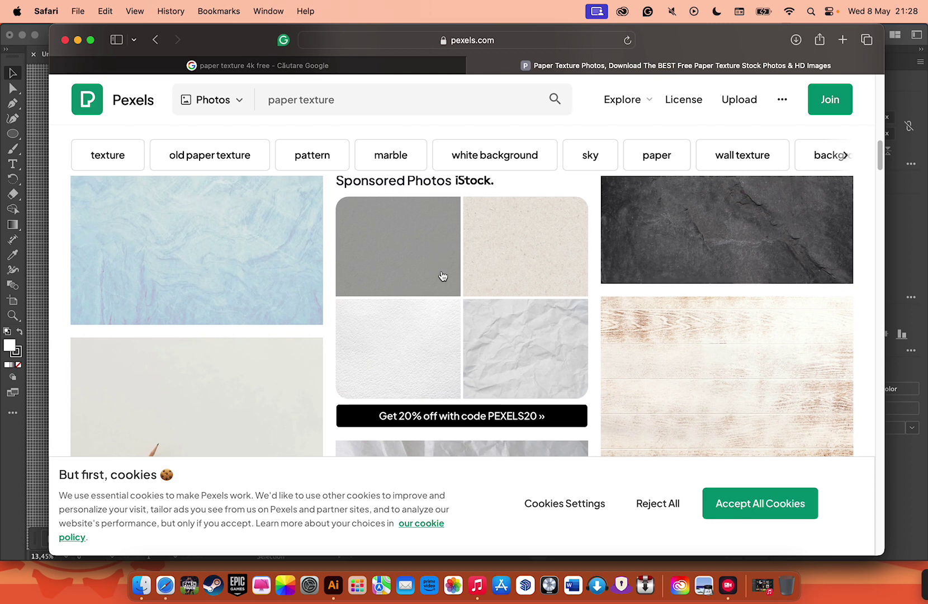
scroll(409, 362, "up", 10)
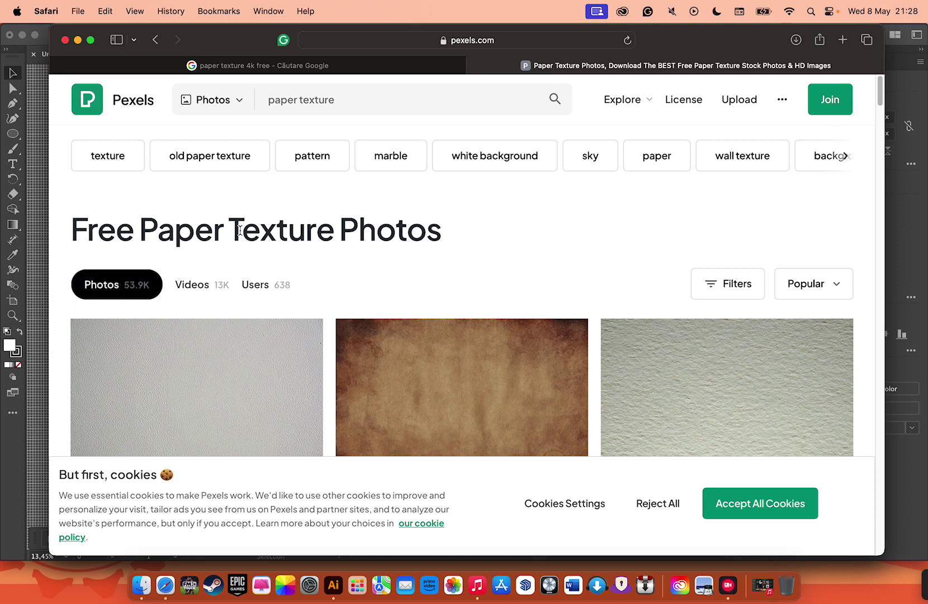
scroll(189, 364, "down", 3)
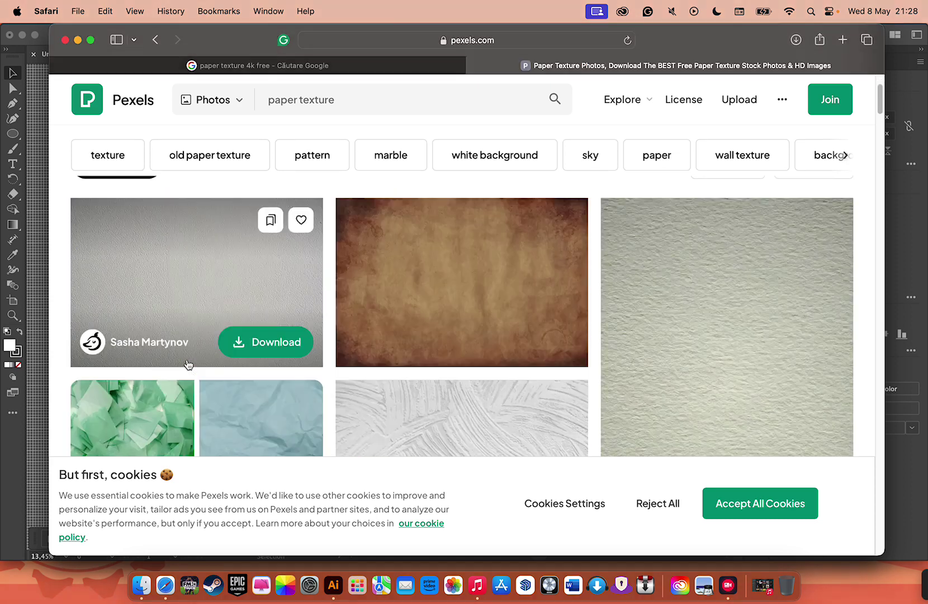
left_click(179, 285)
scroll(479, 292, "down", 1)
scroll(480, 292, "down", 10)
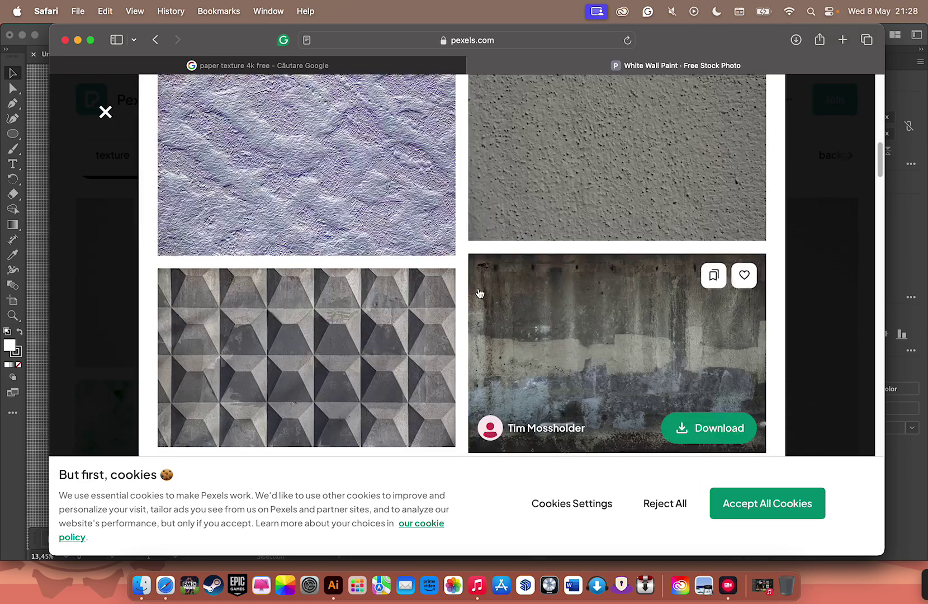
scroll(479, 292, "down", 10)
scroll(479, 291, "down", 10)
scroll(479, 292, "down", 10)
scroll(479, 292, "down", 10)
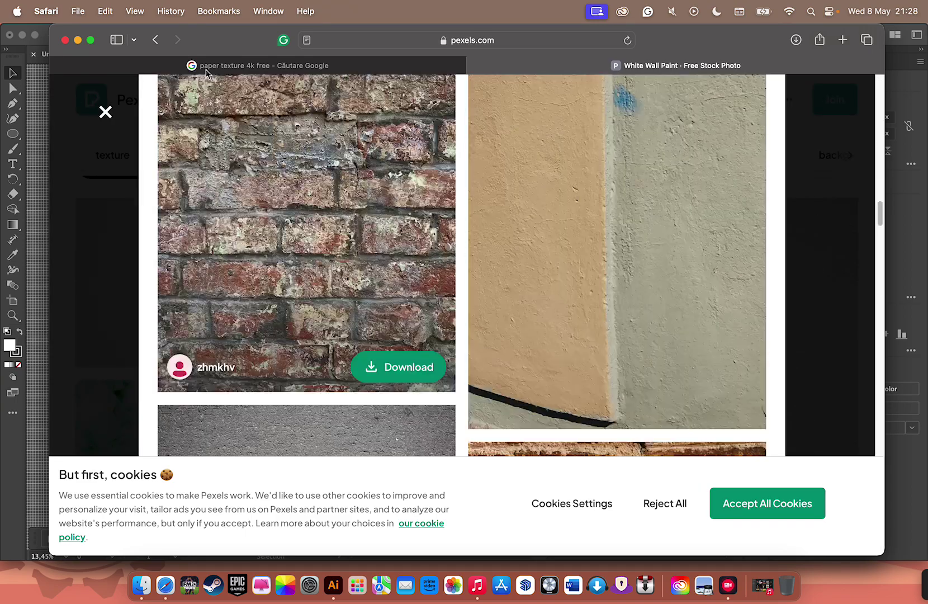
left_click(135, 136)
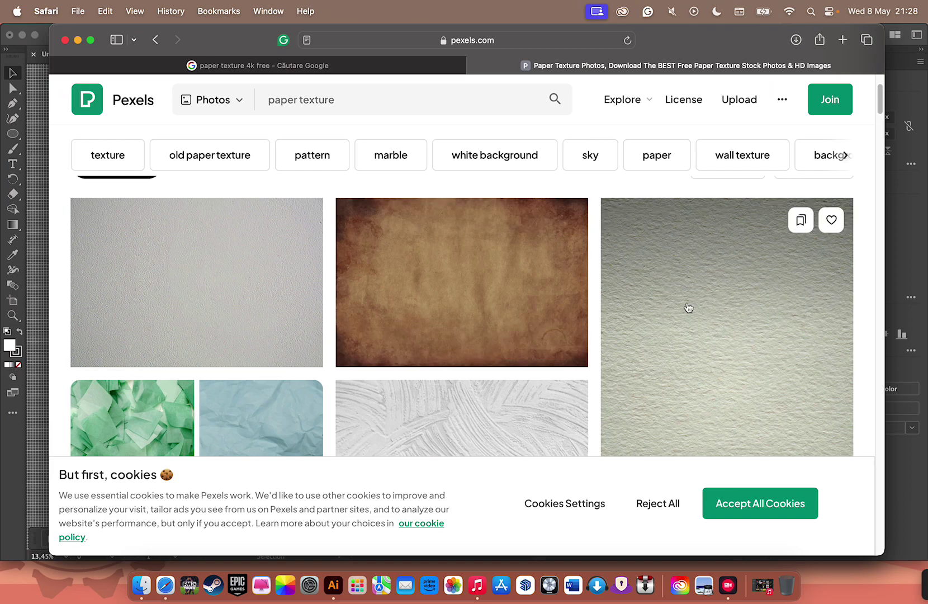
Glance at the white paper texture photo, then open the sponsored iStock paper textures
scroll(694, 296, "down", 3)
left_click(697, 291)
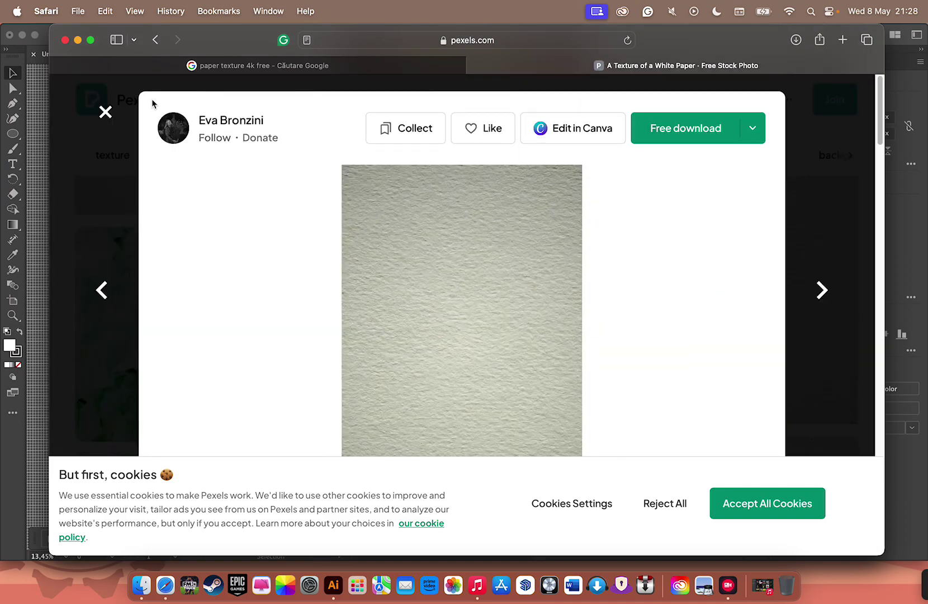
left_click(106, 111)
scroll(671, 358, "down", 5)
scroll(665, 347, "down", 3)
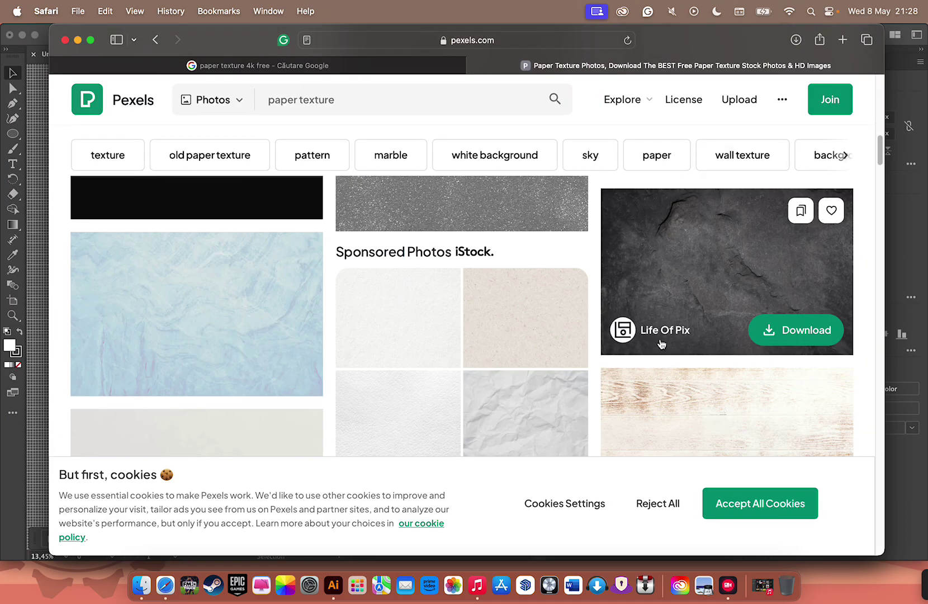
scroll(402, 224, "down", 3)
left_click(402, 210)
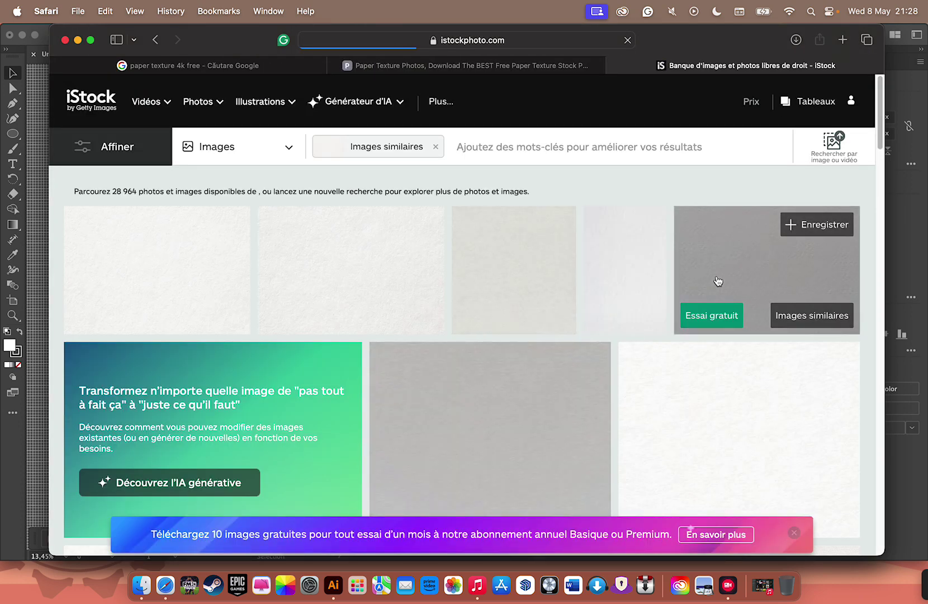
Scroll through iStock's similar paper textures, then close the iStock and Pexels tabs
scroll(523, 420, "down", 3)
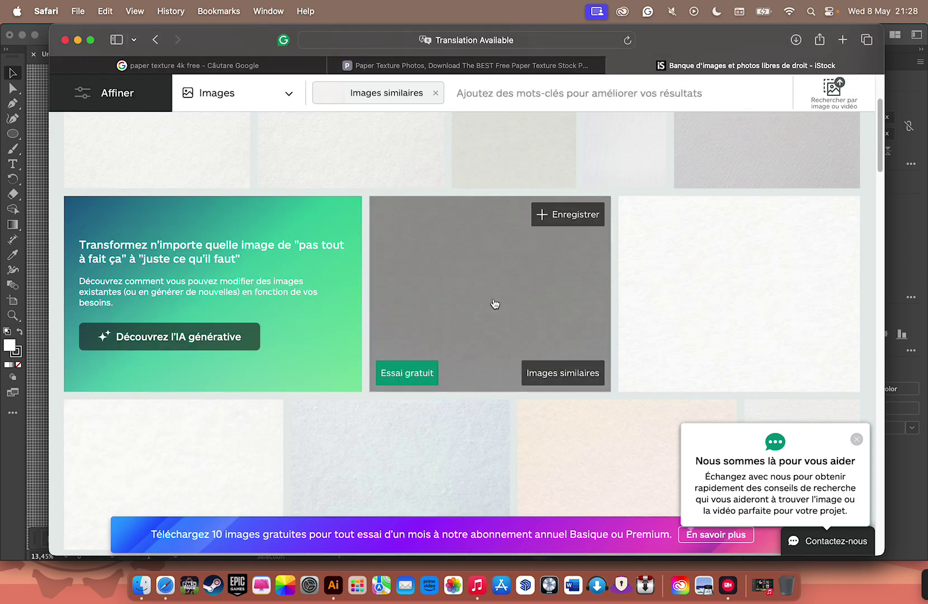
scroll(480, 313, "down", 5)
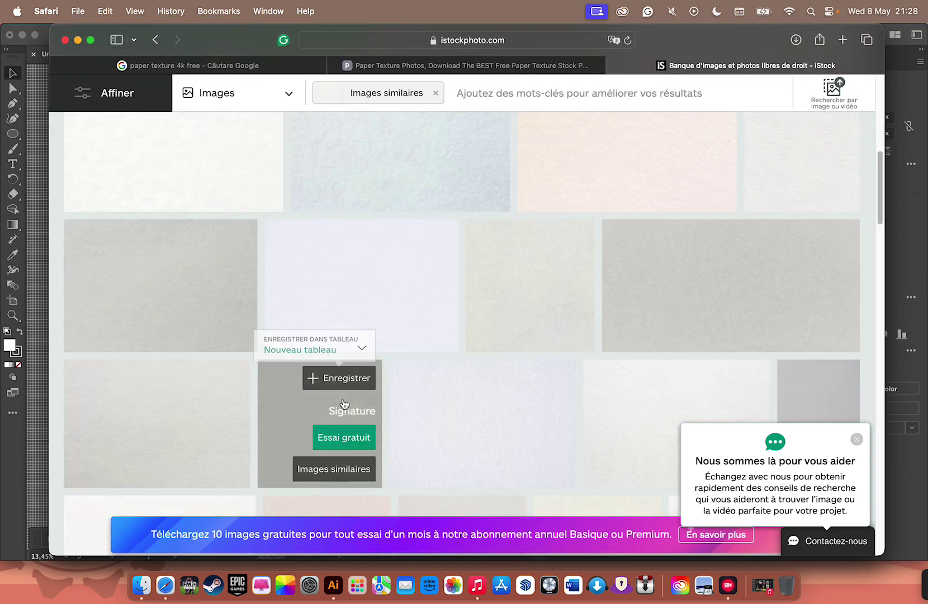
mouse_move(189, 66)
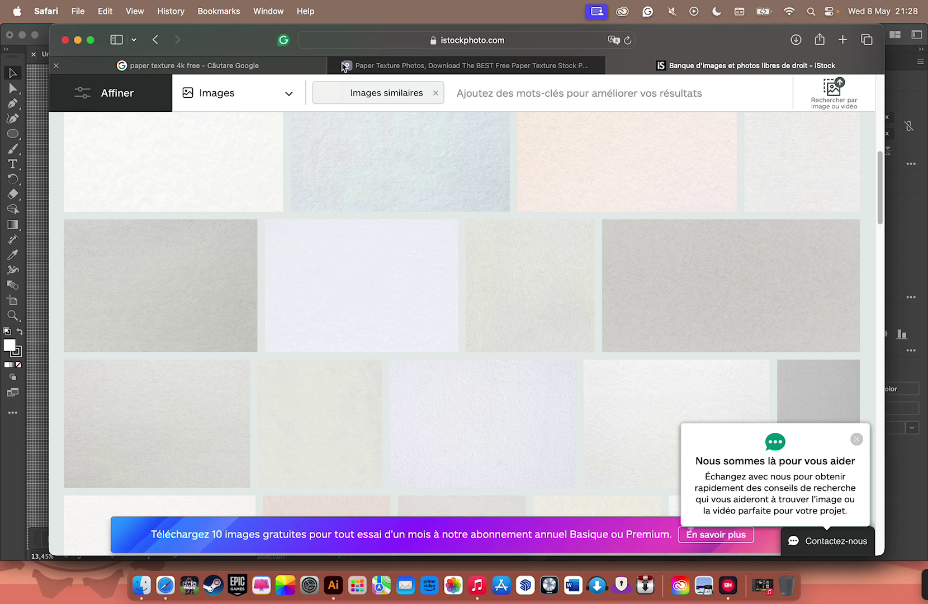
left_click(616, 66)
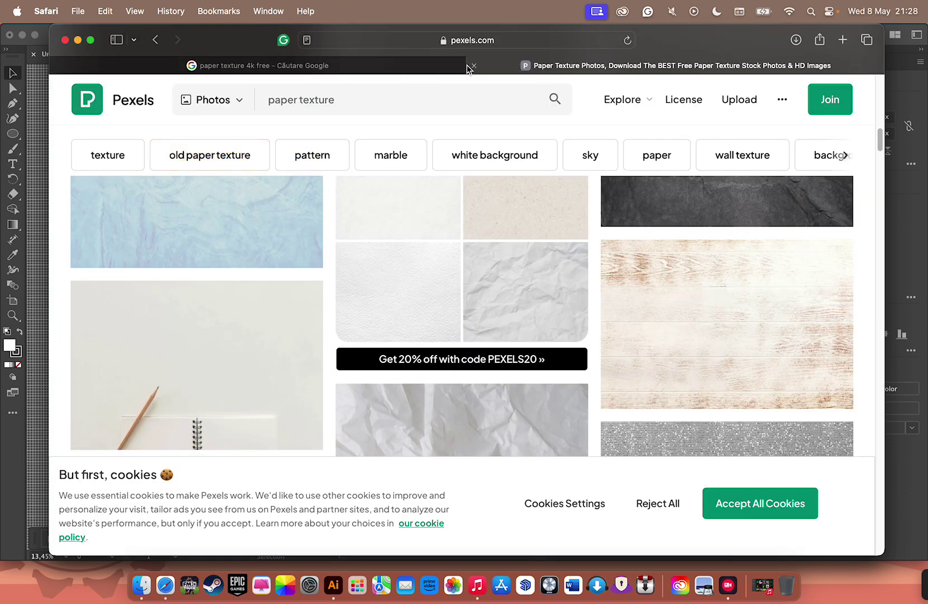
left_click(473, 66)
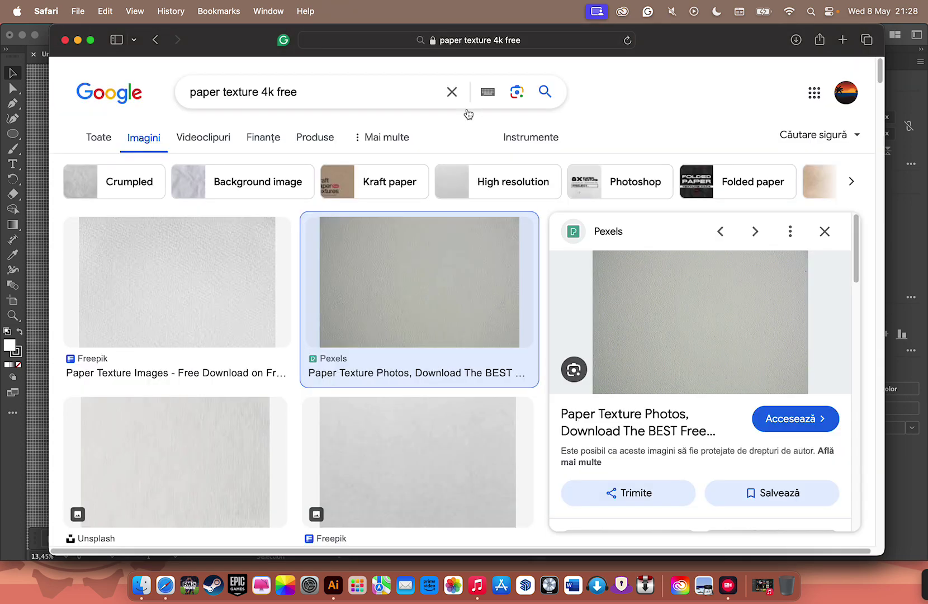
Preview two Freepik paper textures, then reload the image results without the preview
left_click(199, 278)
scroll(688, 328, "down", 5)
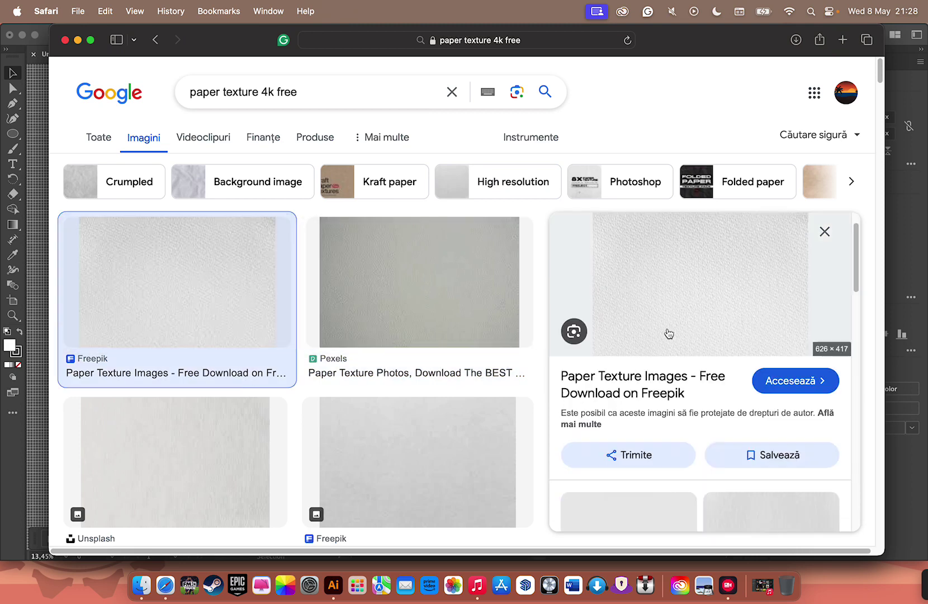
left_click(409, 438)
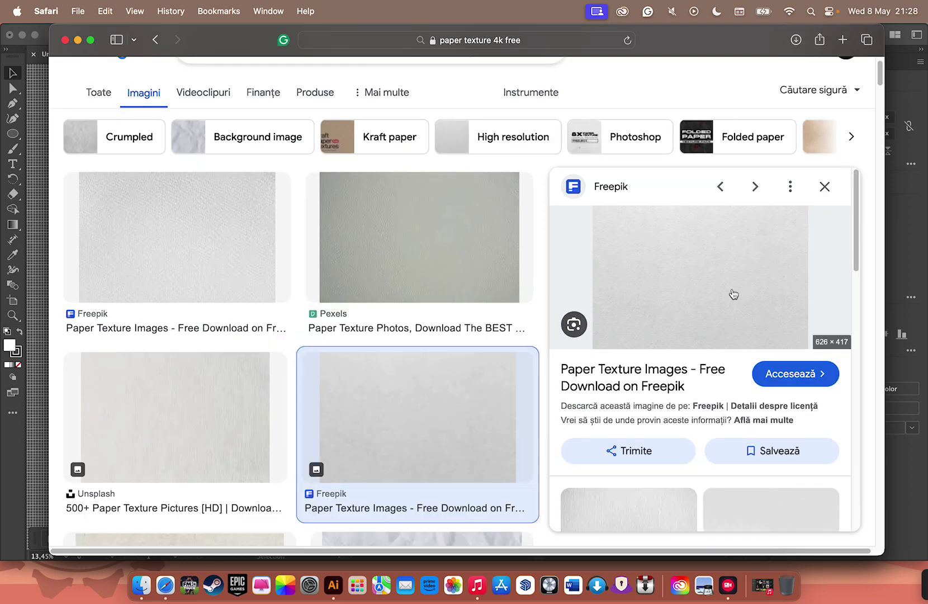
scroll(238, 116, "up", 2)
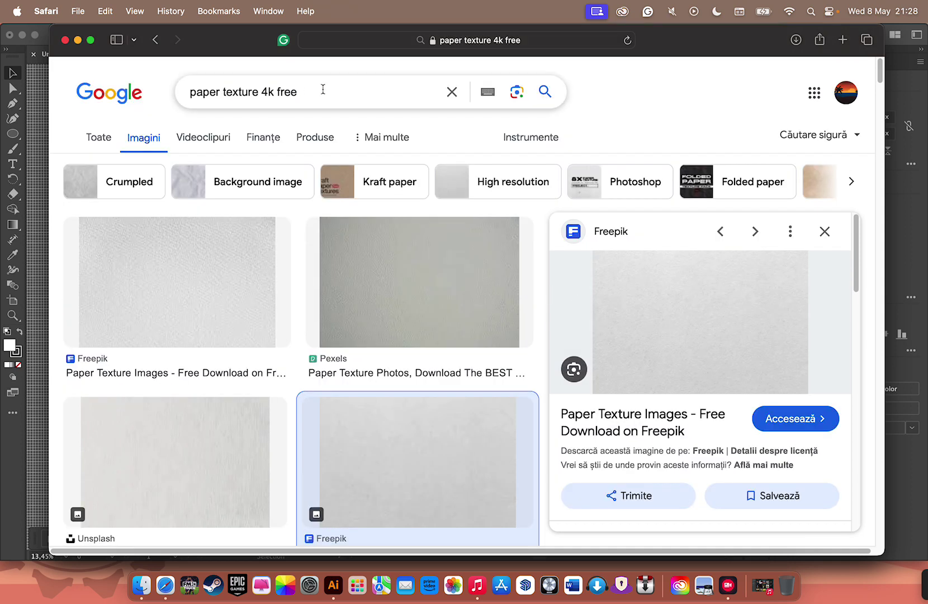
left_click(545, 92)
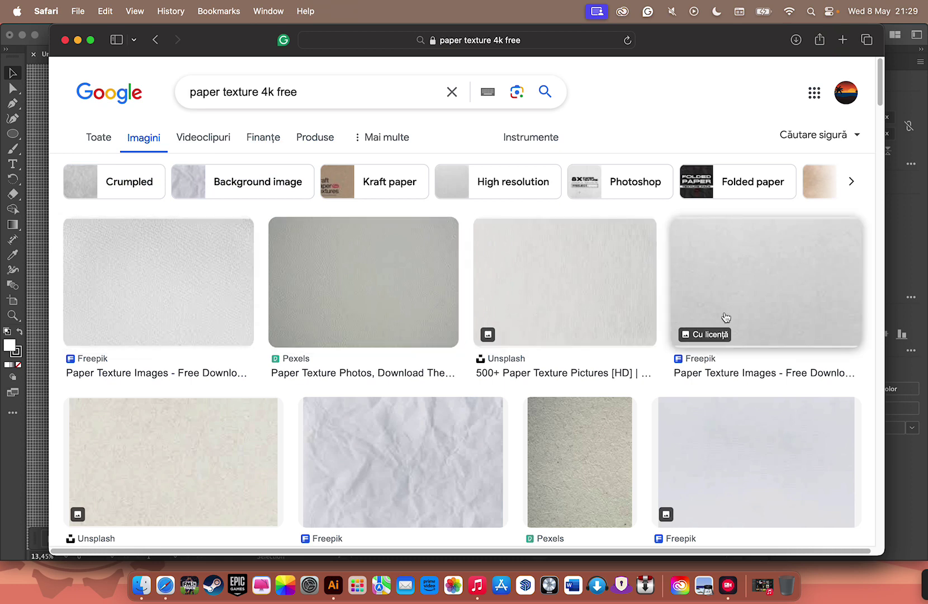
Open the Free Seamless Textures paper texture source page in a new tab
scroll(736, 202, "down", 10)
scroll(736, 202, "up", 10)
scroll(652, 259, "down", 1)
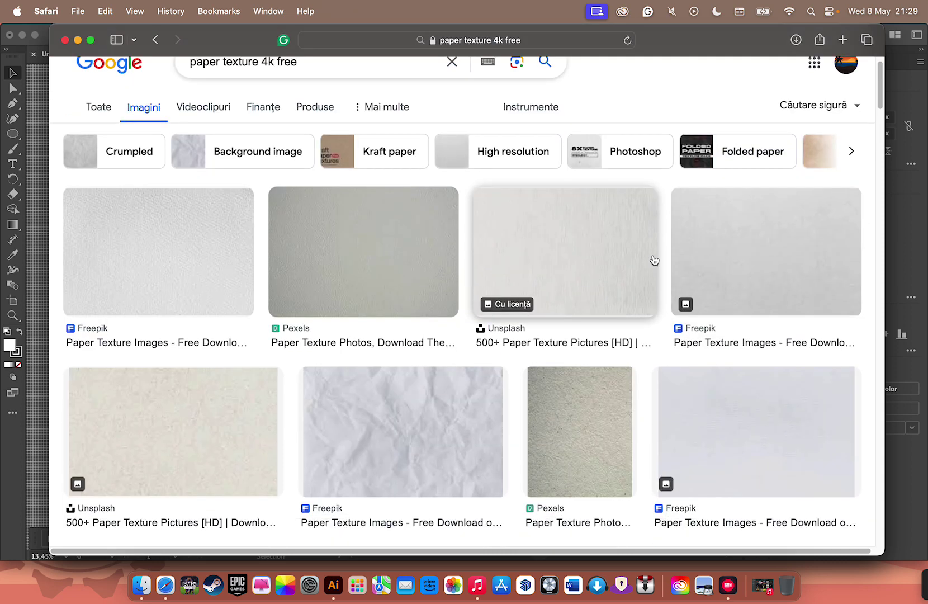
scroll(208, 446, "down", 5)
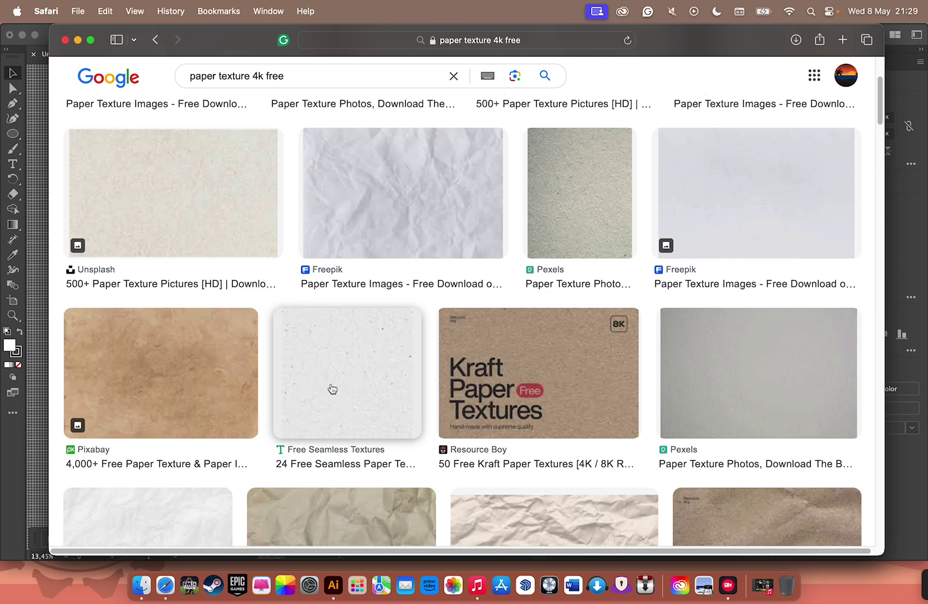
left_click(332, 389)
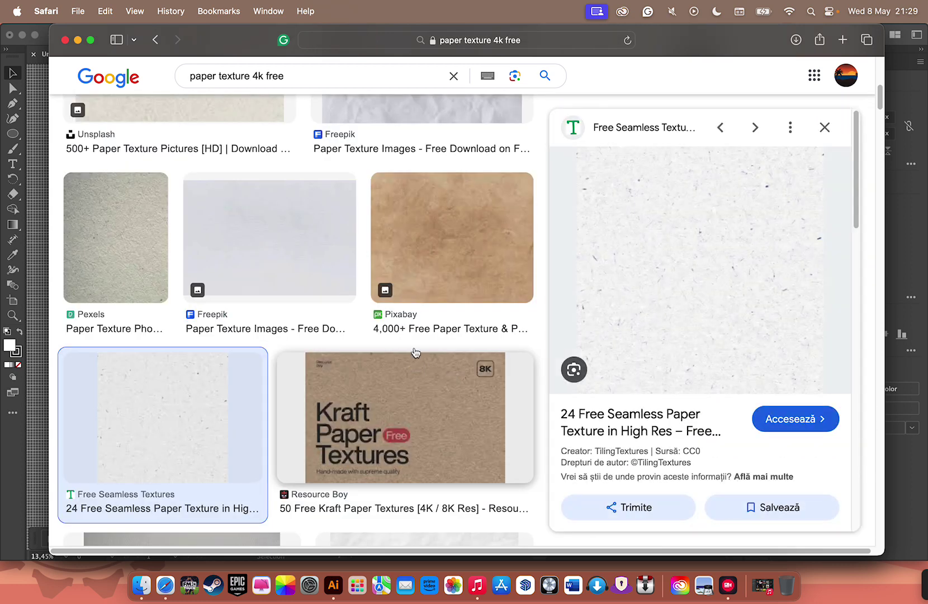
left_click(594, 318)
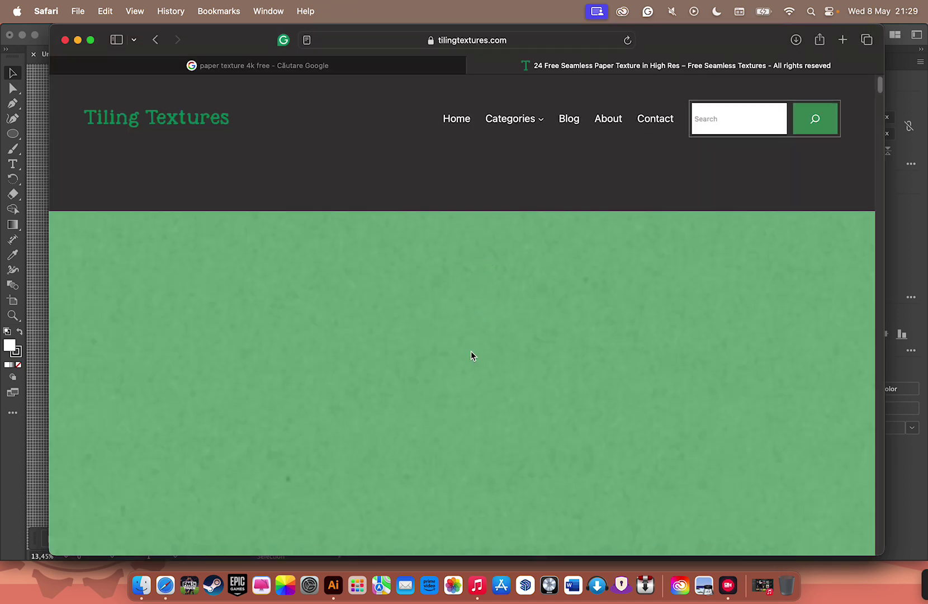
scroll(473, 354, "down", 5)
scroll(473, 356, "down", 10)
scroll(475, 365, "down", 10)
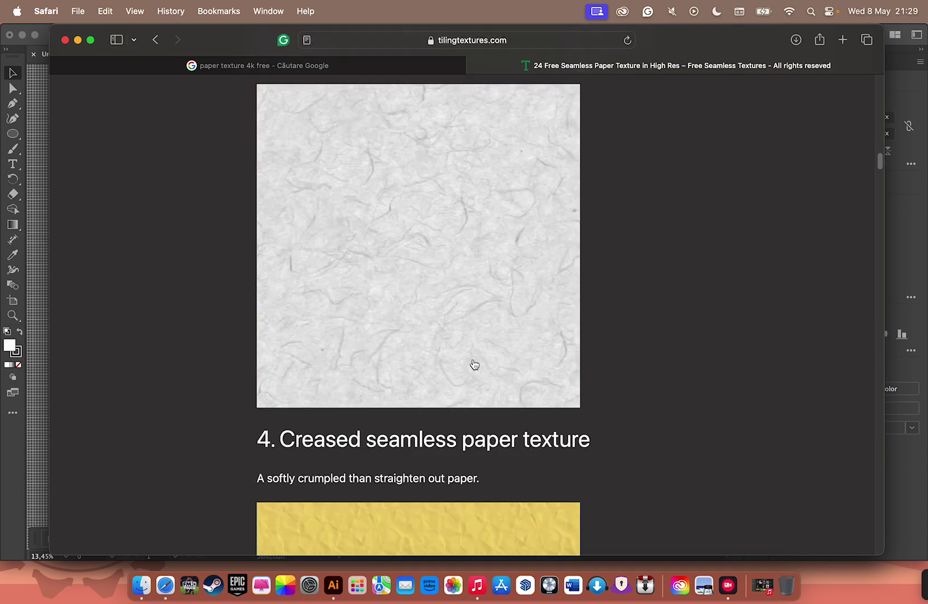
scroll(474, 365, "down", 1)
scroll(474, 365, "down", 10)
scroll(473, 365, "down", 10)
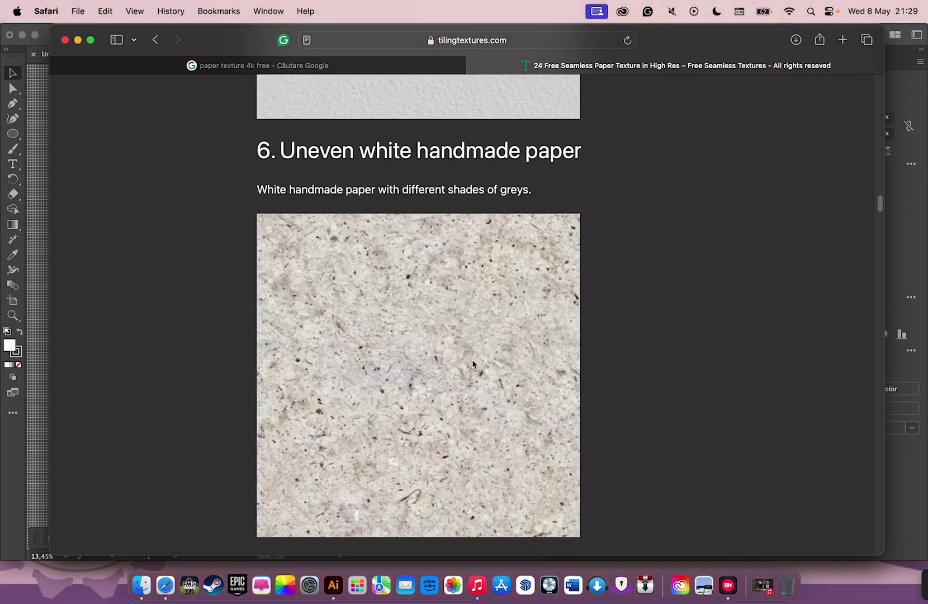
scroll(473, 365, "down", 7)
scroll(473, 364, "down", 12)
scroll(473, 364, "down", 10)
scroll(473, 364, "down", 8)
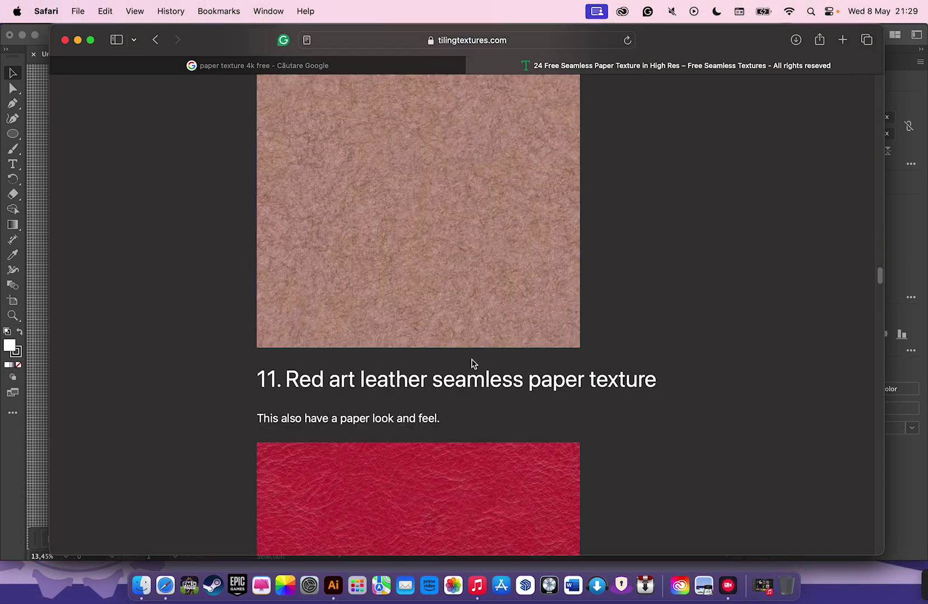
scroll(474, 365, "down", 7)
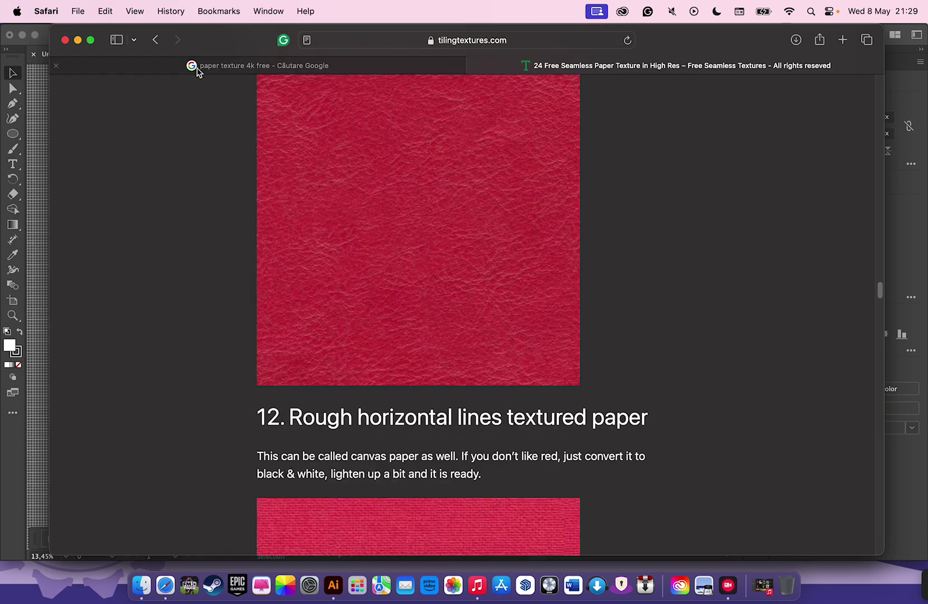
Close the Tiling Textures tab and open the grey Pixabay paper texture page in a new tab
left_click(156, 39)
scroll(310, 245, "down", 1)
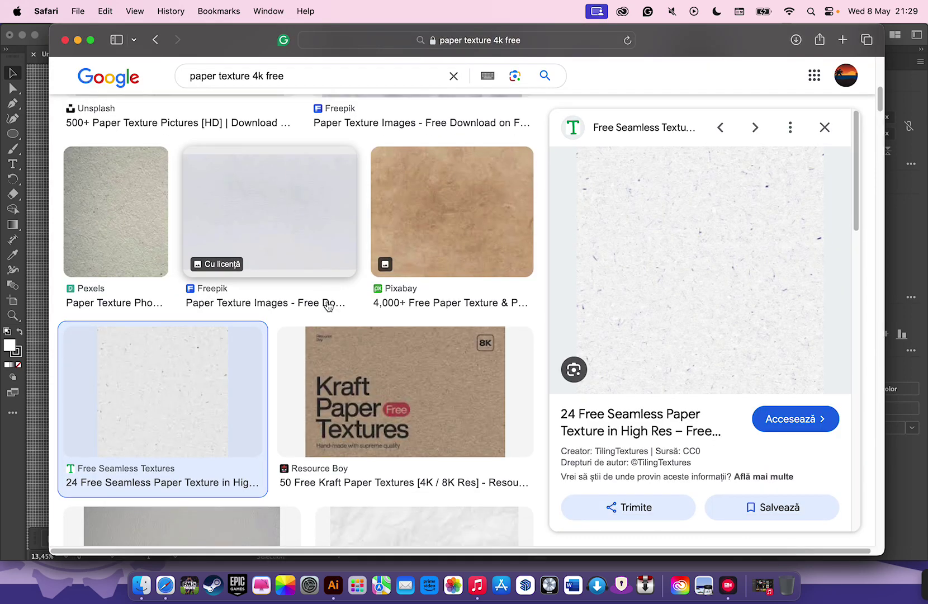
scroll(392, 291, "down", 4)
scroll(462, 332, "down", 5)
scroll(642, 358, "down", 5)
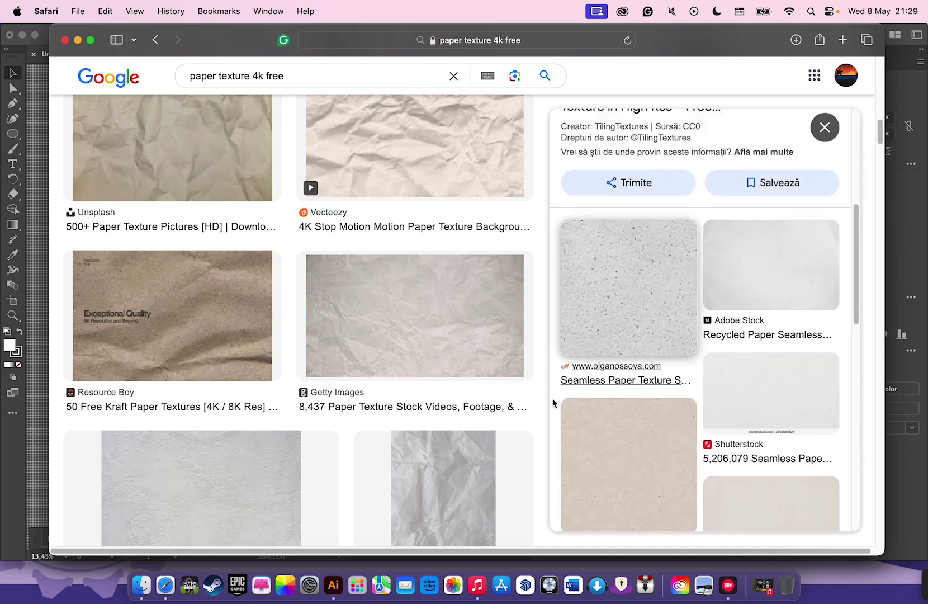
scroll(652, 413, "down", 5)
scroll(721, 320, "down", 3)
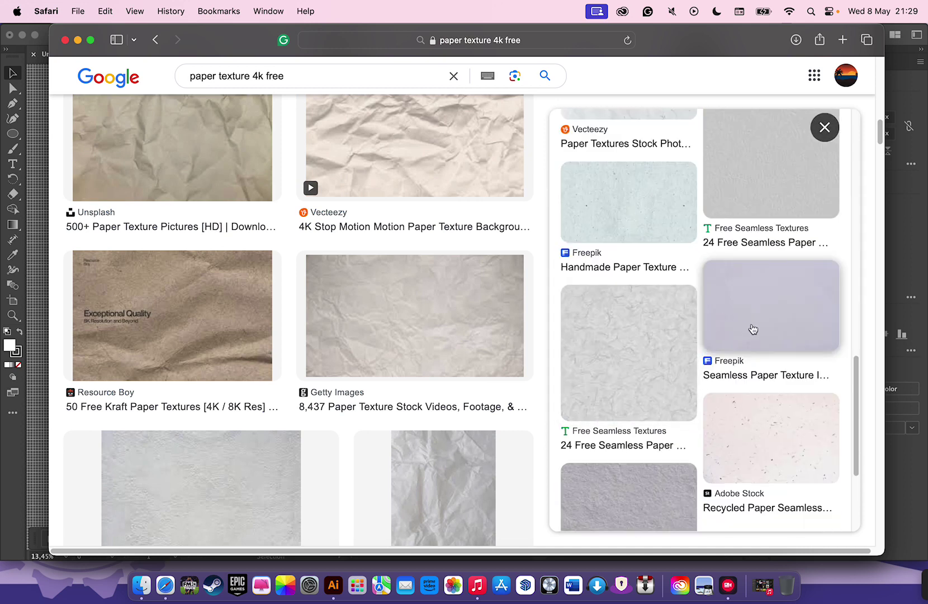
scroll(356, 379, "down", 5)
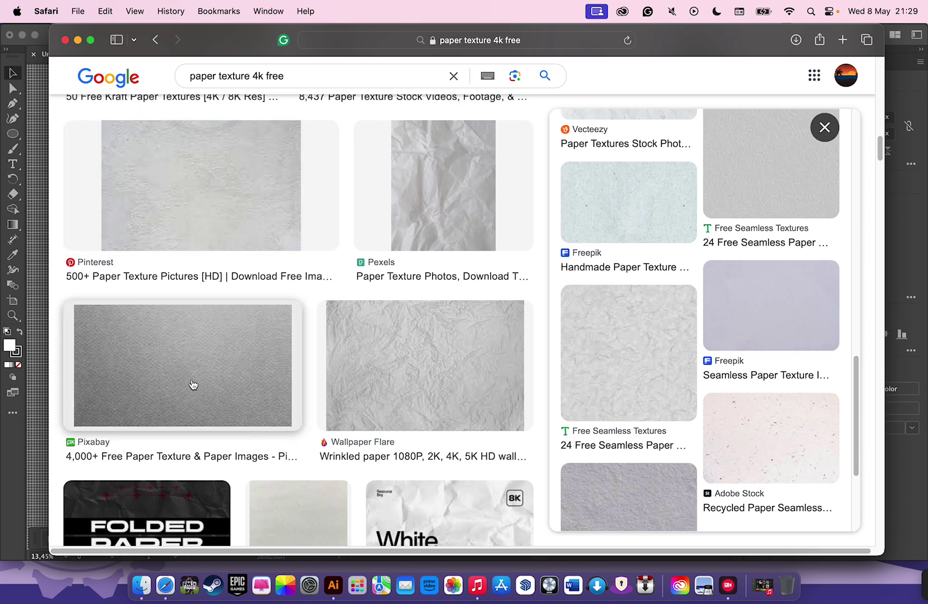
scroll(193, 385, "down", 3)
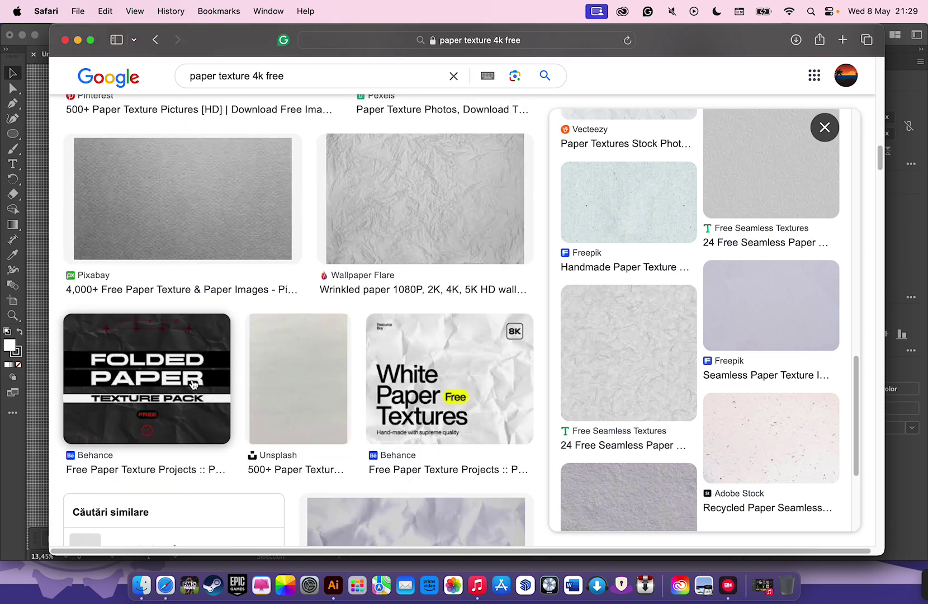
left_click(156, 214)
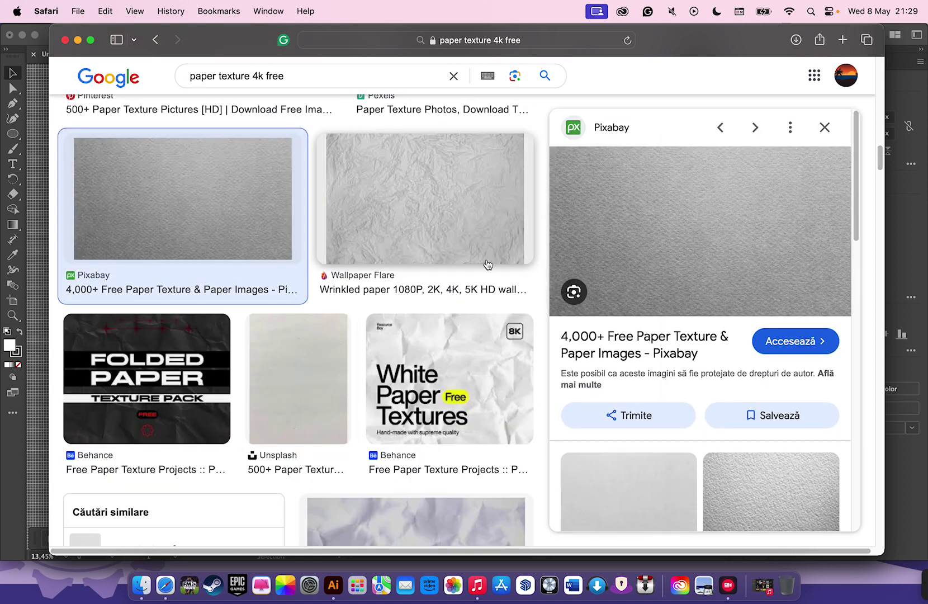
left_click(793, 341)
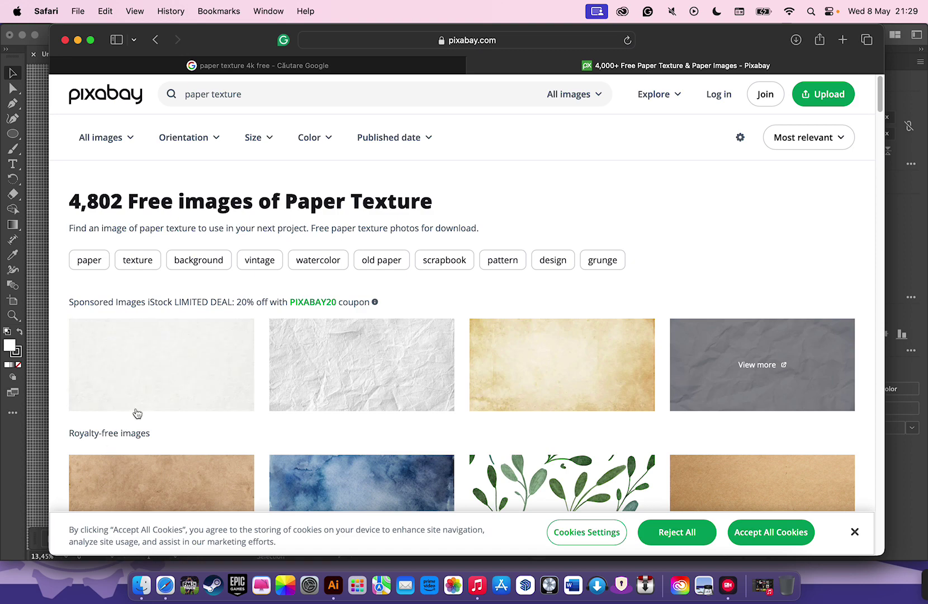
Bookmark the Pixabay results to Favourites and open the first sponsored iStock texture's similar images
mouse_move(449, 40)
key("super+d")
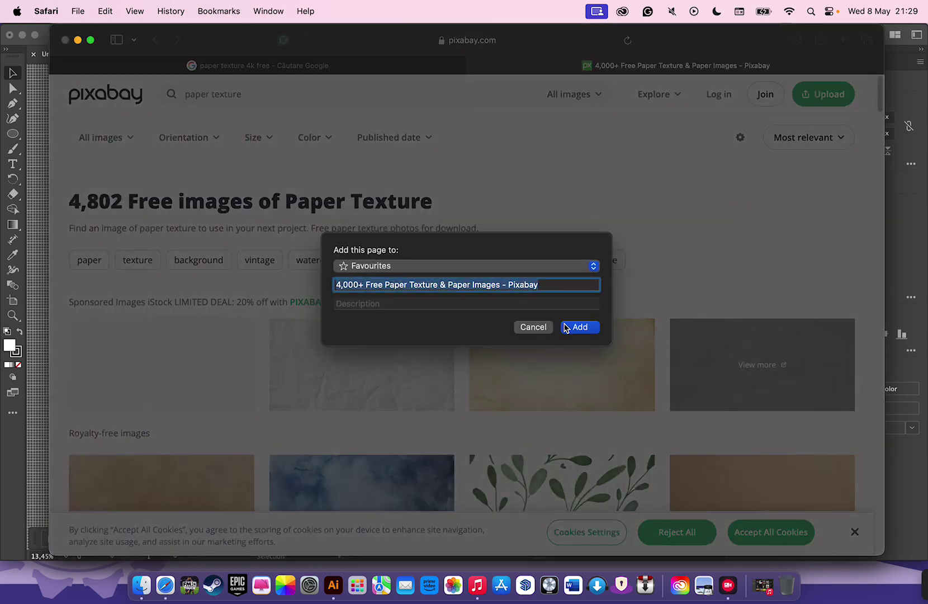
left_click(565, 327)
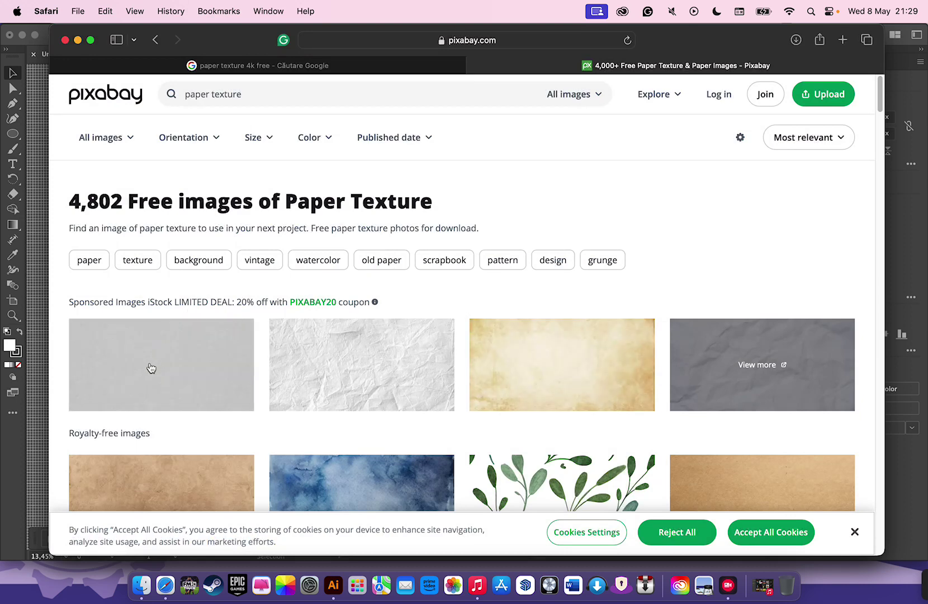
left_click(150, 367)
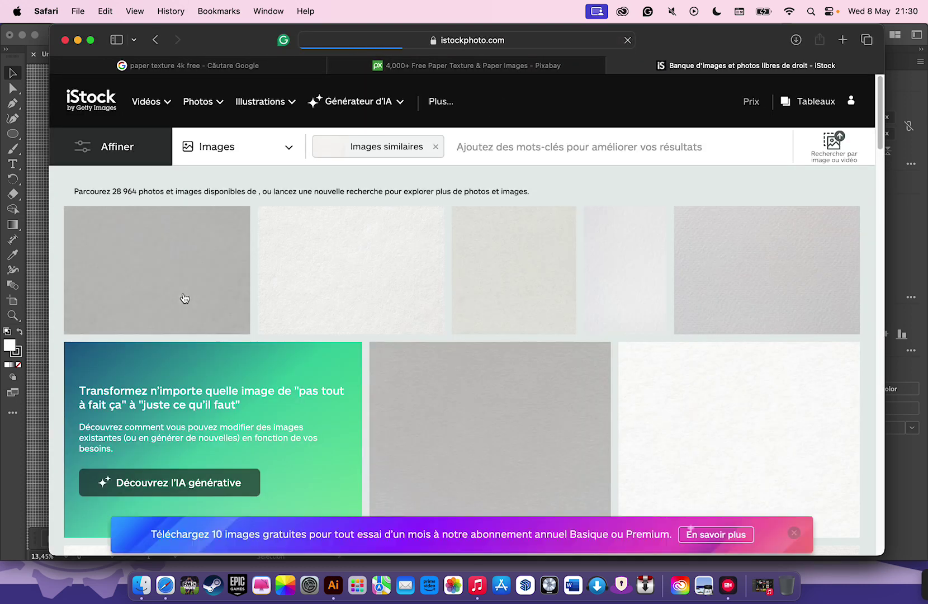
Check the white fibrous texture and a sponsored iStock texture, then close the iStock pages
left_click(426, 272)
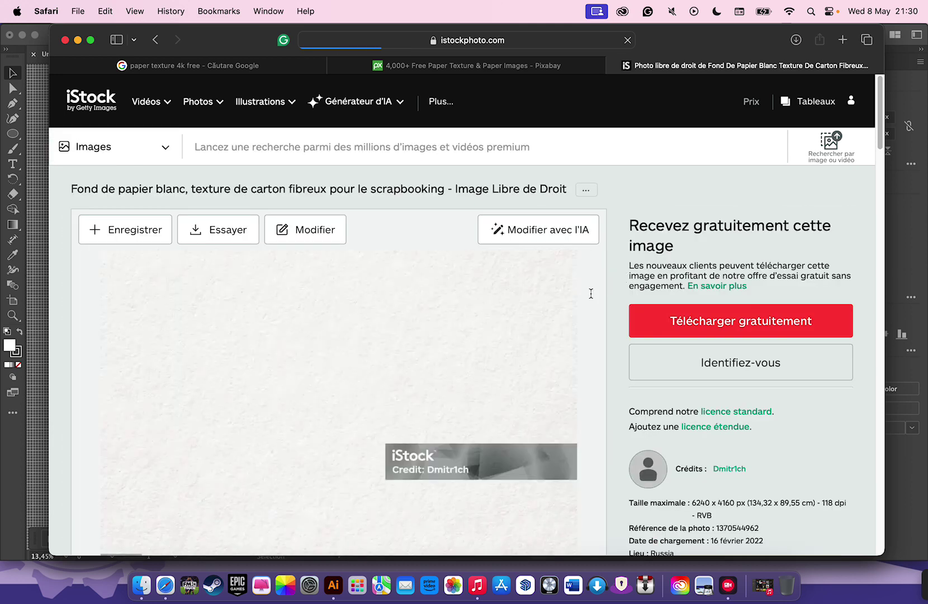
left_click(693, 321)
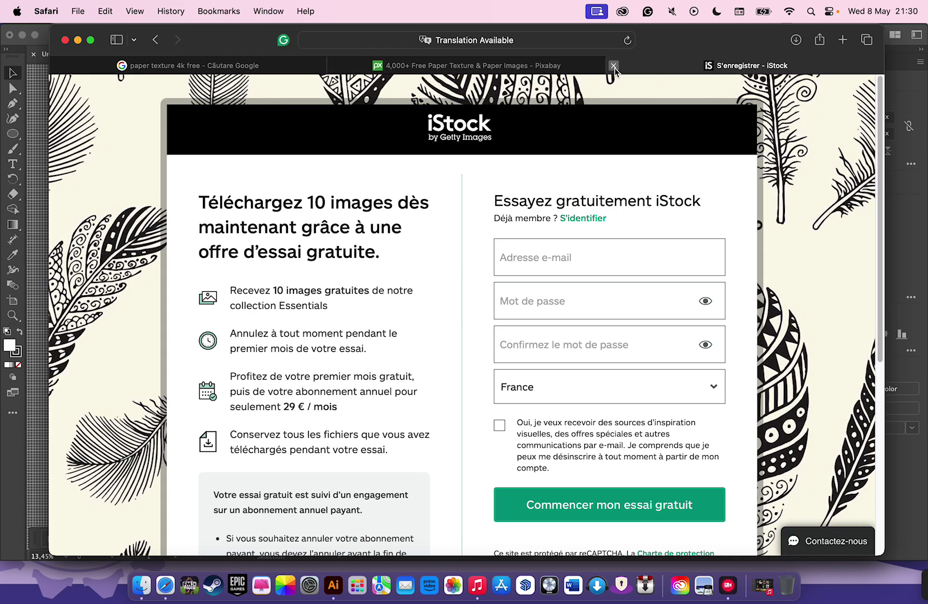
left_click(614, 66)
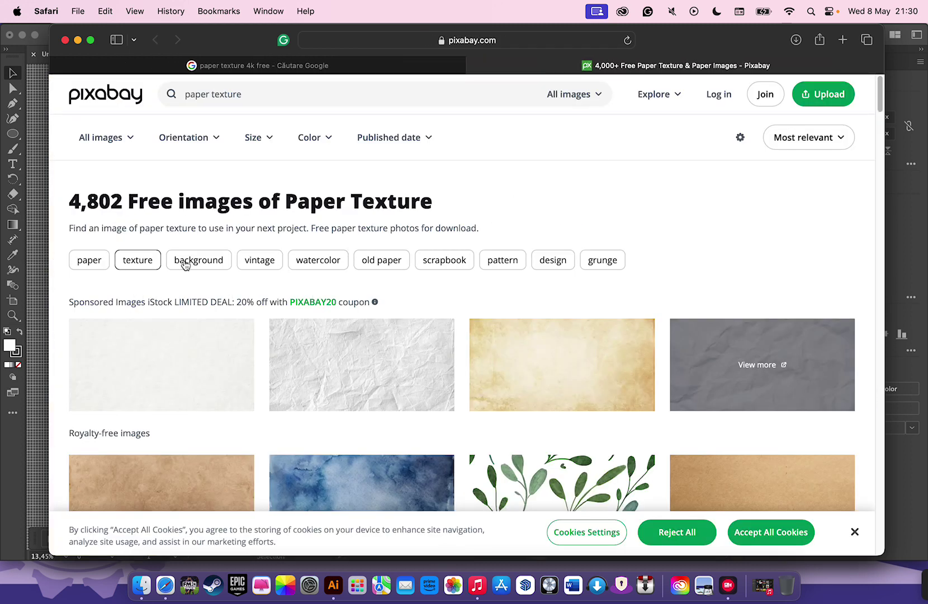
scroll(161, 386, "down", 1)
left_click(161, 386)
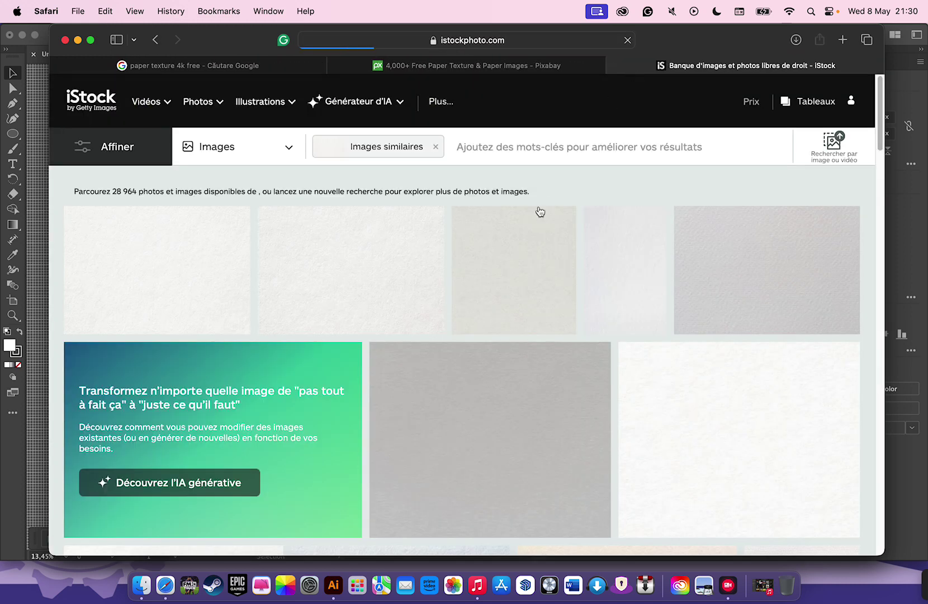
scroll(280, 335, "down", 3)
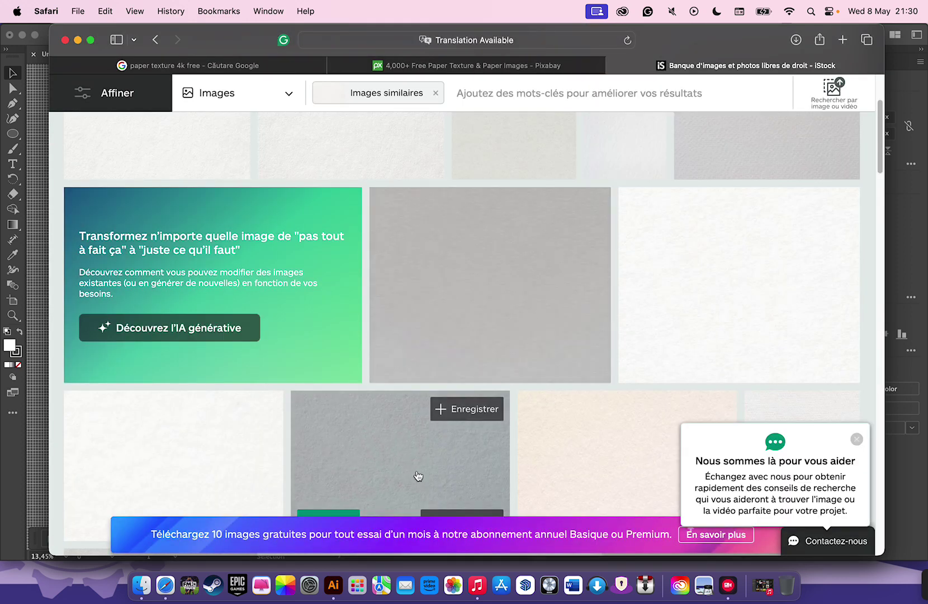
mouse_move(351, 270)
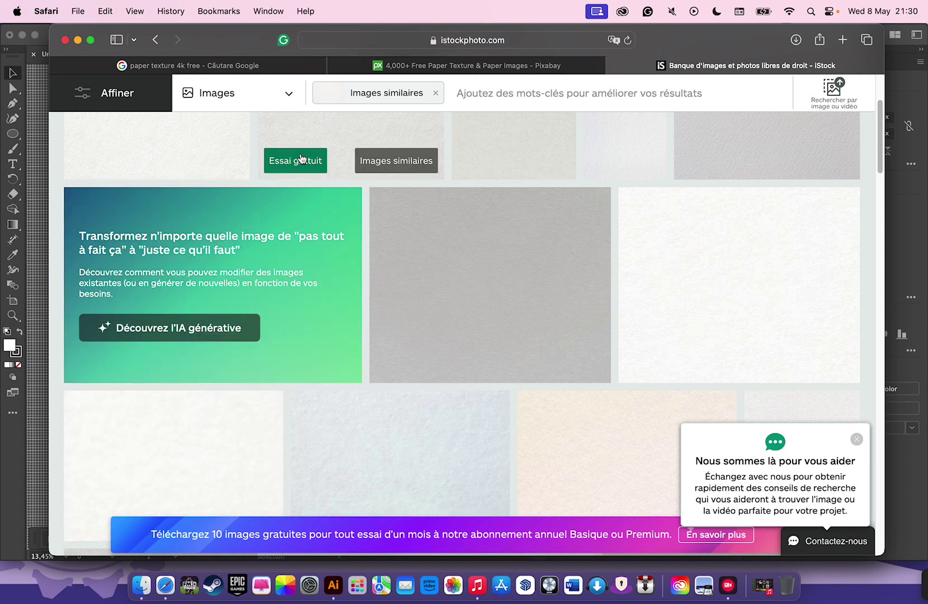
scroll(300, 159, "up", 3)
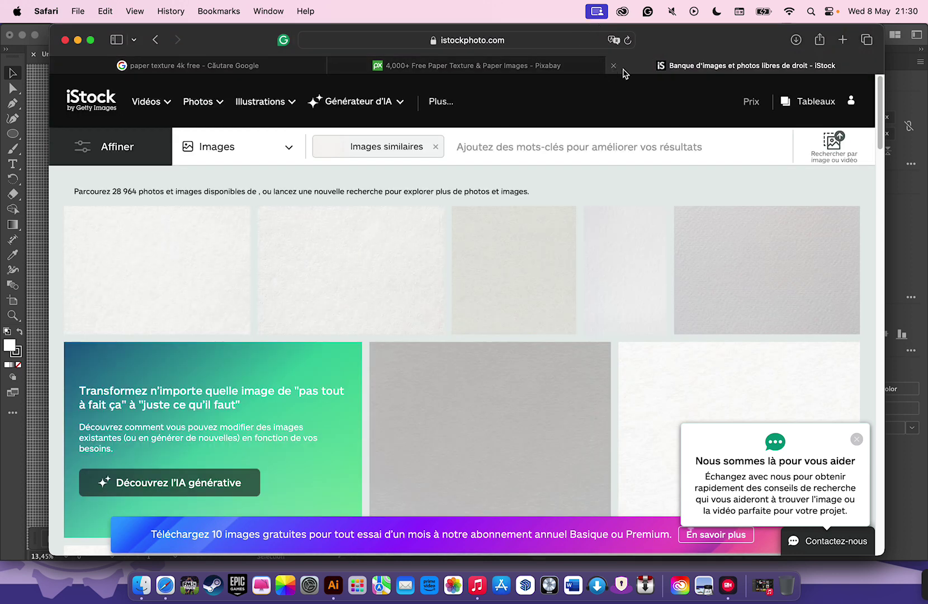
left_click(613, 66)
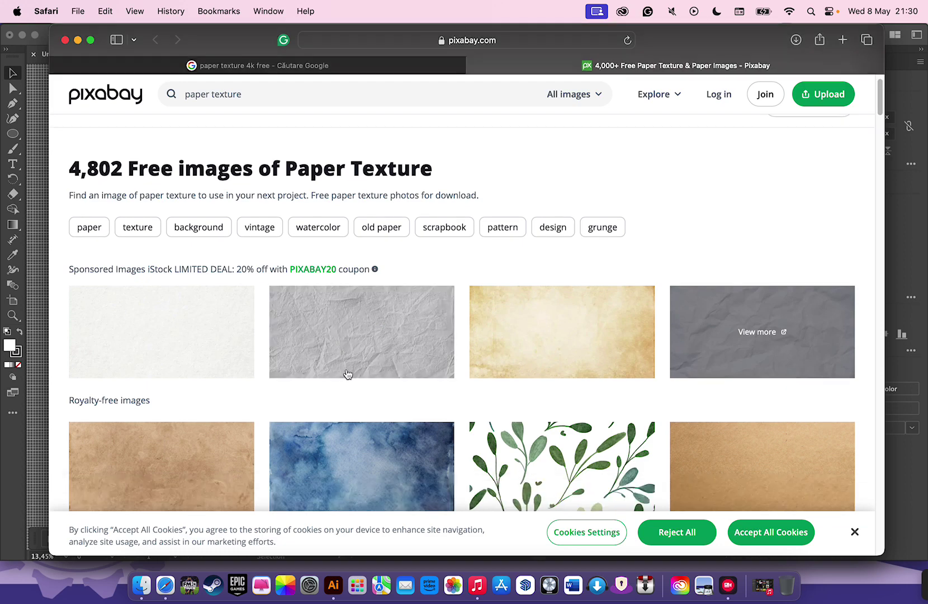
Scroll through the Pixabay results, then close the Pixabay tab
scroll(391, 346, "down", 2)
scroll(336, 341, "down", 3)
scroll(234, 350, "down", 4)
scroll(213, 296, "up", 7)
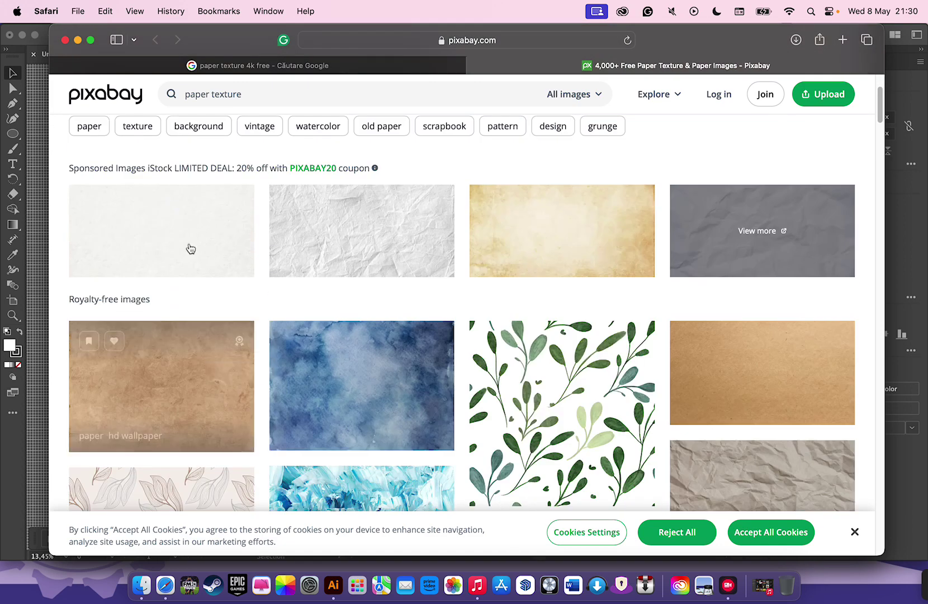
scroll(170, 176, "up", 3)
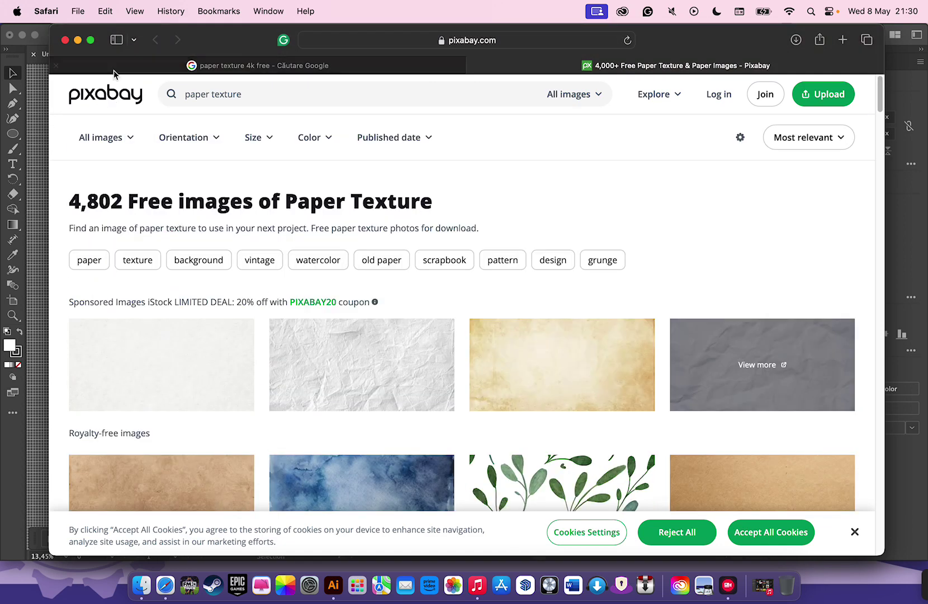
mouse_move(327, 66)
left_click(474, 65)
Preview gray Freepik paper textures among the 'paper texture 4k free' Google Images results
scroll(417, 266, "down", 1)
scroll(447, 336, "down", 3)
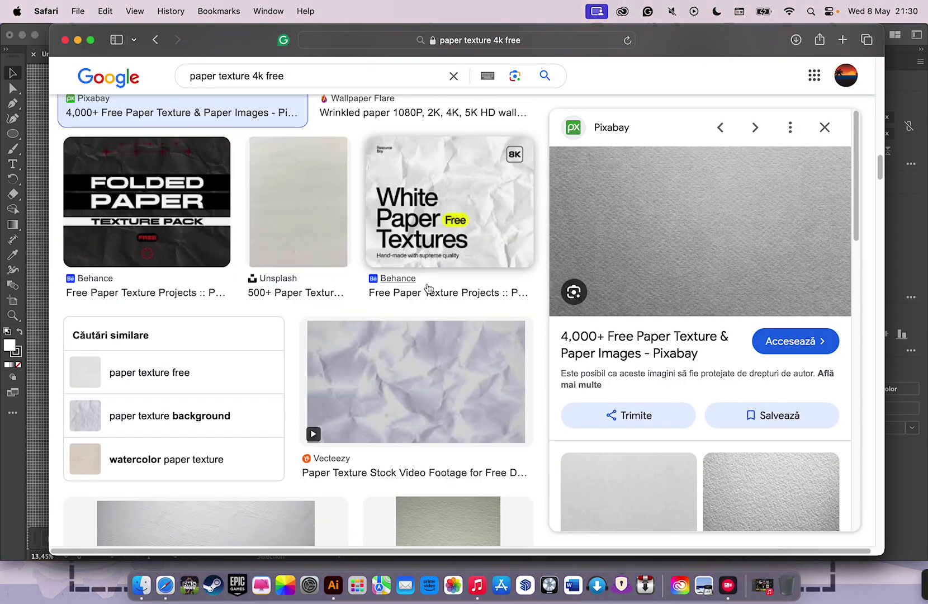
scroll(483, 375, "down", 3)
scroll(616, 419, "down", 2)
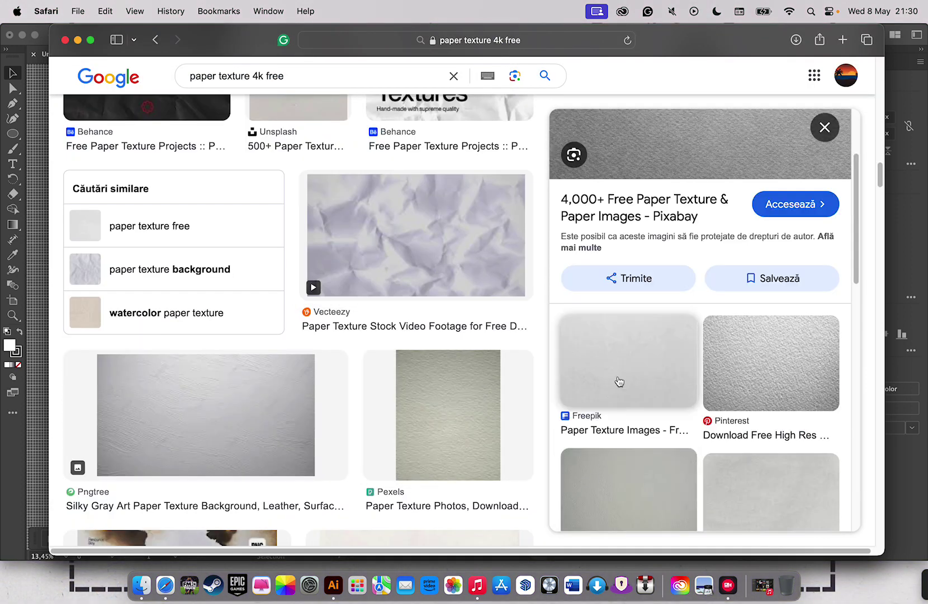
left_click(620, 382)
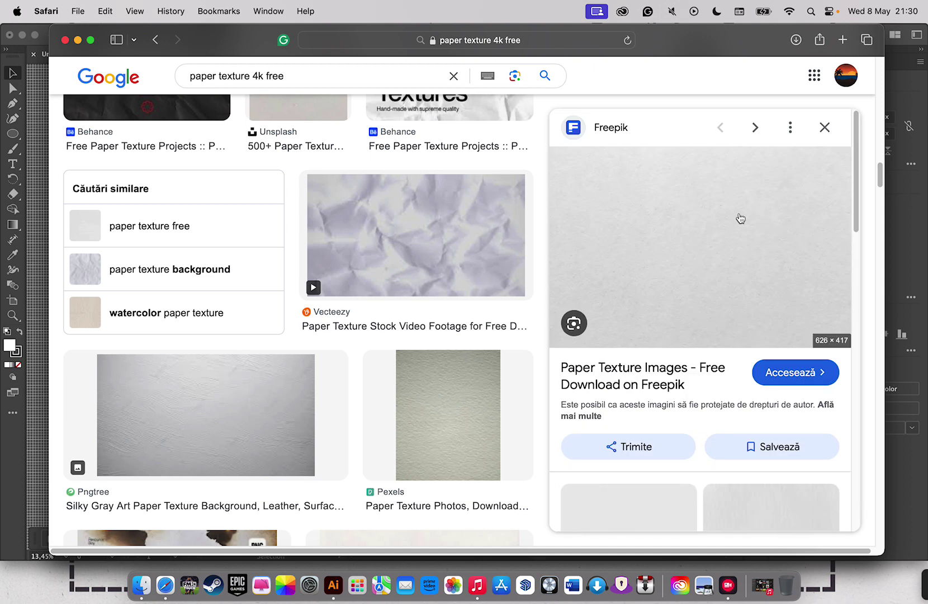
scroll(721, 352, "down", 3)
scroll(726, 412, "down", 3)
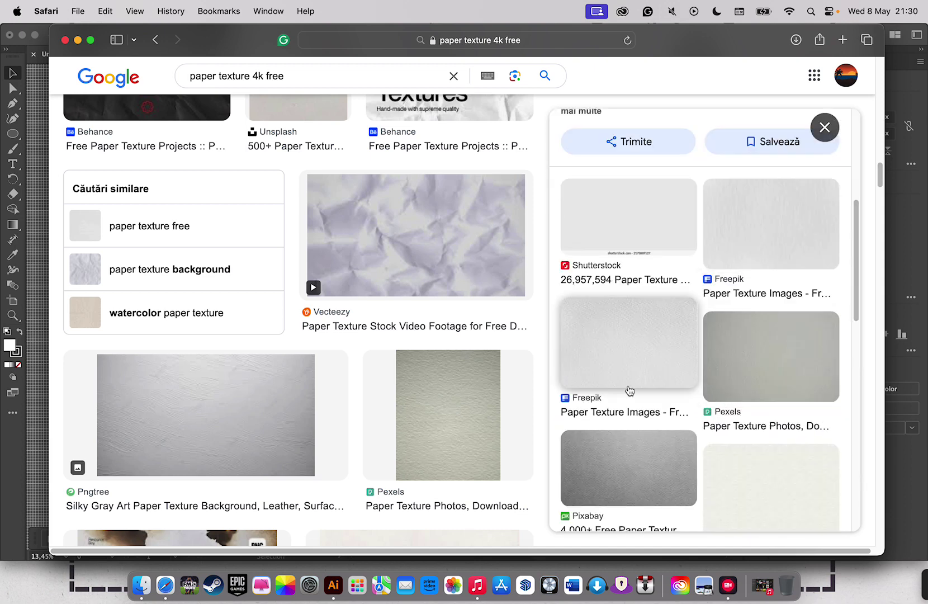
left_click(641, 356)
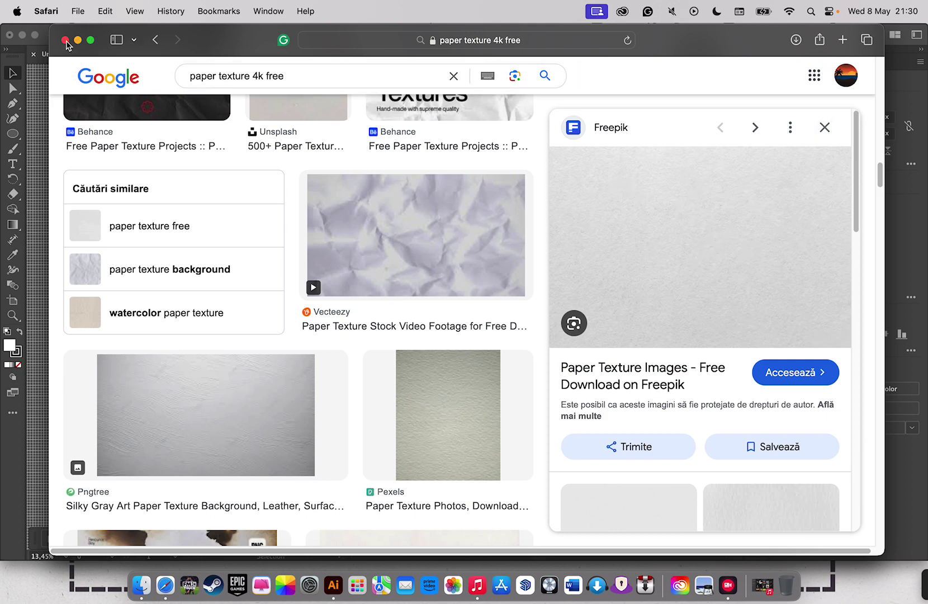
Close the browser and bring the Illustrator stamp document back to front
left_click(68, 43)
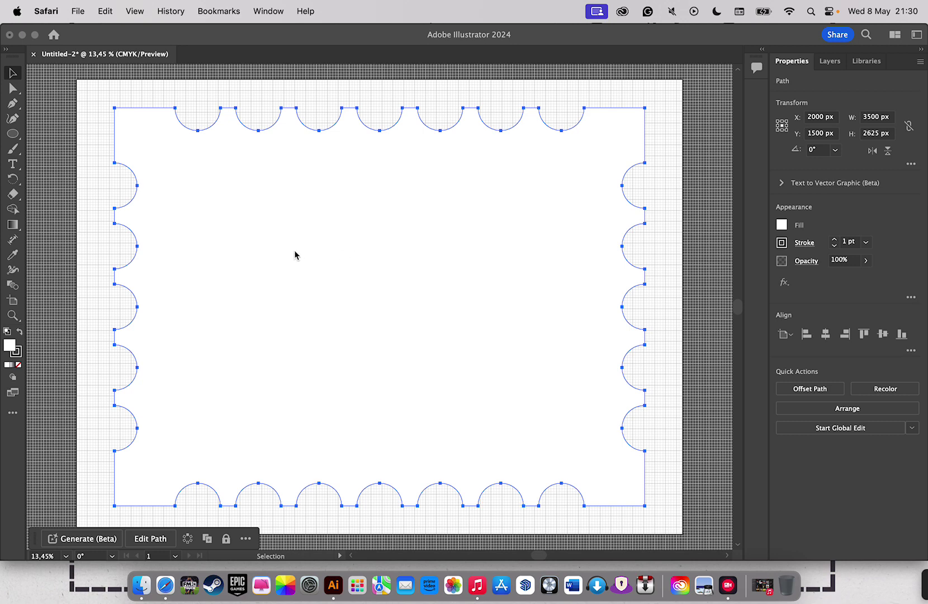
left_click(81, 12)
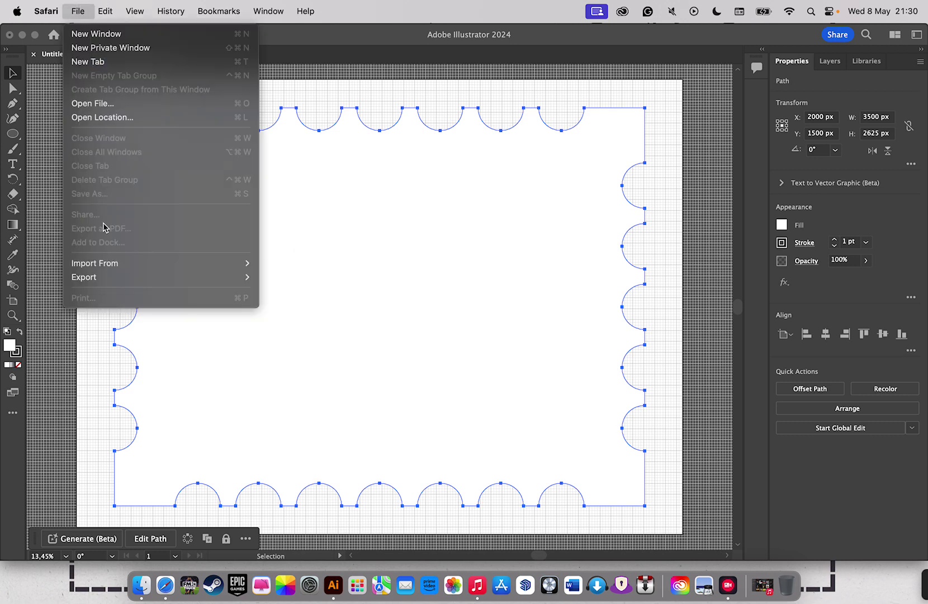
left_click(313, 241)
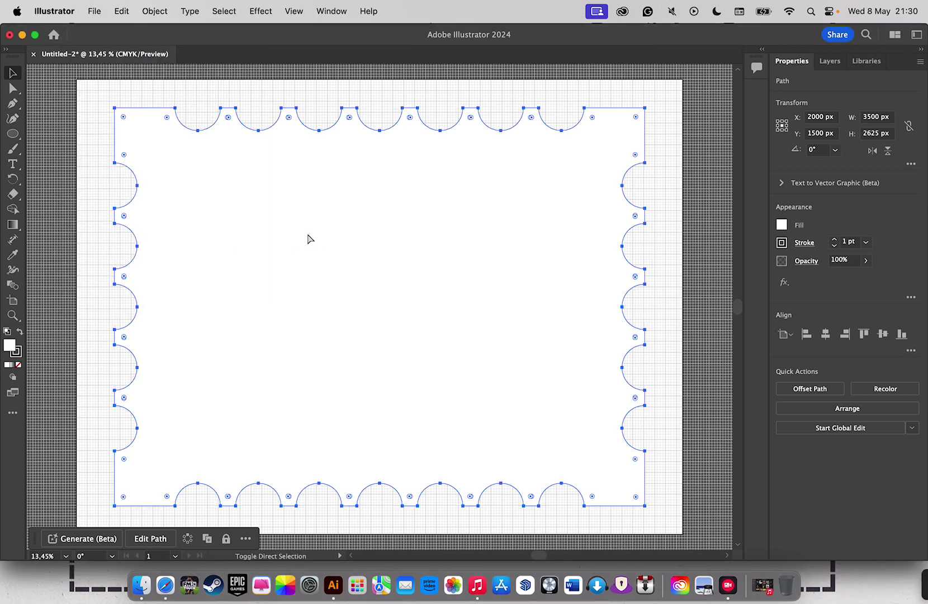
Place the downloaded Pexels paper texture JPEG from Downloads onto the artboard
key("super+shift+p")
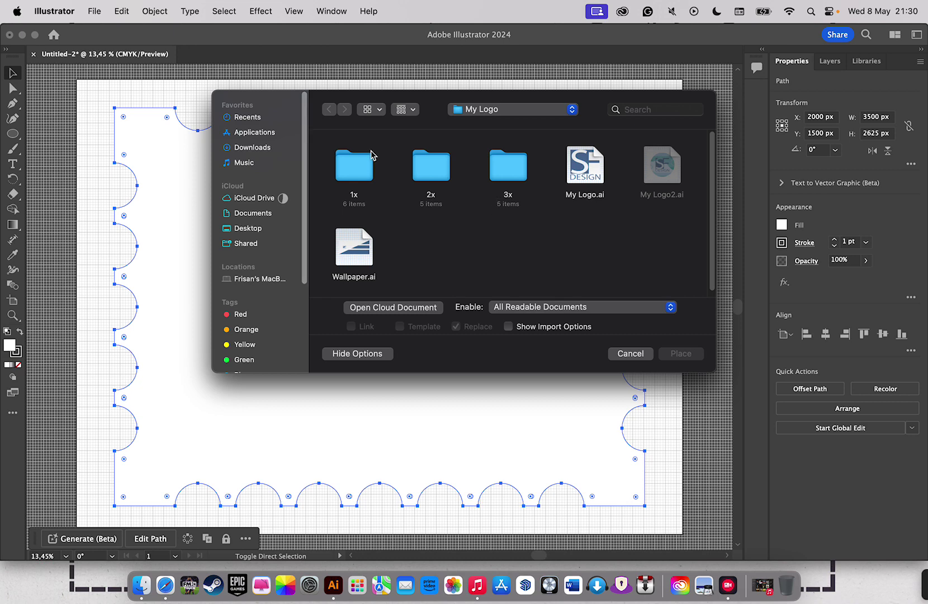
left_click(252, 149)
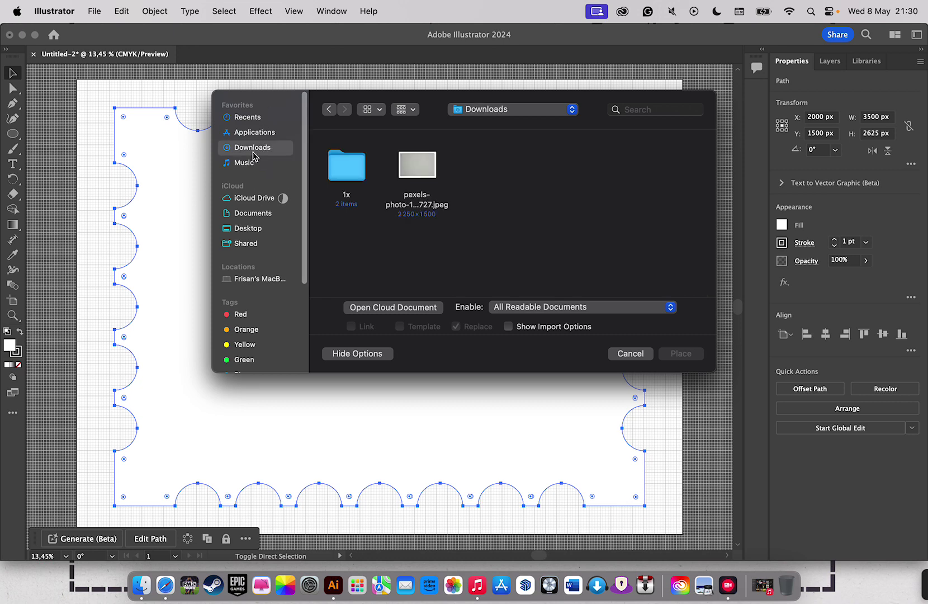
left_click(418, 168)
key("Return")
left_click(320, 241)
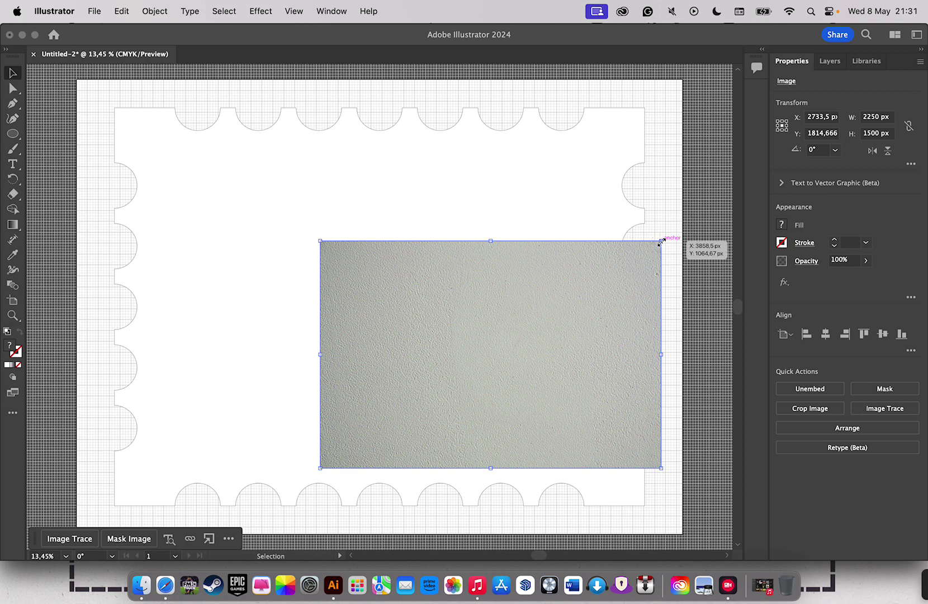
Stretch the texture to fill the 4000 × 3000 px artboard and send it to back
mouse_move(662, 241)
left_mouse_down()
mouse_move(670, 84)
mouse_move(683, 79)
left_mouse_up()
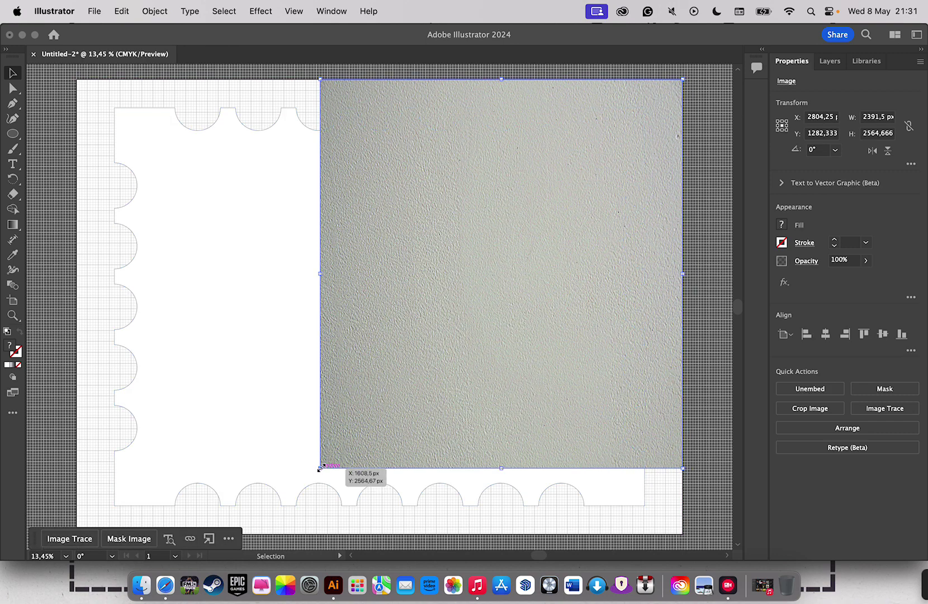
left_click_drag(320, 467, 76, 534)
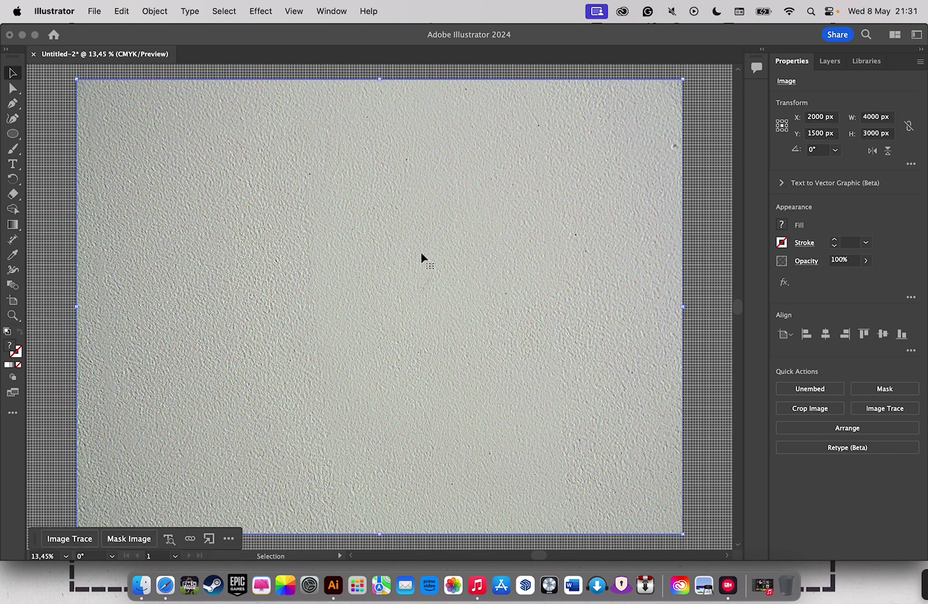
right_click(422, 252)
mouse_move(447, 447)
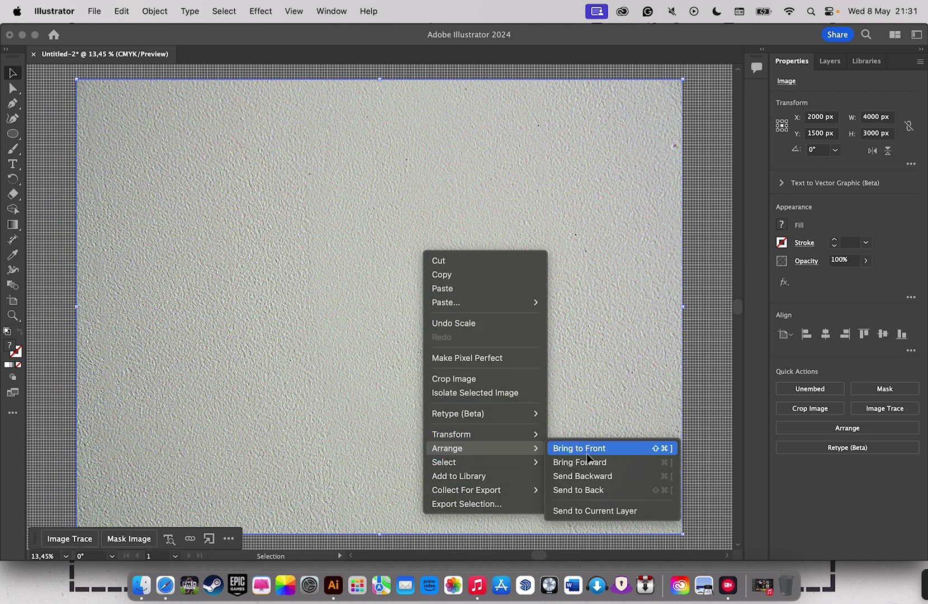
left_click(597, 489)
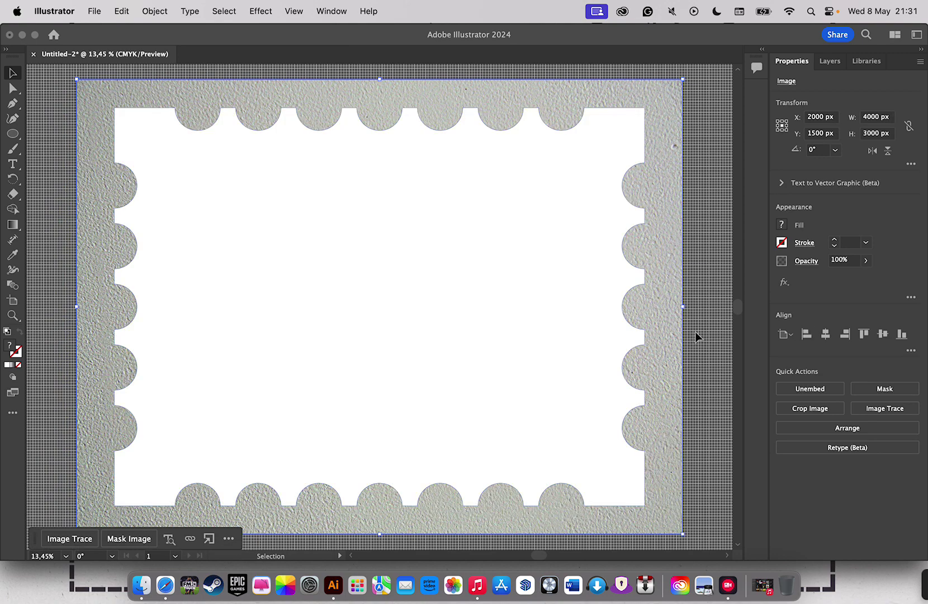
Select all artwork, dismiss its context menu without changes, and clear the selection
key("super+a")
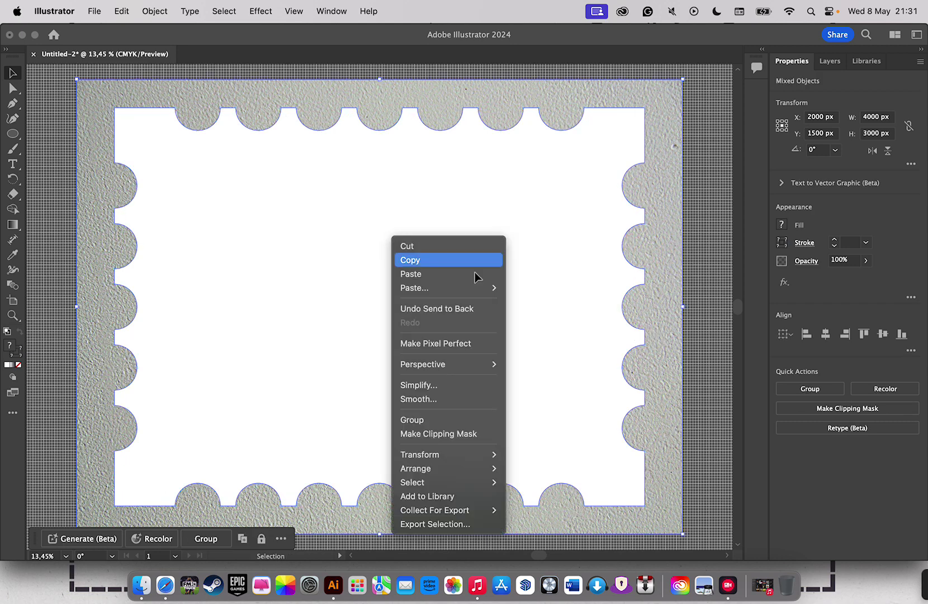
right_click(392, 237)
mouse_move(435, 510)
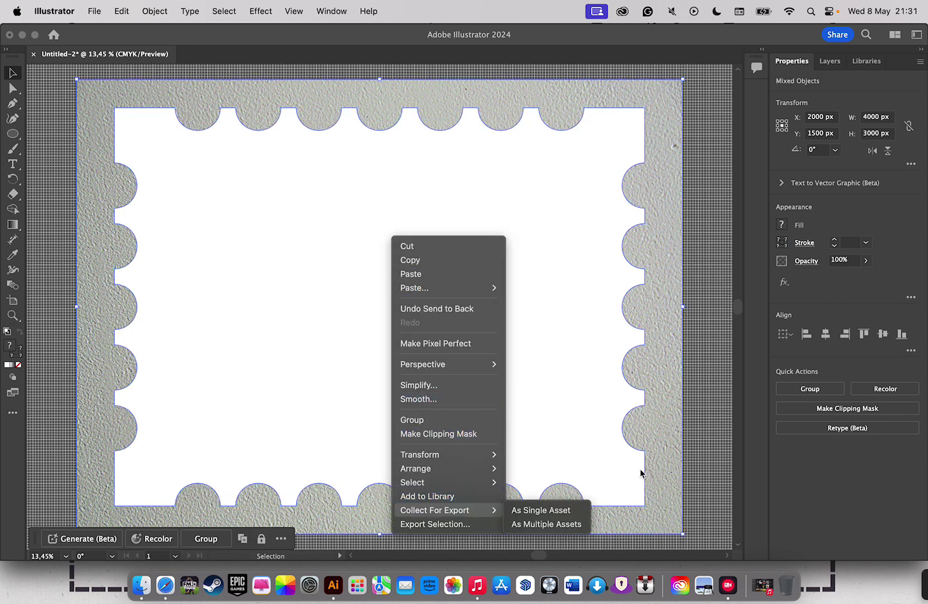
left_click(823, 413)
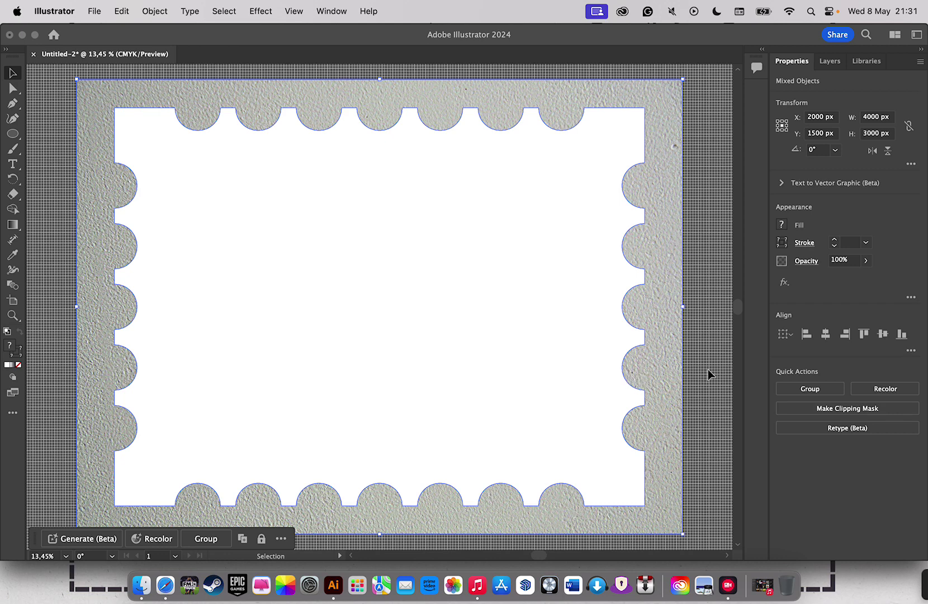
left_click(43, 90)
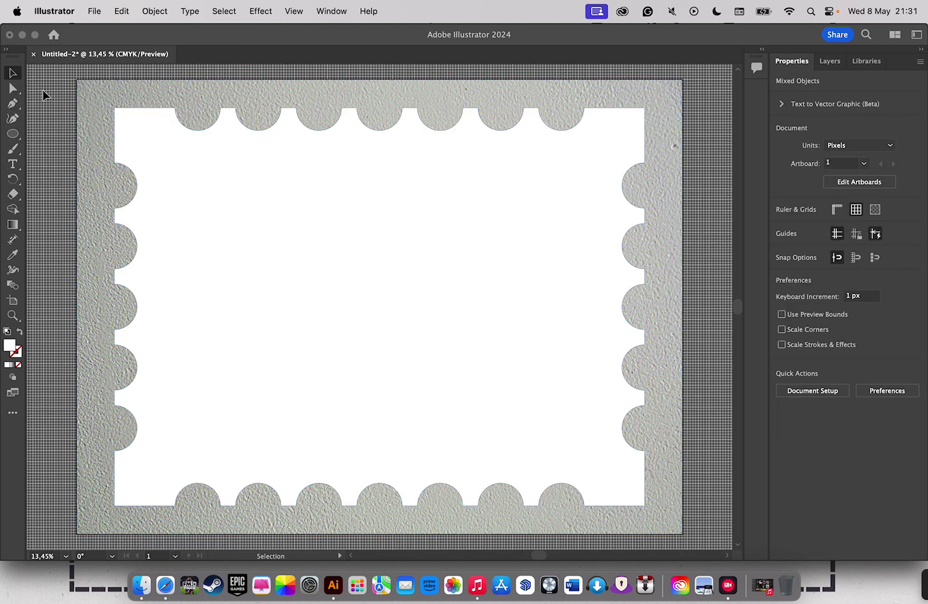
Select the scalloped stamp shape with the texture and make a clipping mask
left_click(196, 162)
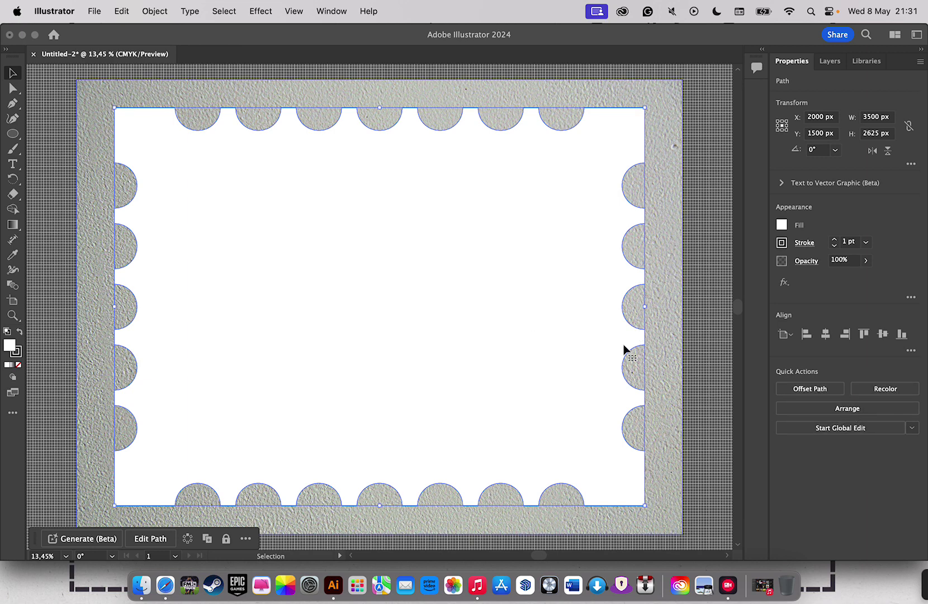
right_click(673, 342)
key("Escape")
key("a")
right_click(650, 370)
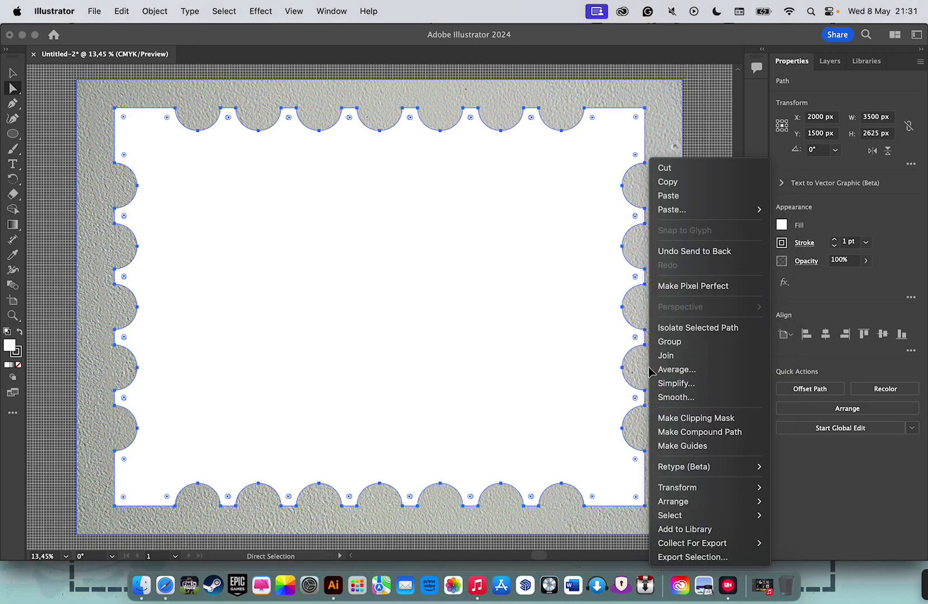
left_click(674, 424)
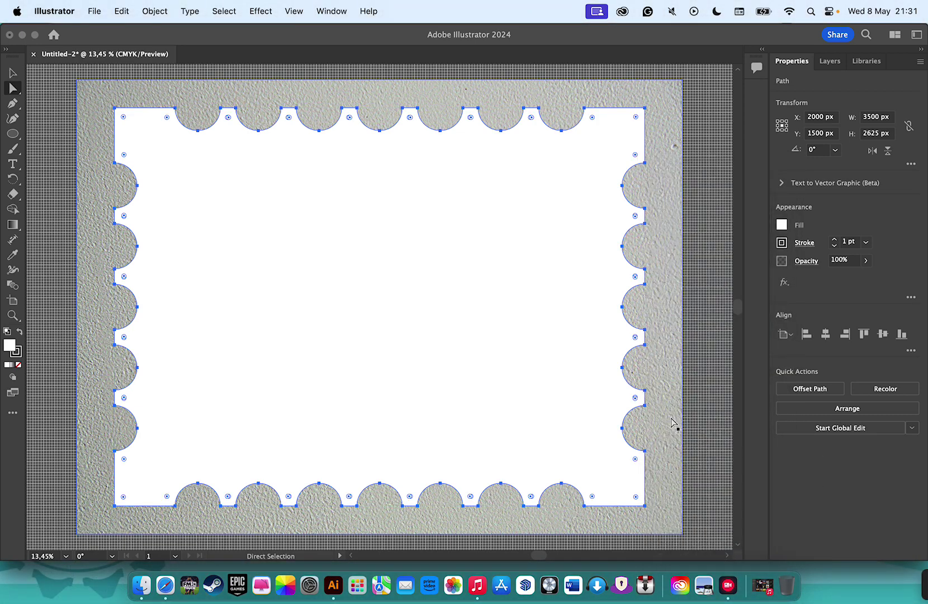
key("super+a")
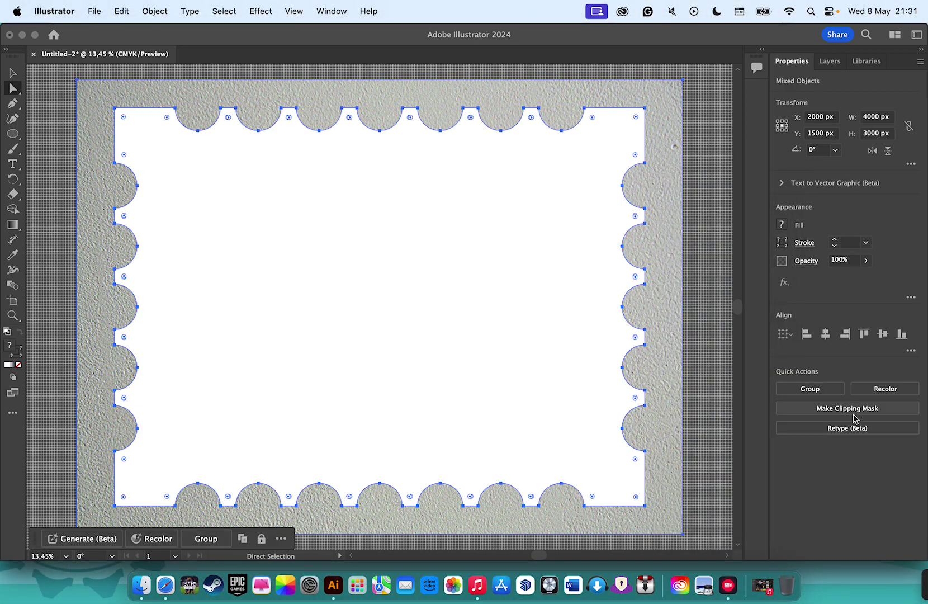
left_click(560, 345)
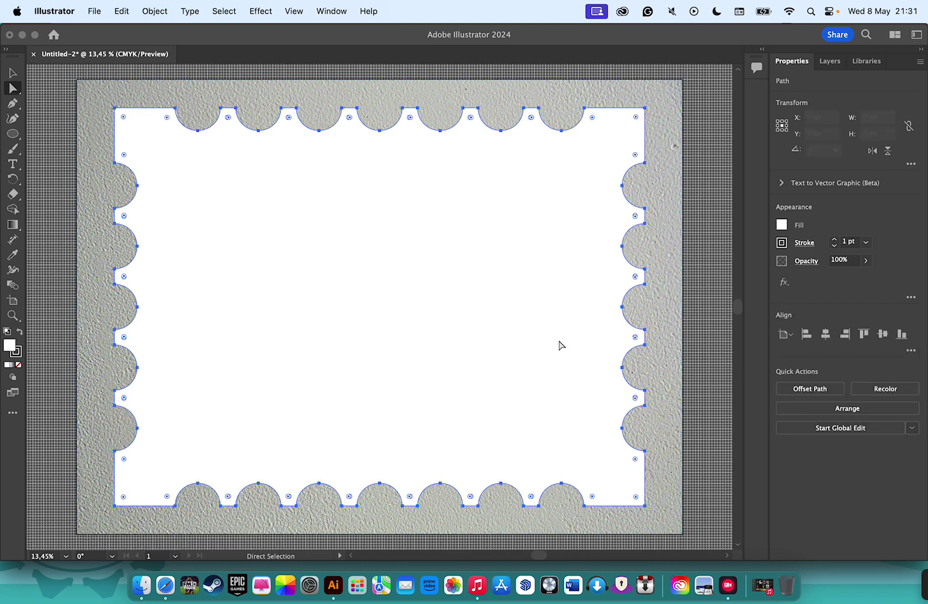
key("super+a")
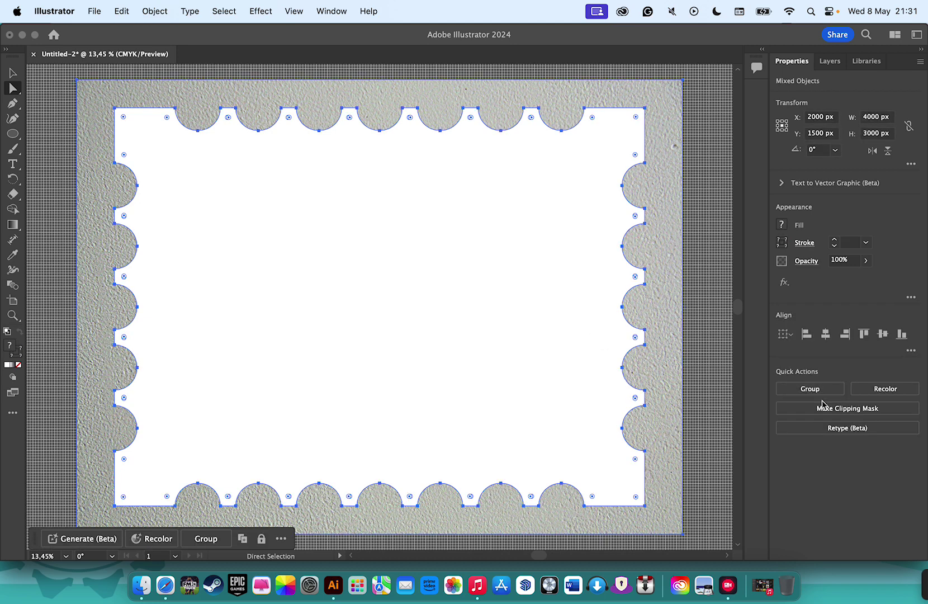
left_click(824, 408)
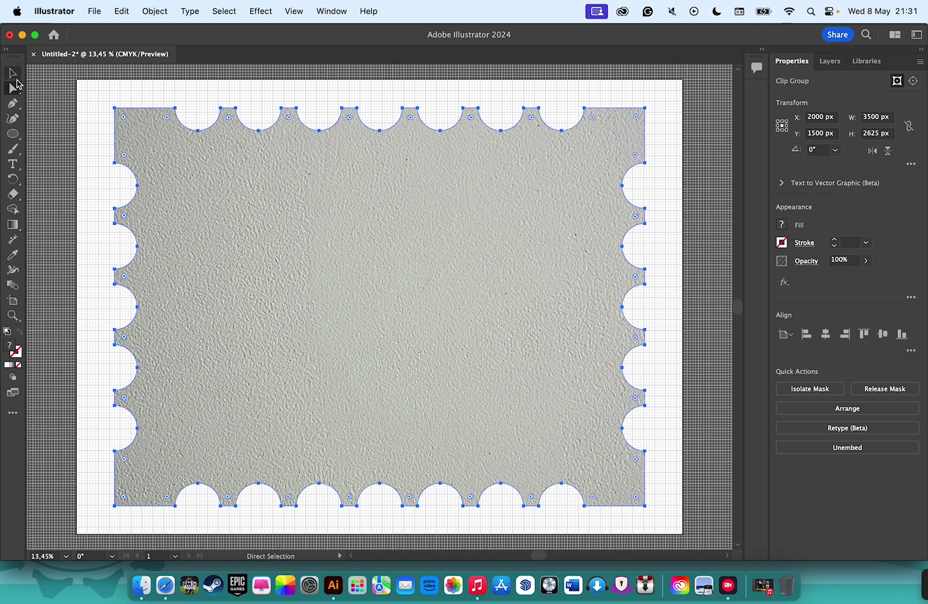
Switch to Direct Selection, deselect, then reselect the clipped stamp
left_click(17, 82)
left_click(48, 113)
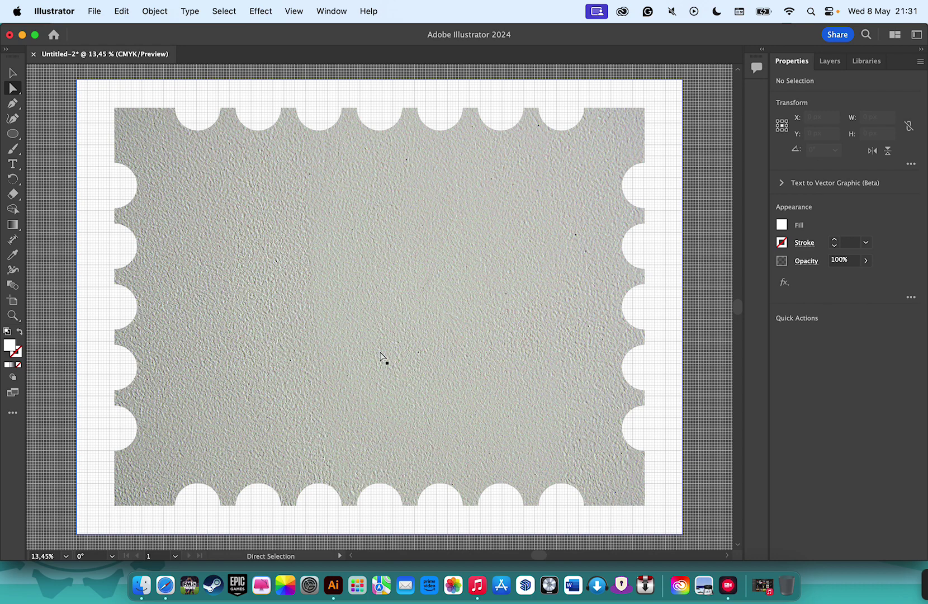
left_click(408, 299)
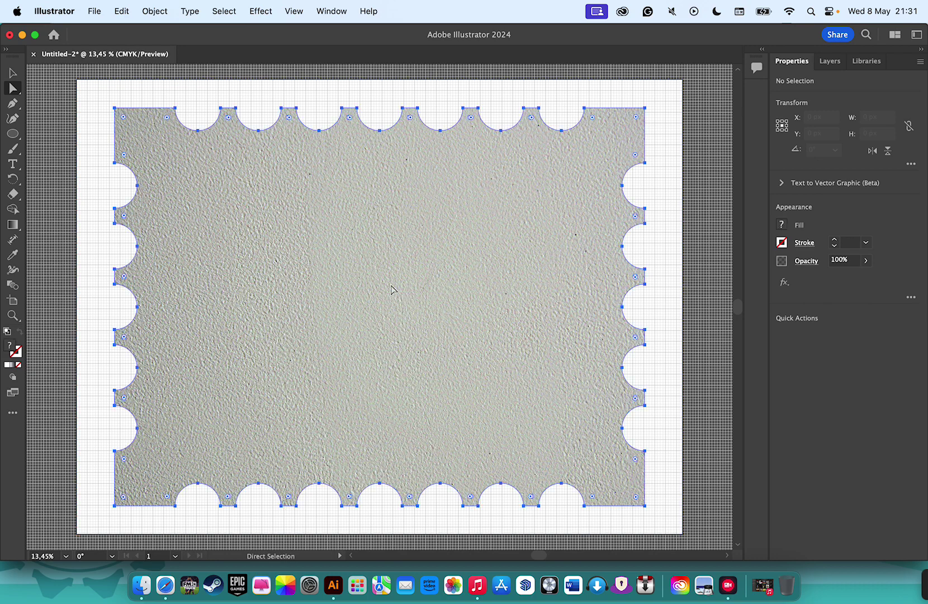
Browse the Filter Gallery's Texture, Sketch, Distort, Brush Strokes and Artistic filters, then cancel
left_click(262, 13)
mouse_move(269, 347)
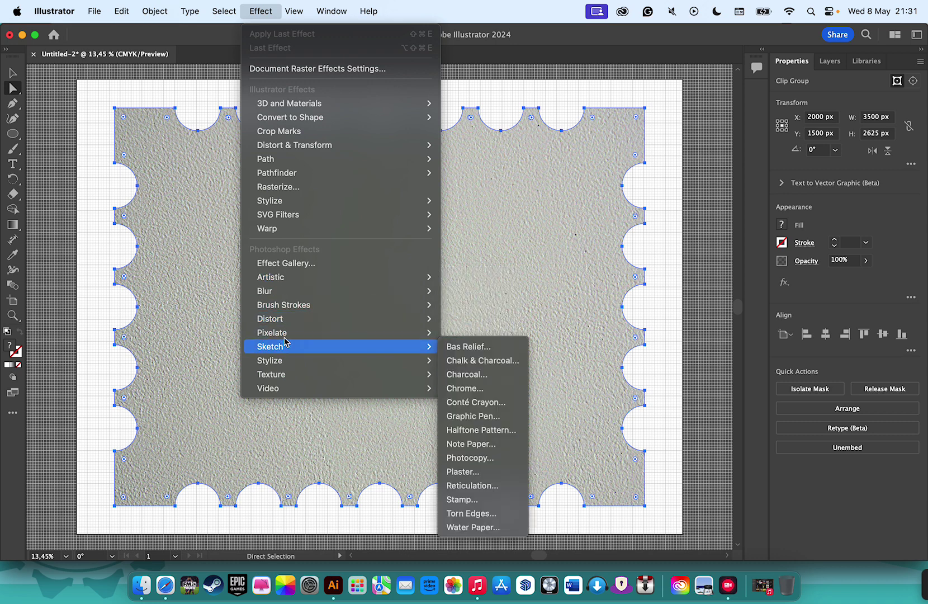
left_click(306, 269)
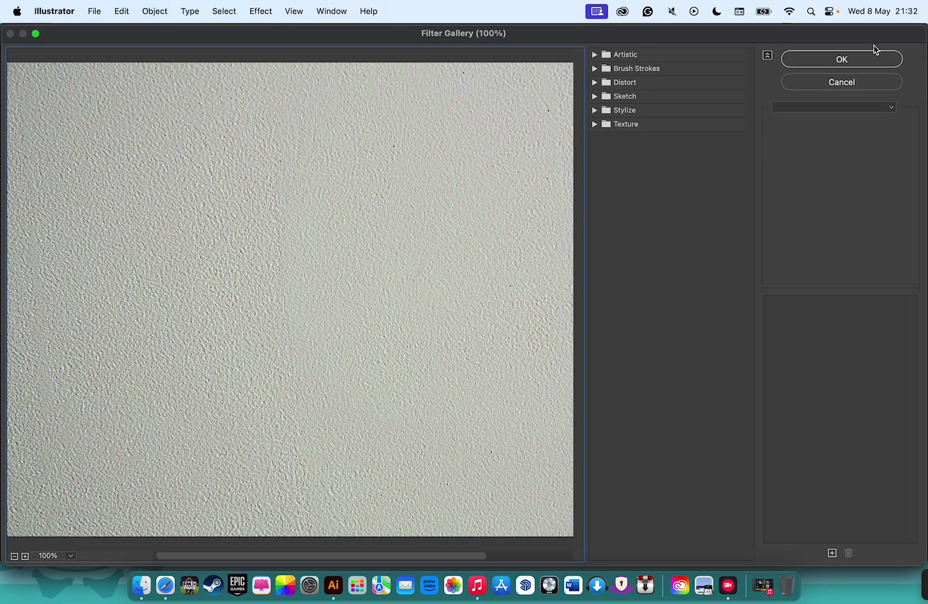
left_click(596, 125)
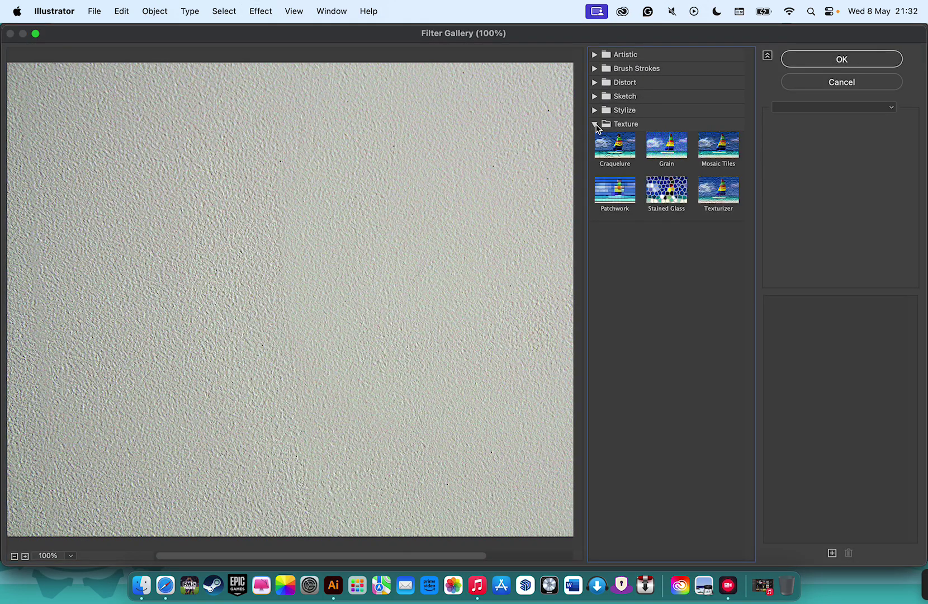
left_click(595, 124)
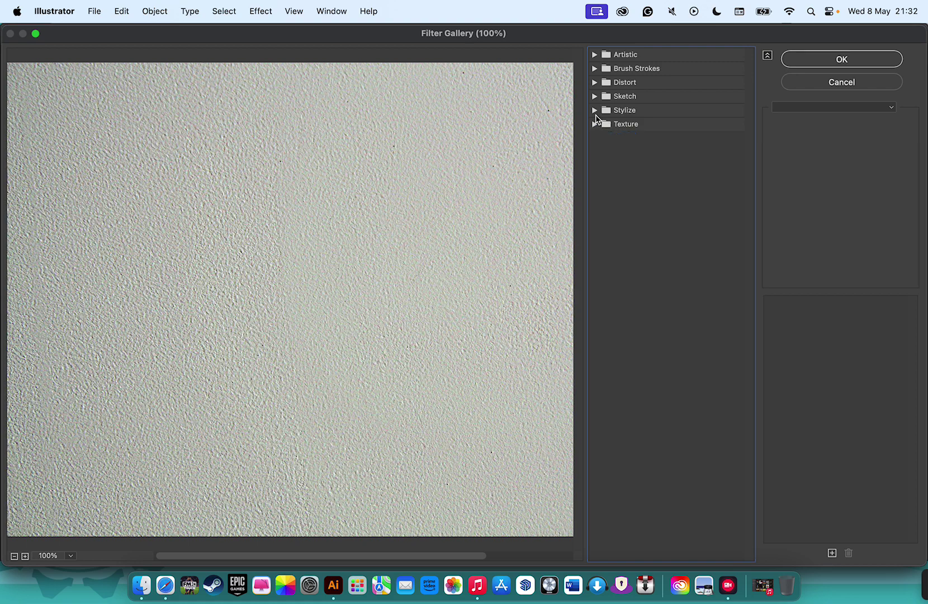
left_click(595, 110)
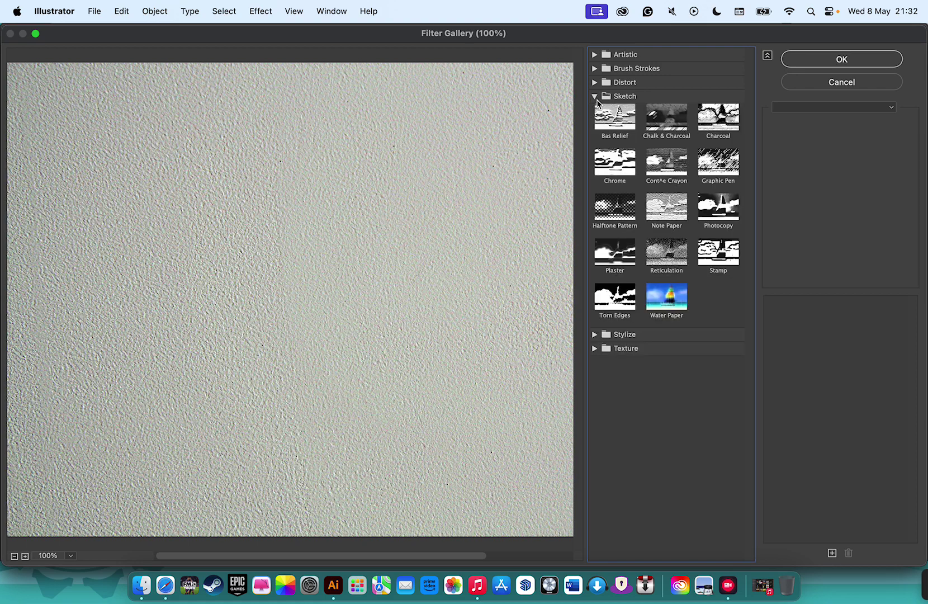
left_click(596, 96)
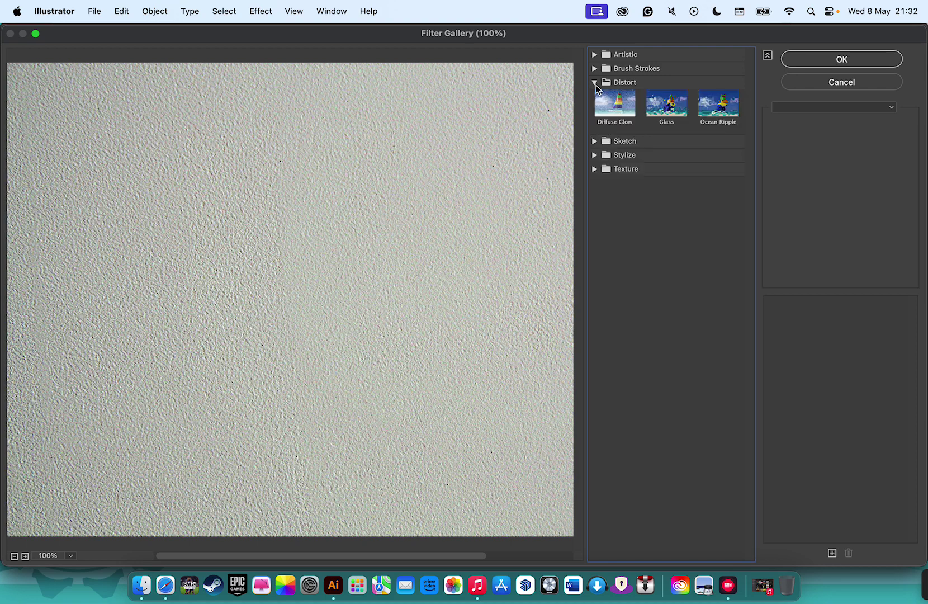
left_click(595, 82)
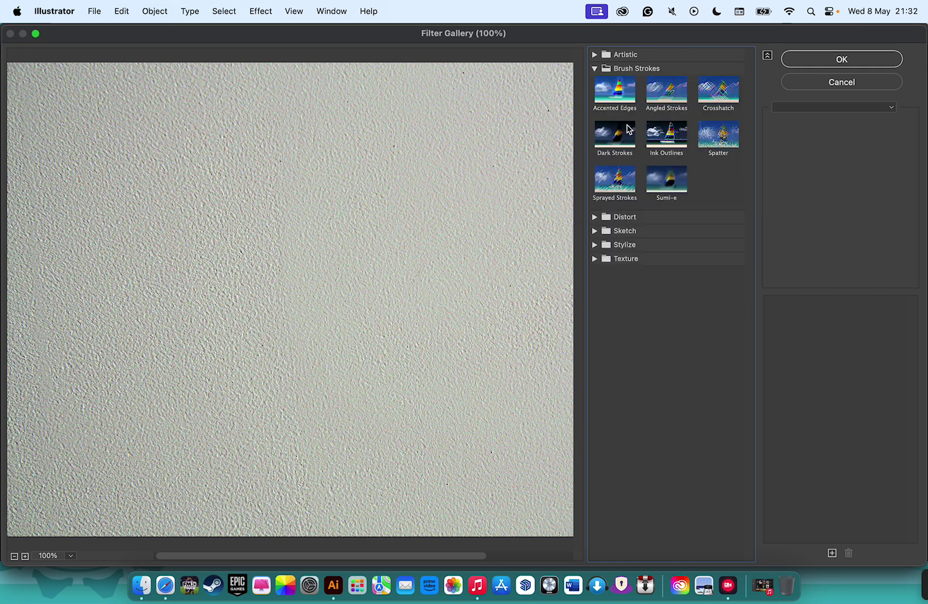
left_click(595, 68)
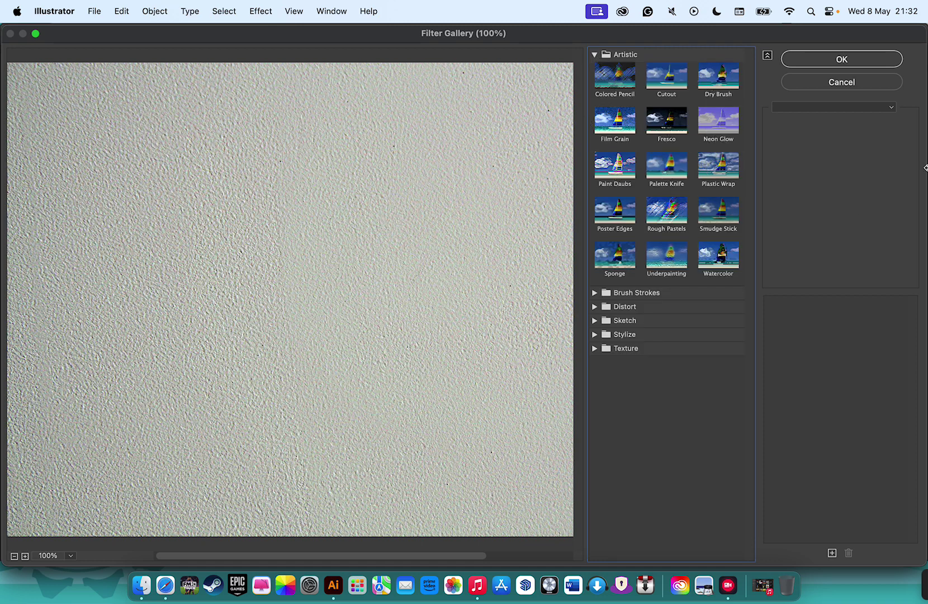
left_click(837, 85)
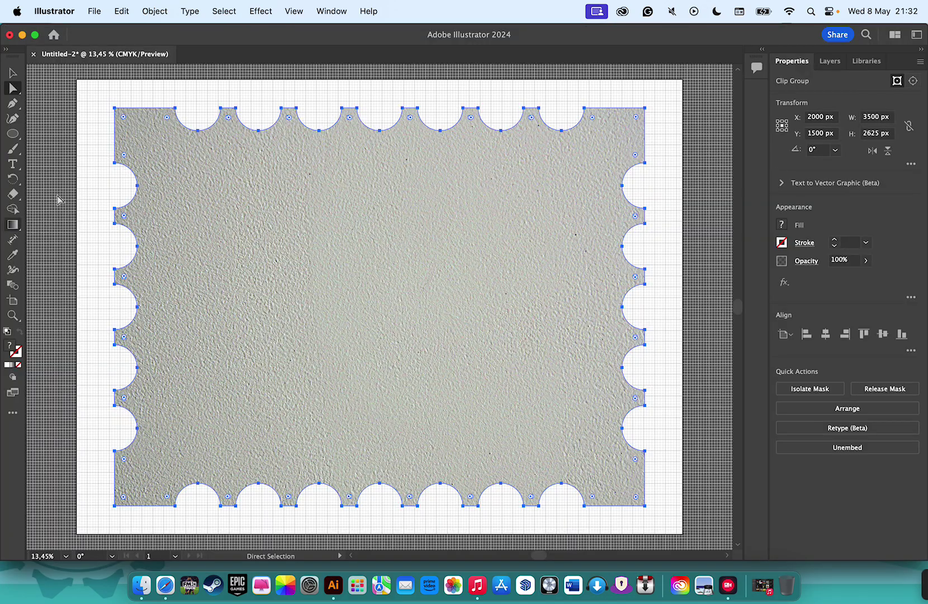
Reselect the textured clip group and lock it in the Layers panel
left_click(94, 130)
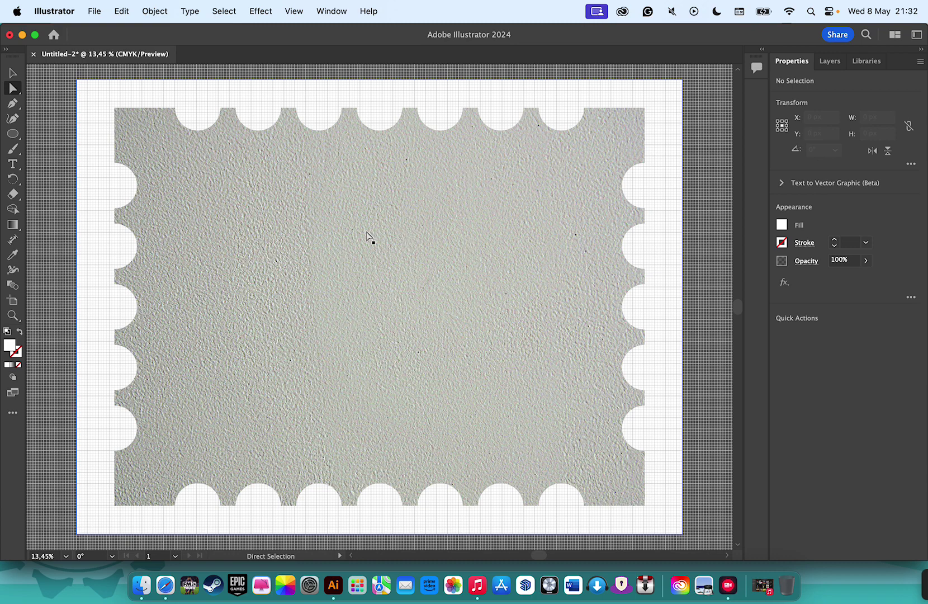
key("super+a")
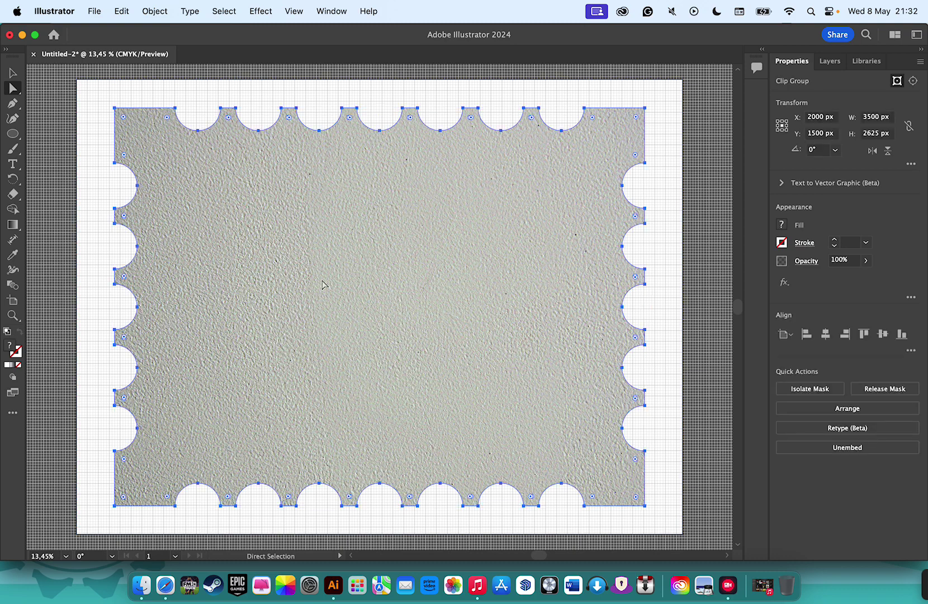
right_click(368, 244)
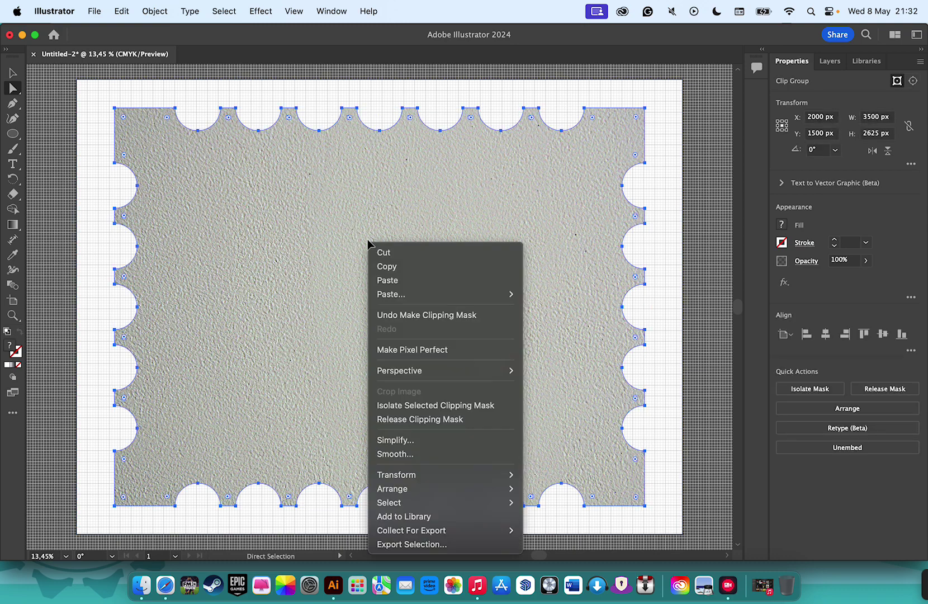
left_click(829, 63)
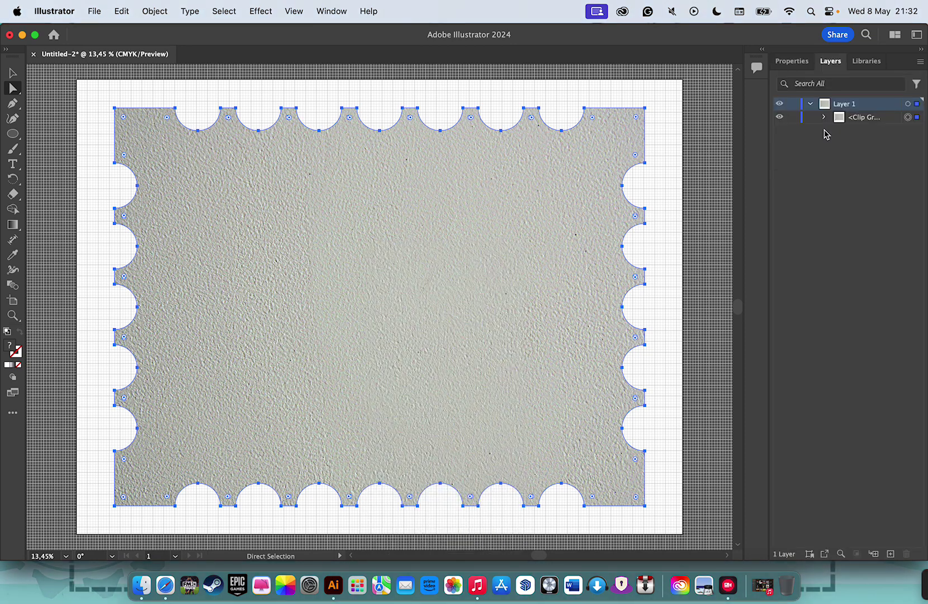
left_click(792, 116)
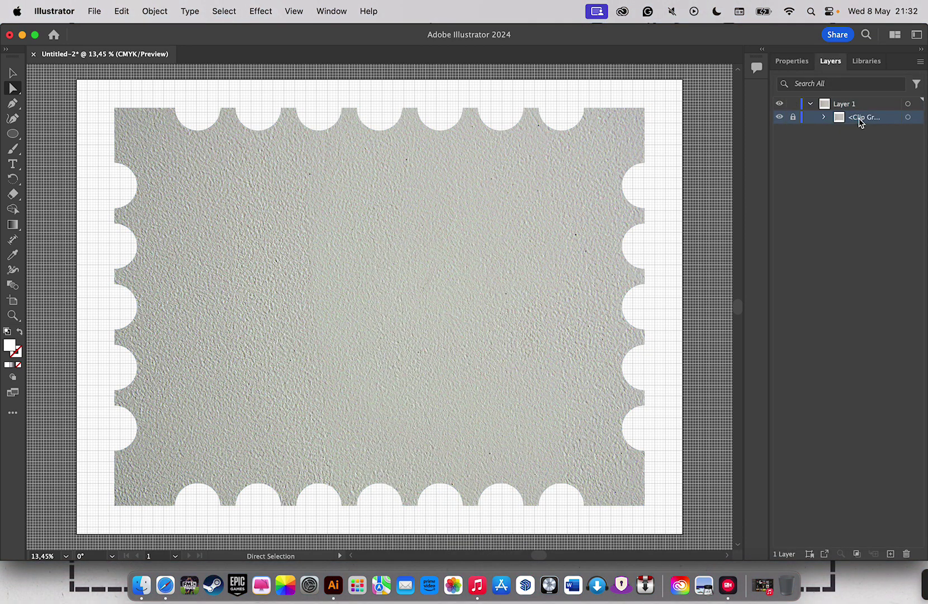
Rename the clip group as the stamp background and pick the Rectangle tool
double_click(860, 117)
key("BackSpace")
key("Return")
right_click(9, 137)
left_click(70, 134)
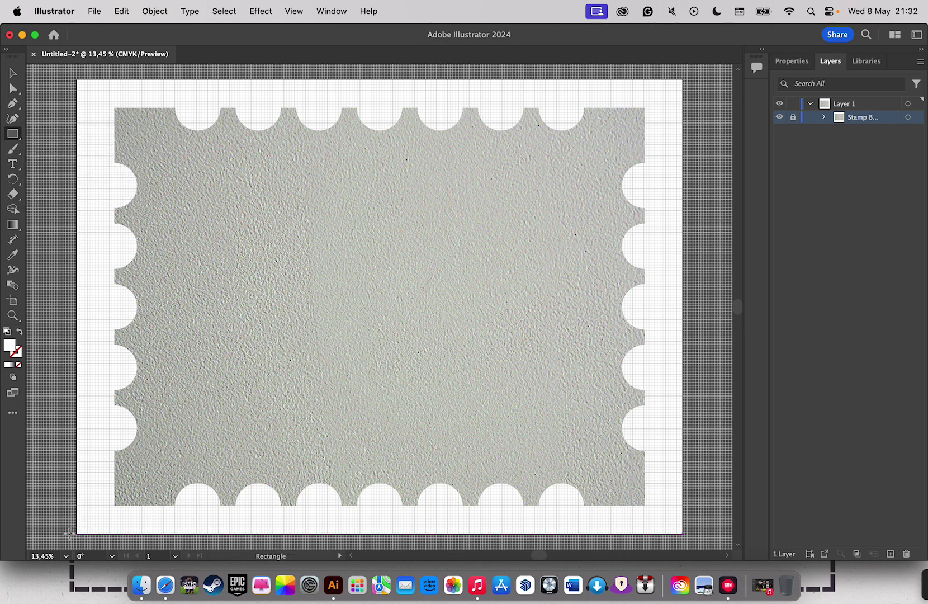
Draw a rectangle over the artboard, set its width to 3000 px and fill to None
left_click_drag(77, 532, 684, 208)
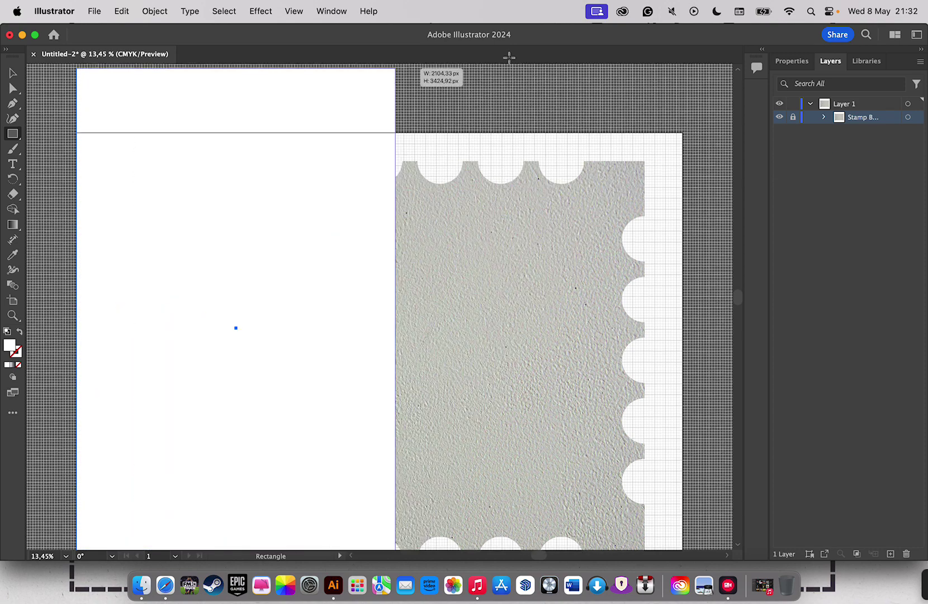
scroll(599, 137, "down", 5)
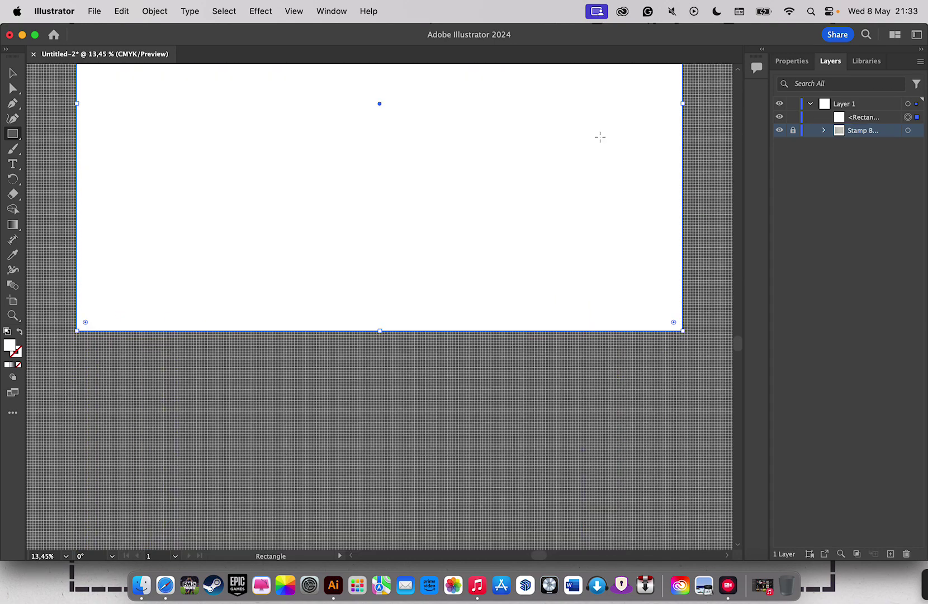
left_click(793, 61)
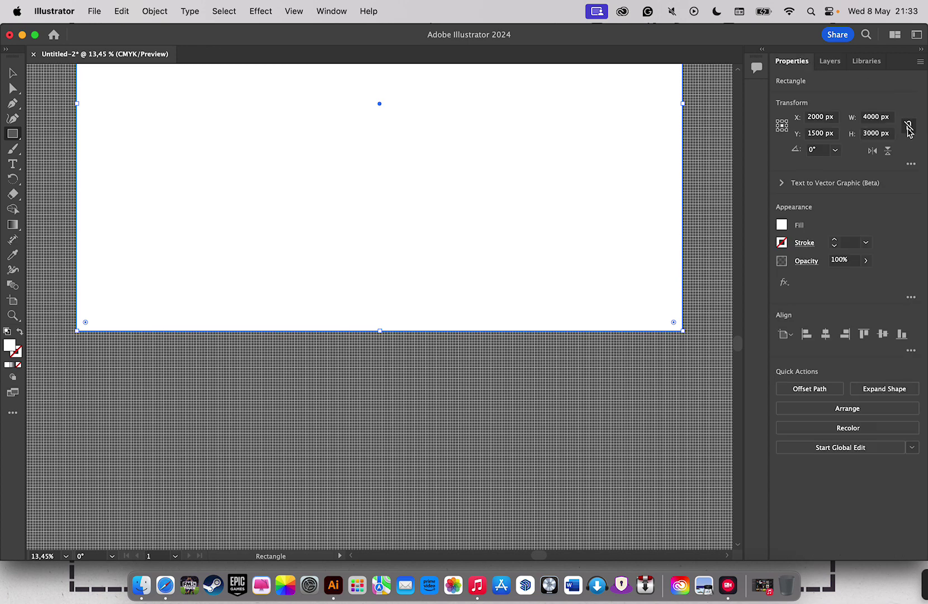
left_click(885, 121)
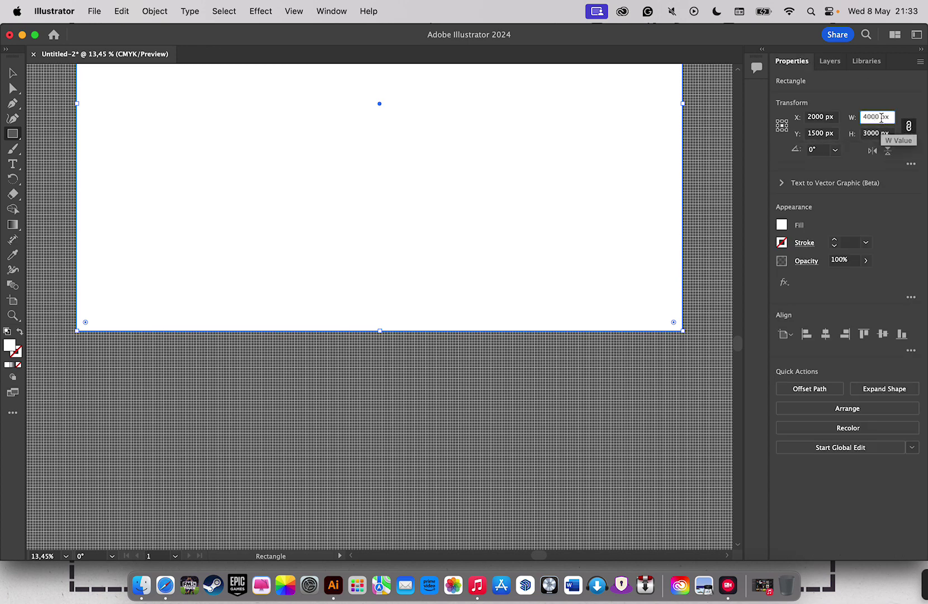
type("3px")
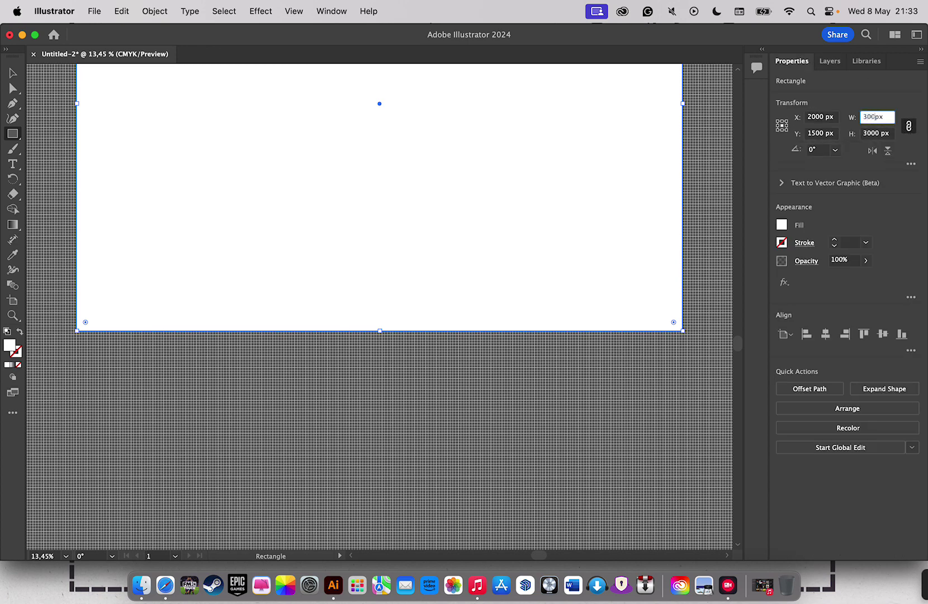
key("Return")
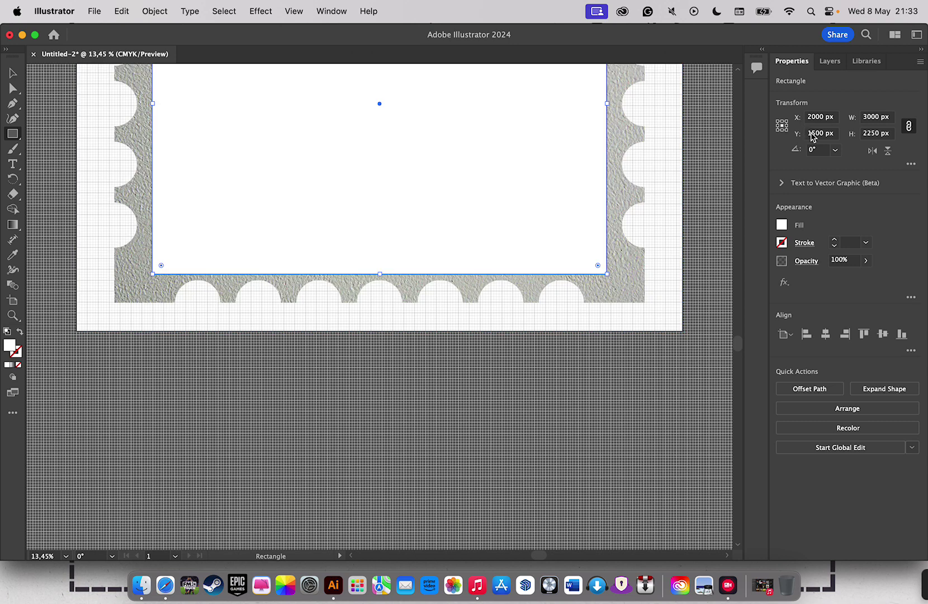
left_click(782, 225)
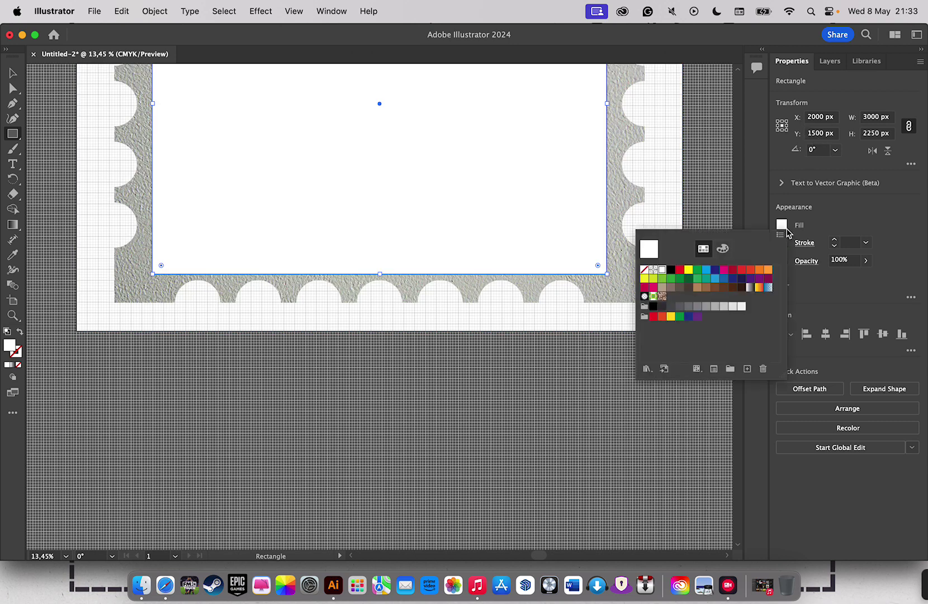
left_click(645, 271)
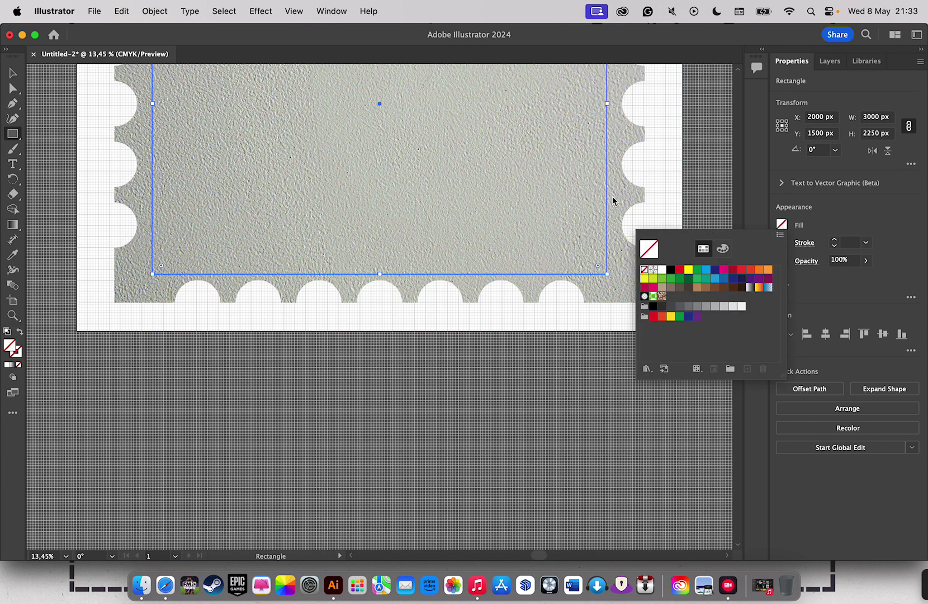
Resize the rectangle proportionally to 2500 × 1875 px
scroll(709, 179, "up", 8)
scroll(710, 174, "down", 2)
scroll(710, 174, "down", 4)
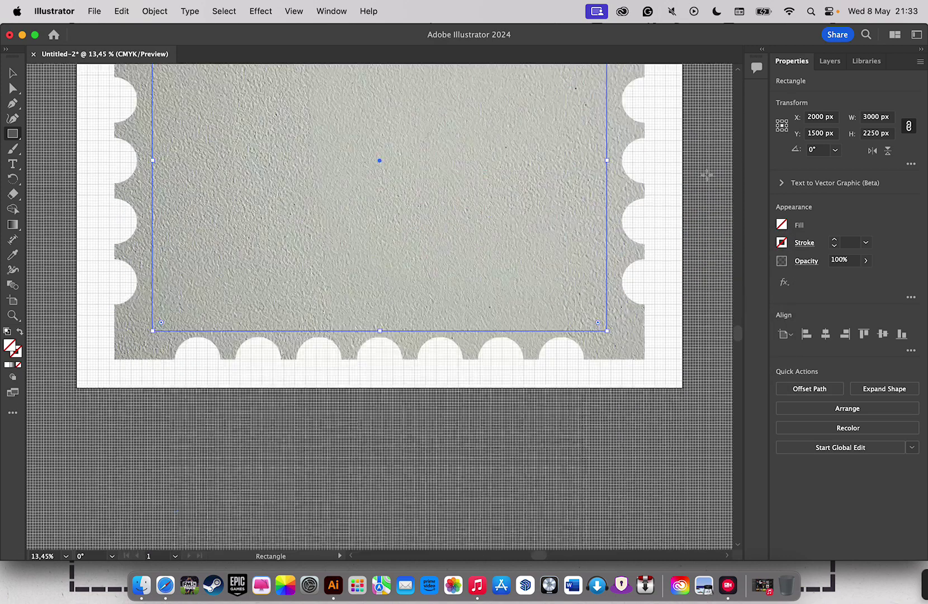
scroll(706, 176, "up", 1)
scroll(707, 176, "up", 8)
scroll(706, 175, "down", 1)
scroll(706, 175, "down", 1)
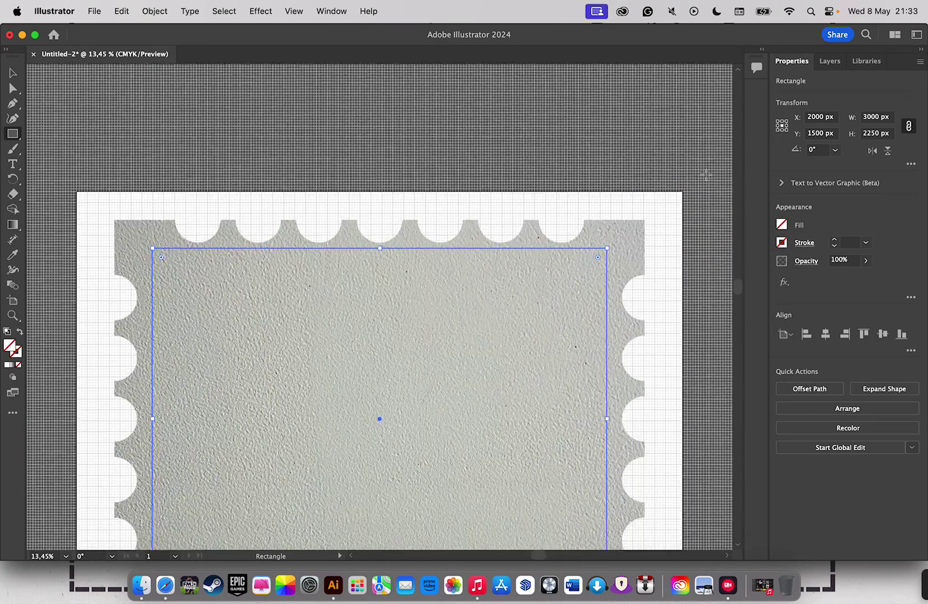
scroll(705, 175, "down", 1)
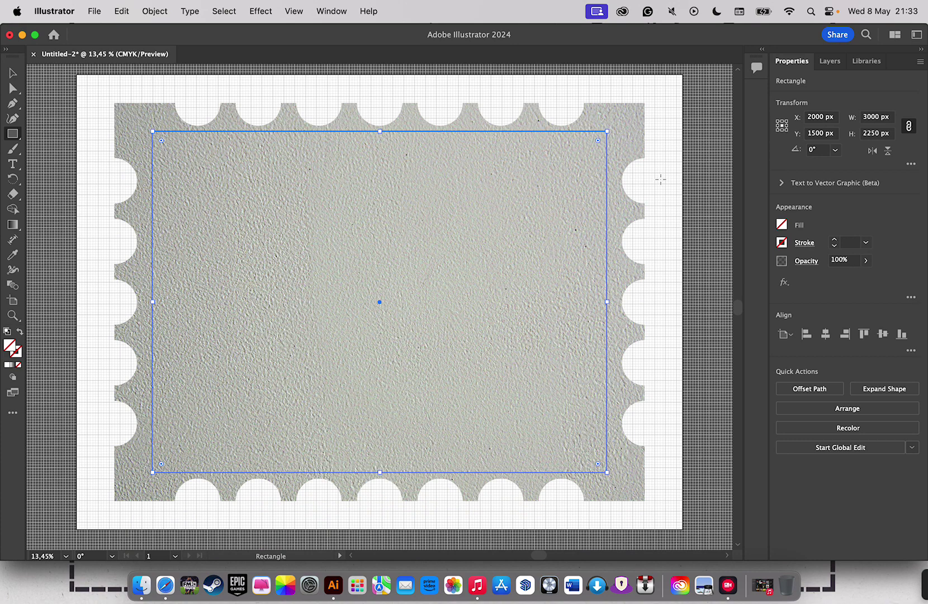
double_click(872, 117)
type("25")
key("Return")
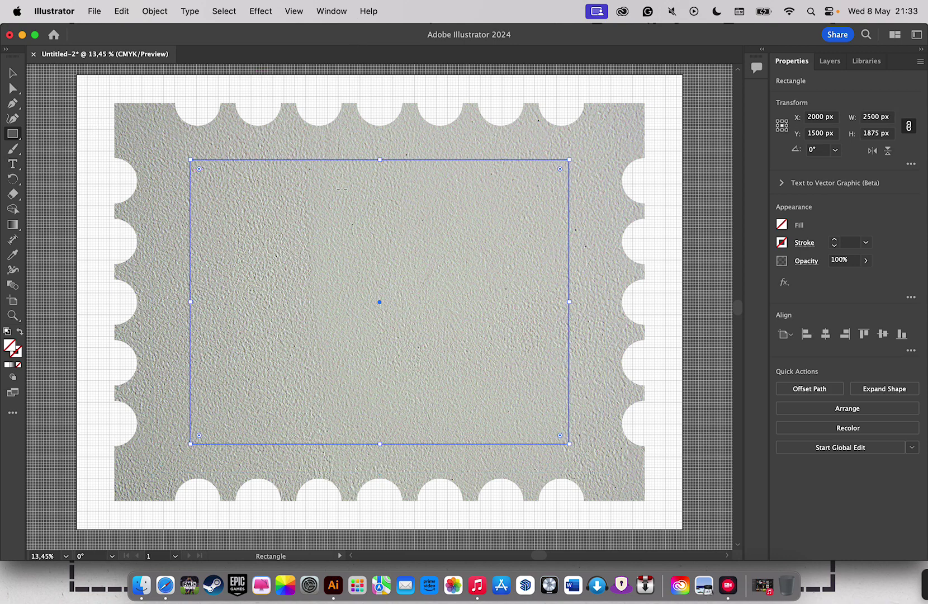
Switch to the Selection tool, try dragging the rectangle left, then undo the move
left_click(295, 212)
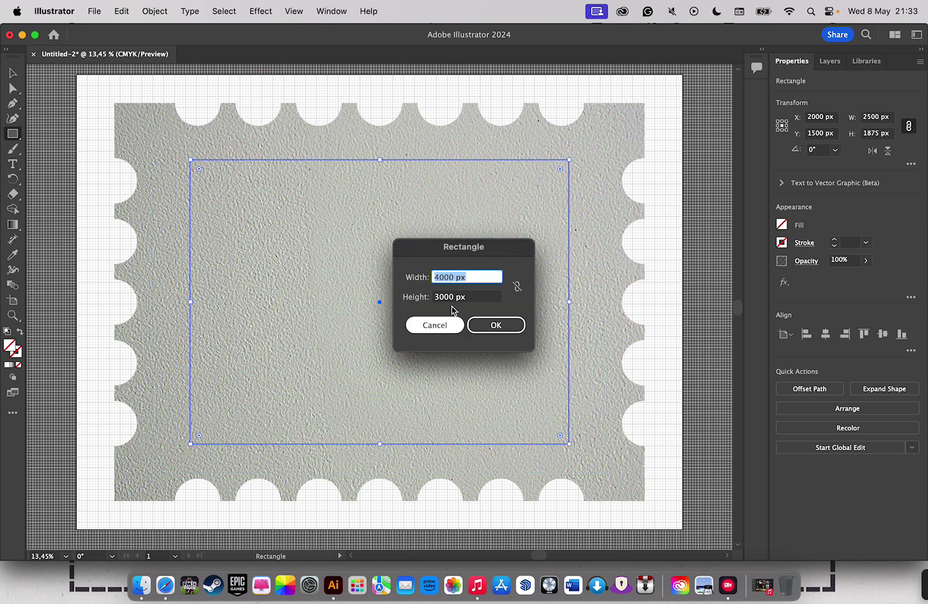
left_click(450, 325)
left_click(18, 68)
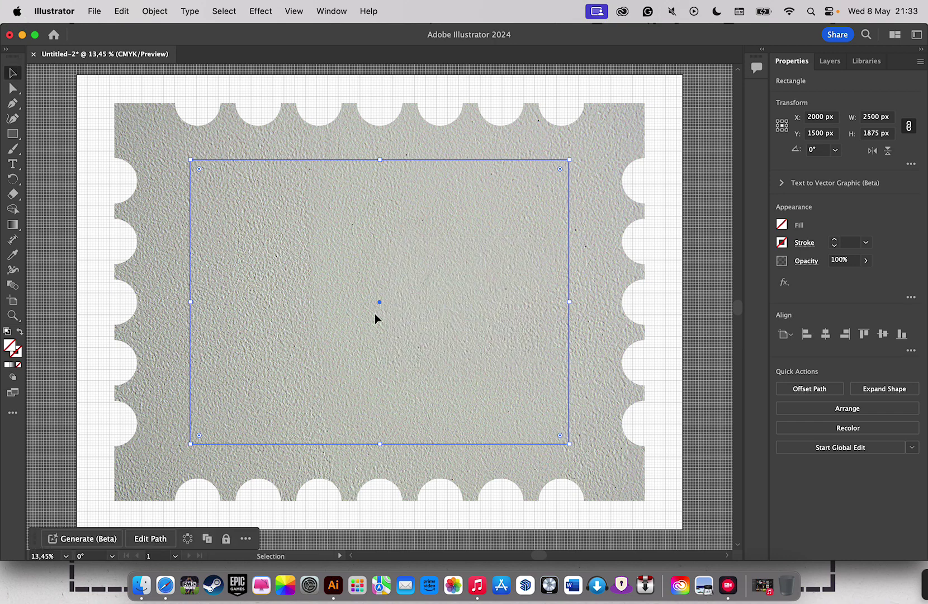
left_click_drag(380, 302, 345, 297)
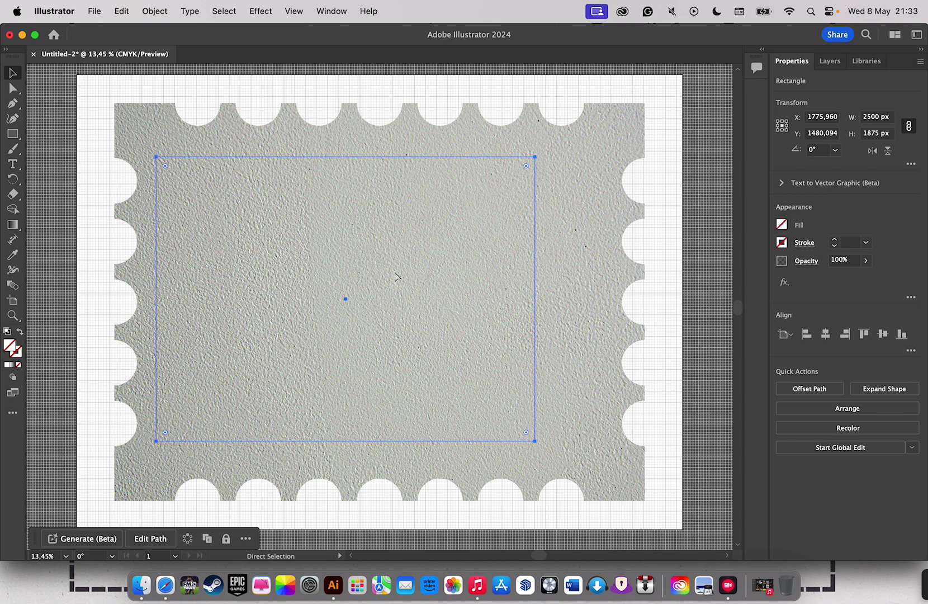
key("super+z")
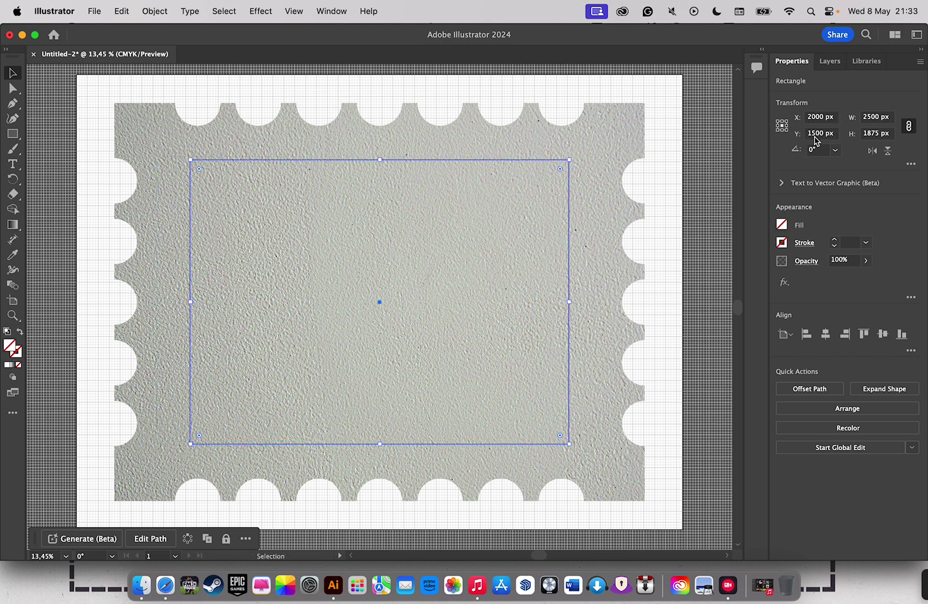
Set the rectangle's X position to 1750 px
left_click(823, 118)
double_click(823, 117)
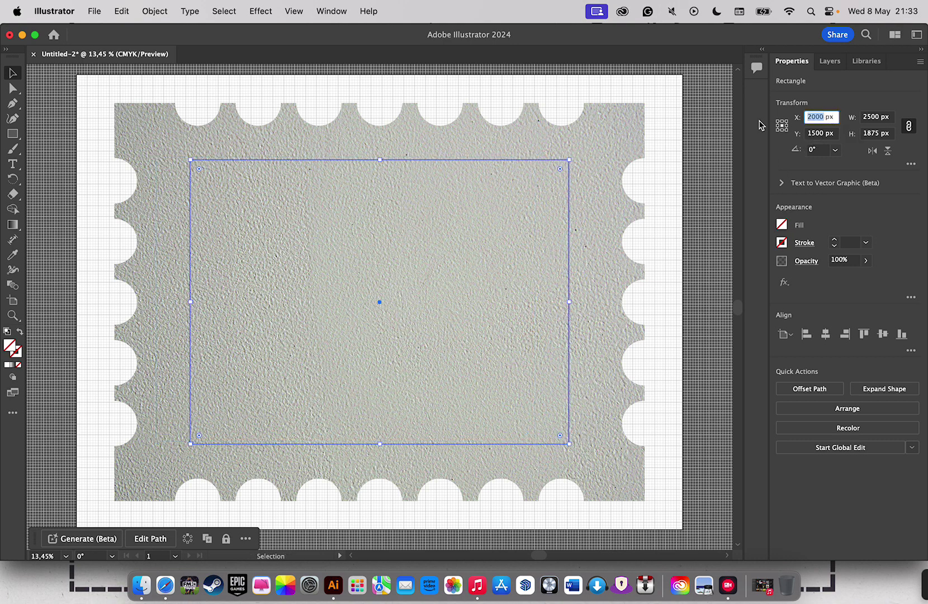
type("1750")
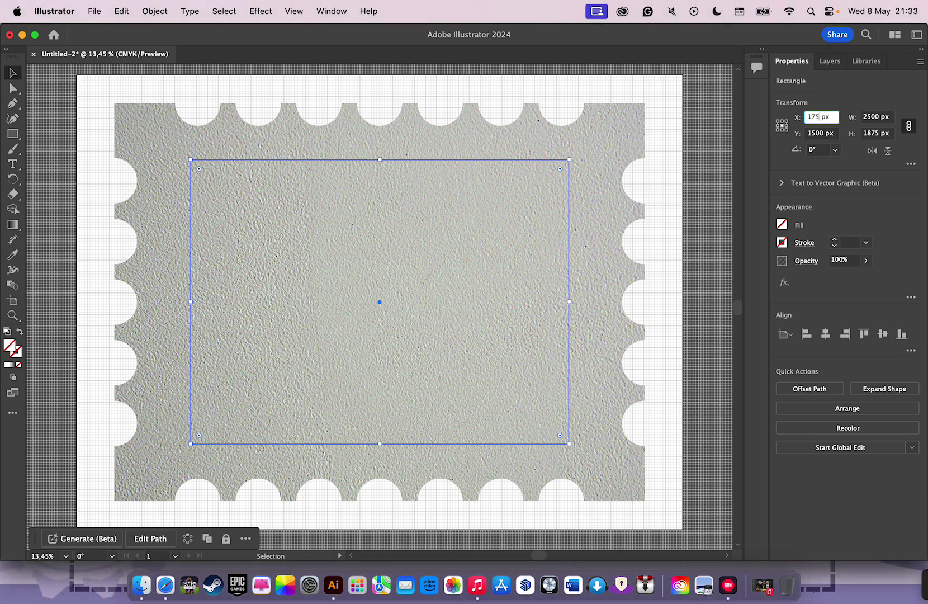
key("Return")
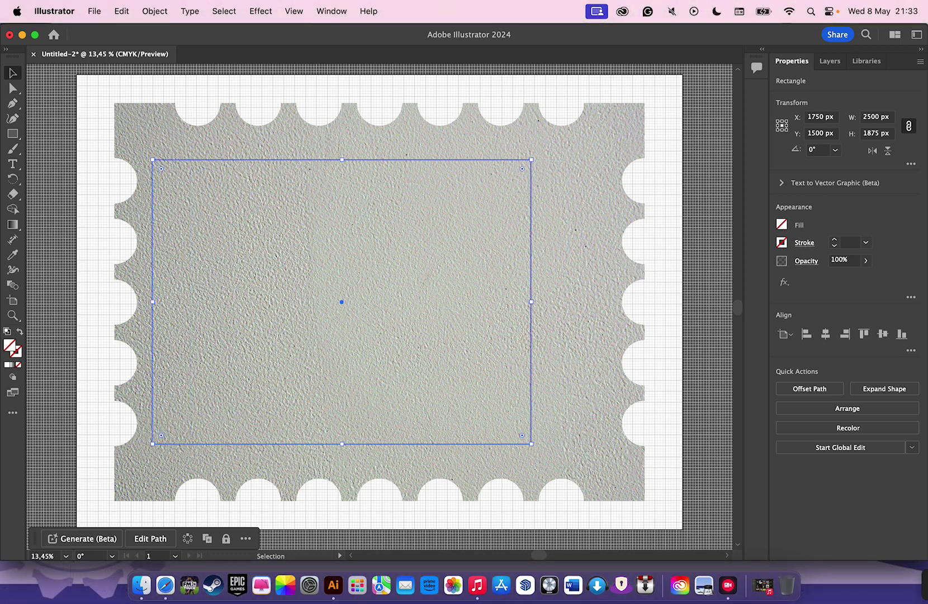
Give the rectangle a black stroke weighing 30 pt
left_click(835, 240)
left_click(835, 240)
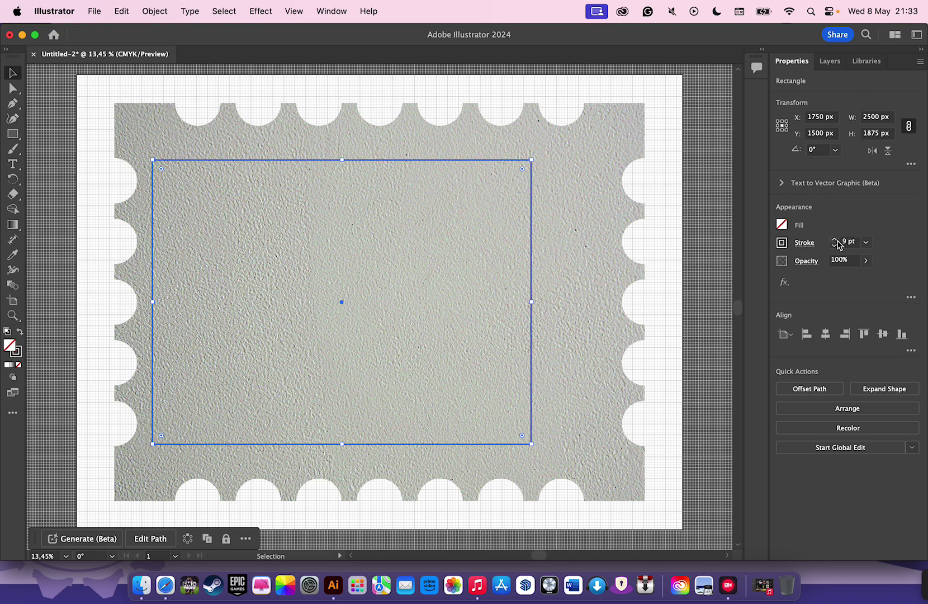
left_click(835, 240)
left_click(835, 240)
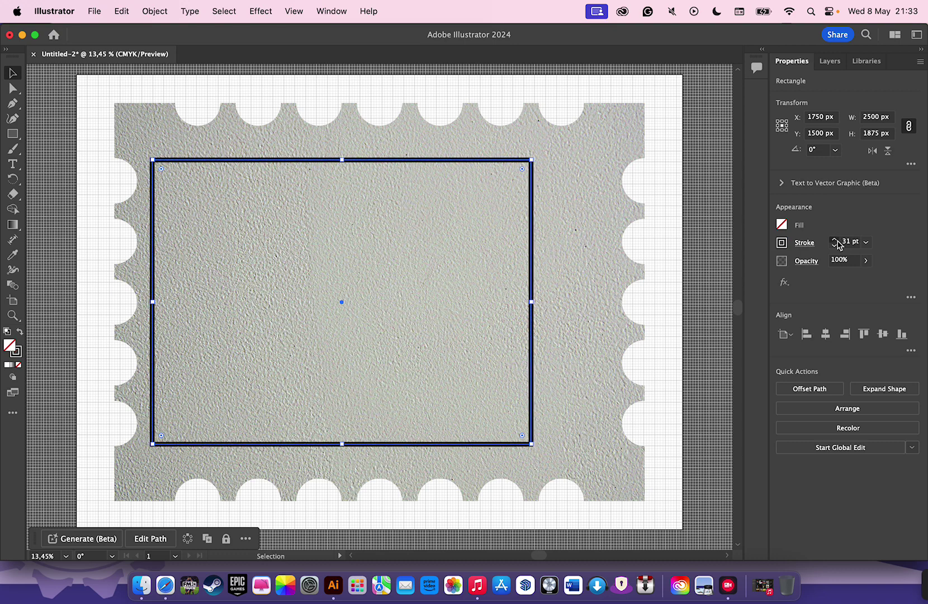
left_click(835, 240)
left_click(835, 247)
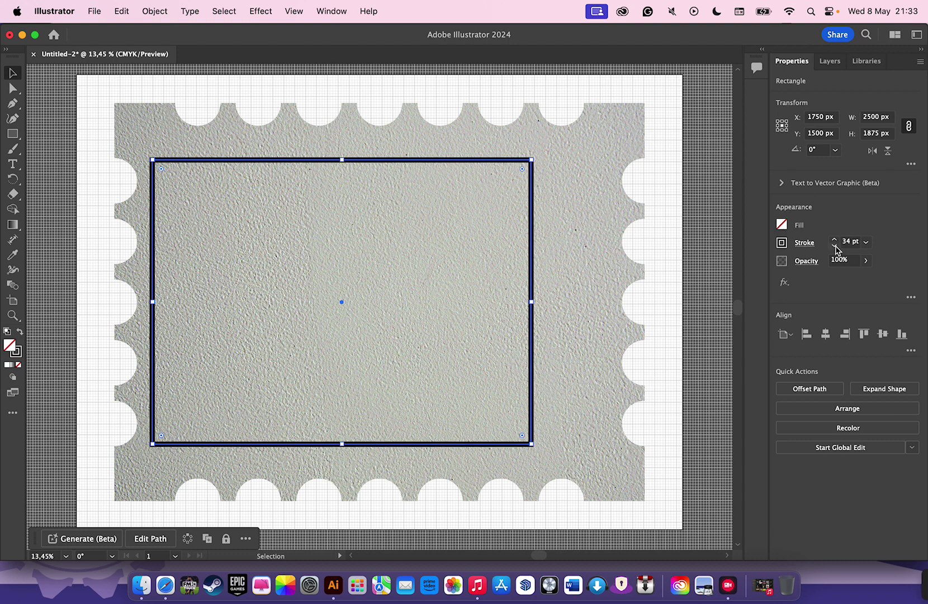
left_click(835, 246)
left_click(835, 246)
left_click(835, 247)
left_click(835, 246)
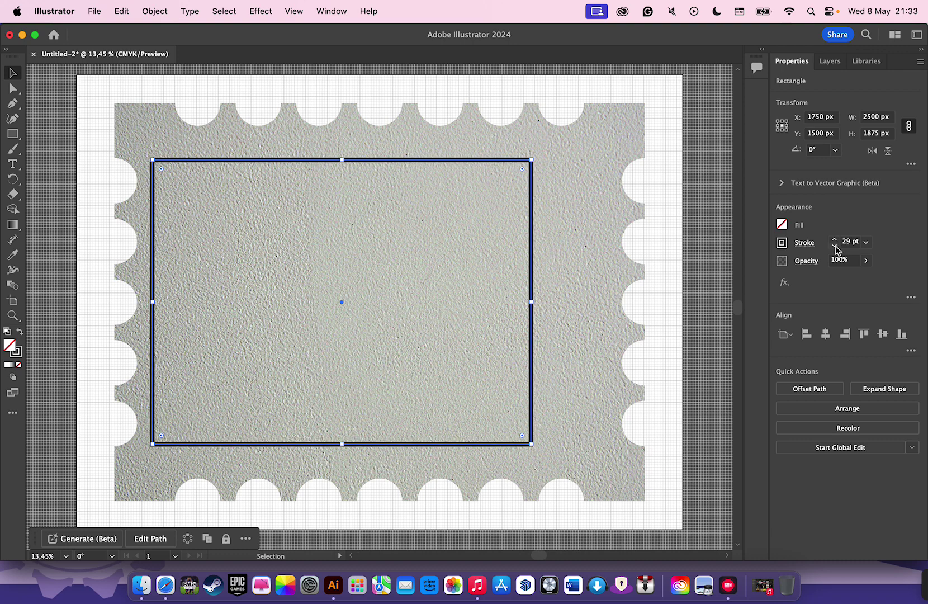
left_click(835, 239)
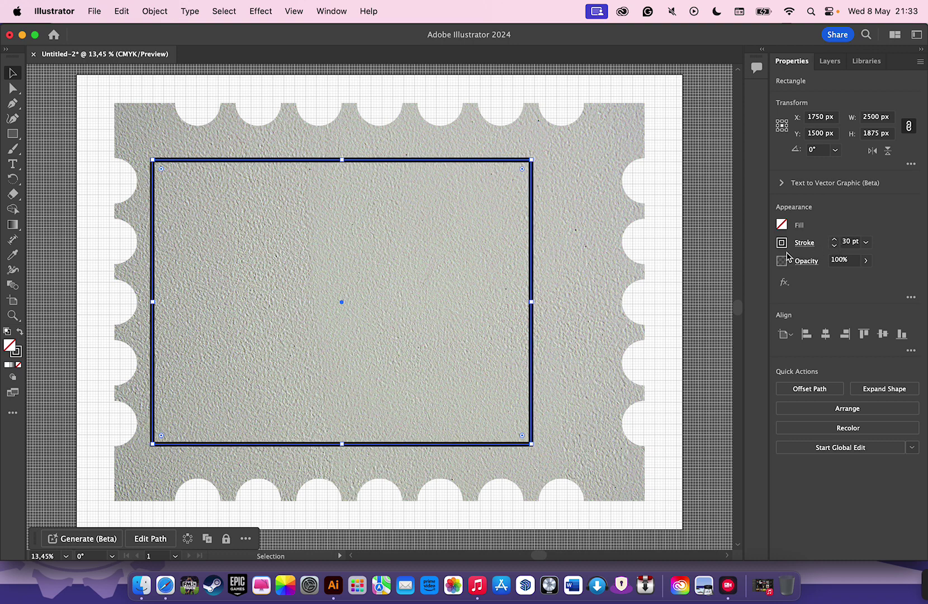
Apply the pinched width profile to the outline, then deselect the rectangle
left_click(804, 245)
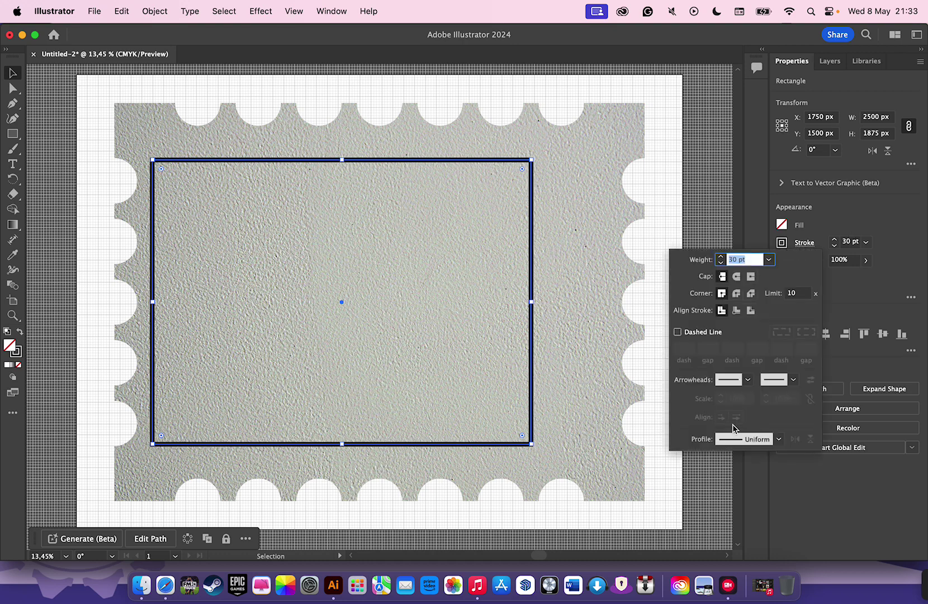
left_click(752, 440)
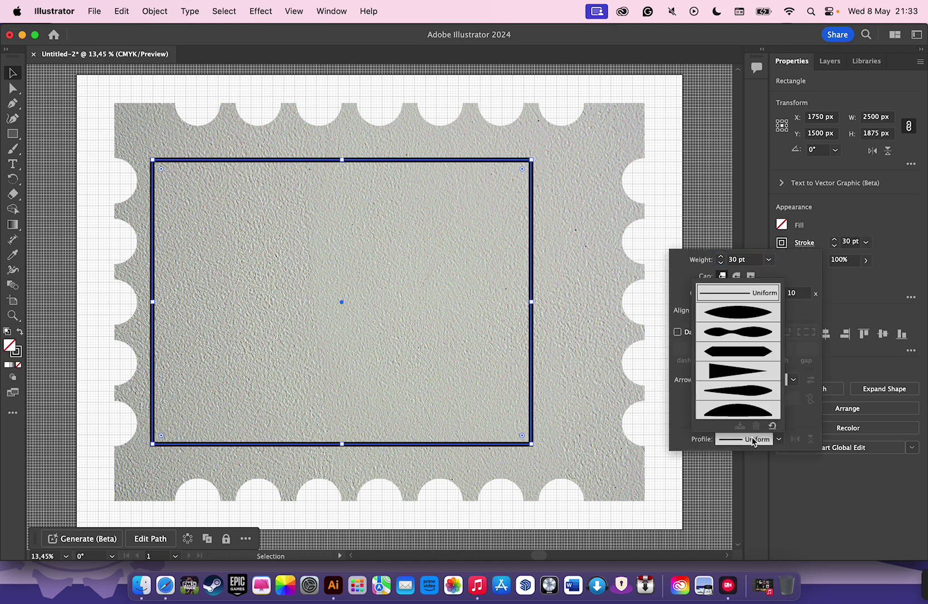
left_click(737, 333)
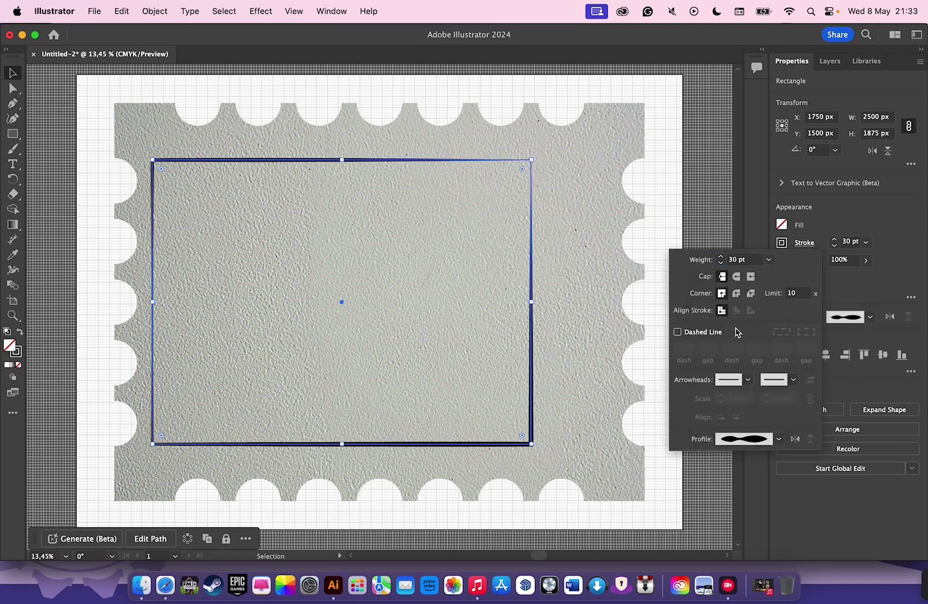
left_click(677, 154)
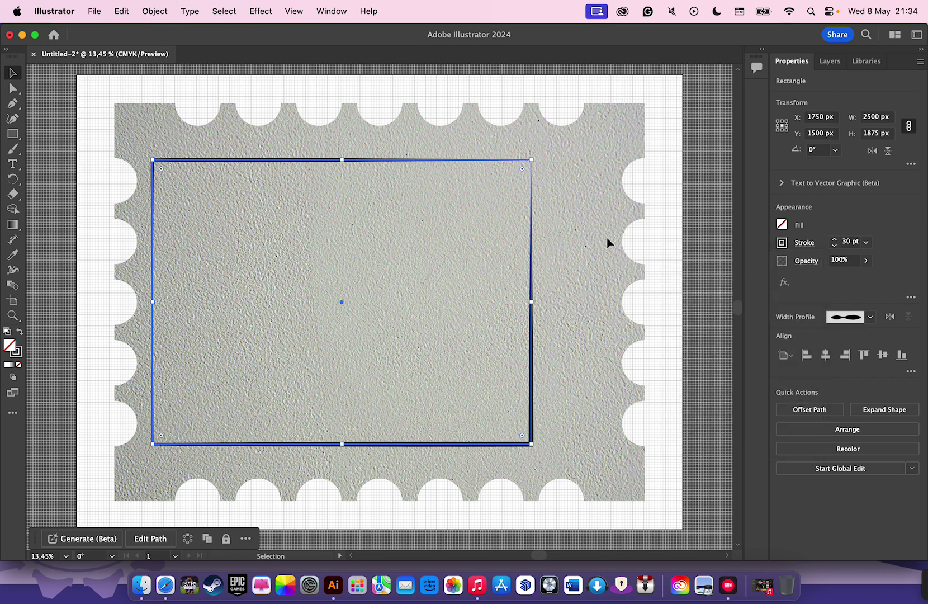
left_click(703, 231)
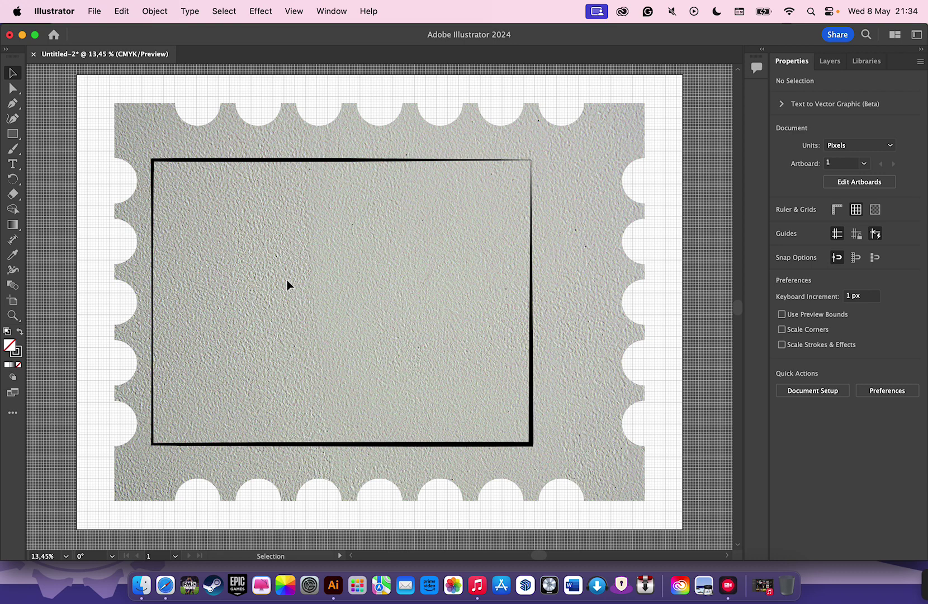
Place Paris.png from iCloud Drive's AI VECTORS ASSETS > Stamp Project > 1x folder onto the stamp
key("super")
key("super+shift+p")
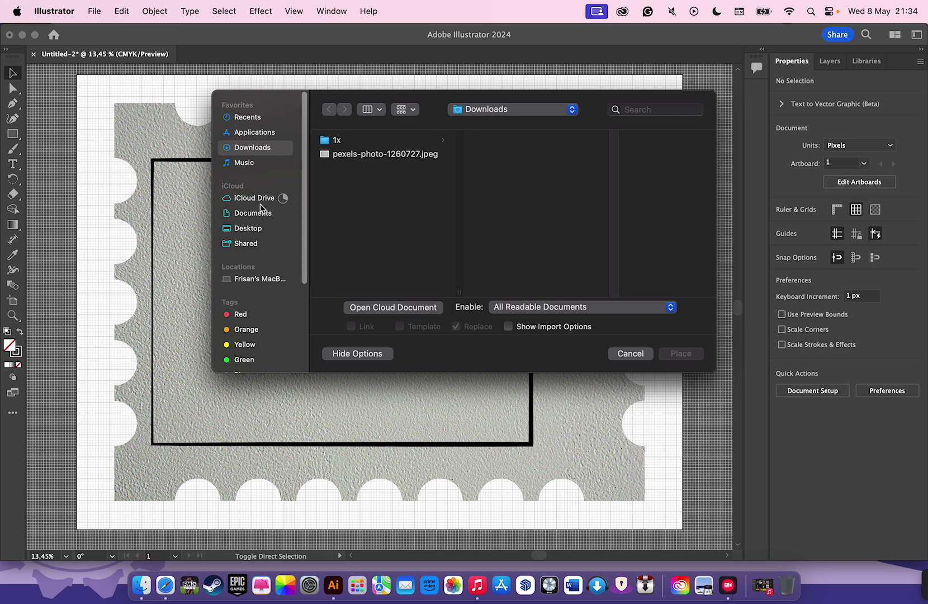
left_click(258, 198)
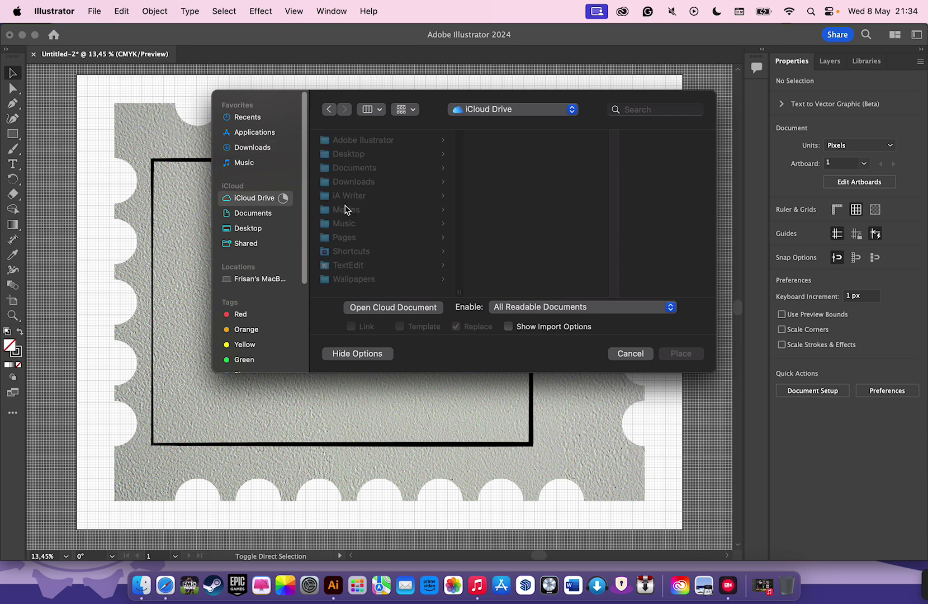
left_click(363, 140)
left_click(501, 154)
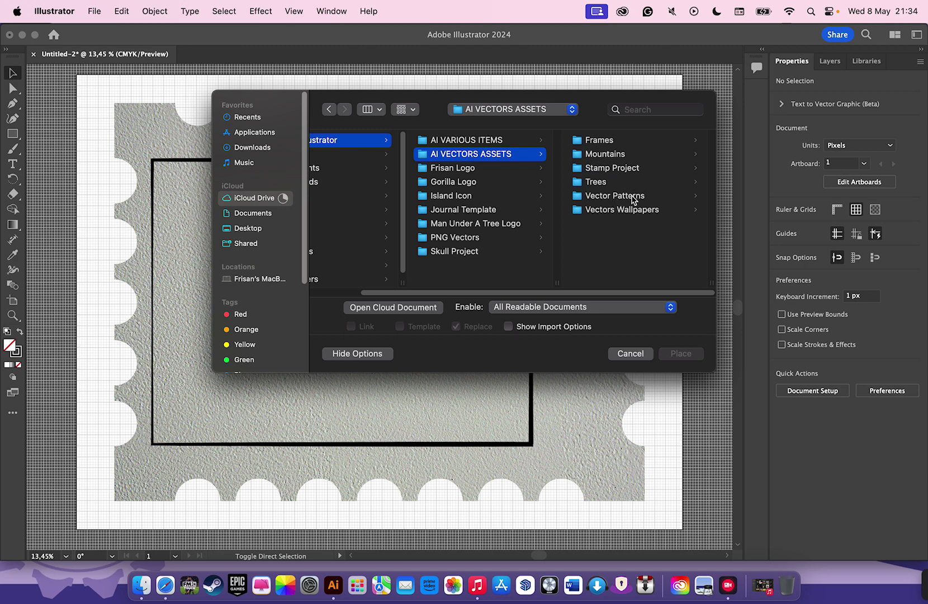
left_click(610, 168)
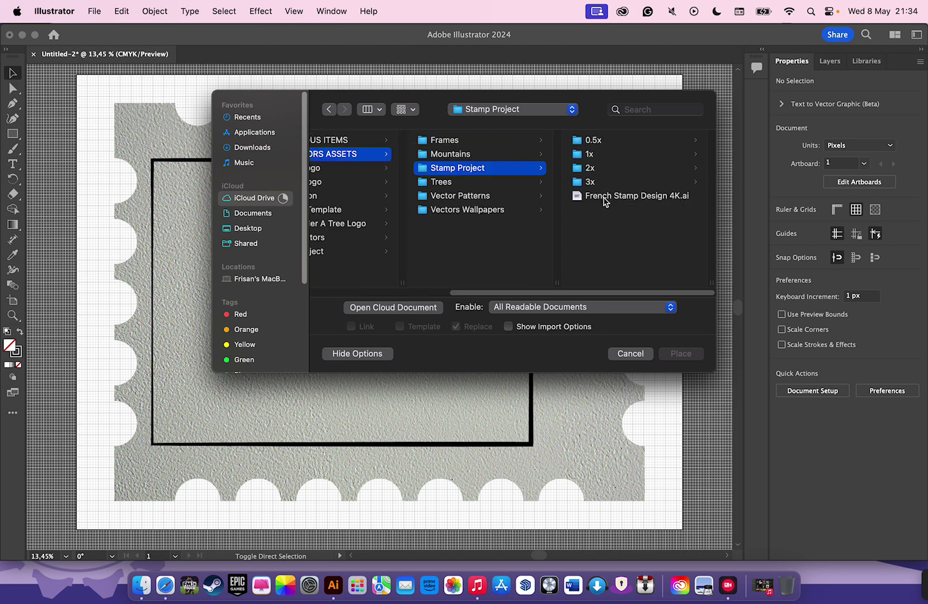
left_click(589, 155)
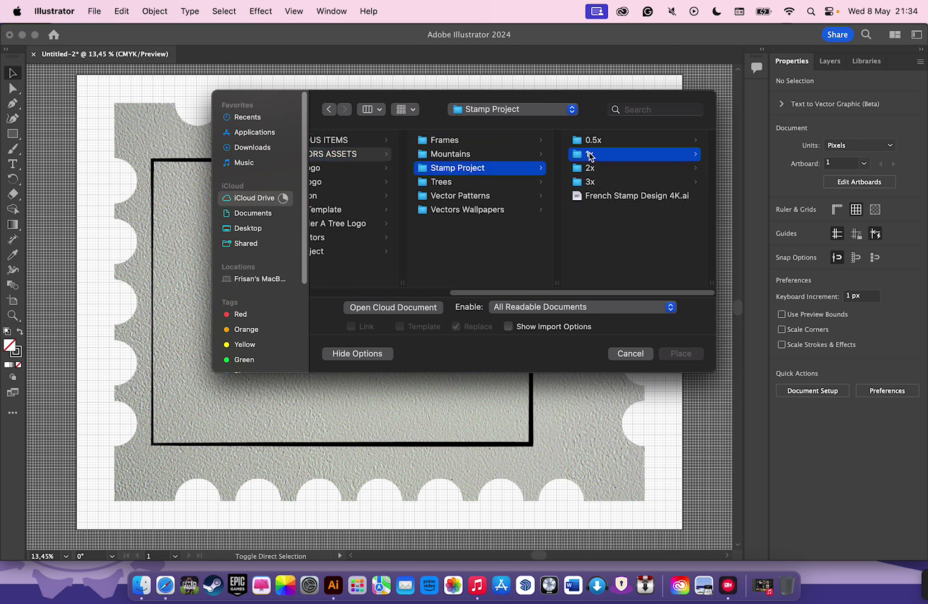
left_click(598, 159)
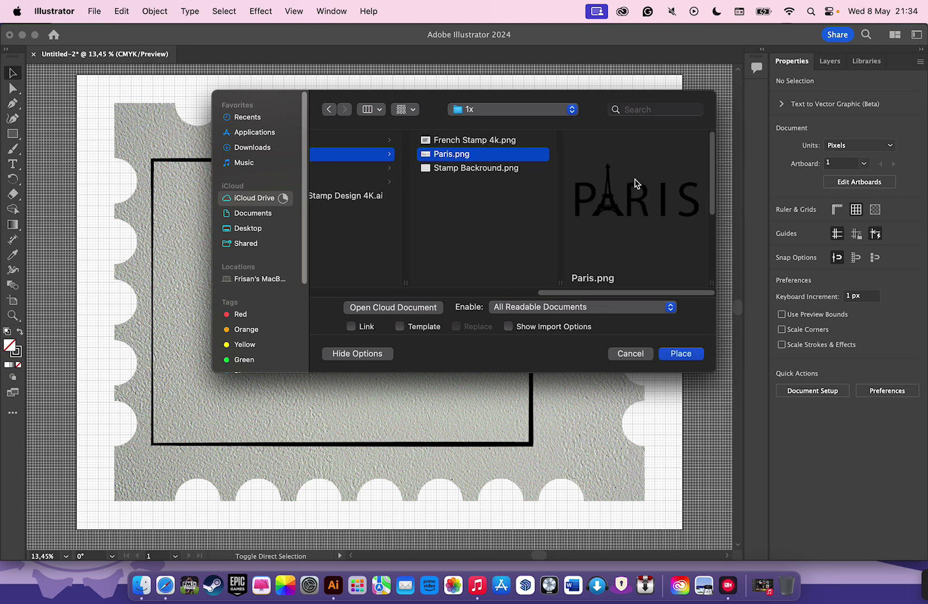
left_click(679, 353)
left_click(222, 309)
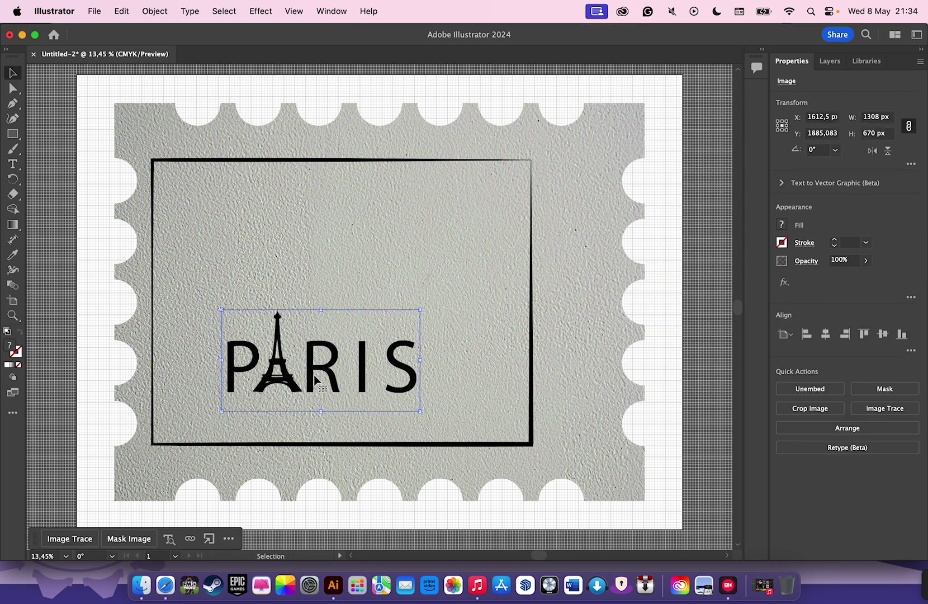
Move the PARIS lettering to the frame's lower-left corner (X 1154 px, Y 2176,75 px), showing the layers list
left_click_drag(313, 377, 244, 426)
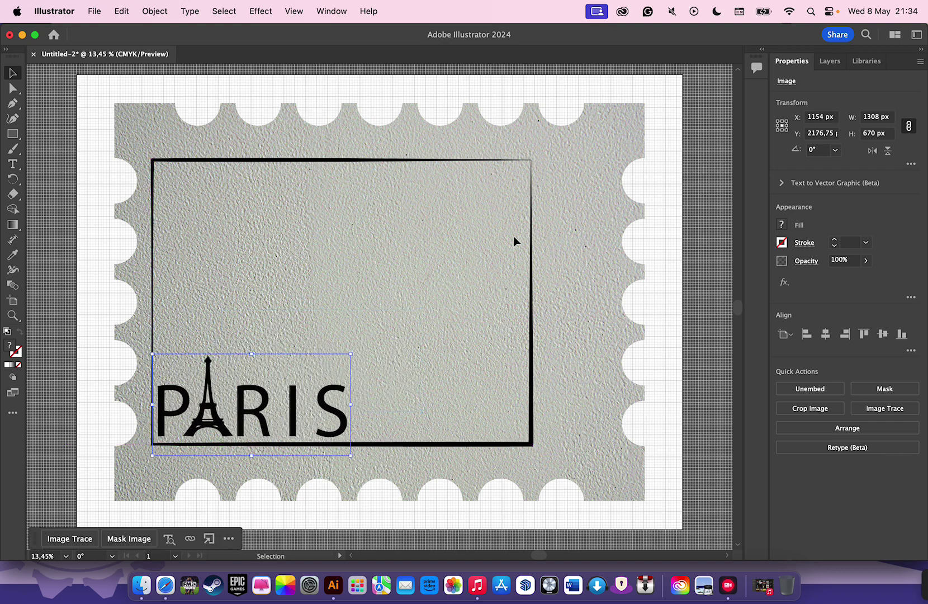
left_click(830, 61)
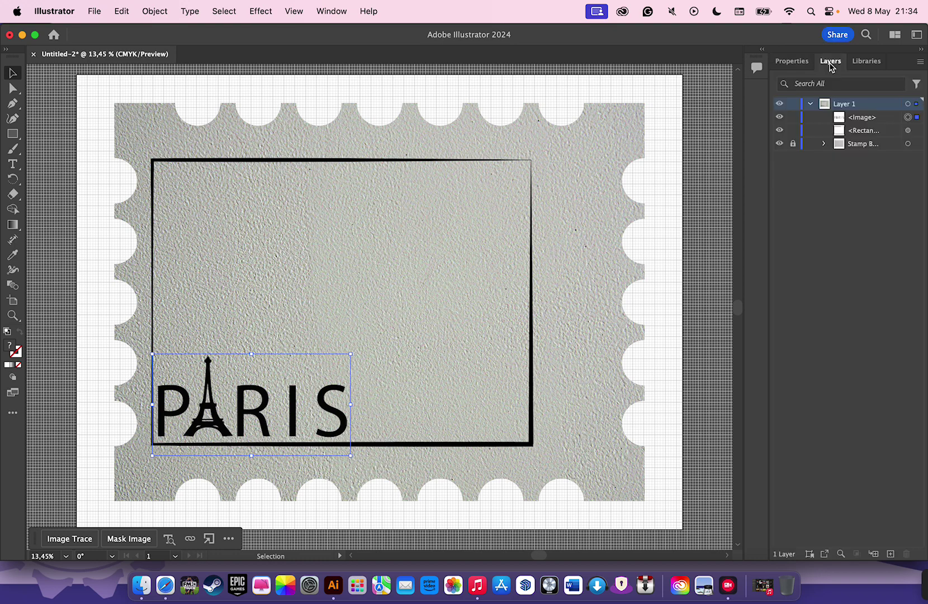
left_click(793, 143)
Select everything and group the PARIS lettering with the black frame
key("super+a")
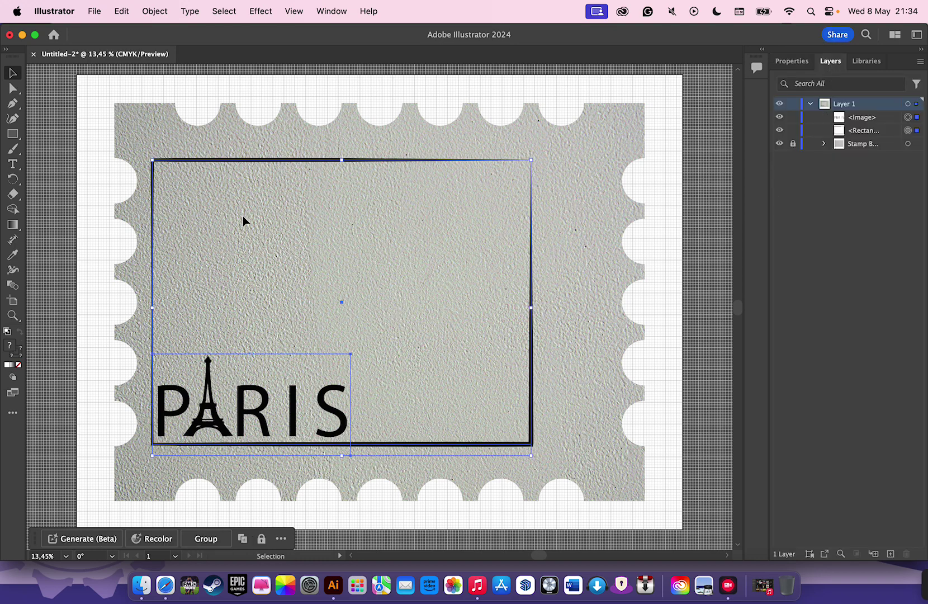
right_click(257, 161)
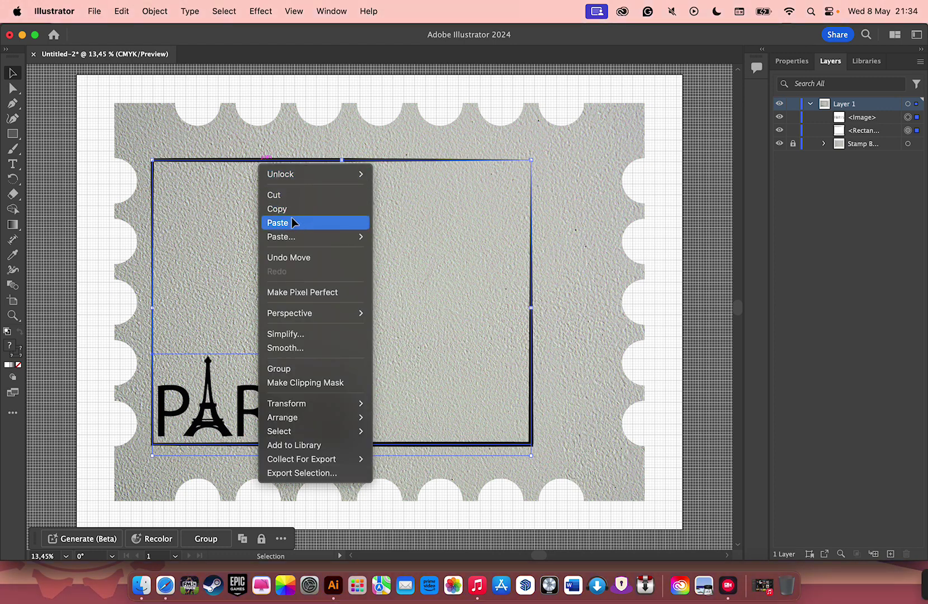
left_click(296, 368)
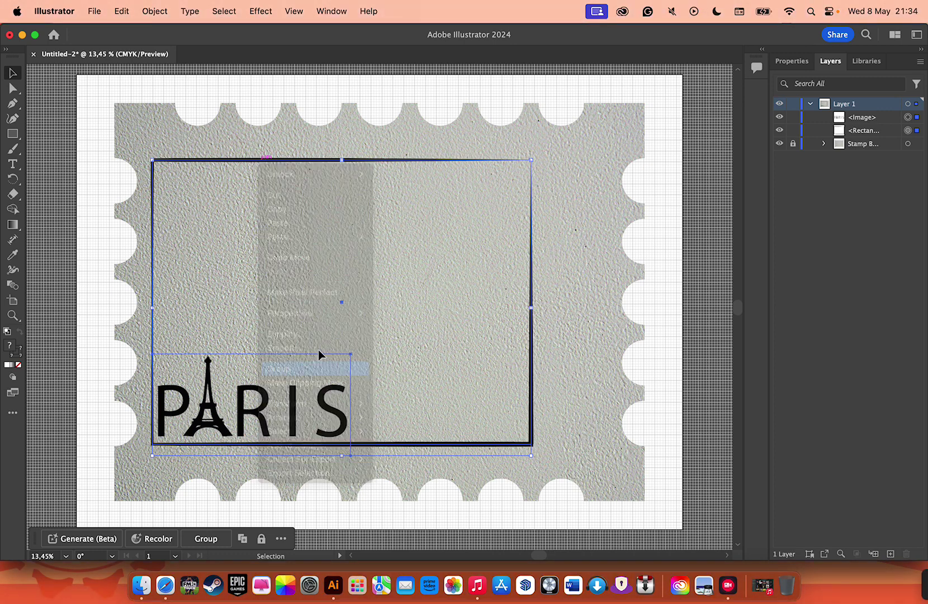
Name the new group 'Paris' in the Layers panel, then deselect it
left_click(864, 118)
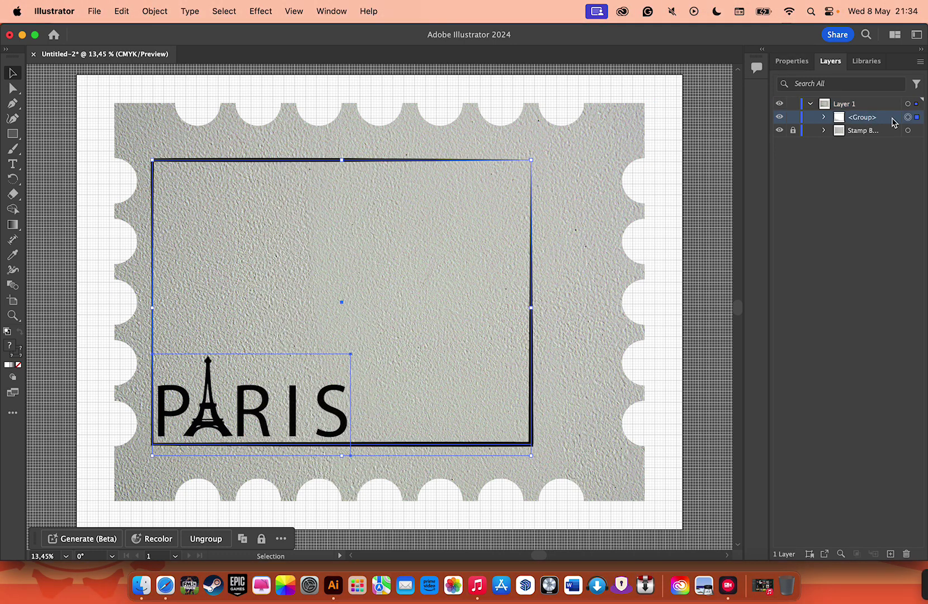
double_click(884, 118)
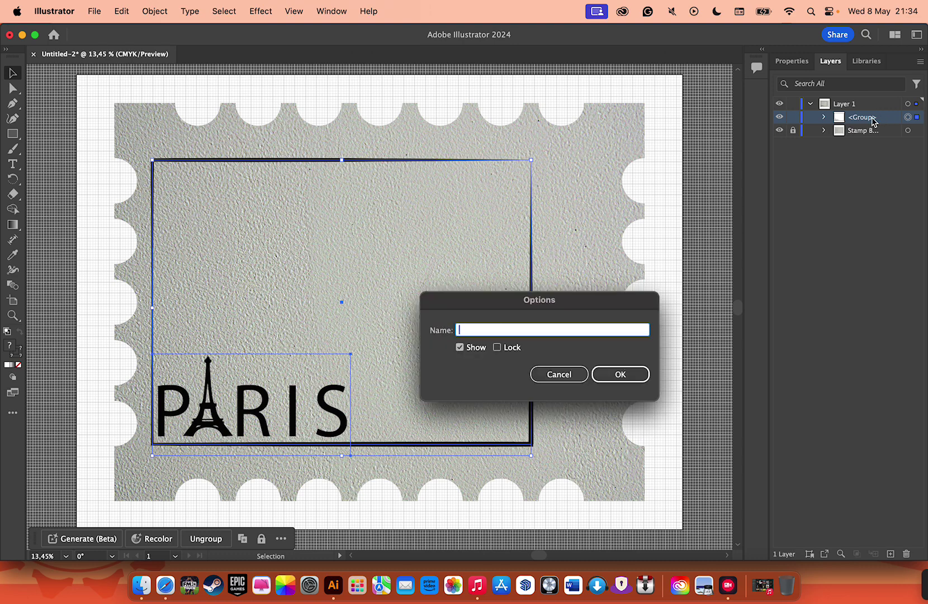
type("Paris")
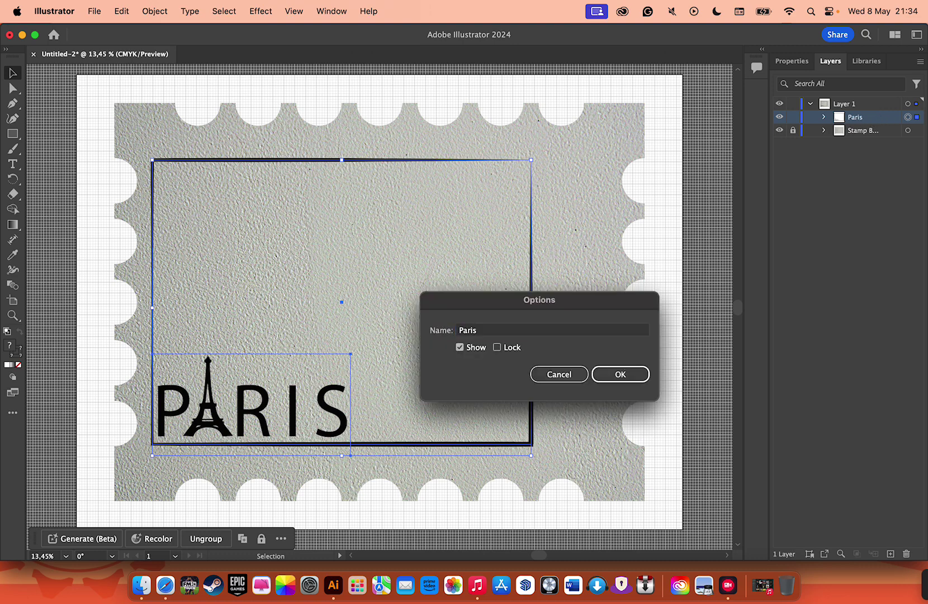
key("Return")
left_click(689, 211)
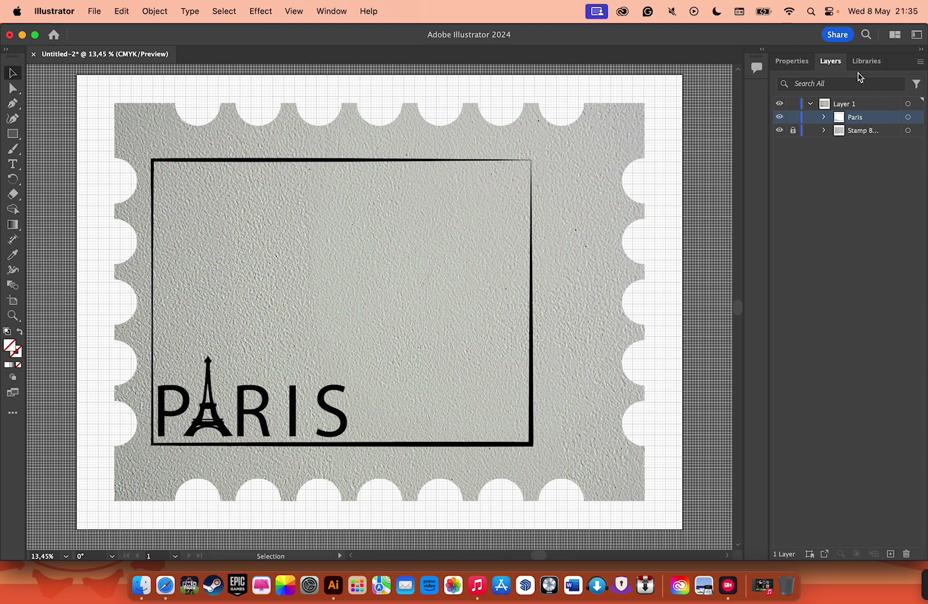
Lock the Paris layer, then undo a stray text area drawn on the stamp's right side
left_click(793, 117)
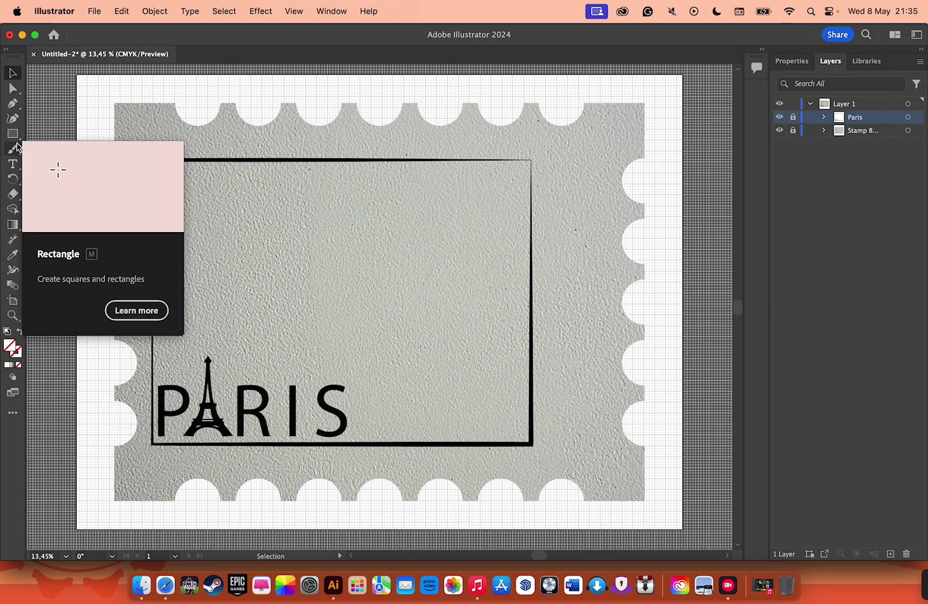
left_click(13, 164)
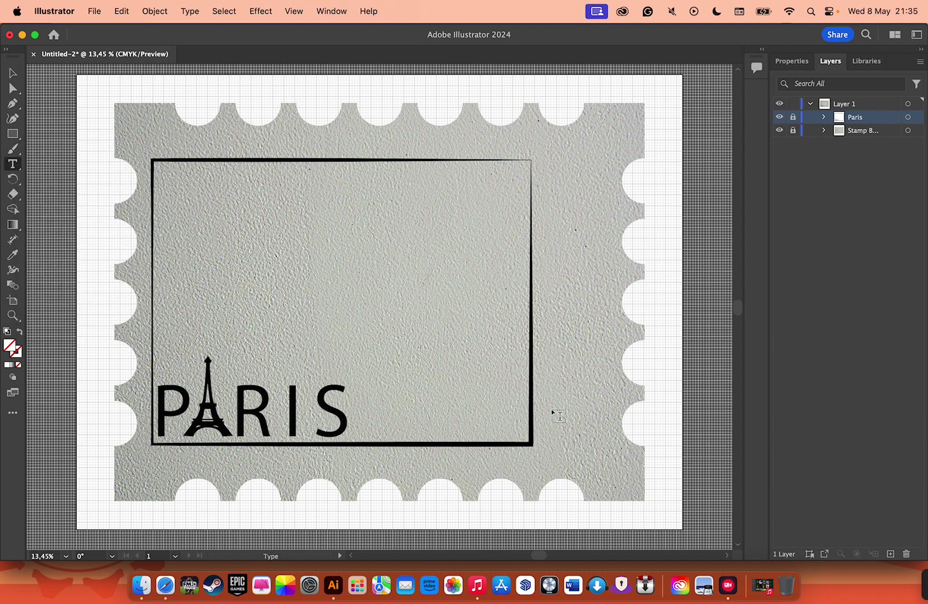
left_click_drag(551, 409, 633, 316)
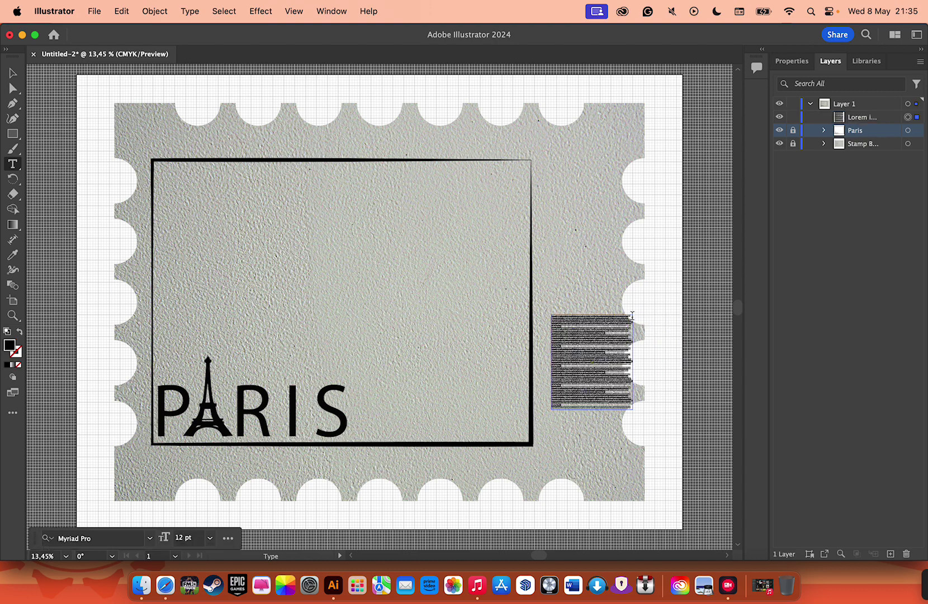
key("BackSpace")
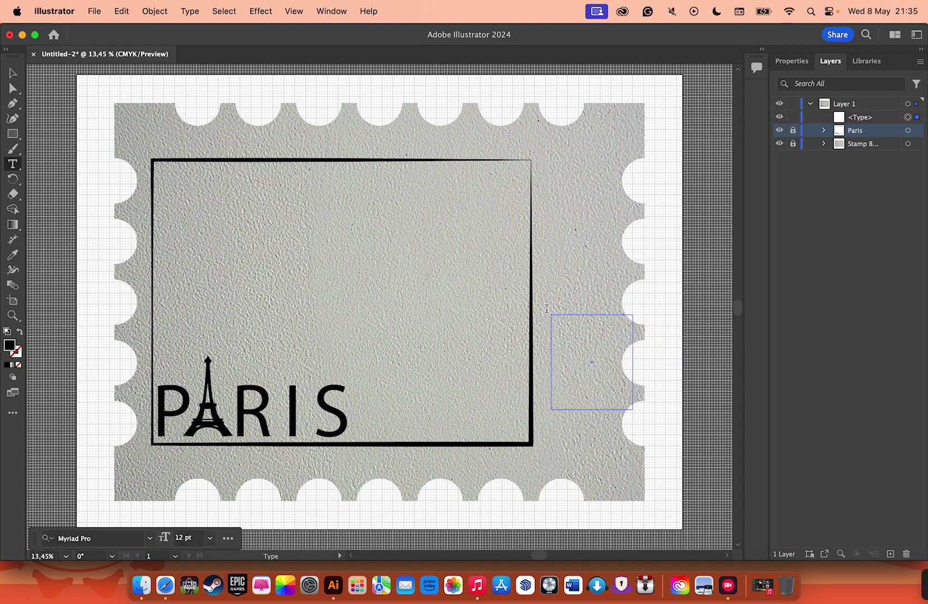
key("ctrl+z")
key("ctrl+z")
left_click(549, 306)
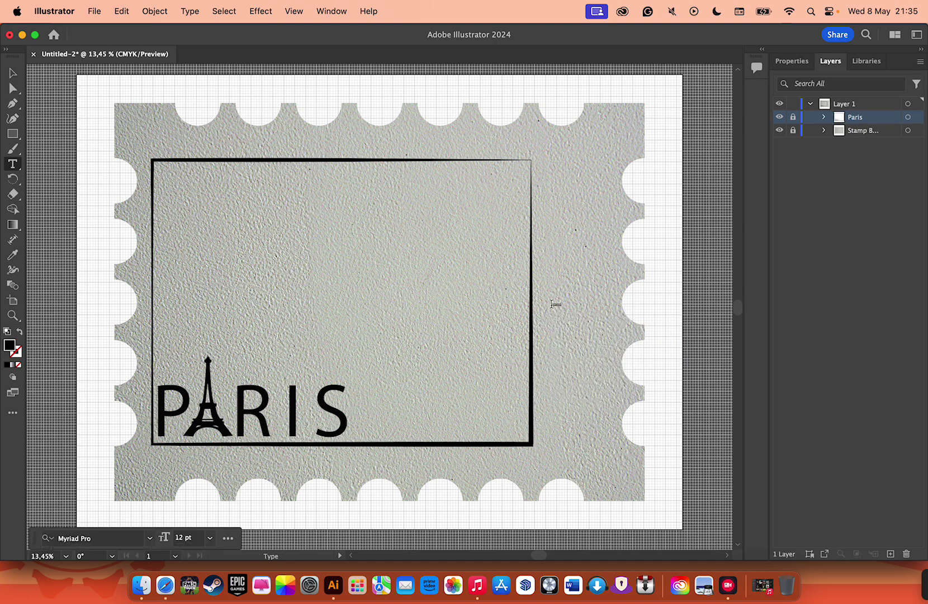
key("ctrl+z")
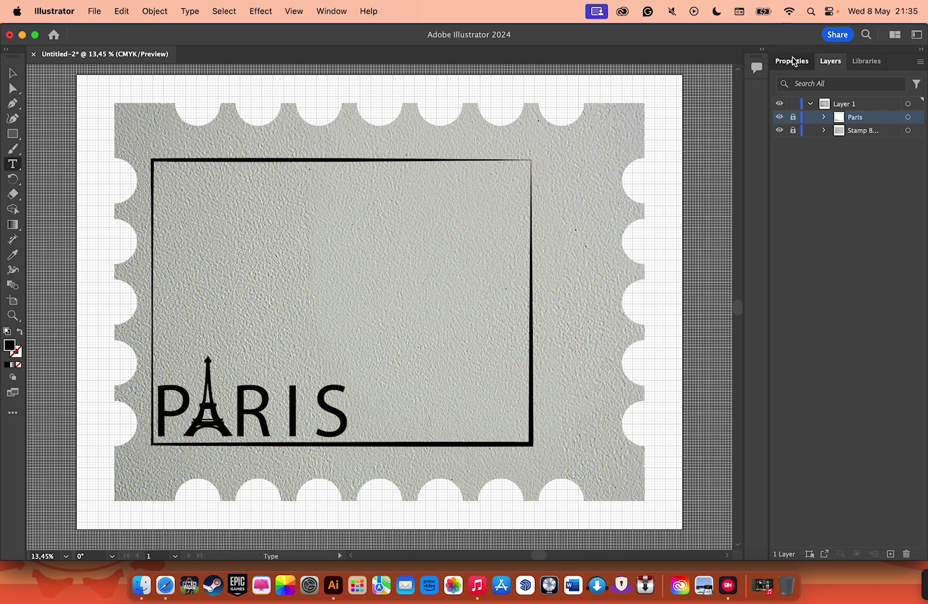
left_click(792, 60)
Place a new text point right of the frame and set its size to 150 pt
left_click(578, 310)
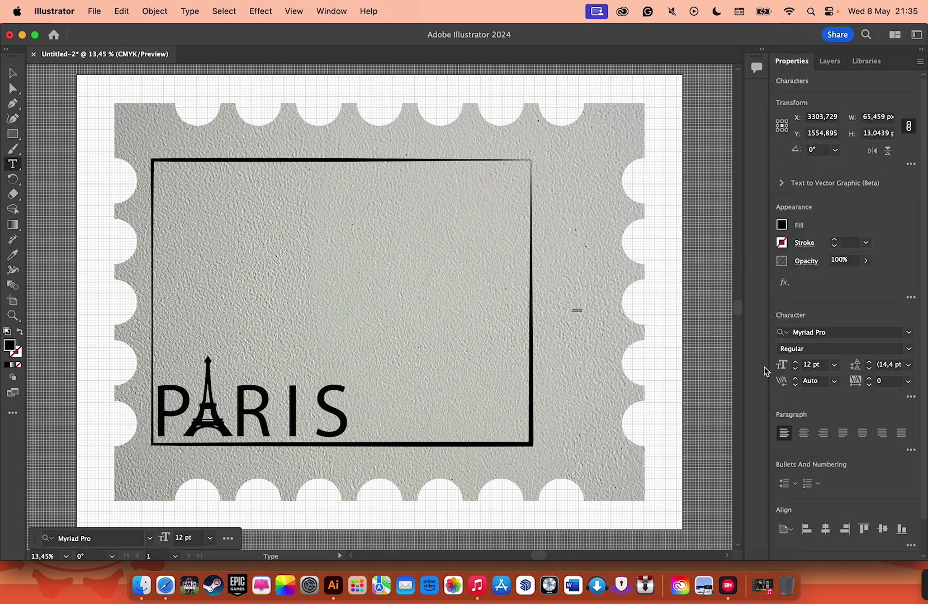
key("Escape")
left_click(594, 365)
left_click(797, 364)
left_click(797, 364)
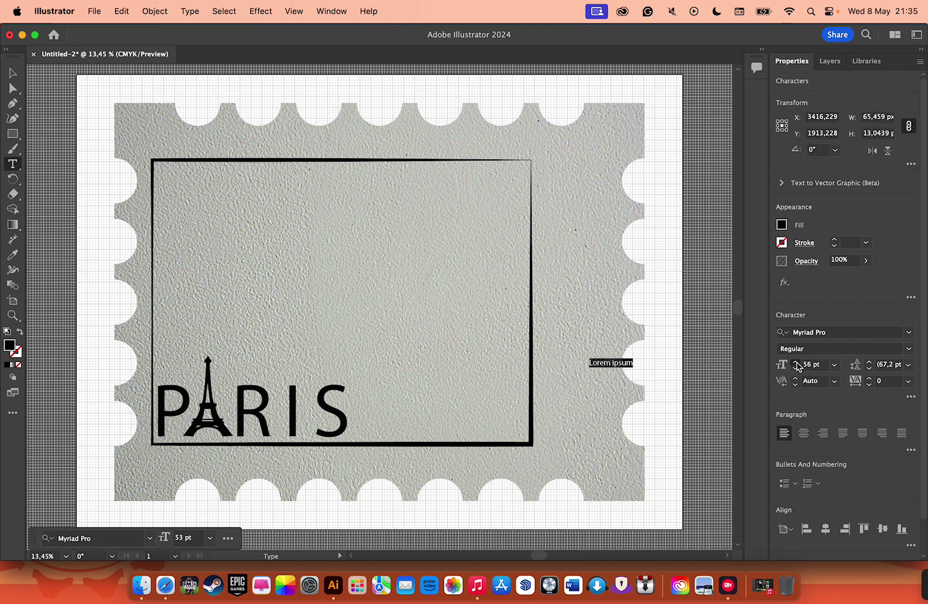
left_click(796, 364)
left_click(797, 364)
type("80")
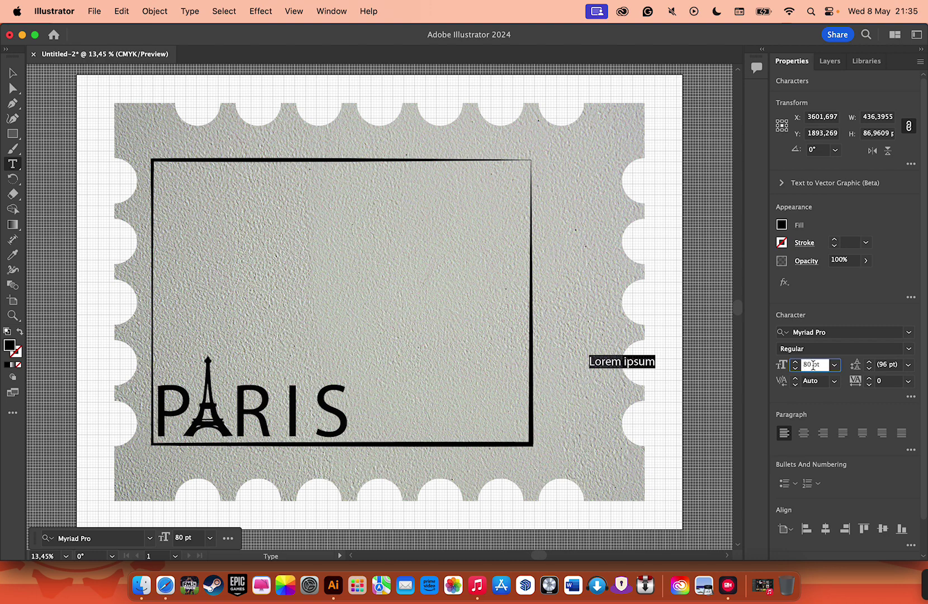
left_click_drag(814, 365, 784, 367)
type("15")
key("Return")
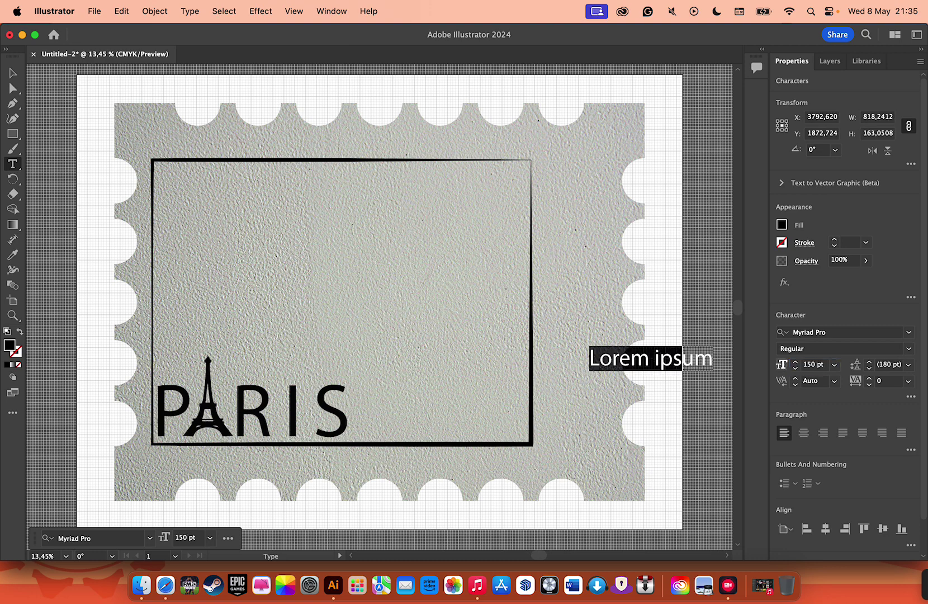
Type the 1 EURO label and enlarge it to 250 pt
key("BackSpace")
type("!")
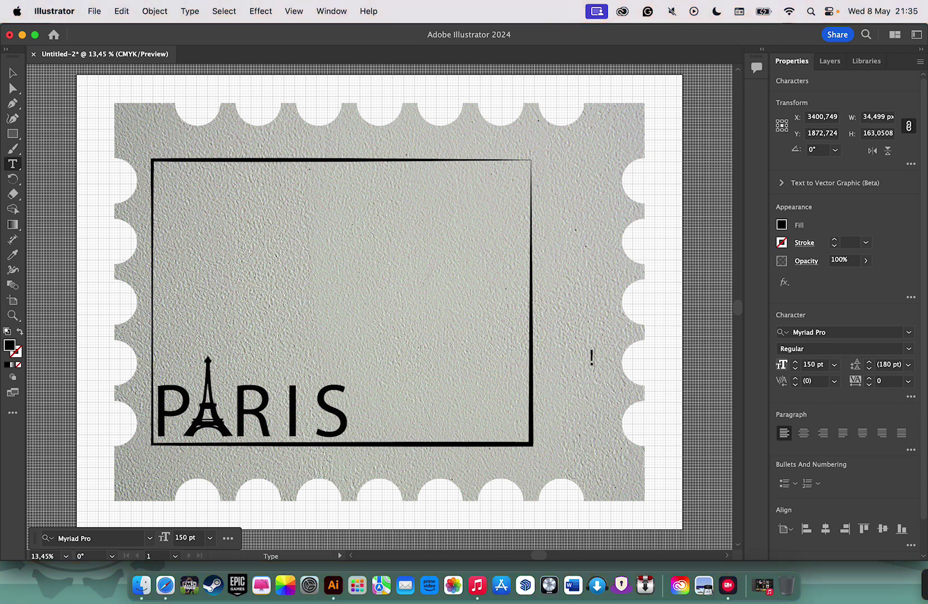
type(" E")
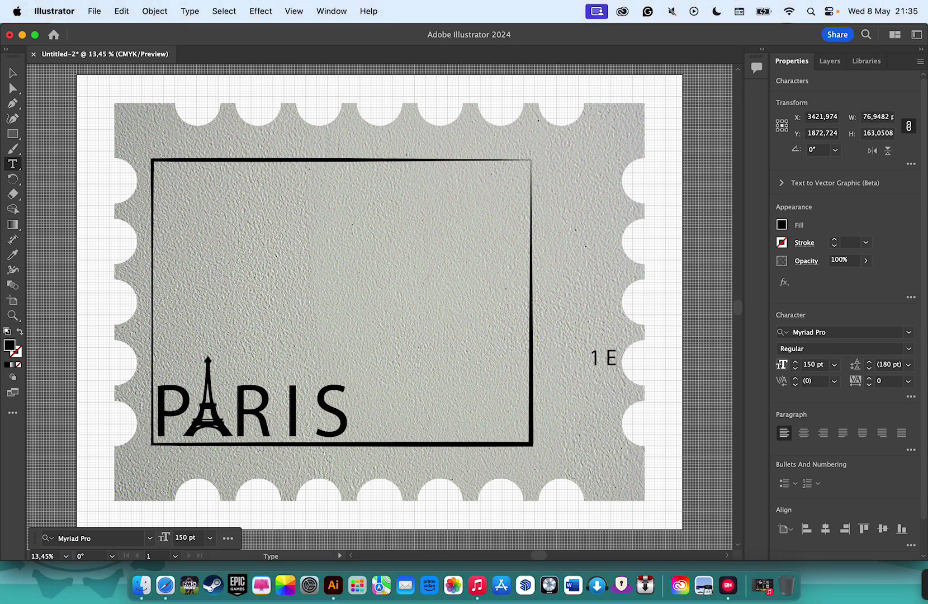
type("UR")
type("O")
key("super+a")
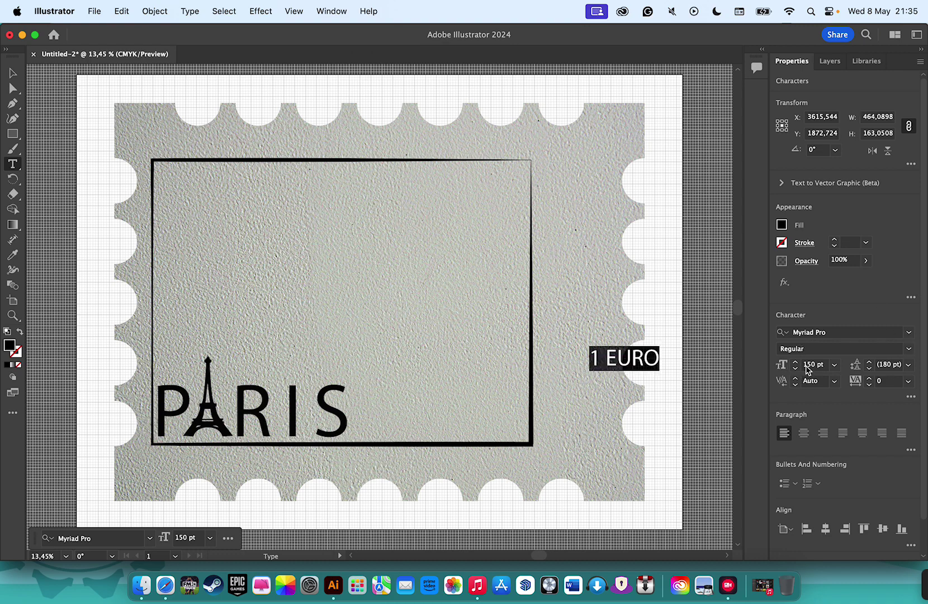
left_click(813, 364)
left_click_drag(813, 364, 768, 356)
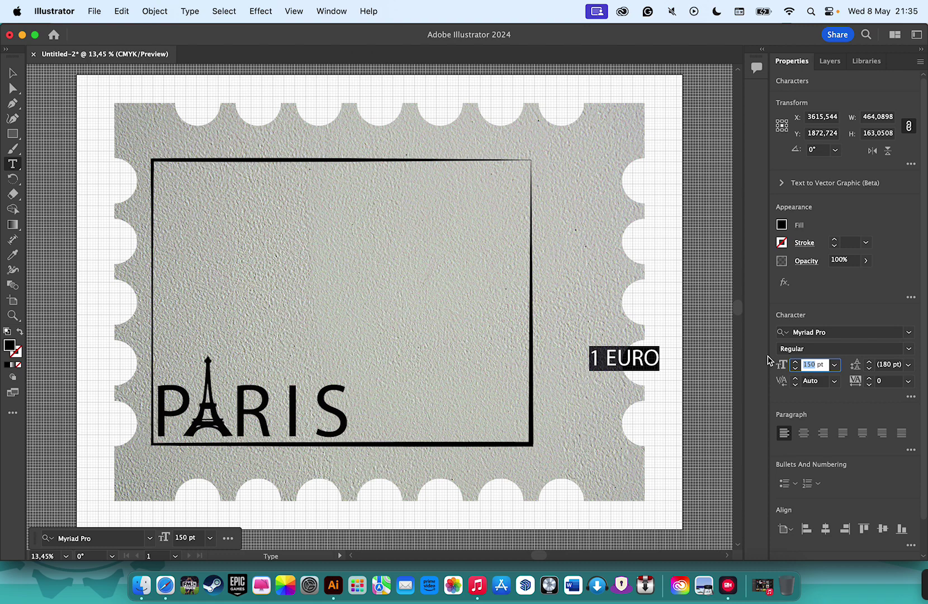
type("2")
key("Return")
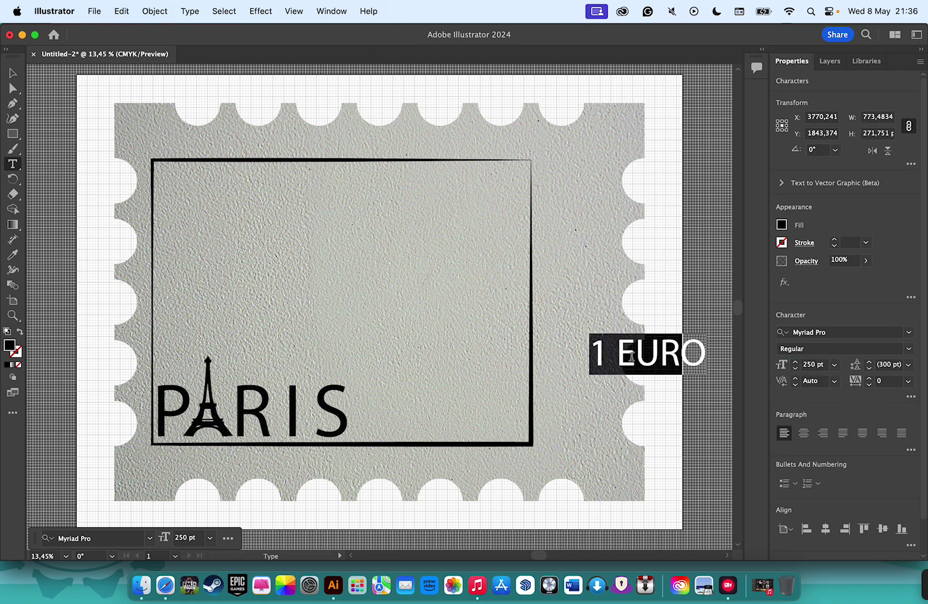
left_click(13, 73)
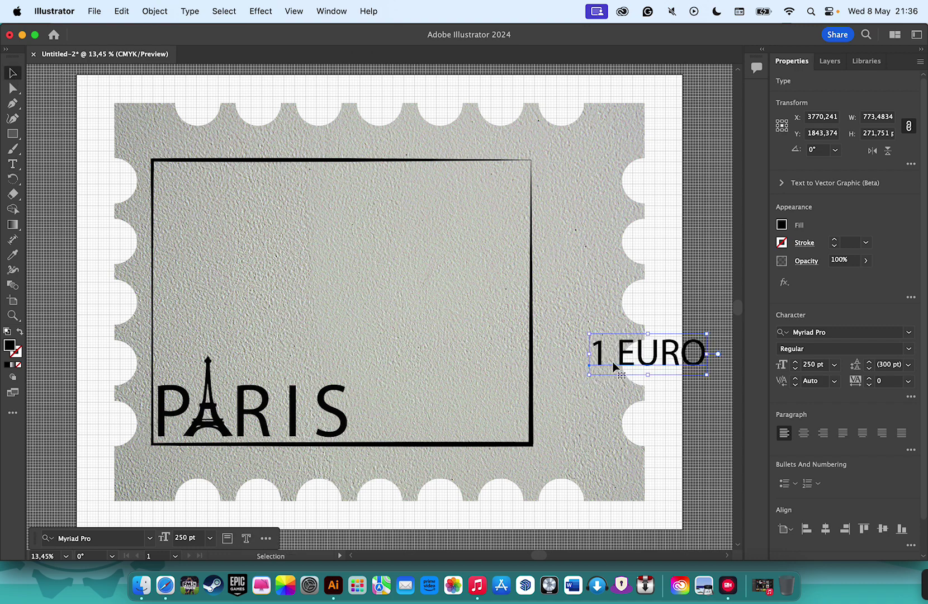
Undo the recent text changes and retype the label as 1 EURO
key("super+z")
key("super+z")
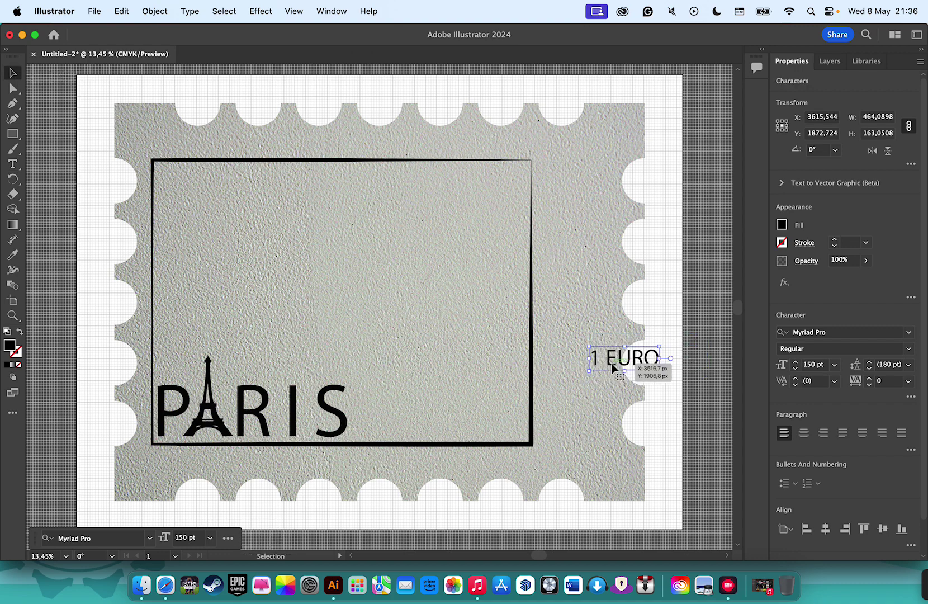
key("super+z")
key("super+z")
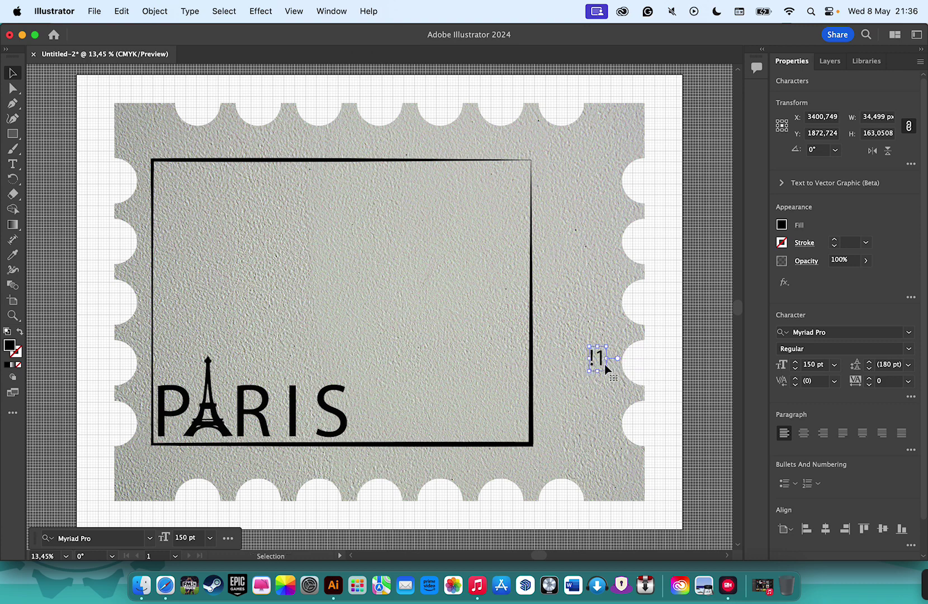
key("super+z")
key("super+z")
key("super+z")
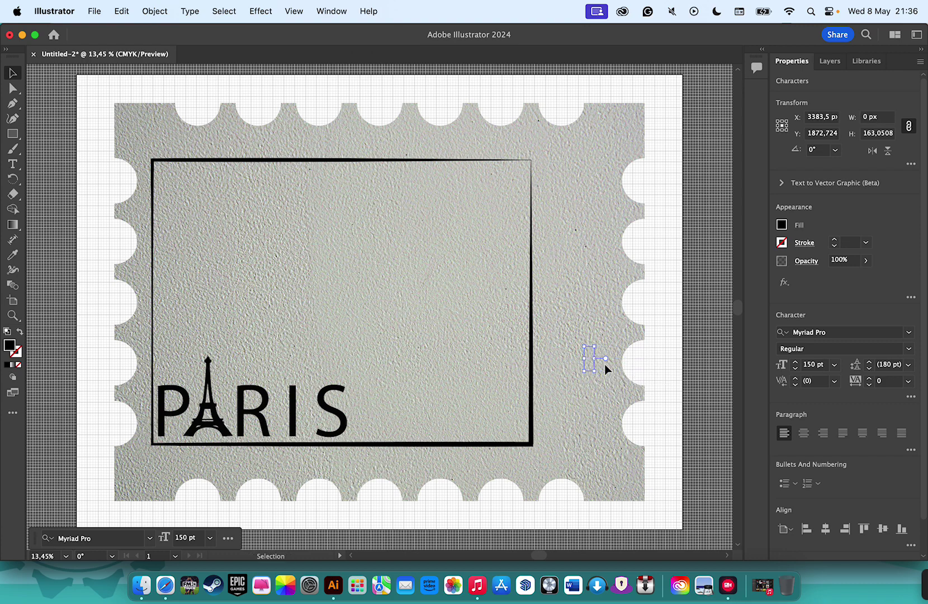
key("super+z")
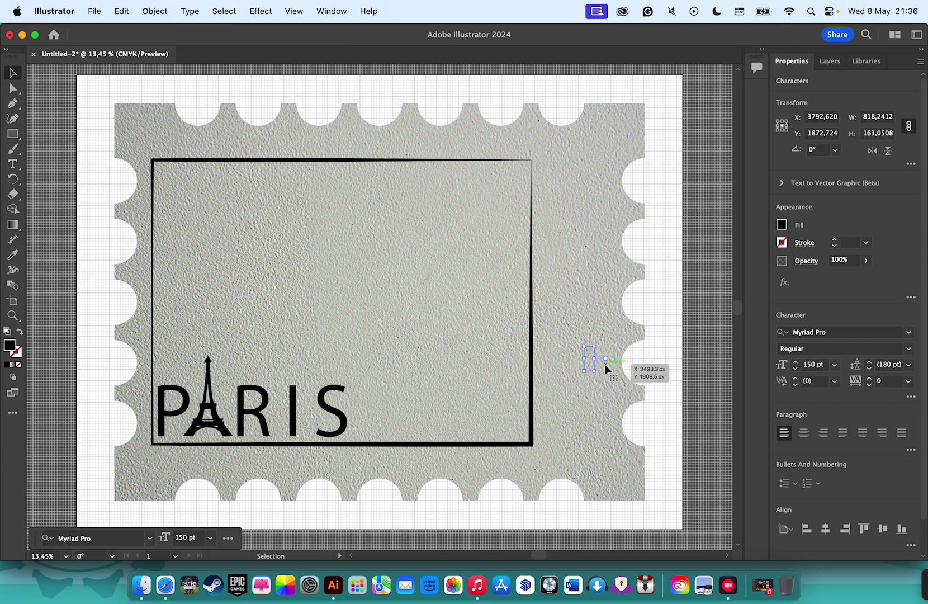
type("1E")
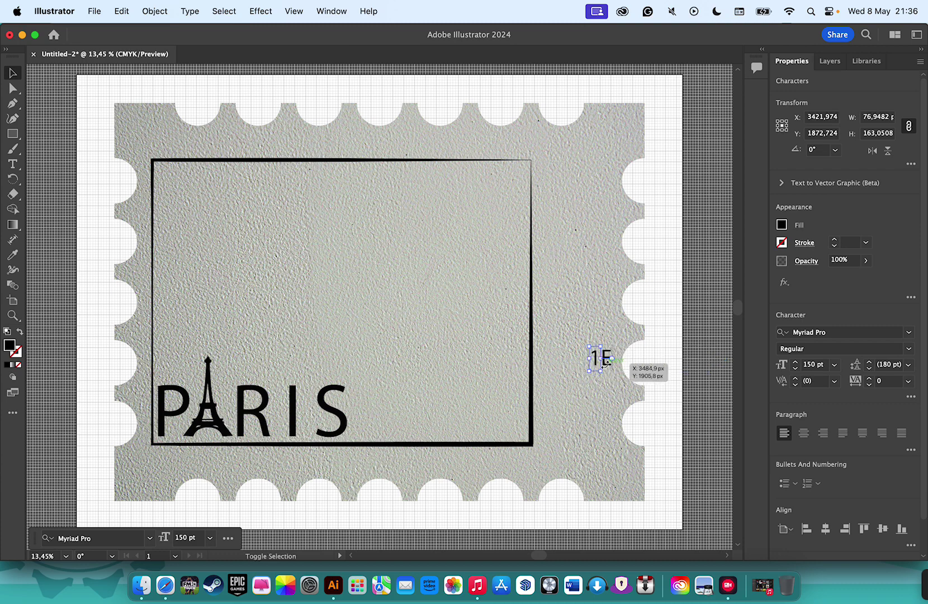
key("BackSpace")
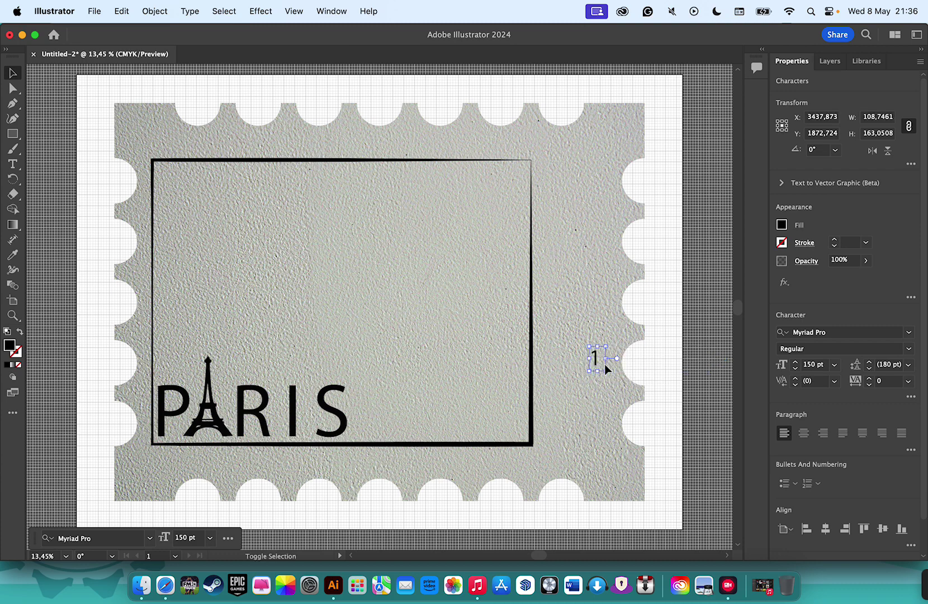
type(" EURO")
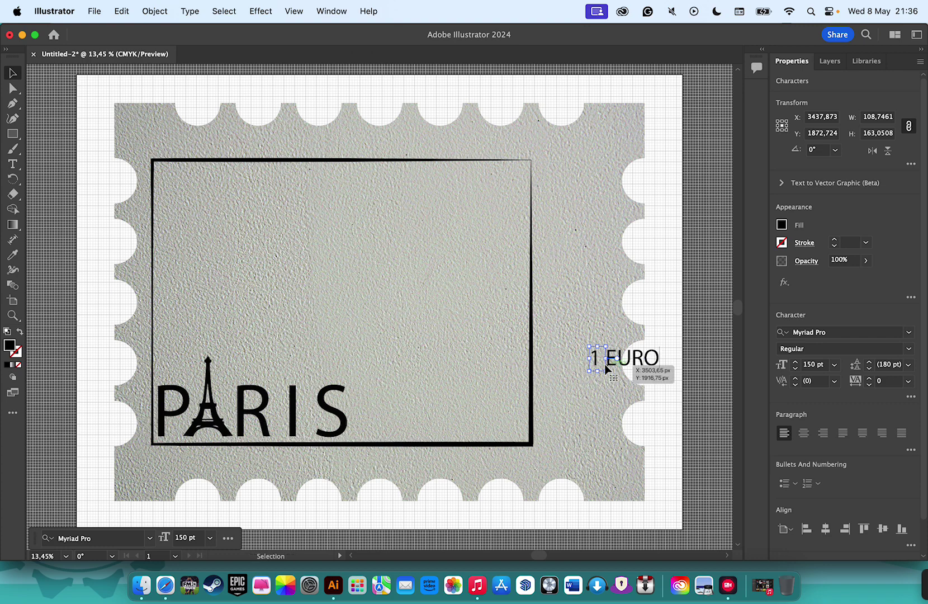
Select all the 1 EURO text and set its font size to 200 pt
key("super+a")
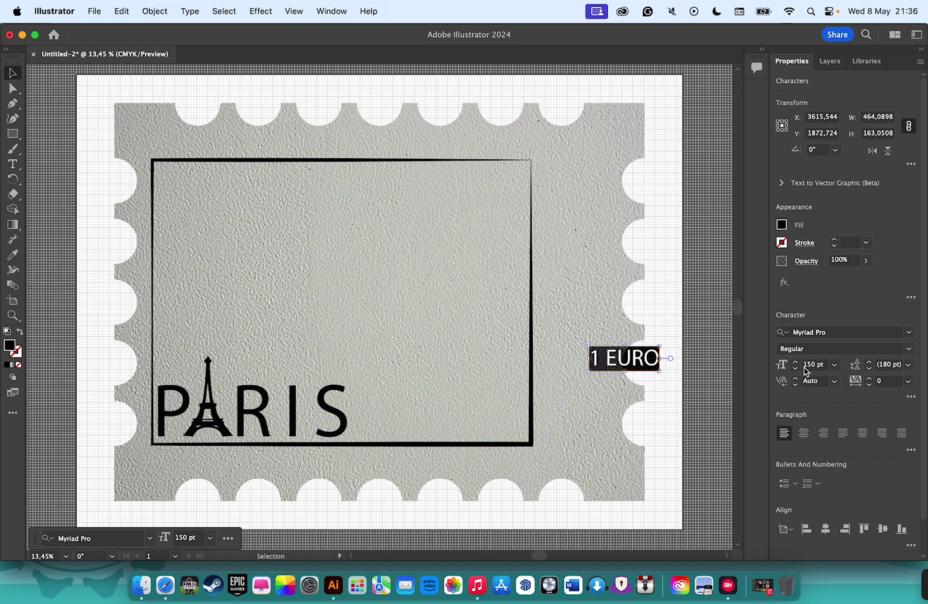
left_click(811, 365)
double_click(811, 364)
type("20")
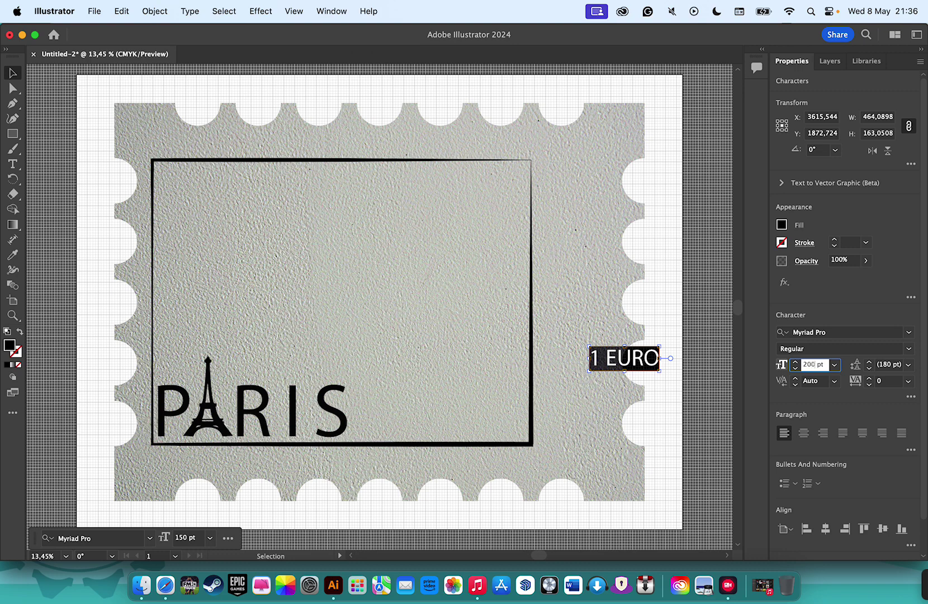
key("Return")
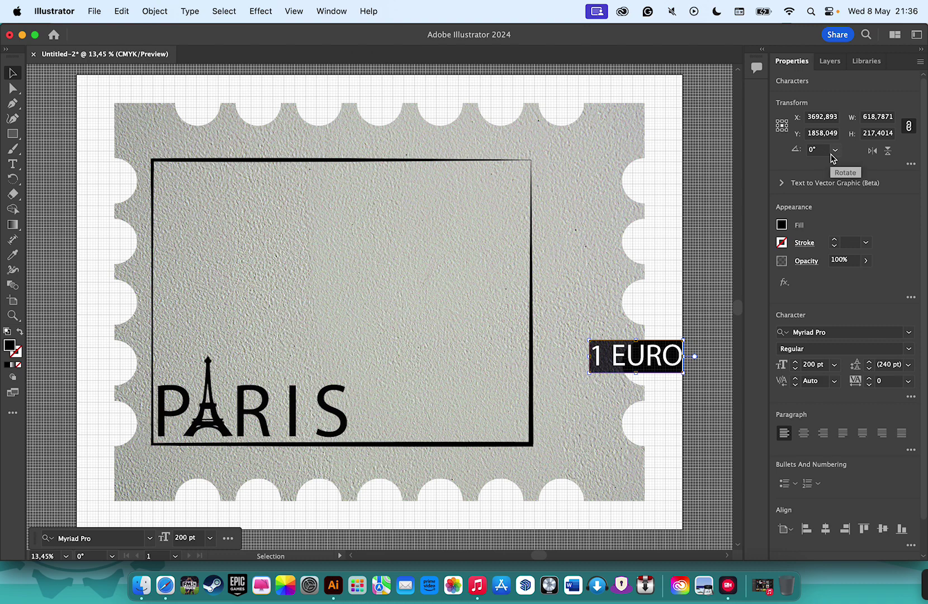
Rotate the 1 EURO text 90° and move it beside the frame's right edge
left_click(833, 151)
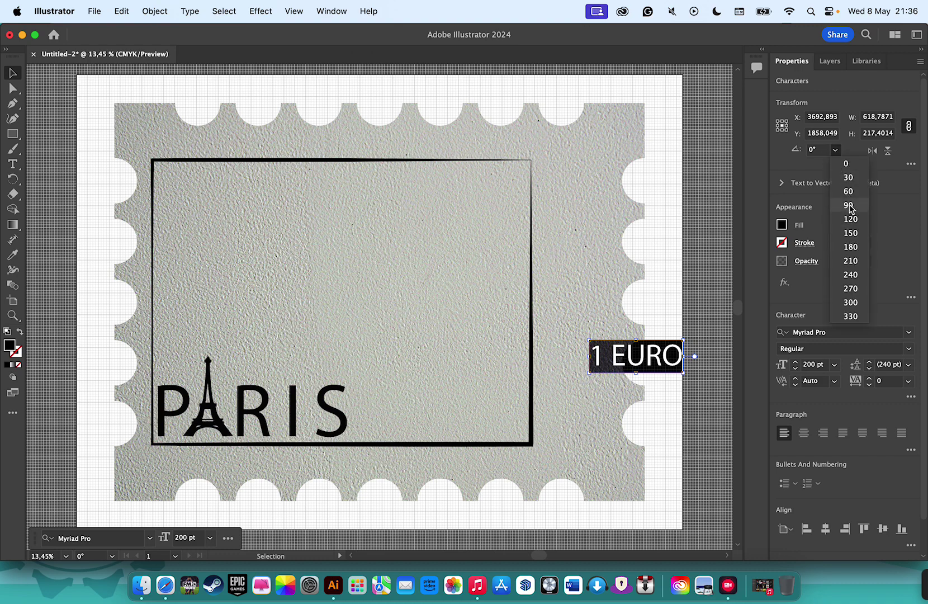
left_click(849, 205)
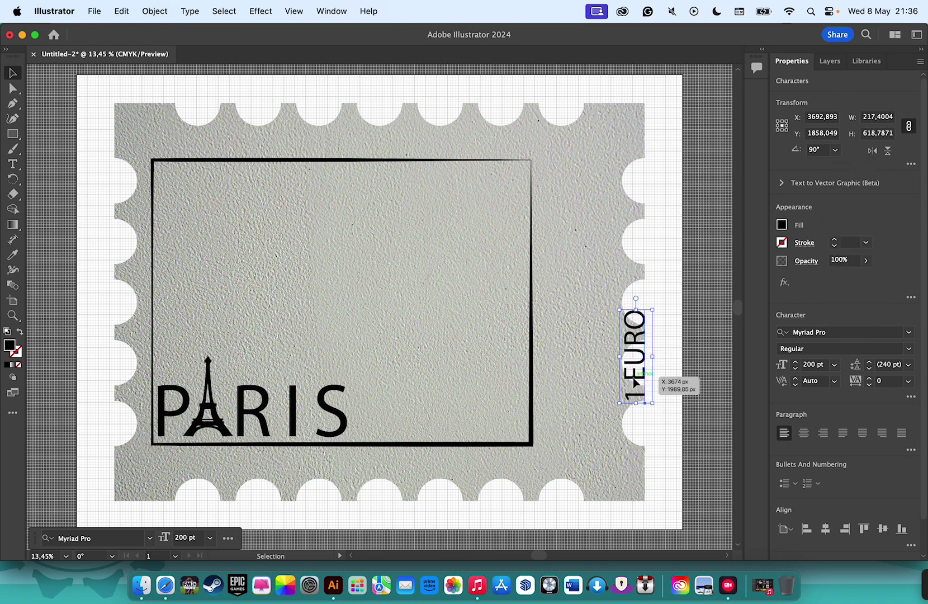
left_click_drag(635, 383, 549, 430)
scroll(549, 428, "down", 3)
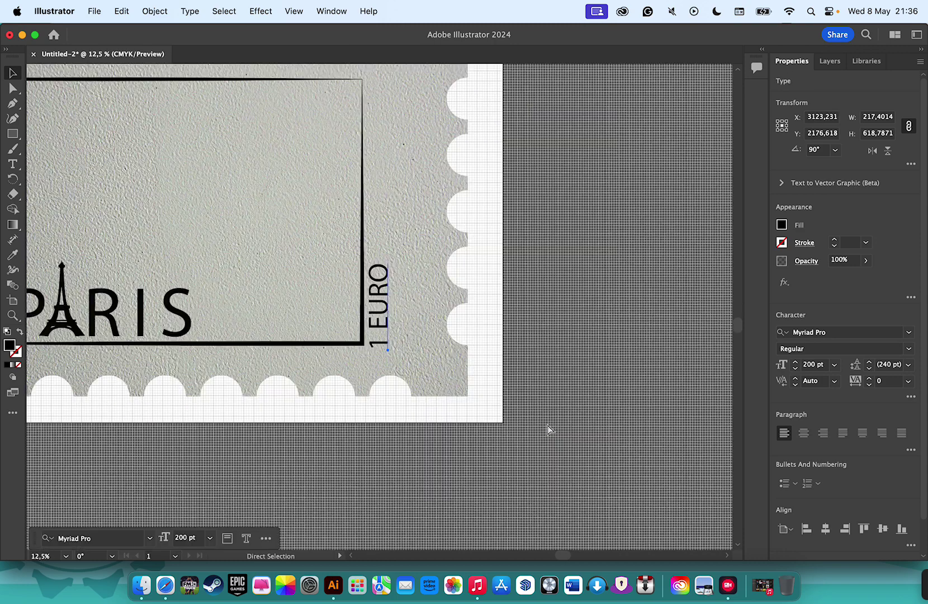
scroll(548, 428, "up", 3)
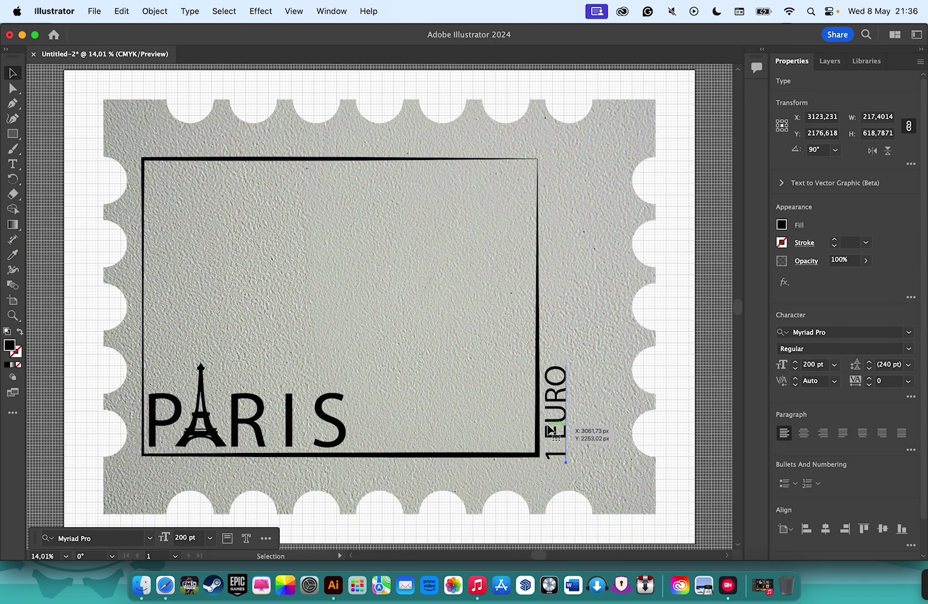
left_click(552, 437)
left_click_drag(549, 449, 550, 436)
Deselect the text and lock the 1 EURO layer in the Layers panel
left_click(618, 391)
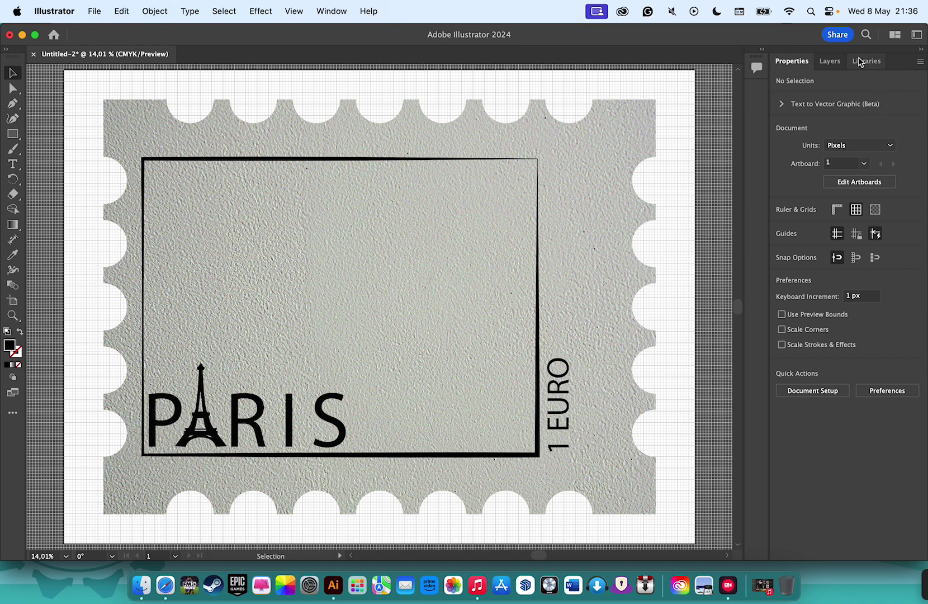
left_click(831, 61)
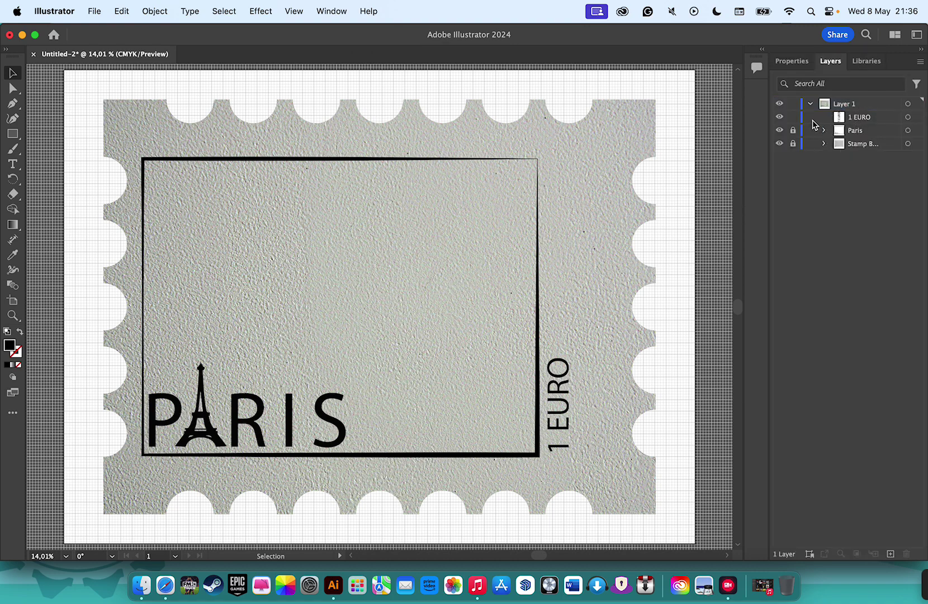
left_click(793, 117)
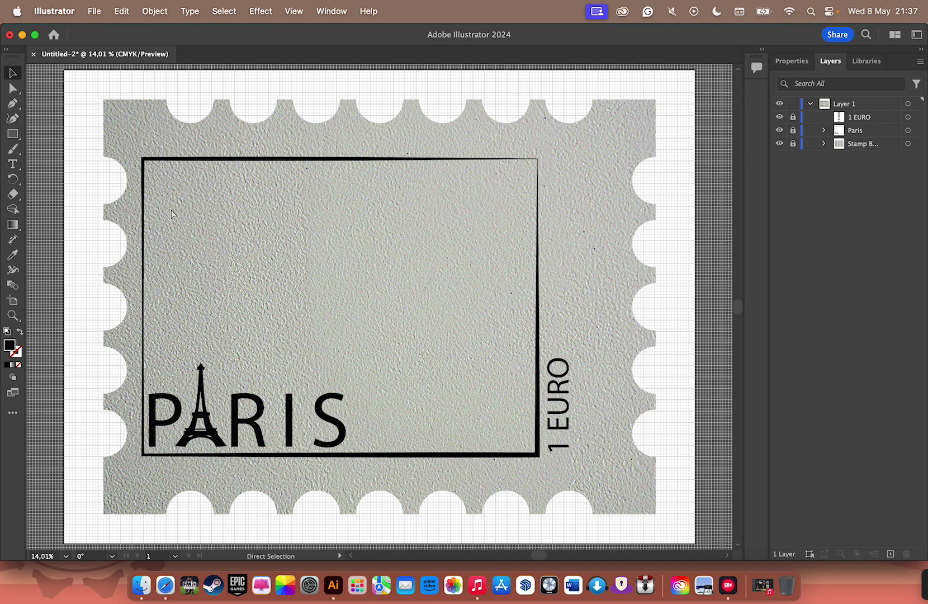
key("super+Tab")
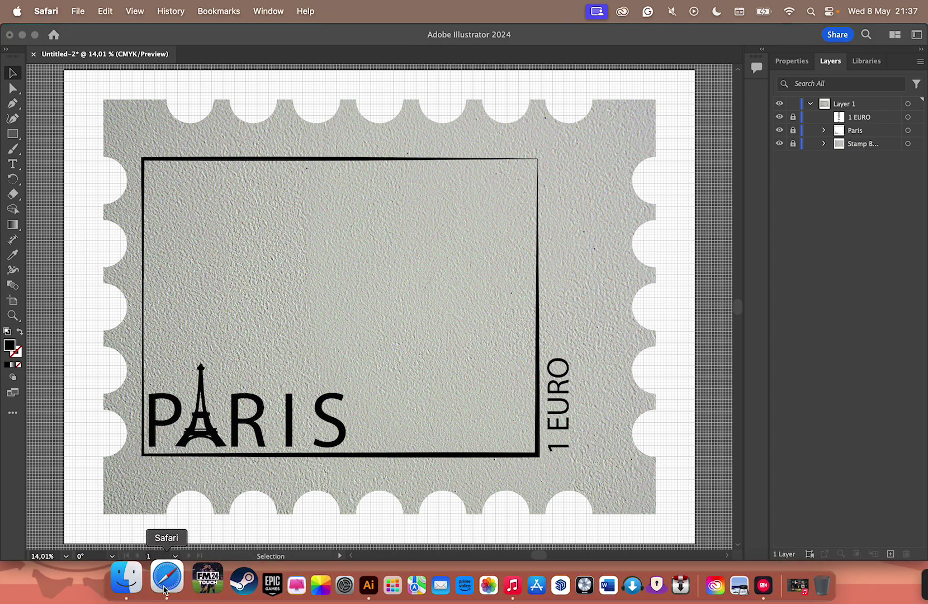
Search Google Images for 'paris skyline free vector'
left_click(164, 586)
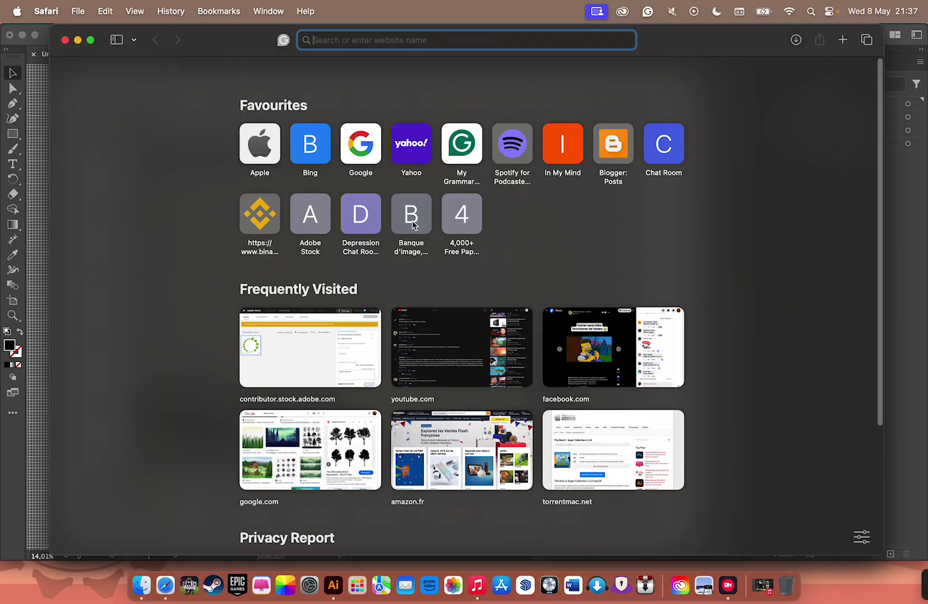
type("p")
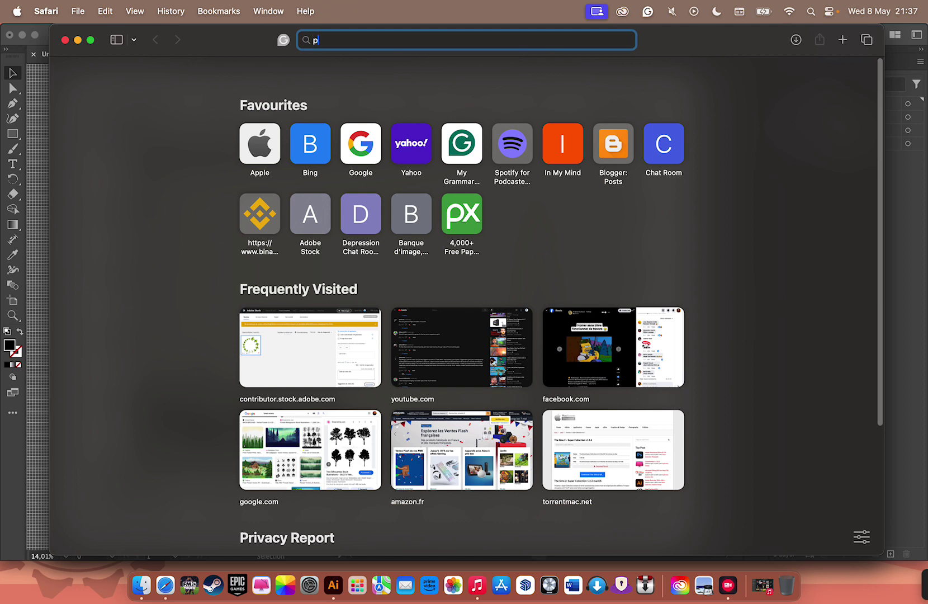
type("aris free")
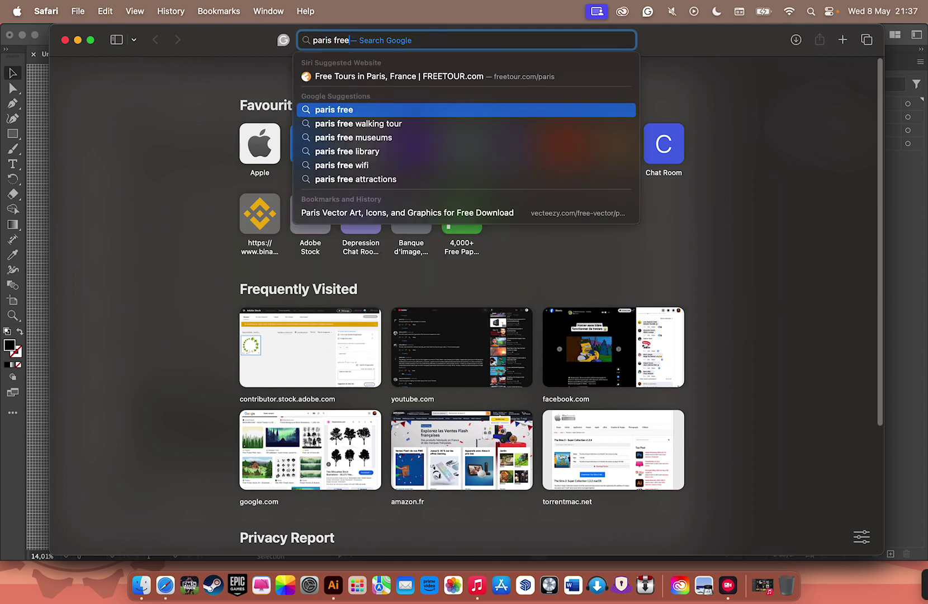
type(" vector")
key("Return")
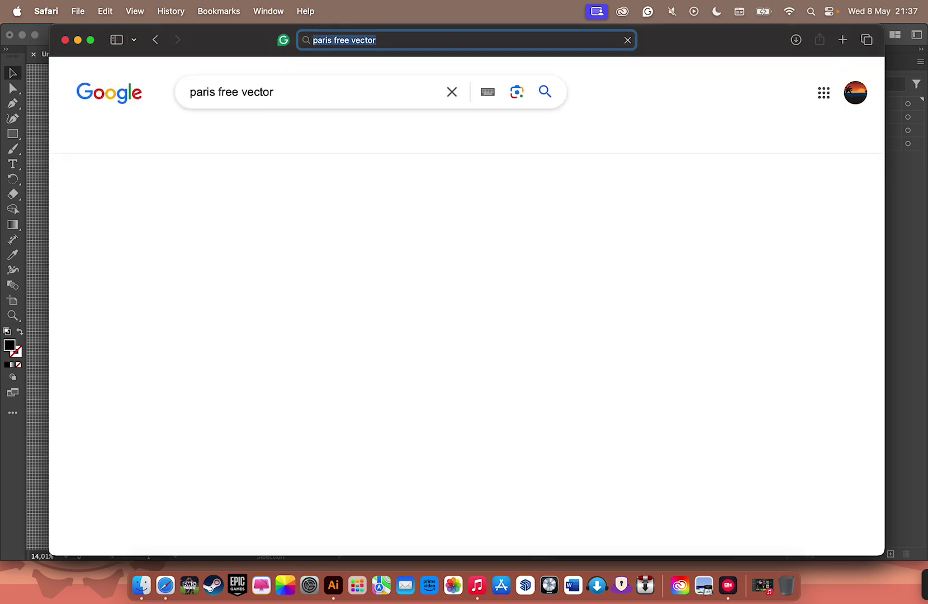
left_click(144, 140)
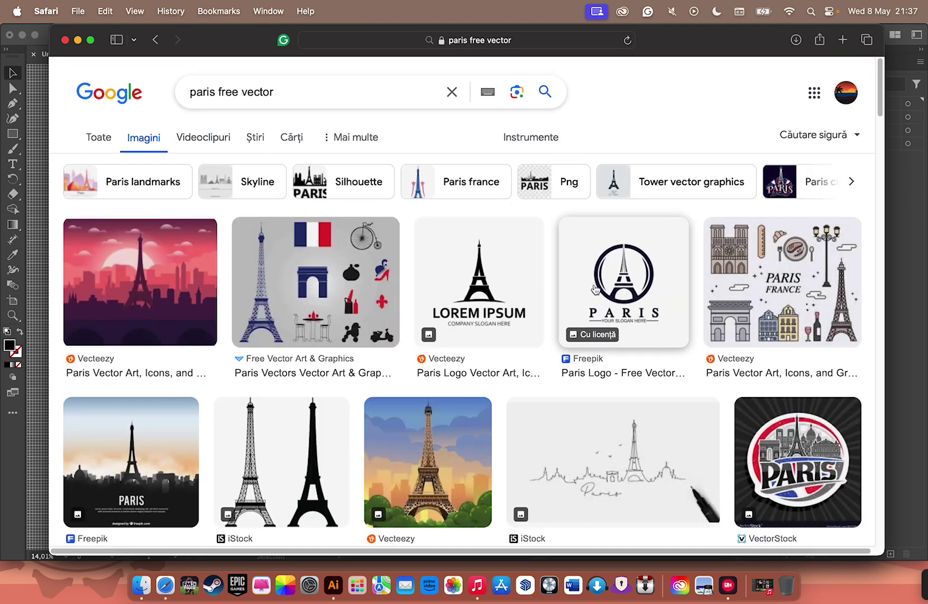
scroll(475, 280, "down", 1)
scroll(204, 257, "down", 5)
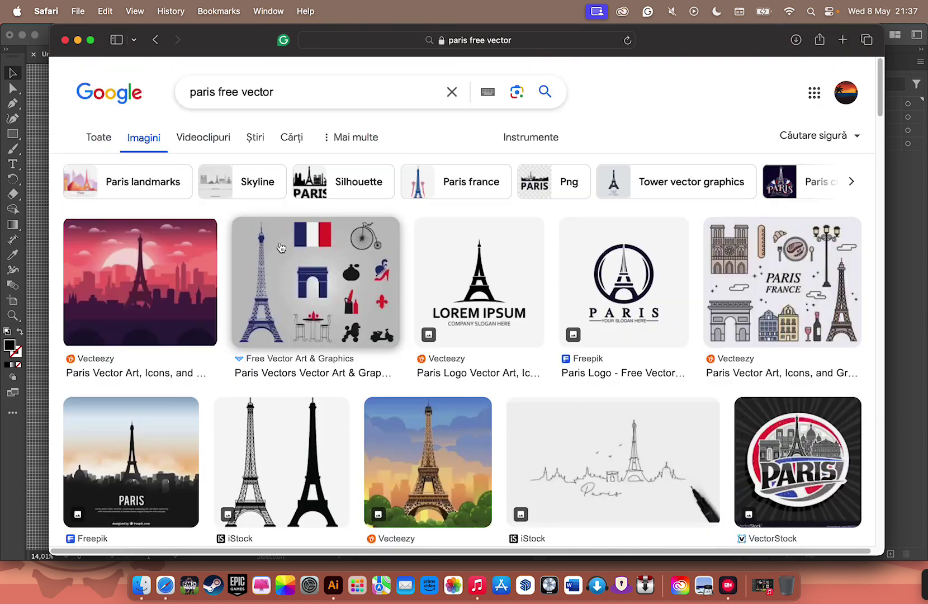
scroll(217, 317, "up", 5)
left_click(215, 93)
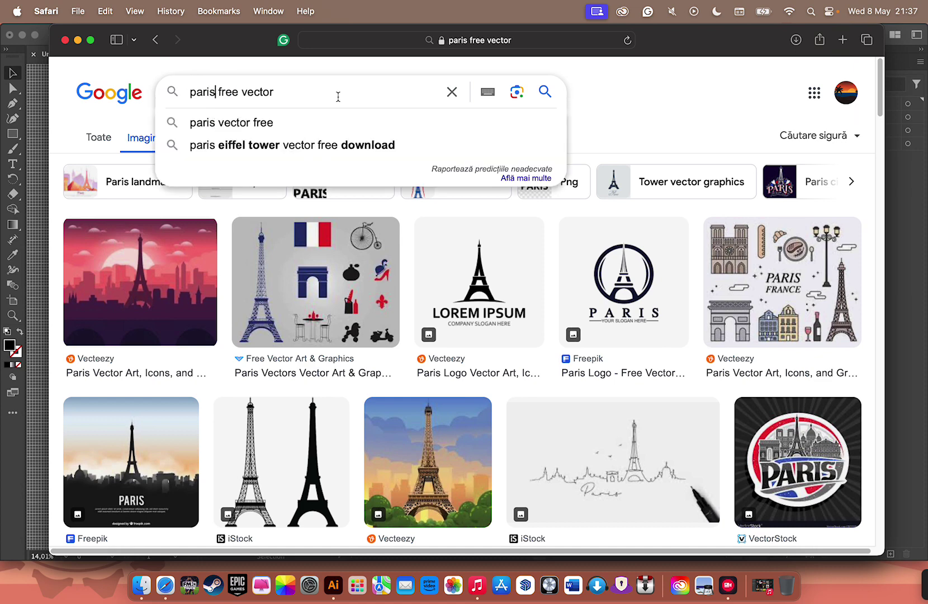
type("sky")
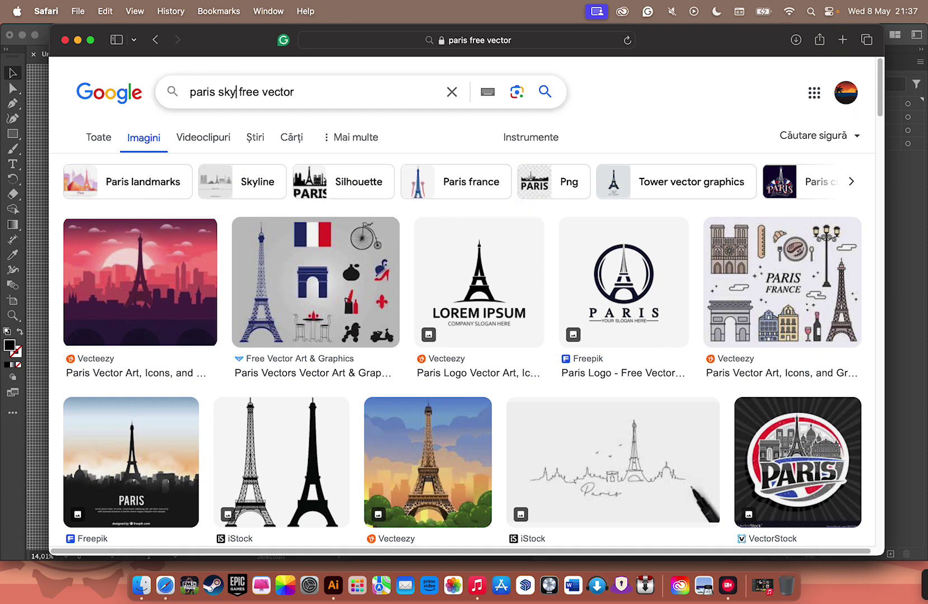
type("line")
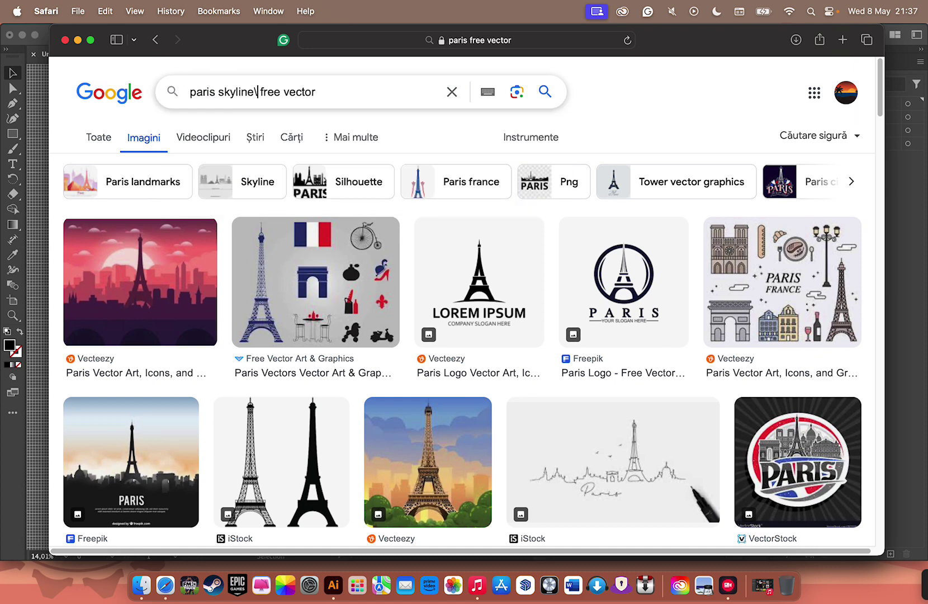
key("Return")
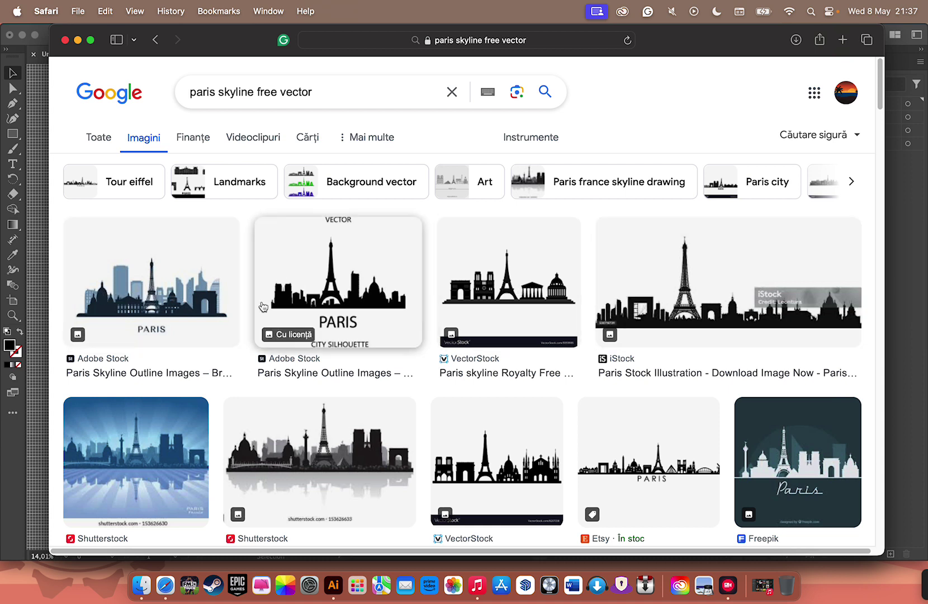
Browse the skyline results, previewing the Etsy, Bol, Pixers and Nohat images
scroll(341, 279, "down", 1)
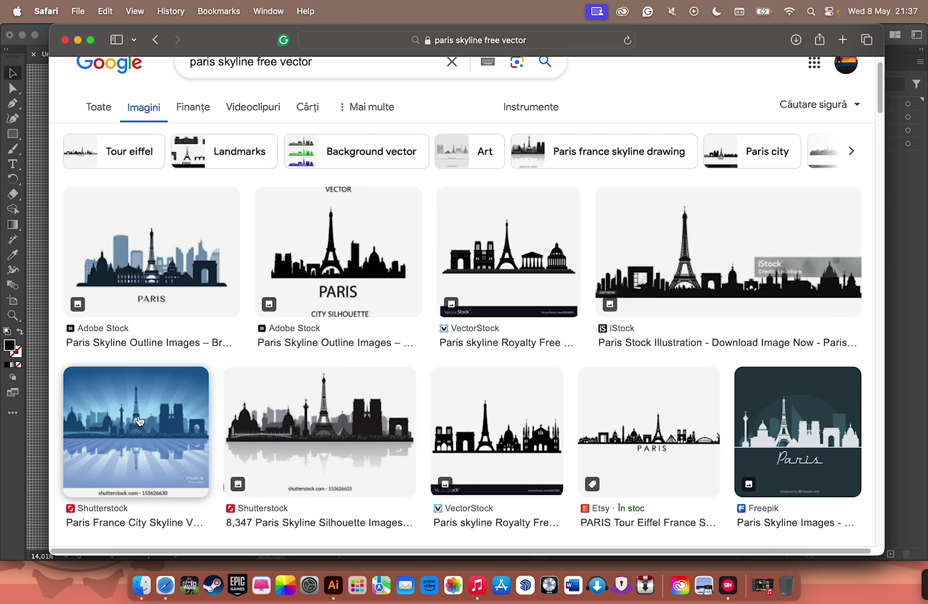
scroll(347, 363, "down", 5)
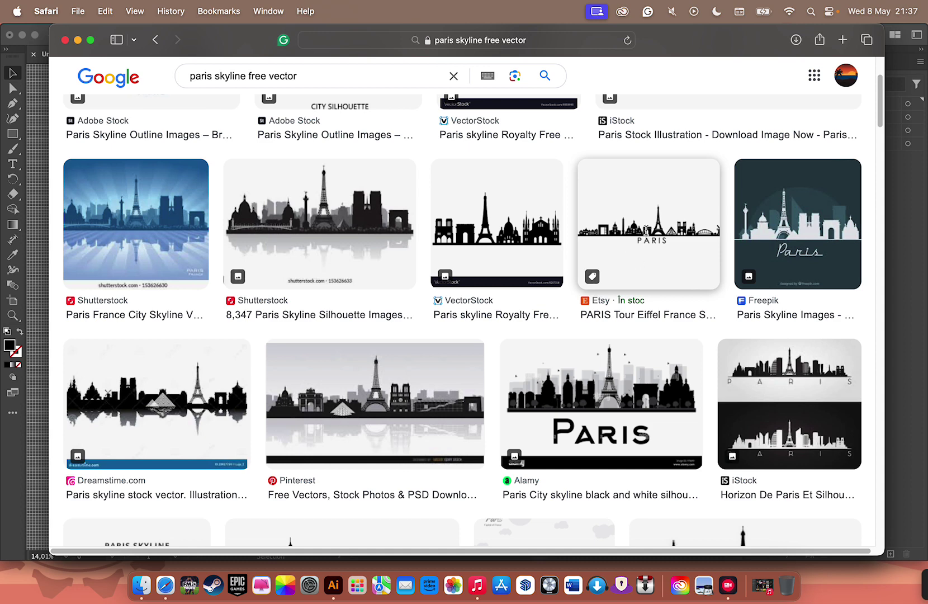
left_click(649, 256)
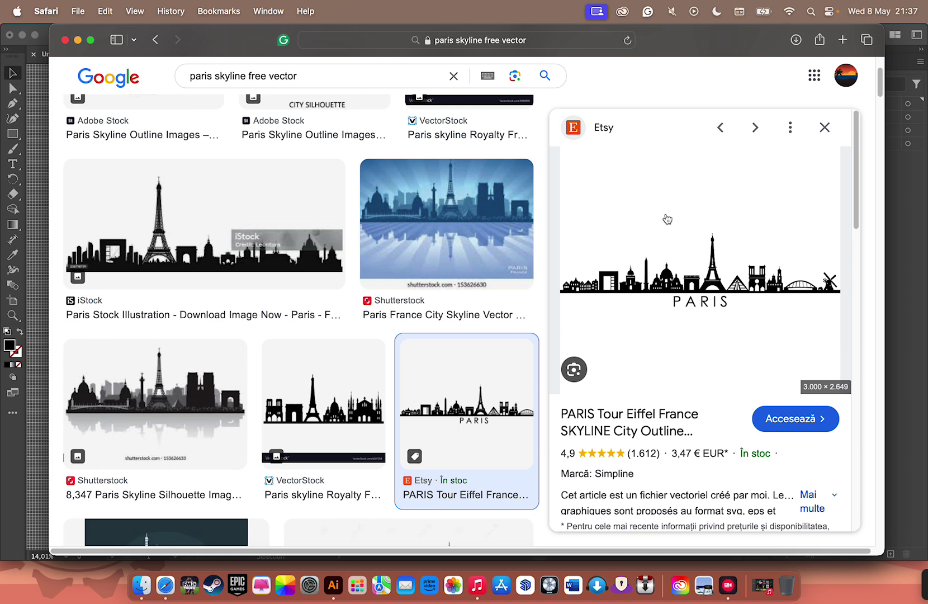
scroll(671, 260, "down", 2)
scroll(673, 269, "down", 5)
scroll(671, 277, "down", 3)
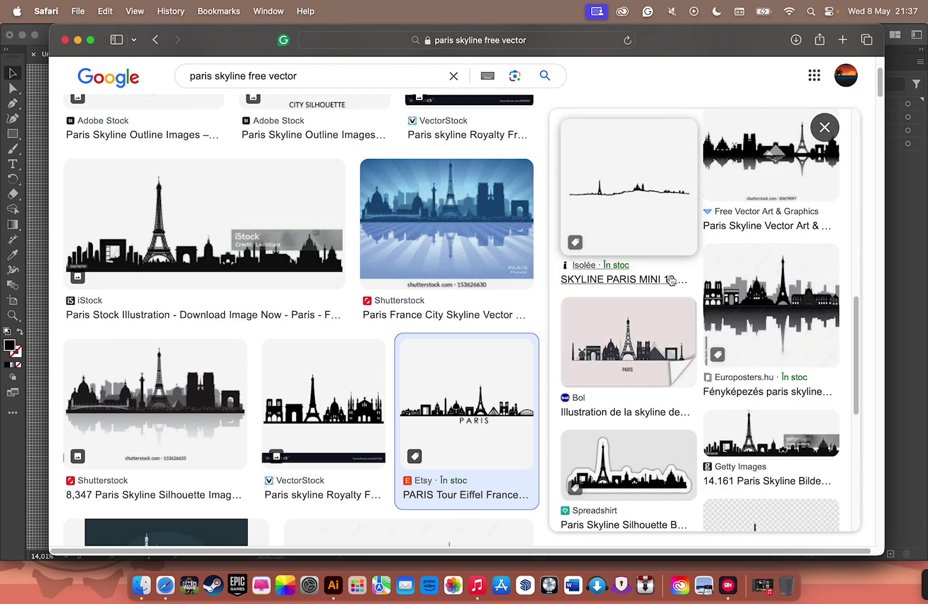
left_click(638, 323)
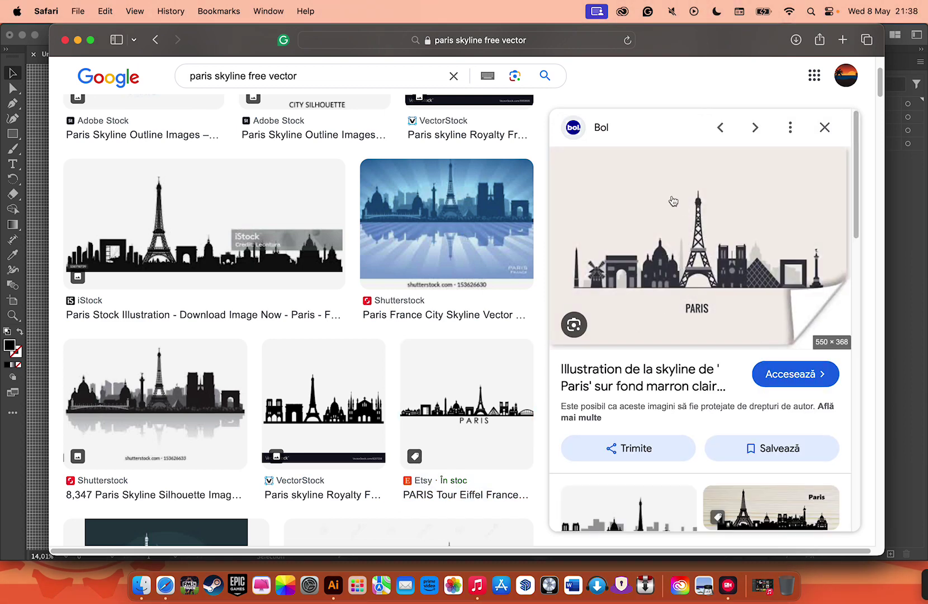
scroll(689, 296, "down", 5)
left_click(630, 384)
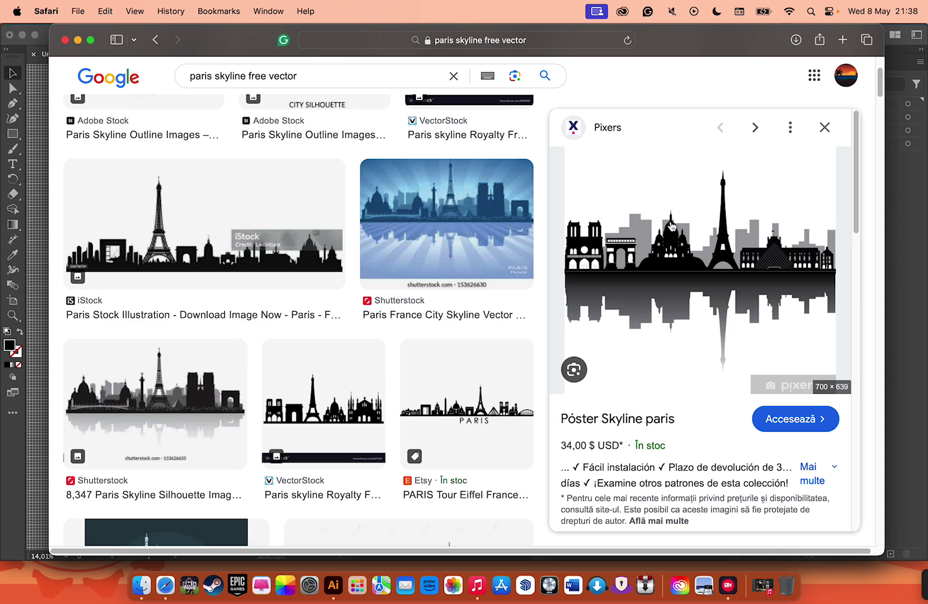
scroll(655, 251, "down", 5)
scroll(655, 268, "down", 3)
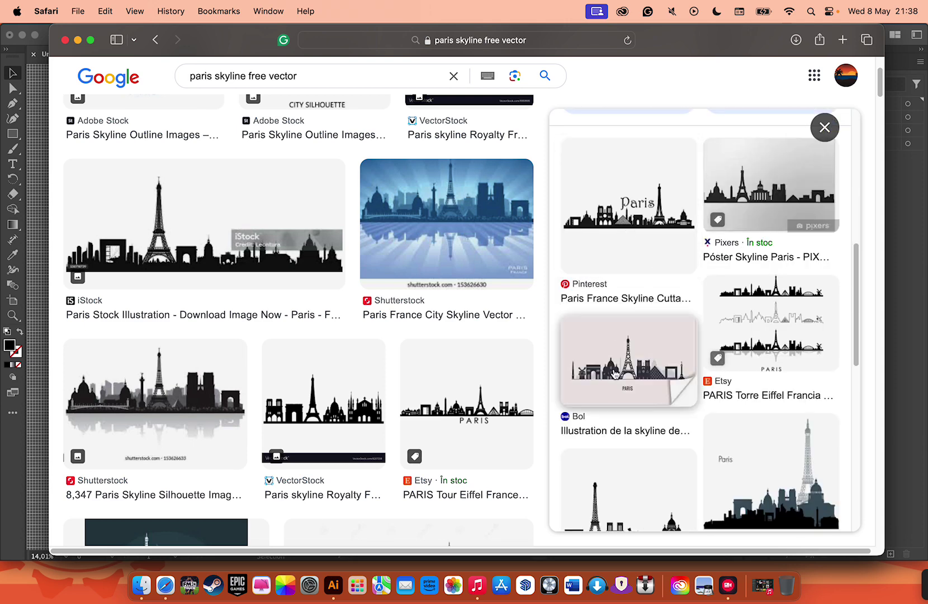
scroll(632, 344, "down", 1)
scroll(624, 365, "down", 5)
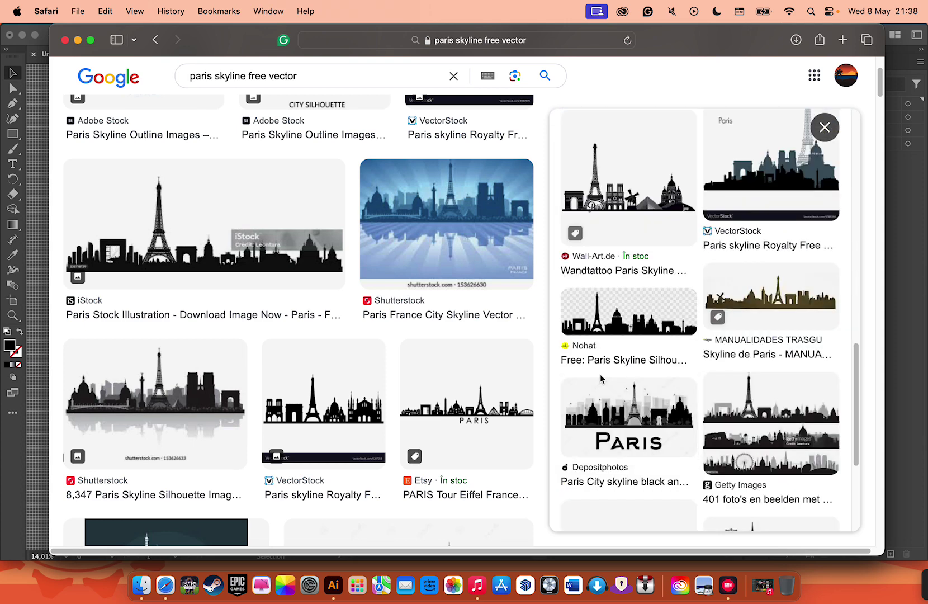
left_click(634, 320)
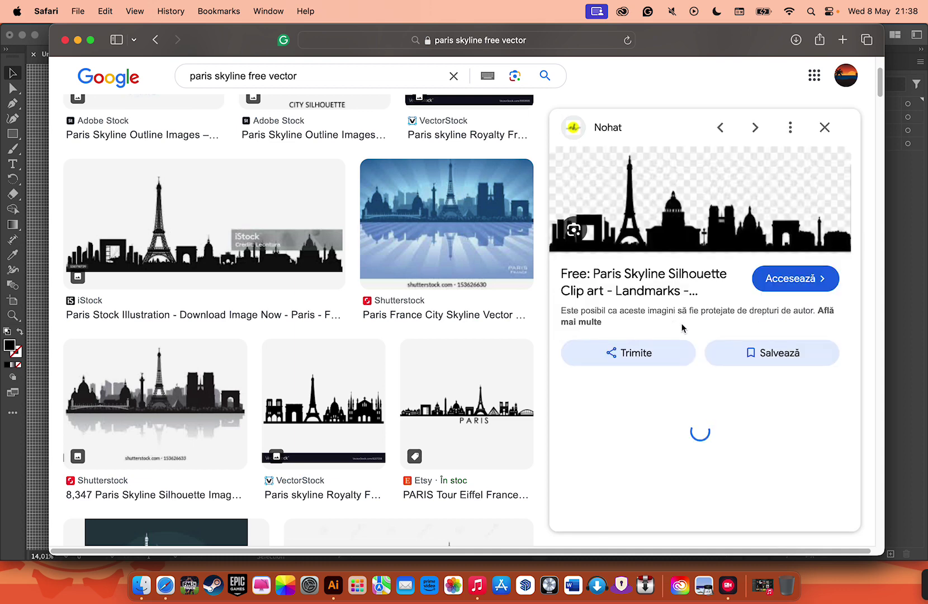
Save the free Nohat skyline silhouette image to Downloads
right_click(683, 185)
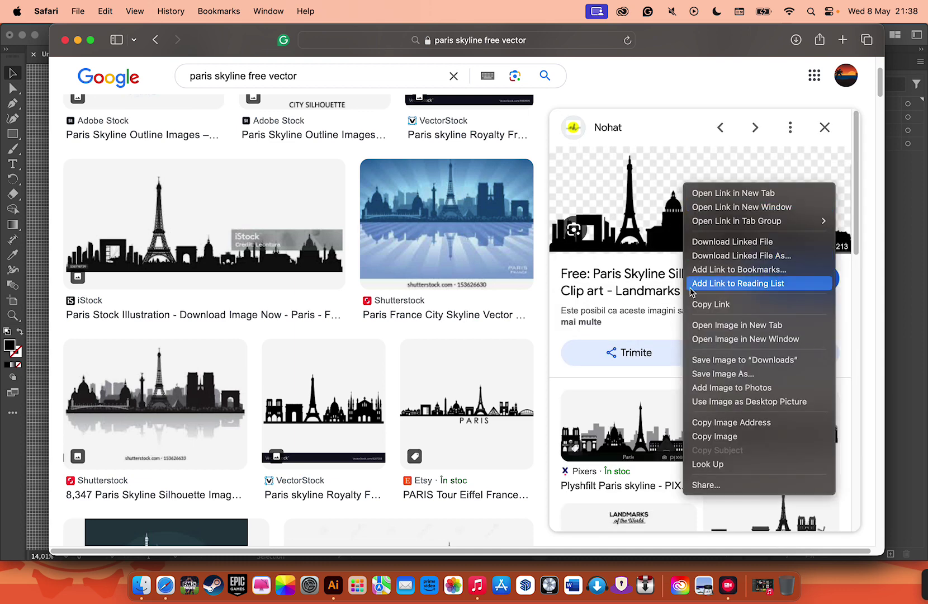
left_click(704, 374)
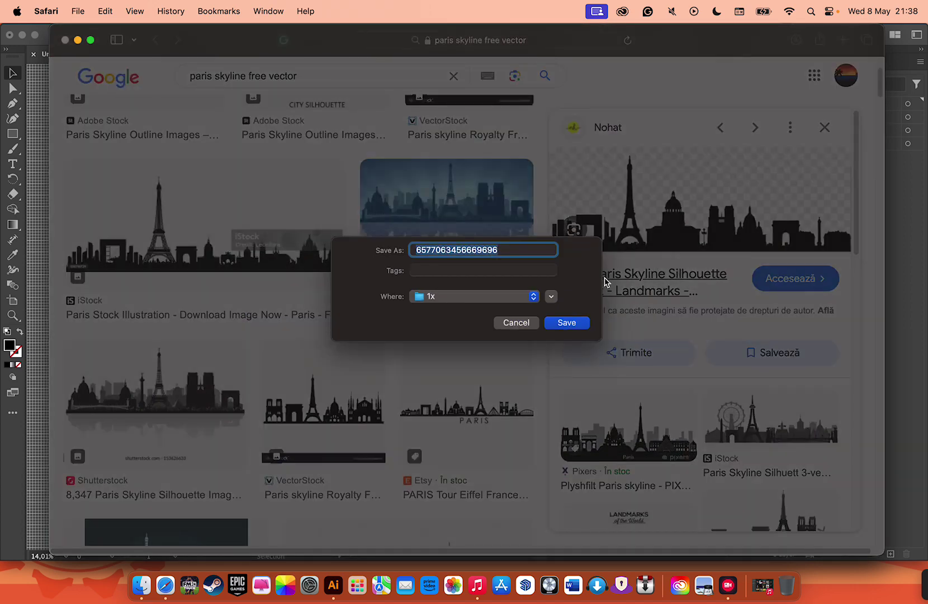
left_click(519, 327)
right_click(702, 185)
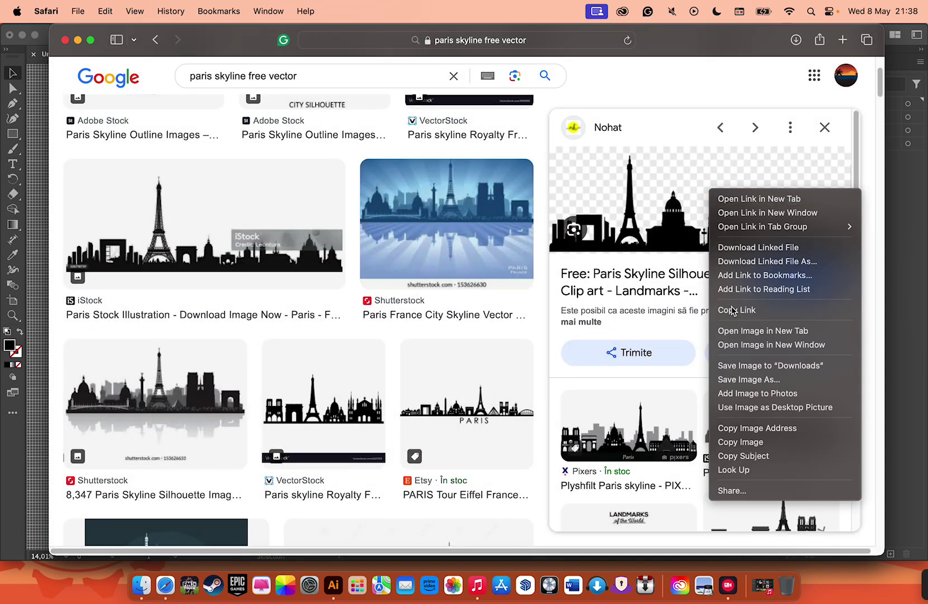
left_click(737, 365)
key("super+Tab")
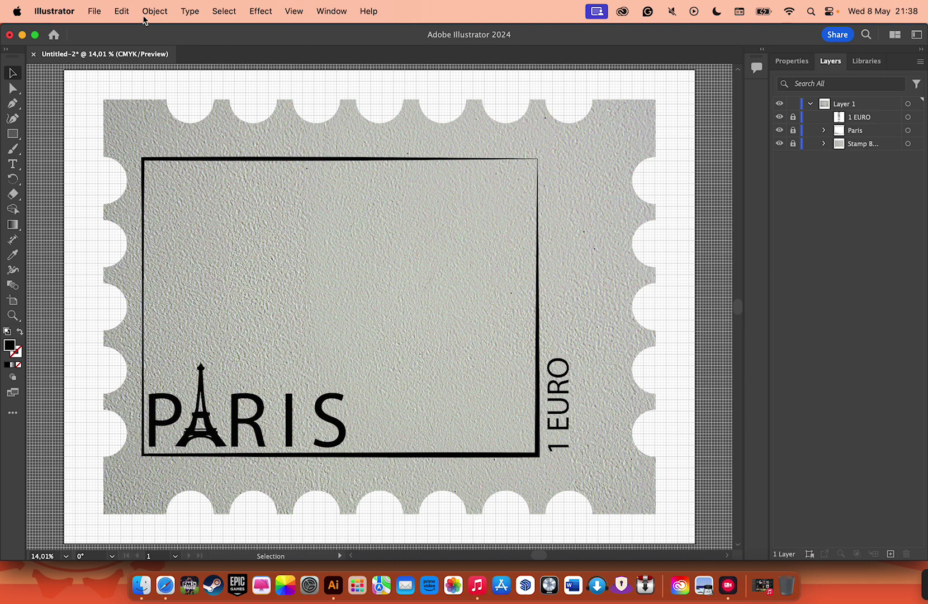
Create a new blank document and place the downloaded skyline image on its artboard
left_click(94, 12)
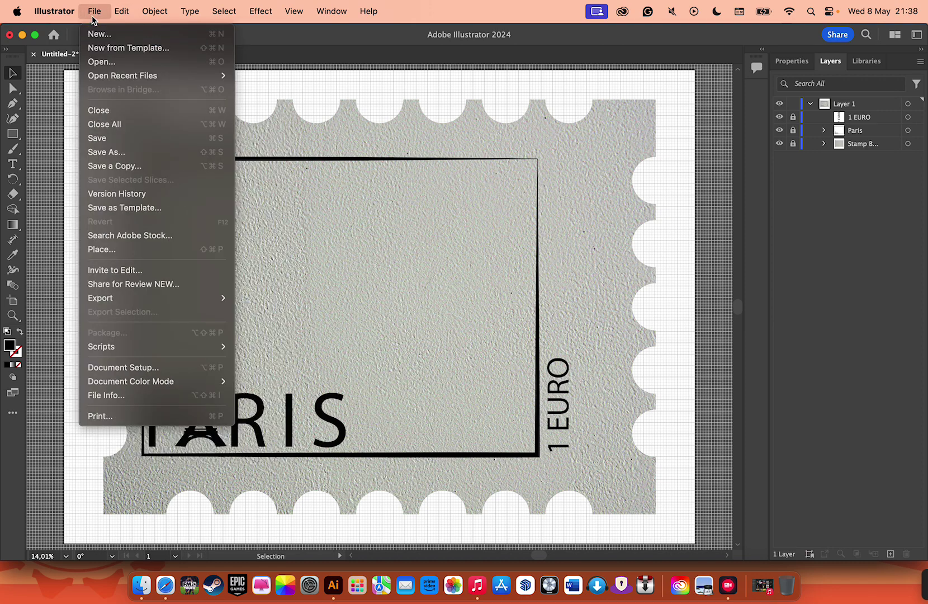
left_click(96, 36)
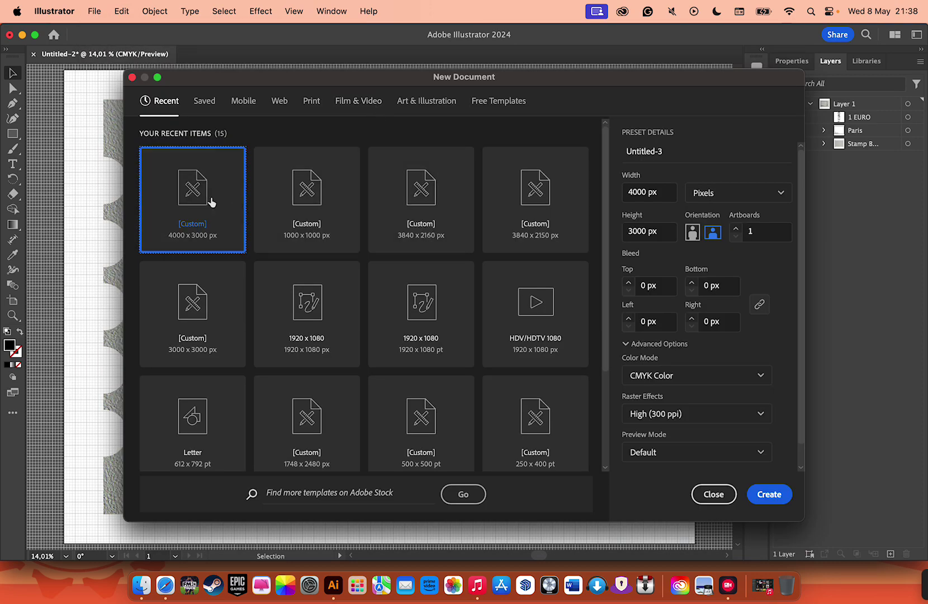
double_click(347, 226)
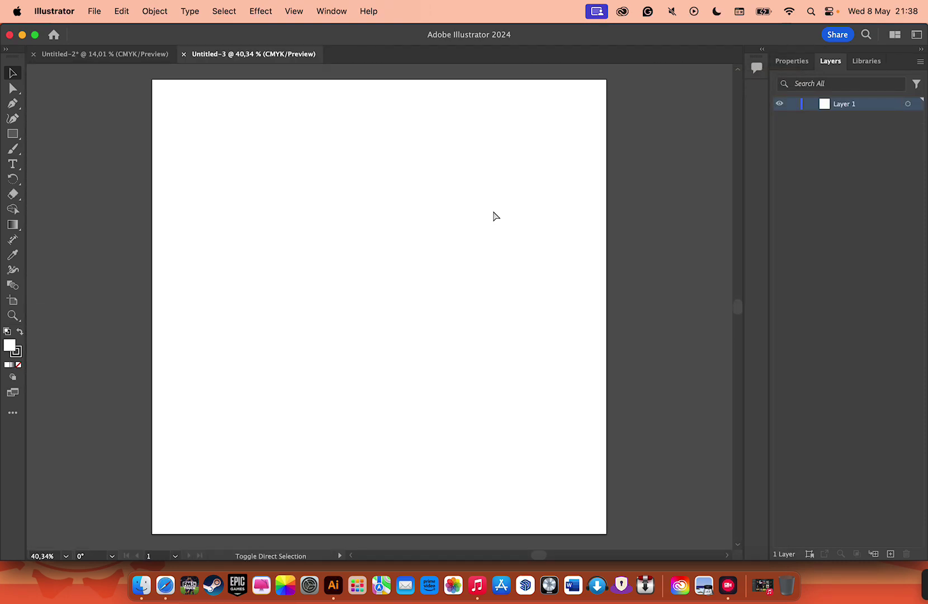
key("super+shift+p")
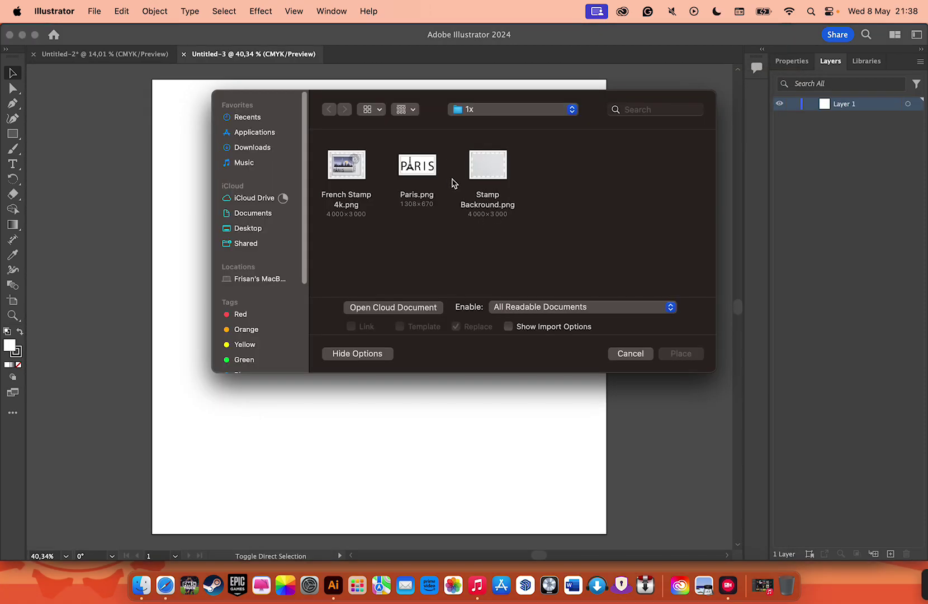
left_click(256, 146)
double_click(421, 168)
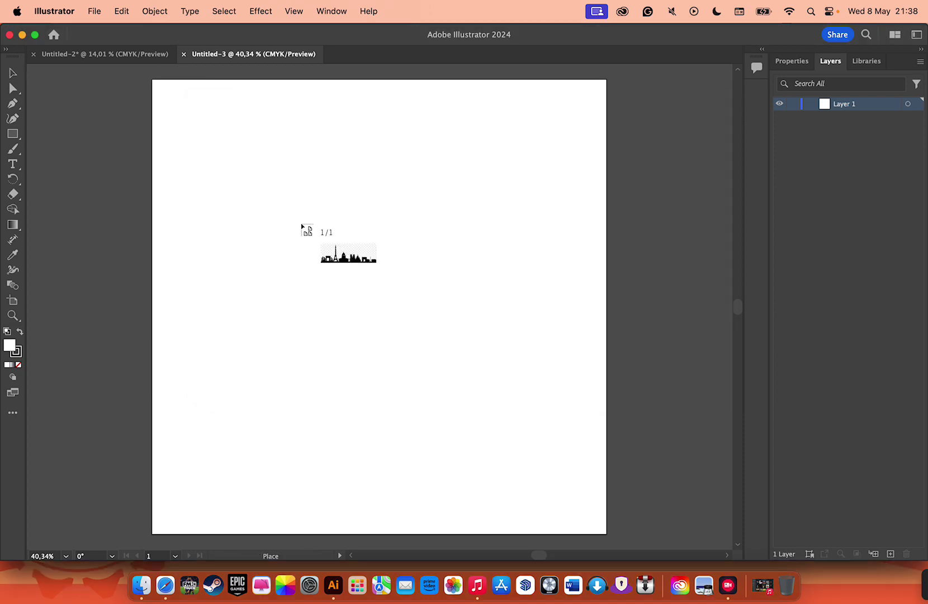
left_click(301, 225)
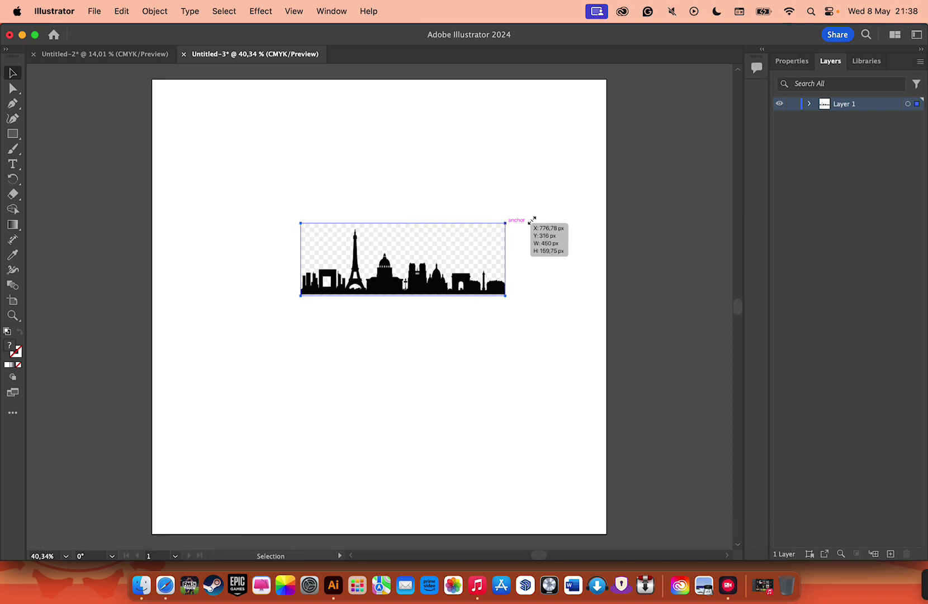
Undo a corner-drag resize and set the skyline's width to 1000 px
left_click_drag(531, 221, 585, 198)
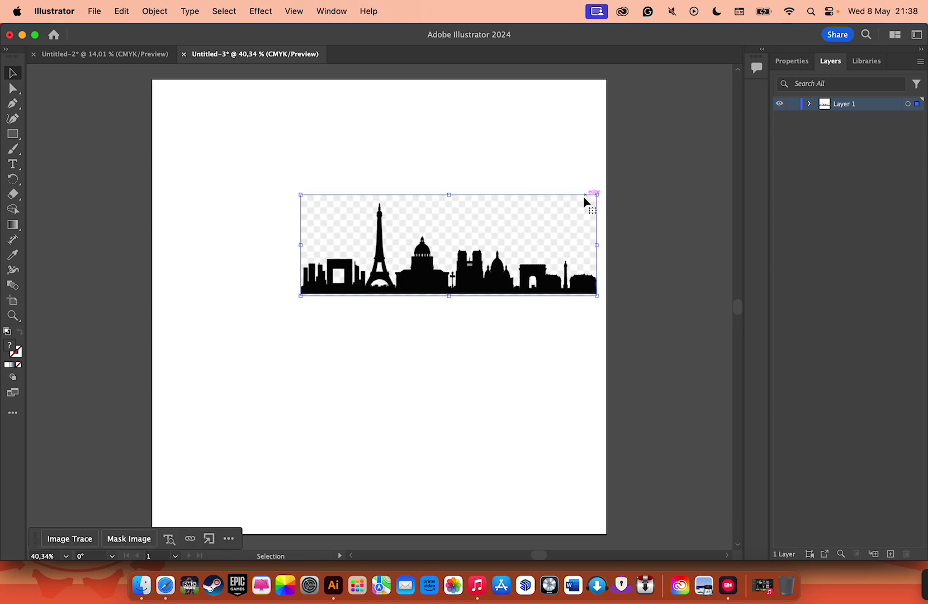
key("super+z")
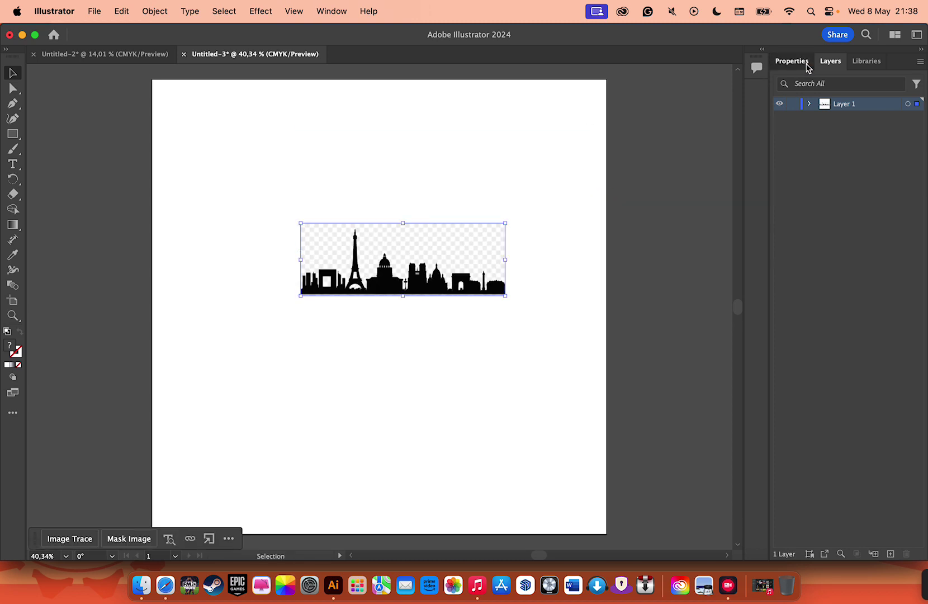
left_click(791, 61)
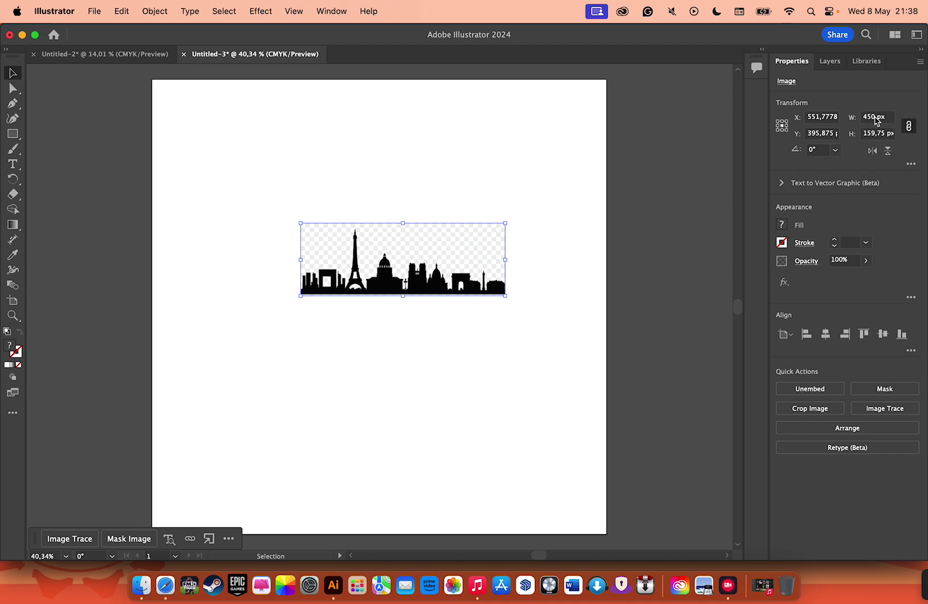
left_click(875, 117)
type("1000")
key("Return")
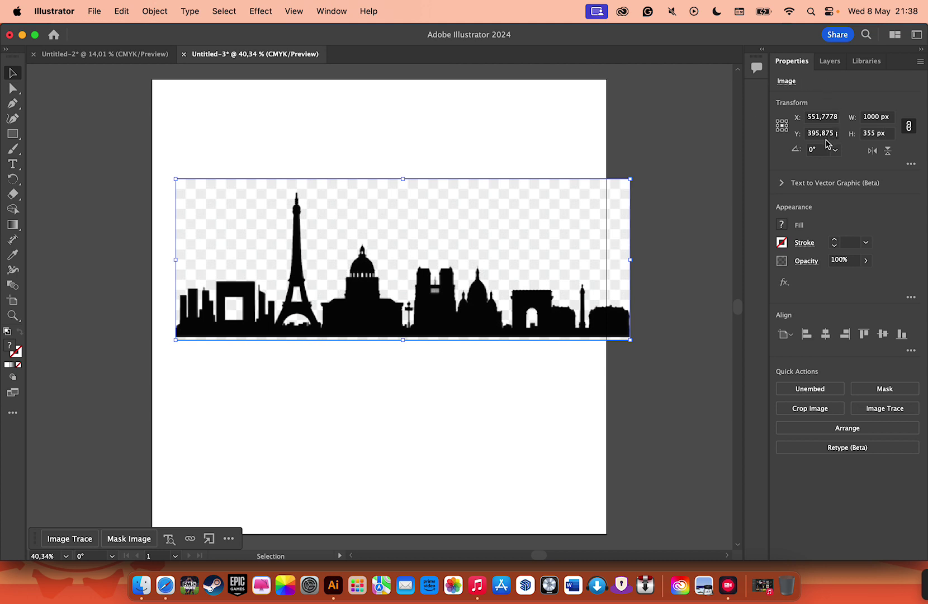
Position the skyline at X 500 px and Y 500 px
left_click(821, 117)
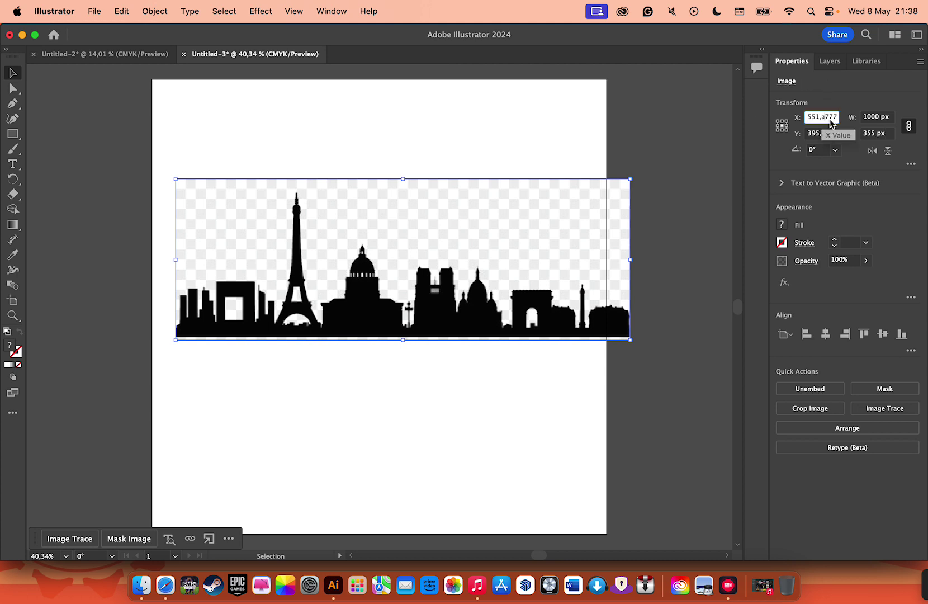
key("super+a")
key("BackSpace")
key("Tab")
type("5")
key("Return")
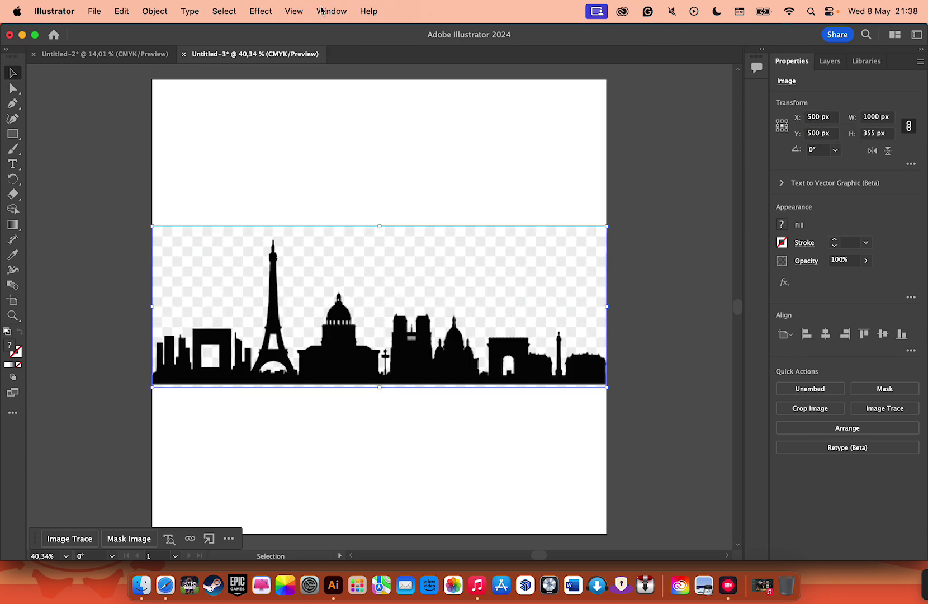
left_click(321, 11)
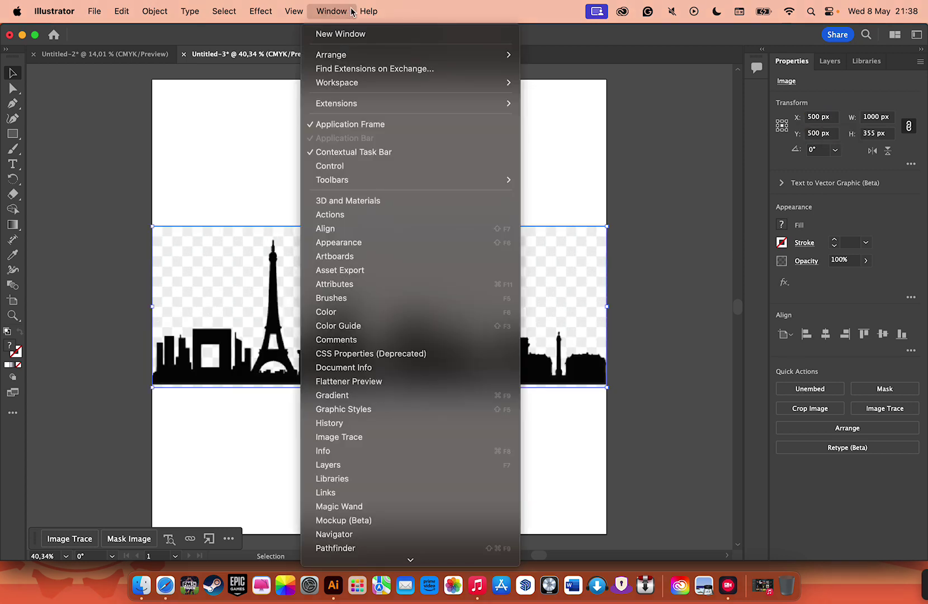
Image Trace the skyline in Black and White with white ignored, then expand it
left_click(347, 439)
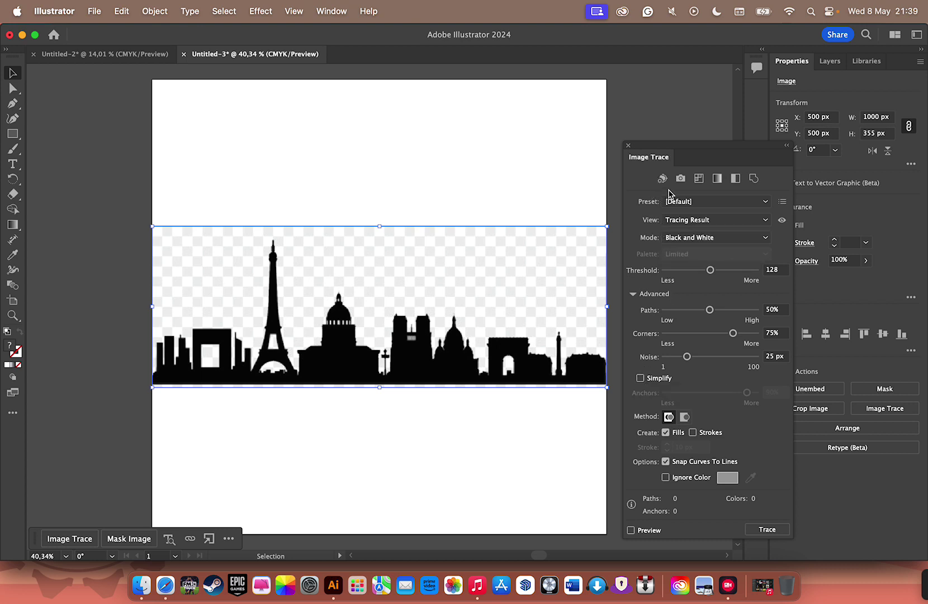
left_click(631, 530)
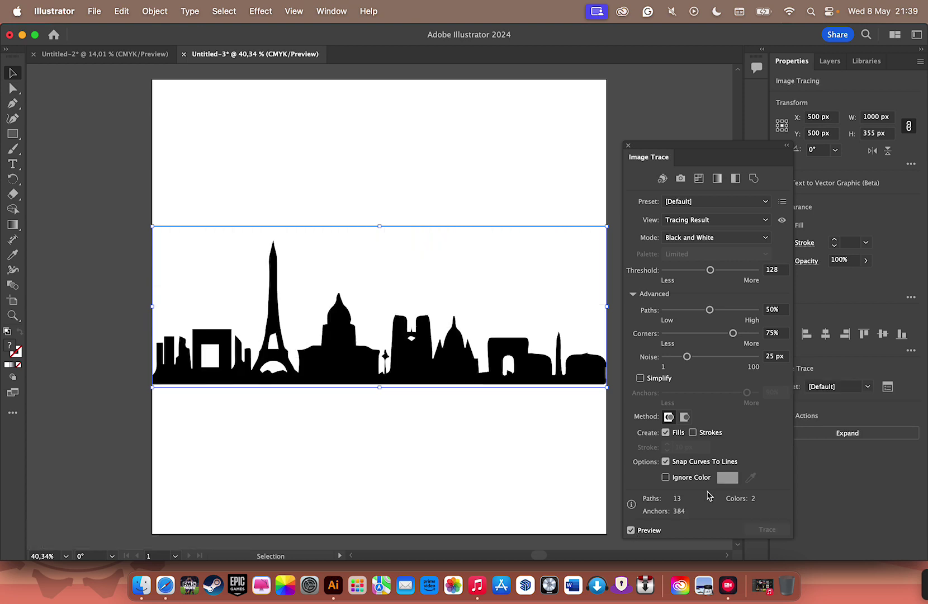
left_click(665, 477)
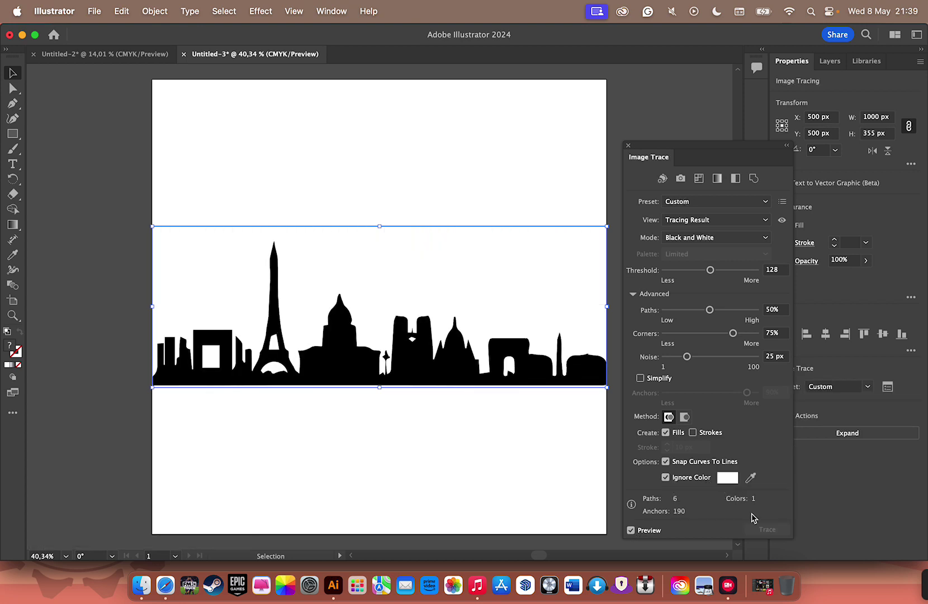
left_click(632, 530)
left_click(760, 532)
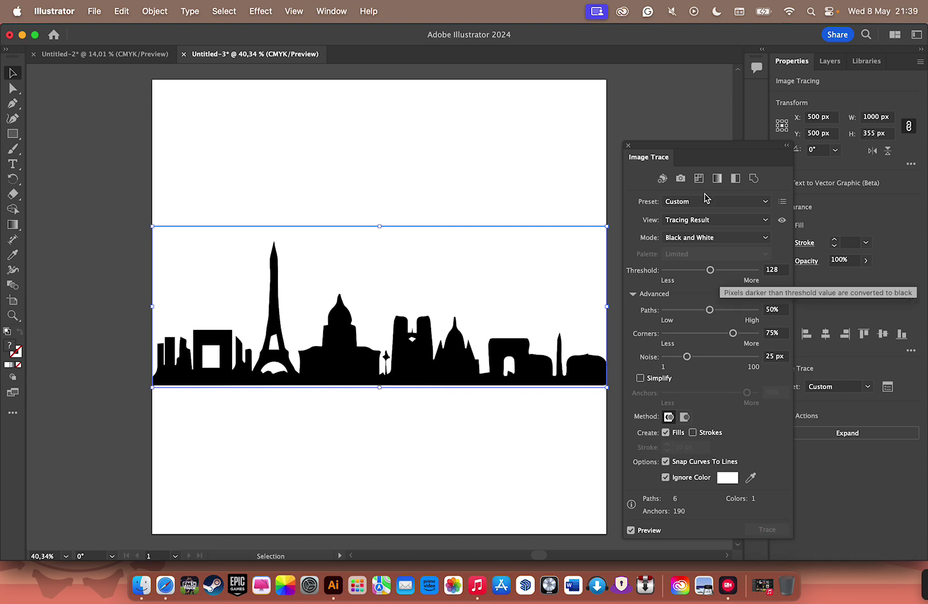
left_click(628, 146)
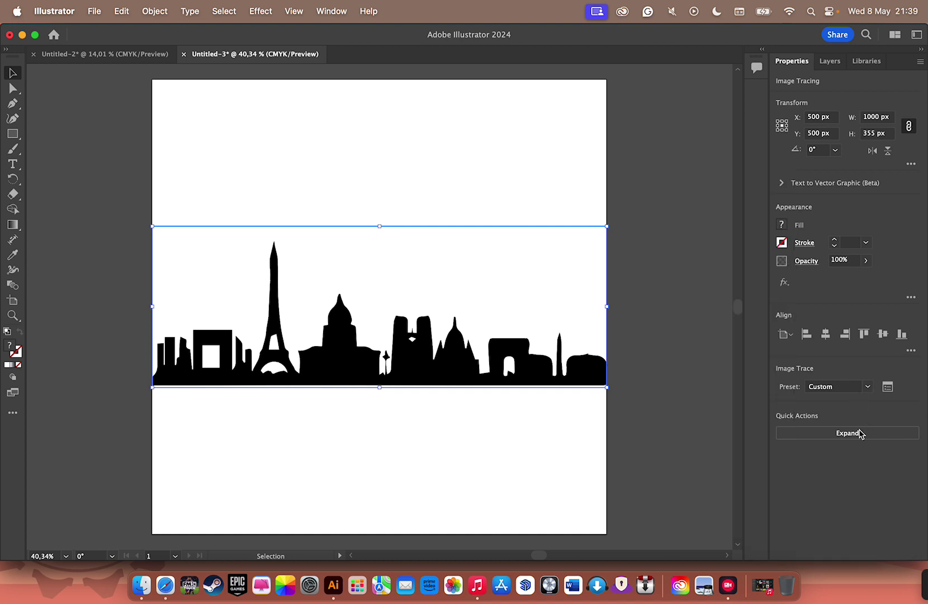
left_click(853, 432)
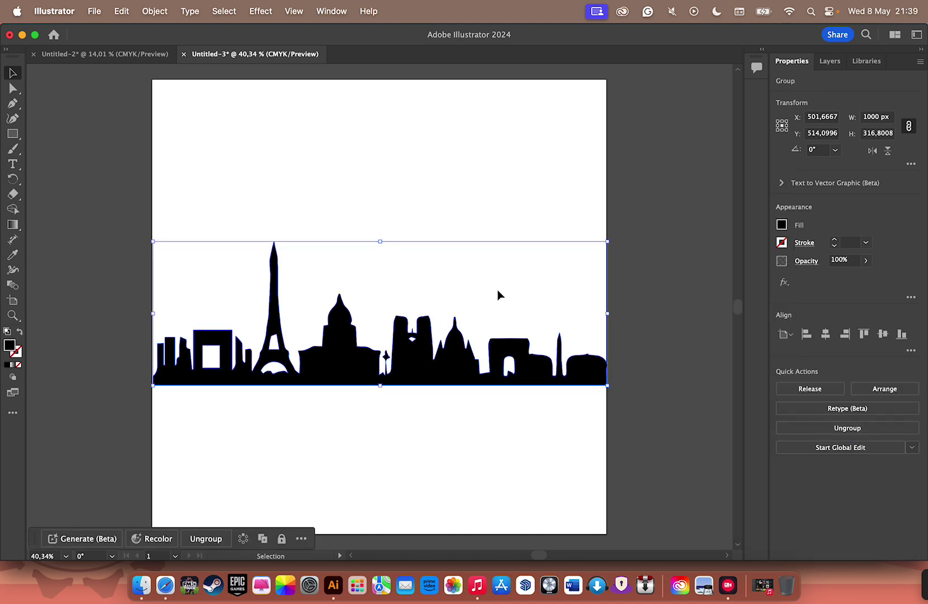
Show the grid on the skyline document's canvas
right_click(524, 178)
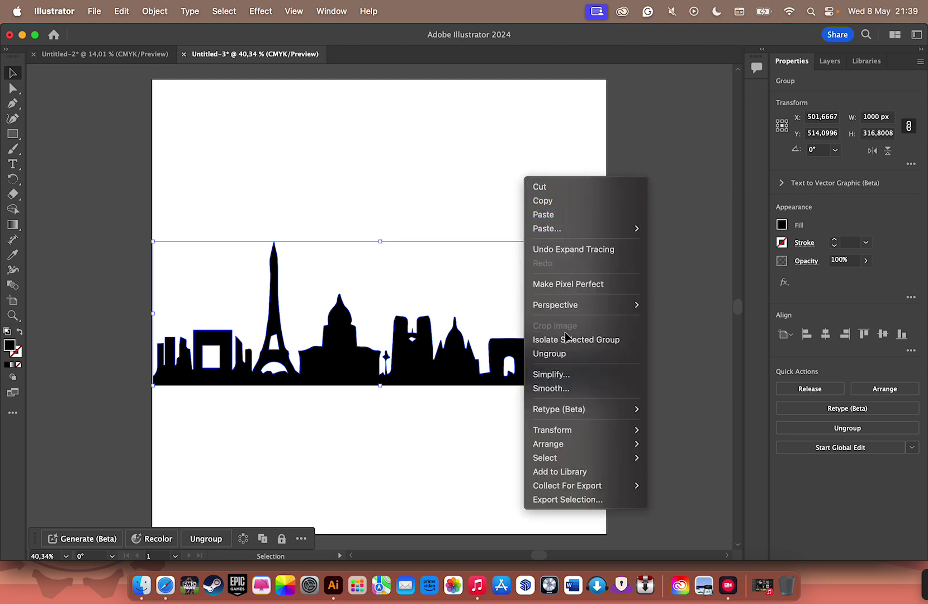
left_click(407, 143)
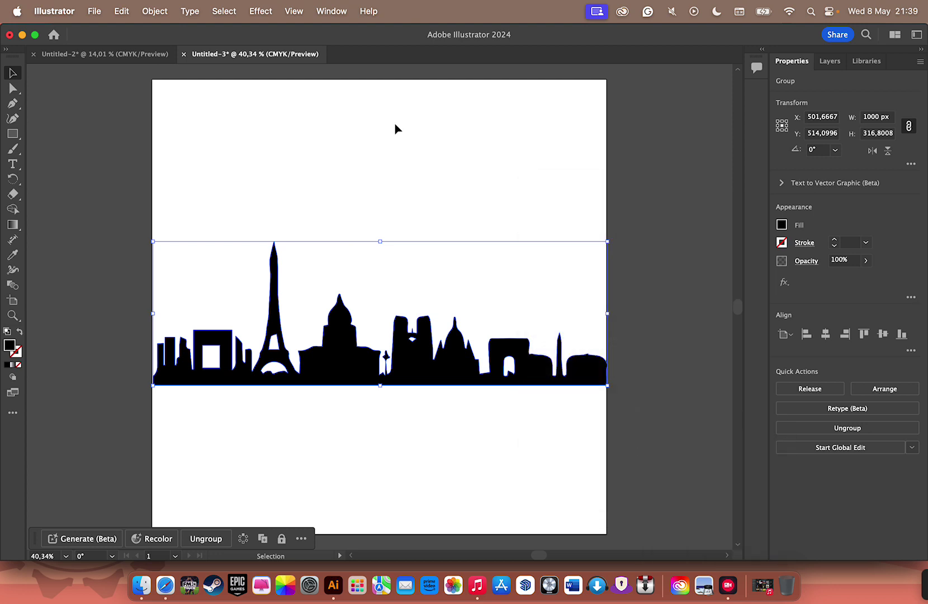
left_click(408, 152)
right_click(478, 144)
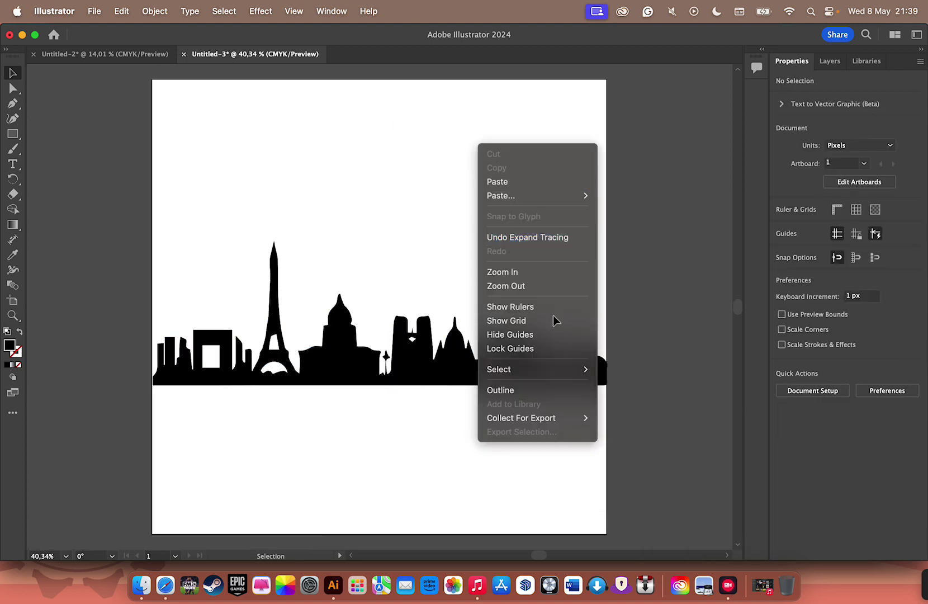
left_click(515, 321)
Copy the vector skyline group and paste it into the Paris stamp document
left_click(361, 348)
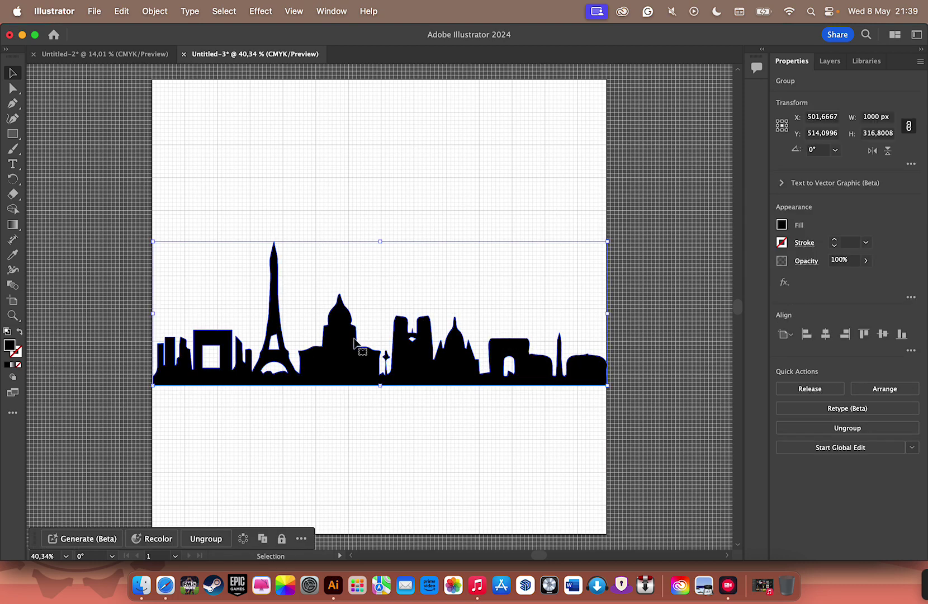
right_click(354, 343)
left_click(402, 257)
left_click(121, 53)
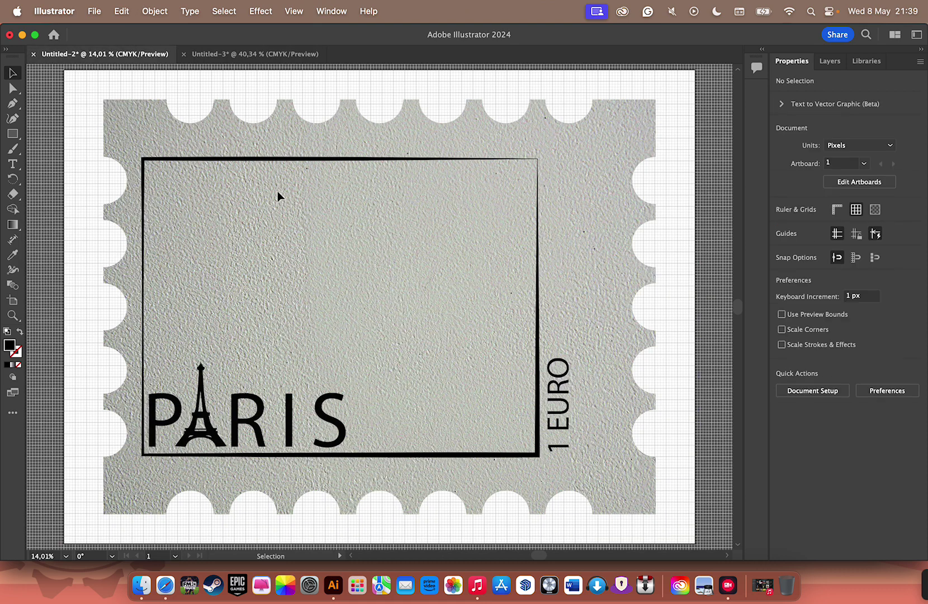
key("super+v")
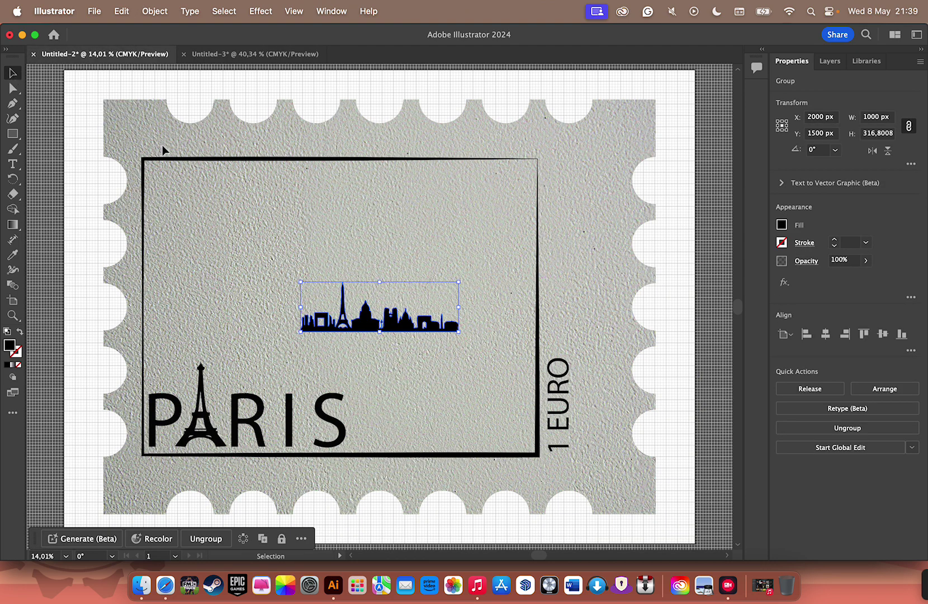
left_click(185, 158)
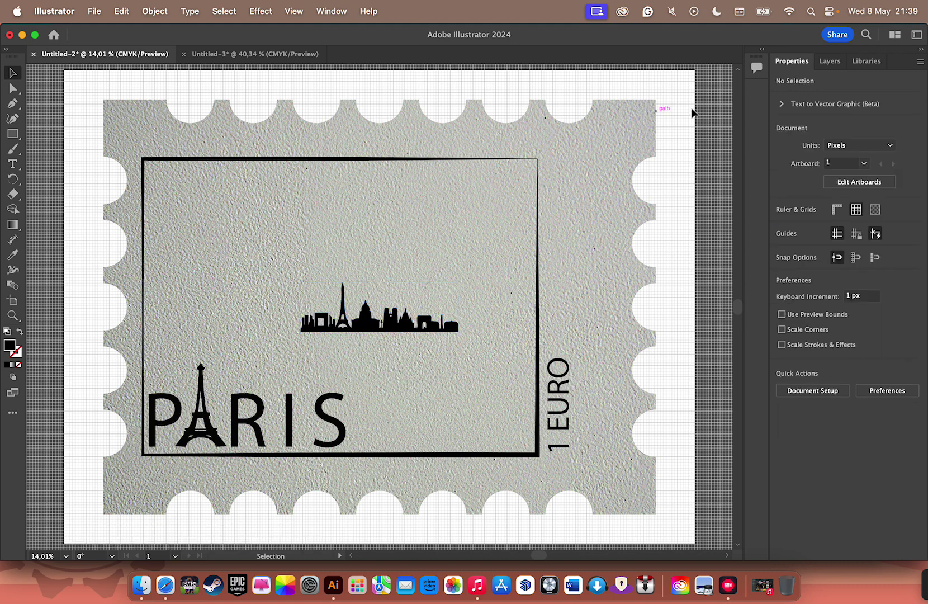
left_click(830, 61)
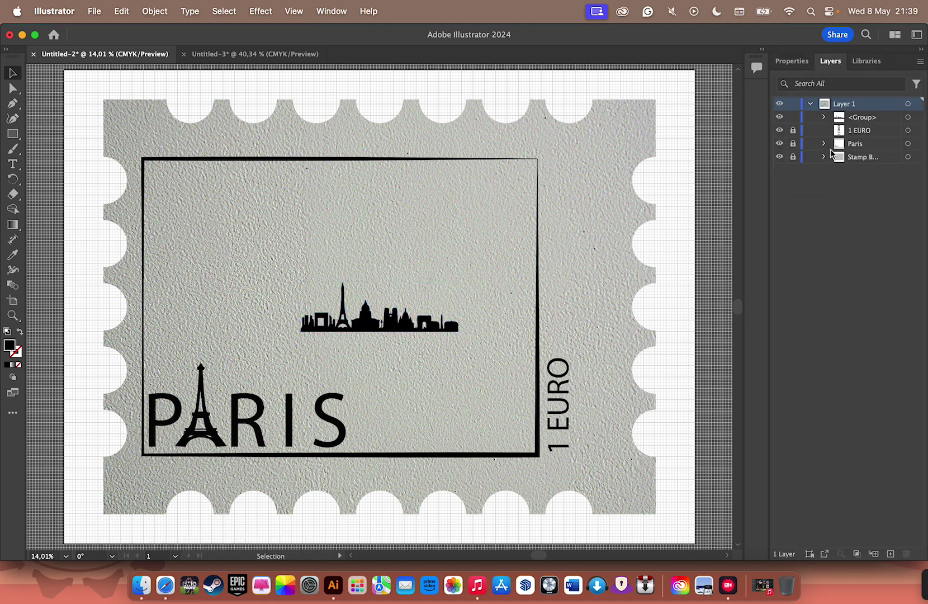
Unlock the Paris group and, with proportions unlinked, set its height to 2000 px
left_click(793, 143)
left_click(908, 144)
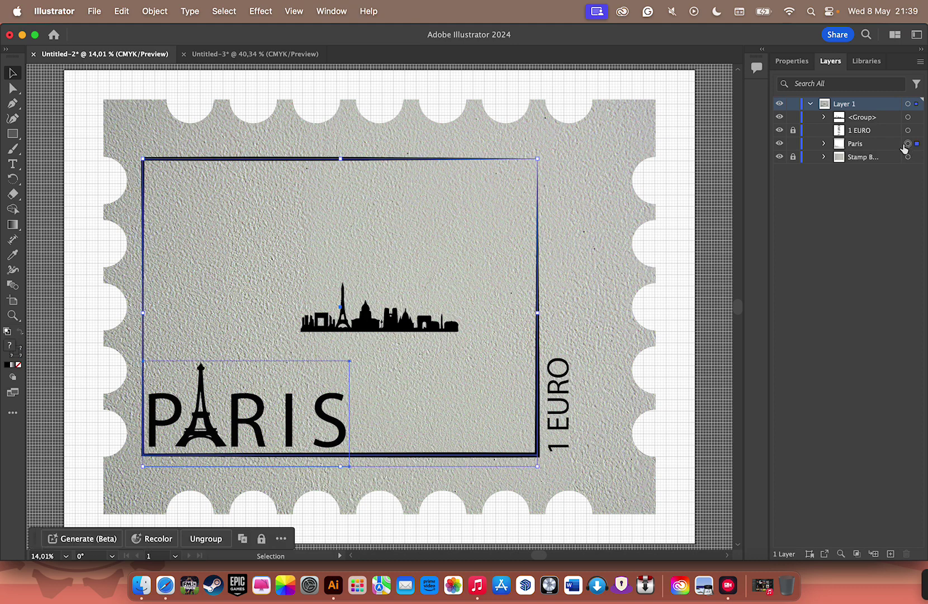
left_click(792, 60)
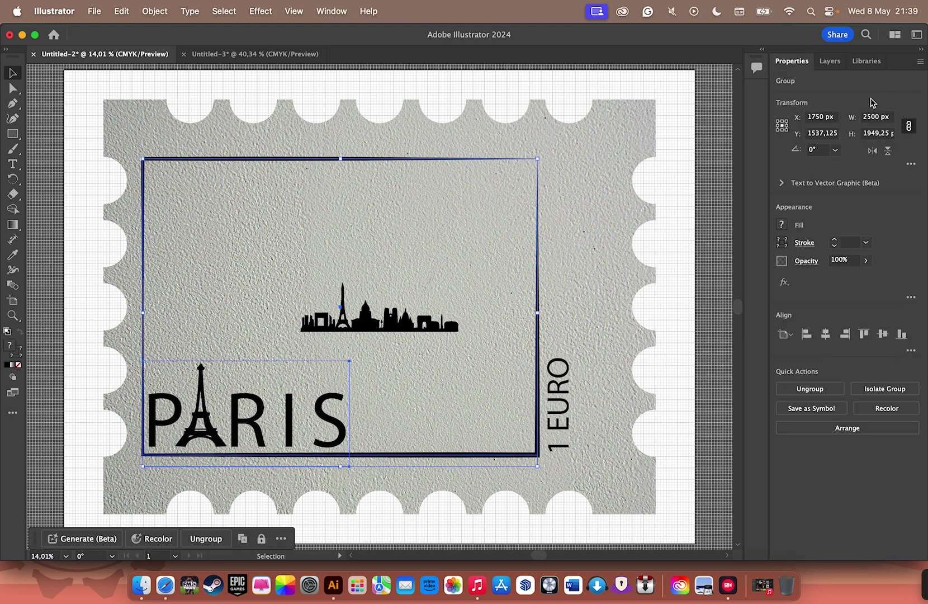
left_click(873, 135)
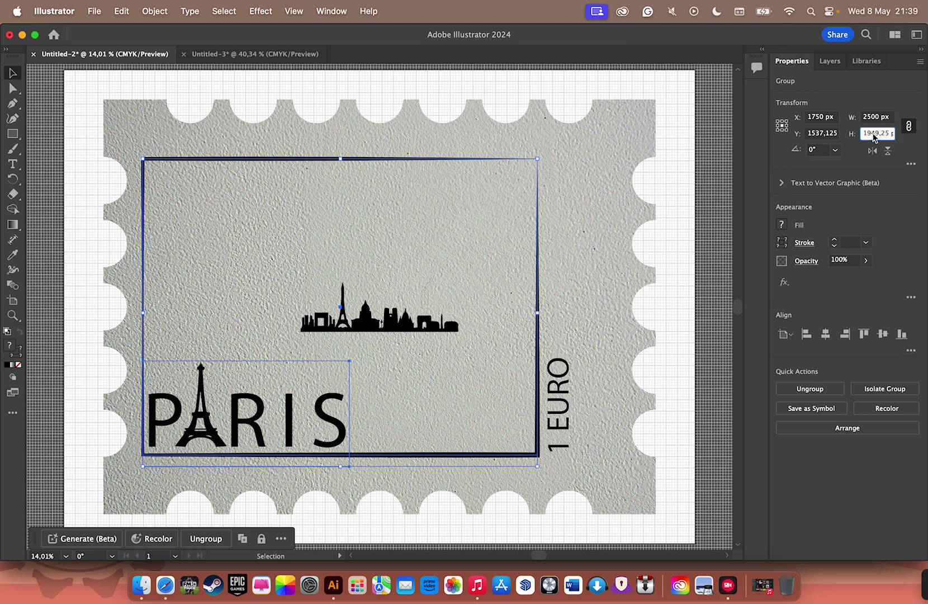
left_click(909, 124)
left_click(877, 133)
double_click(877, 135)
type("2000")
key("Return")
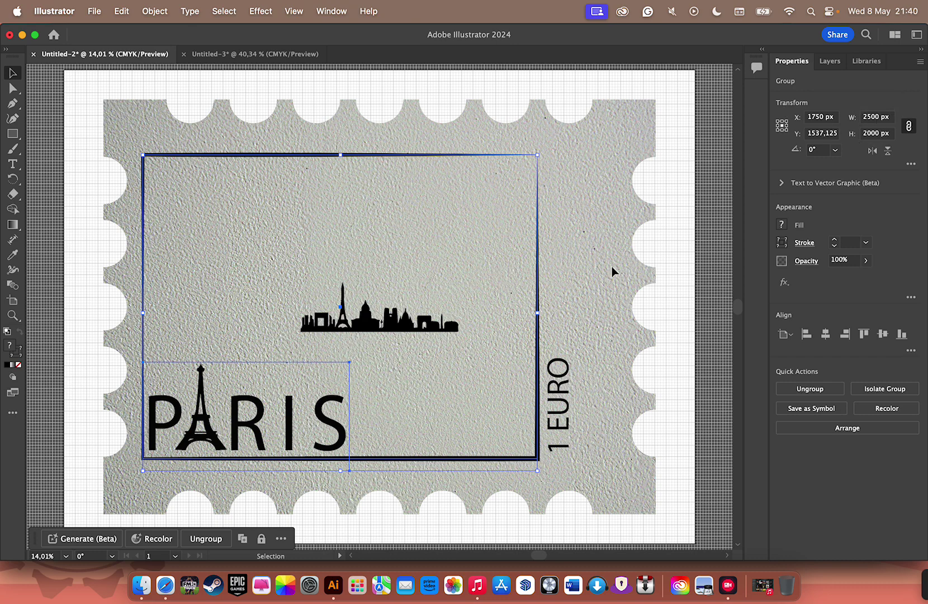
Resize the selected skyline group to 2000 px wide, undoing an oversized height change
left_click(363, 328)
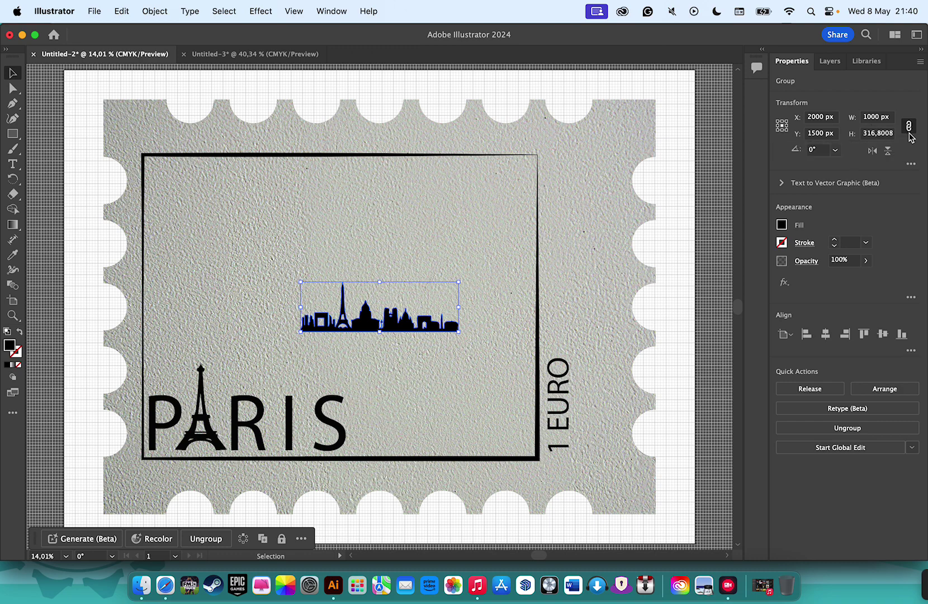
left_click(874, 136)
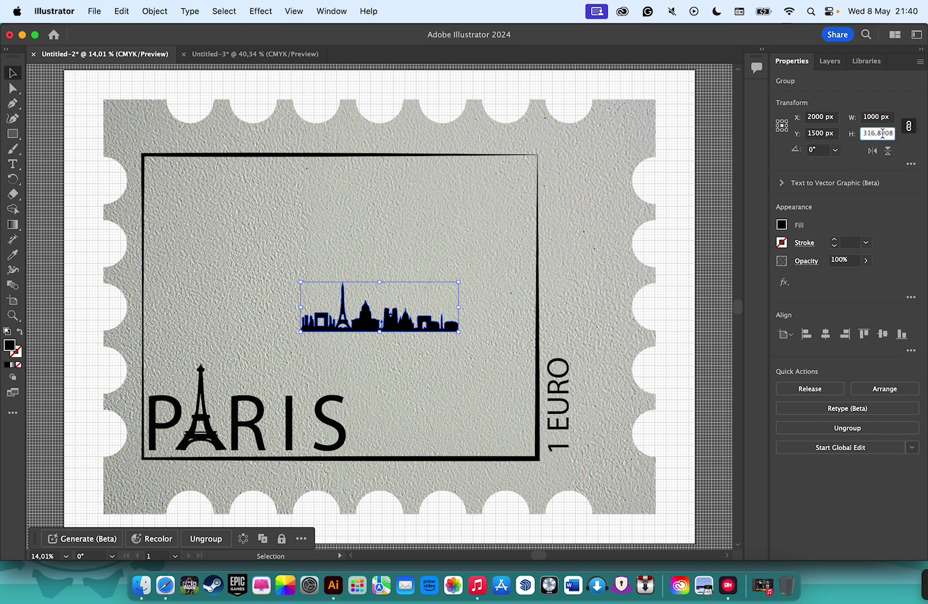
key("BackSpace")
type("2000")
key("Return")
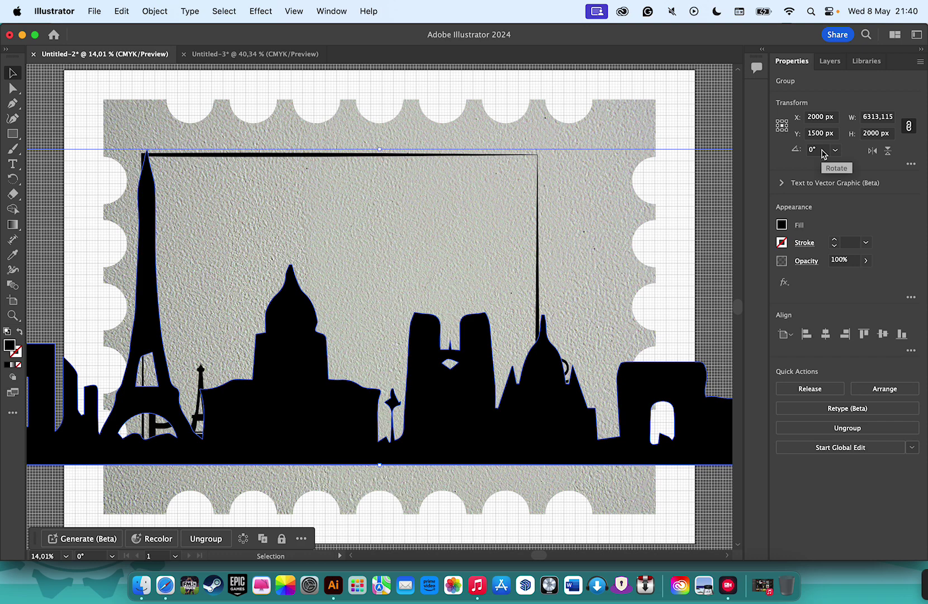
key("super+z")
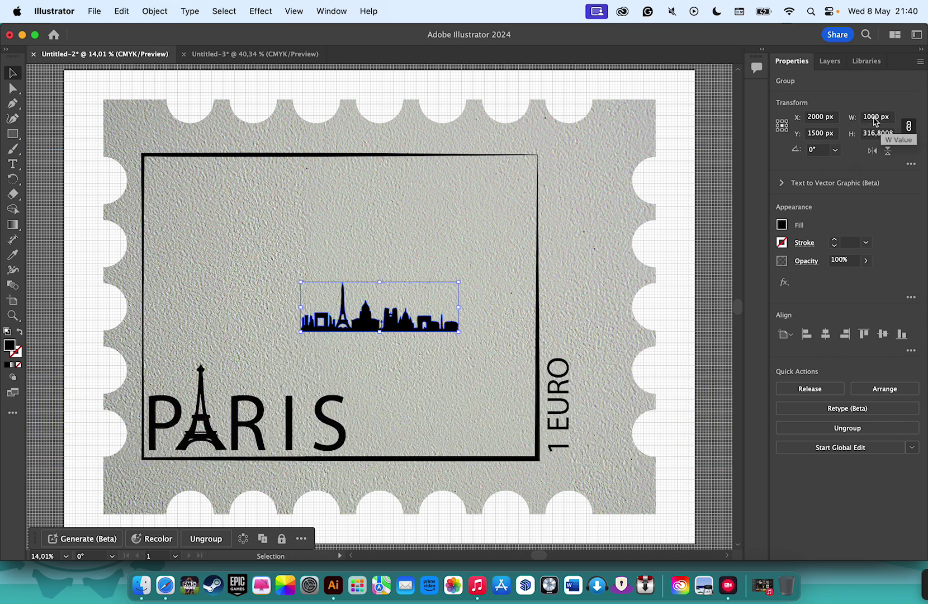
left_click(875, 117)
key("BackSpace")
type("2")
key("Return")
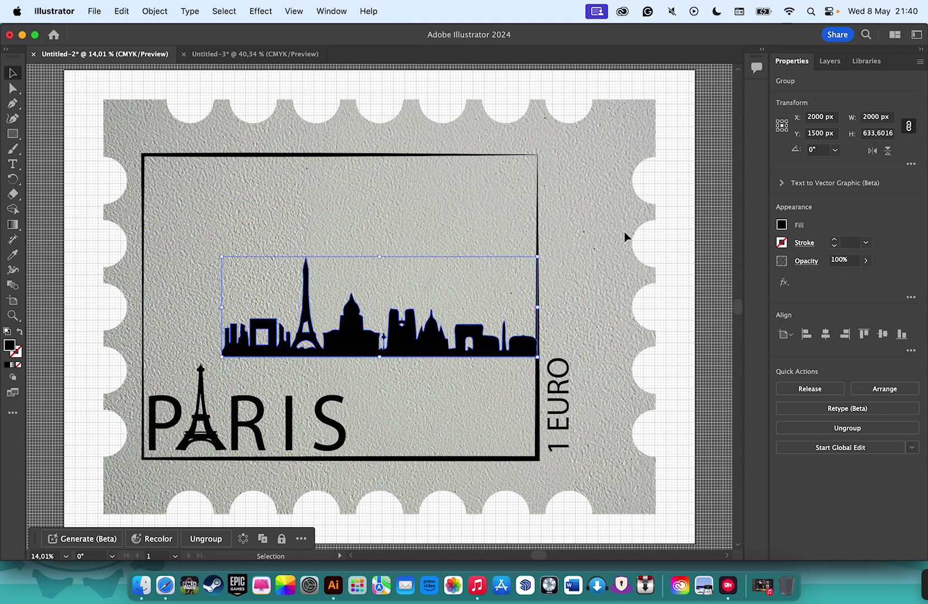
Shift the skyline left inside the frame and set its width to 2400 px
left_click_drag(343, 352, 310, 352)
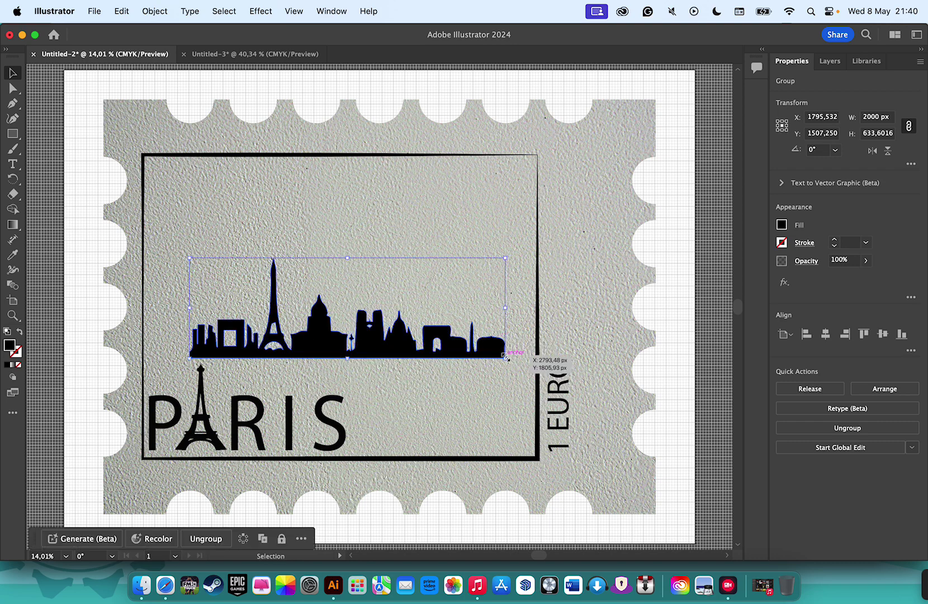
left_click_drag(505, 357, 535, 367)
key("super+z")
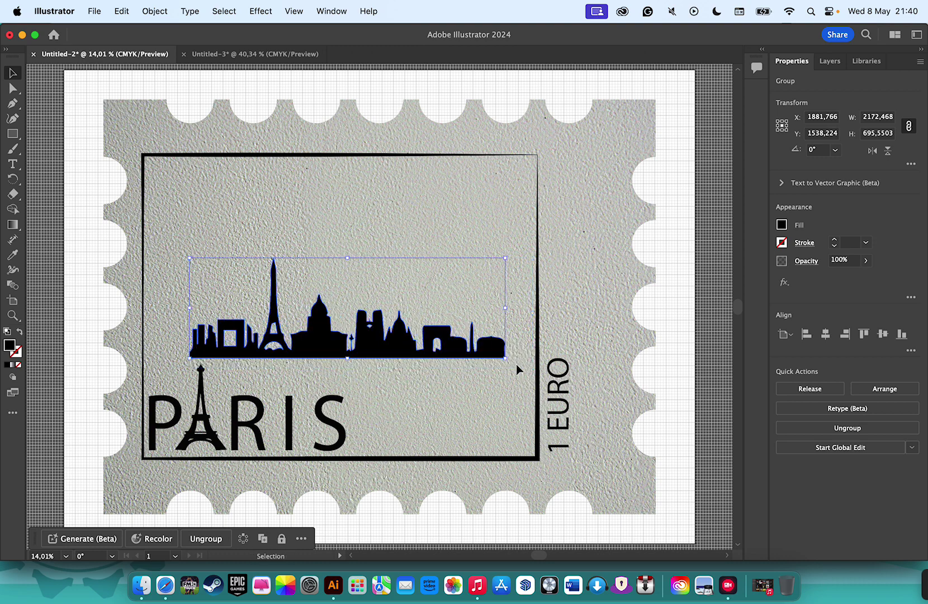
left_click(876, 116)
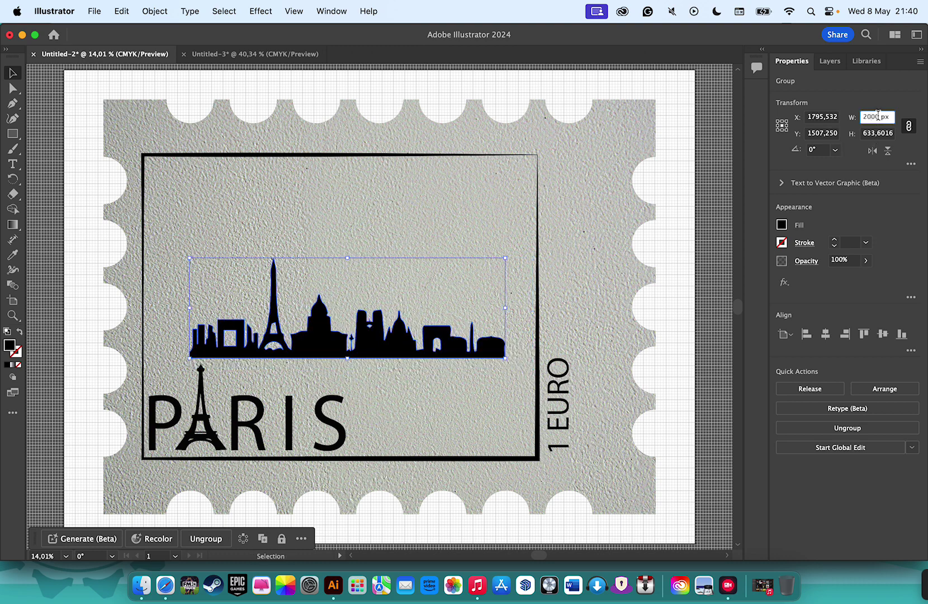
type("24")
type("0")
key("Return")
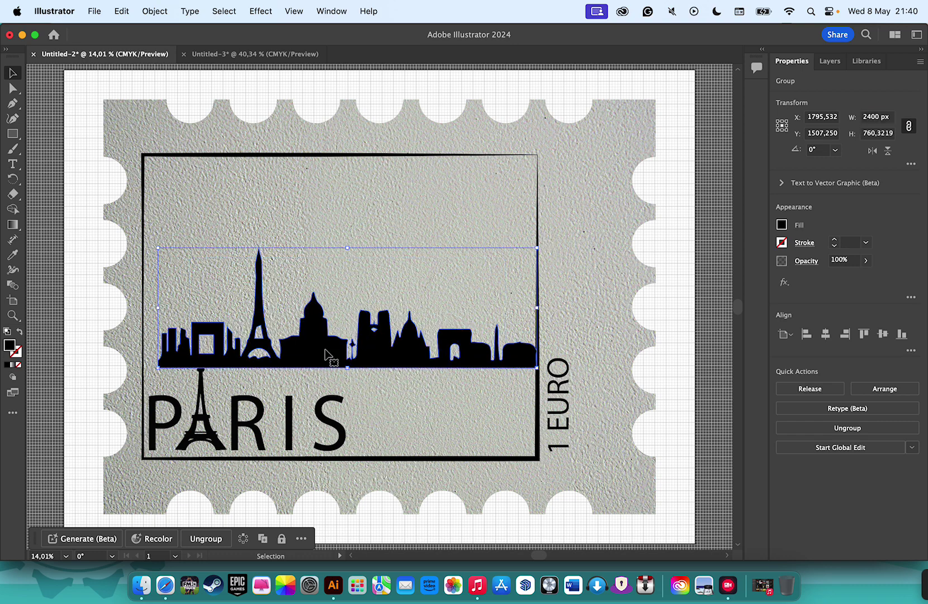
Move the skyline up and make it exactly 2400 × 760 px, unlinking proportions temporarily
left_click_drag(325, 351, 321, 333)
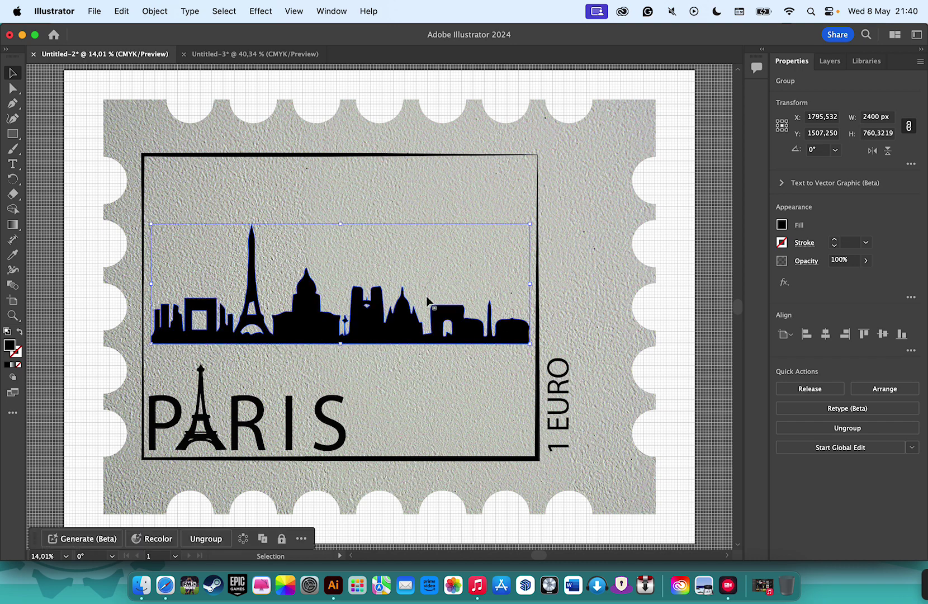
left_click(879, 135)
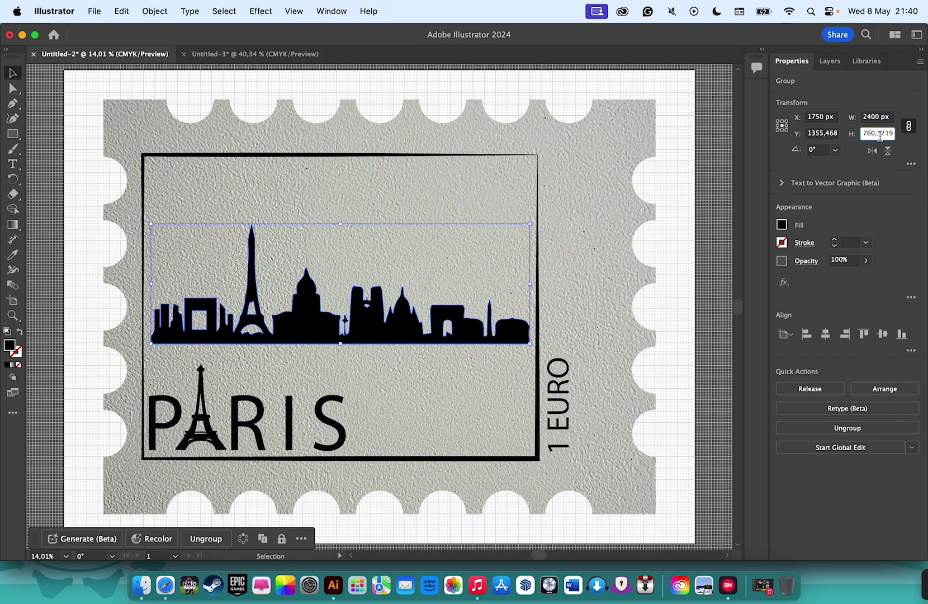
double_click(880, 138)
key("BackSpace")
left_click(906, 130)
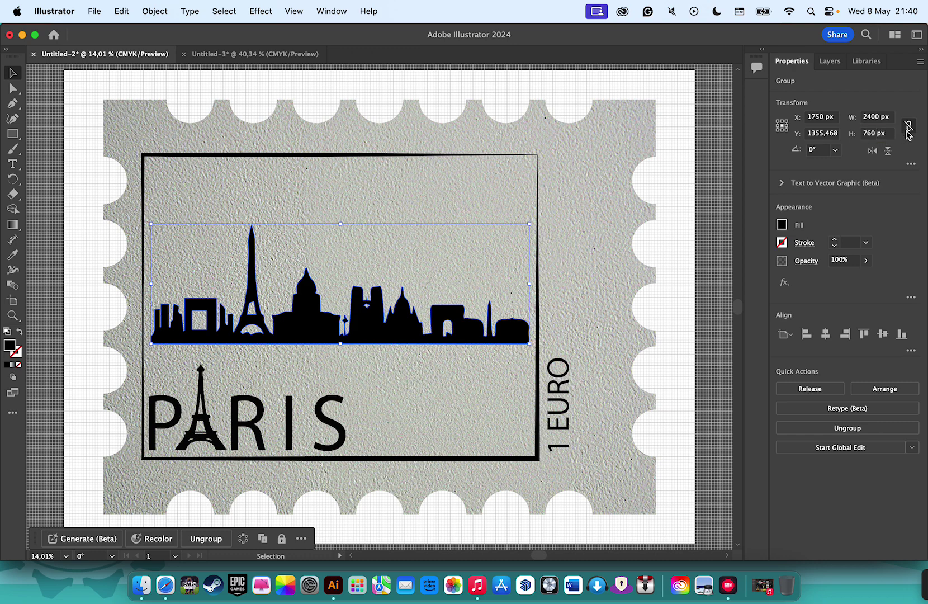
left_click(875, 121)
type("2400")
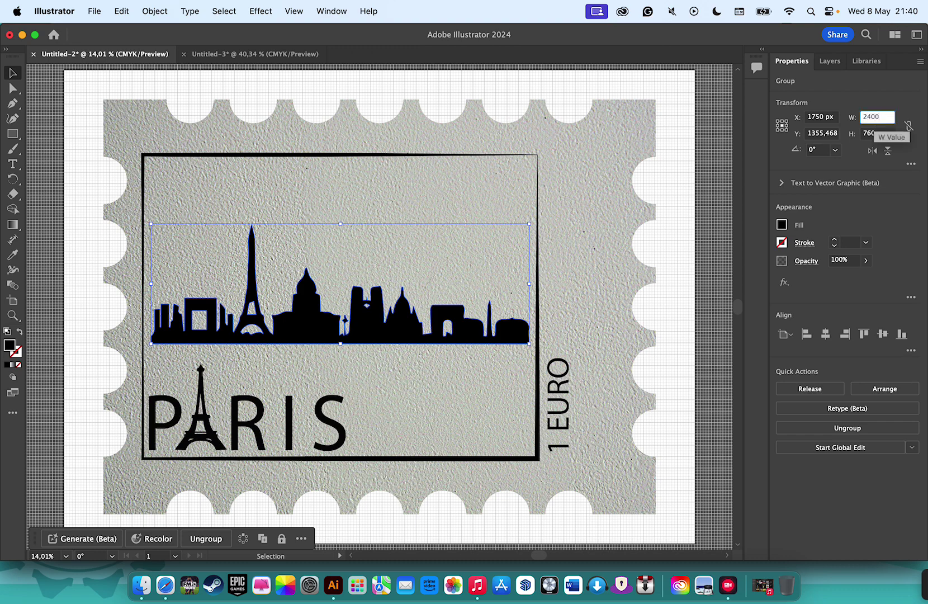
key("Return")
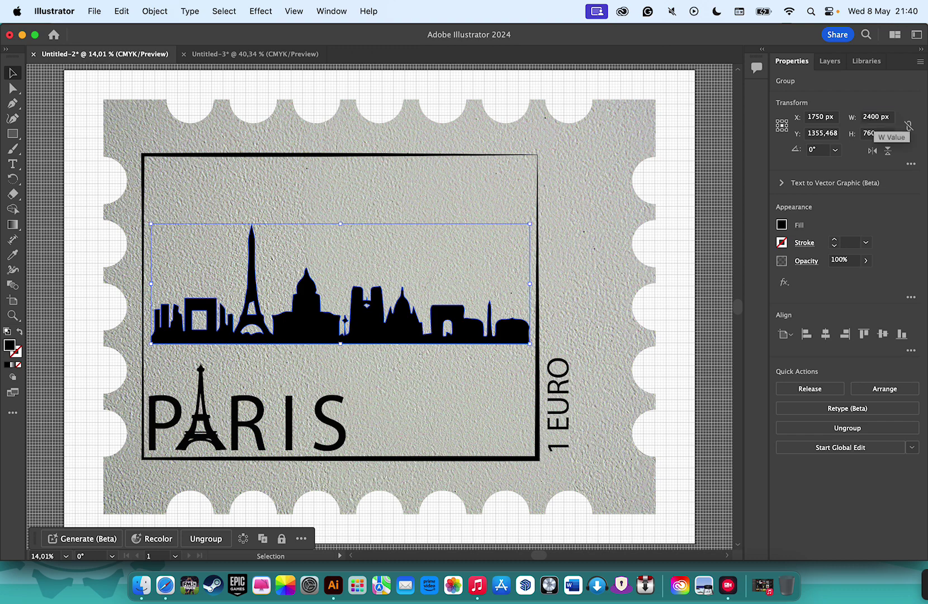
left_click(909, 126)
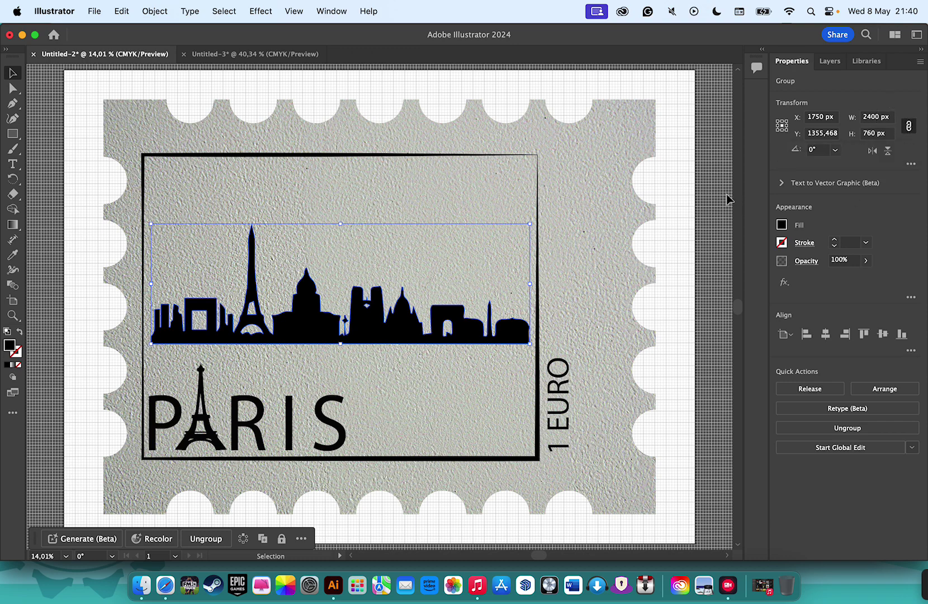
Position the skyline at Y 1400 px, just above PARIS, then deselect it
left_click(822, 134)
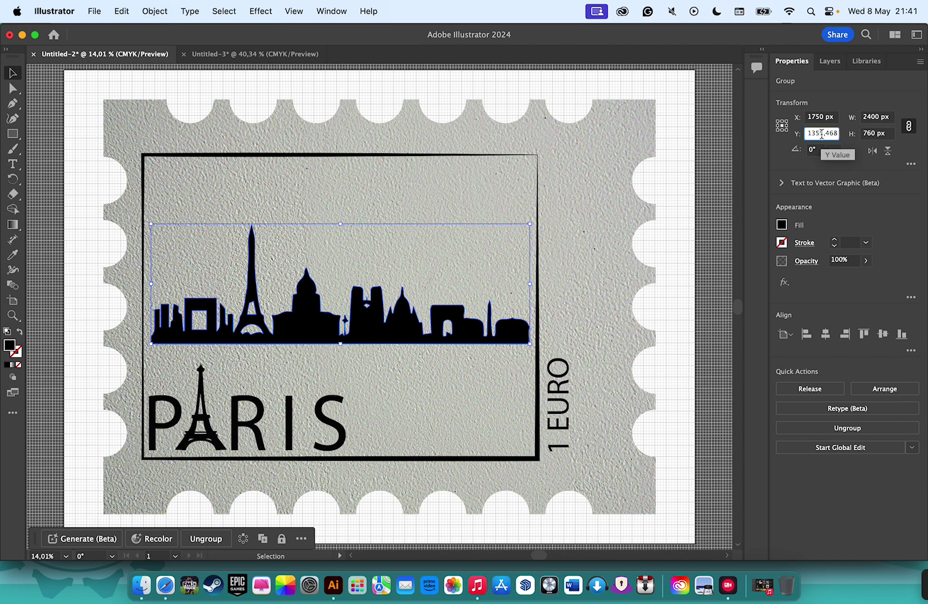
double_click(828, 134)
type("1300")
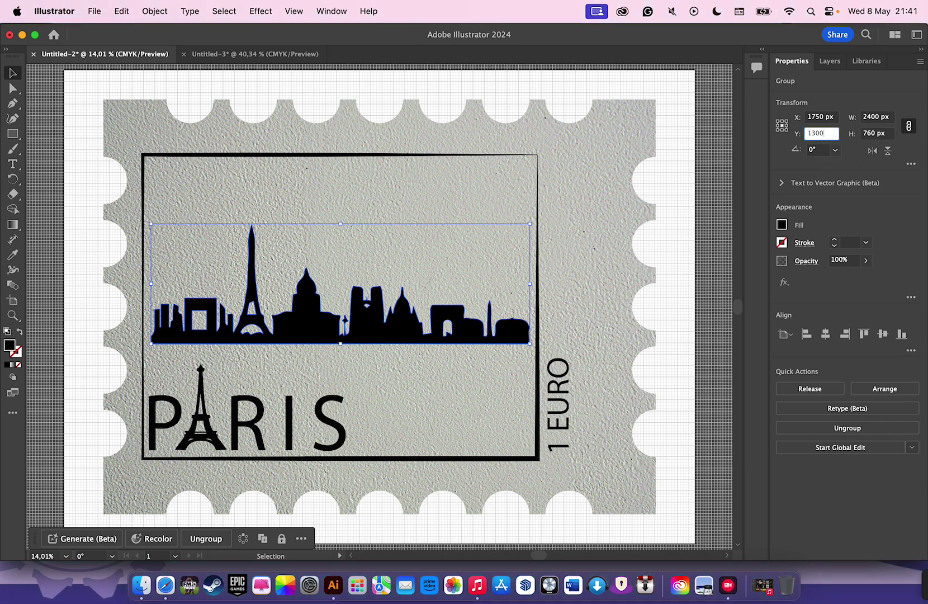
key("Return")
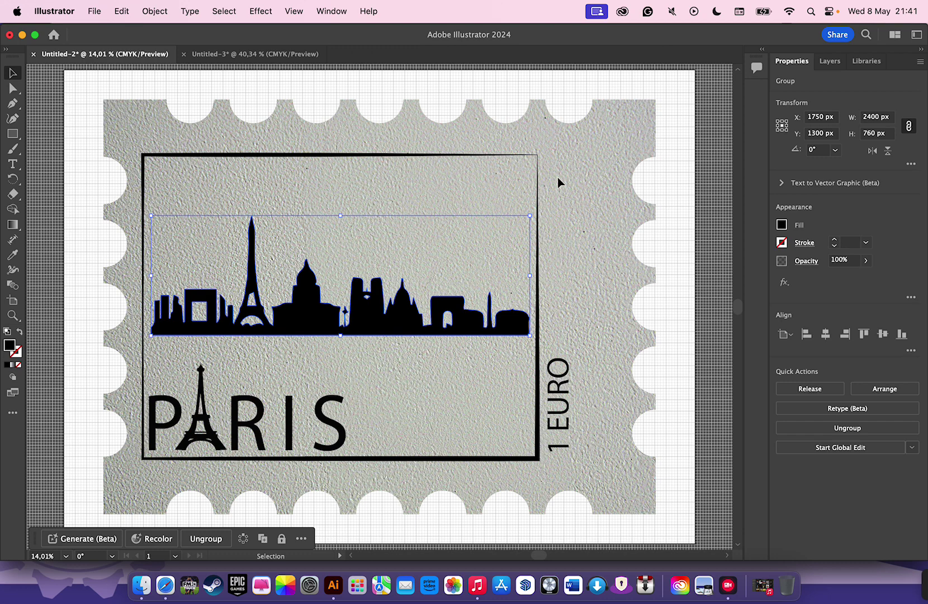
left_click(822, 134)
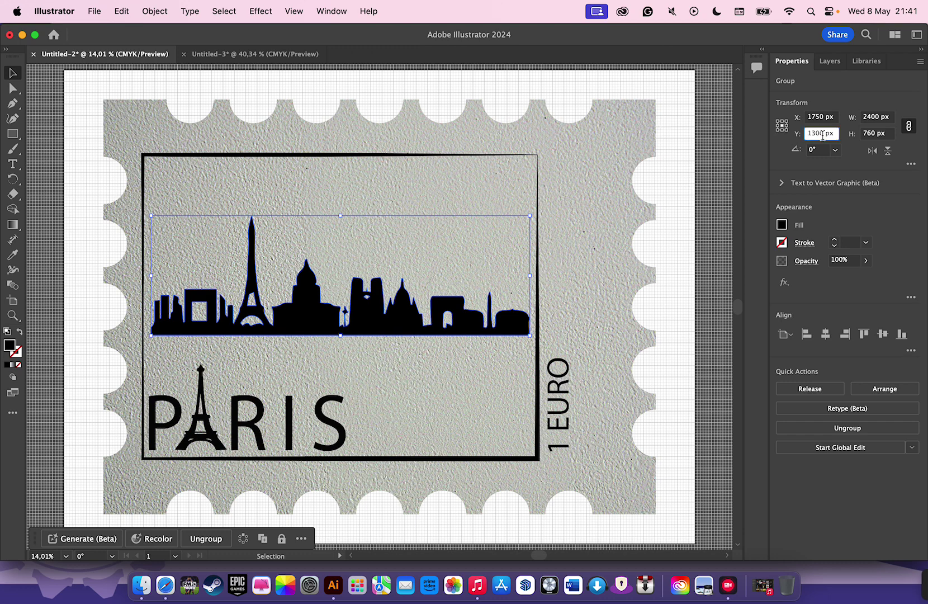
double_click(823, 135)
type("14")
key("Return")
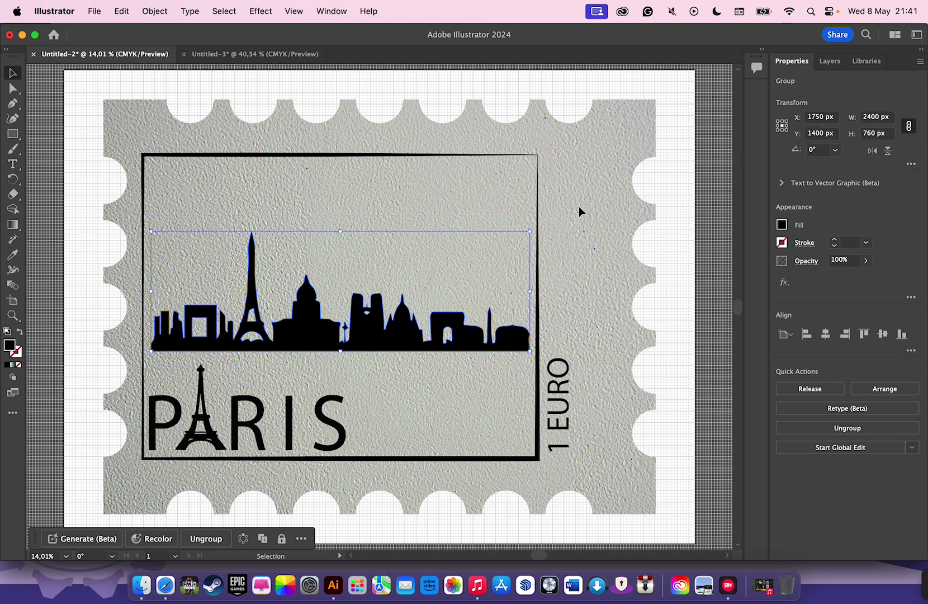
left_click(579, 211)
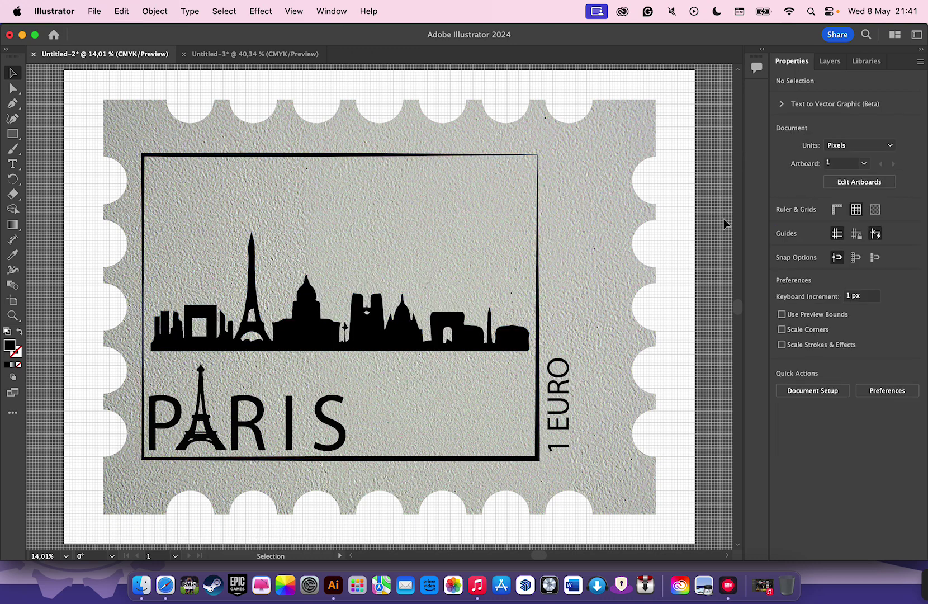
Lock and hide the 1 EURO, Paris and Stamp background layers, then lock the skyline group
left_click(831, 61)
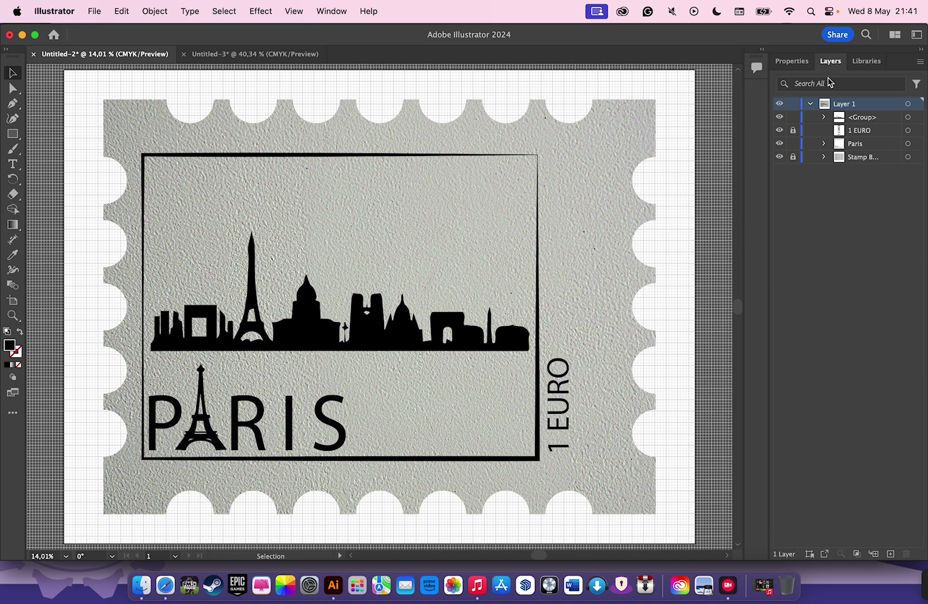
left_click(793, 144)
left_click(780, 130)
left_click(779, 156)
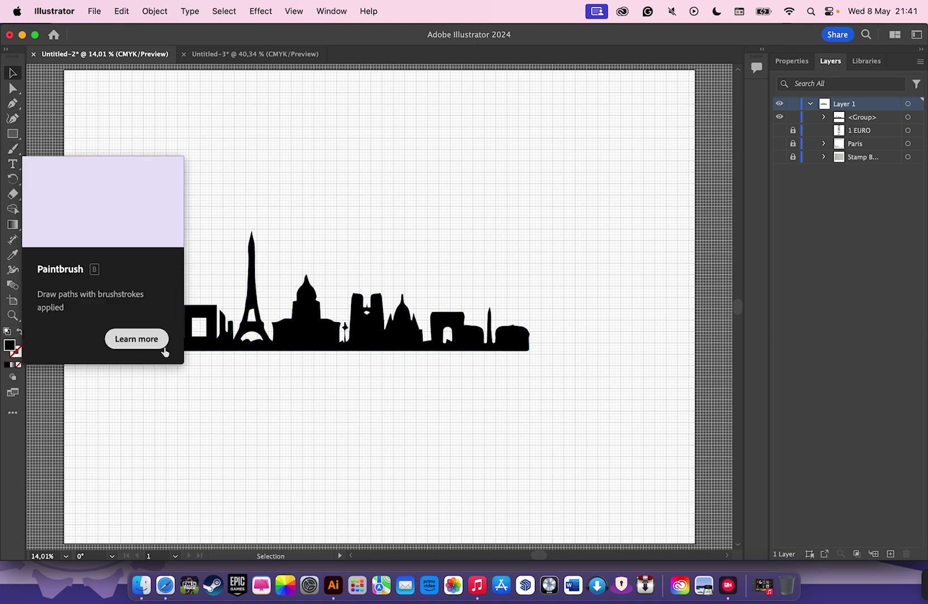
left_click(307, 332)
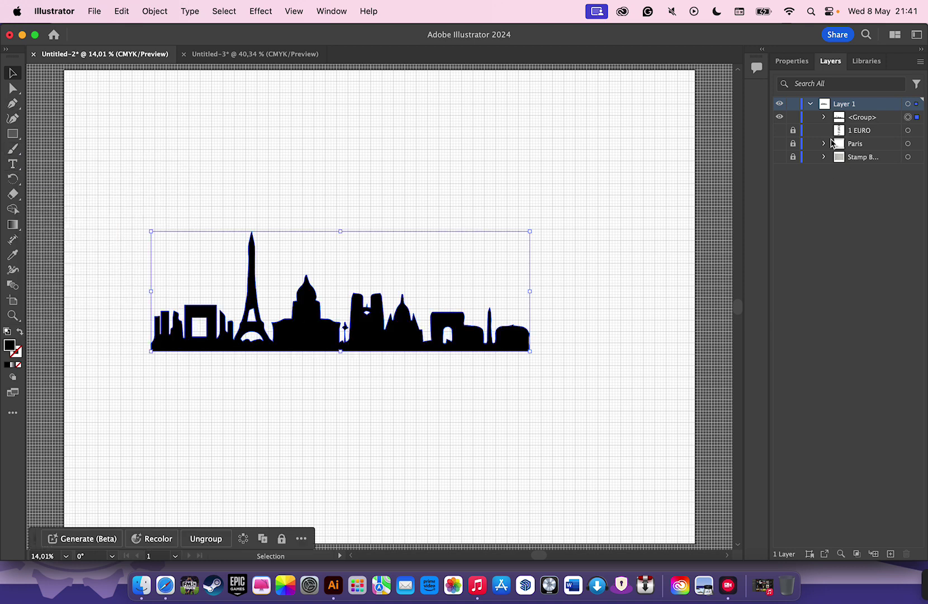
left_click(793, 117)
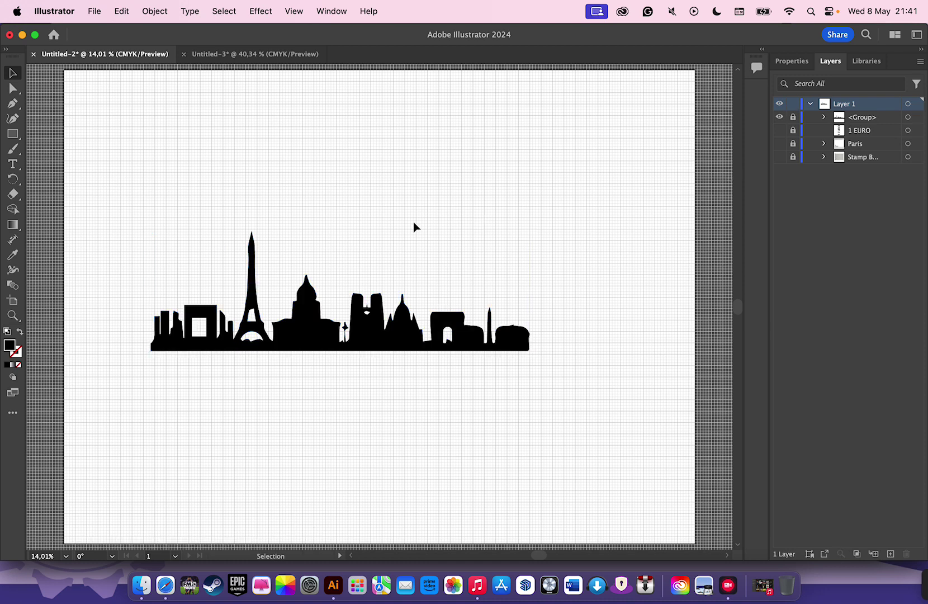
Unlock and isolate the skyline shape, then try several brown fill colours on it
left_click(793, 117)
double_click(311, 338)
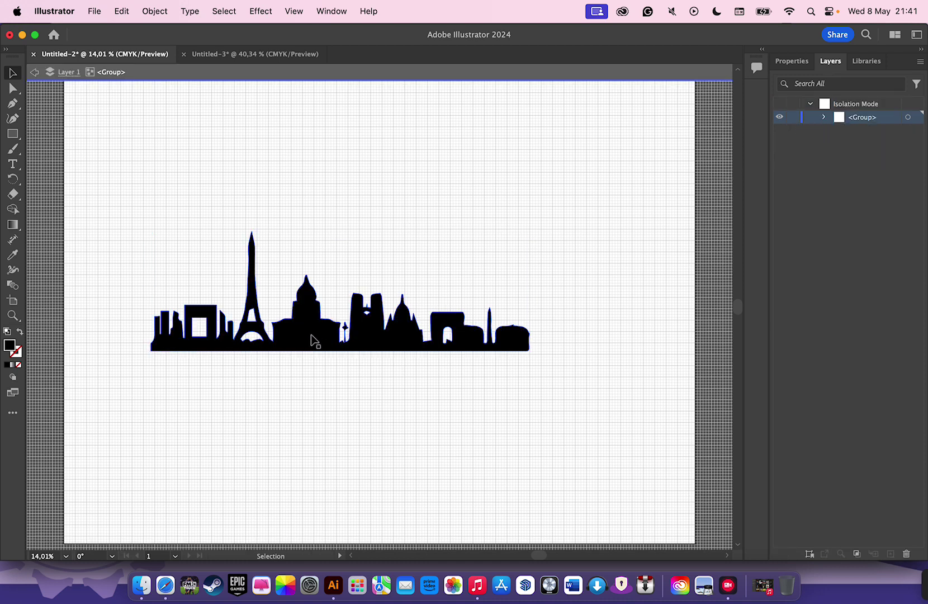
left_click(311, 338)
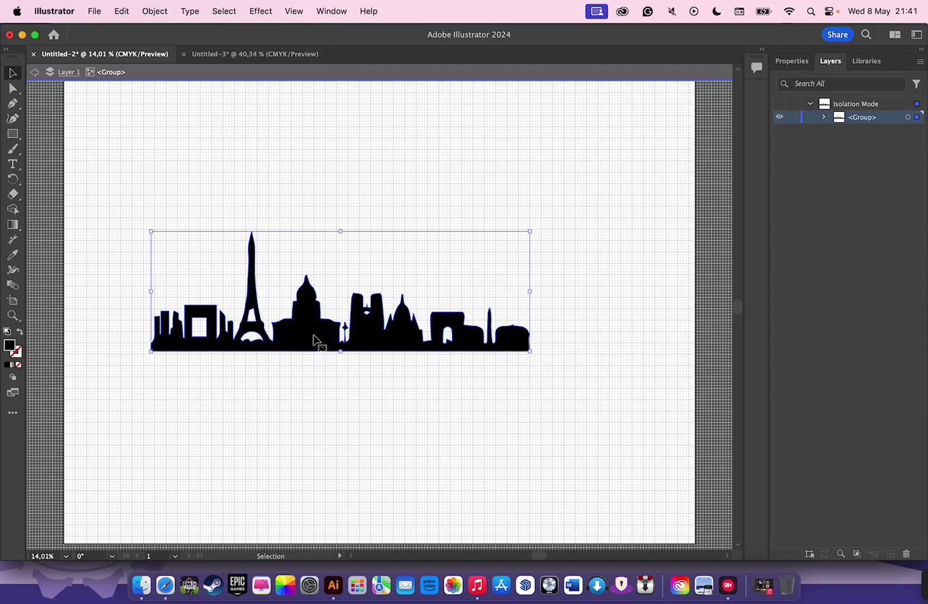
left_click(790, 61)
left_click(782, 224)
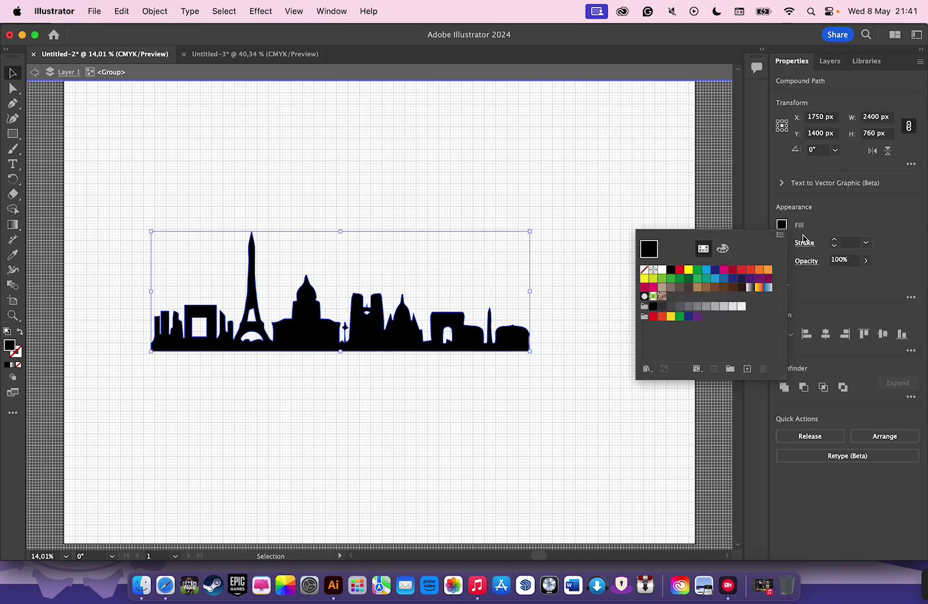
left_click(672, 288)
left_click(706, 287)
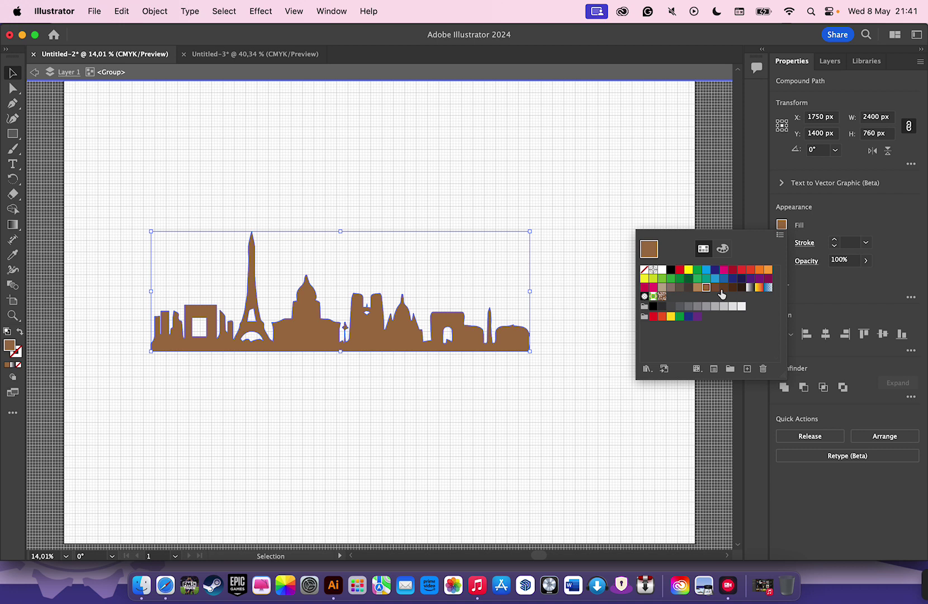
left_click(725, 287)
Settle on the yellow-to-red gradient fill for the skyline after comparing blue and dark grey
left_click(759, 288)
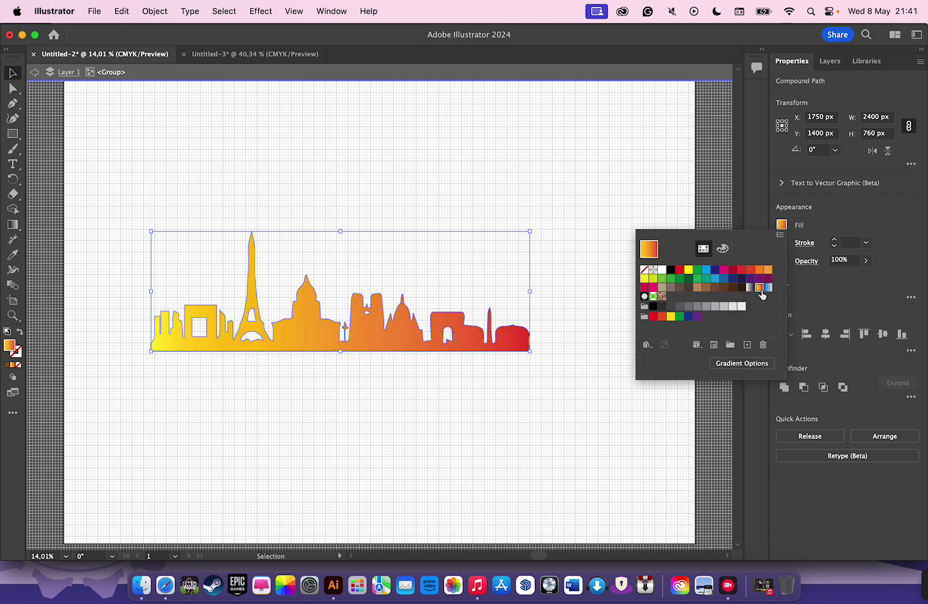
left_click(767, 287)
left_click(759, 288)
left_click(679, 307)
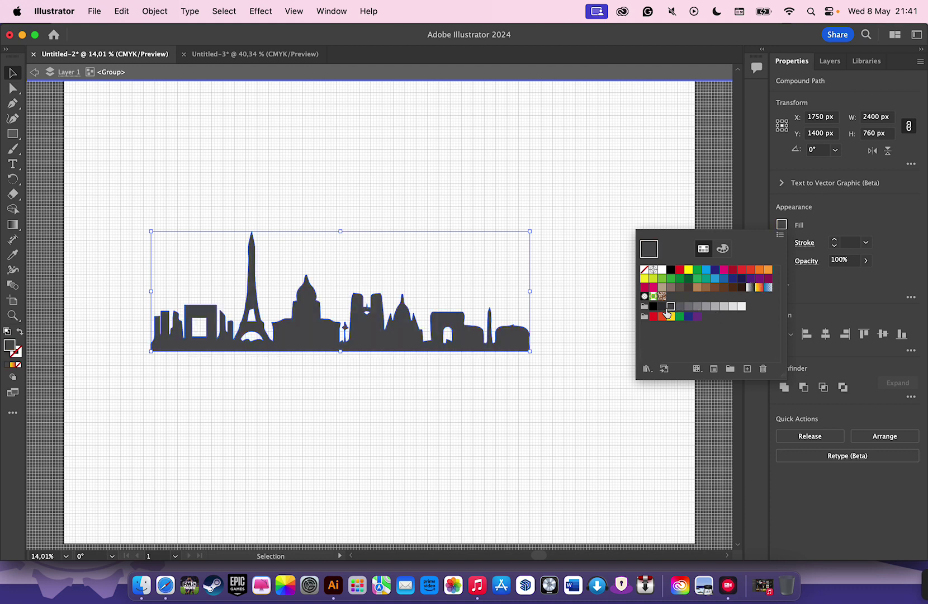
left_click(758, 289)
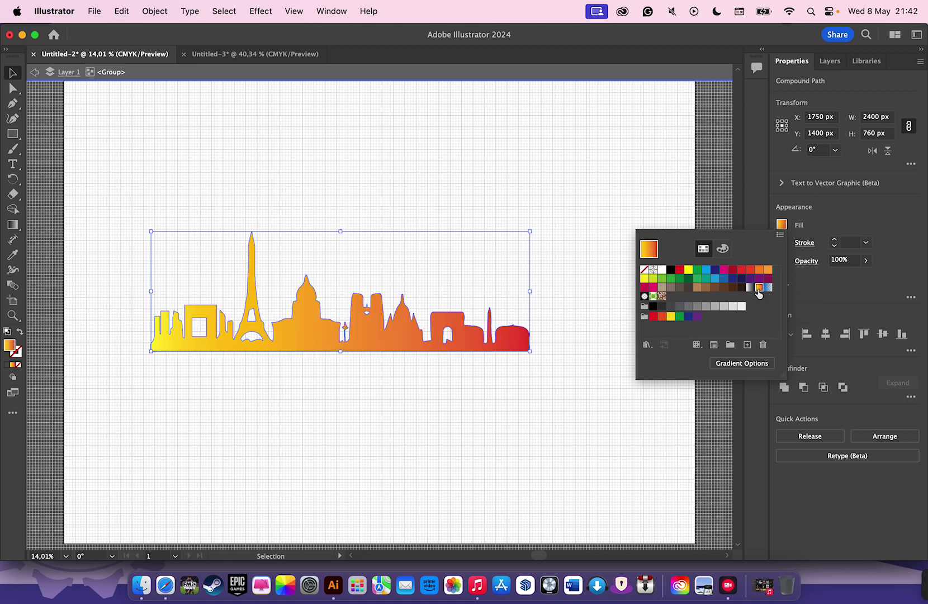
left_click(608, 230)
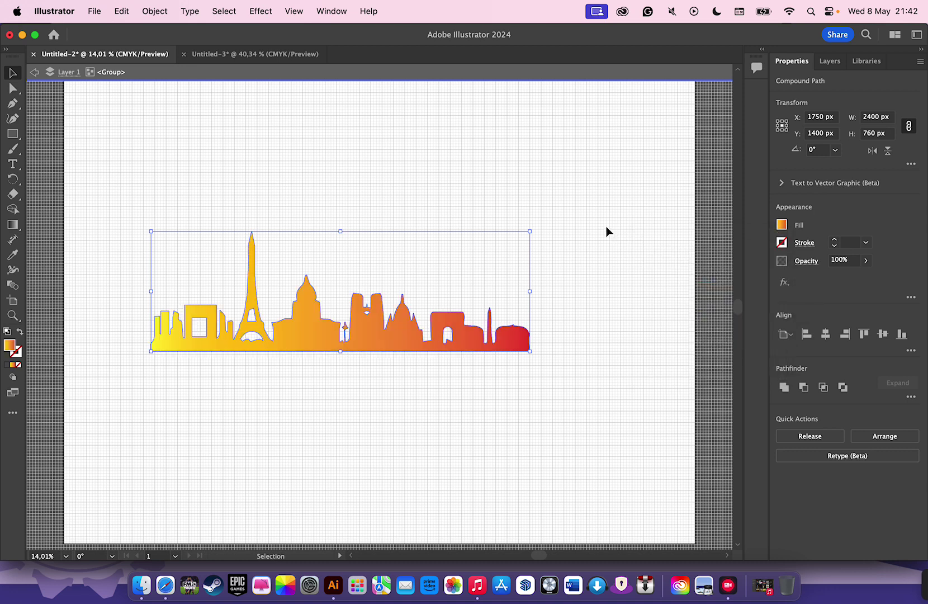
left_click(202, 156)
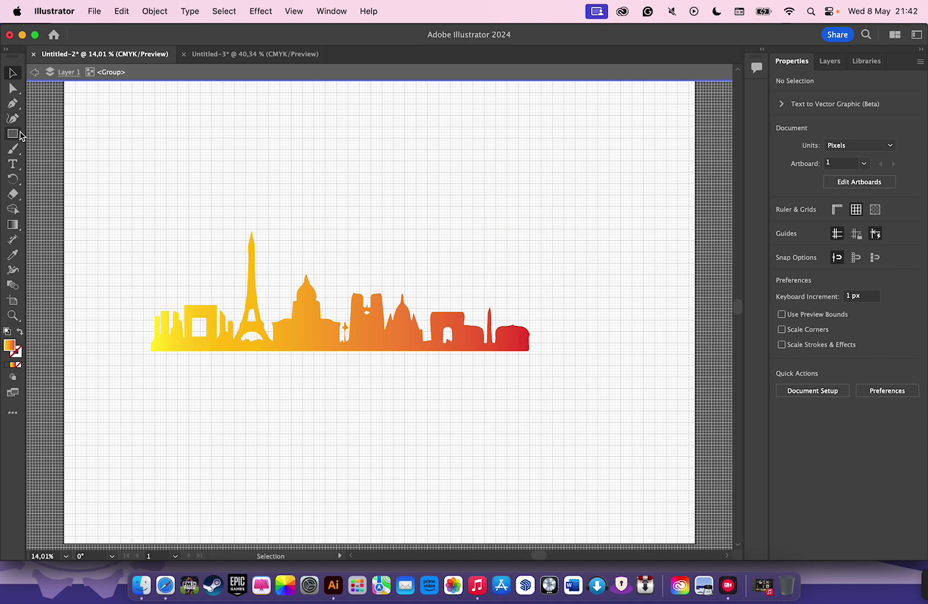
Exit isolation mode and give the skyline's inner path a descriptive city name in Layers
left_click_drag(12, 135, 52, 140)
left_click(51, 136)
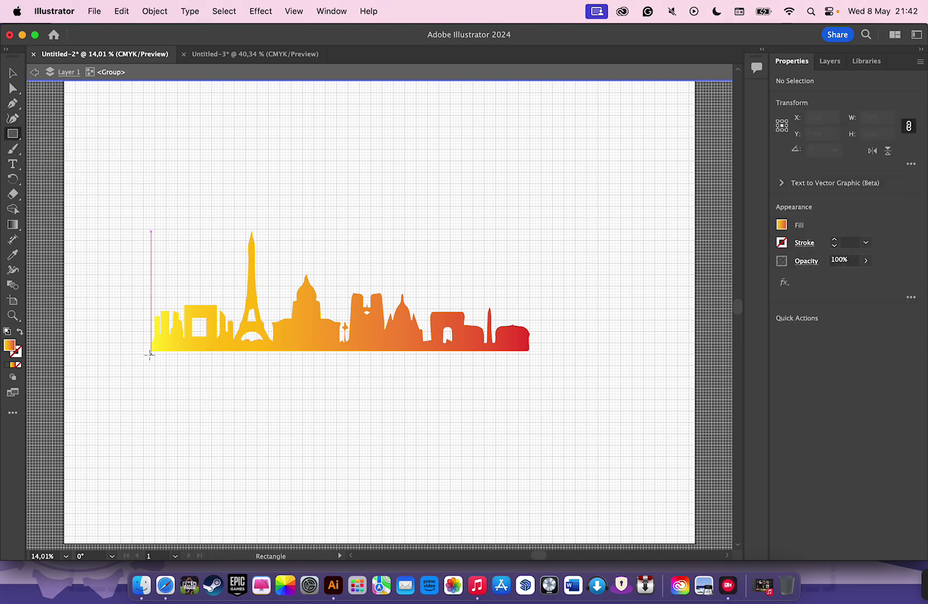
left_click(827, 65)
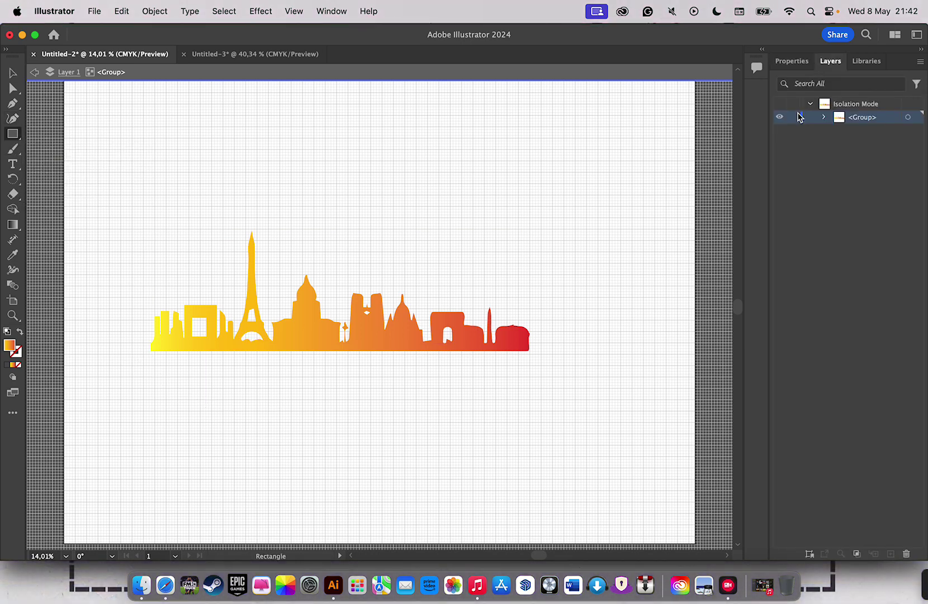
left_click(822, 117)
key("Escape")
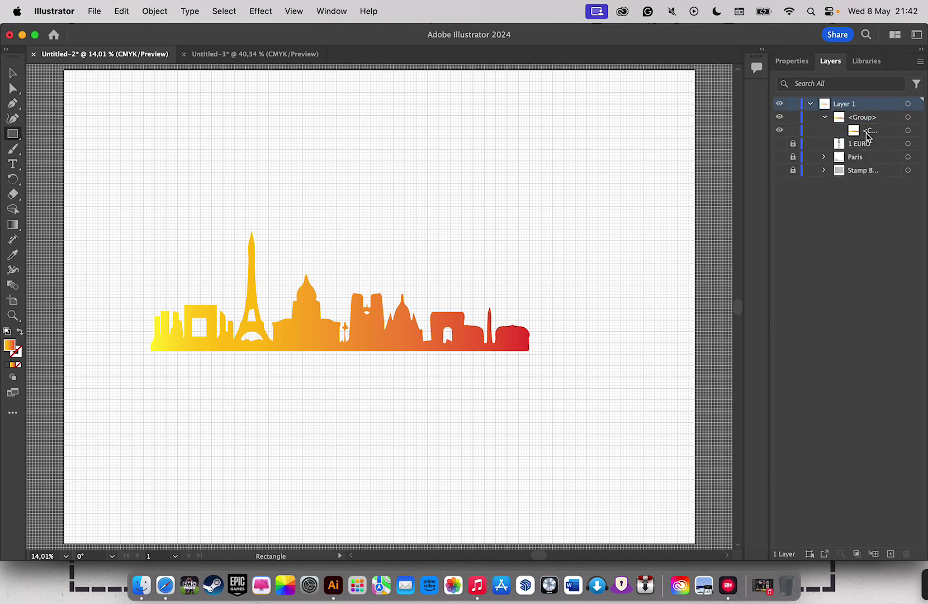
left_click(877, 134)
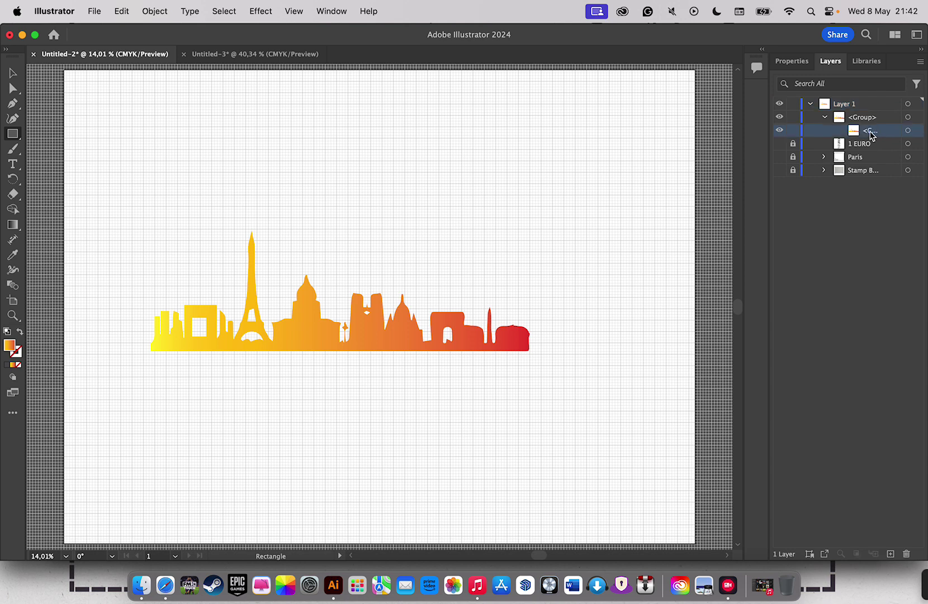
double_click(870, 132)
key("BackSpace")
type("ity")
key("Return")
Rename the skyline group to Paris City and cancel a stray rectangle size prompt
left_click(861, 118)
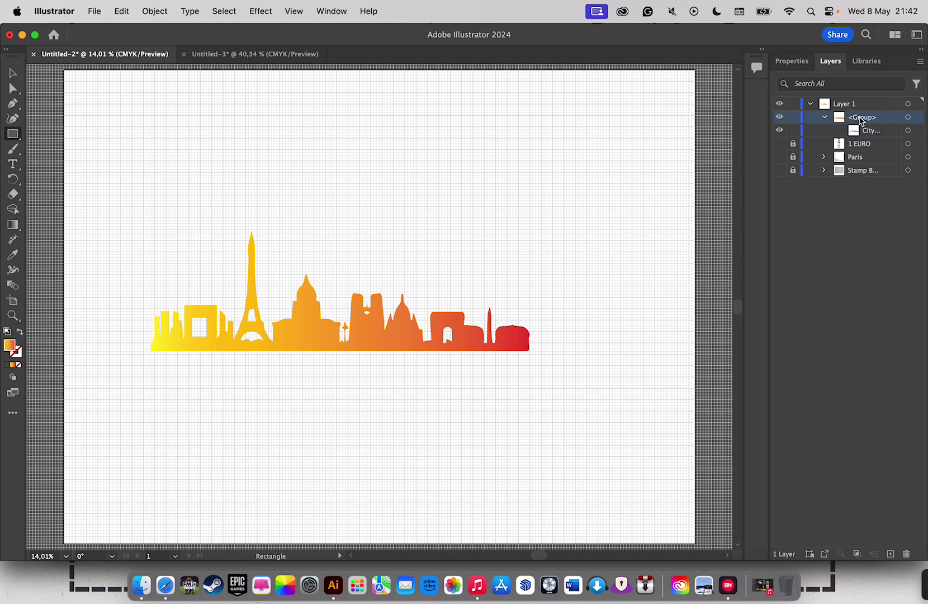
double_click(873, 120)
key("BackSpace")
type("Paris City")
key("Return")
left_click(347, 351)
left_click(431, 324)
Draw a thin gradient strip along the skyline's base, spanning its full width
key("v")
left_click_drag(126, 393, 522, 243)
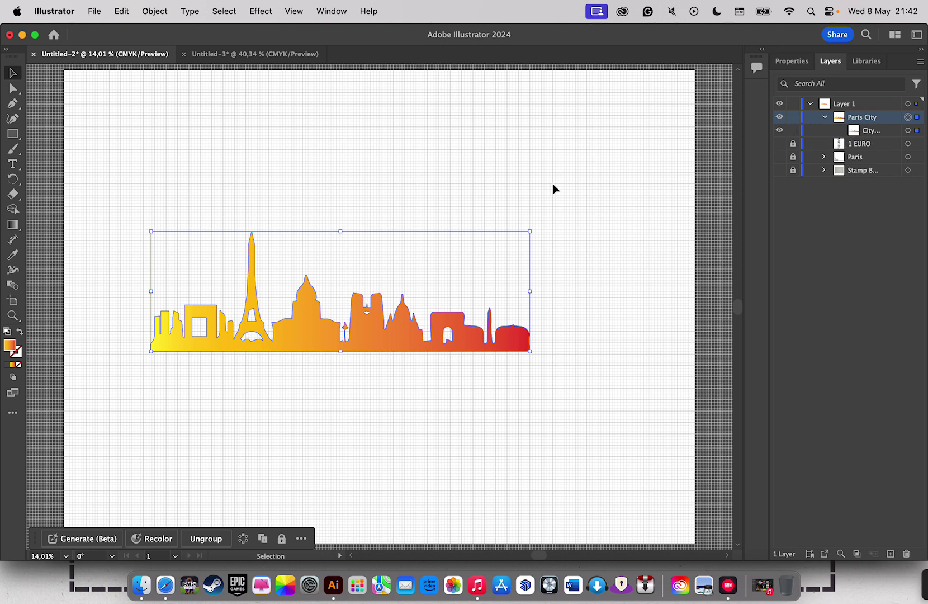
left_click(12, 134)
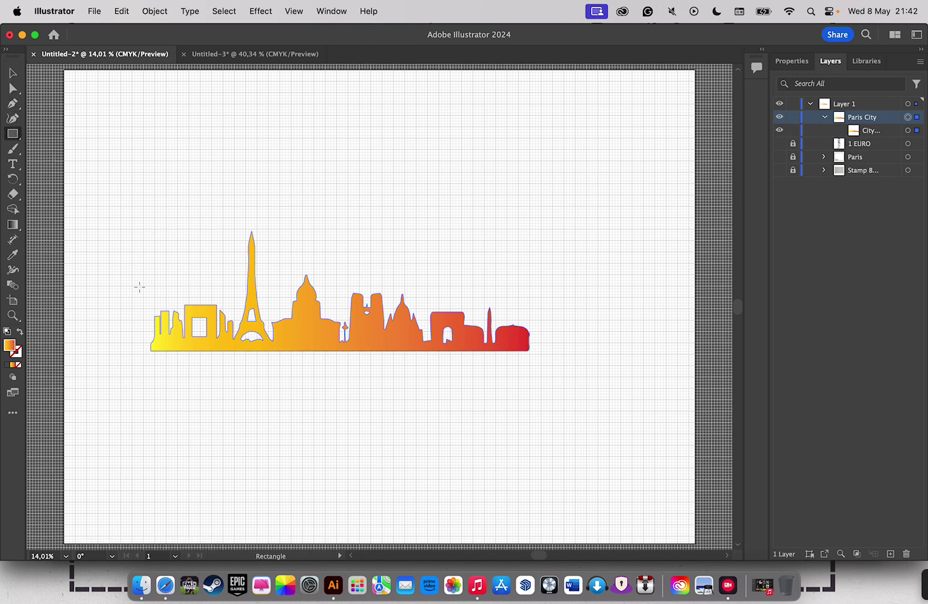
mouse_move(151, 350)
left_mouse_down()
mouse_move(529, 351)
mouse_move(528, 371)
left_mouse_up()
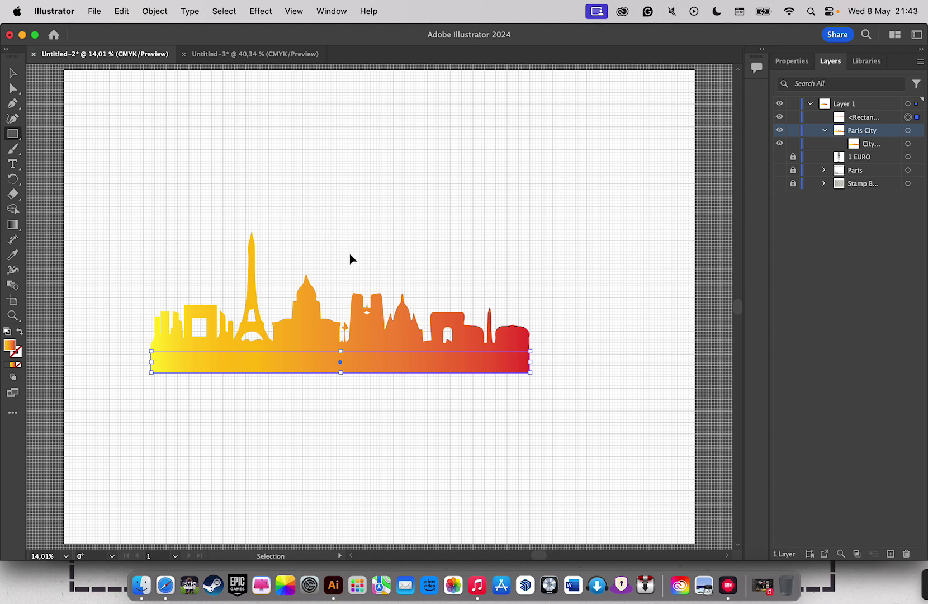
Paste two copies of the strip and stack each beneath the previous one
key("super+v")
left_click(12, 73)
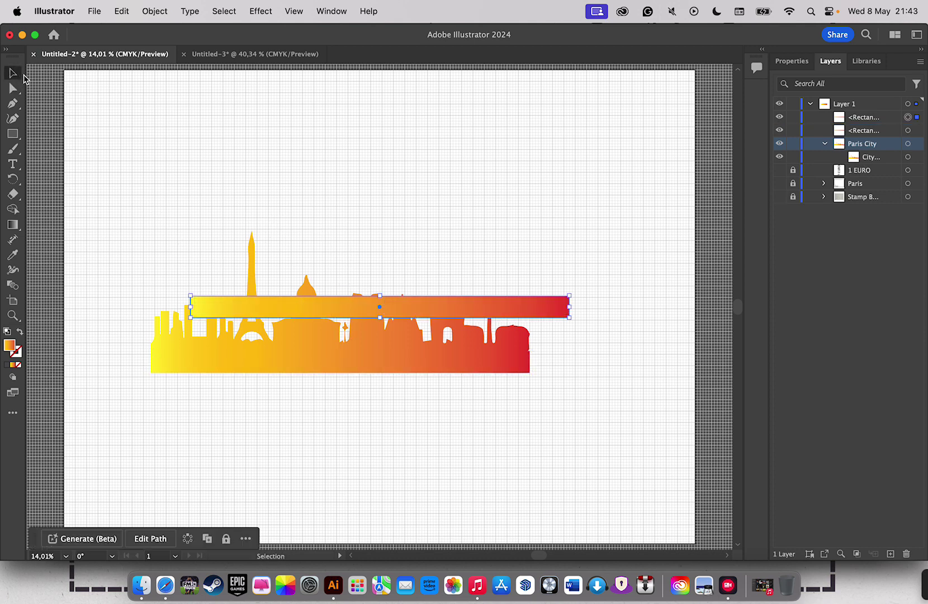
left_click_drag(385, 306, 341, 385)
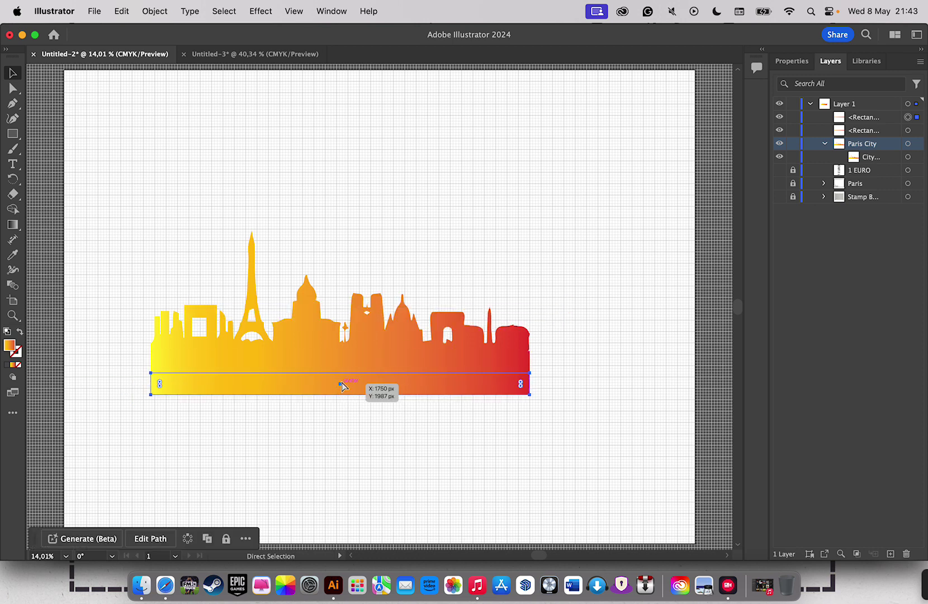
key("super+v")
mouse_move(379, 314)
left_mouse_down()
mouse_move(341, 404)
mouse_move(329, 366)
left_mouse_up()
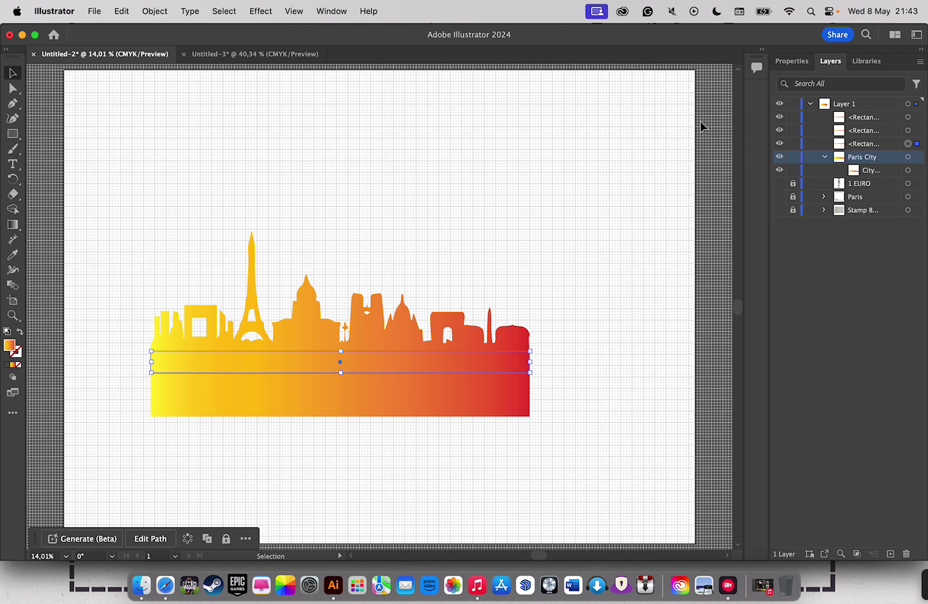
Fill the three stripes light blue, mid blue and navy from top to bottom
left_click(791, 61)
left_click(783, 225)
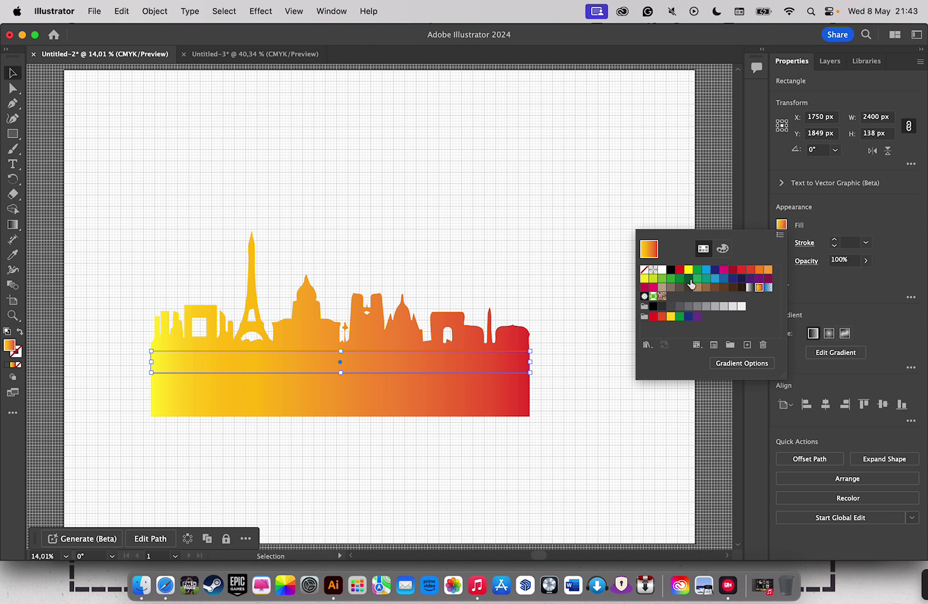
left_click(715, 278)
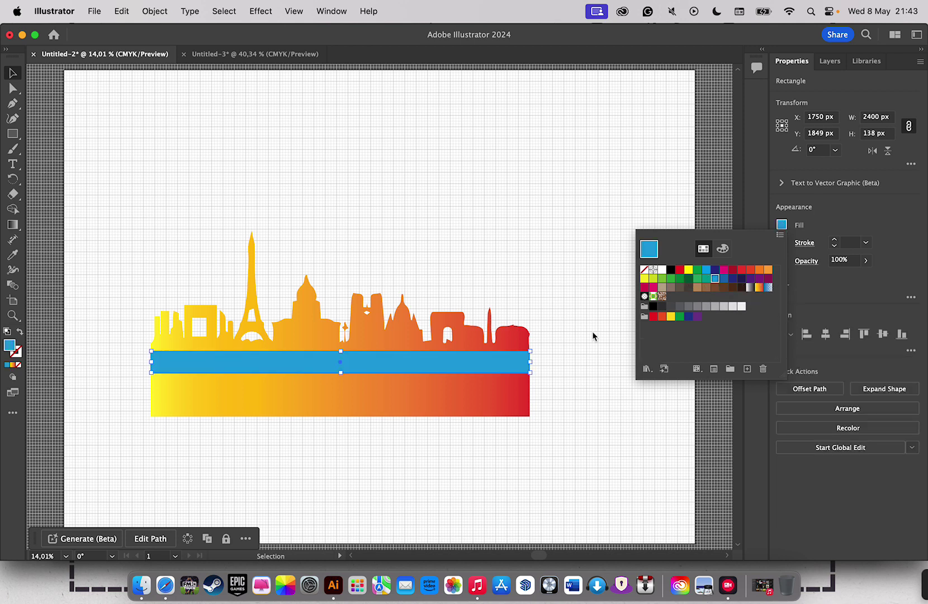
left_click(474, 391)
left_click(474, 391)
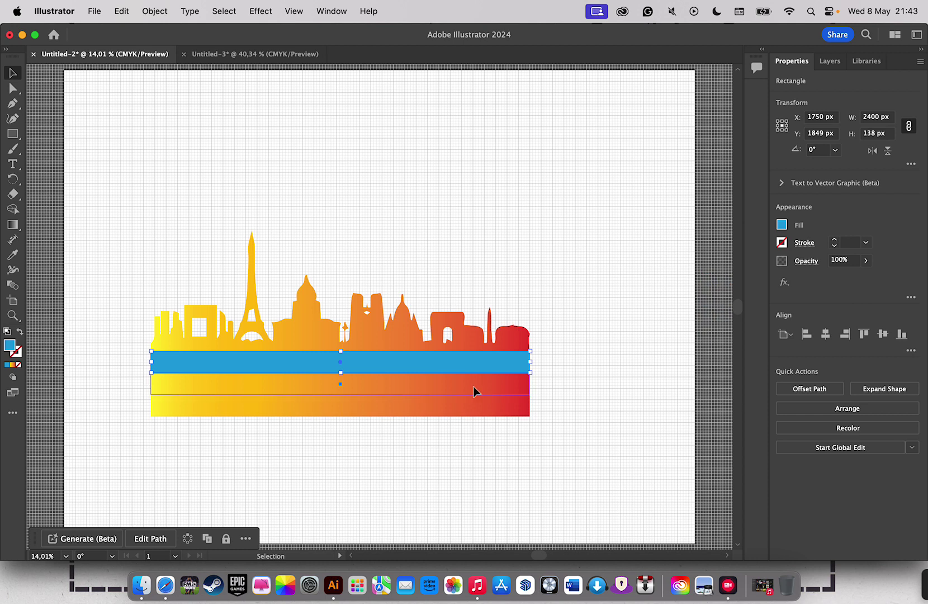
left_click(782, 225)
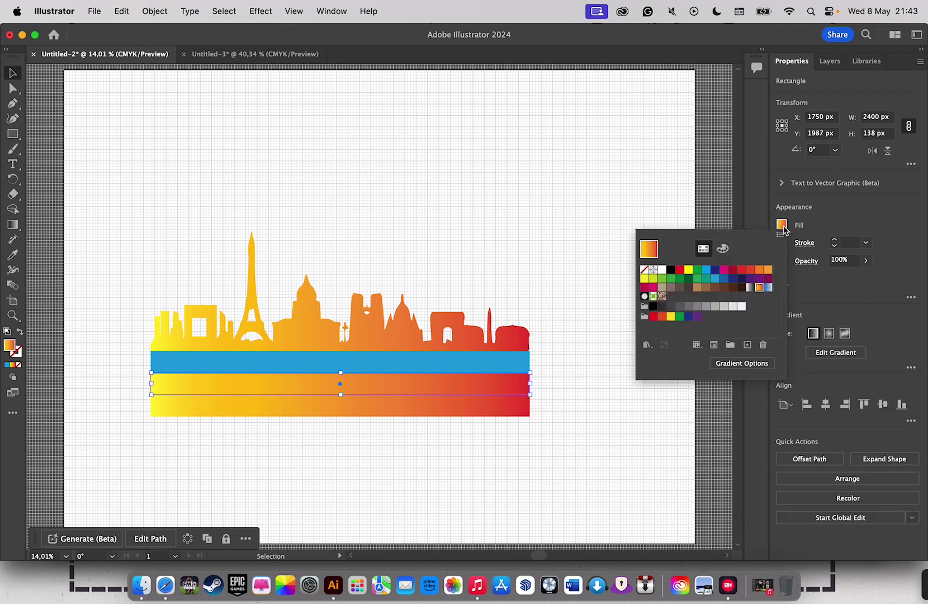
left_click(724, 278)
left_click(442, 405)
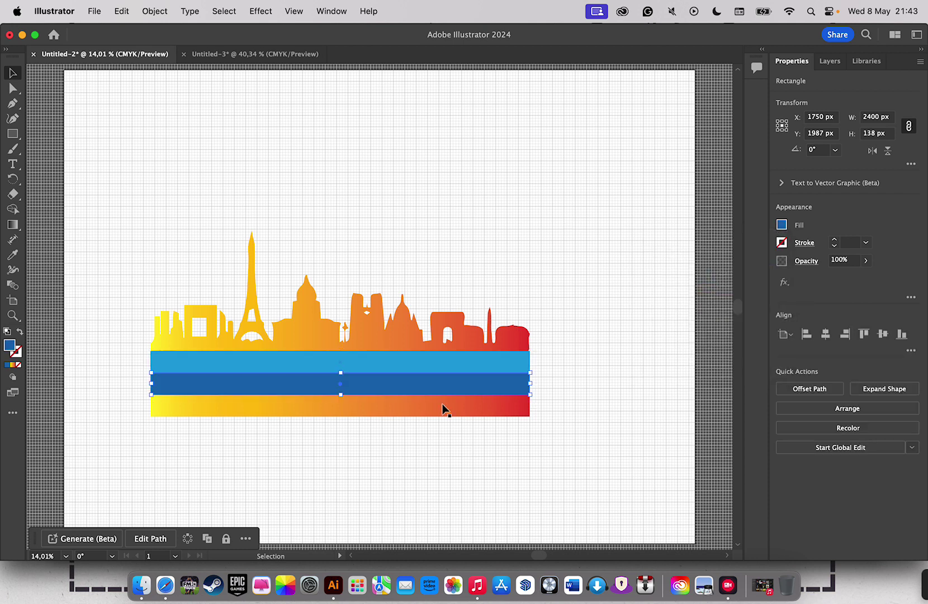
left_click(782, 224)
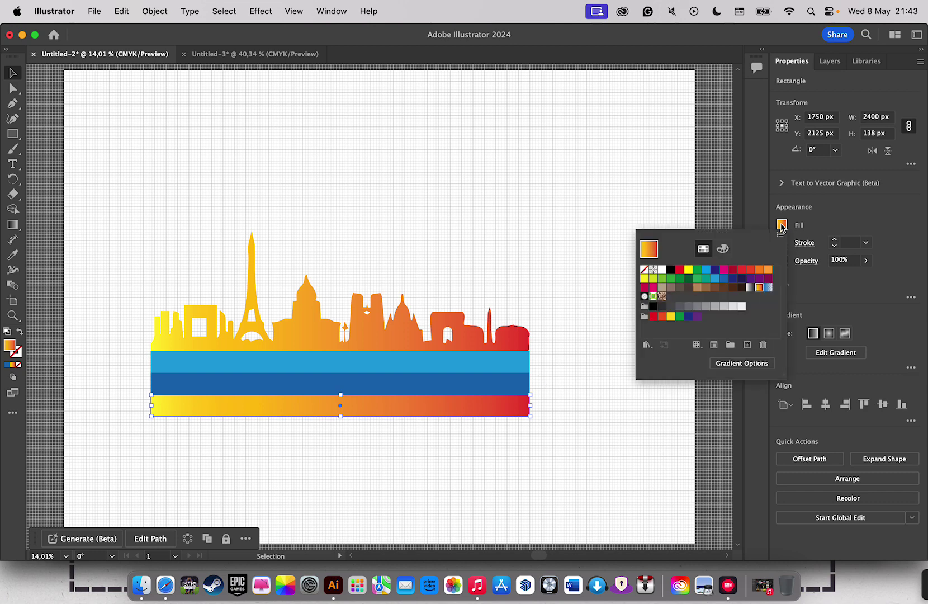
left_click(730, 279)
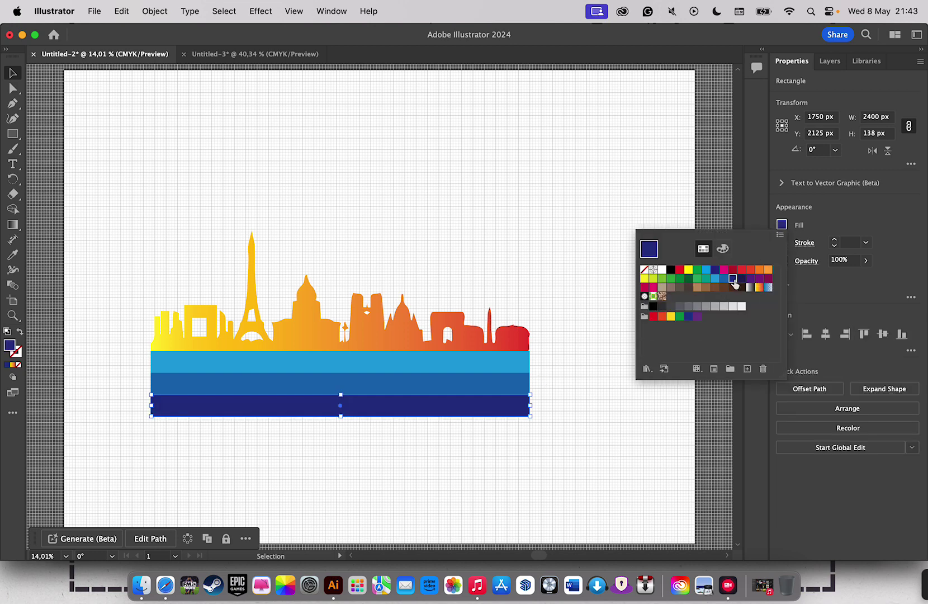
left_click(353, 270)
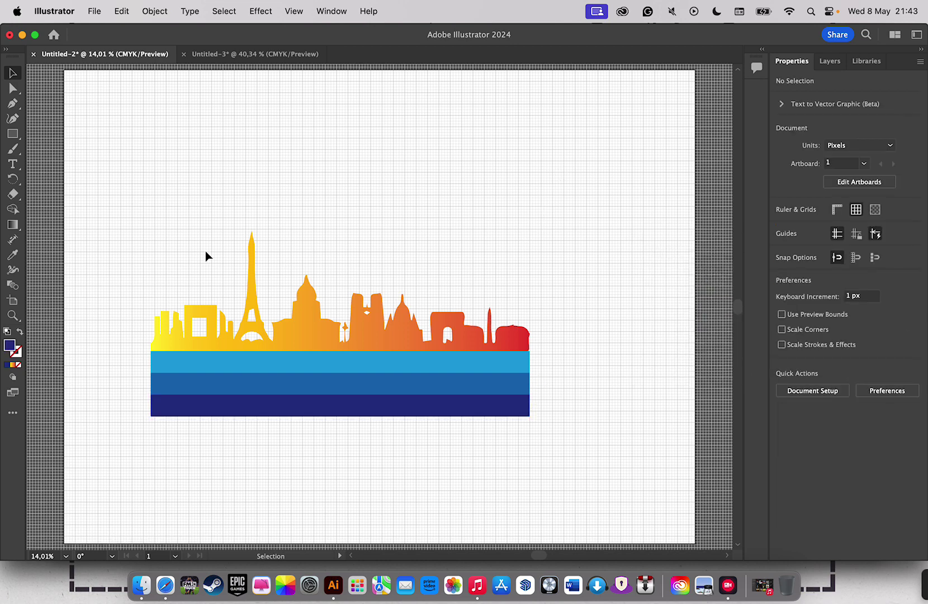
Give the skyline group a dark navy fill
left_click(303, 339)
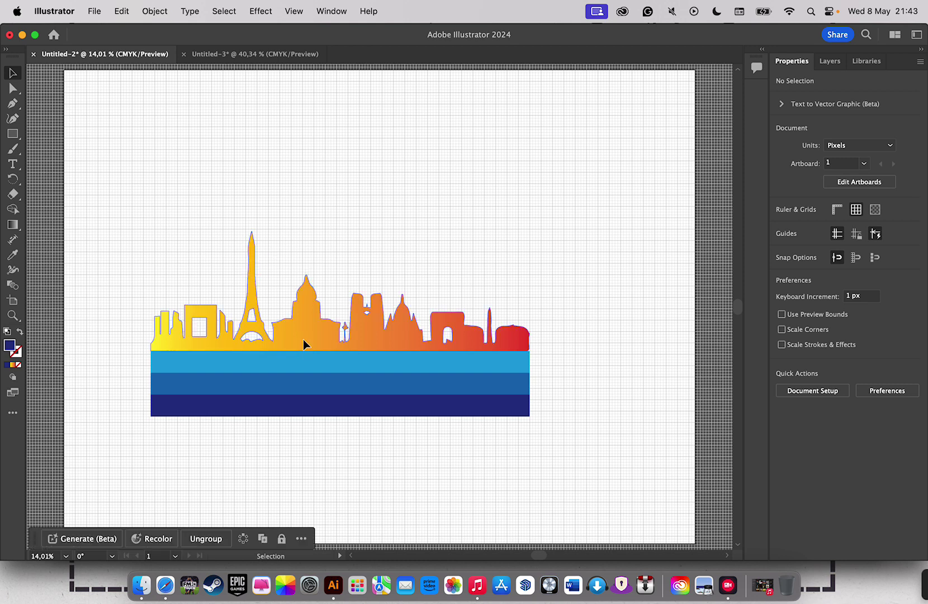
left_click(782, 225)
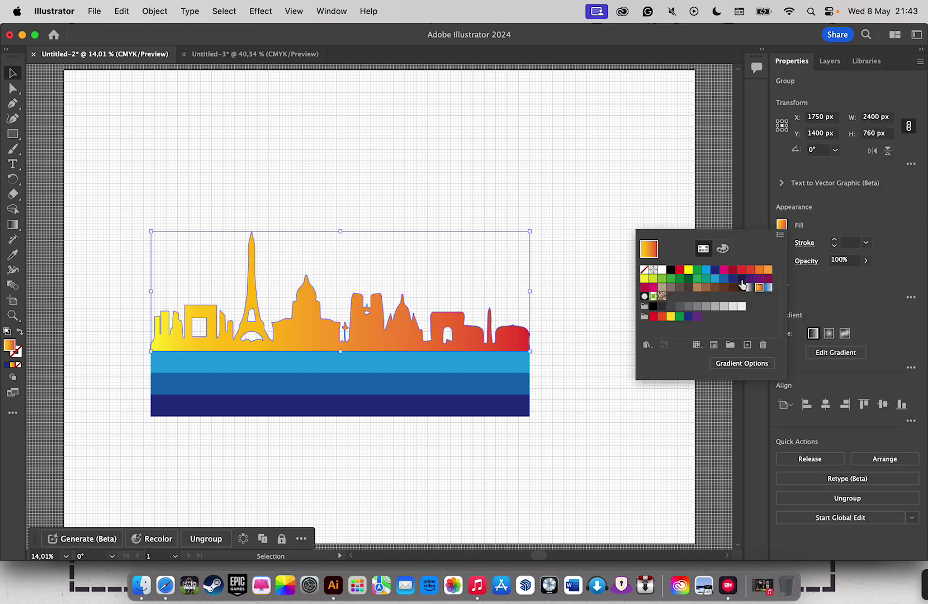
left_click(742, 279)
left_click(581, 180)
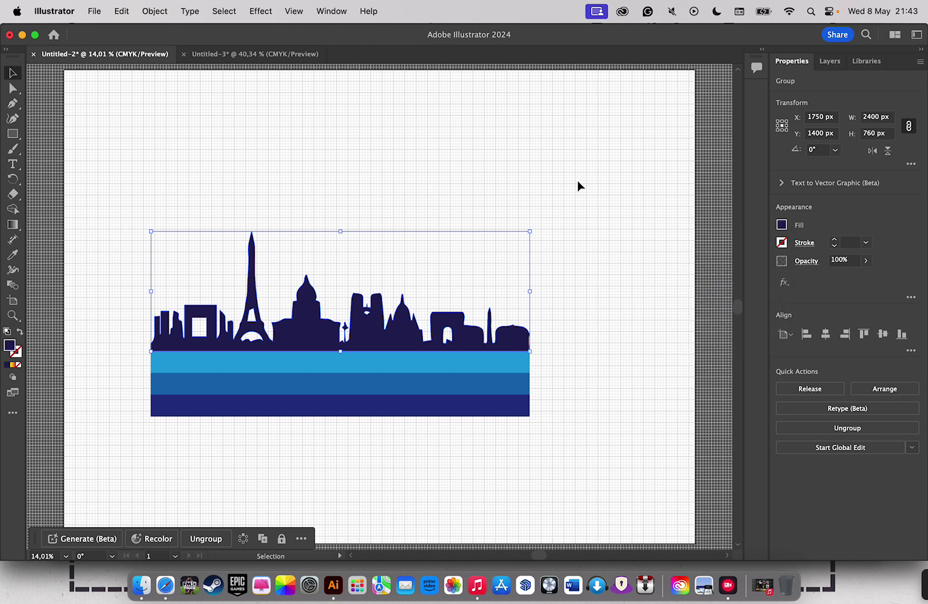
left_click(307, 255)
key("super+a")
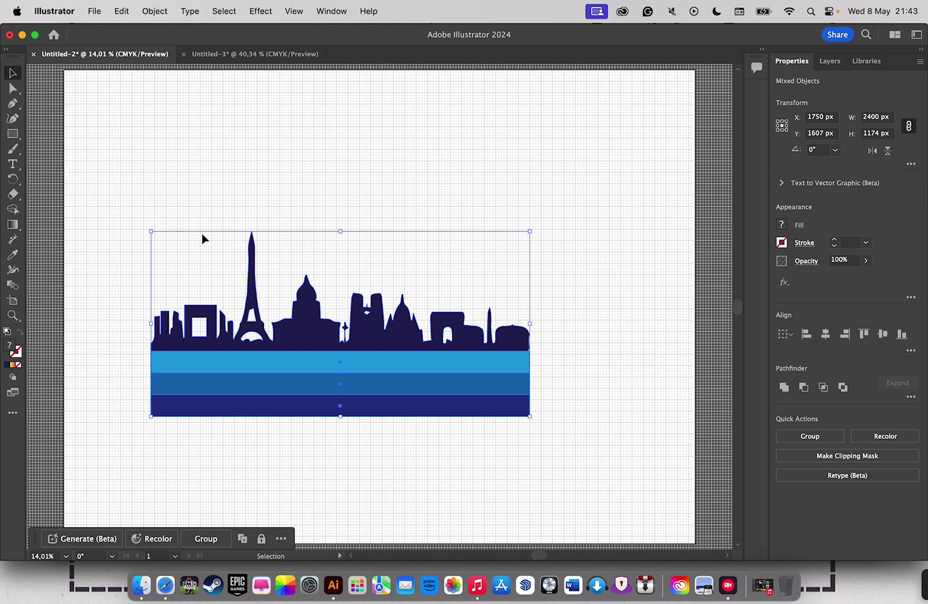
Group the skyline and the three stripes together and clear the selection
right_click(284, 352)
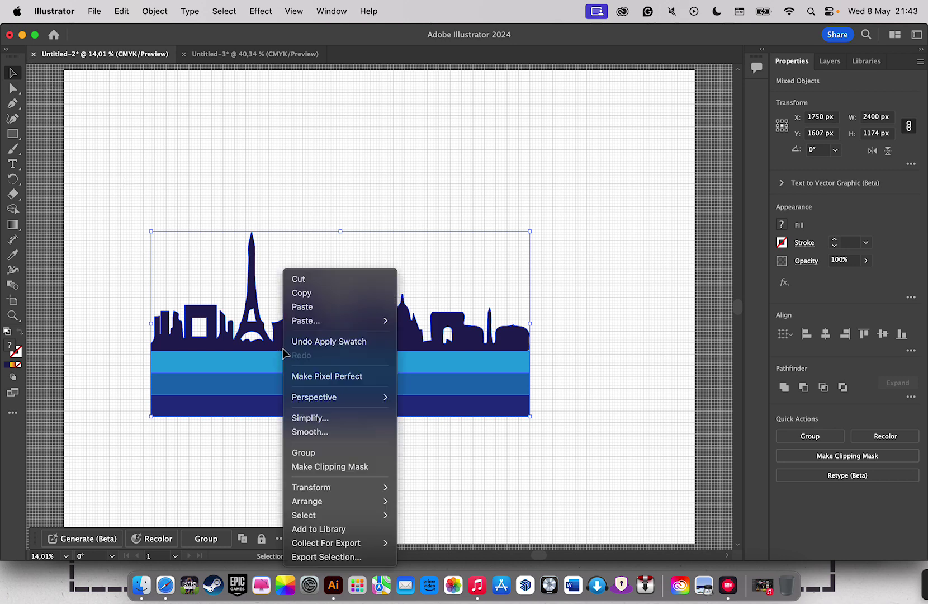
left_click(336, 452)
key("super+shift+a")
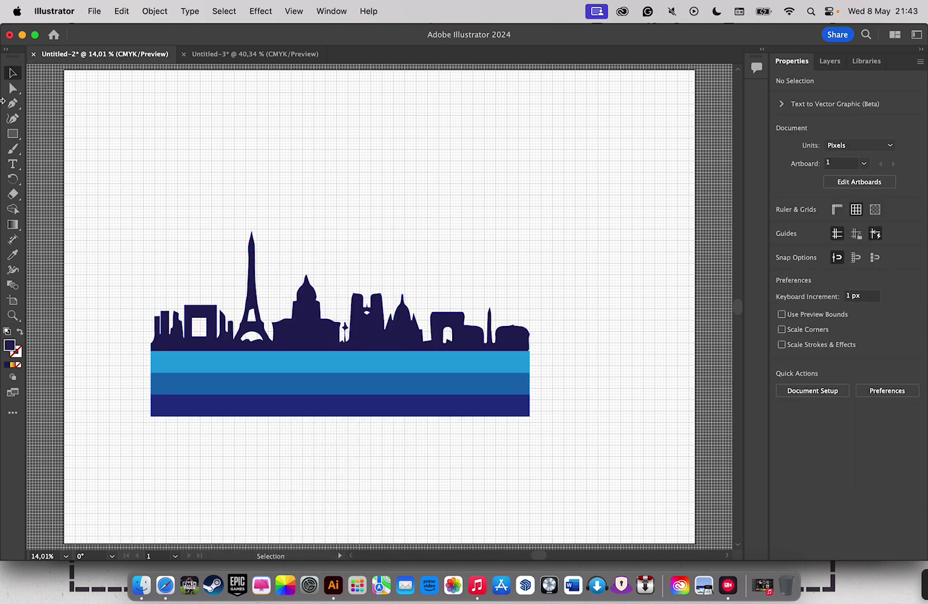
Draw a rectangle covering the skyline and stripes, and send it backward twice behind the stripes
left_click(12, 133)
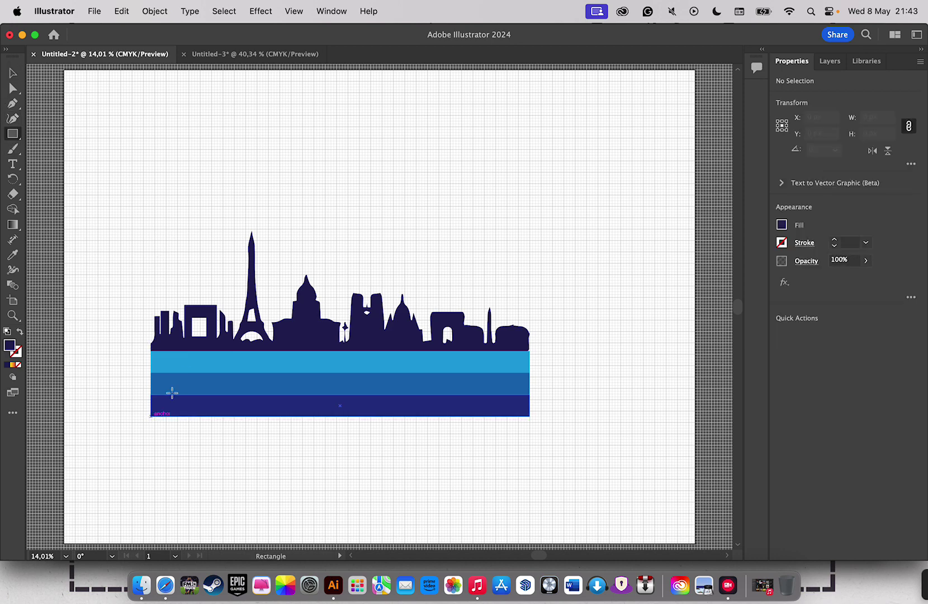
mouse_move(151, 416)
left_mouse_down()
mouse_move(532, 190)
mouse_move(529, 180)
left_mouse_up()
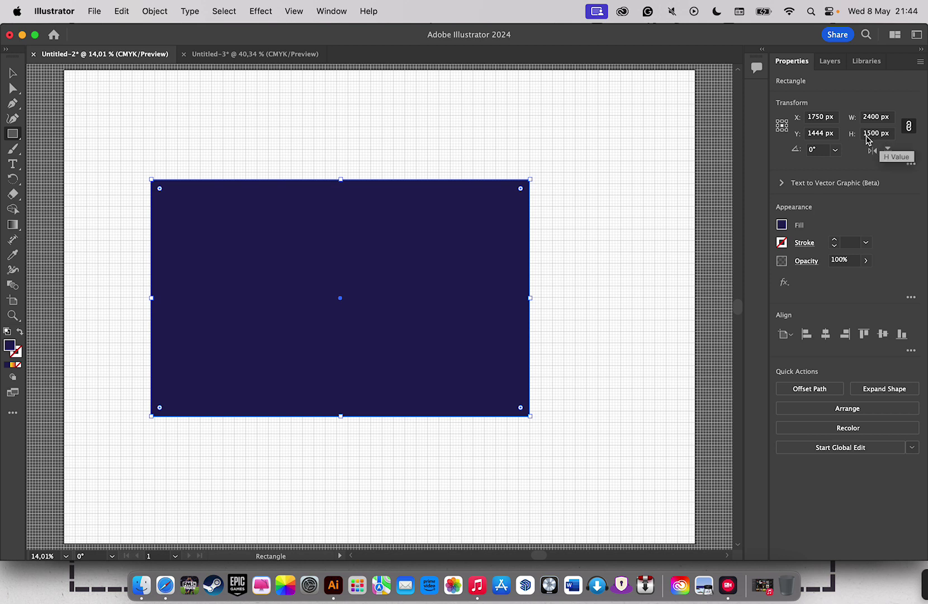
right_click(420, 217)
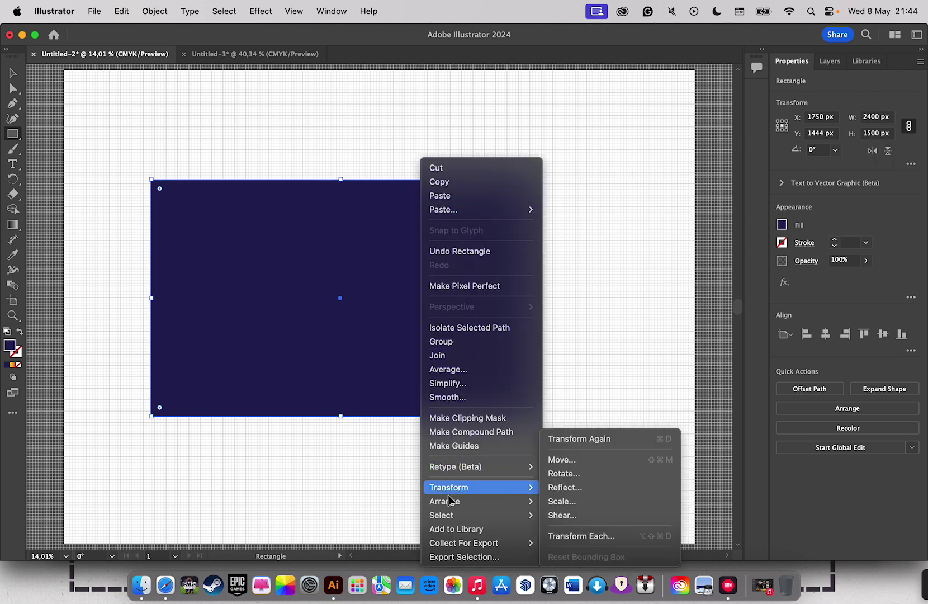
mouse_move(444, 501)
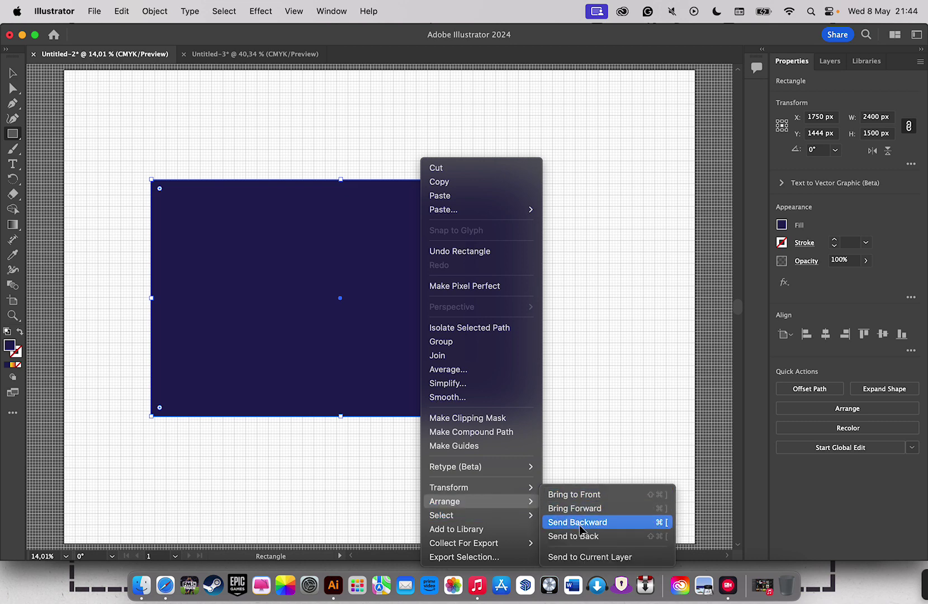
left_click(581, 523)
right_click(464, 258)
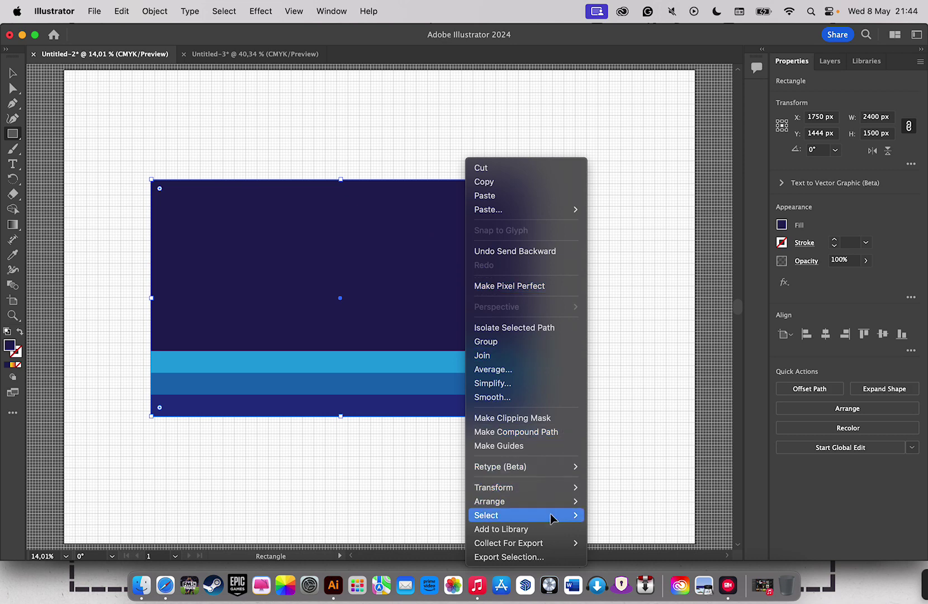
mouse_move(489, 501)
left_click(601, 520)
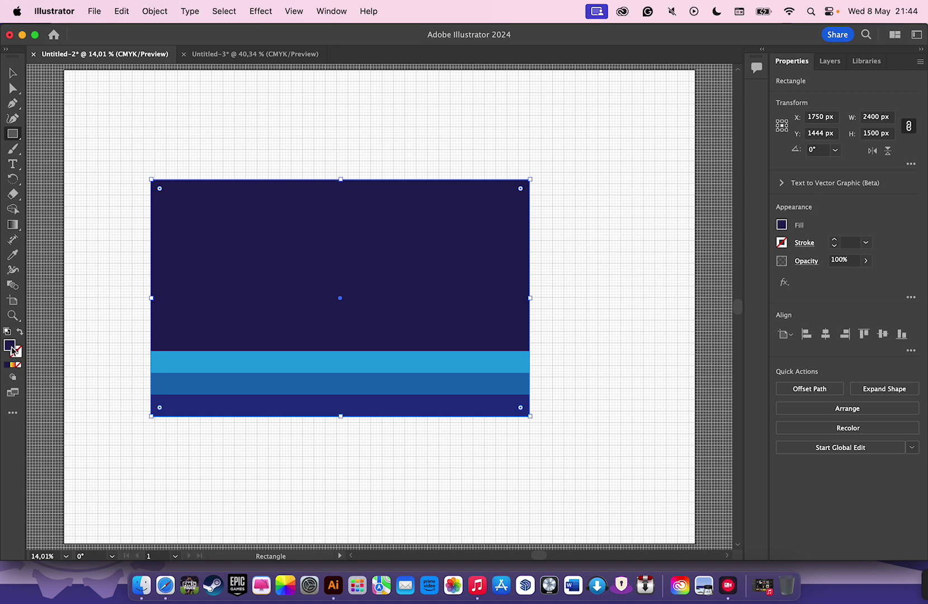
Fill the background rectangle with the Fading Sky gradient after first trying light purple
double_click(12, 349)
mouse_move(676, 183)
left_mouse_down()
mouse_move(602, 129)
mouse_move(575, 123)
mouse_move(610, 141)
left_mouse_up()
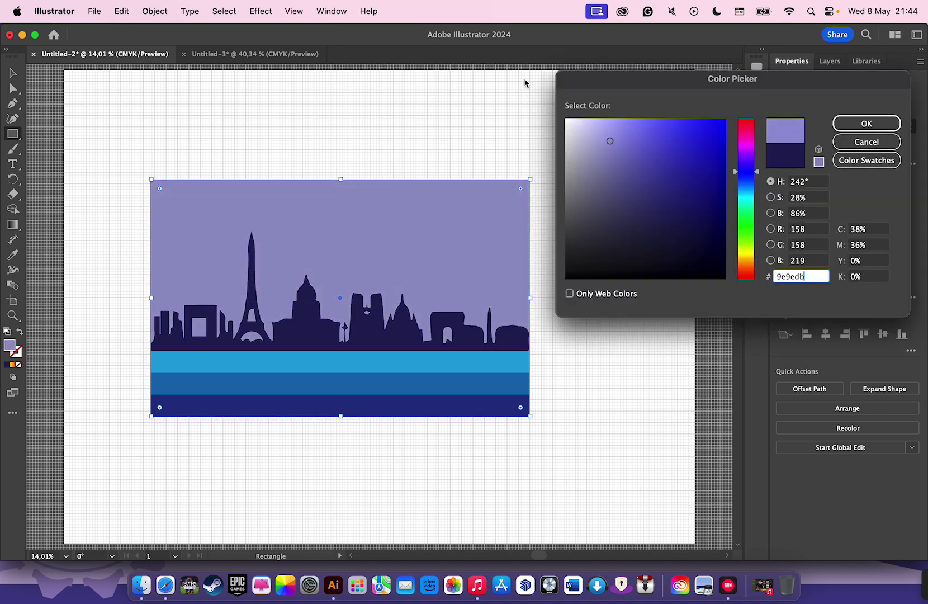
left_click(842, 124)
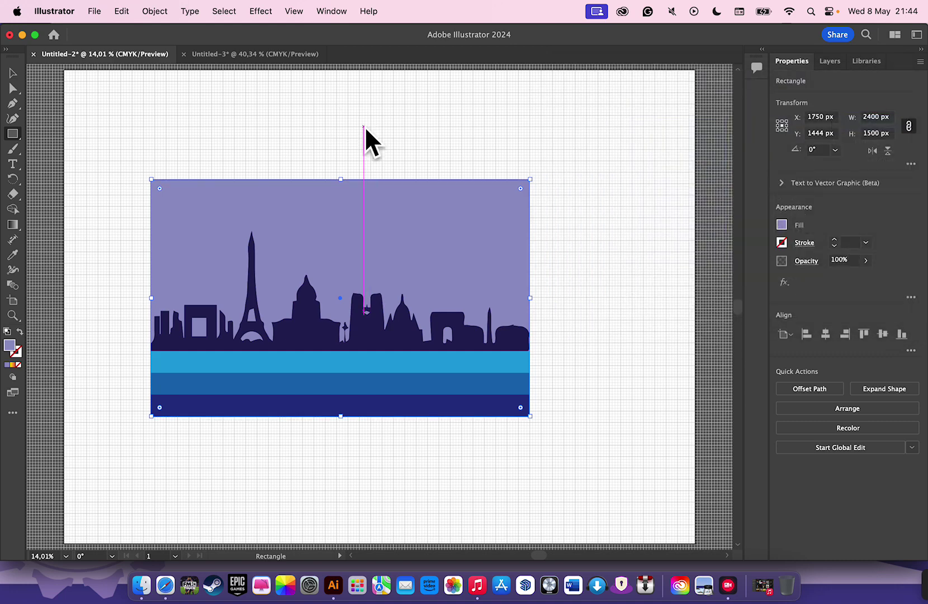
left_click(782, 225)
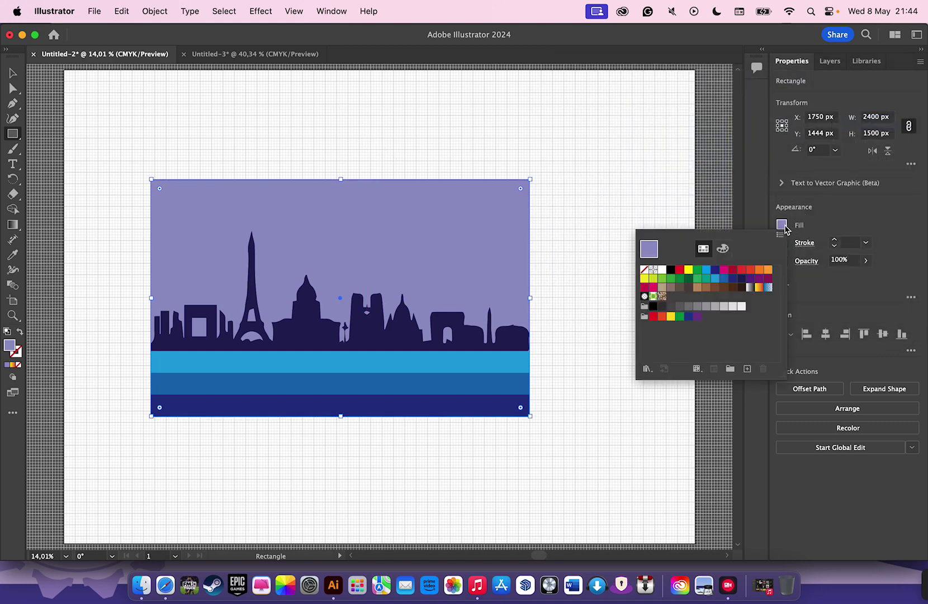
left_click(768, 287)
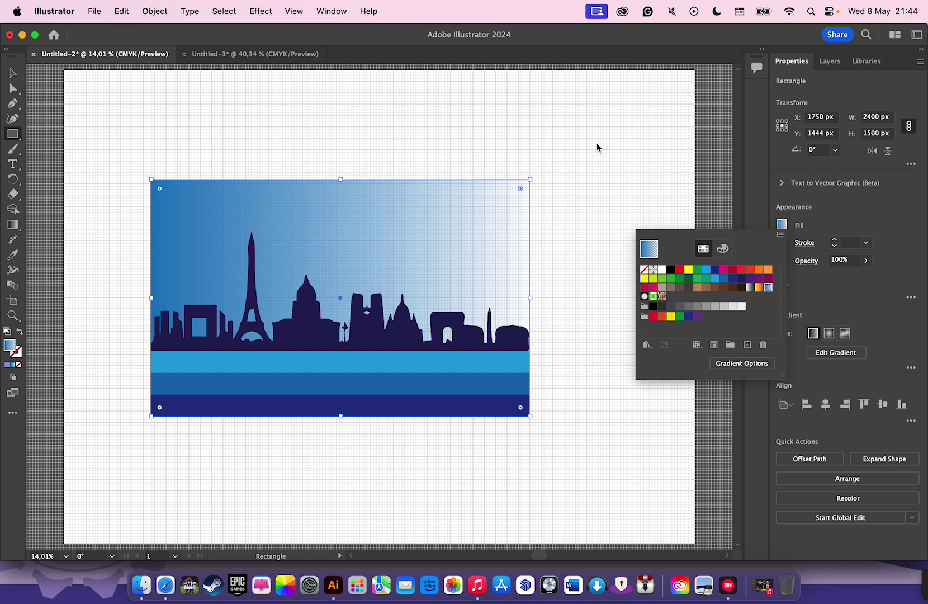
key("Escape")
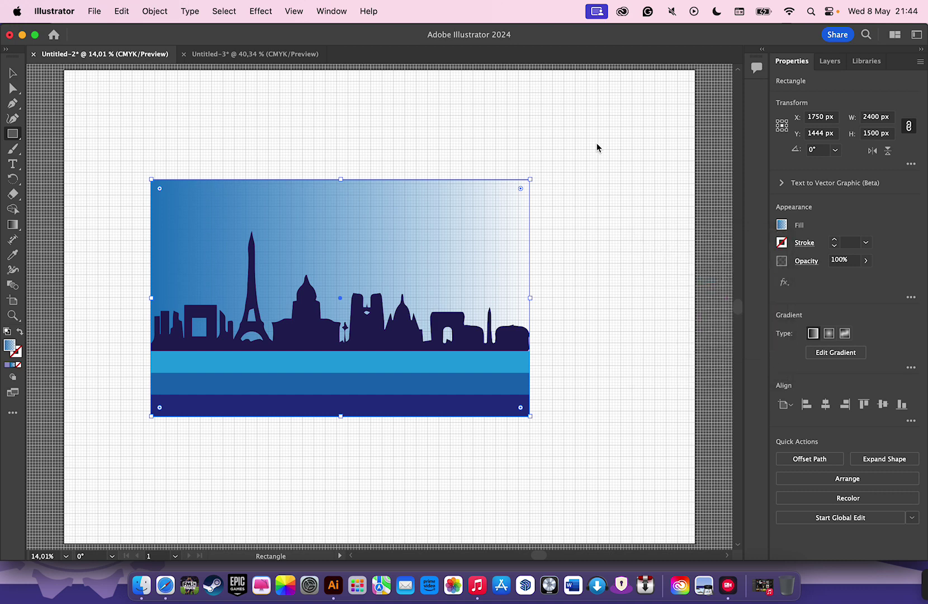
Draw a circle at the skyline's right end and send it behind the skyline
left_click(13, 73)
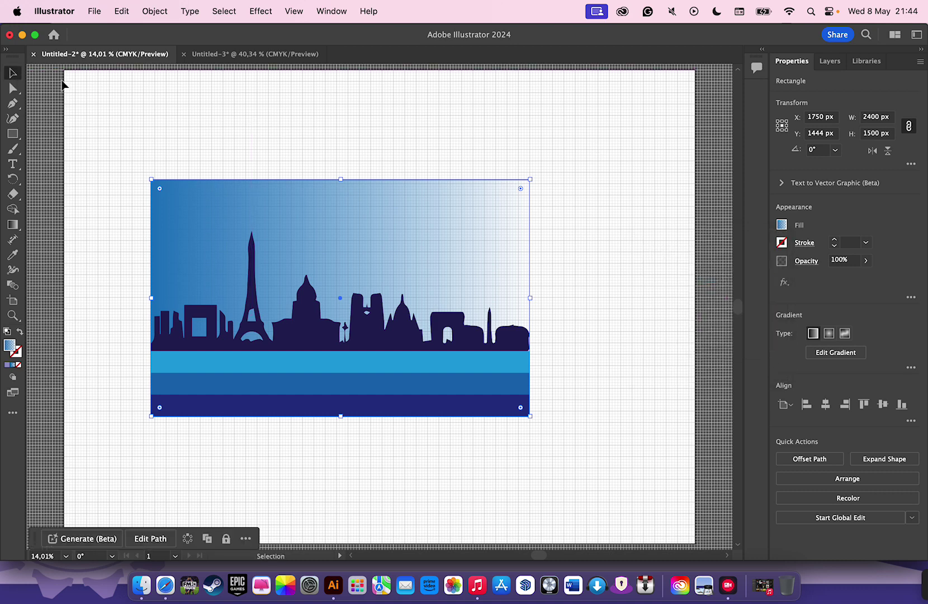
left_click(384, 144)
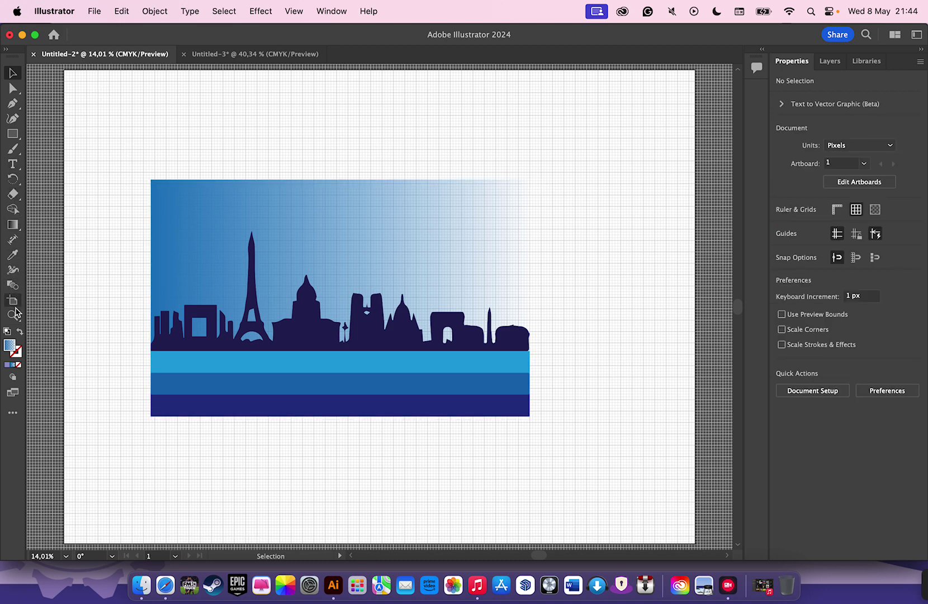
left_click_drag(13, 134, 62, 150)
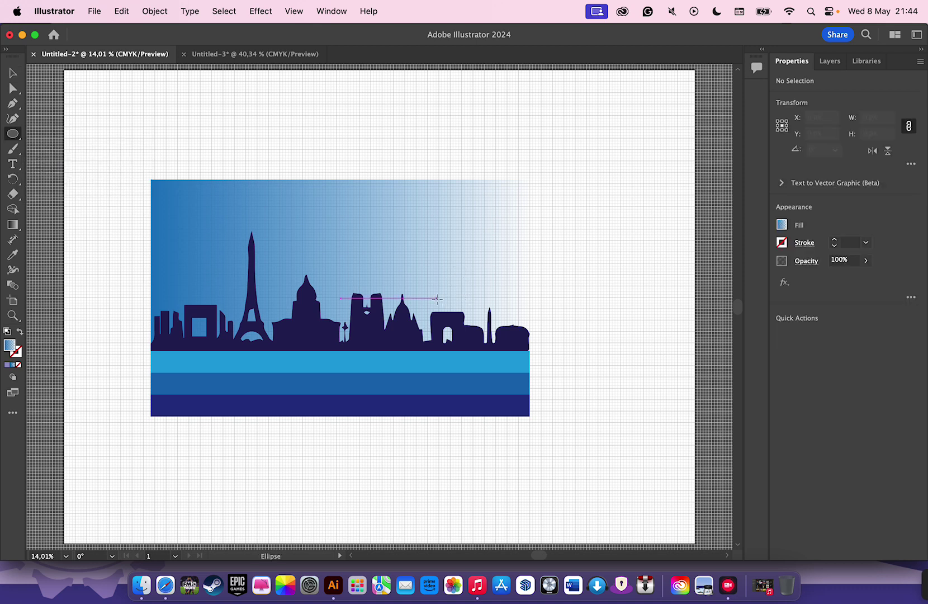
left_click_drag(469, 270, 498, 239)
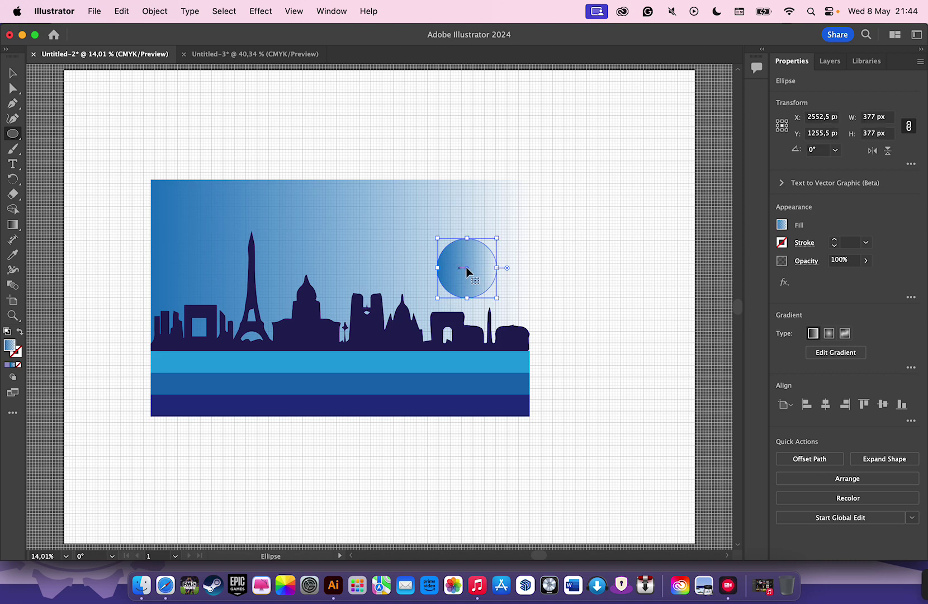
left_click_drag(467, 269, 482, 312)
right_click(484, 314)
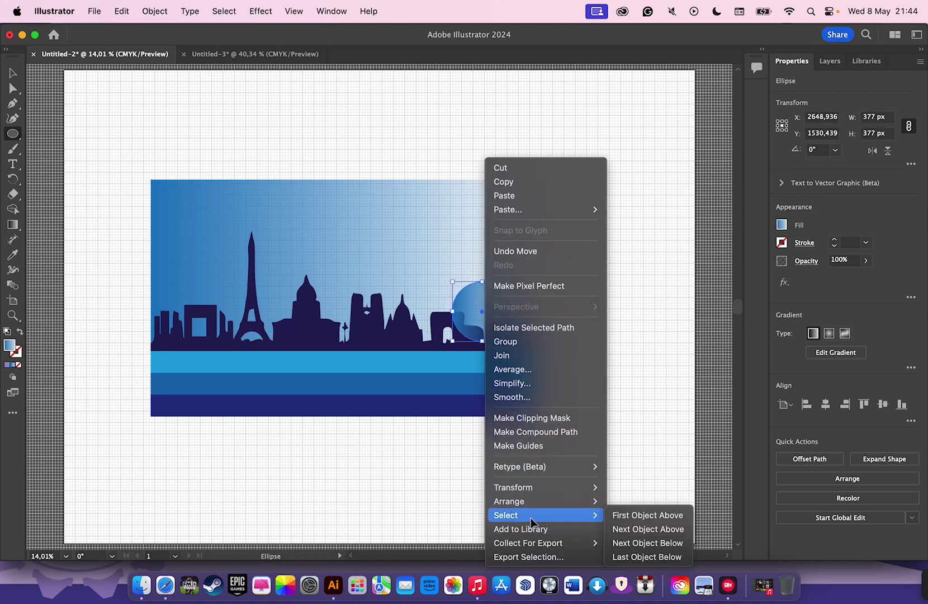
left_click(650, 523)
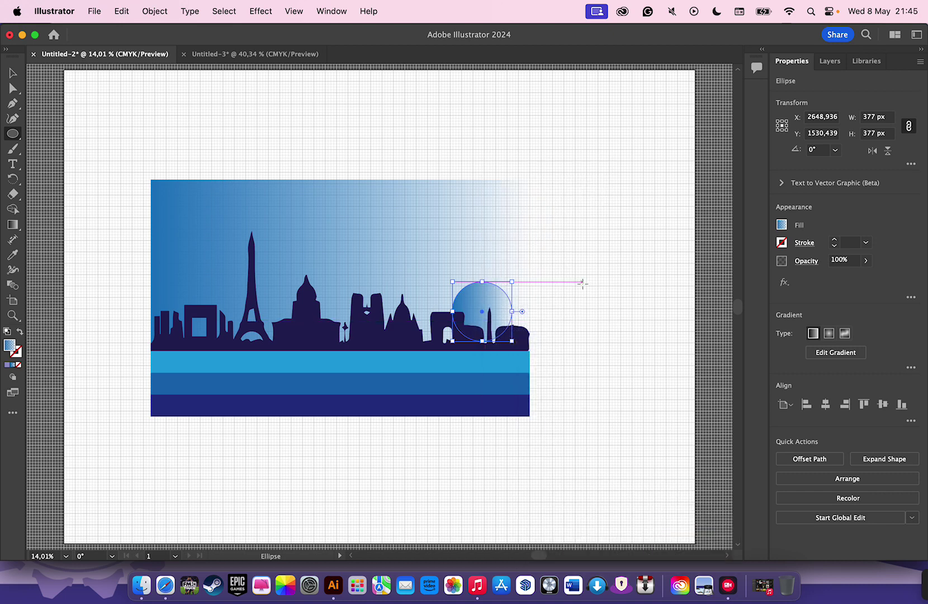
Give the sun circle a yellow-orange gradient fill and reselect it
left_click(782, 225)
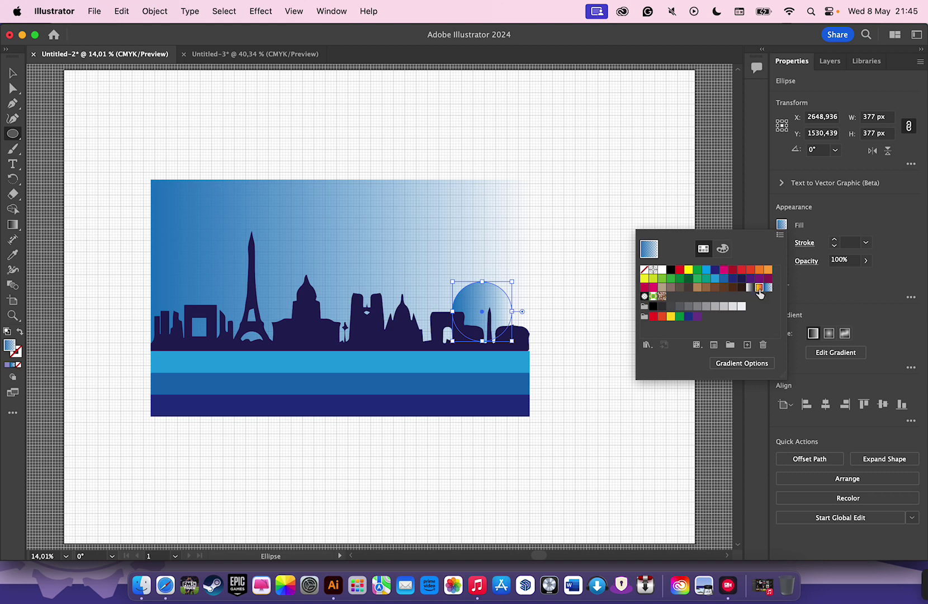
left_click(759, 288)
left_click(557, 162)
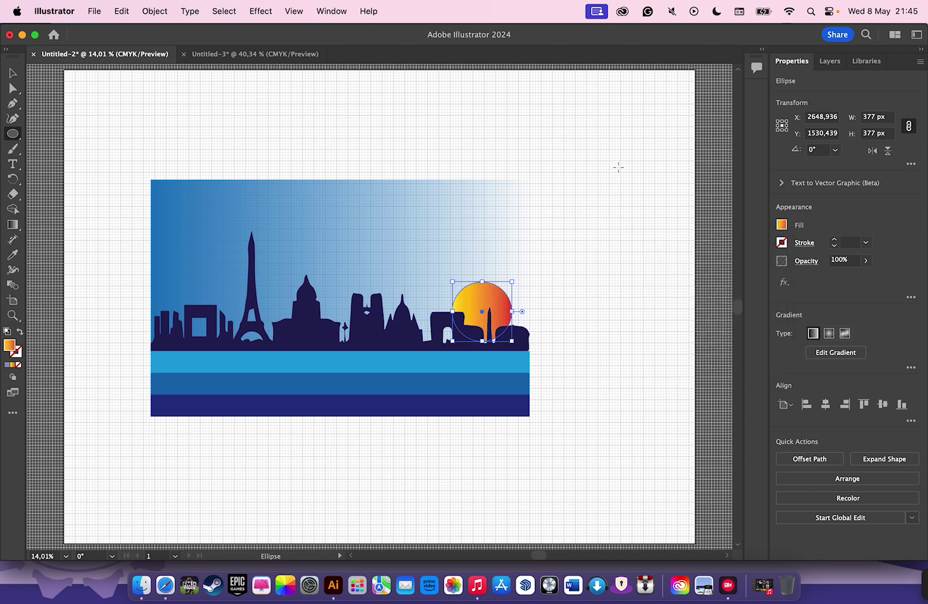
left_click(643, 175)
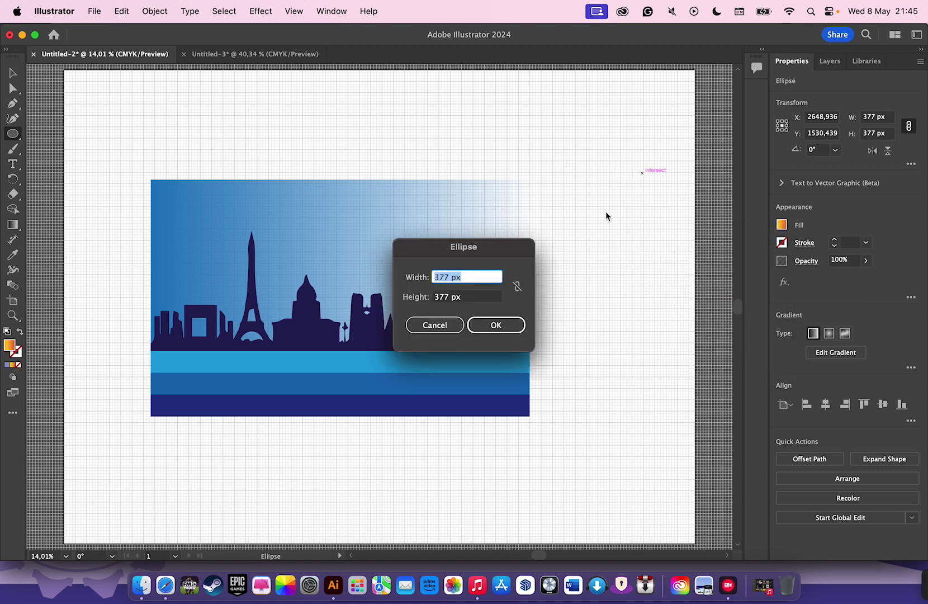
left_click(435, 325)
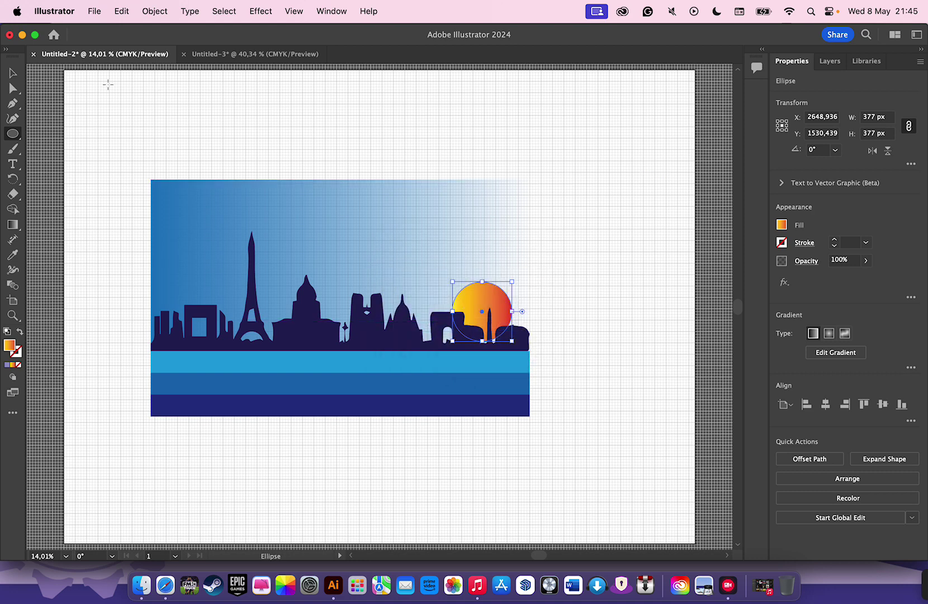
left_click(12, 73)
left_click(509, 144)
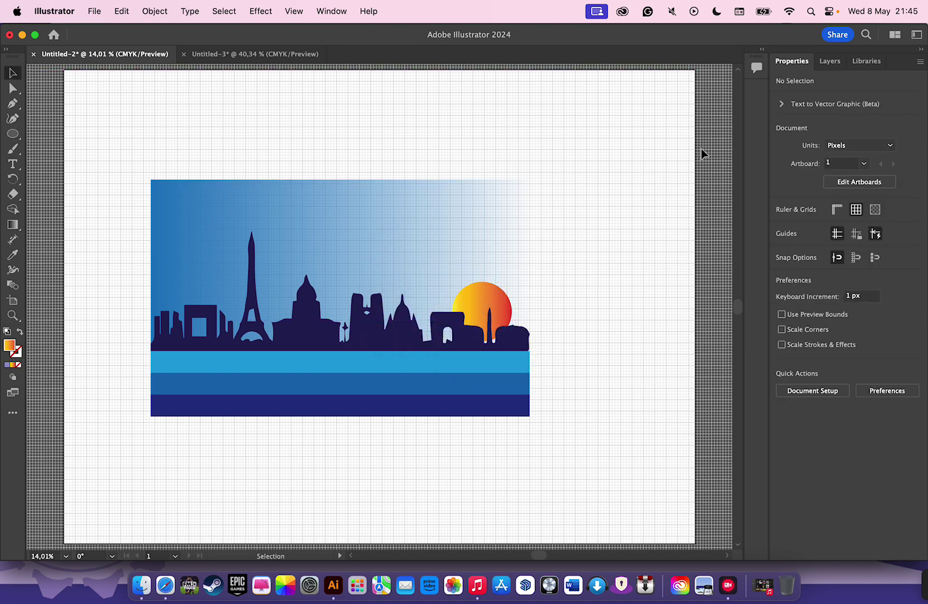
left_click(496, 311)
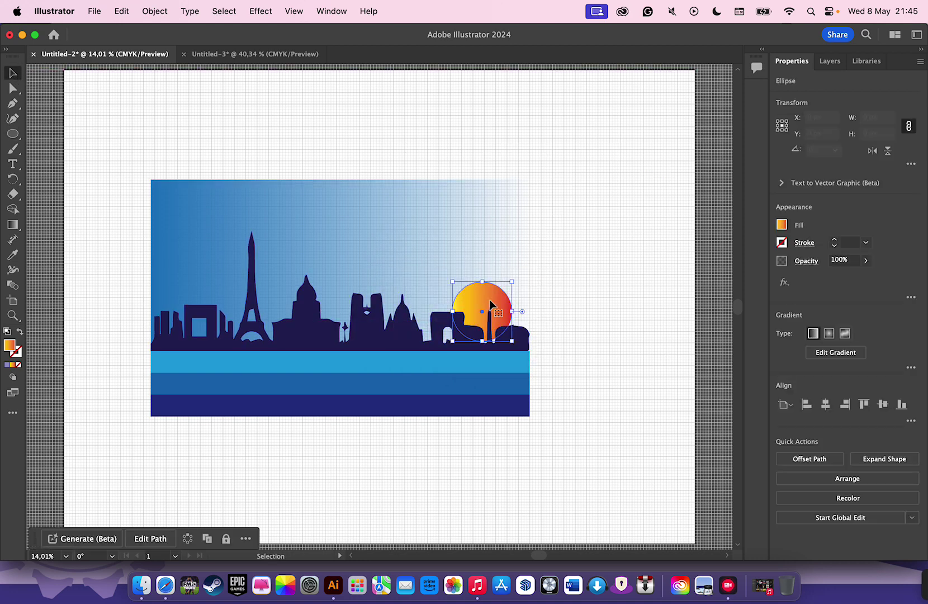
left_click(783, 224)
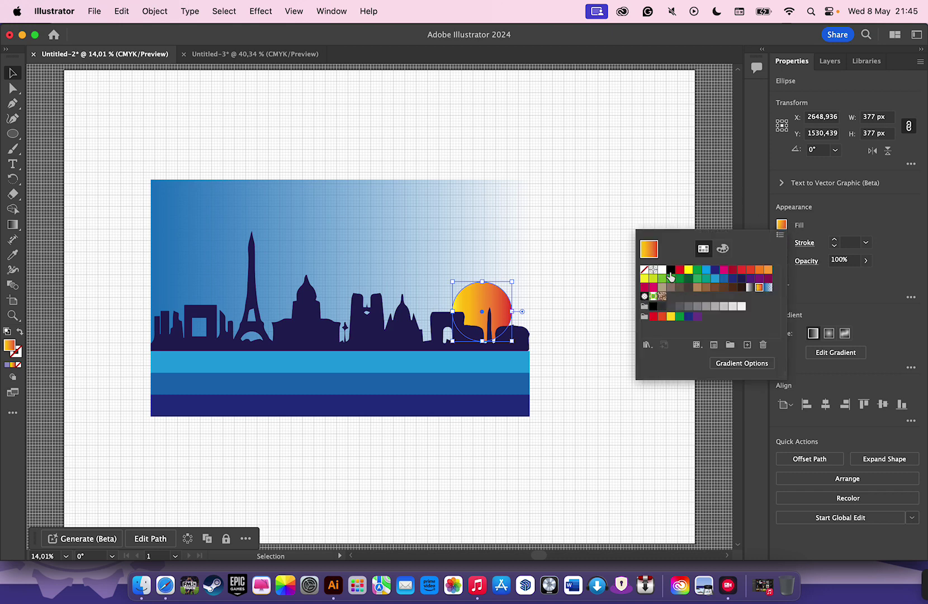
Change the sun's fill colour to solid white (ffffff)
double_click(9, 345)
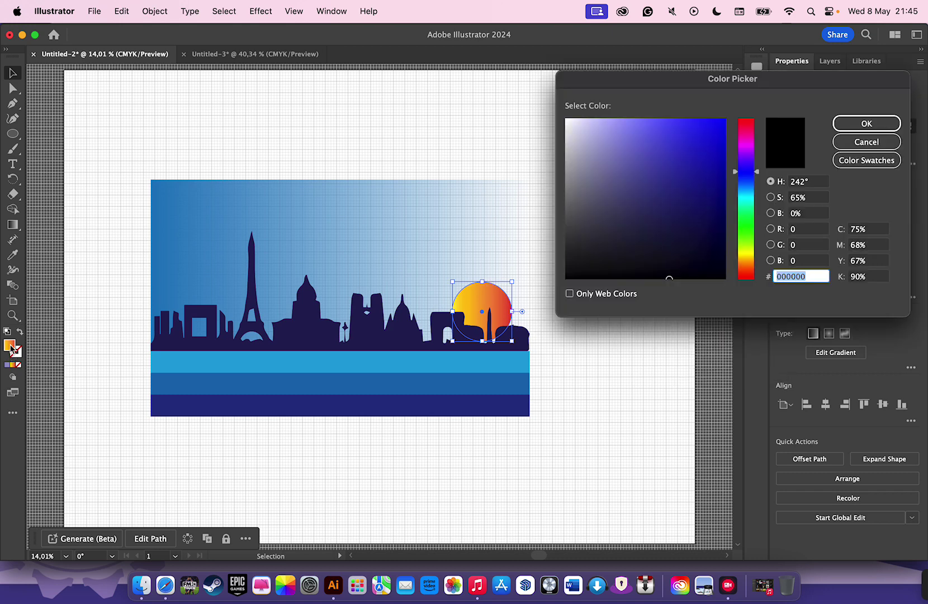
left_click_drag(749, 263, 752, 258)
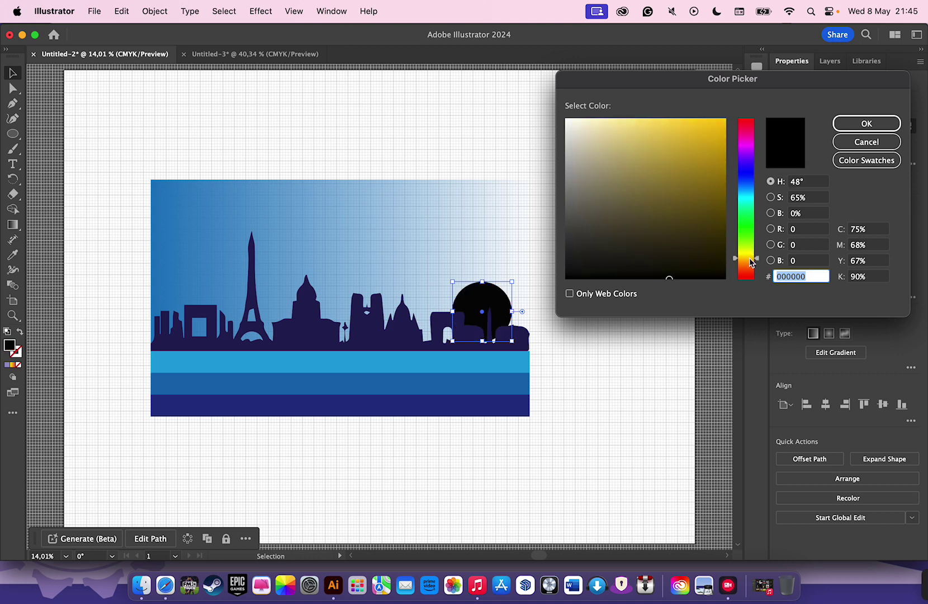
mouse_move(641, 160)
left_mouse_down()
mouse_move(590, 128)
mouse_move(630, 125)
mouse_move(624, 143)
mouse_move(548, 98)
mouse_move(511, 131)
left_mouse_up()
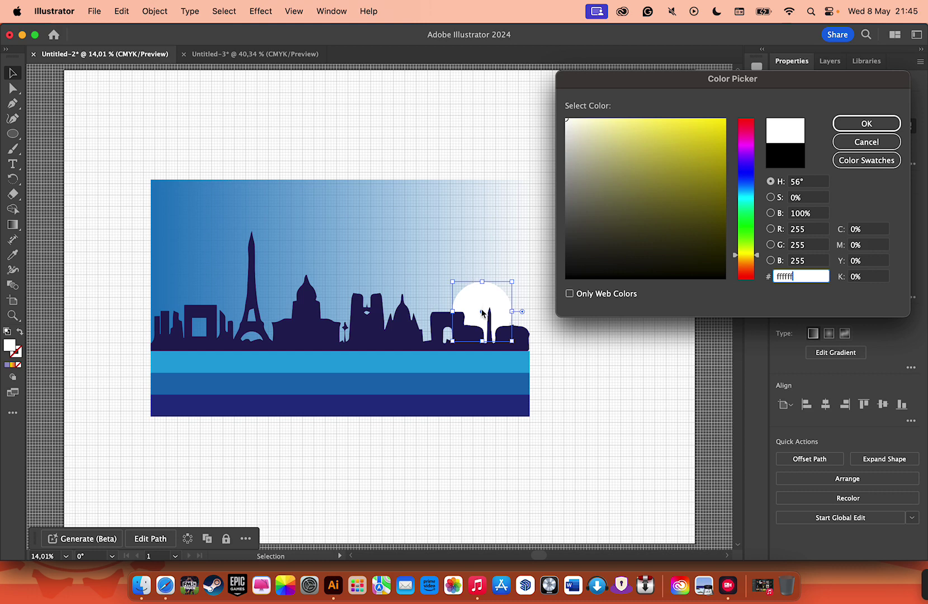
left_click(868, 123)
Resize the sun circle to 400 × 400 px
left_click(871, 119)
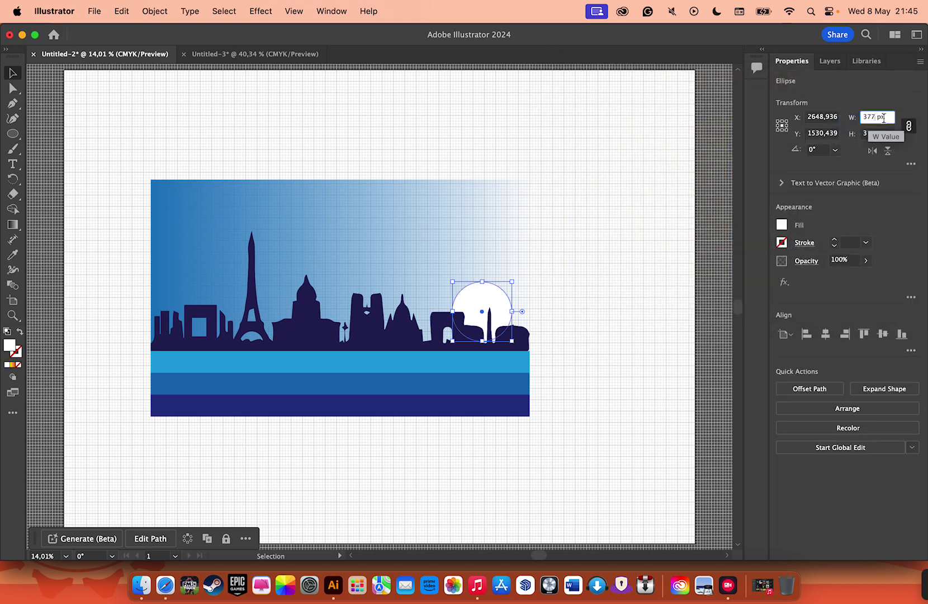
type("400")
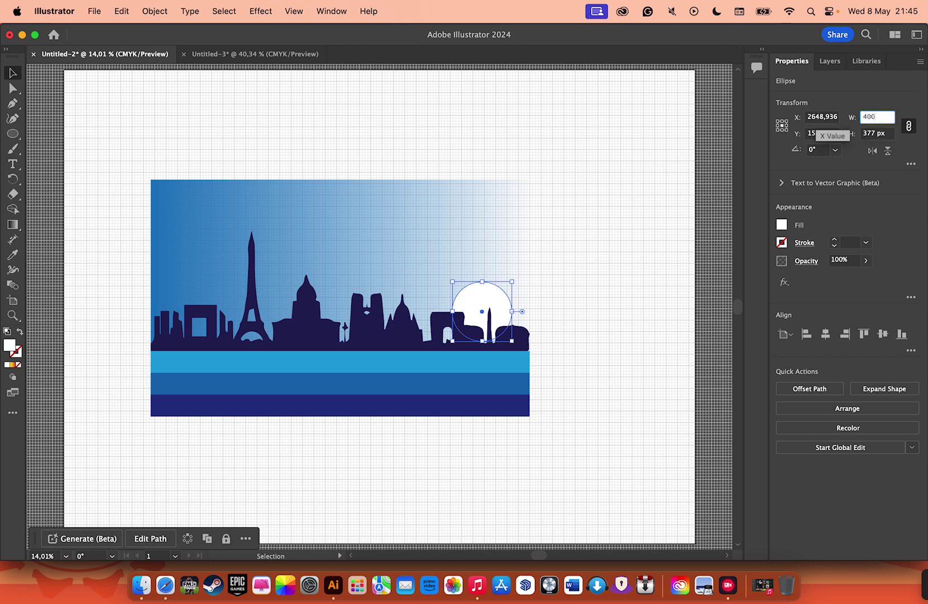
key("Return")
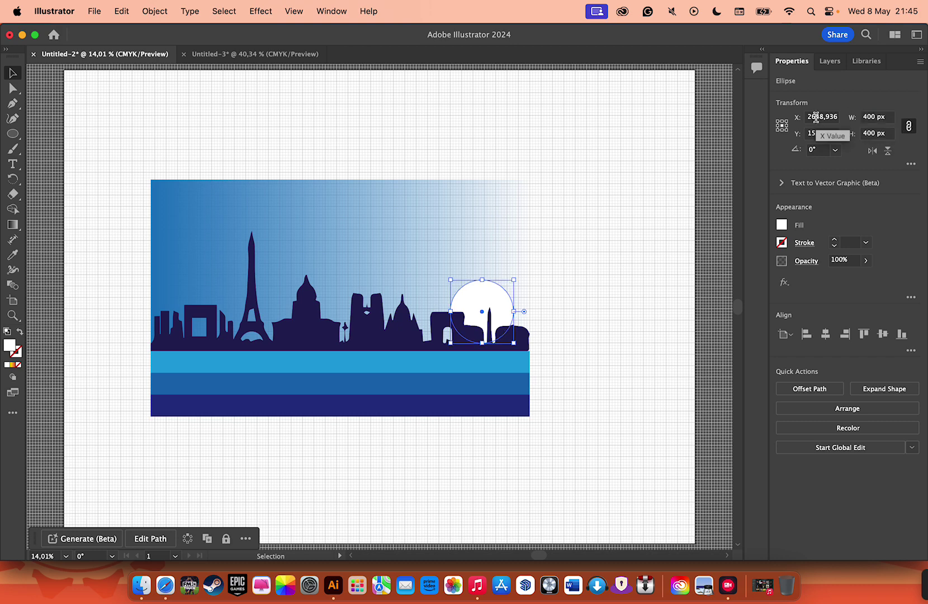
left_click(641, 142)
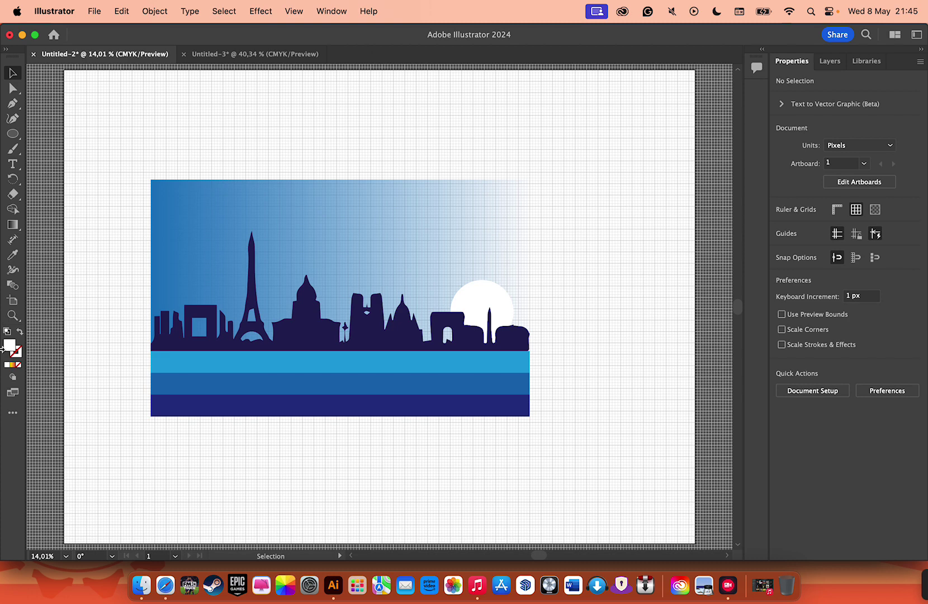
In the Layers panel, rename the ellipse layer to Sun
key("super+a")
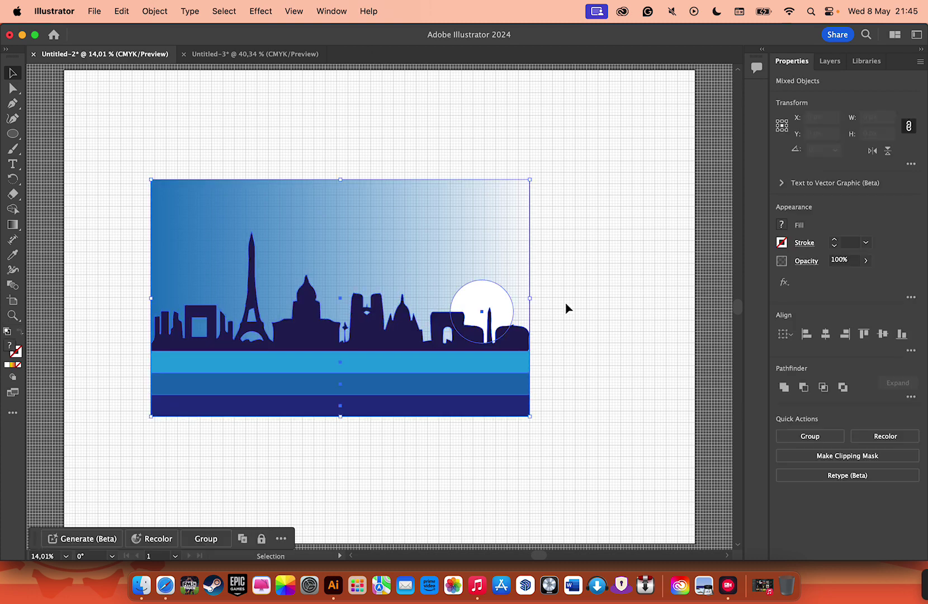
right_click(427, 248)
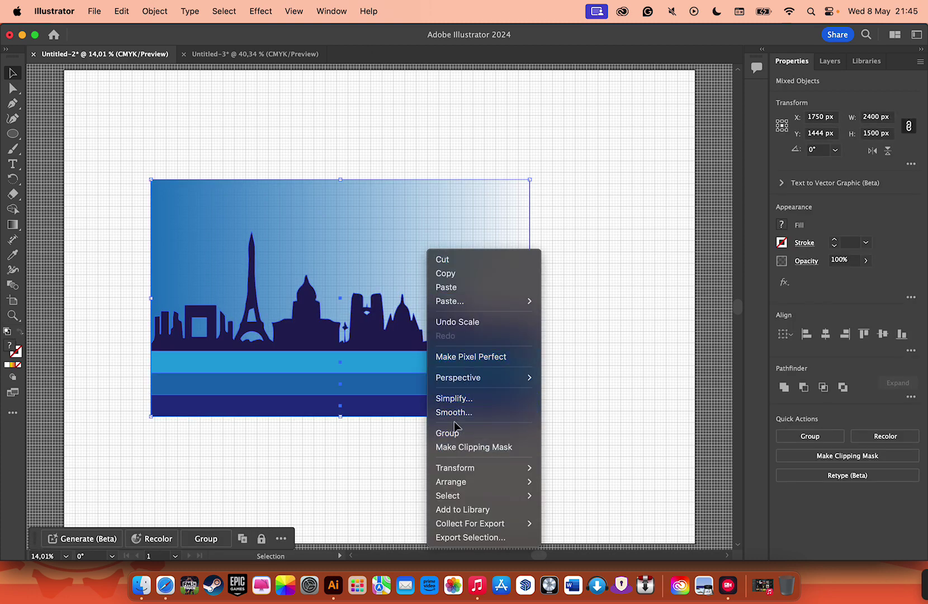
left_click(831, 61)
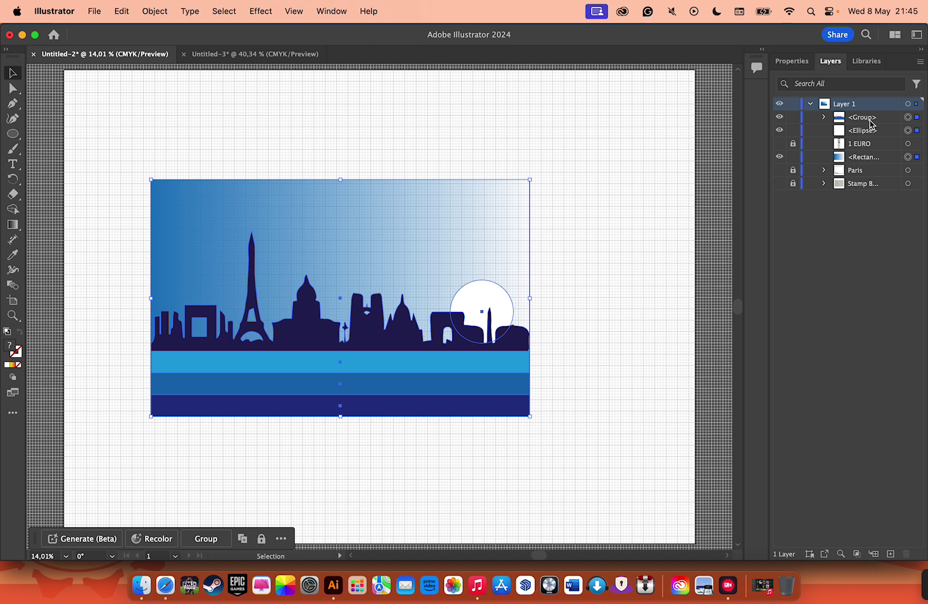
left_click(693, 143)
left_click(854, 118)
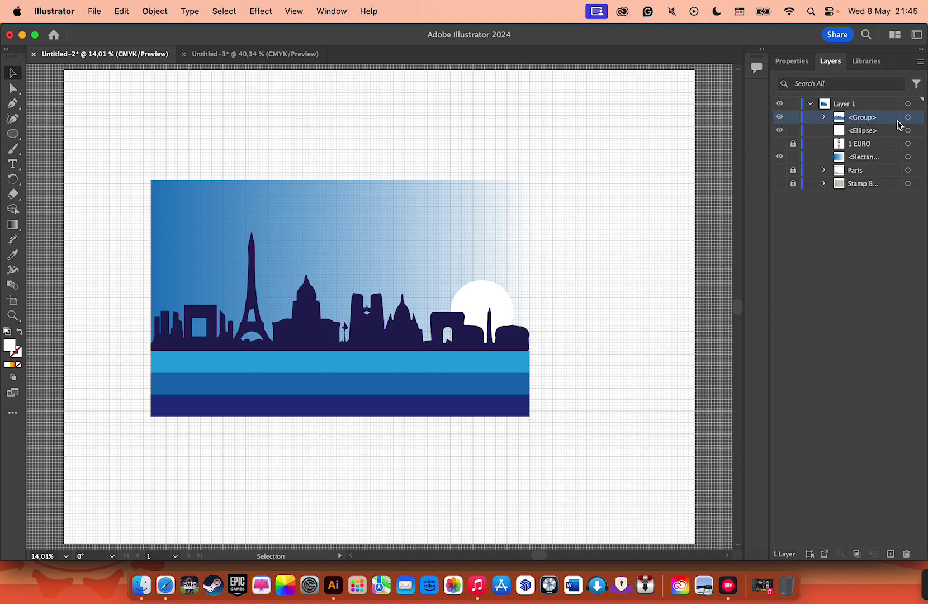
left_click(869, 133)
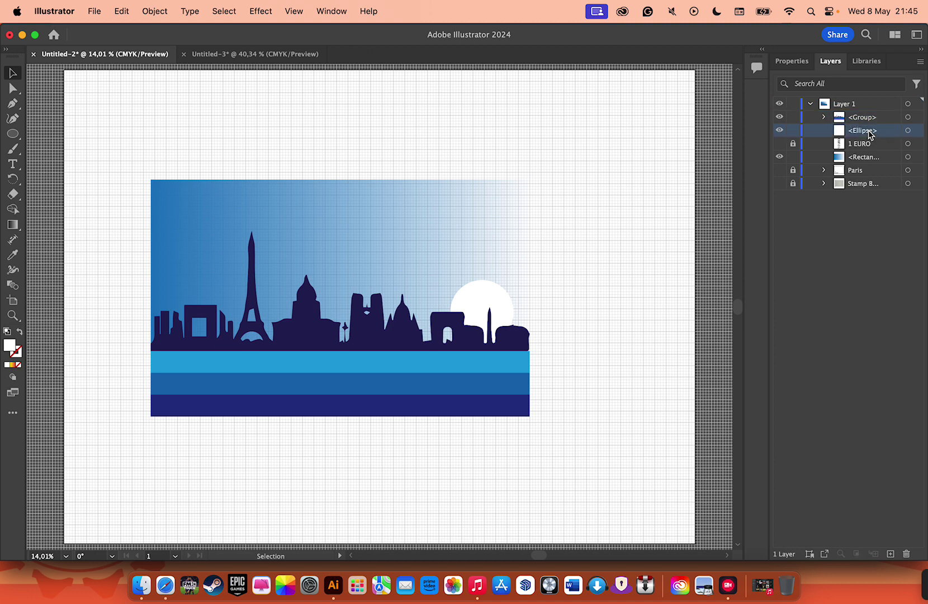
double_click(869, 131)
key("Return")
Rename the rectangle layer to Sky and the skyline group to City
double_click(871, 160)
key("BackSpace")
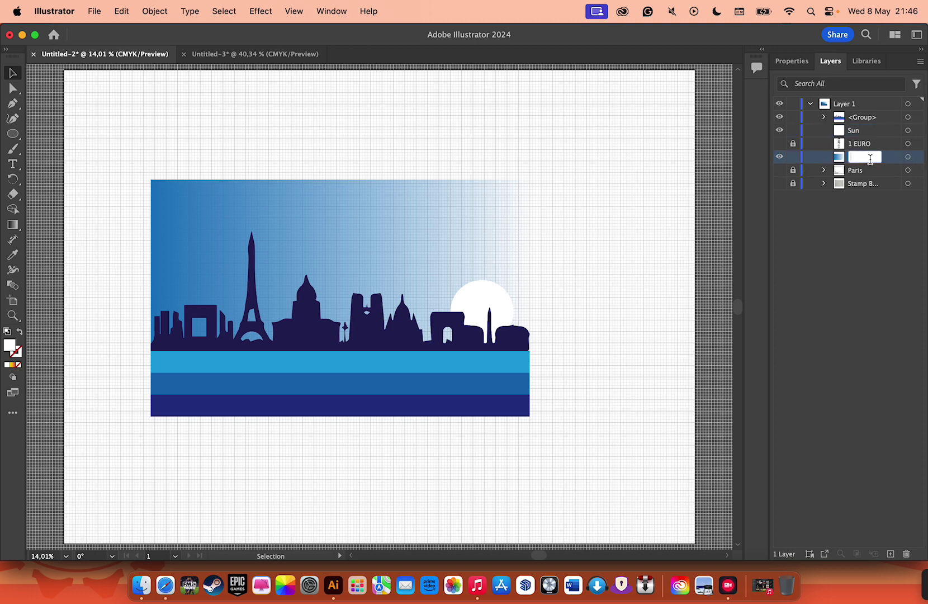
type("Sky")
key("Return")
double_click(863, 118)
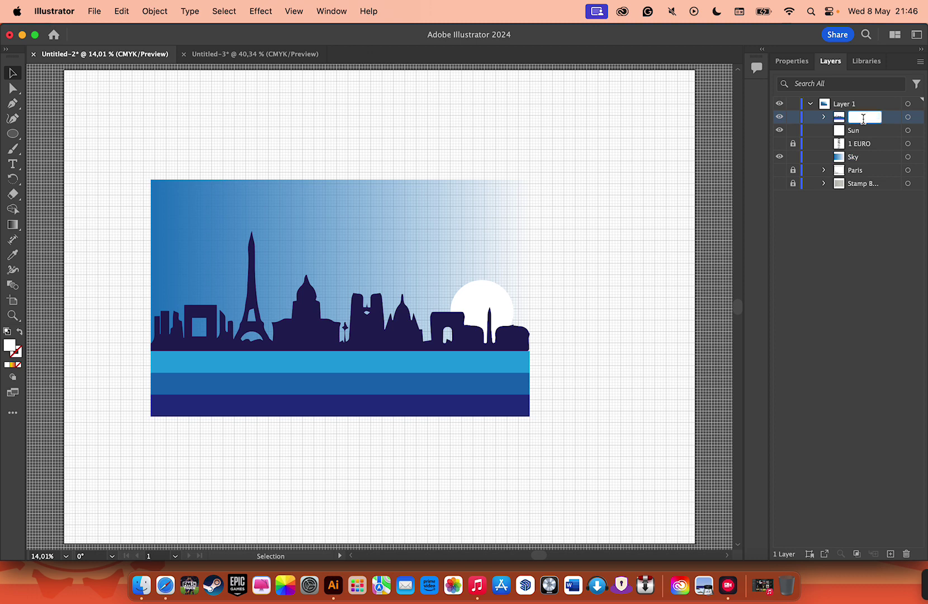
type("City")
key("Return")
Group City, Sun and Sky into one group named Paris City, then unlock 1 EURO
key("super+a")
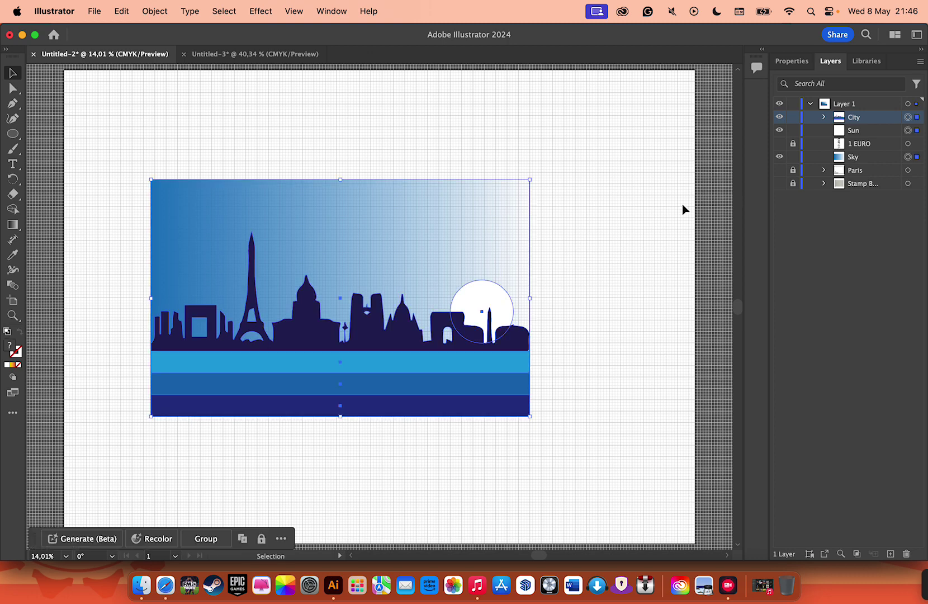
right_click(430, 213)
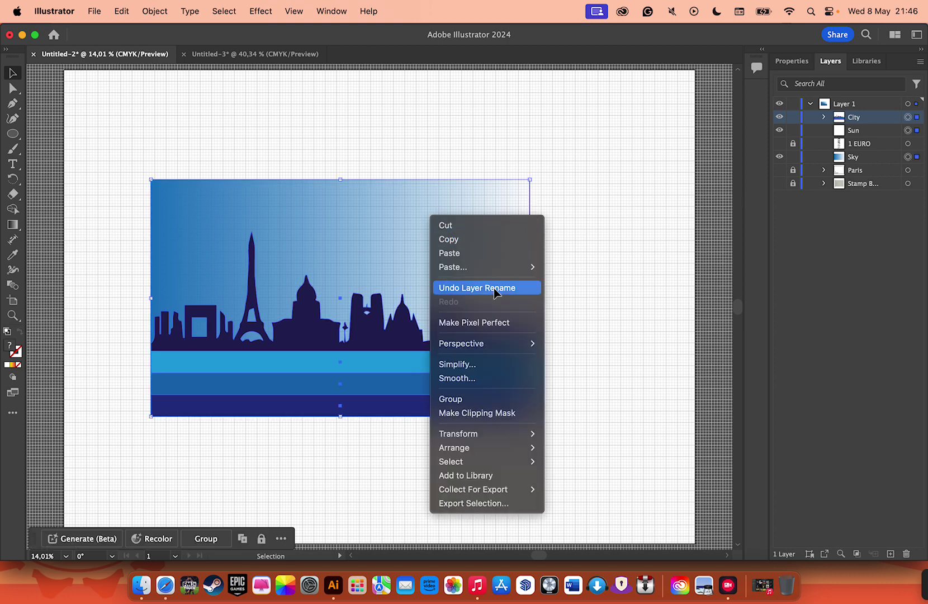
left_click(470, 400)
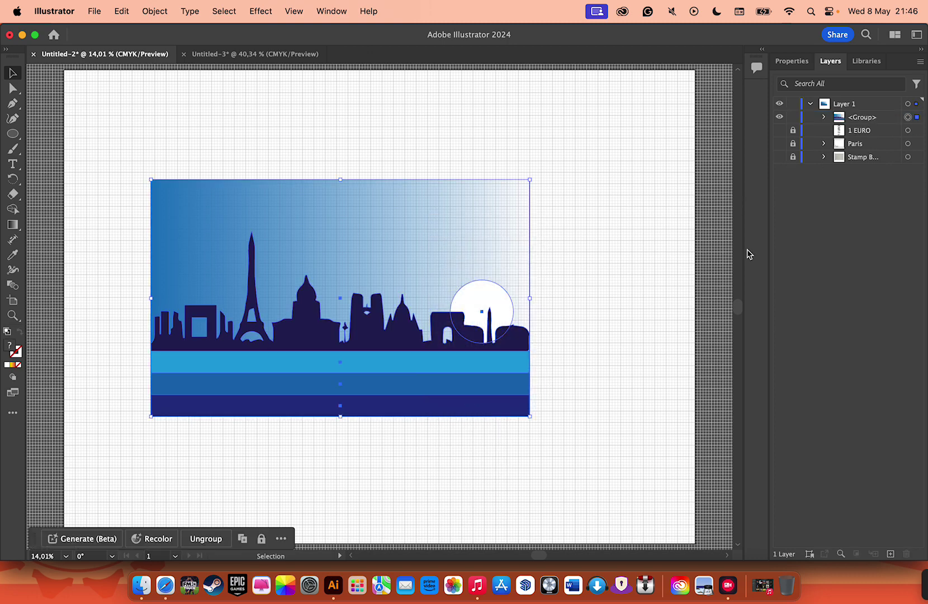
double_click(875, 119)
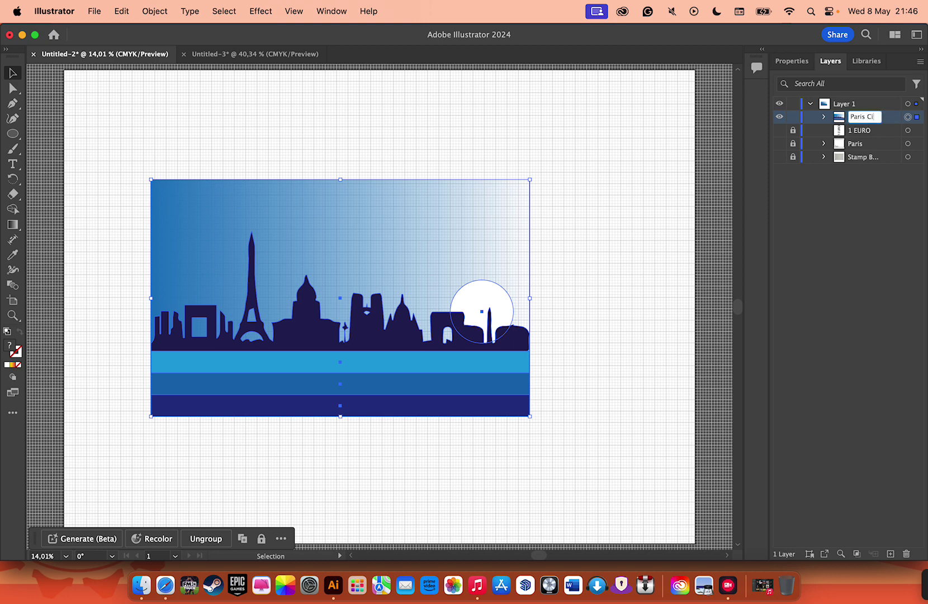
type("Paris City")
key("Return")
left_click(792, 128)
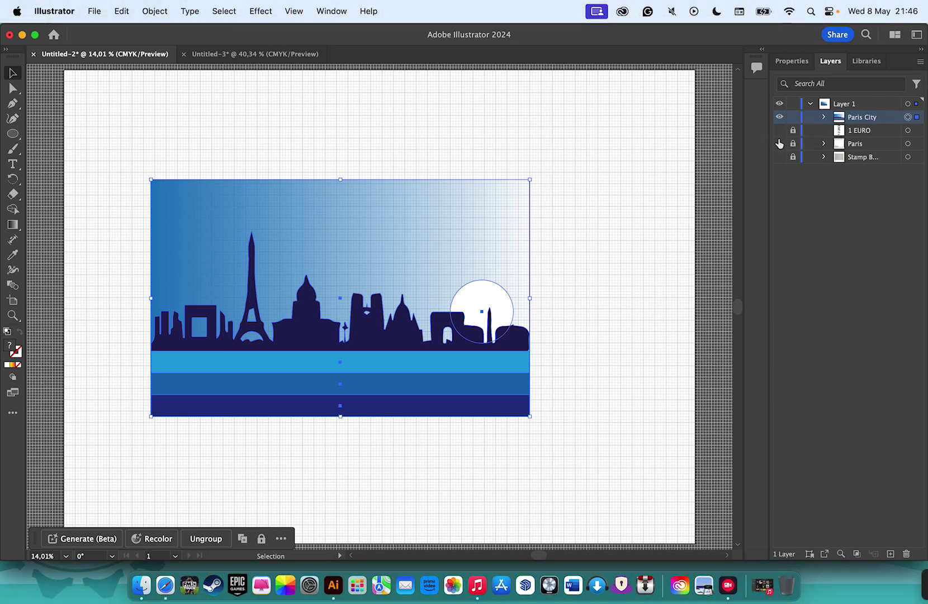
Make the 1 EURO, Paris and textured stamp layers visible again
left_click(779, 130)
left_click_drag(779, 143, 780, 165)
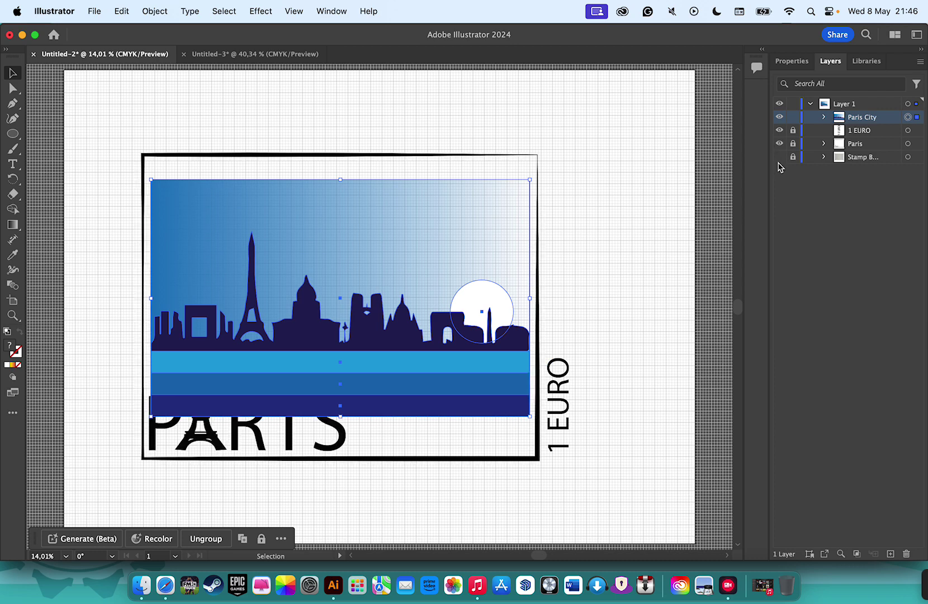
left_click(780, 159)
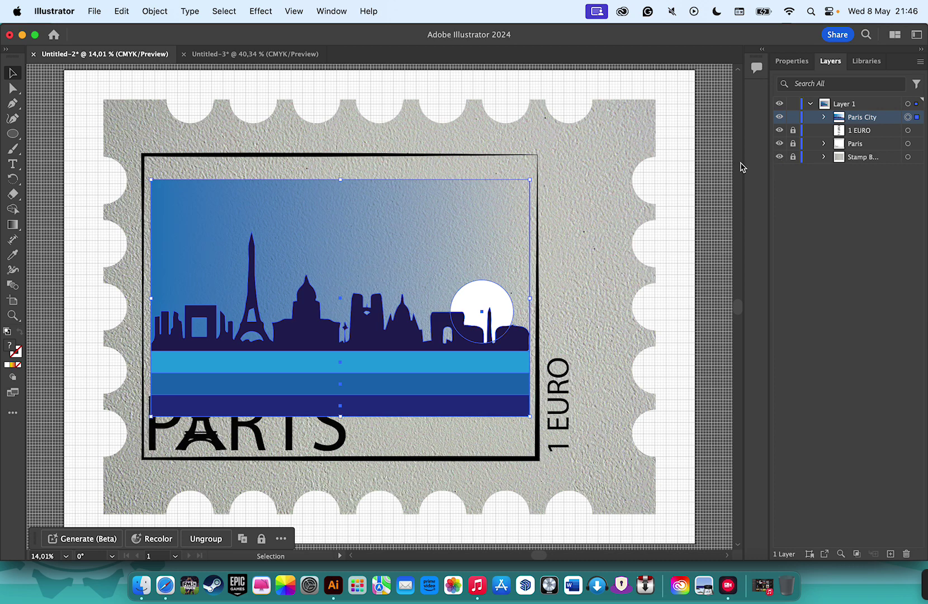
left_click(523, 146)
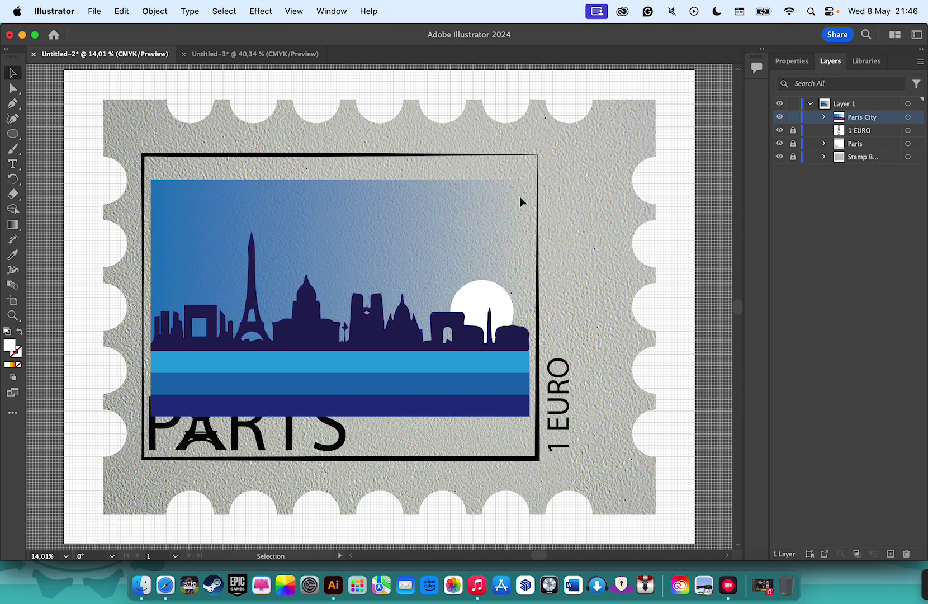
right_click(450, 213)
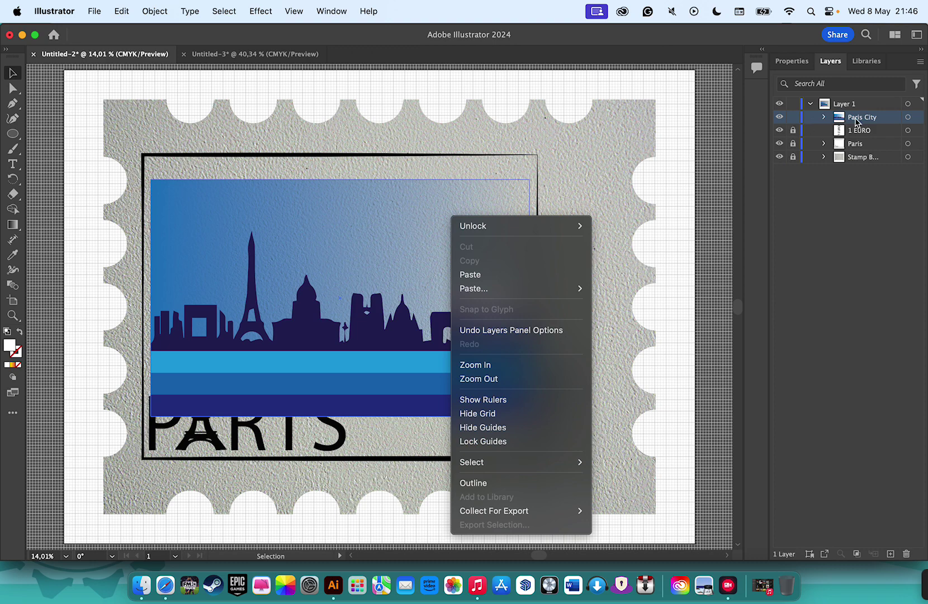
Send the Paris City group one step backward in the stacking order
left_click(908, 117)
right_click(342, 246)
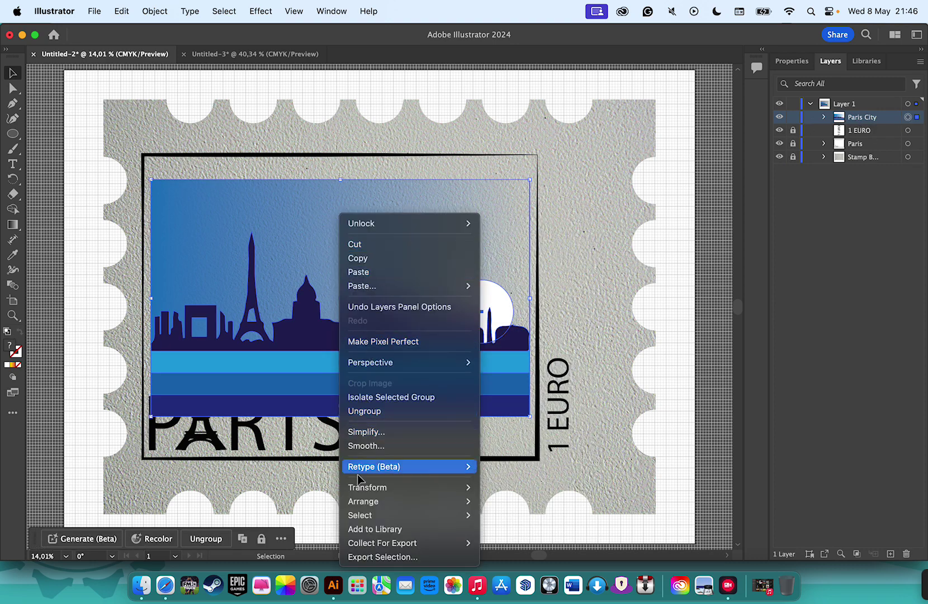
mouse_move(362, 501)
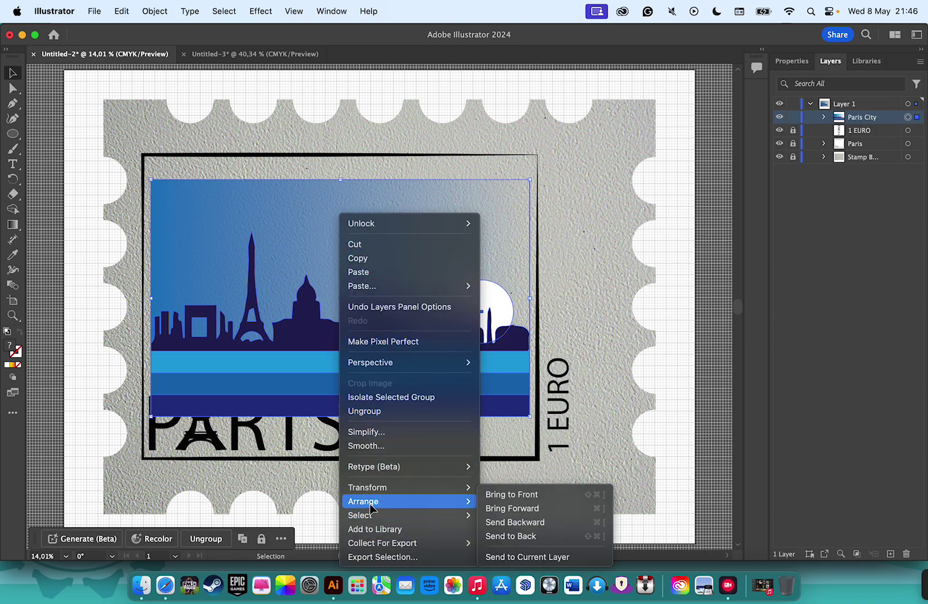
left_click(499, 522)
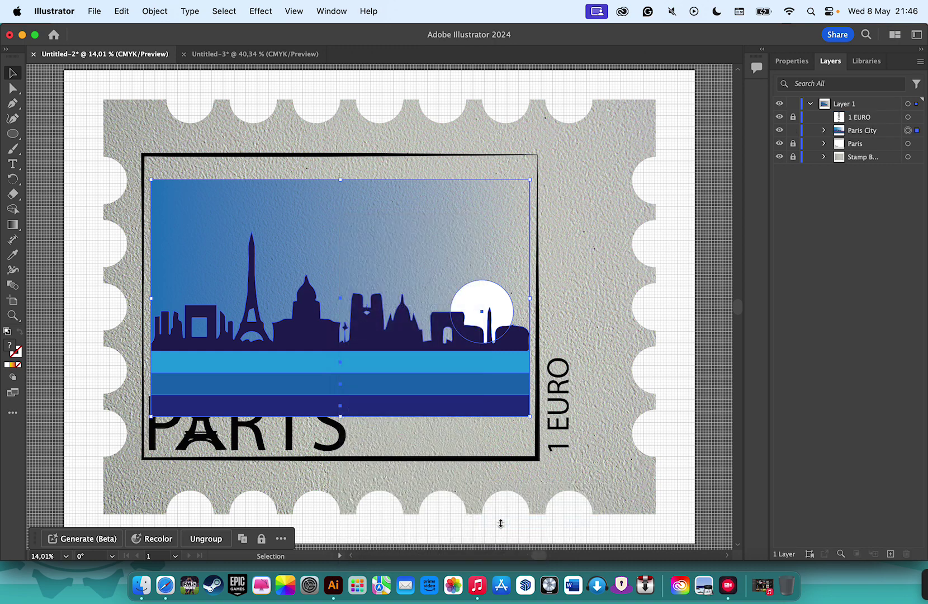
right_click(357, 369)
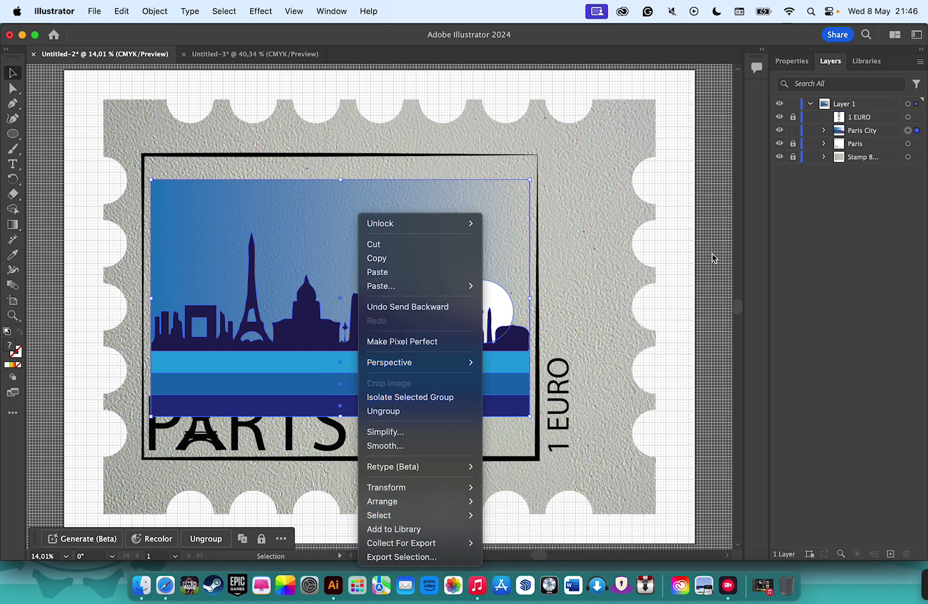
Unlock the 1 EURO, Paris and stamp layers and send Paris City behind the PARIS text
left_click(802, 147)
left_click_drag(793, 157, 793, 117)
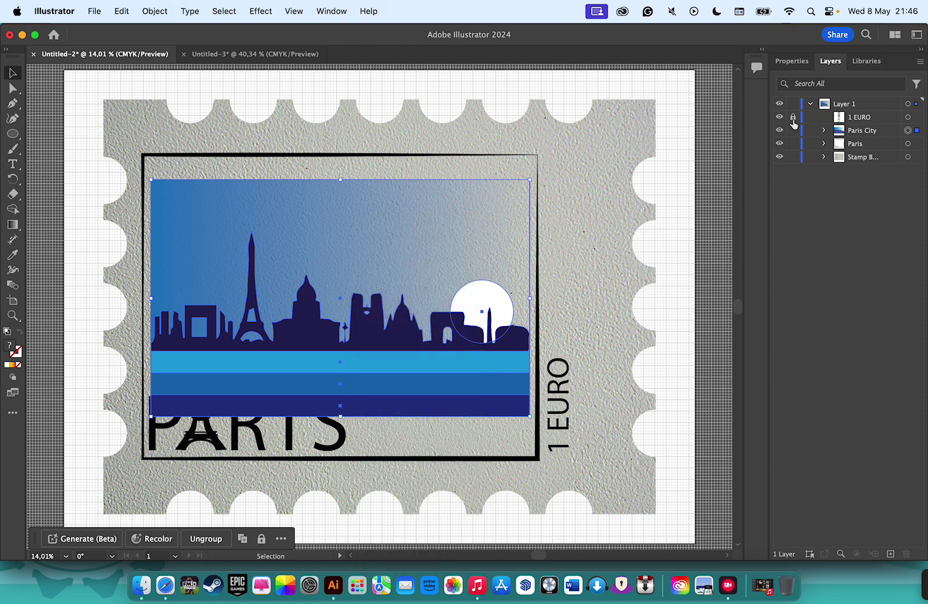
right_click(389, 295)
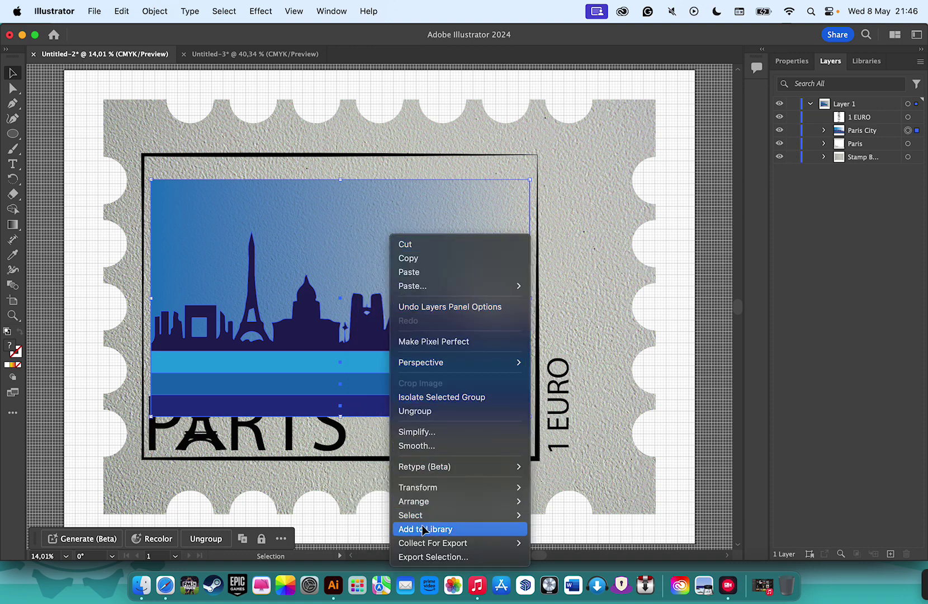
mouse_move(413, 501)
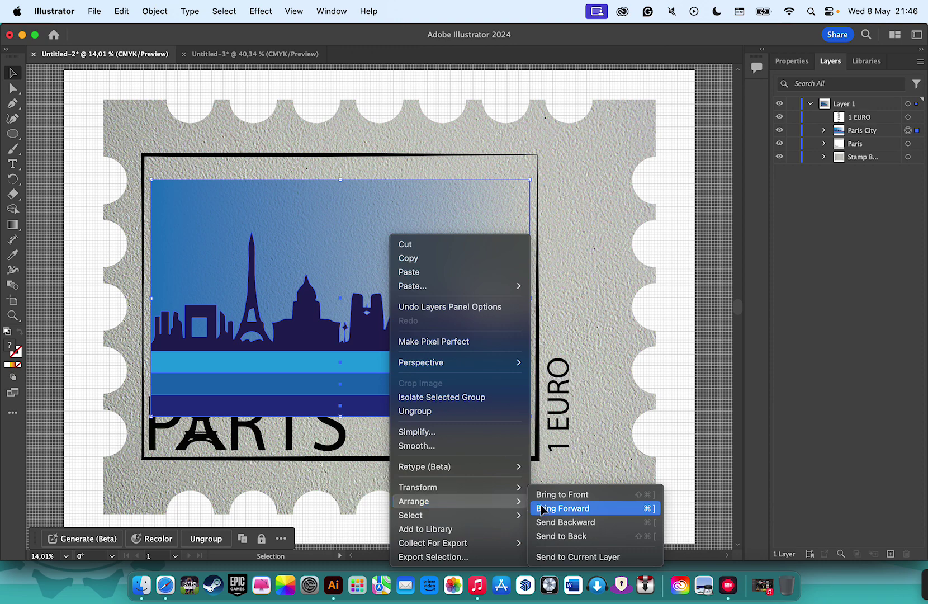
left_click(560, 522)
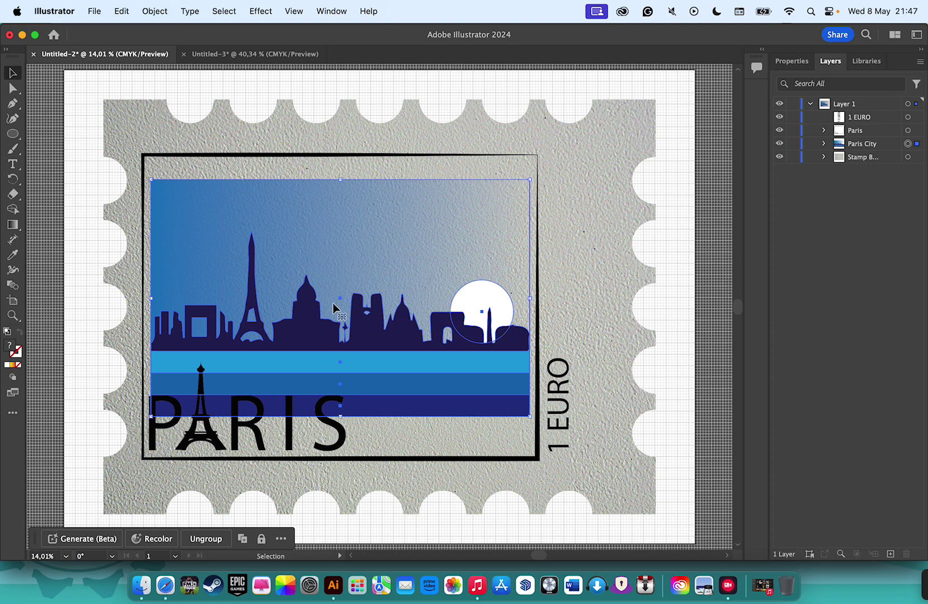
Move the skyline artwork up inside the frame and select the Paris City group
mouse_move(334, 304)
left_mouse_down()
mouse_move(307, 306)
mouse_move(307, 368)
mouse_move(311, 344)
left_mouse_up()
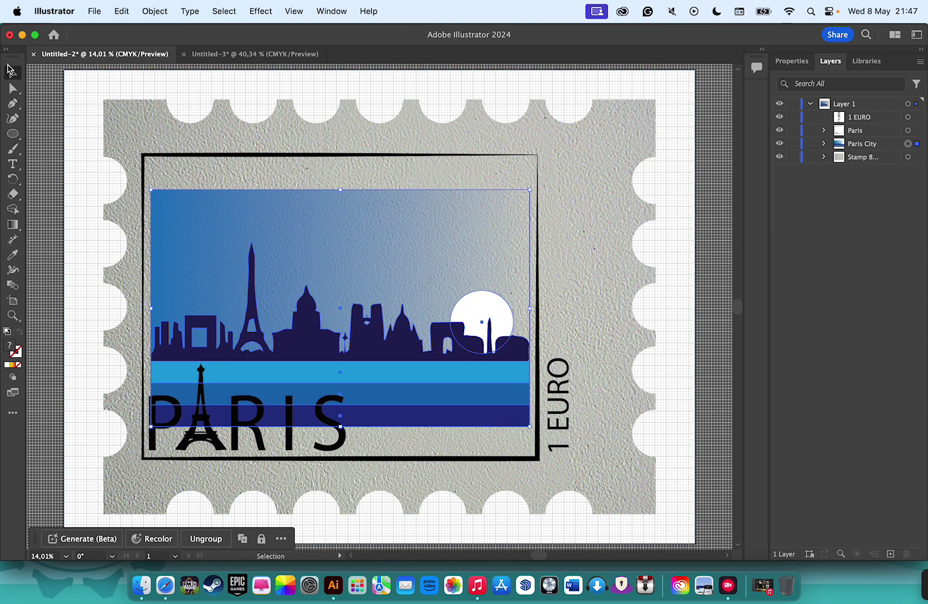
left_click(140, 135)
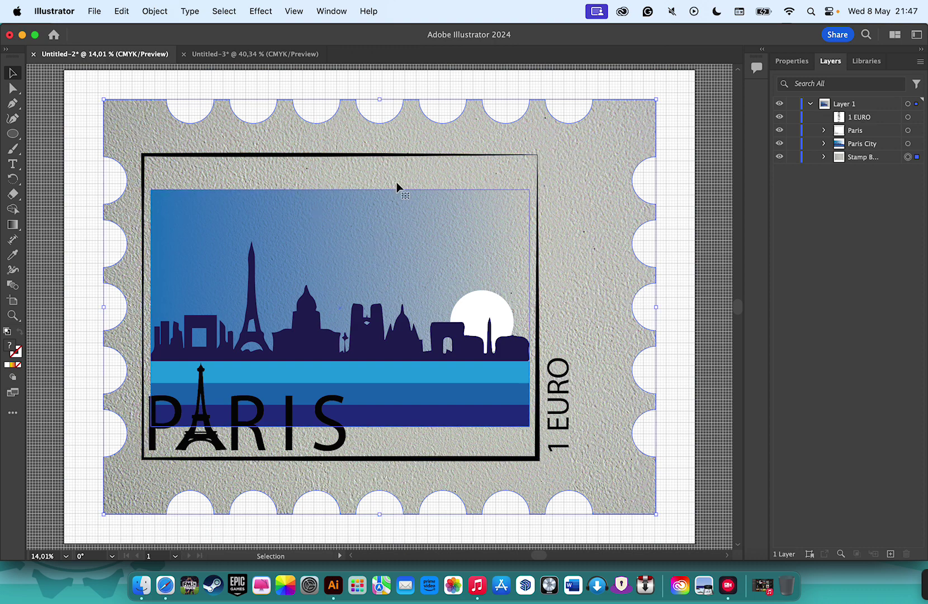
left_click(361, 154)
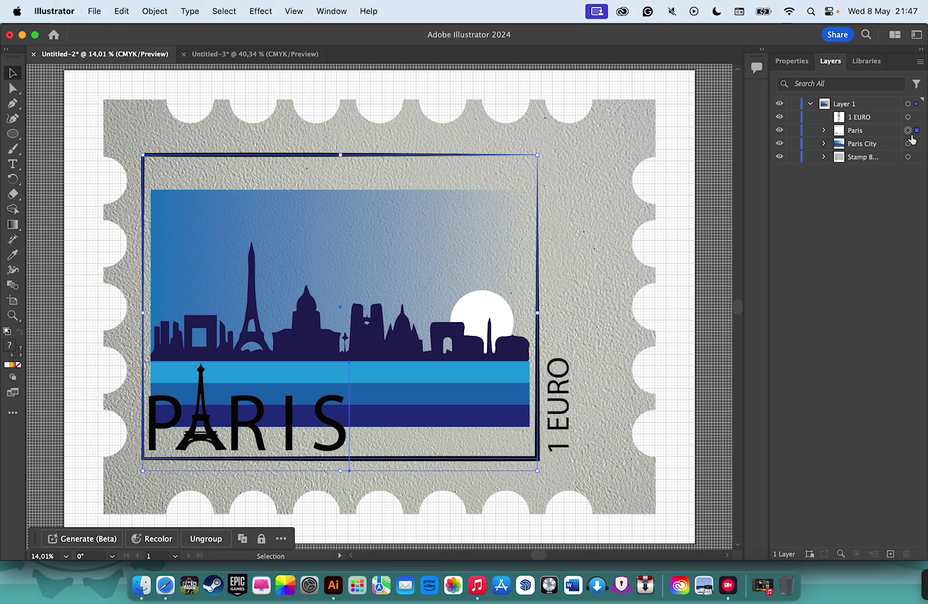
left_click(793, 61)
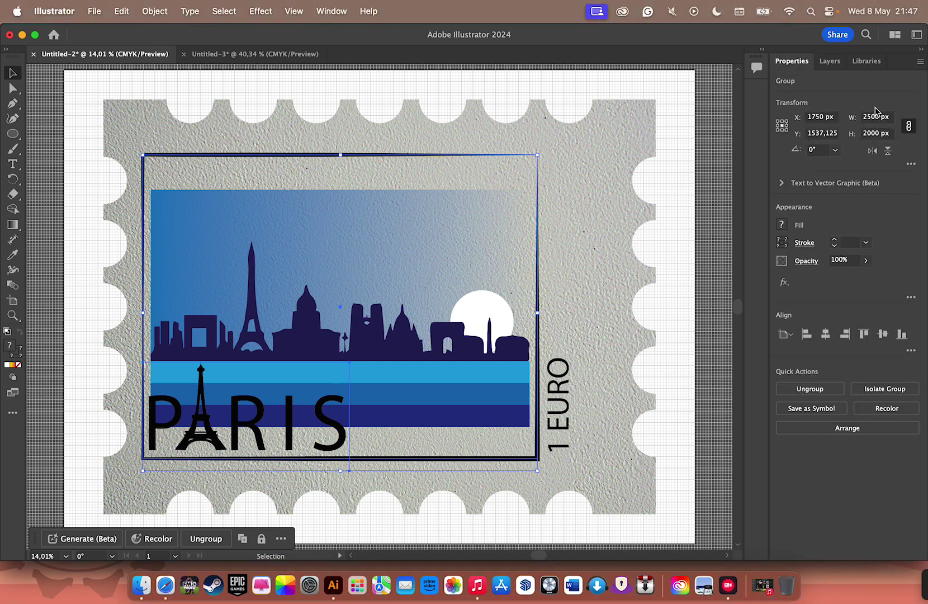
left_click(603, 211)
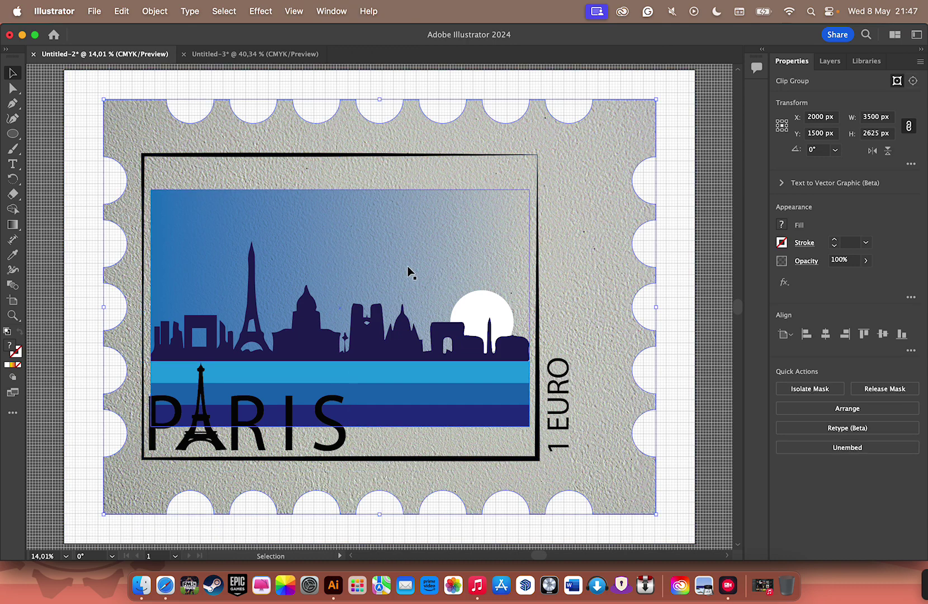
left_click(400, 265)
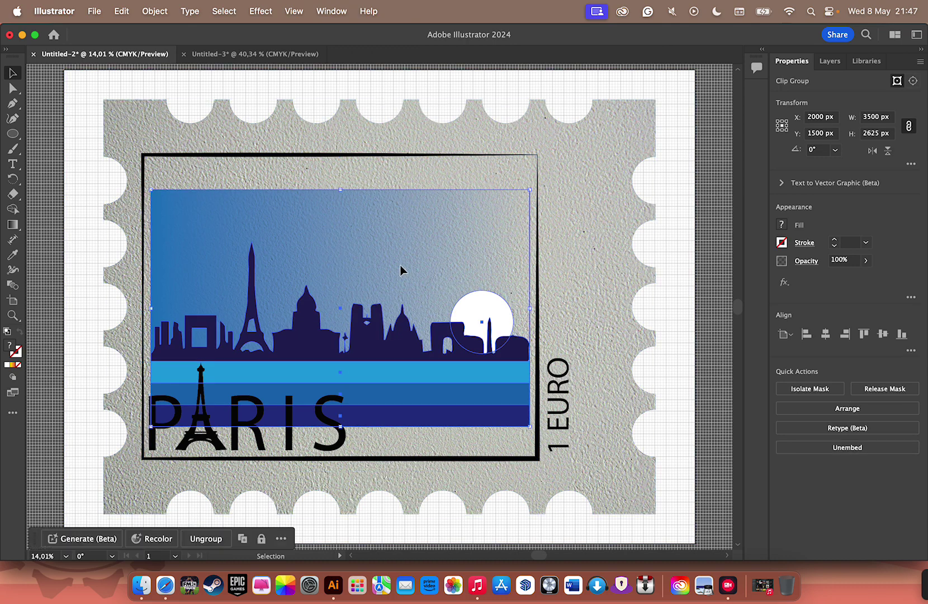
Set the Paris City group's height to 2000 px, scaling it proportionally to 2400 × 2000
left_click(882, 116)
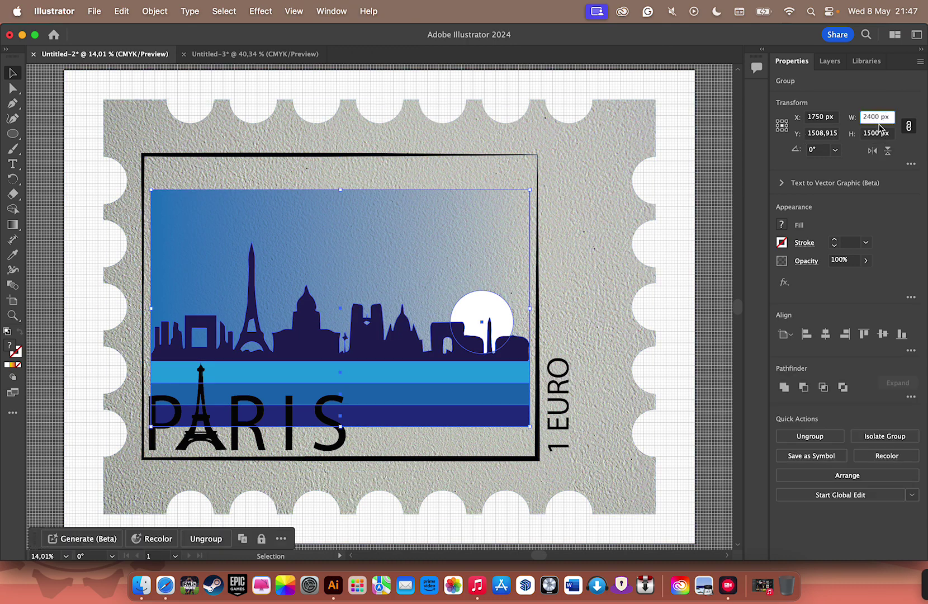
left_click(873, 133)
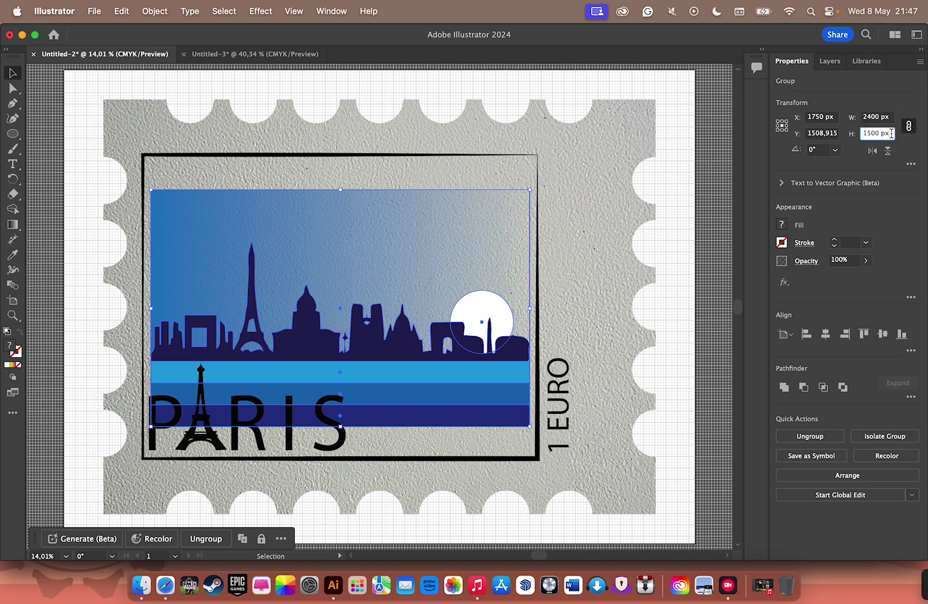
key("super+a")
type("2")
key("Return")
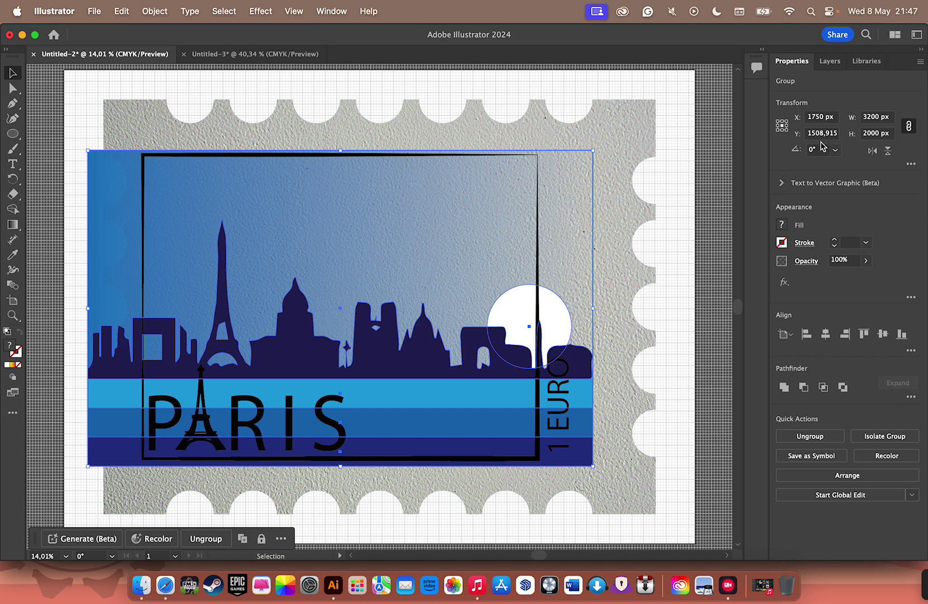
Resize the skyline group to 2500 px wide with proportions linked
left_click(880, 116)
double_click(880, 117)
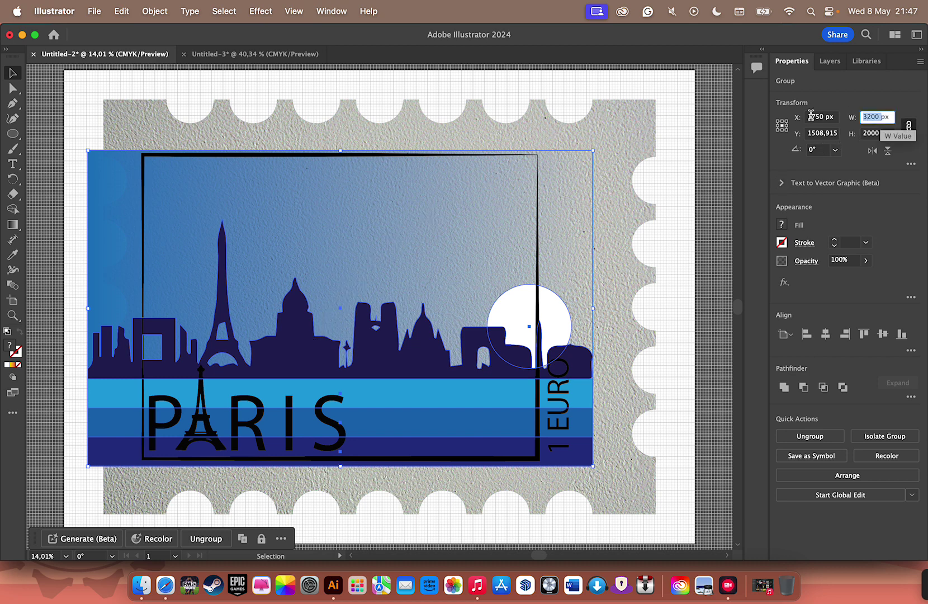
type("2")
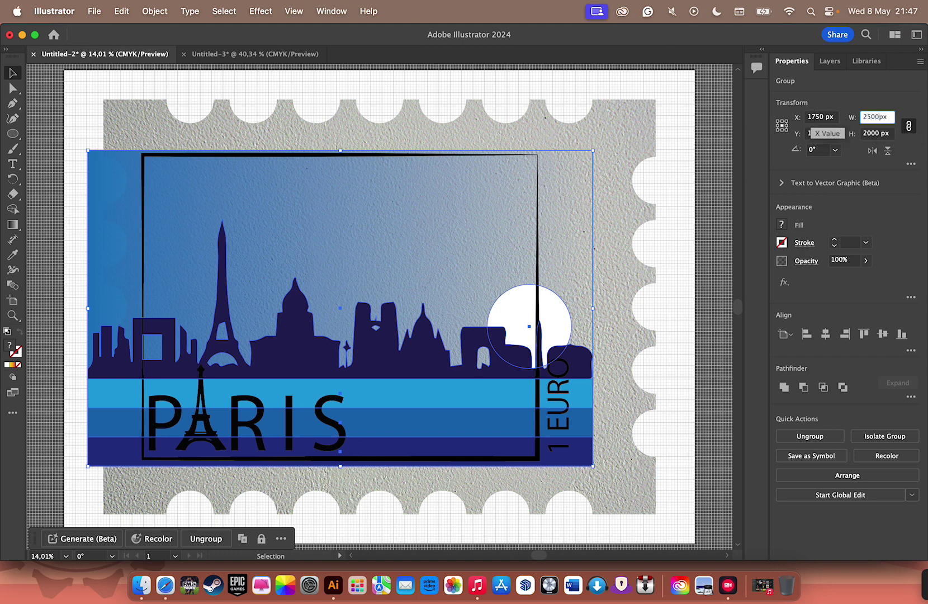
key("Return")
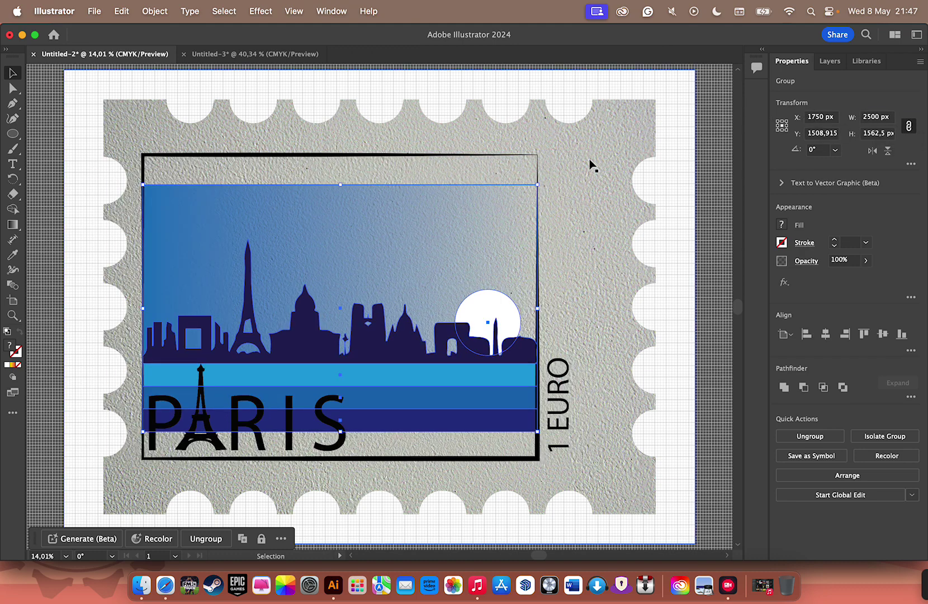
Select the stamp clip group, open its context menu, and check the Layers list
left_click(587, 161)
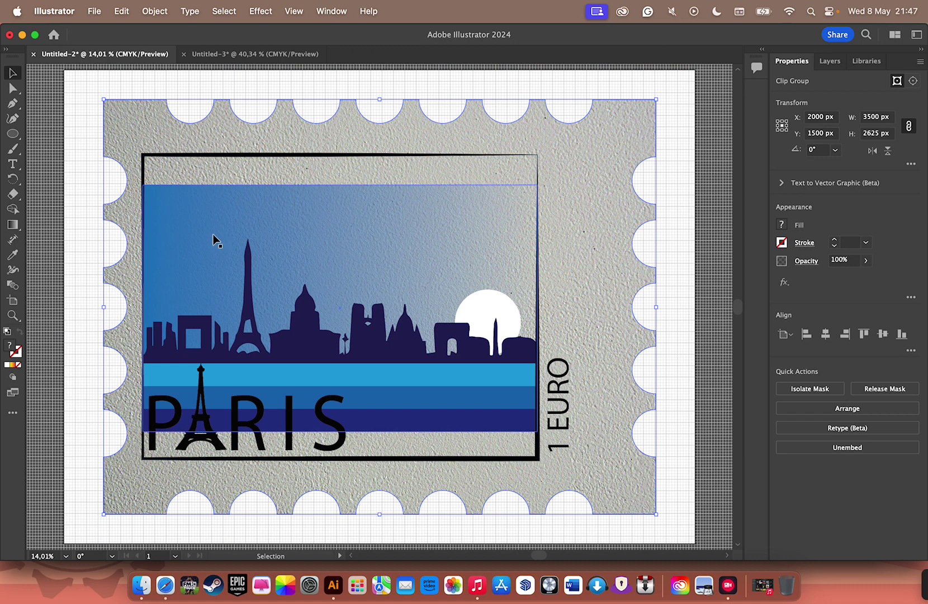
right_click(340, 256)
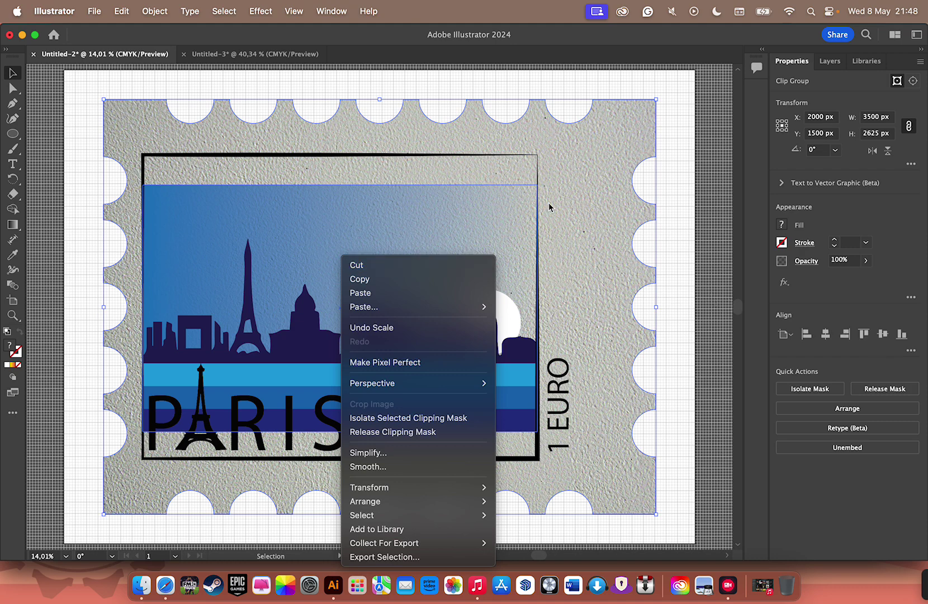
left_click(393, 239)
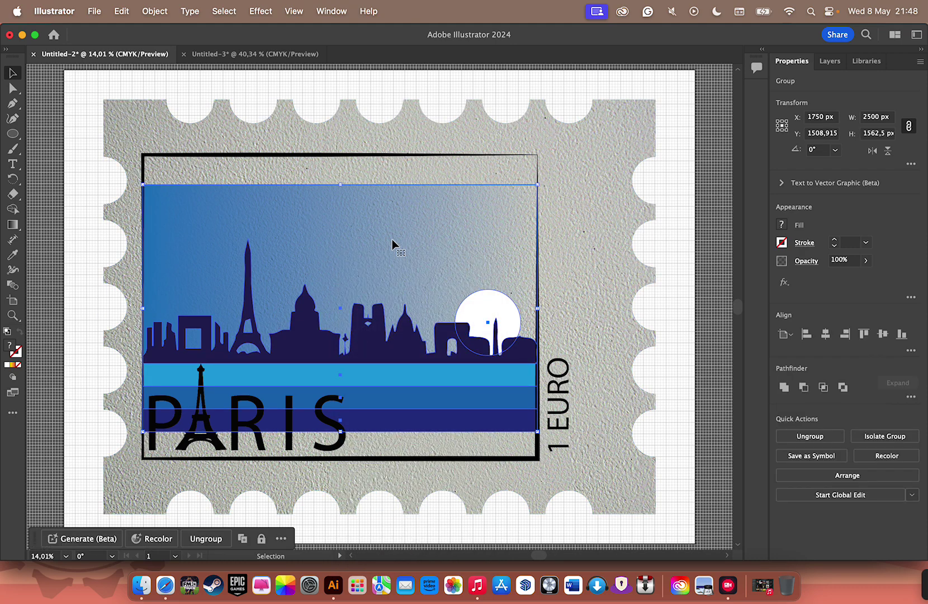
left_click(830, 61)
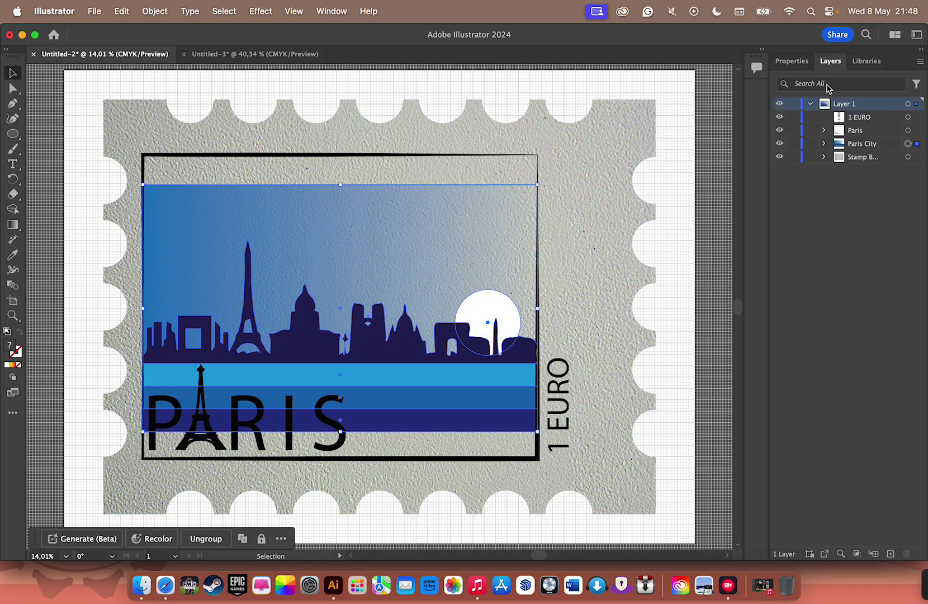
left_click(792, 62)
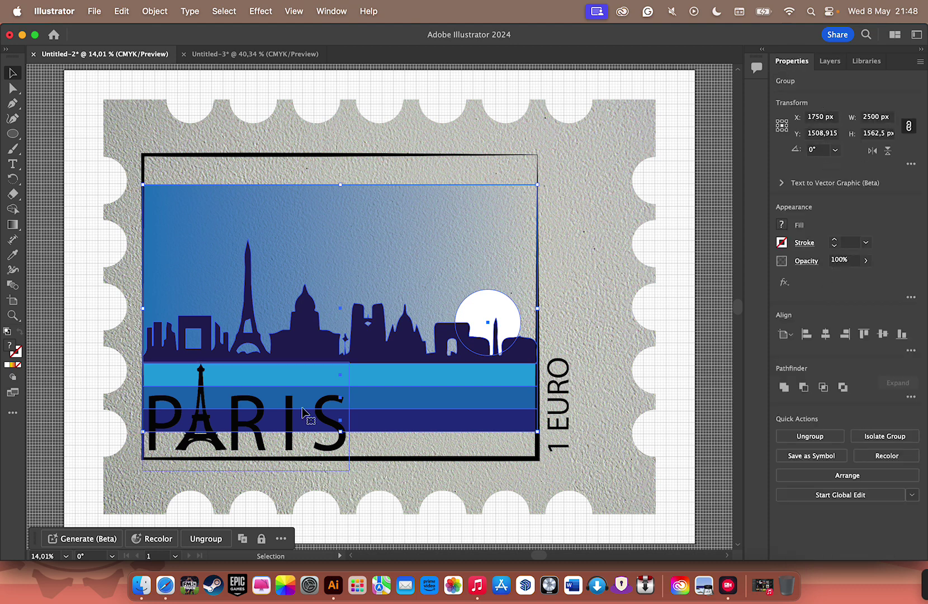
left_click(878, 455)
left_click(620, 133)
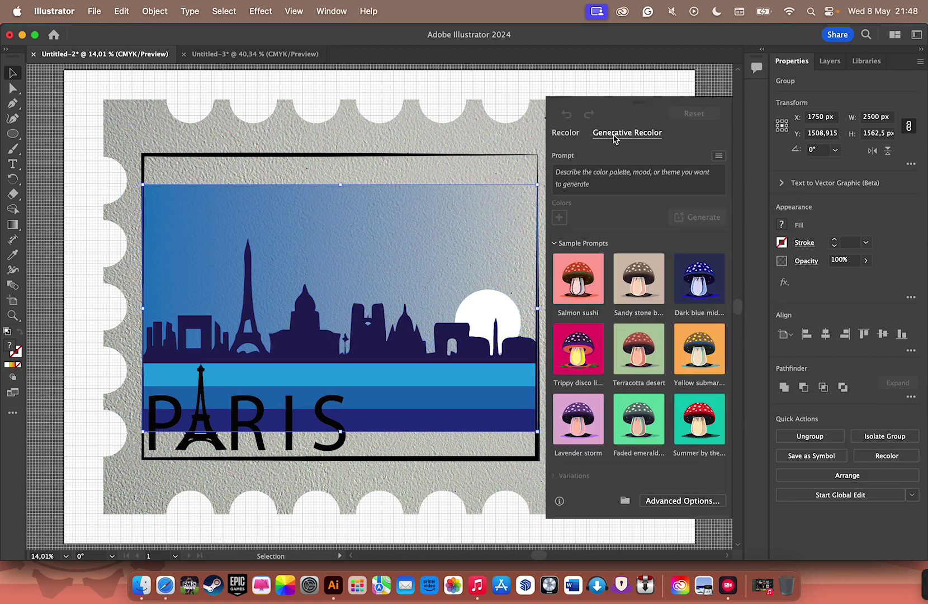
left_click(641, 285)
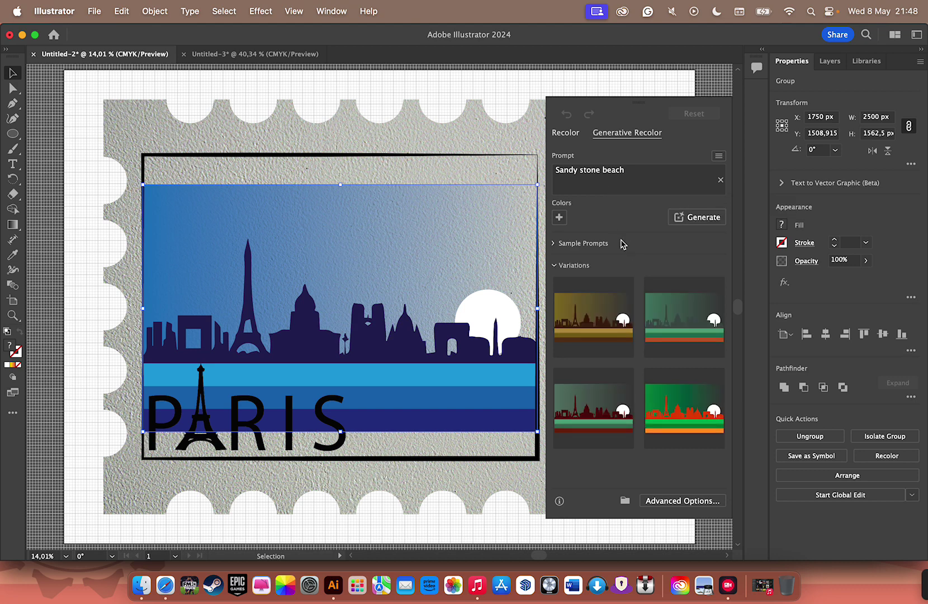
left_click(579, 318)
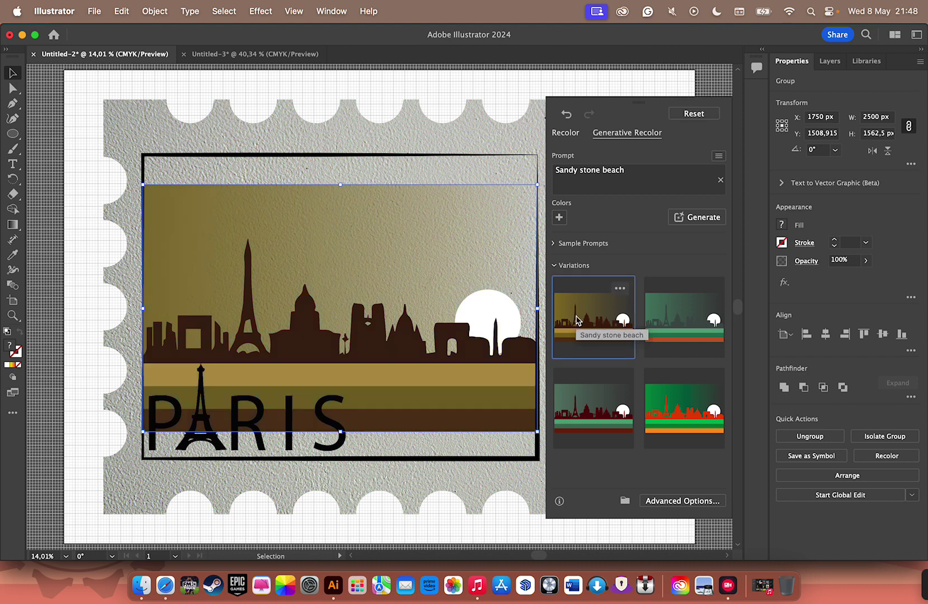
left_click(587, 398)
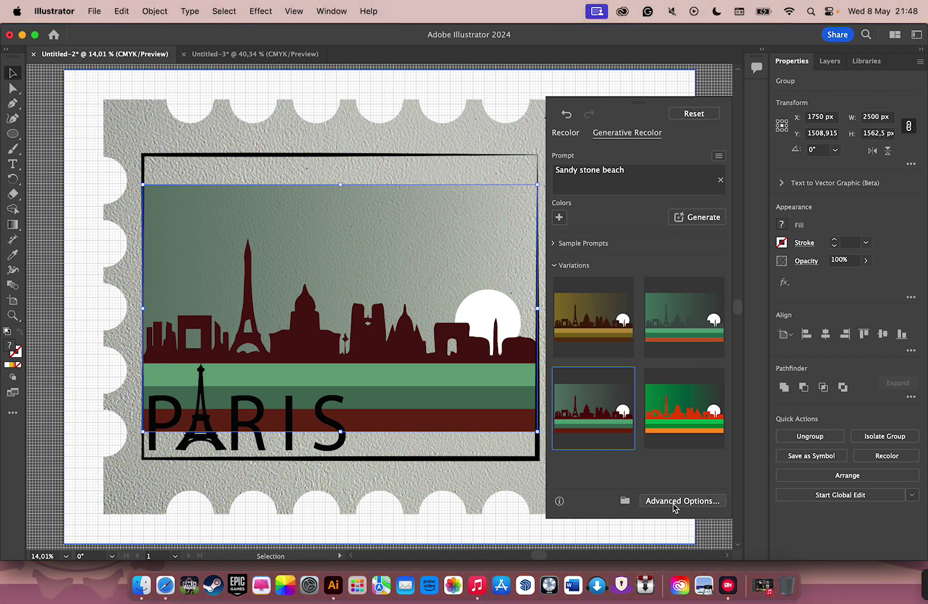
left_click(499, 340)
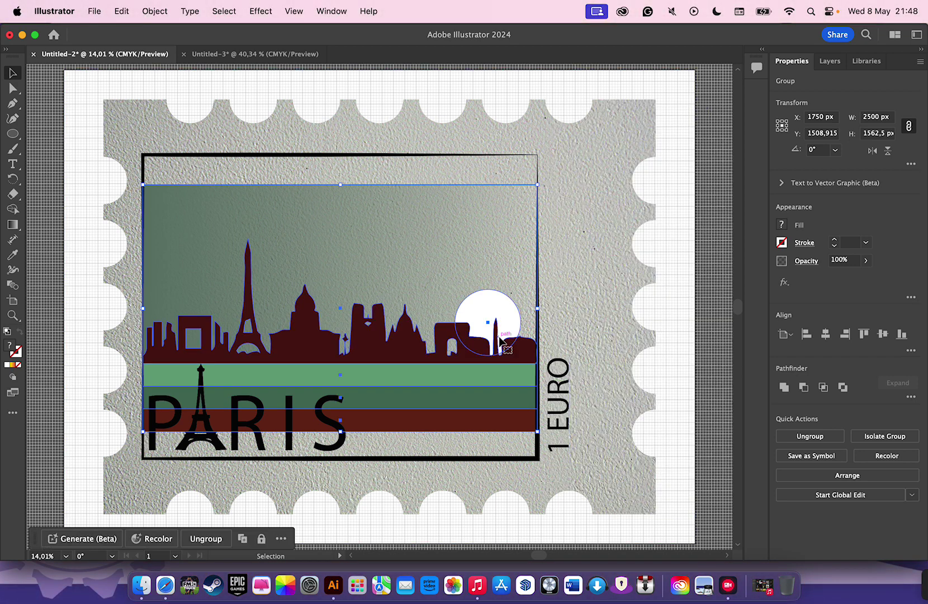
key("super+z")
left_click(887, 456)
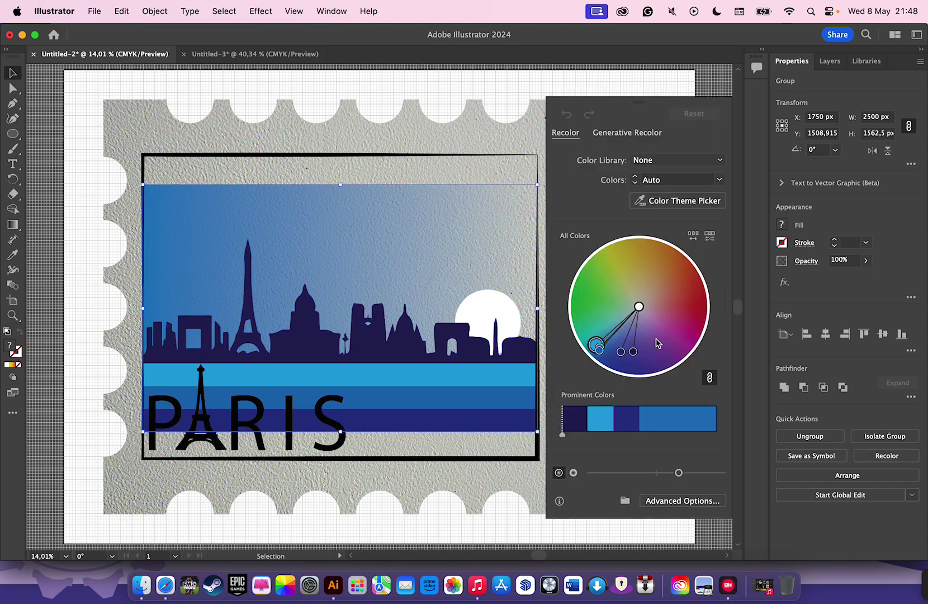
left_click(709, 377)
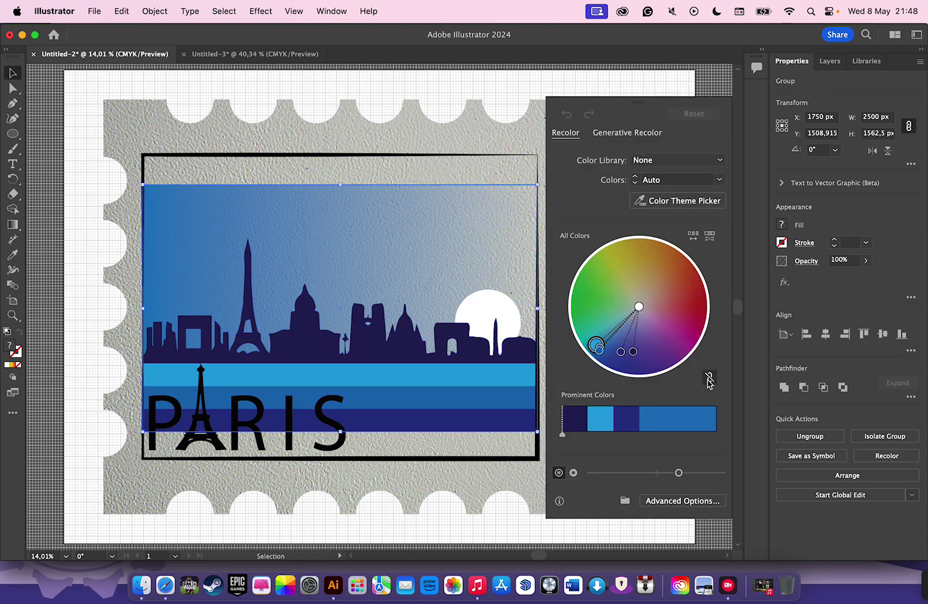
left_click(608, 135)
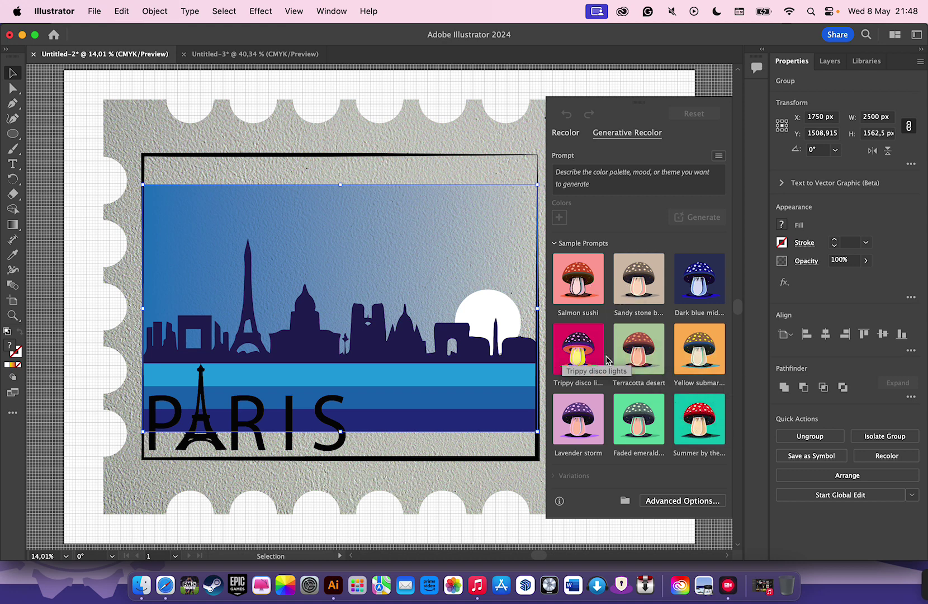
left_click(691, 343)
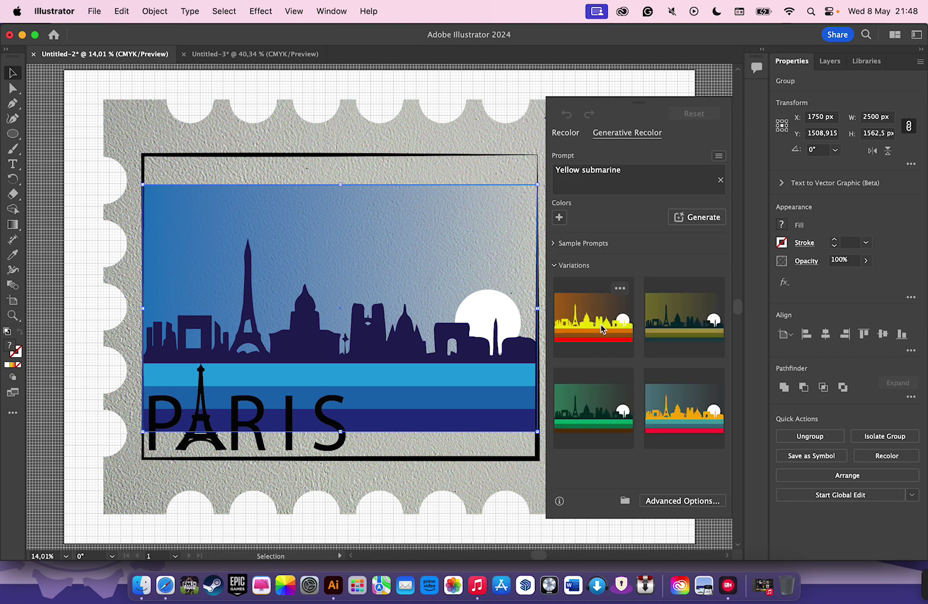
left_click(603, 329)
left_click(669, 332)
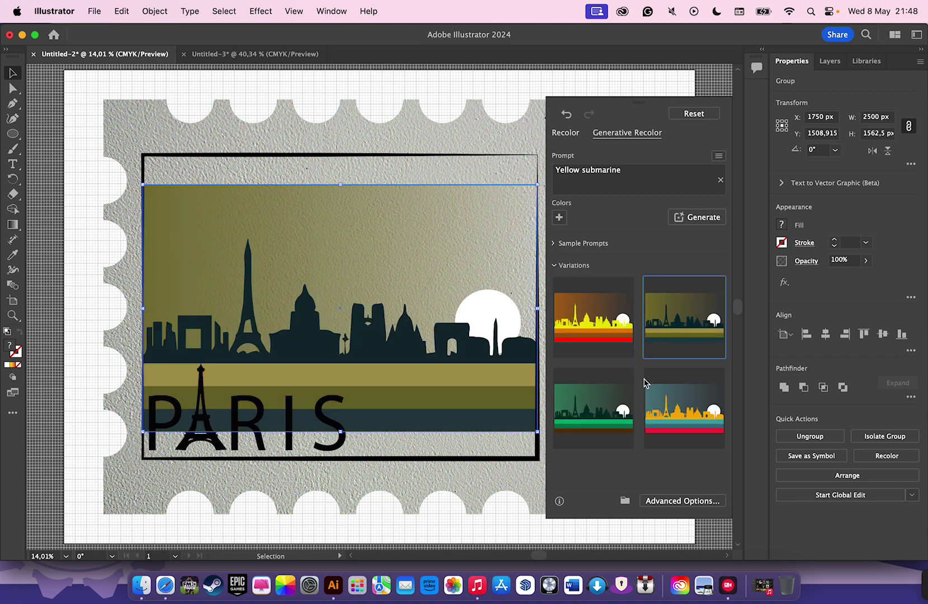
left_click(602, 411)
left_click(681, 408)
left_click(664, 327)
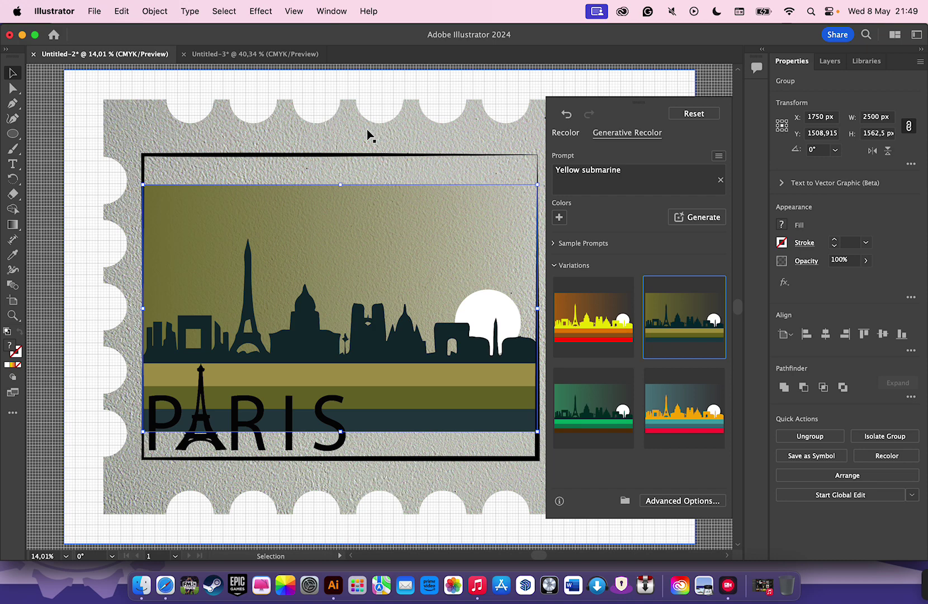
left_click(367, 129)
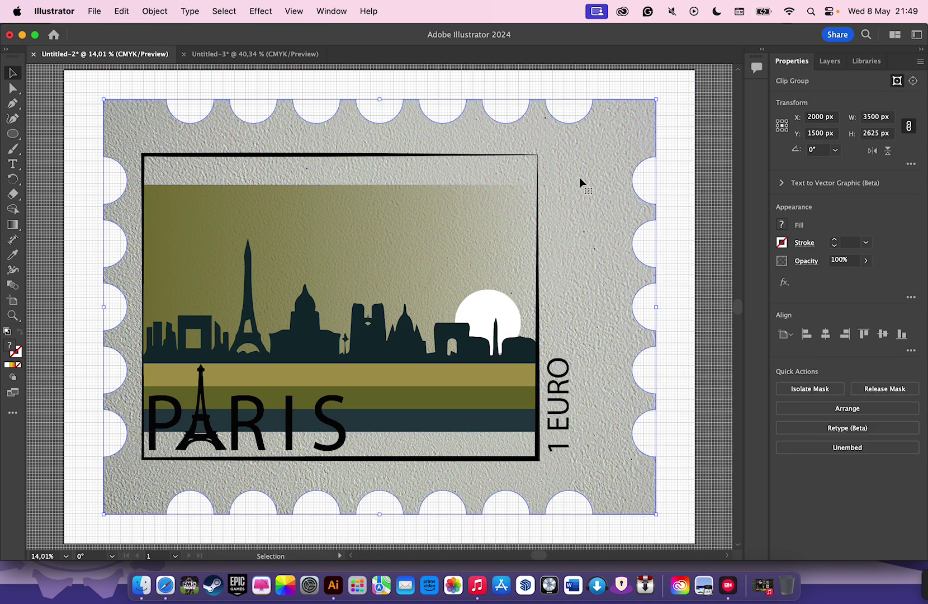
key("ctrl+z")
key("ctrl+z")
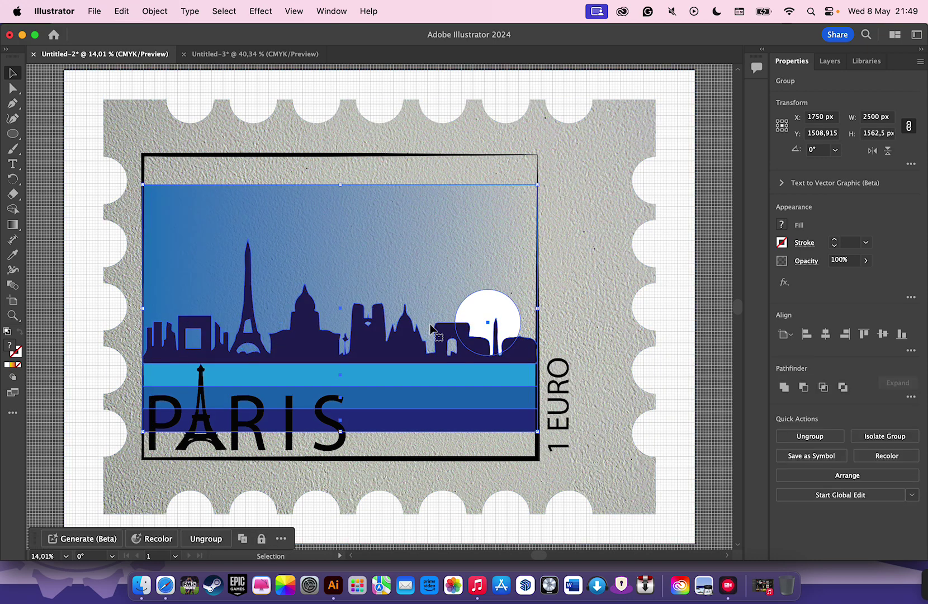
Recolour the top stripe dark red and the middle stripe white, selecting each stripe individually
left_click(118, 139)
left_click(12, 88)
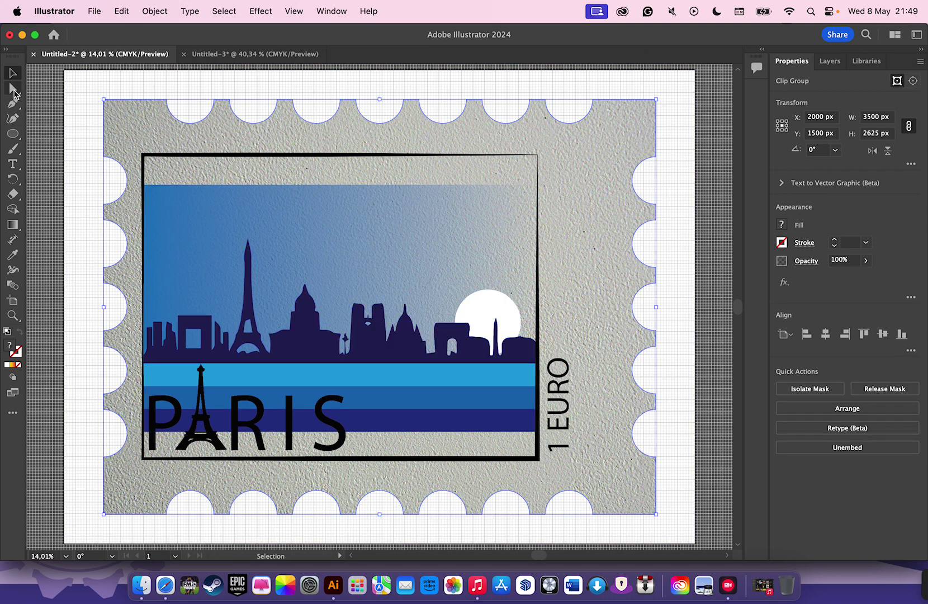
left_click(421, 379)
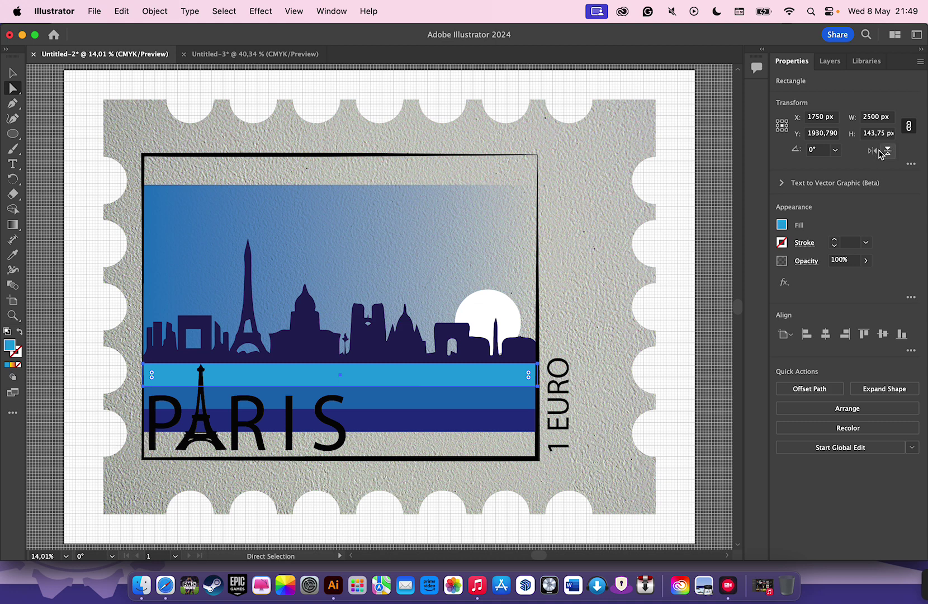
left_click(782, 225)
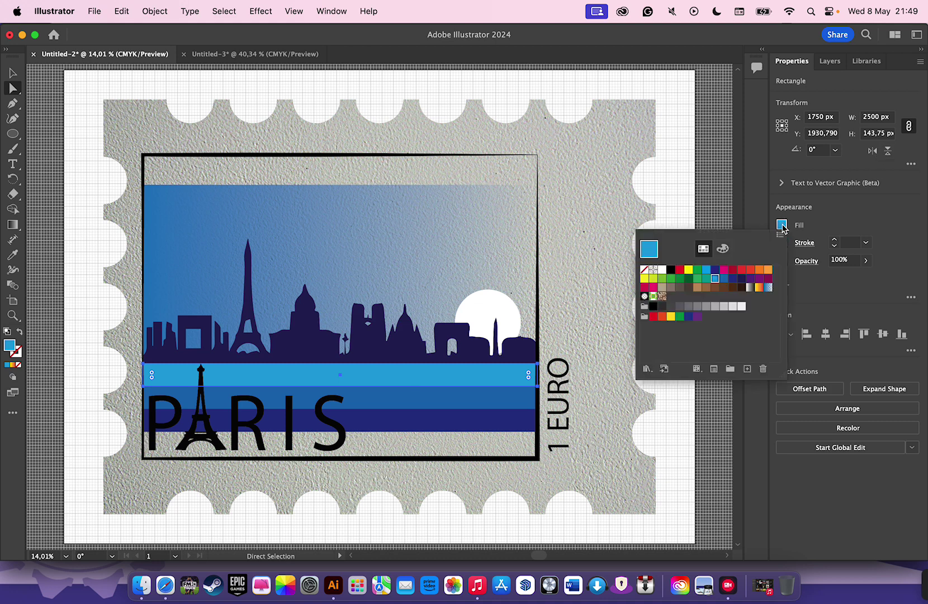
left_click(732, 270)
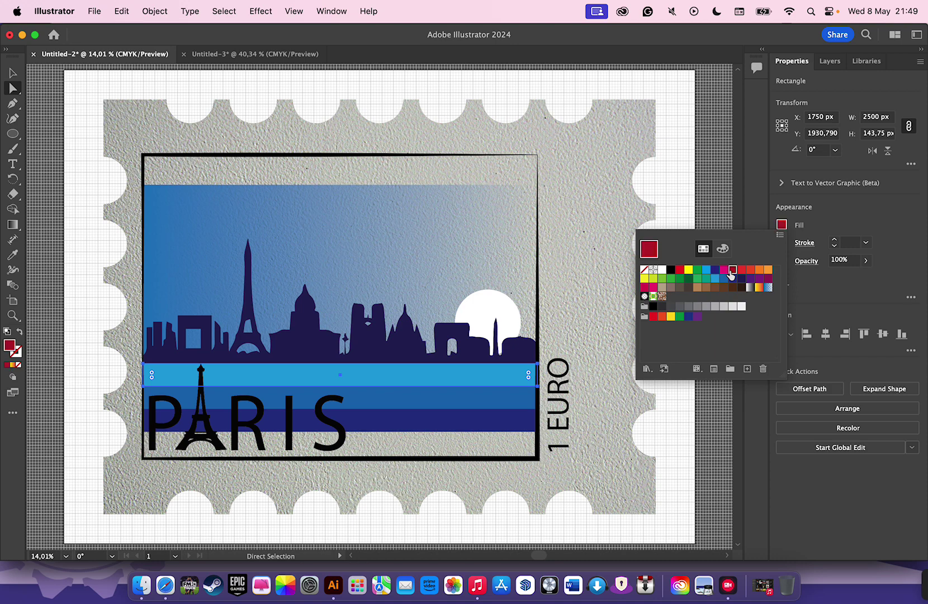
left_click(490, 396)
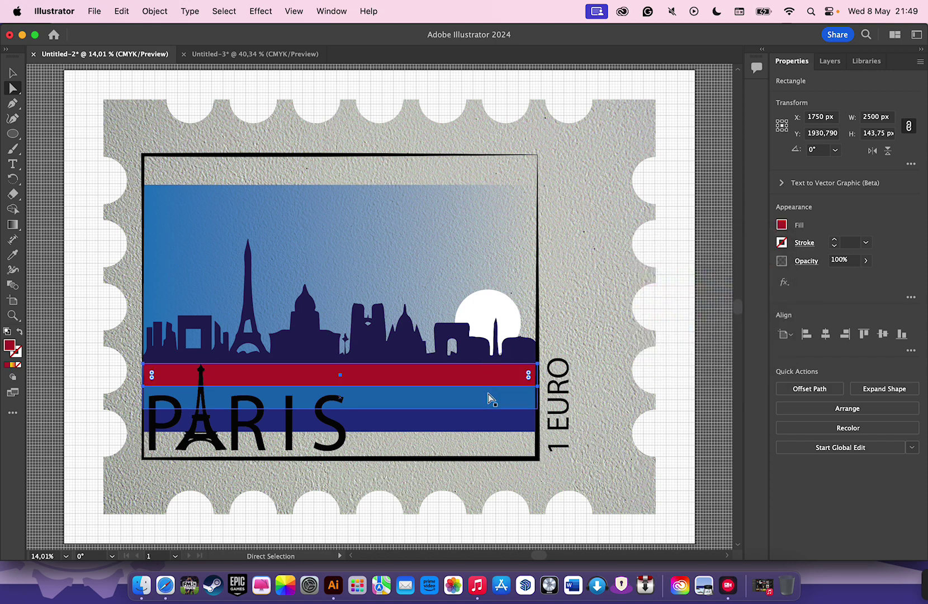
left_click(781, 225)
left_click(662, 270)
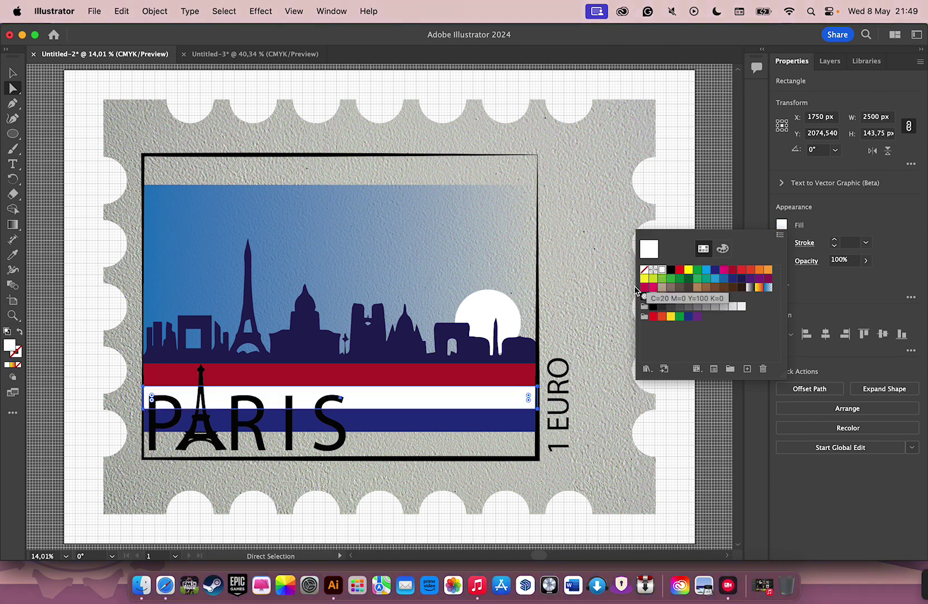
Fill the bottom stripe with a medium blue swatch
left_click(481, 424)
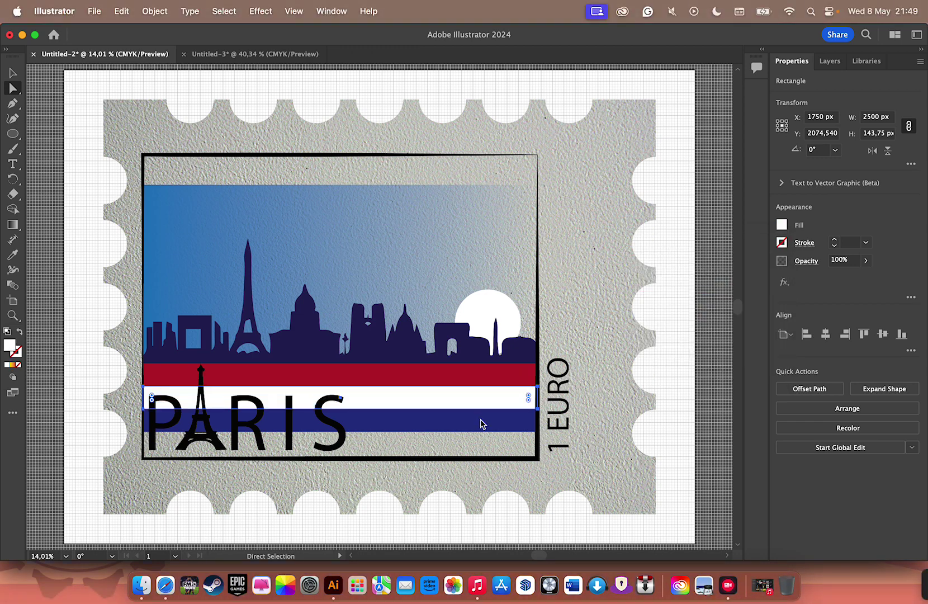
left_click(481, 424)
left_click(781, 224)
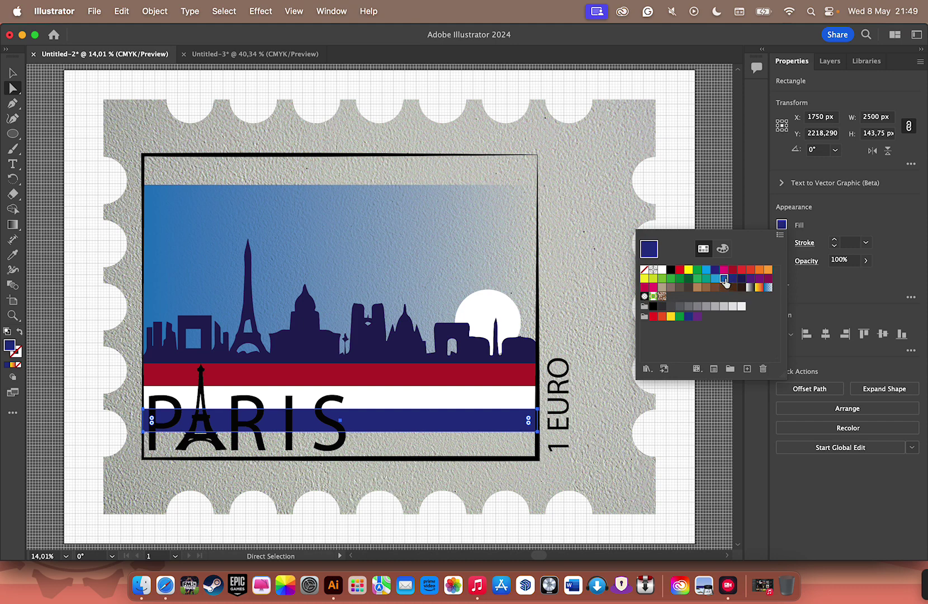
left_click(723, 279)
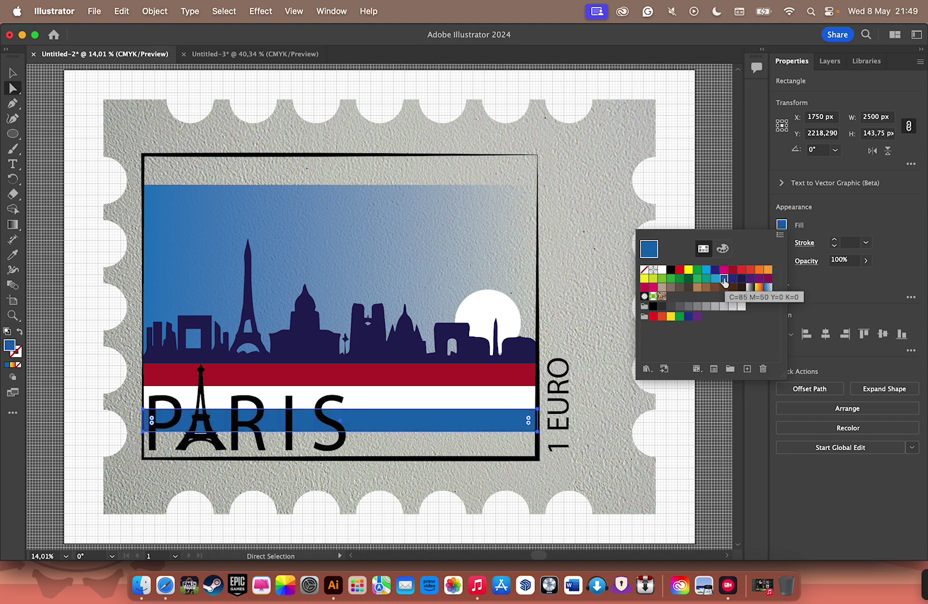
left_click(11, 353)
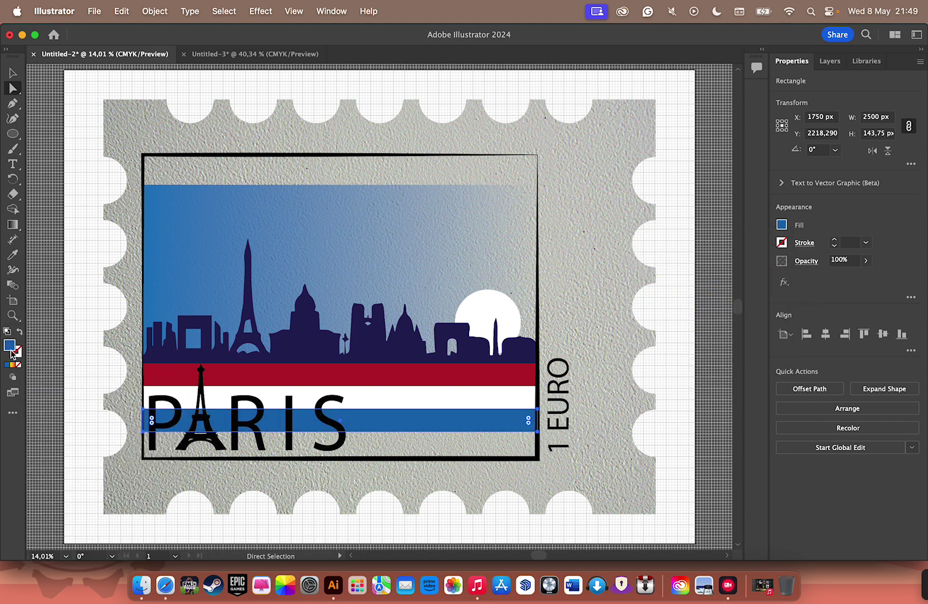
Give the bottom stripe a custom dark blue #002387 in the Color Picker
double_click(9, 345)
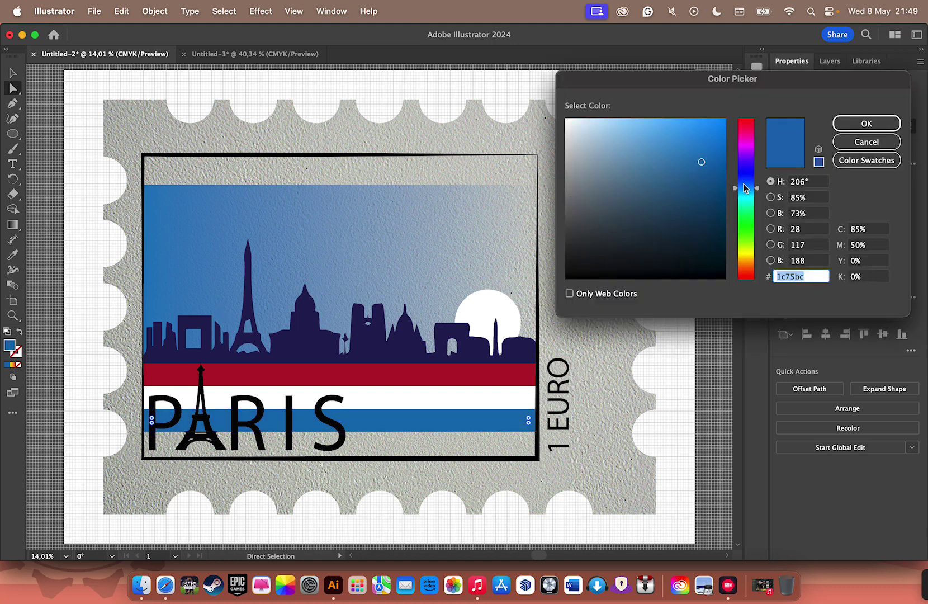
mouse_move(755, 190)
left_mouse_down()
mouse_move(756, 175)
mouse_move(714, 149)
mouse_move(716, 130)
mouse_move(730, 191)
mouse_move(725, 120)
left_mouse_up()
left_click(711, 155)
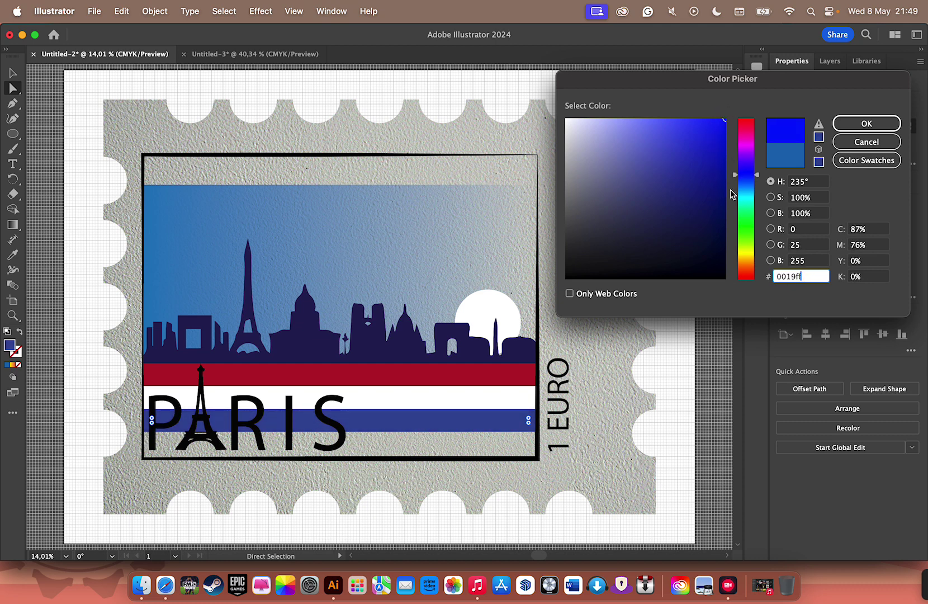
mouse_move(761, 183)
left_mouse_down()
mouse_move(759, 166)
mouse_move(760, 182)
left_mouse_up()
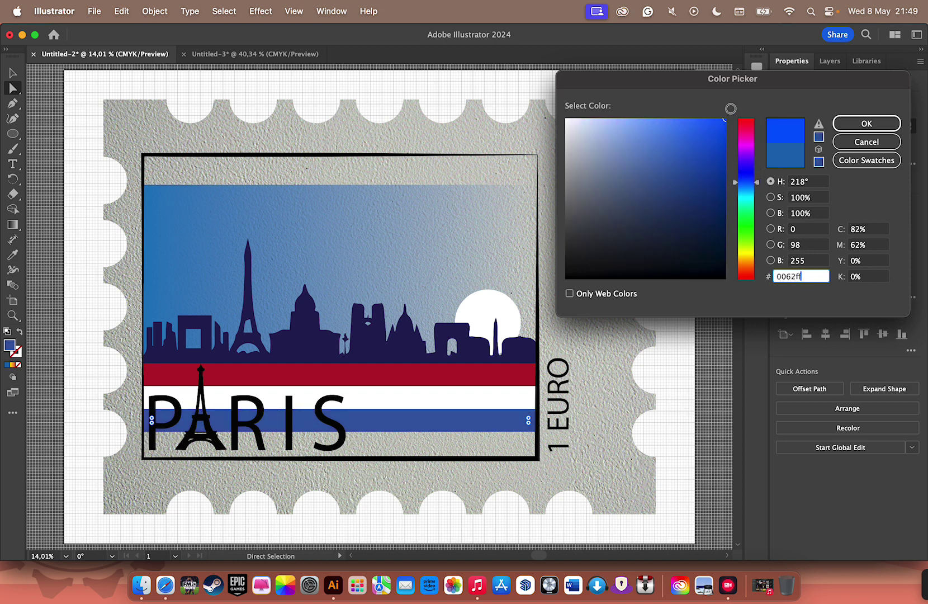
left_click_drag(727, 122, 728, 192)
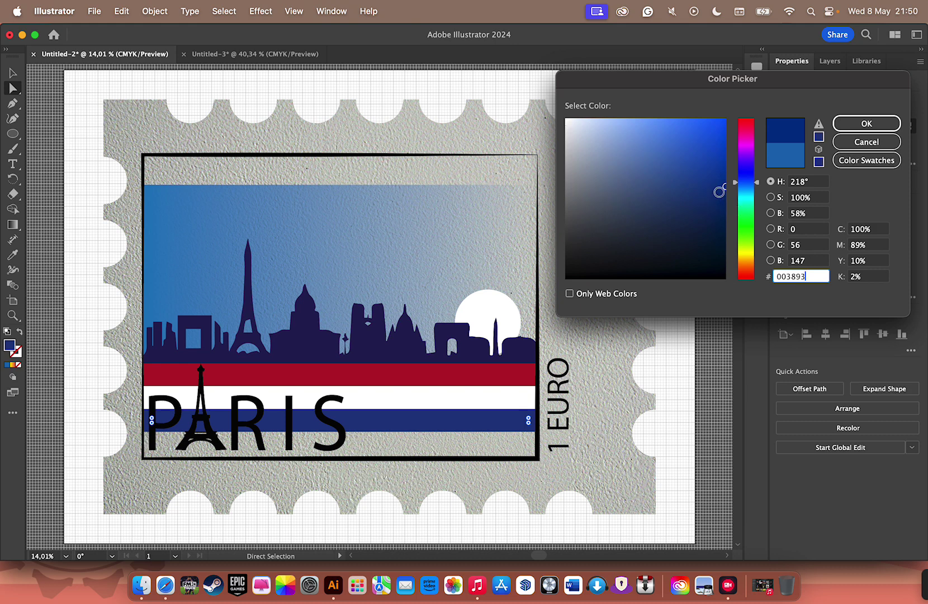
left_click(744, 188)
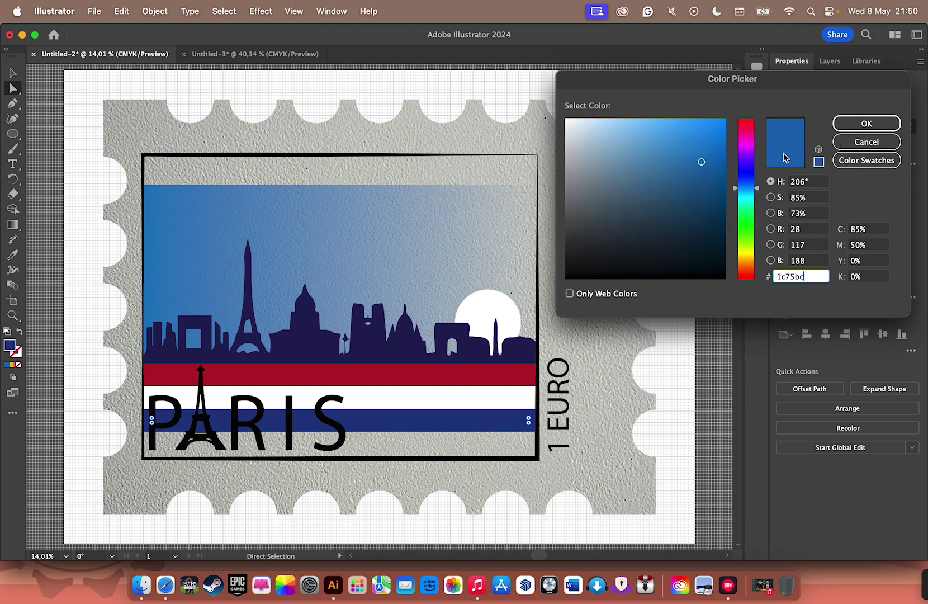
mouse_move(707, 165)
left_mouse_down()
mouse_move(736, 187)
mouse_move(745, 114)
left_mouse_up()
left_click(715, 174)
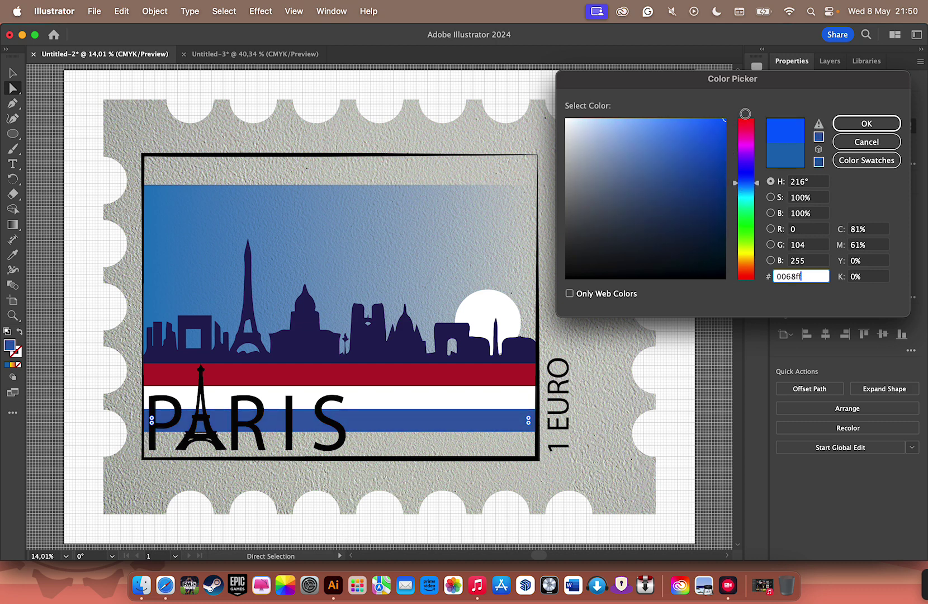
left_click(735, 178)
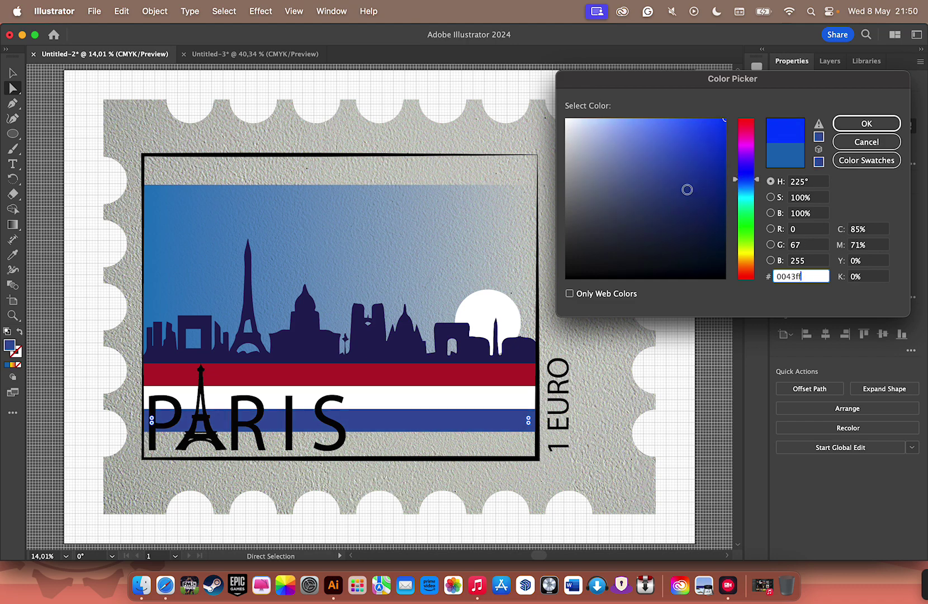
left_click_drag(687, 190, 726, 194)
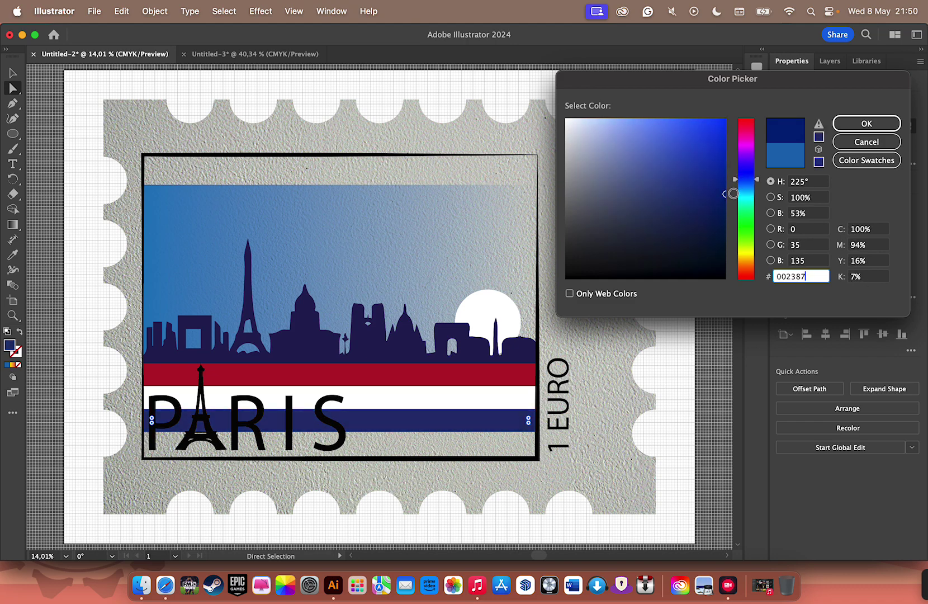
left_click(889, 125)
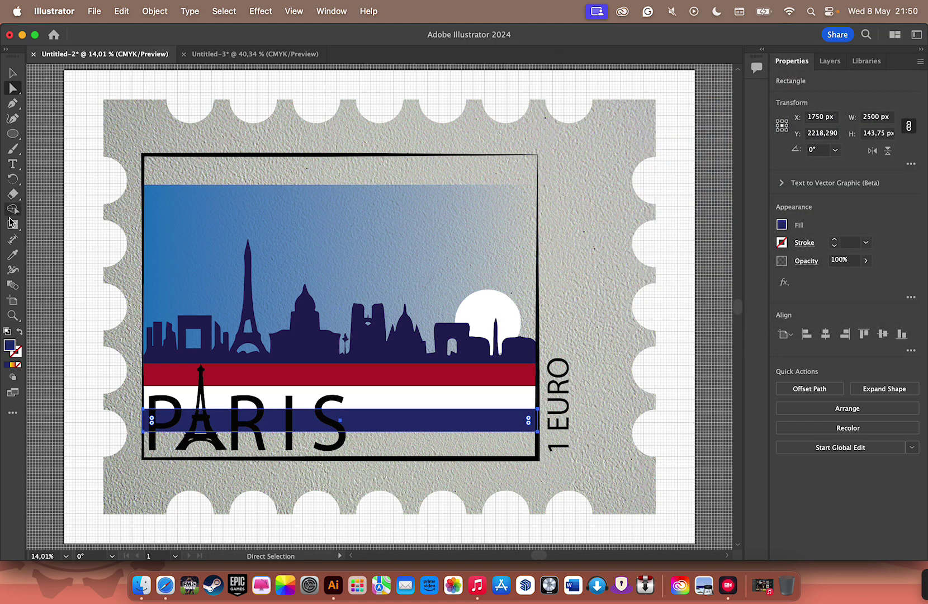
Lower the sky gradient rectangle's opacity to 90%
left_click(46, 88)
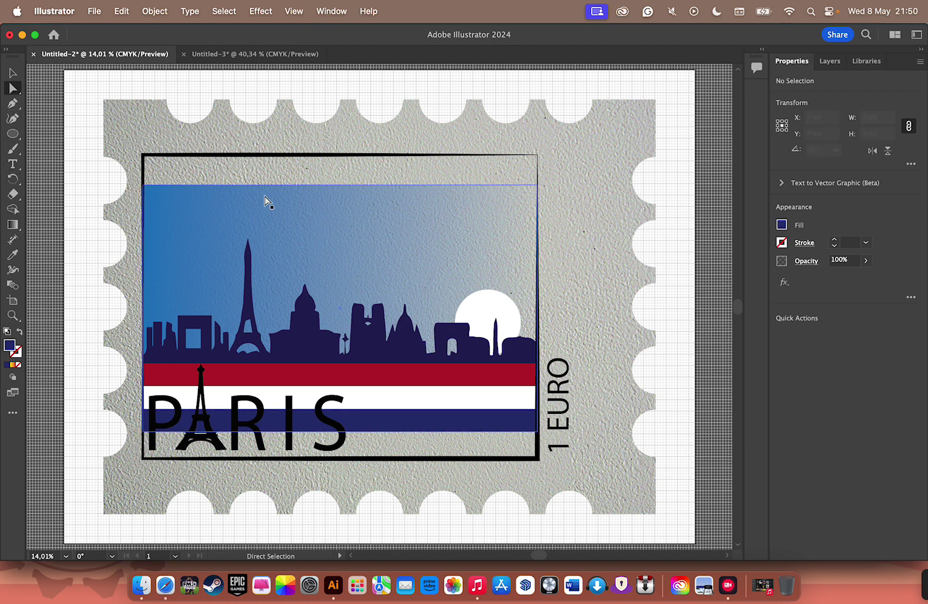
left_click(213, 223)
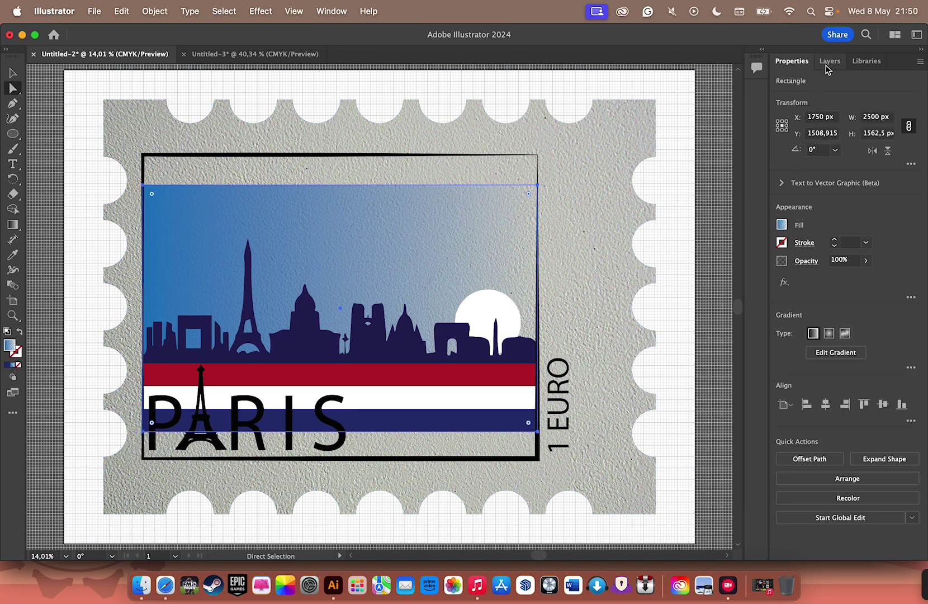
left_click(866, 260)
left_click_drag(864, 277, 862, 276)
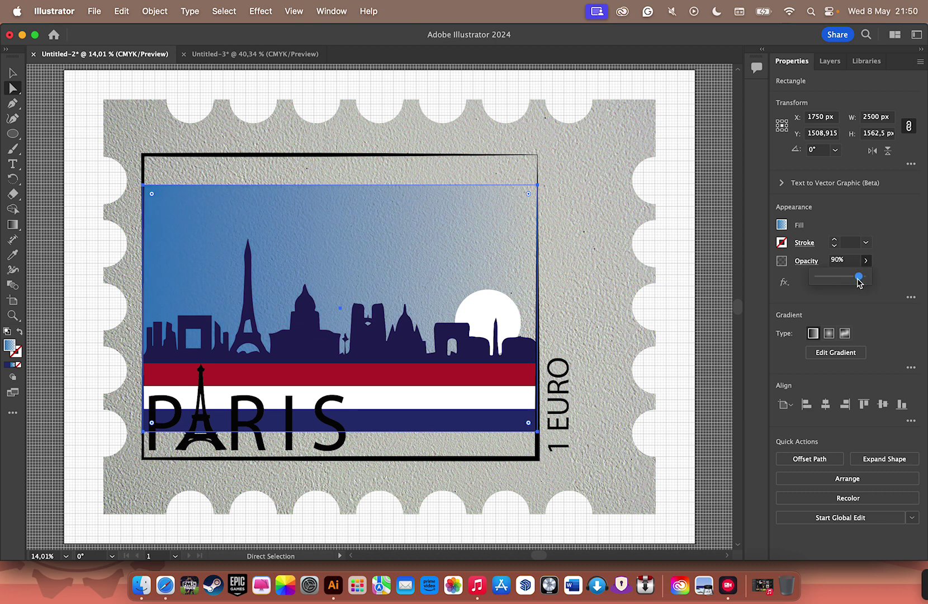
left_click(888, 229)
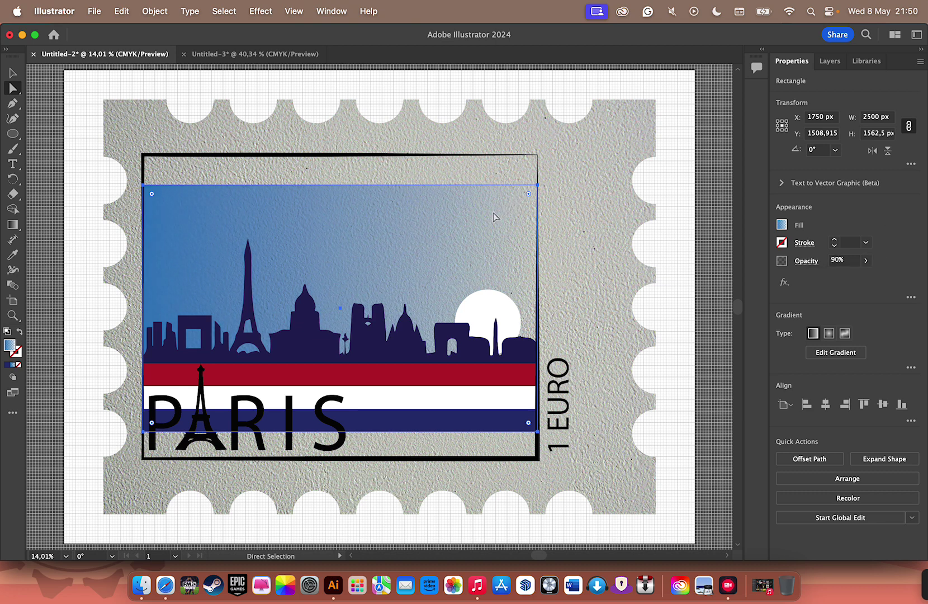
left_click(588, 216)
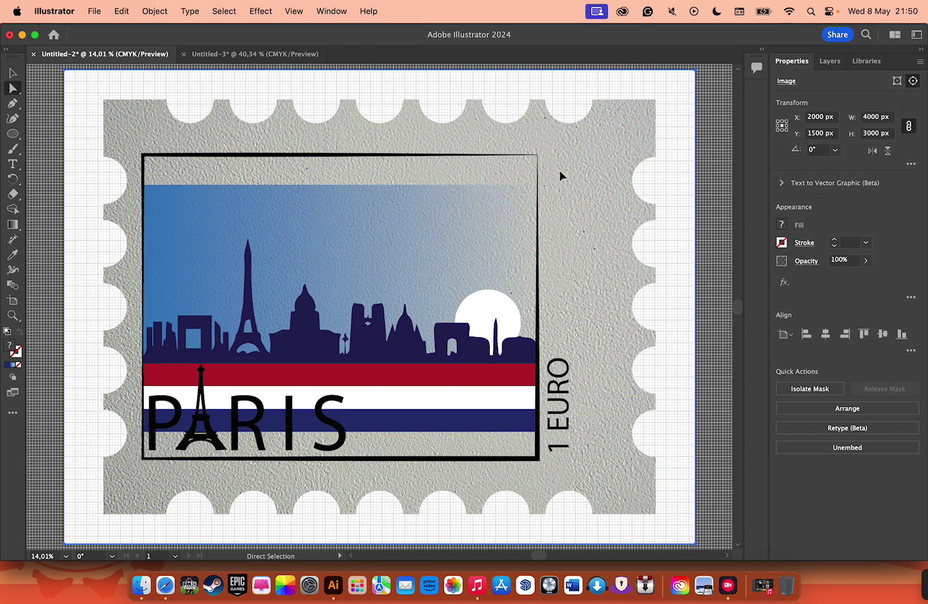
key("super")
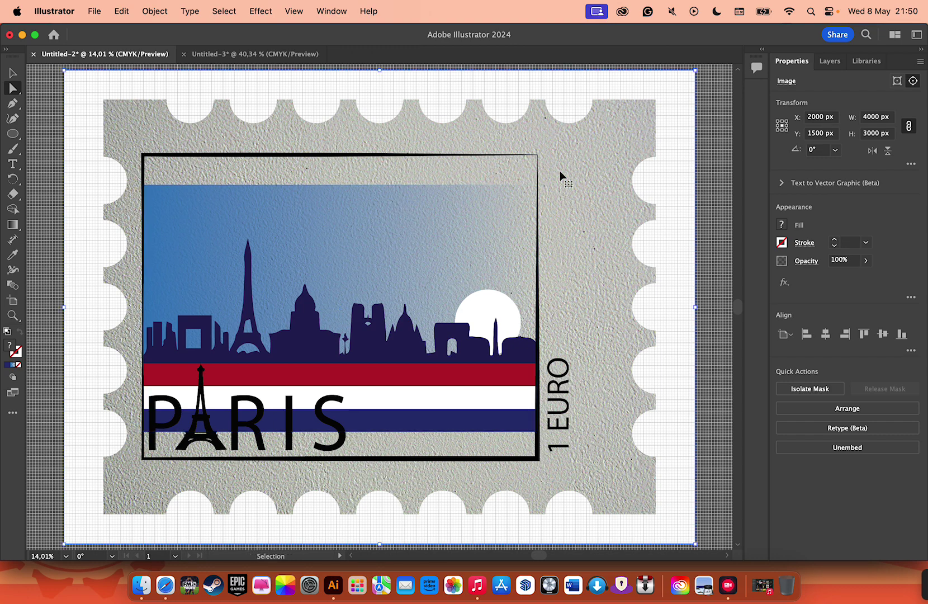
key("super+minus")
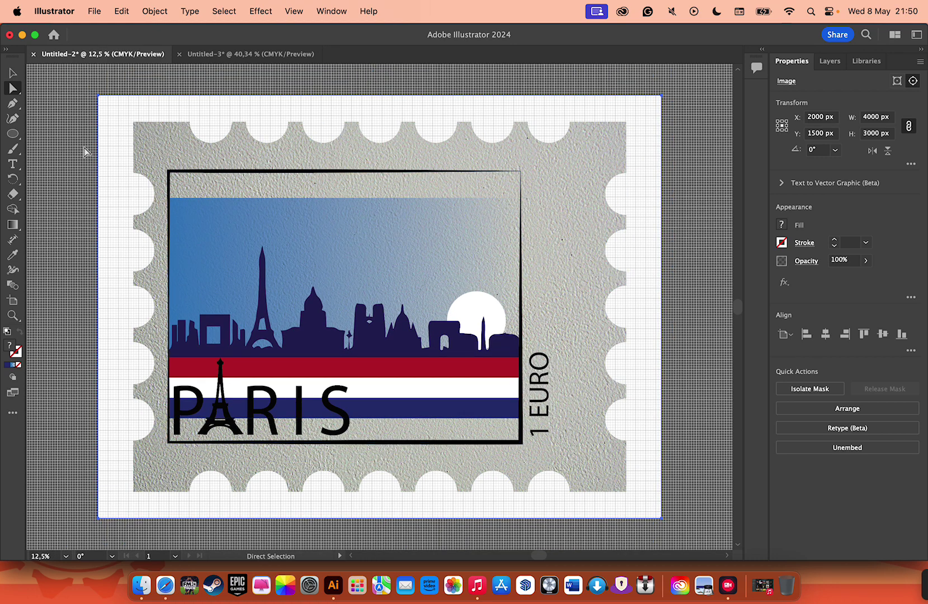
Lock all four existing sublayers in the Layers panel
left_click(14, 134)
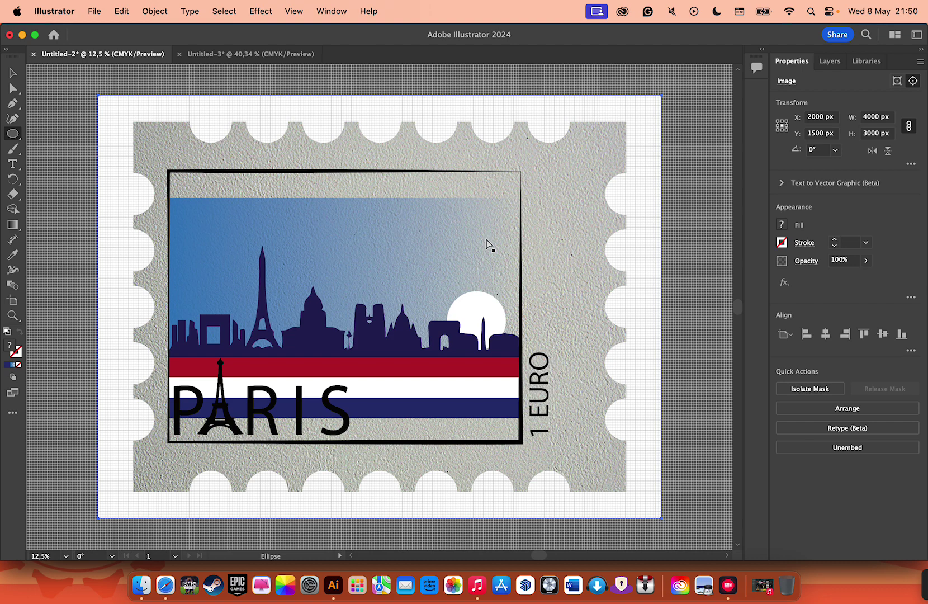
key("super+a")
left_click(830, 61)
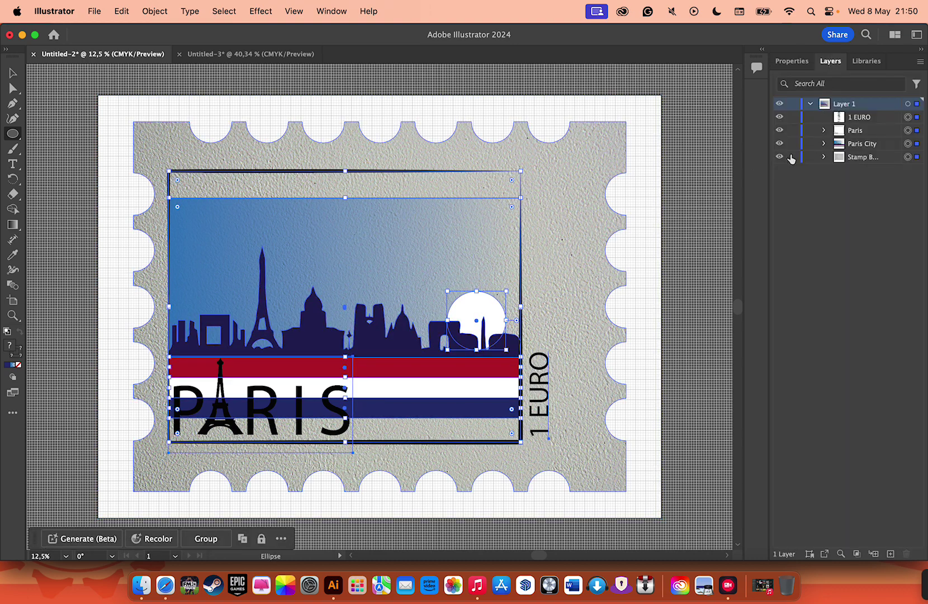
left_click_drag(792, 157, 792, 117)
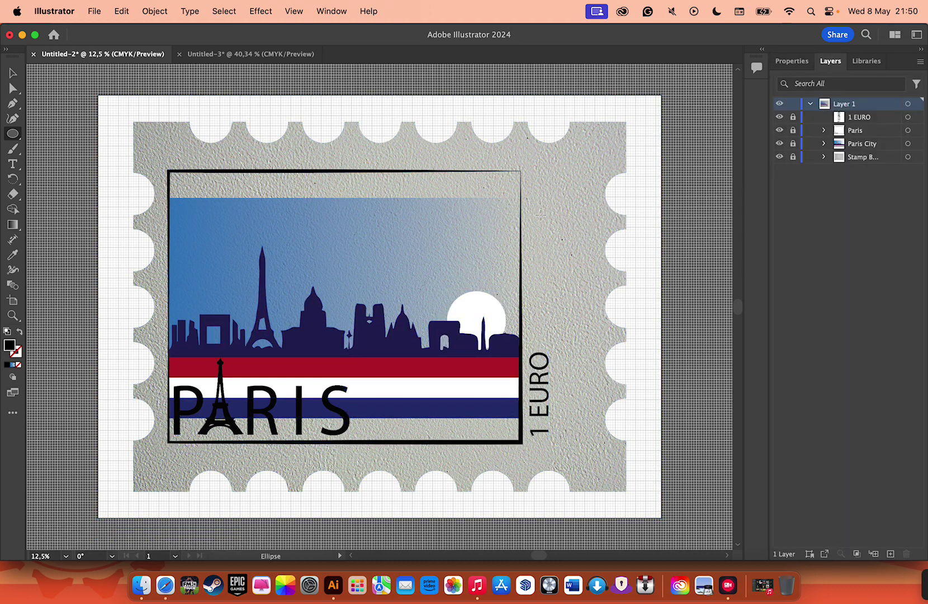
left_click(13, 72)
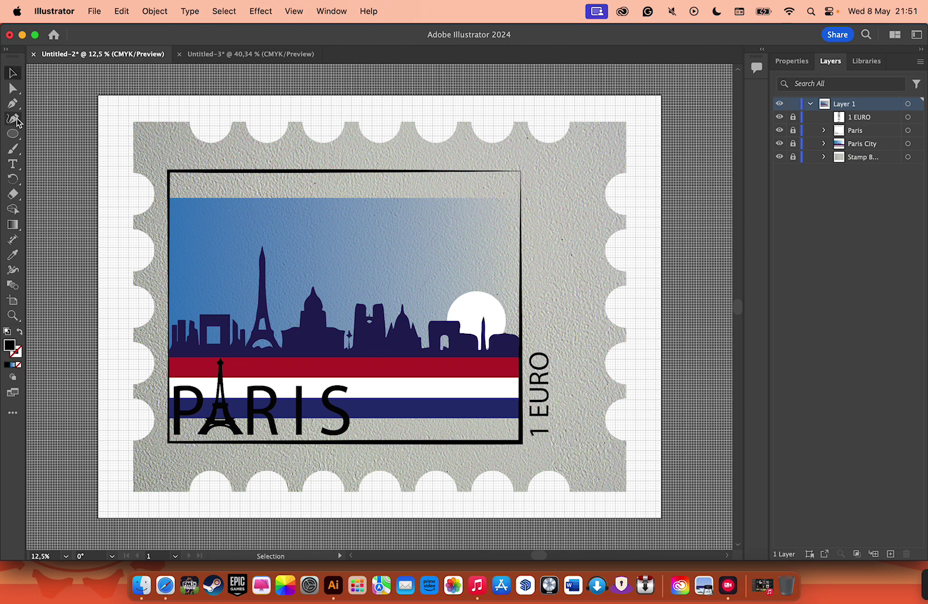
Draw a black 1000 × 1000 px circle and move it onto the stamp's top-right corner
mouse_move(13, 134)
left_mouse_down()
mouse_move(77, 136)
mouse_move(71, 149)
left_mouse_up()
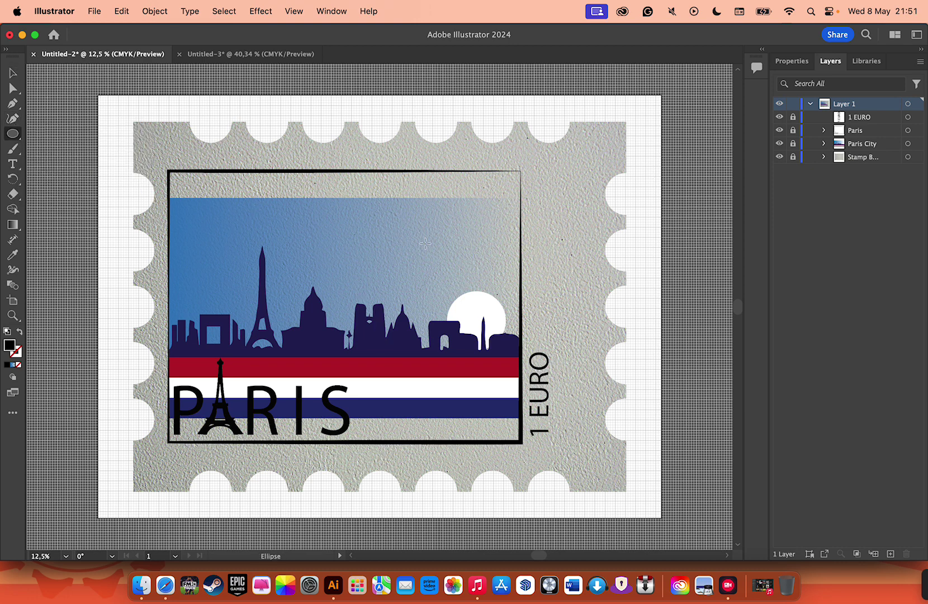
left_click_drag(440, 264, 592, 122)
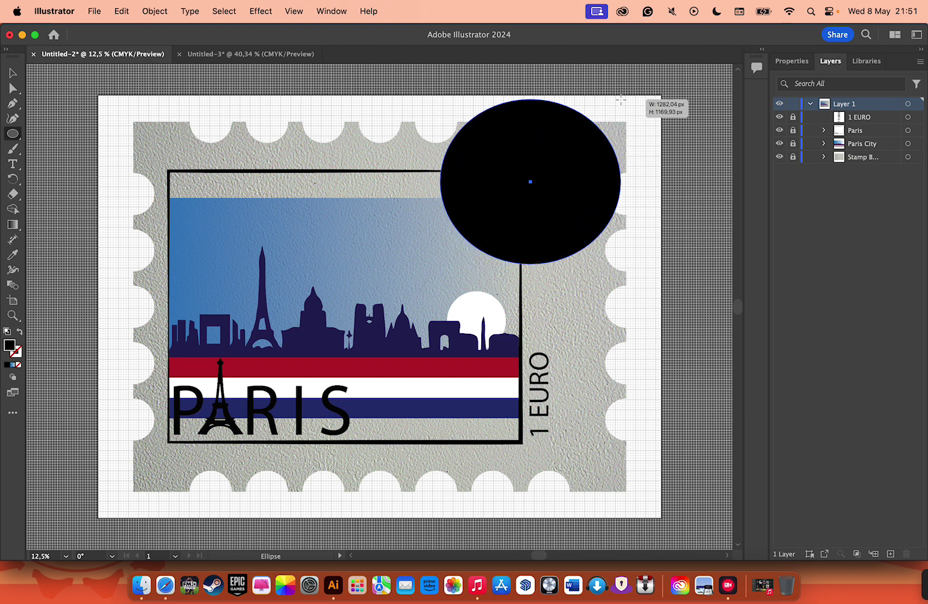
left_click_drag(593, 122, 622, 99)
left_click(798, 64)
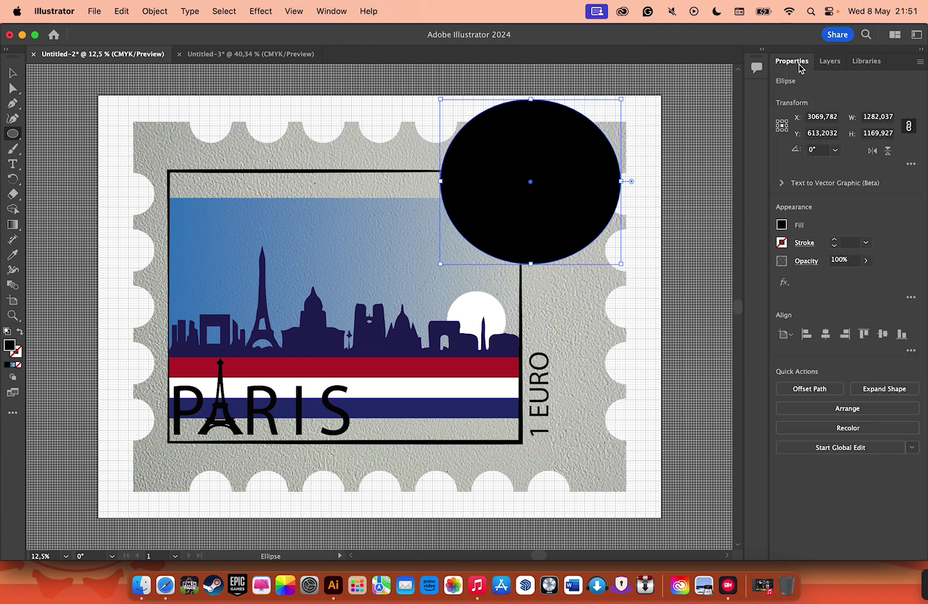
left_click(909, 127)
left_click(882, 119)
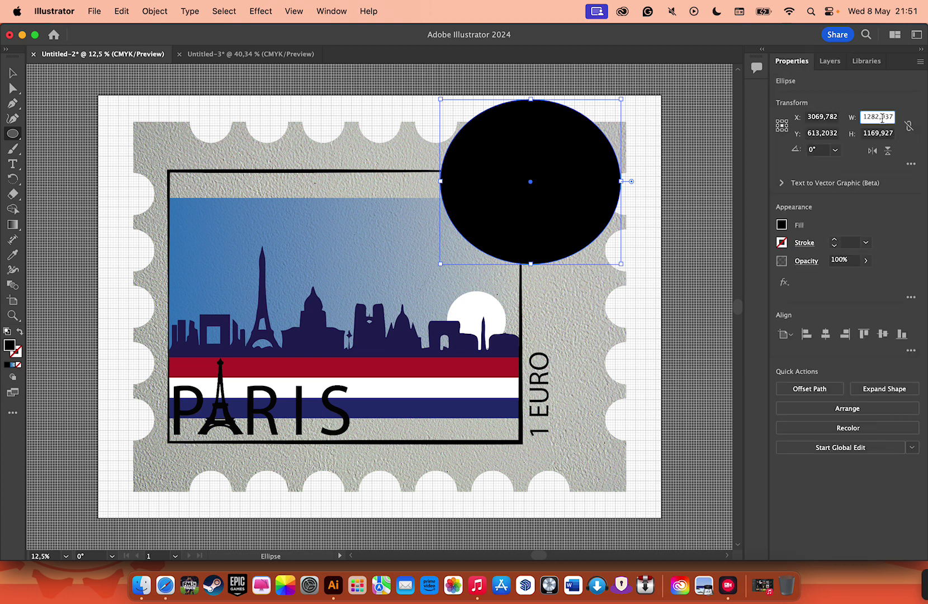
key("BackSpace")
type("1000")
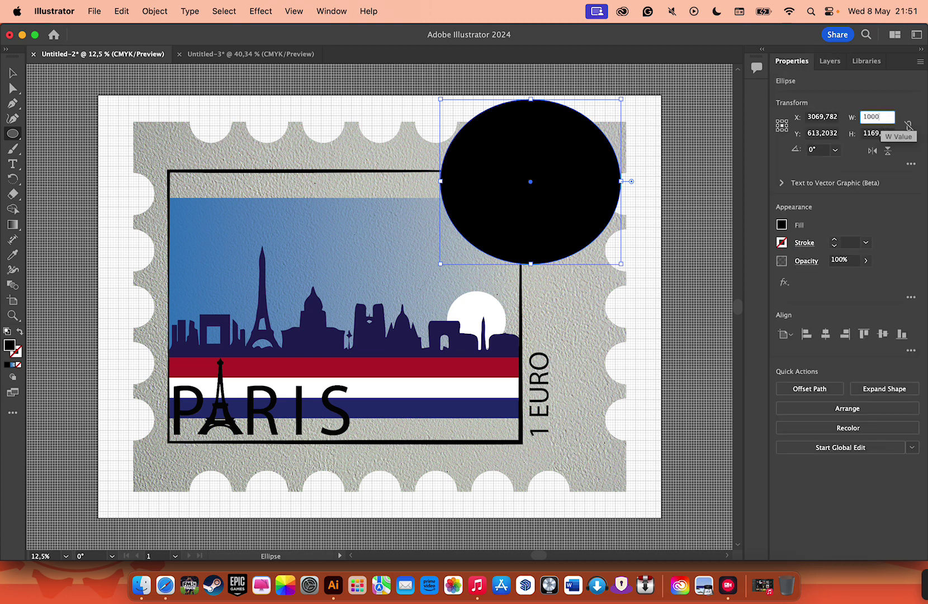
key("Tab")
type("1")
key("Return")
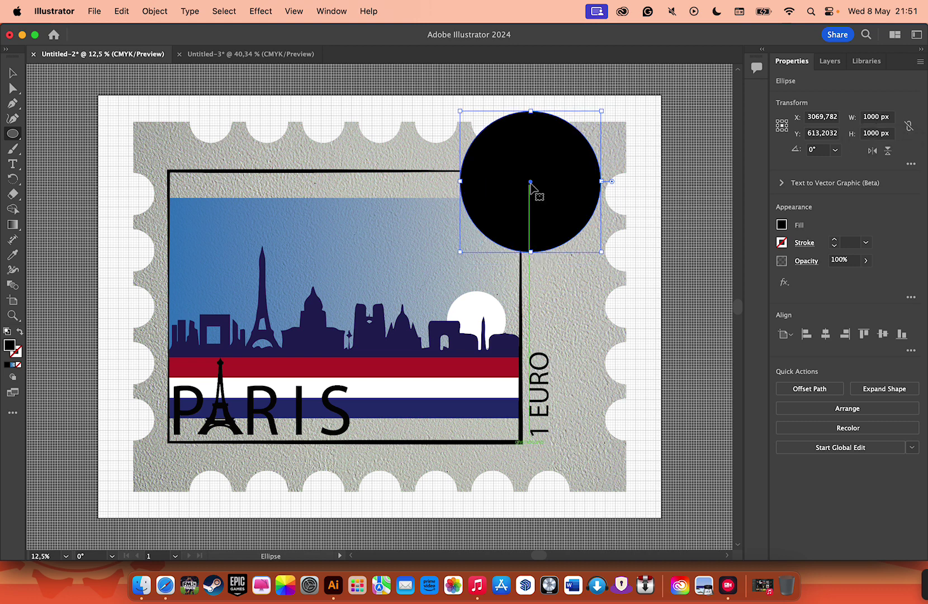
mouse_move(537, 189)
left_mouse_down()
mouse_move(527, 228)
mouse_move(543, 218)
left_mouse_up()
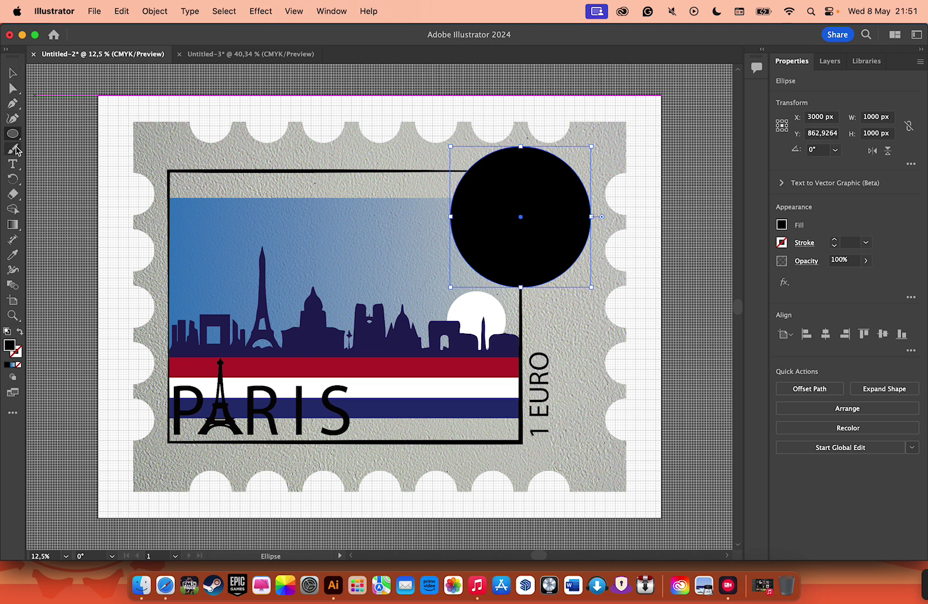
Set the circle's fill to None and start Type on a Path along its outline
left_click(781, 225)
left_click(644, 270)
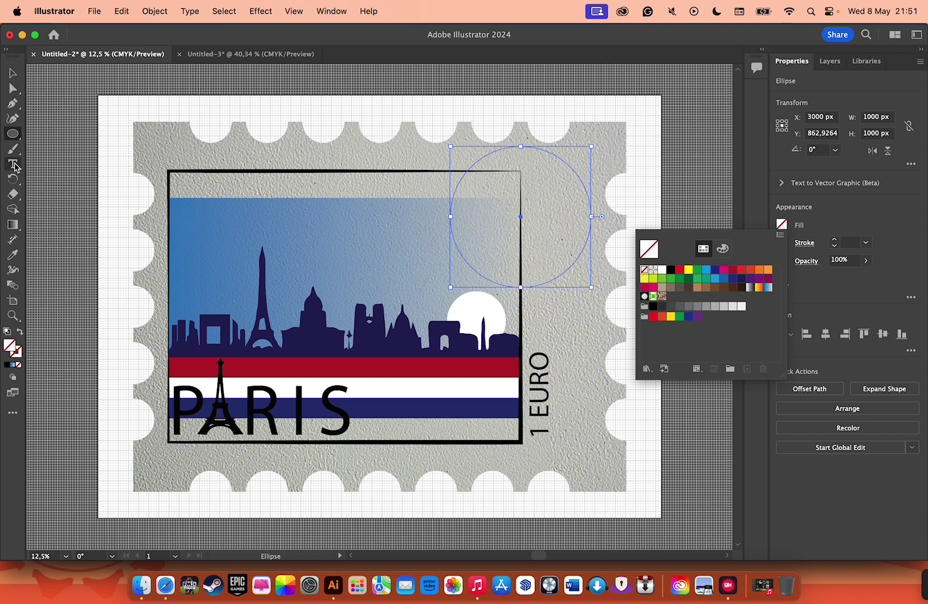
left_click_drag(12, 164, 67, 184)
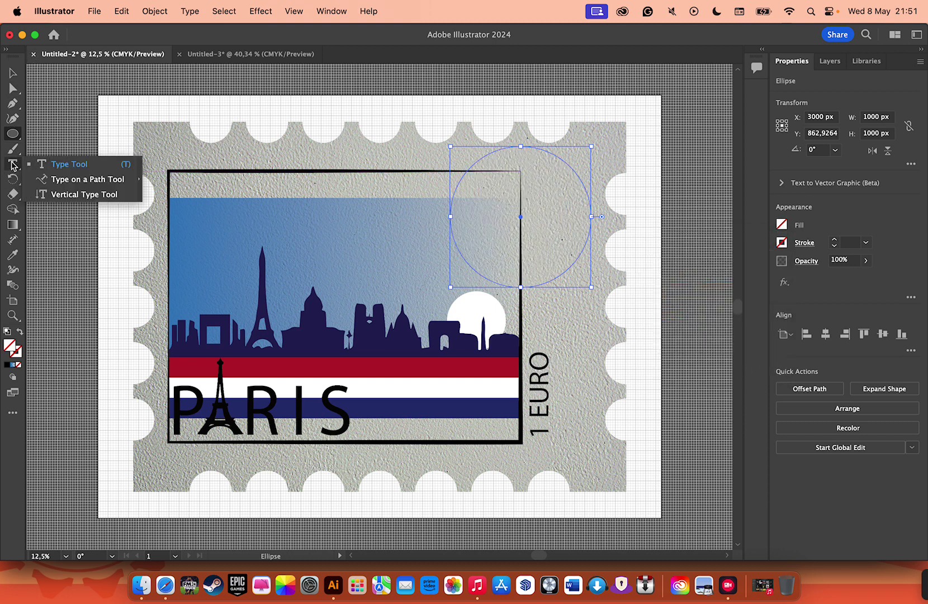
left_click(521, 146)
Type 'LA POSTE**AFRANCHI**FRANCE**' around the circle and select all the text
key("BackSpace")
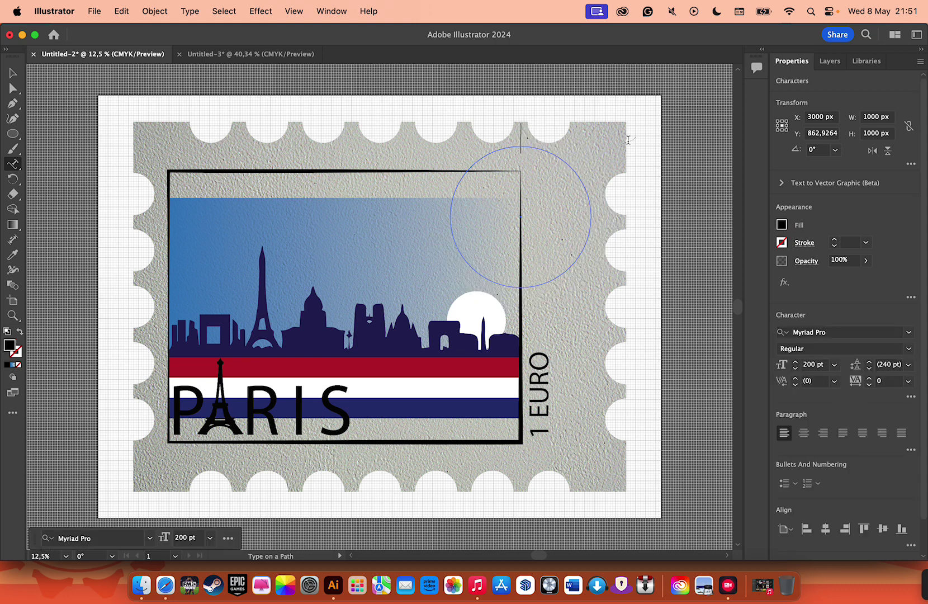
type("La")
key("BackSpace")
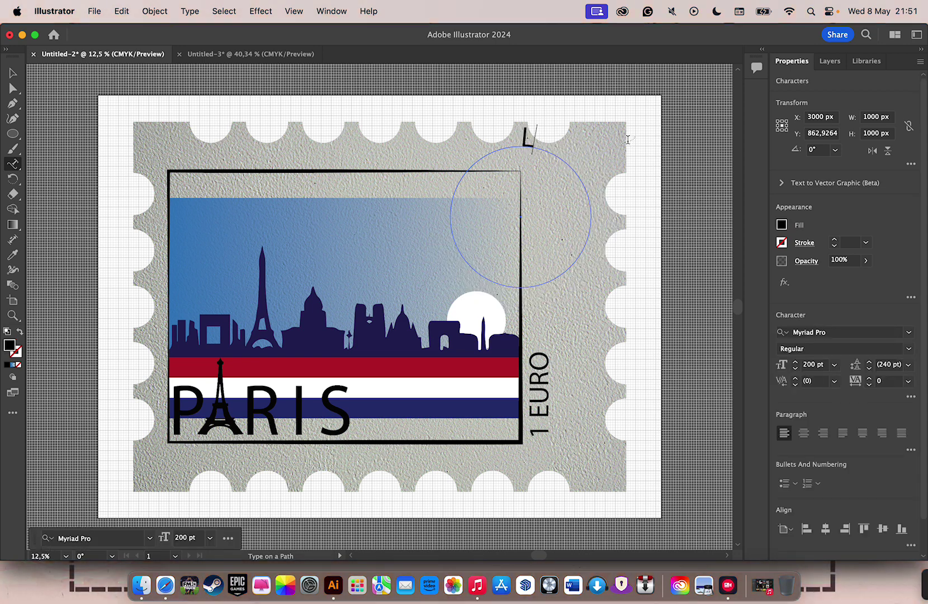
type("A P")
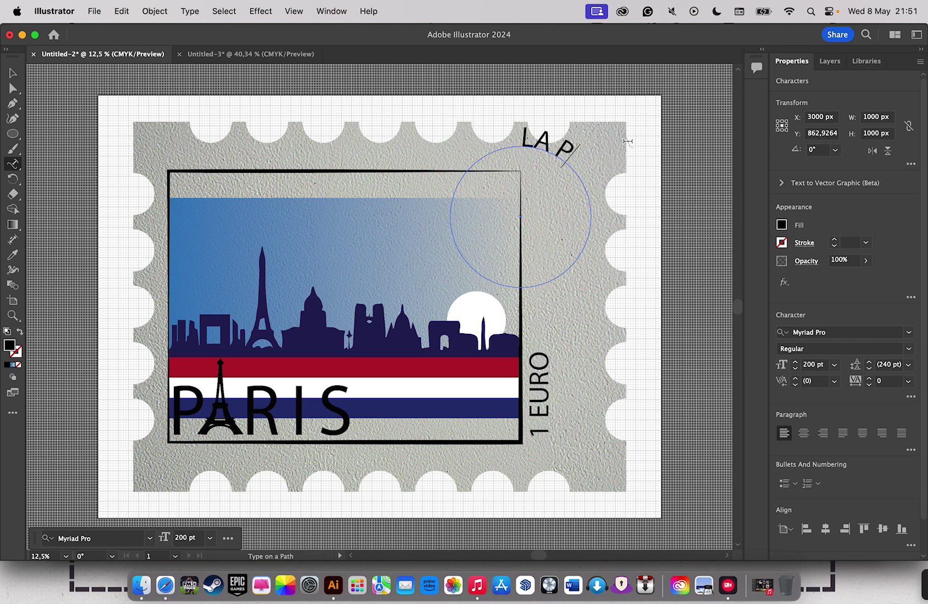
type("OSTE")
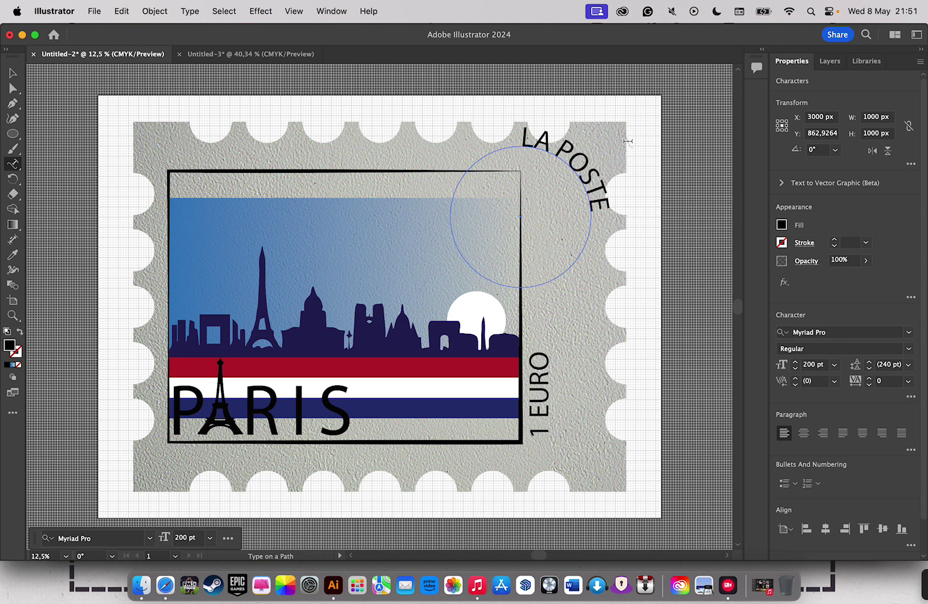
type("***")
type("AFRANCH")
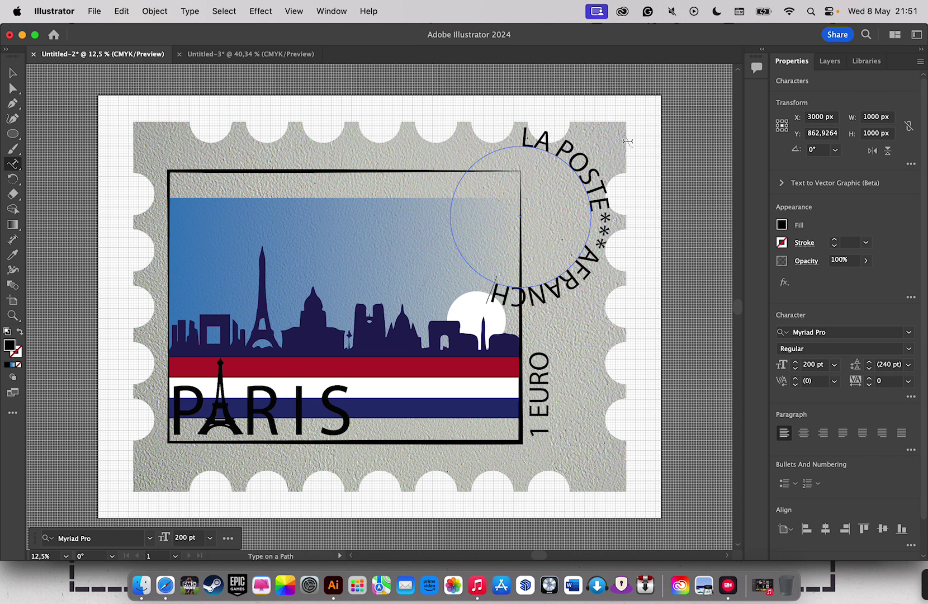
type("I")
type("*")
type("R")
key("BackSpace")
type("FR")
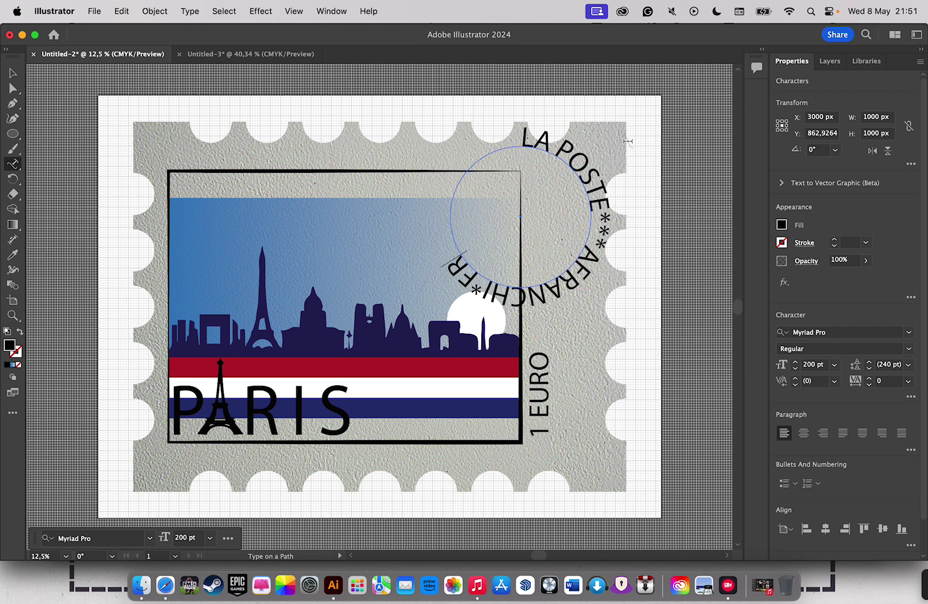
type("ANCE")
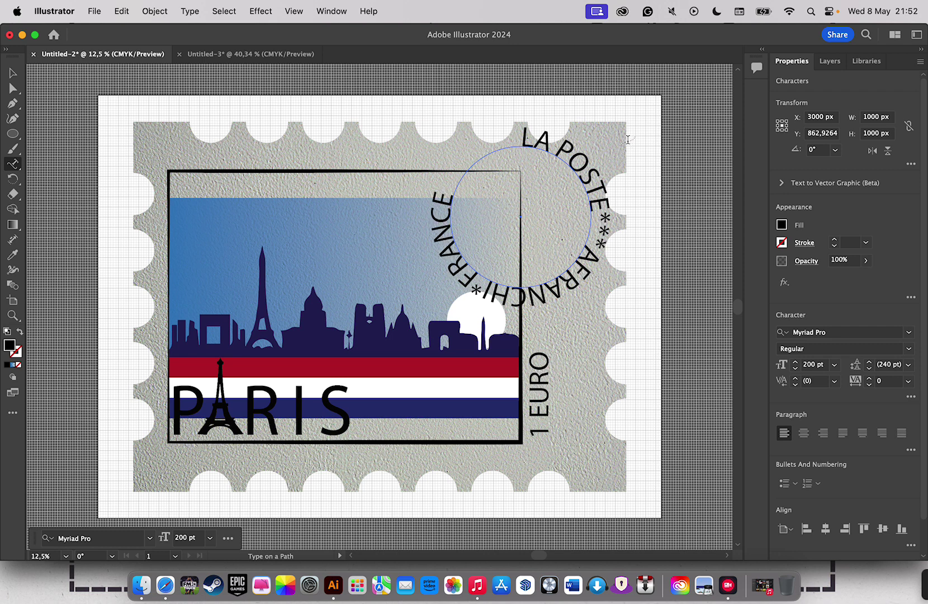
key("Left")
key("Left")
key("Left")
key("Left")
key("Left")
key("Left")
type("**")
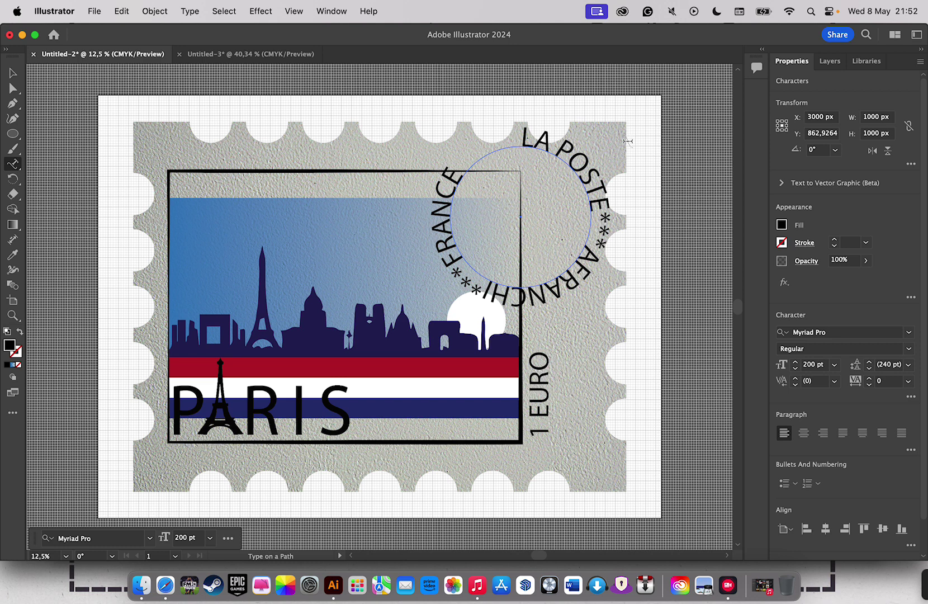
type("***")
key("super+a")
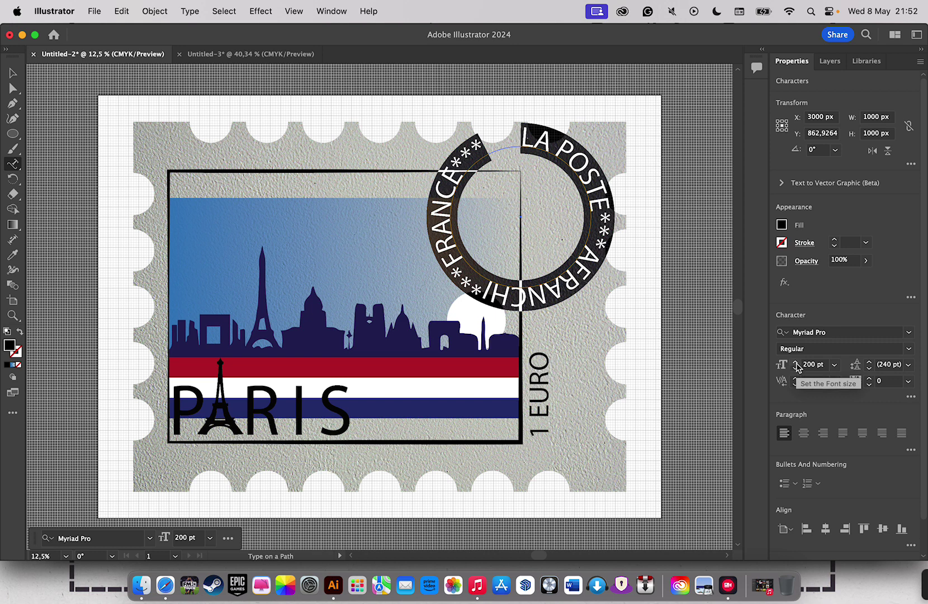
Increase the ring text's font size to 217 pt
left_click(796, 364)
left_click(797, 364)
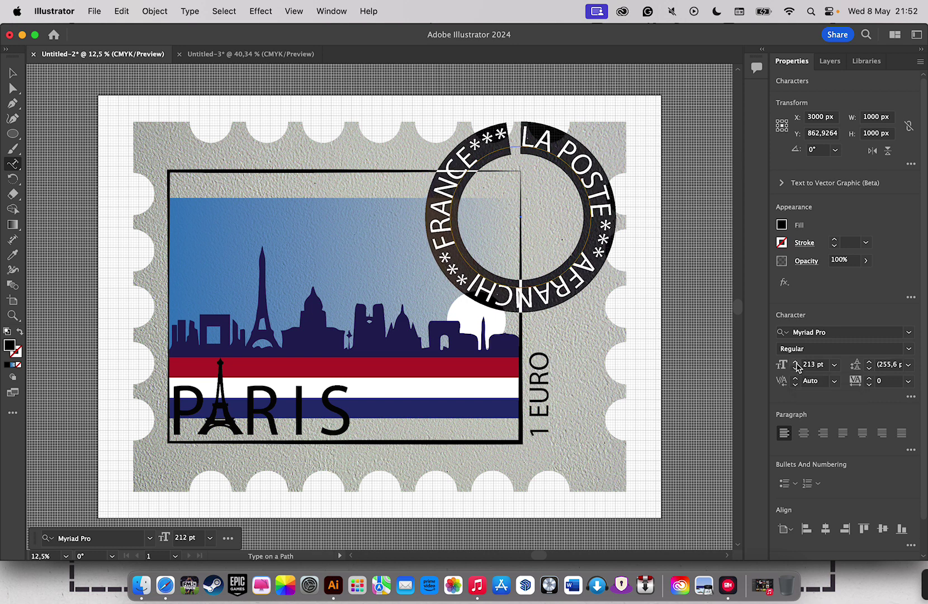
left_click(796, 364)
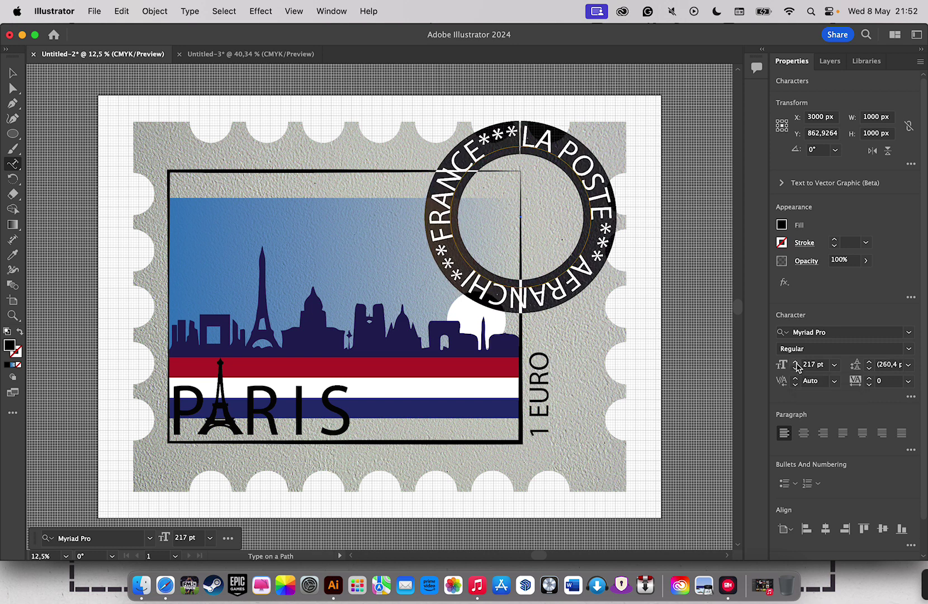
left_click(797, 364)
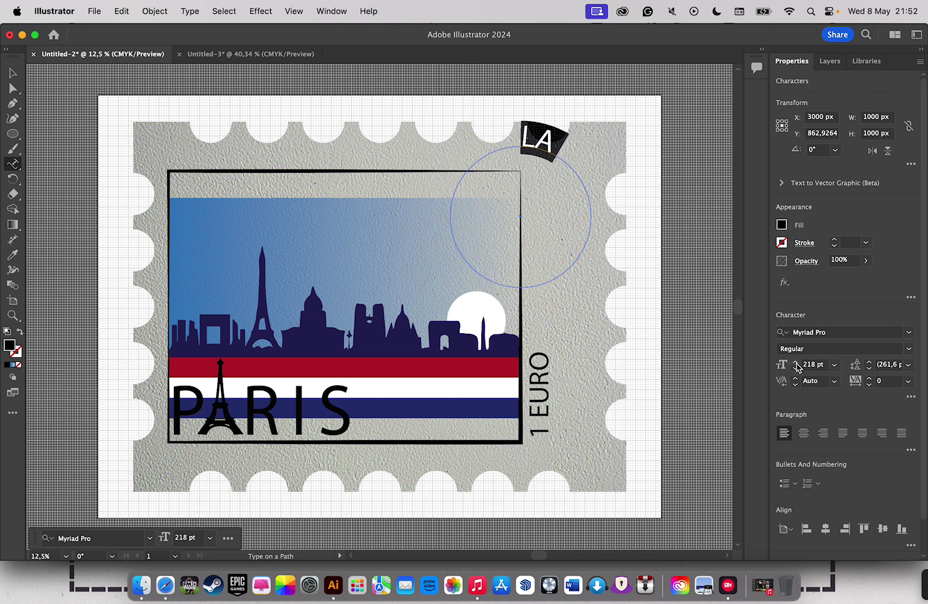
left_click(834, 364)
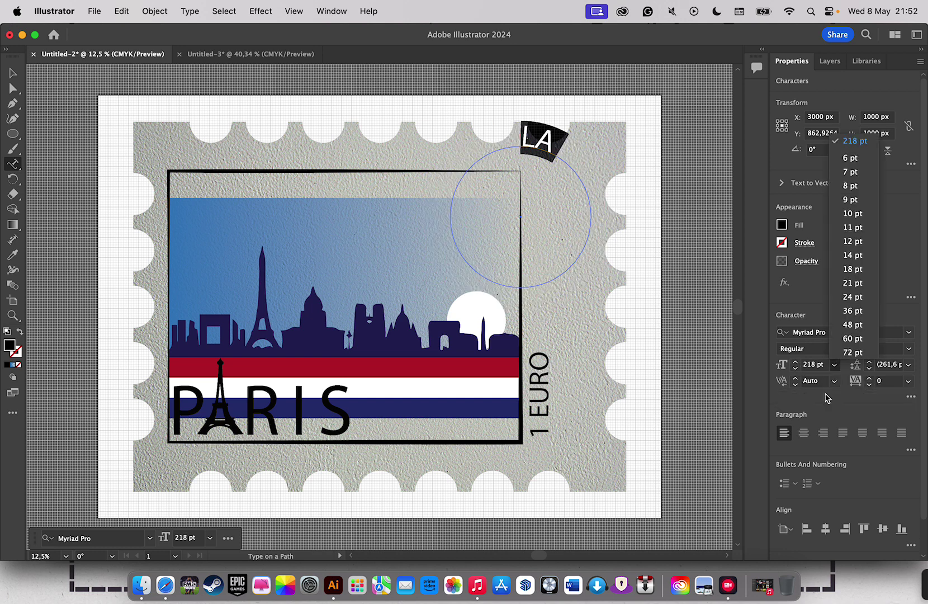
left_click(834, 365)
left_click(795, 368)
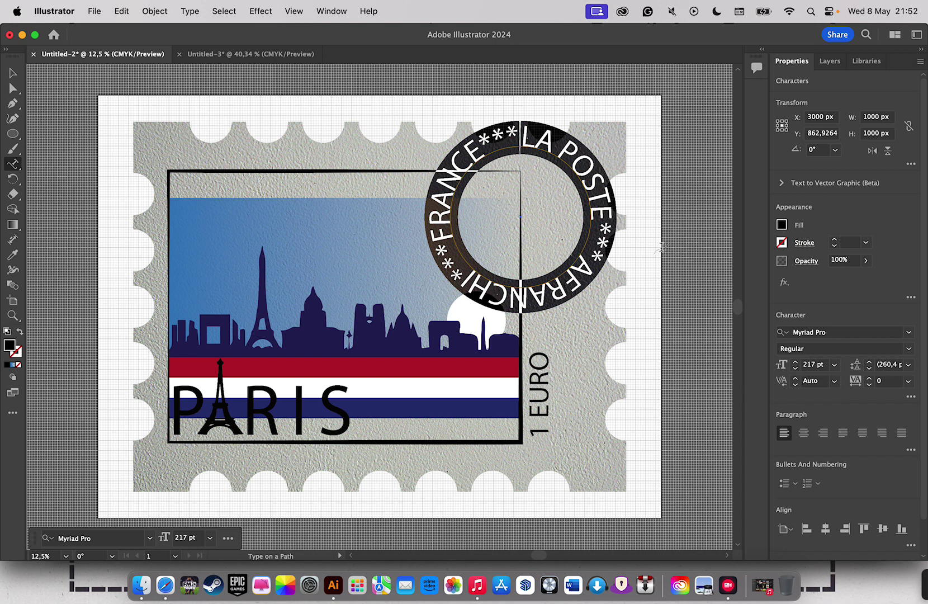
left_click(12, 72)
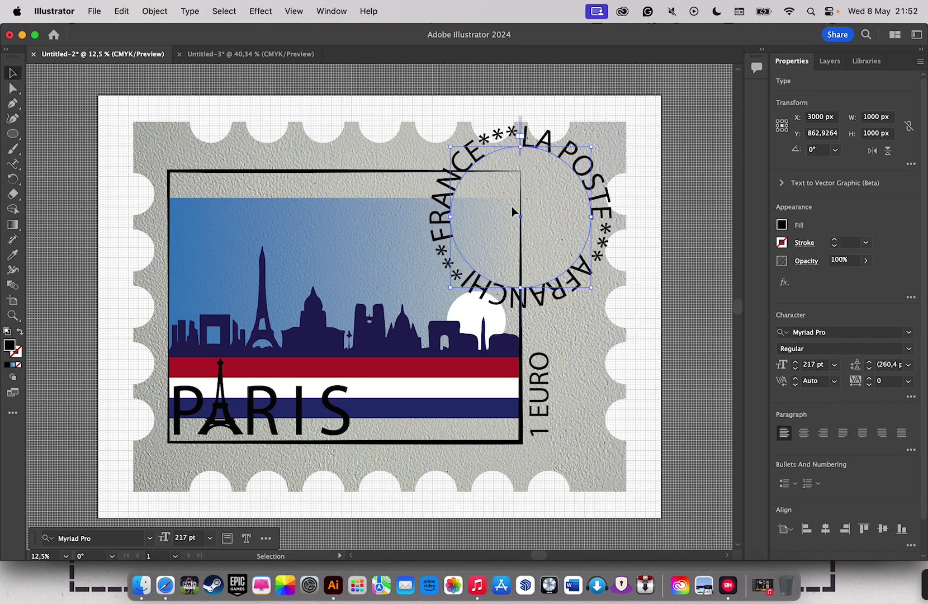
Try new circle width and height values, then undo back to the 1000 px circle
left_click(880, 118)
double_click(880, 117)
type("8")
key("Tab")
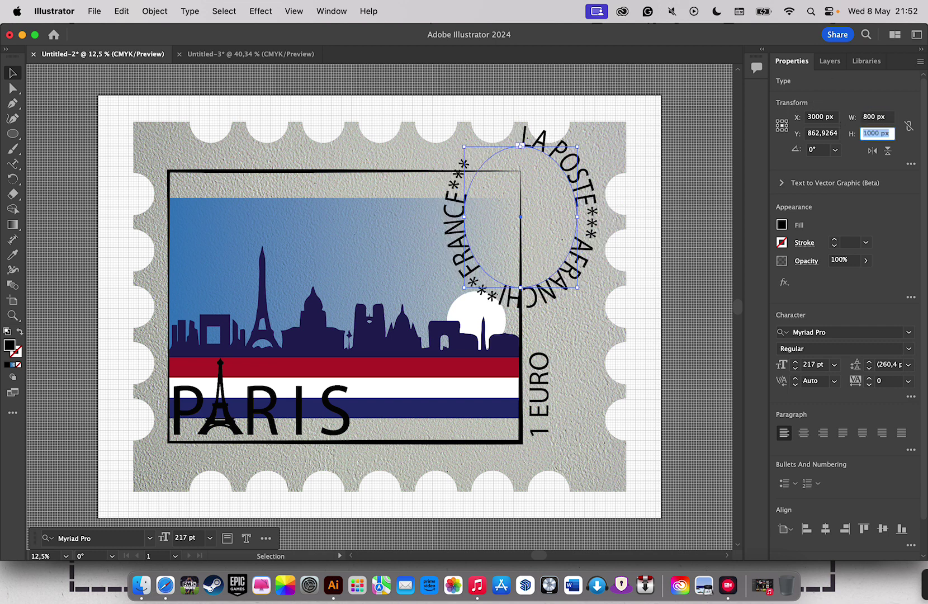
type("9")
key("Return")
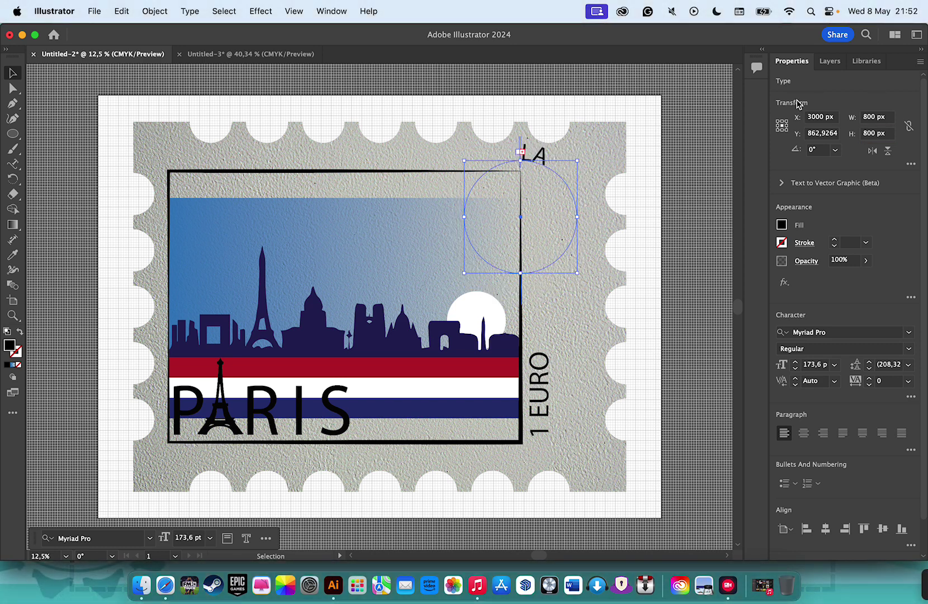
key("a")
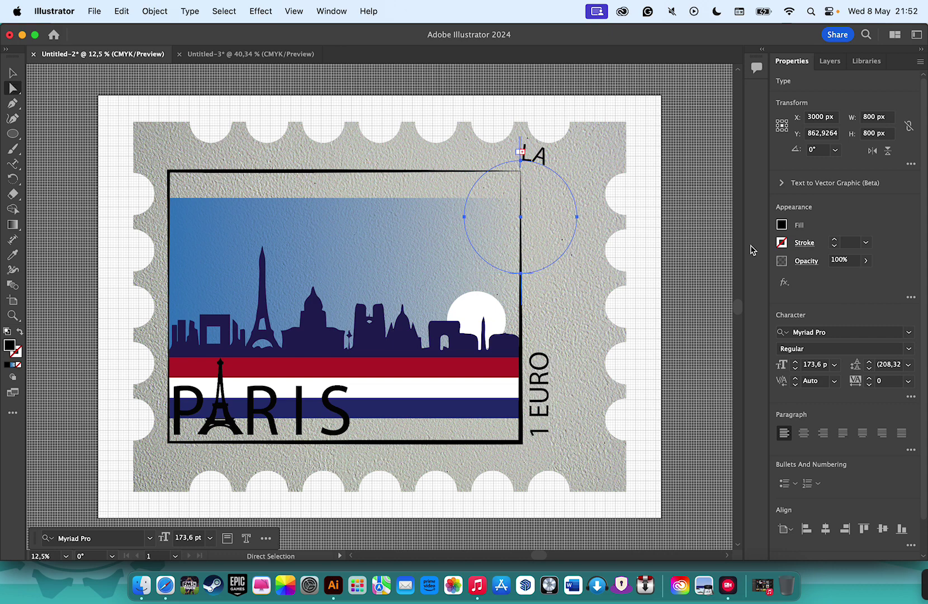
key("super+z")
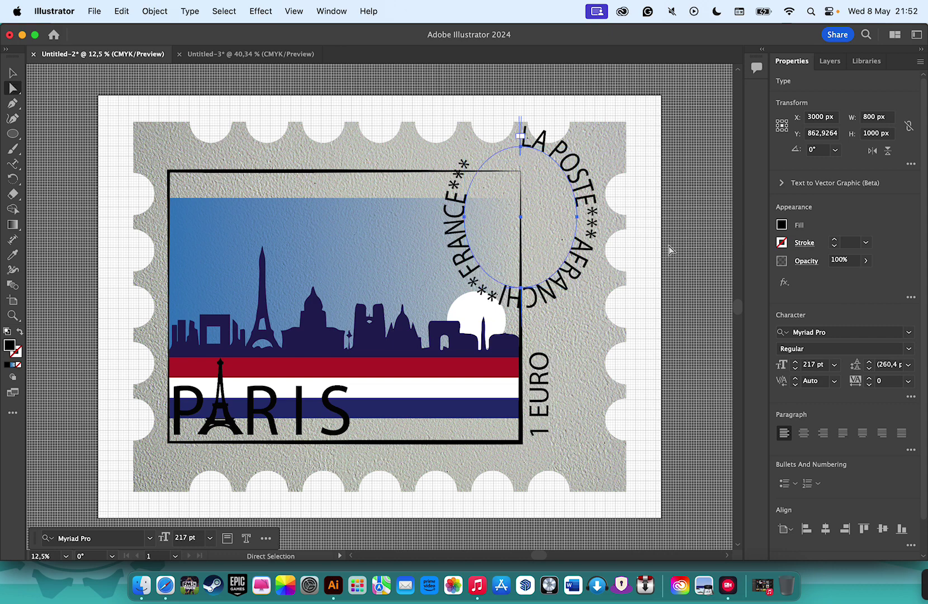
key("super+z")
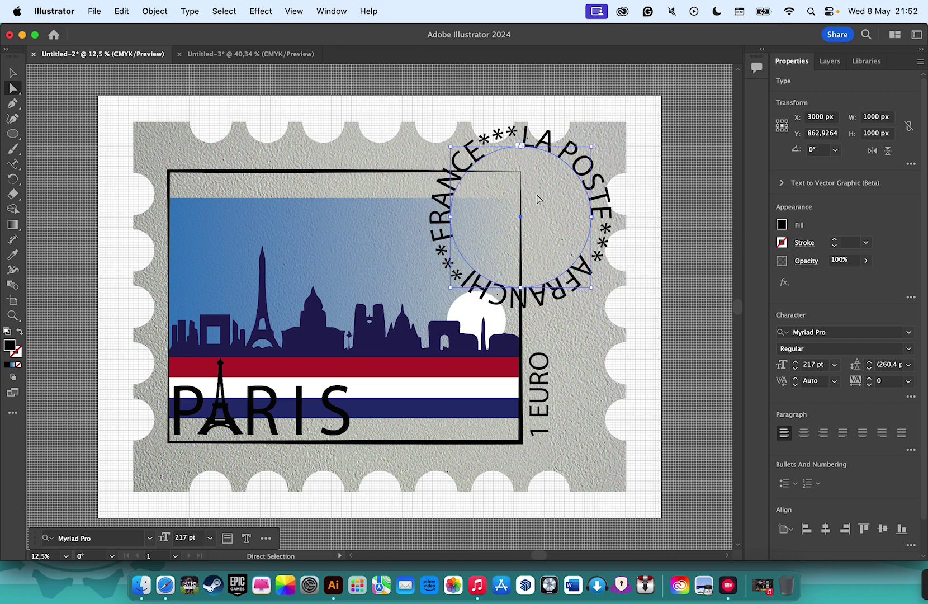
key("v")
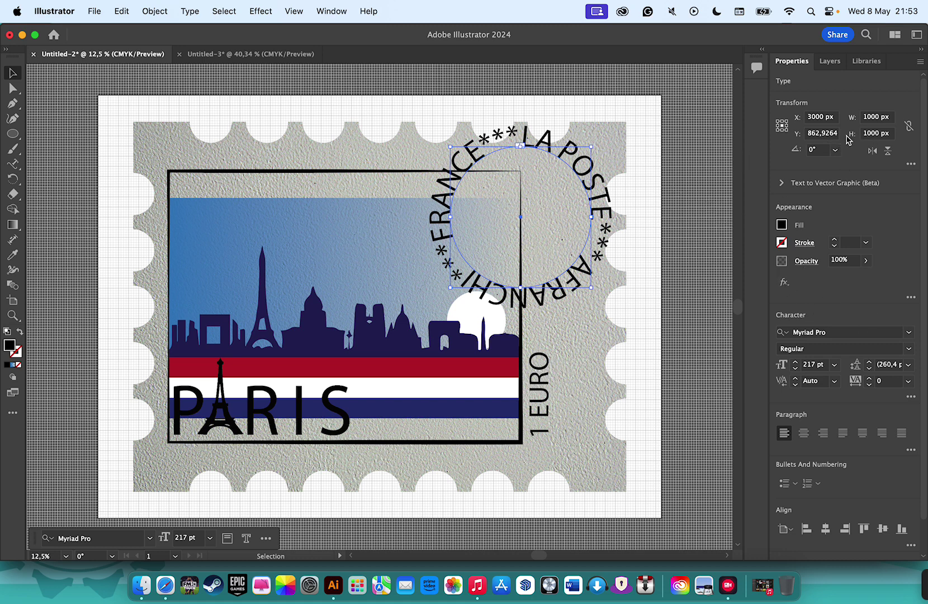
Shrink the postmark circle to 900 × 900 px with proportions linked
left_click(879, 134)
left_click(908, 127)
double_click(881, 117)
type("9px")
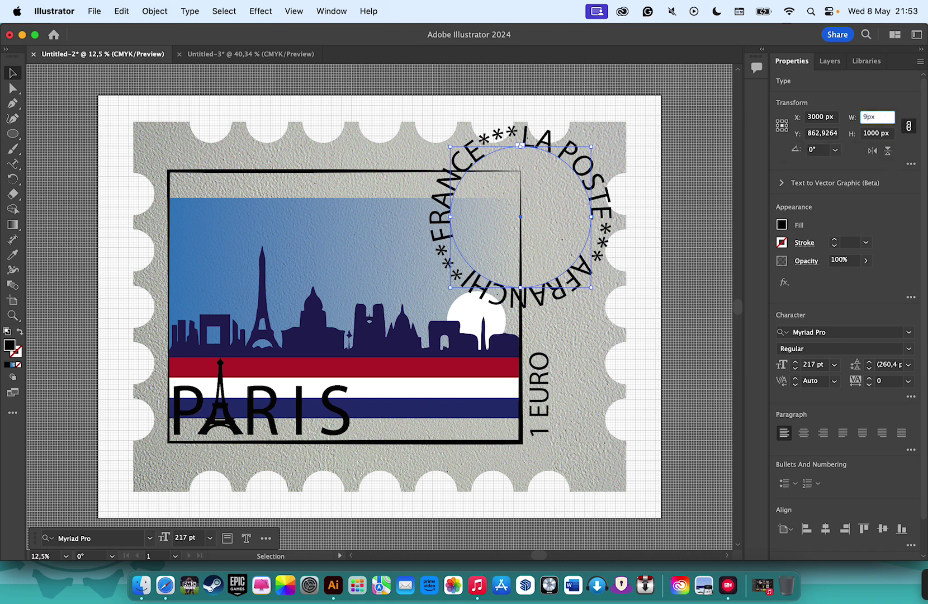
key("Return")
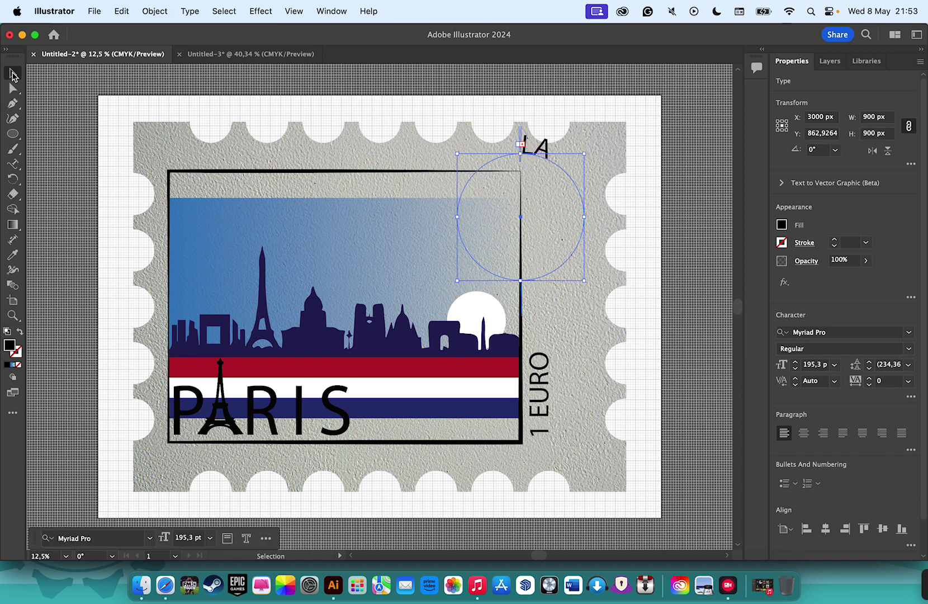
Undo stray text edits and set the ring text to 195 pt
double_click(537, 149)
type("a")
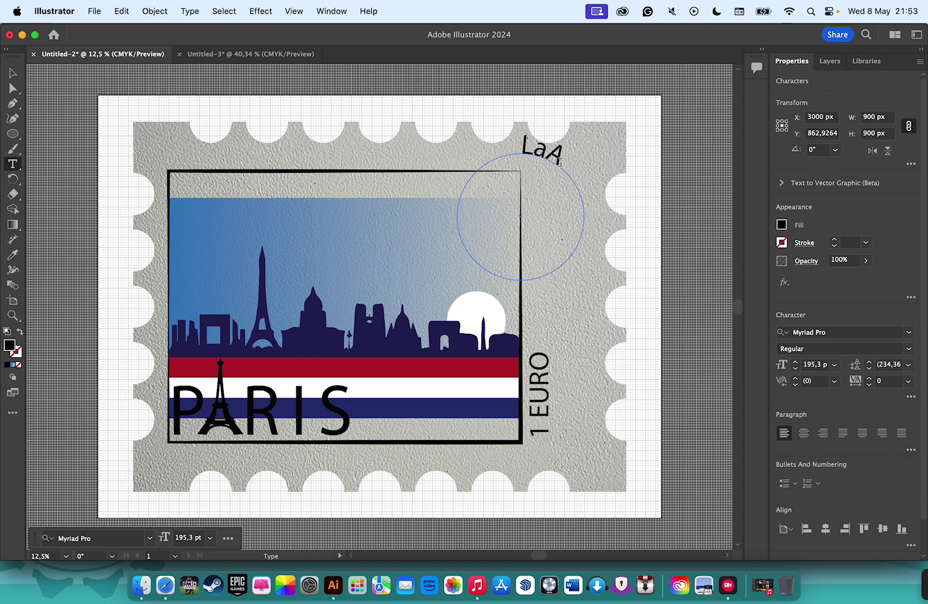
left_click(549, 151)
key("super+v")
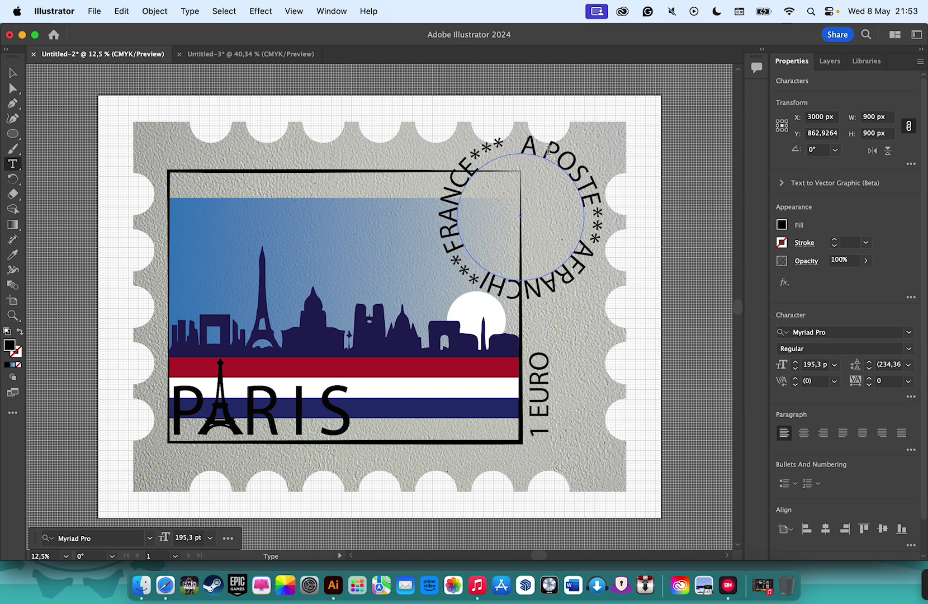
key("super+z")
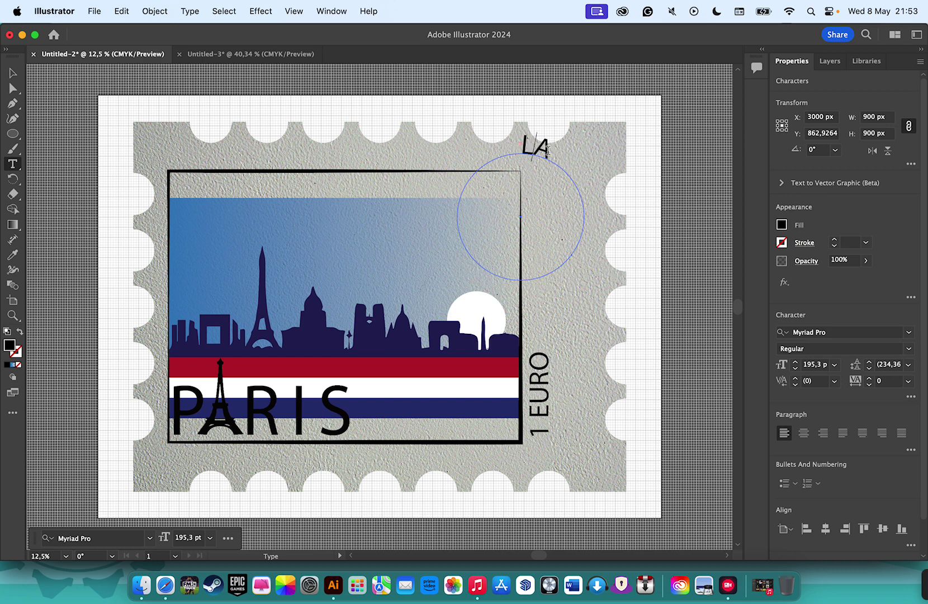
key("super+shift+z")
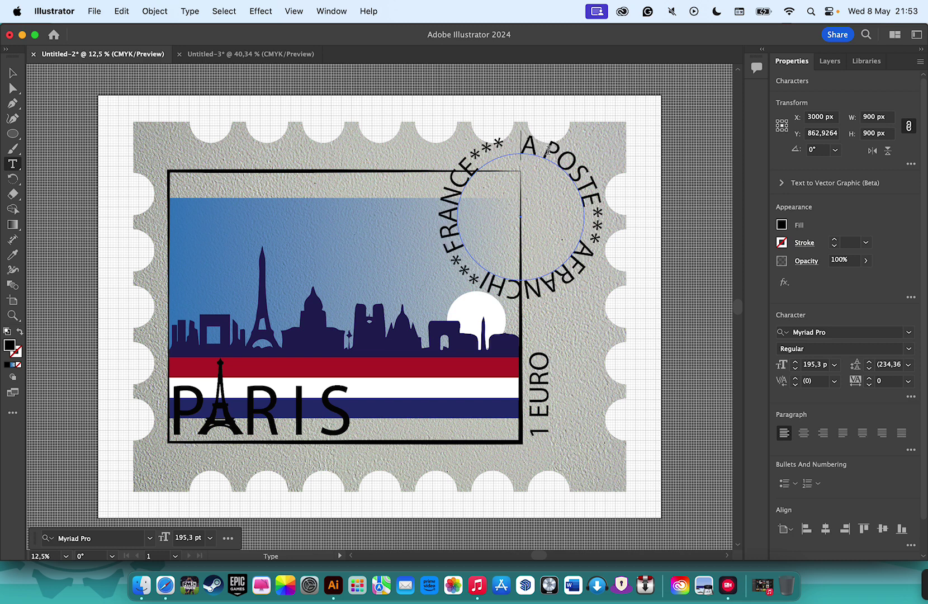
key("super+z")
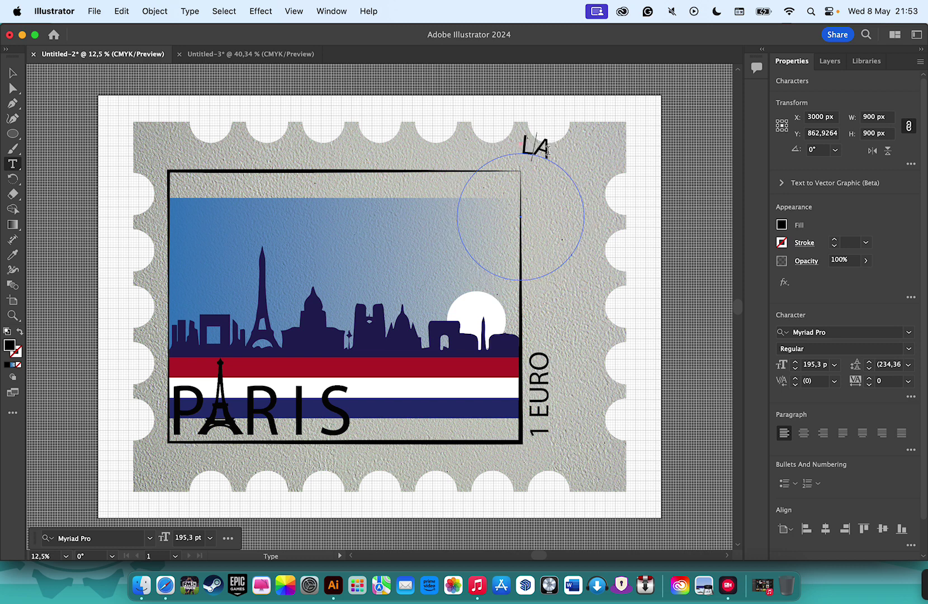
double_click(545, 148)
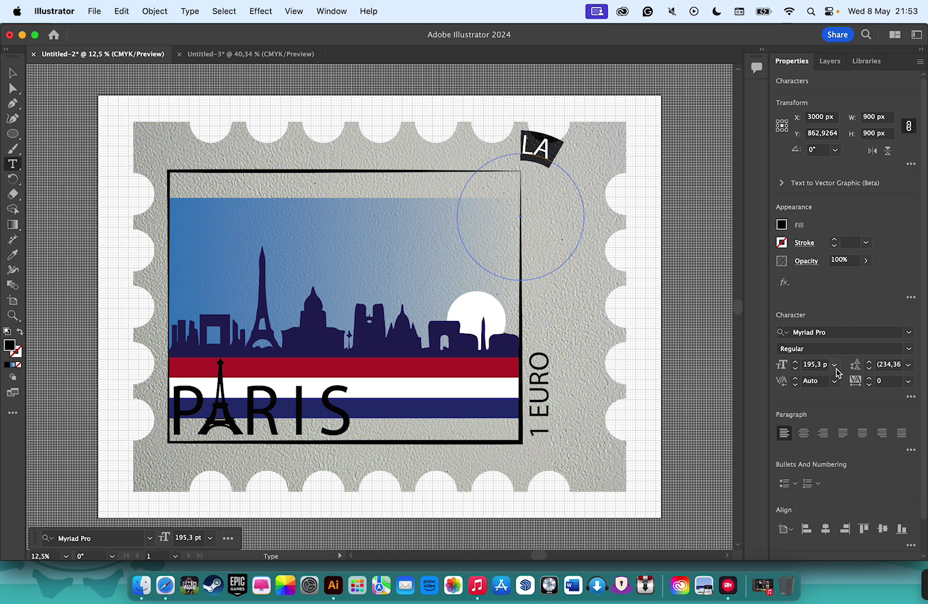
left_click(795, 368)
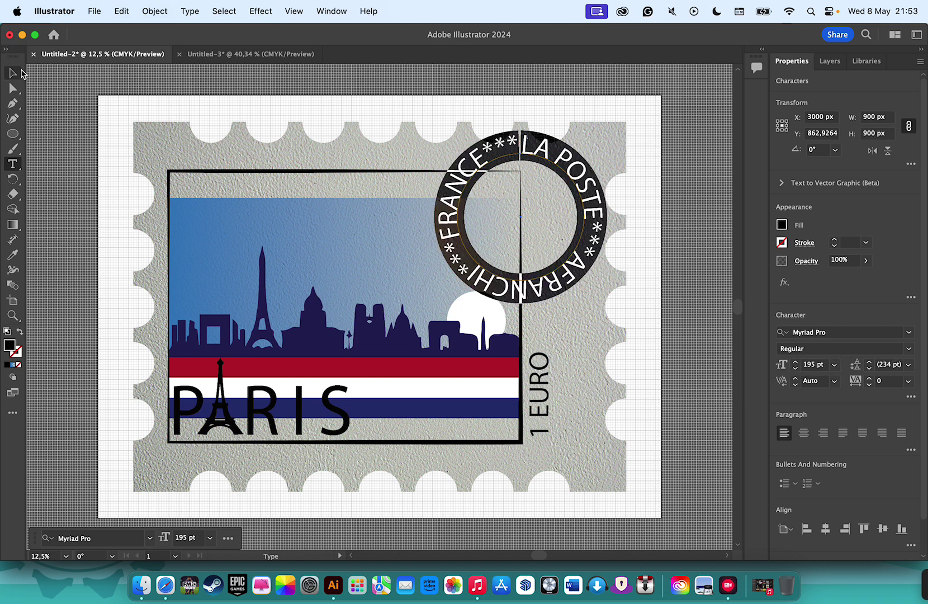
left_click(13, 73)
Drag the postmark text over the frame's top-right corner and select its circle path
left_click(682, 112)
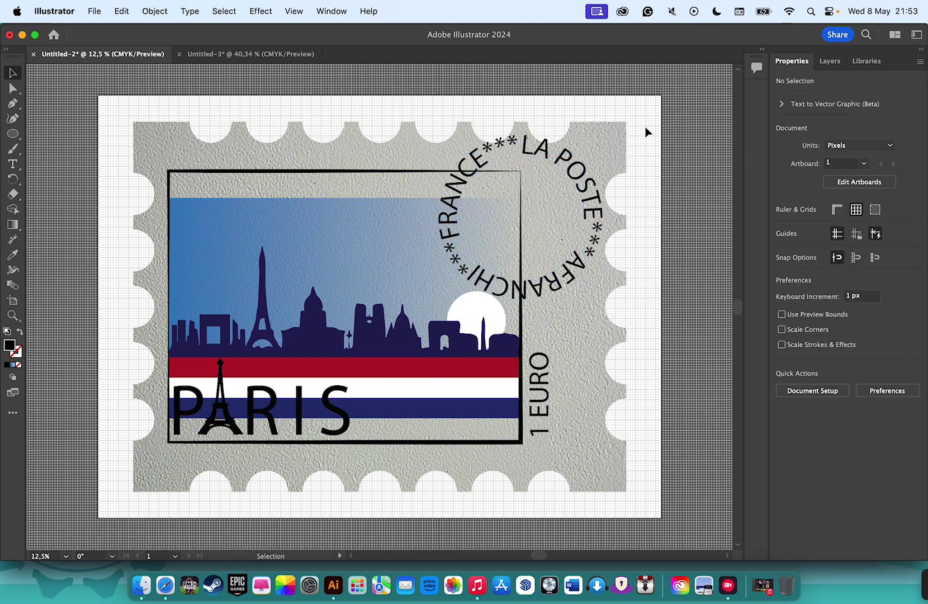
left_click(569, 170)
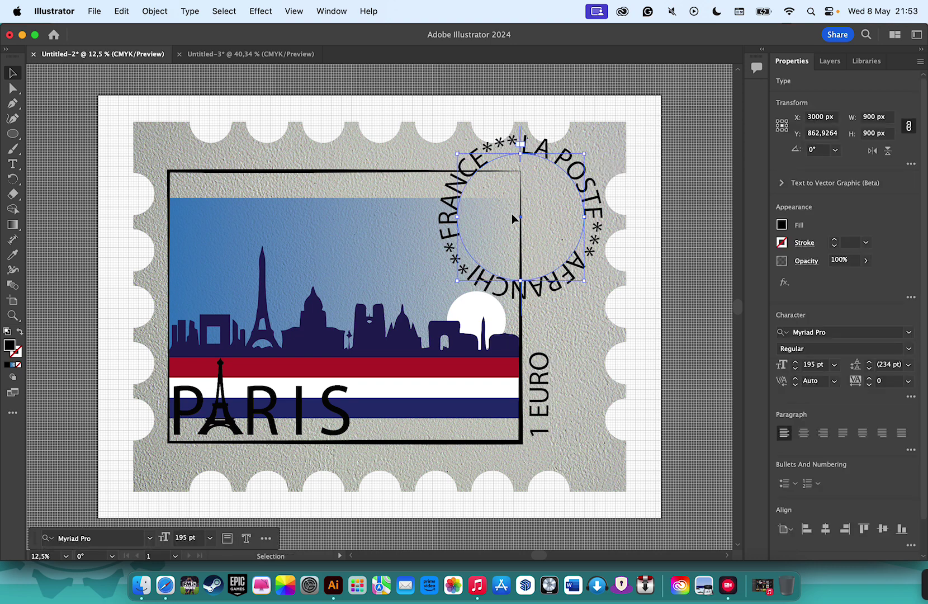
left_click_drag(513, 214, 505, 233)
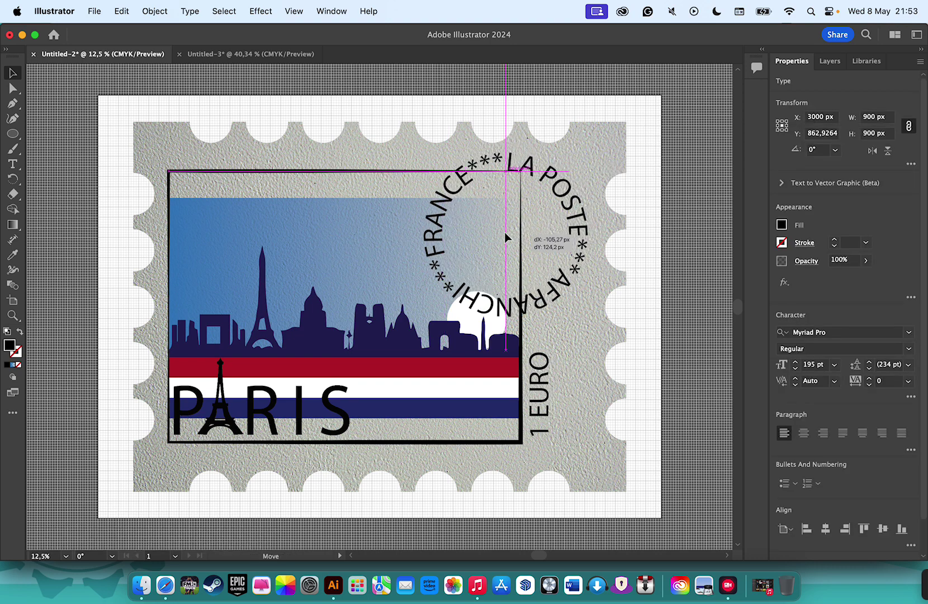
left_click_drag(505, 233, 504, 232)
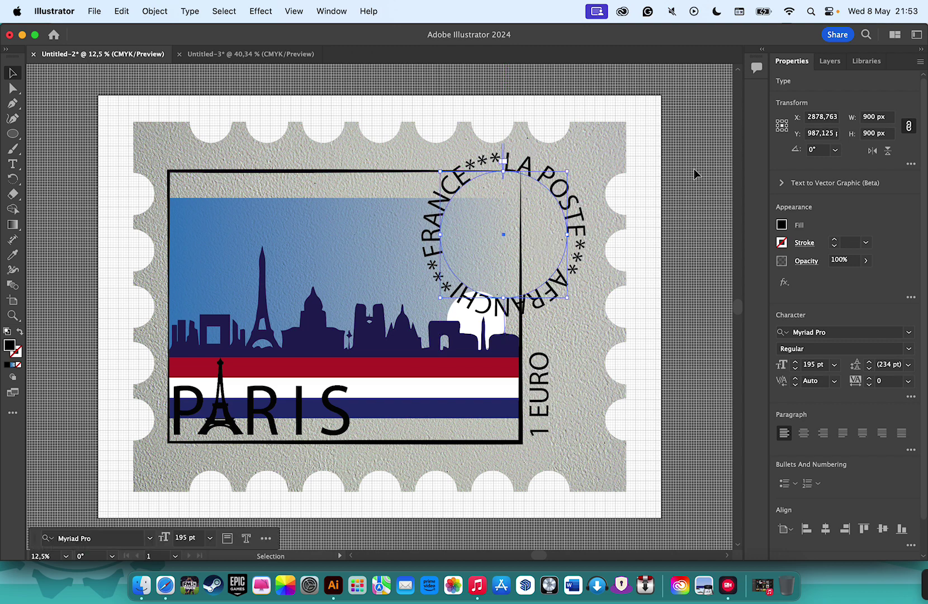
left_click(693, 169)
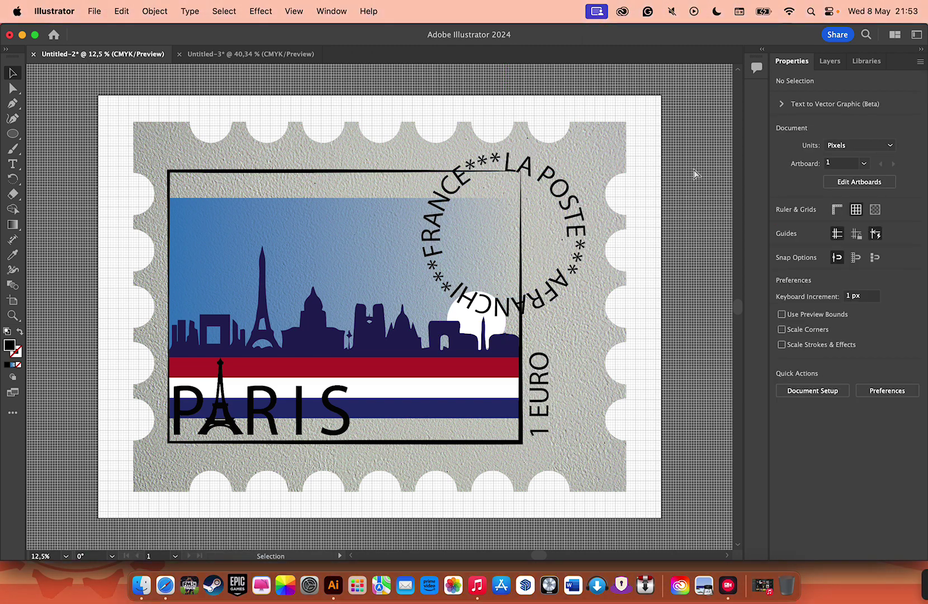
key("a")
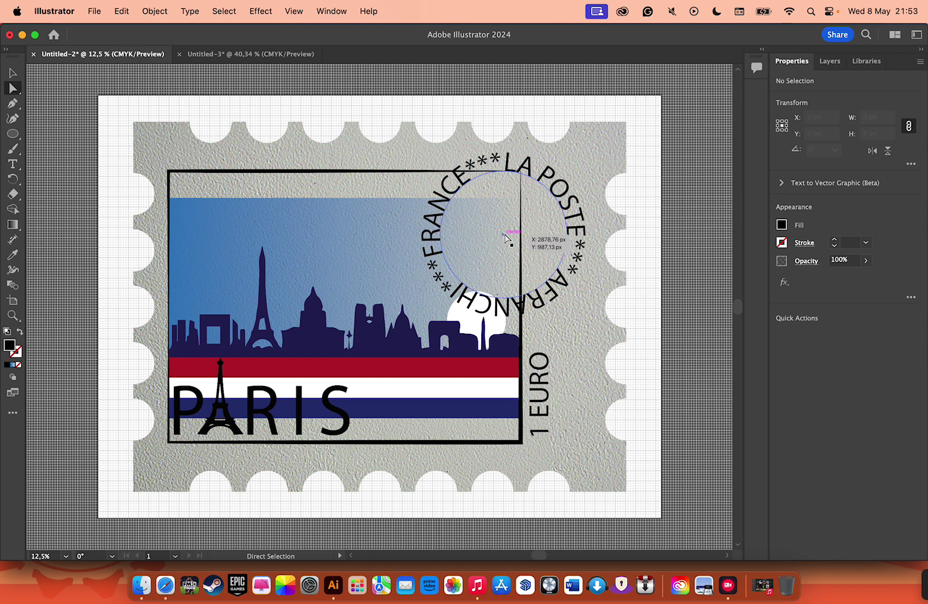
left_click(506, 233)
Enter an X position for the circle, then undo the mistaken value
left_click(817, 118)
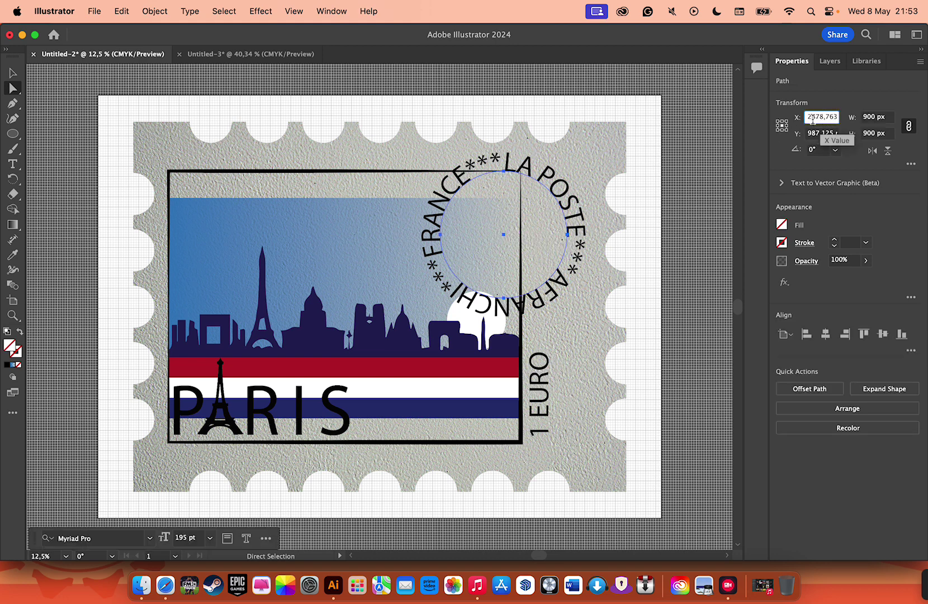
double_click(817, 117)
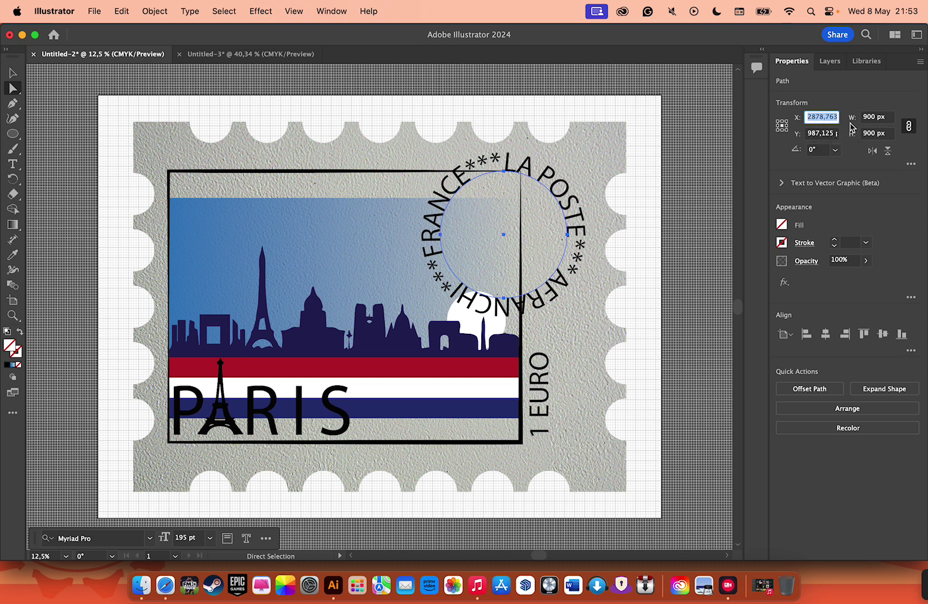
type("209")
type("00")
key("Return")
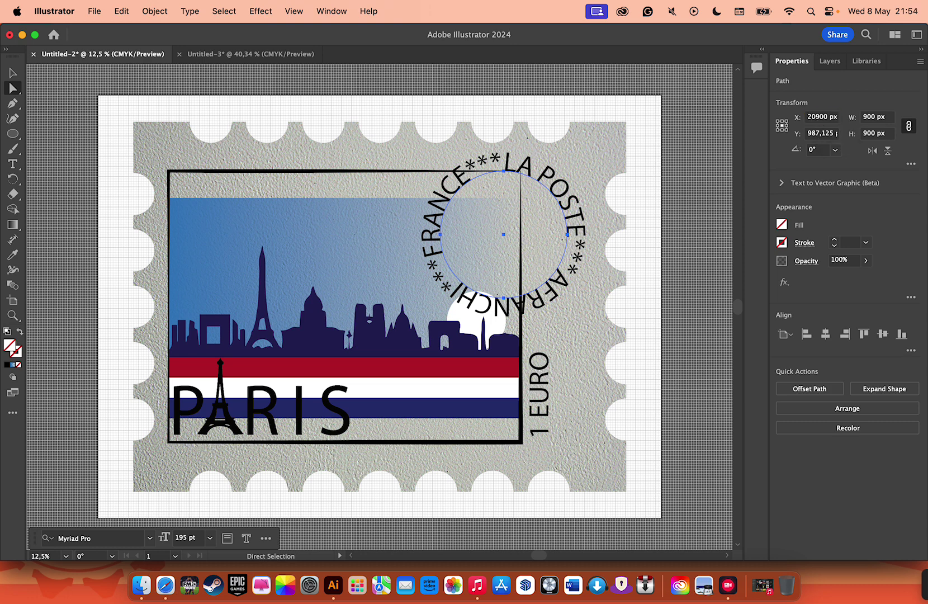
key("super+z")
Position the circle at X 2900 px and Y 1000 px
left_click(826, 116)
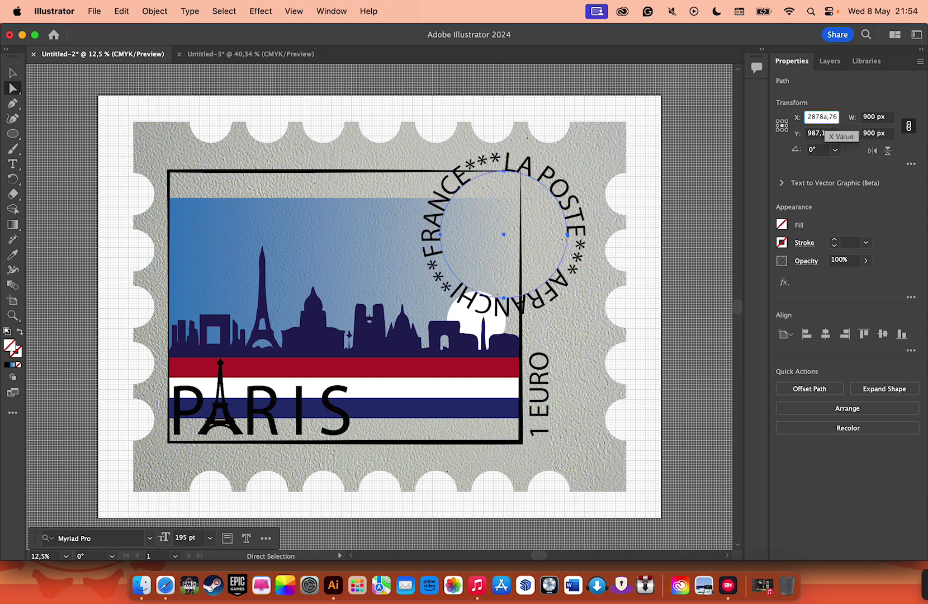
double_click(826, 116)
key("BackSpace")
type("00")
key("Return")
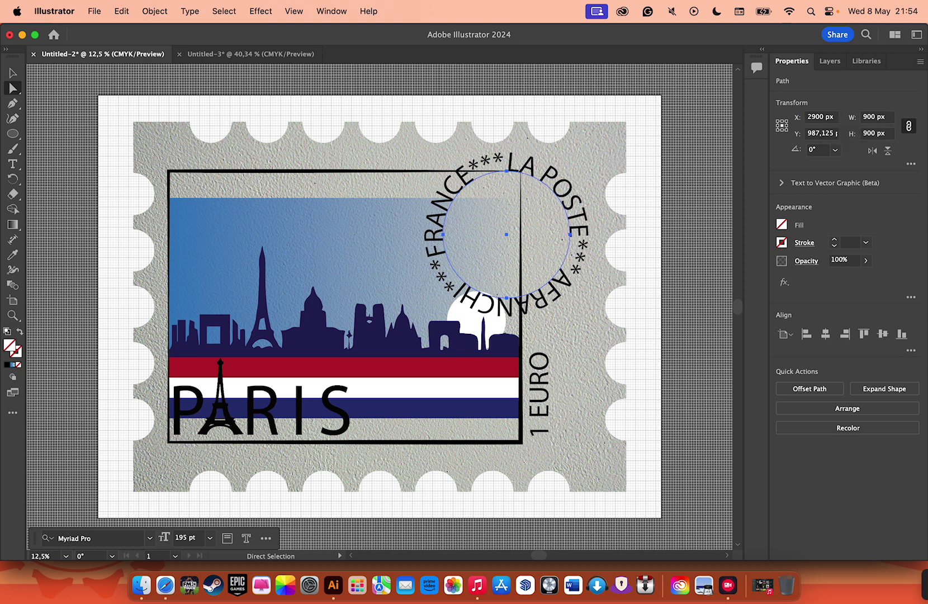
left_click(820, 134)
key("BackSpace")
type("1000")
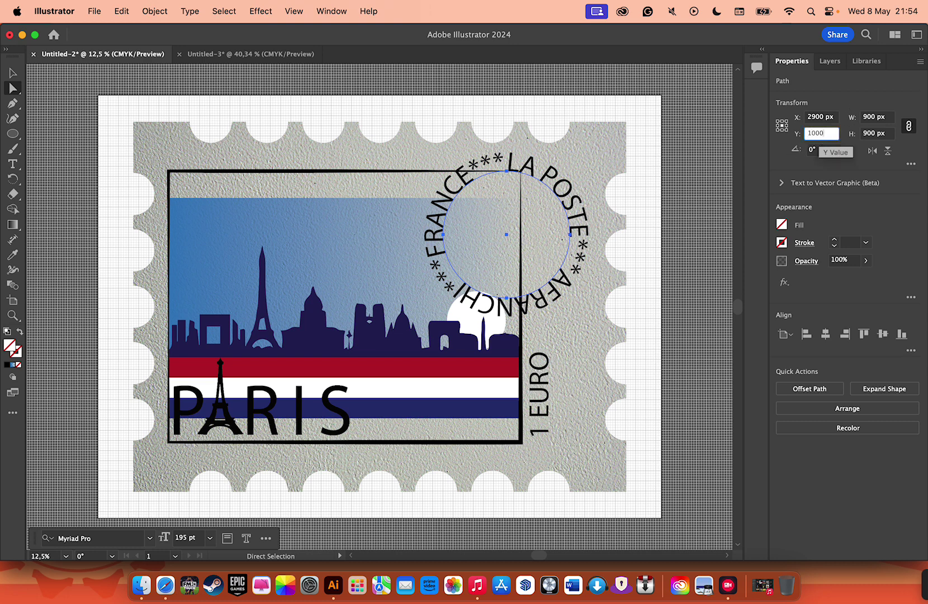
key("Return")
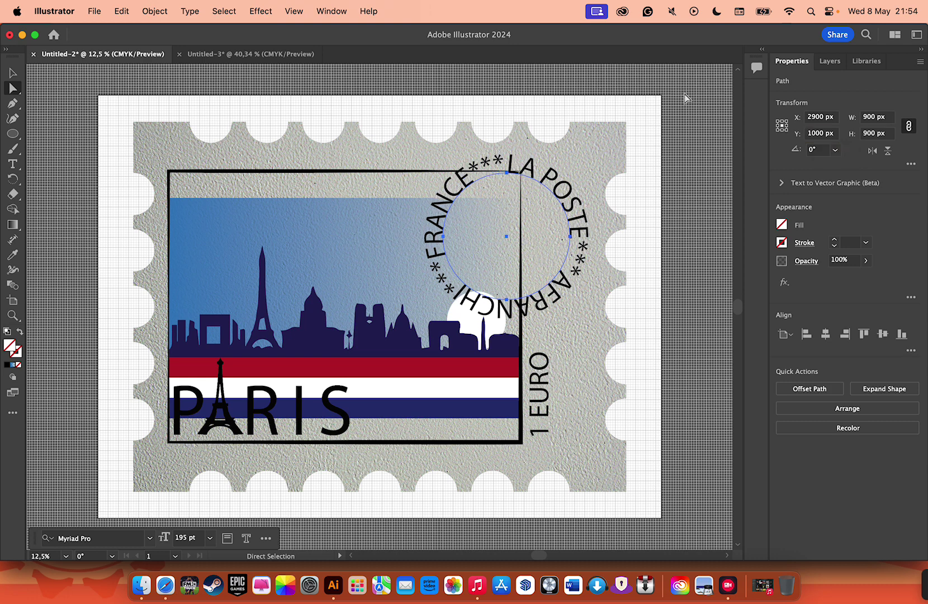
left_click(686, 98)
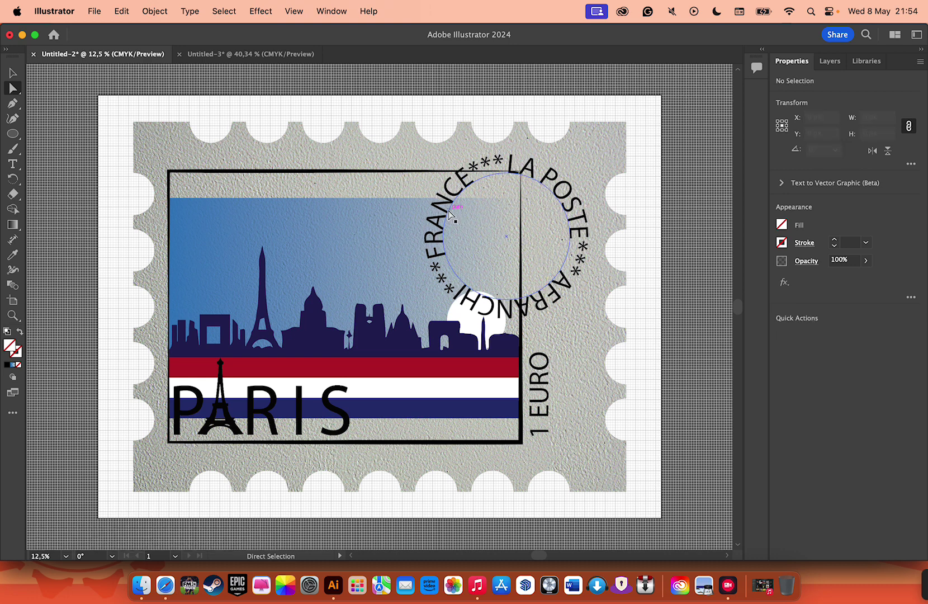
Draw a new 1000 × 1000 px circle with the Ellipse tool
left_click(13, 135)
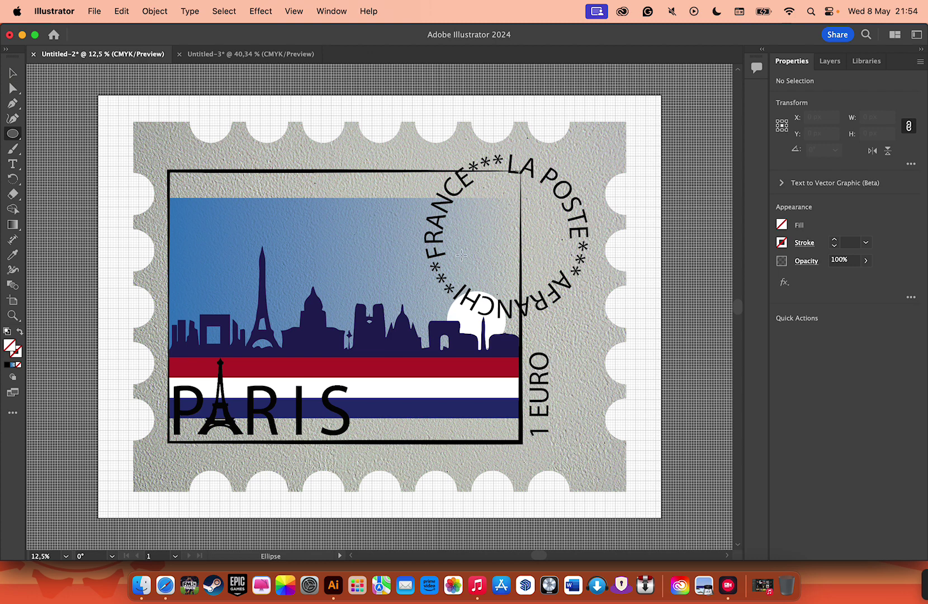
left_click(464, 244)
key("BackSpace")
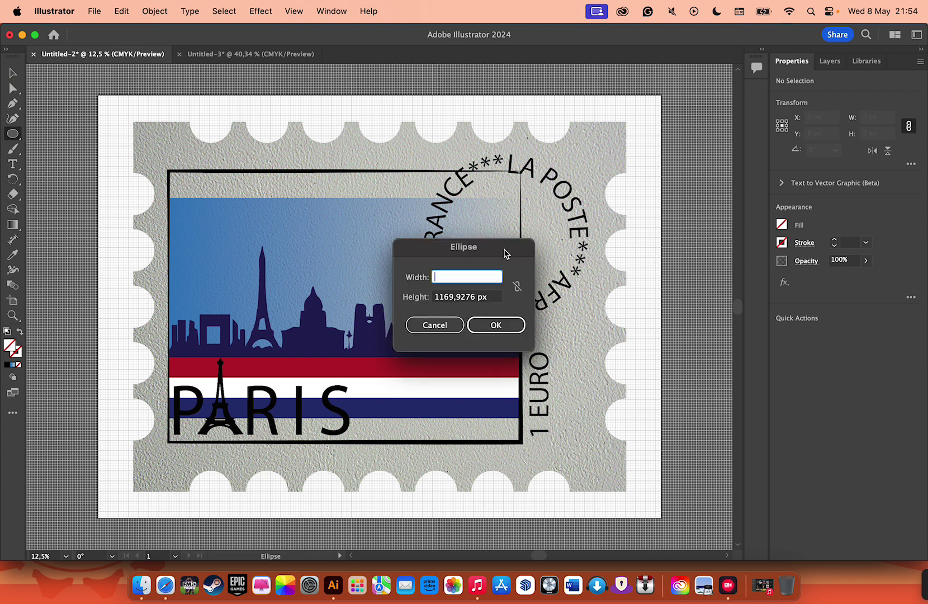
type("1000")
key("Tab")
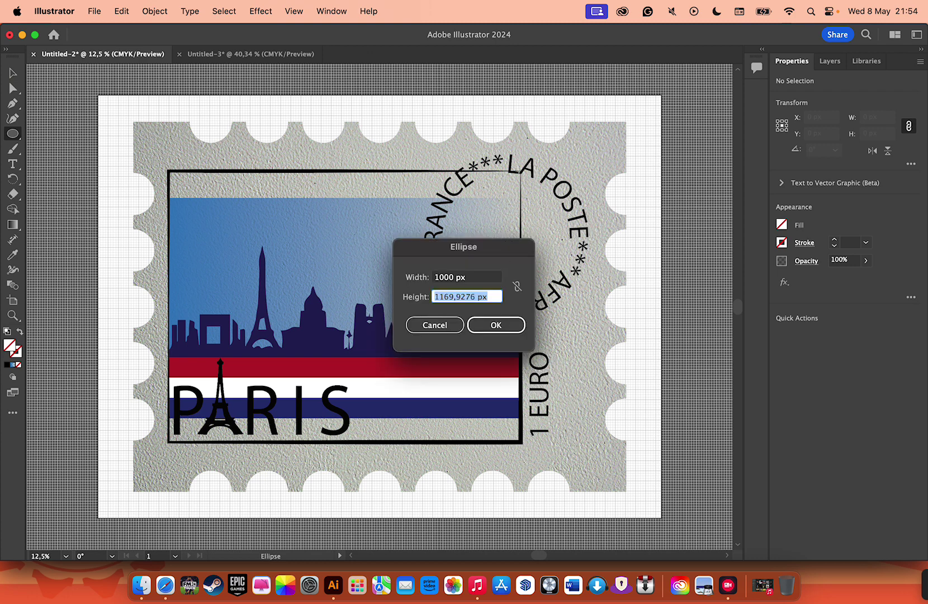
type("1000")
key("Tab")
key("Return")
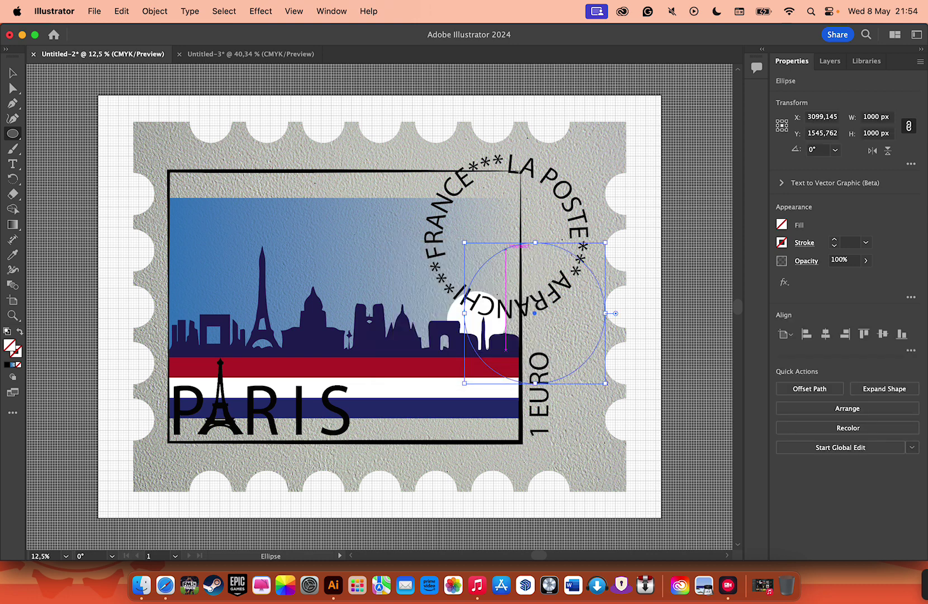
Give the circle a black 10 pt outline
left_click(805, 243)
left_click(834, 239)
left_click(834, 240)
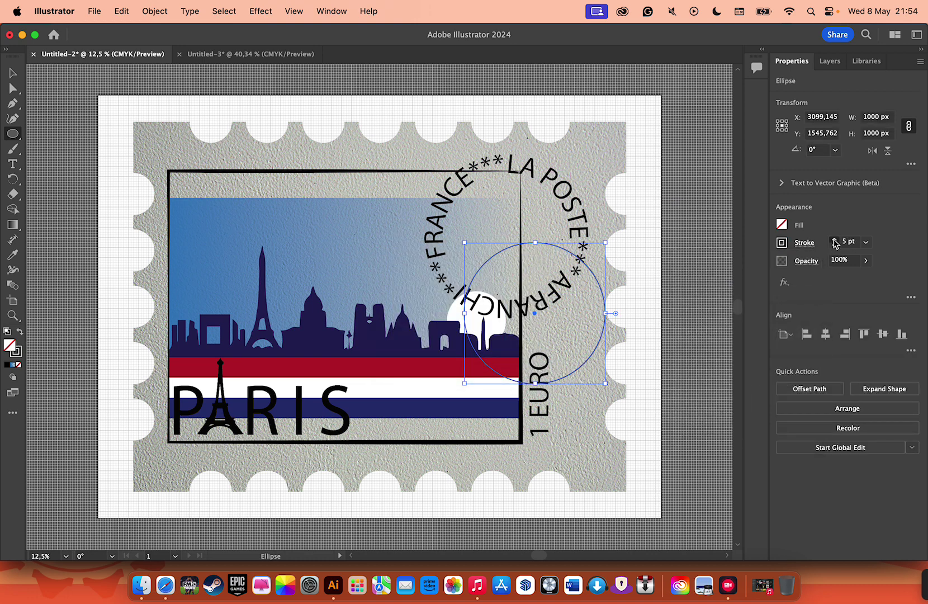
left_click(835, 240)
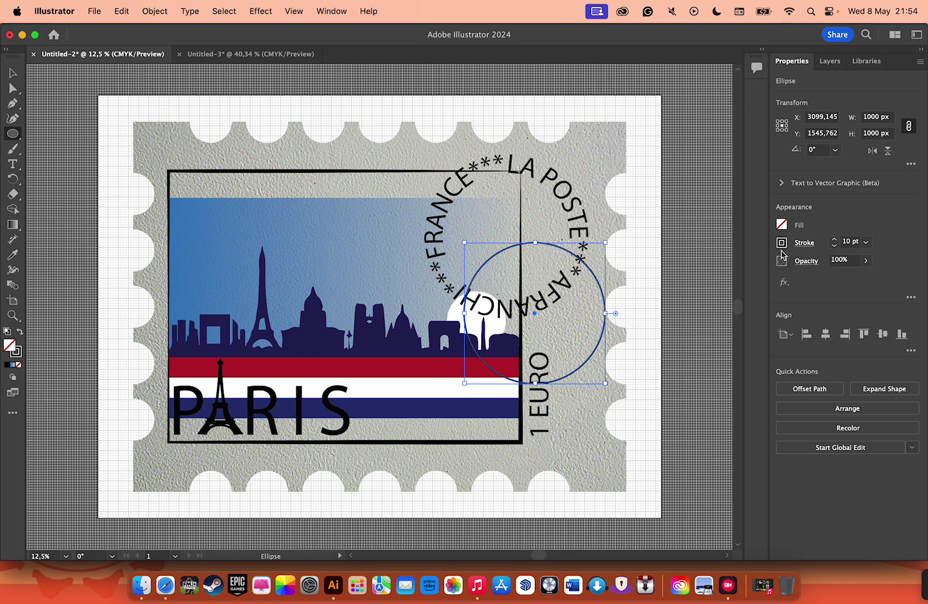
Position the circle at X 2900 px, Y 1000 px around the postmark text
left_click(824, 124)
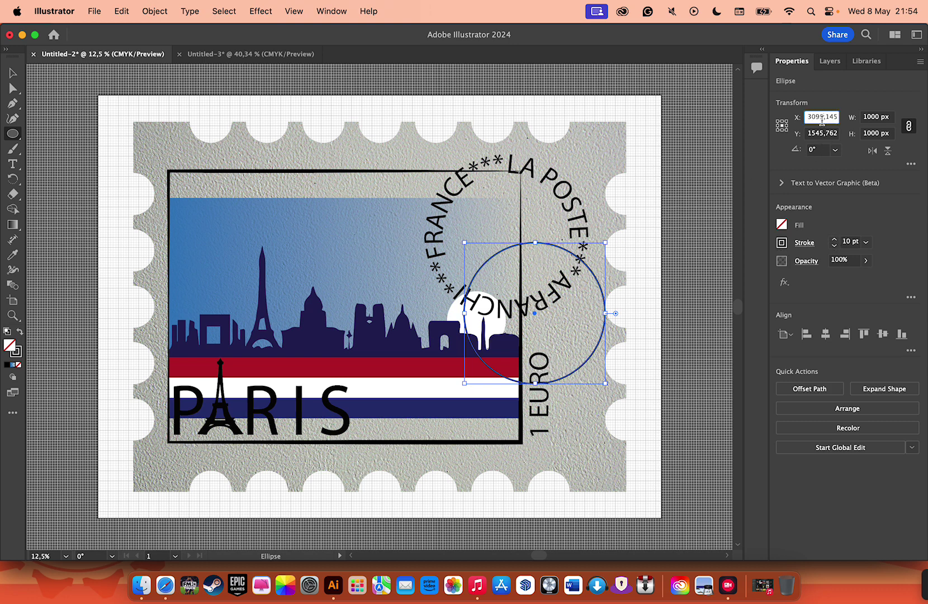
key("BackSpace")
type("2900")
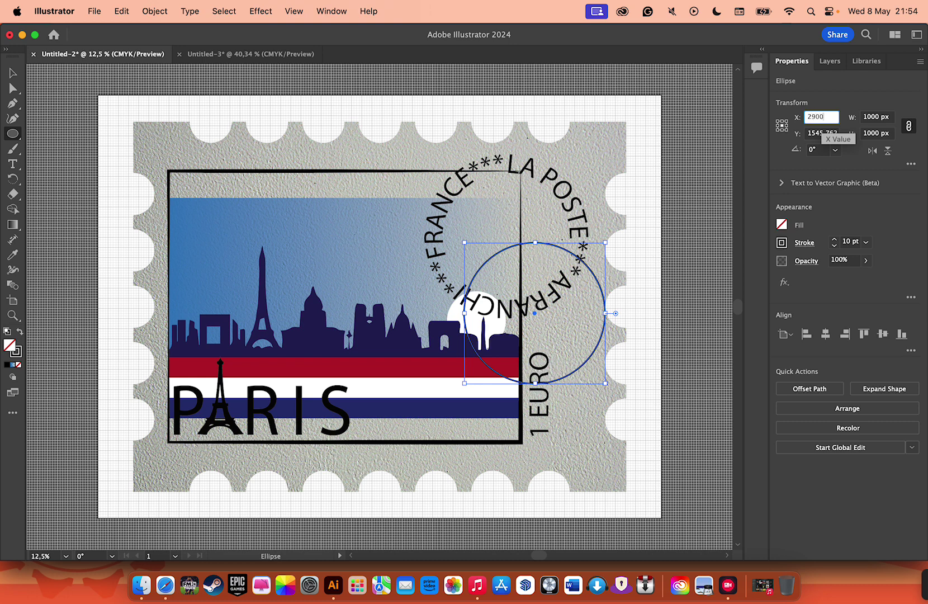
key("Tab")
type("1")
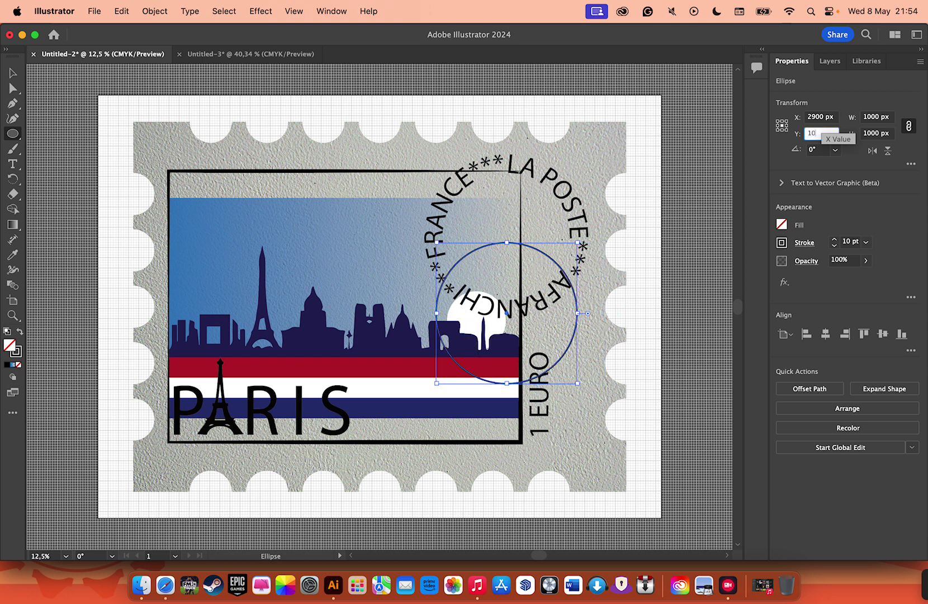
type("00 px")
key("Return")
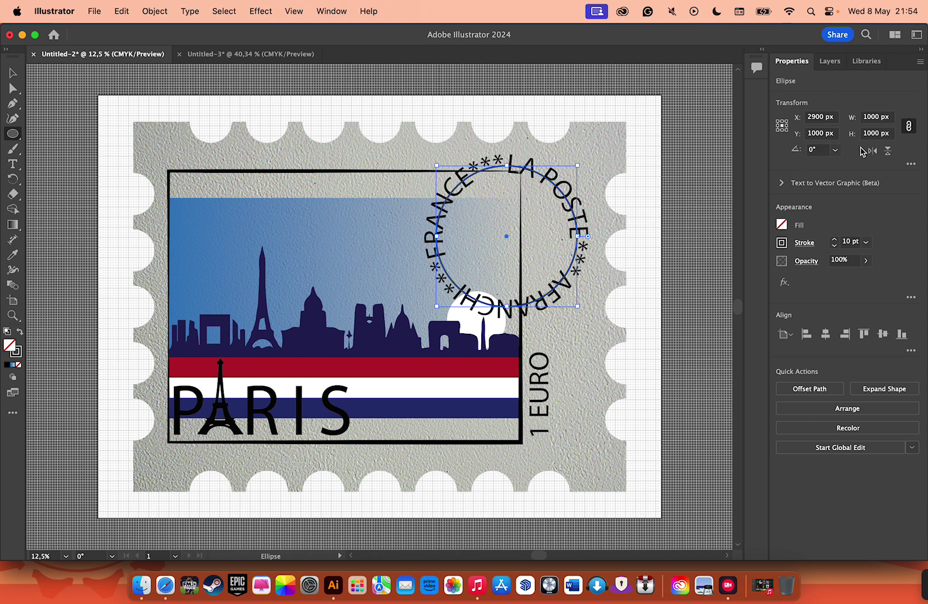
Resize the circle to 1240 px wide with proportions linked
left_click(877, 117)
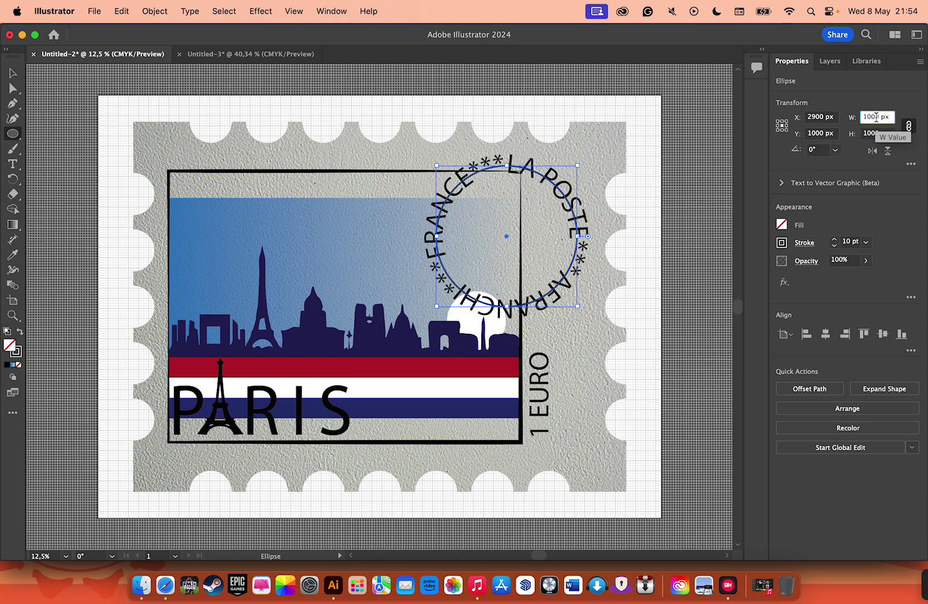
double_click(876, 117)
type("124")
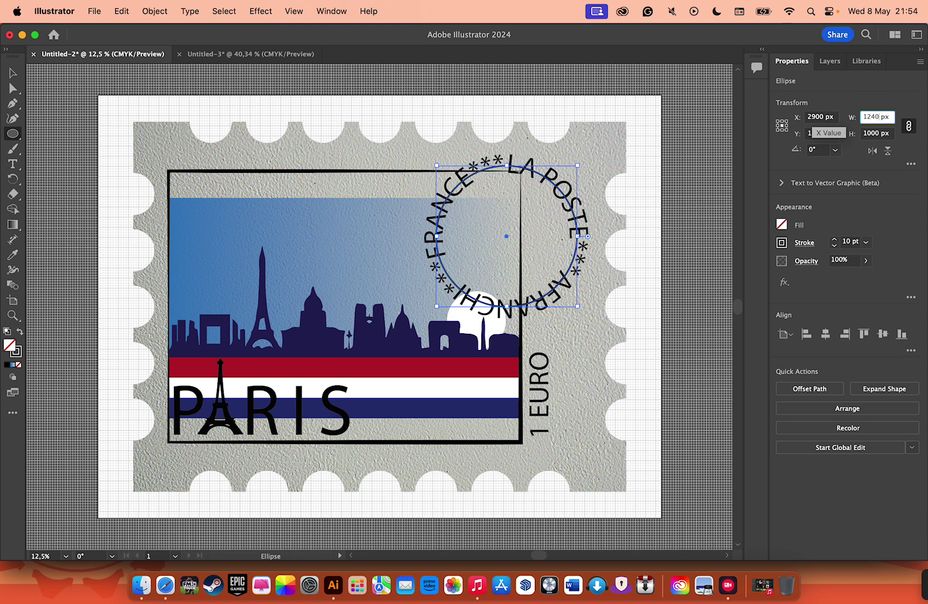
key("Return")
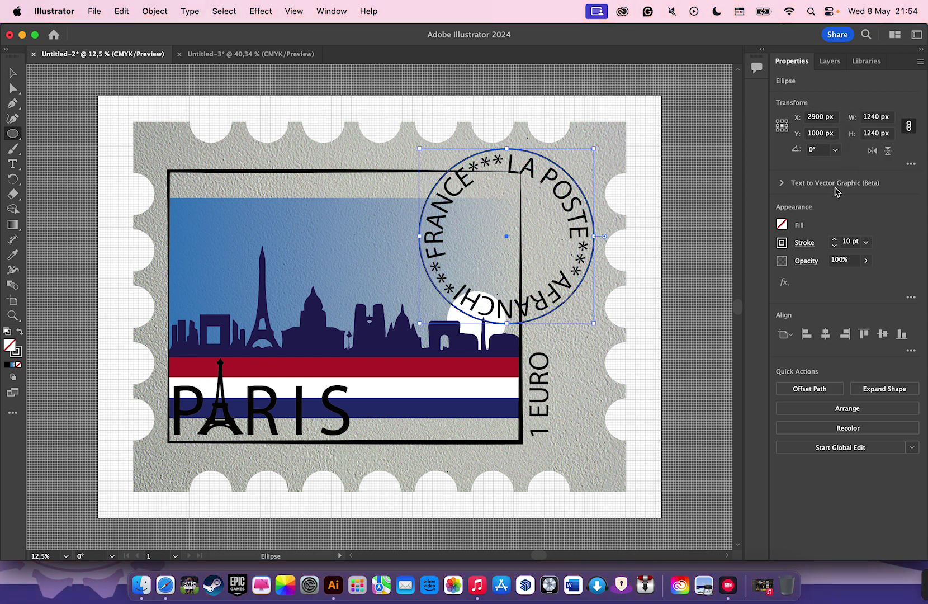
Raise the ring's stroke to 20 pt with the double-bulge Width Profile 2
left_click(835, 240)
left_click(834, 239)
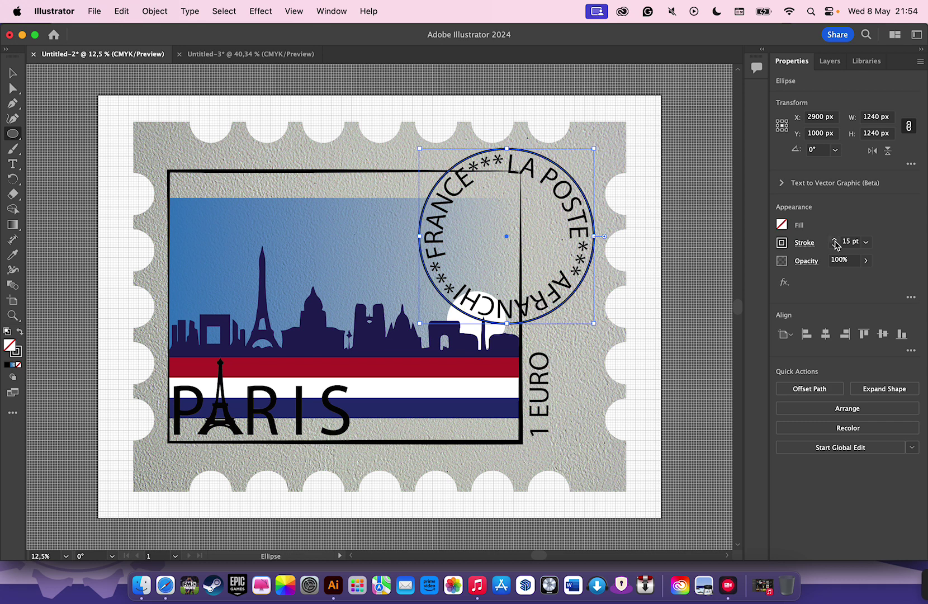
left_click(835, 240)
left_click(835, 240)
left_click(834, 239)
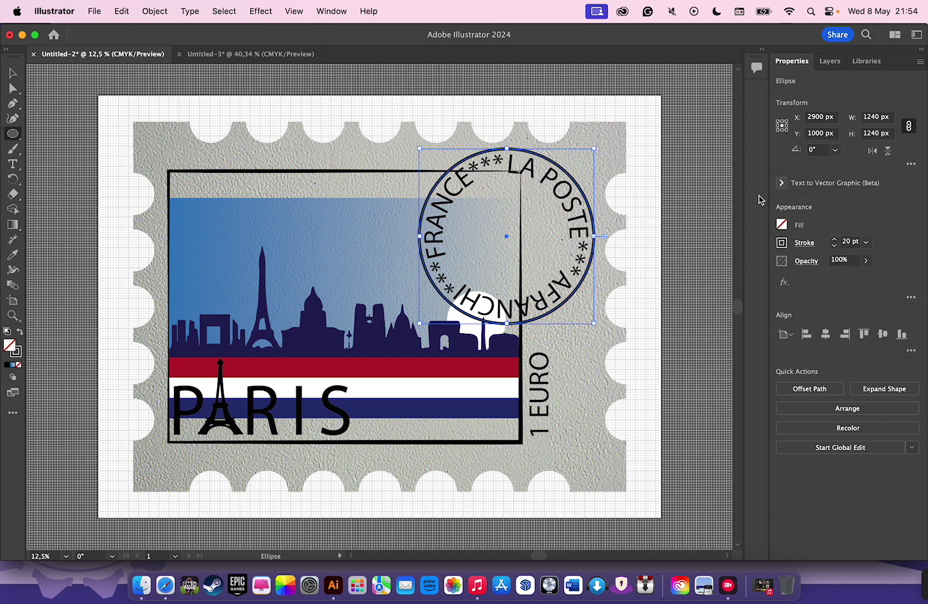
left_click(800, 246)
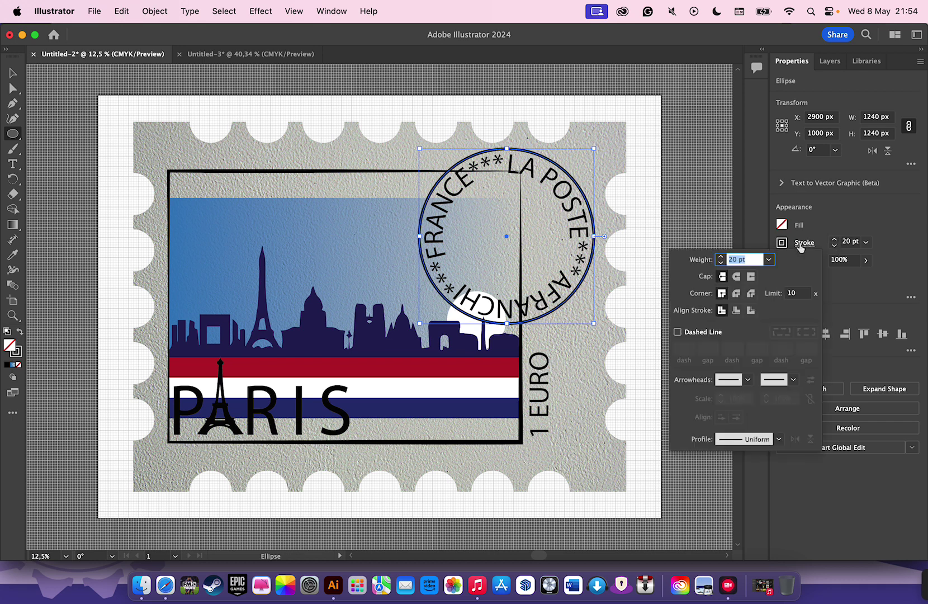
left_click(747, 443)
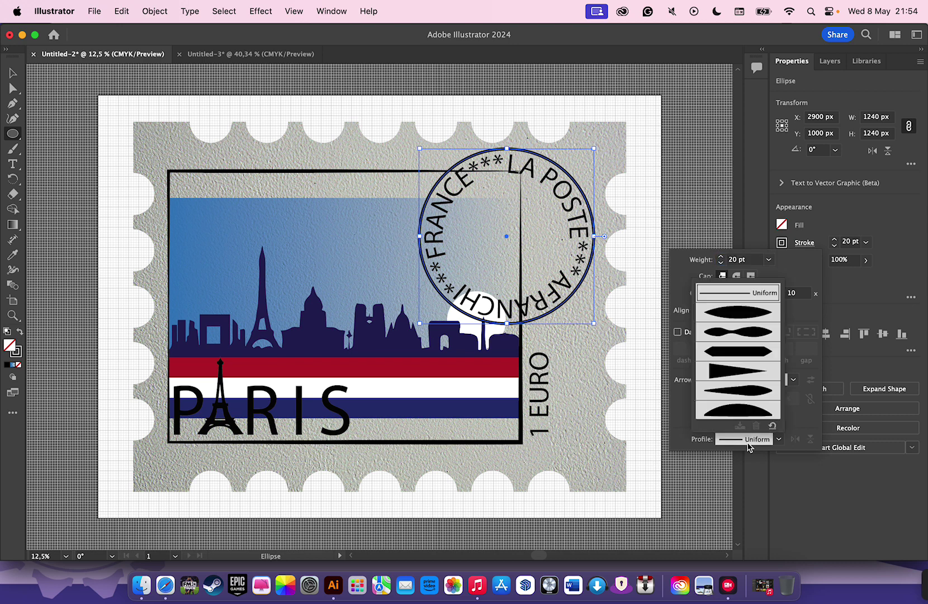
left_click(744, 332)
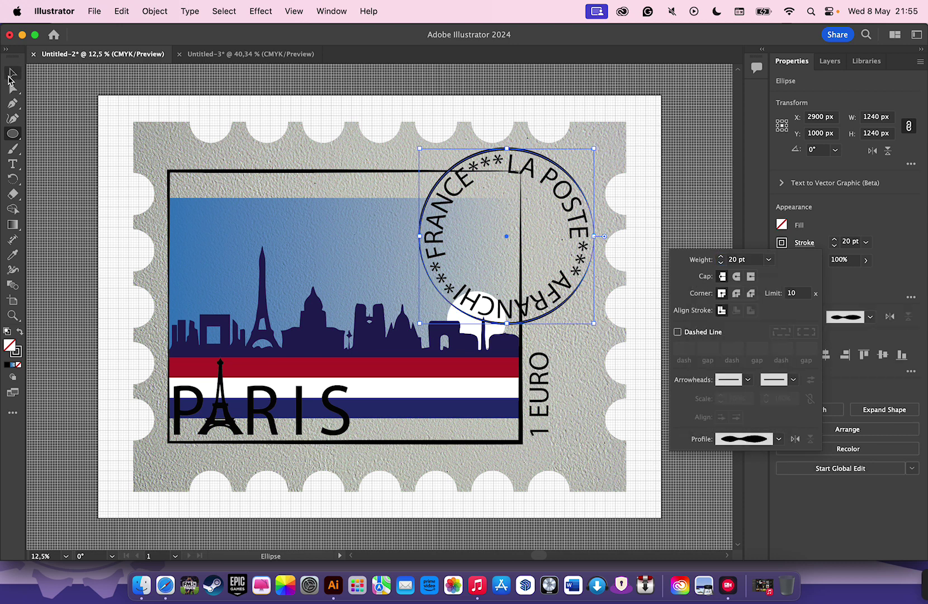
left_click(523, 136)
Dismiss the unwanted Ellipse size dialog without adding a shape
left_click(439, 327)
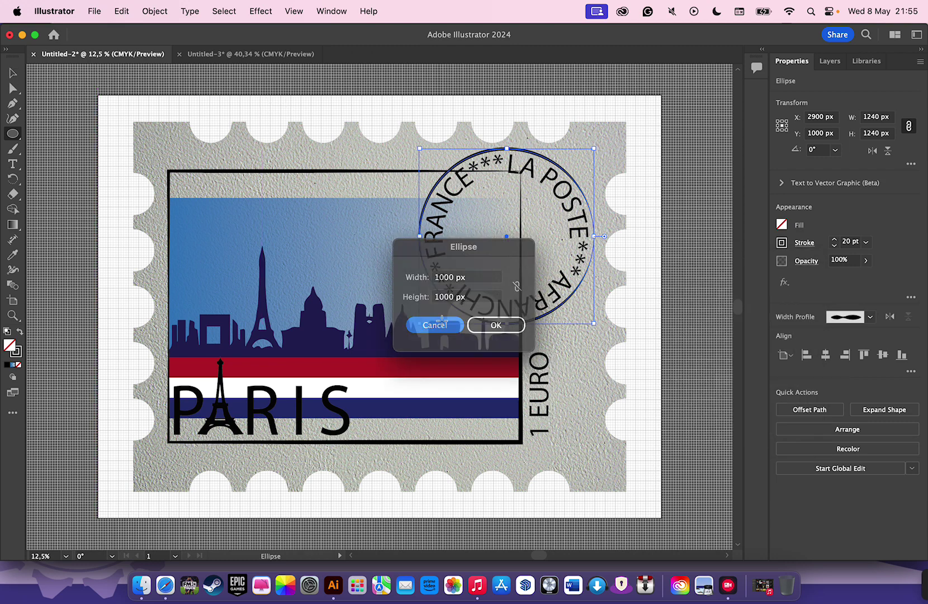
left_click(667, 217)
key("Escape")
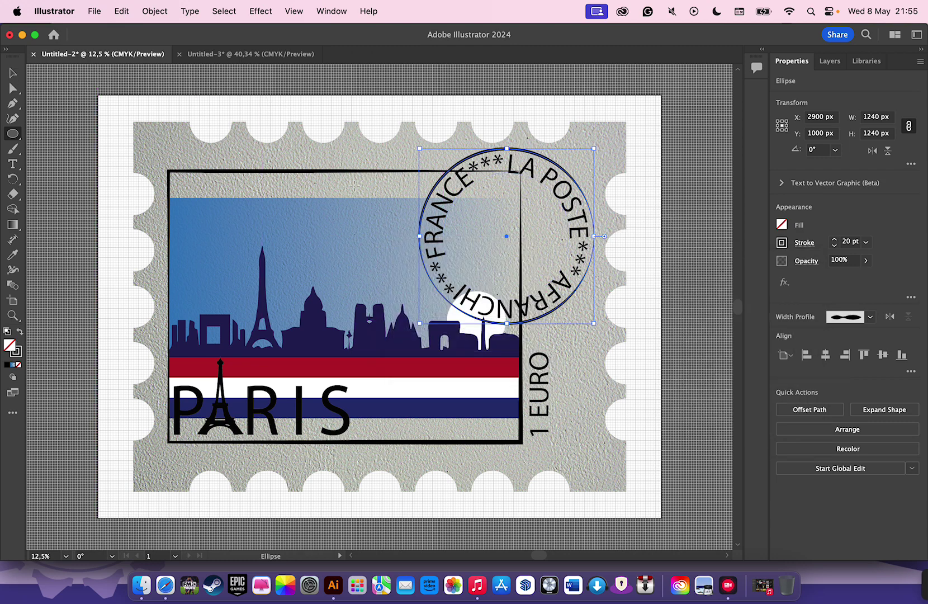
Copy the postmark circle and drag the pasted copy onto the ring
key("v")
left_click(450, 105)
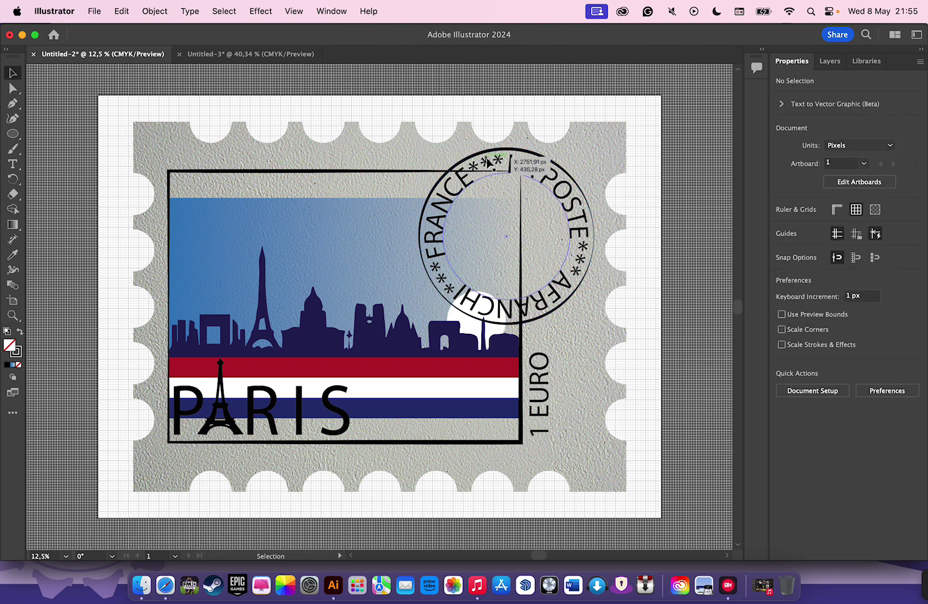
left_click(491, 160)
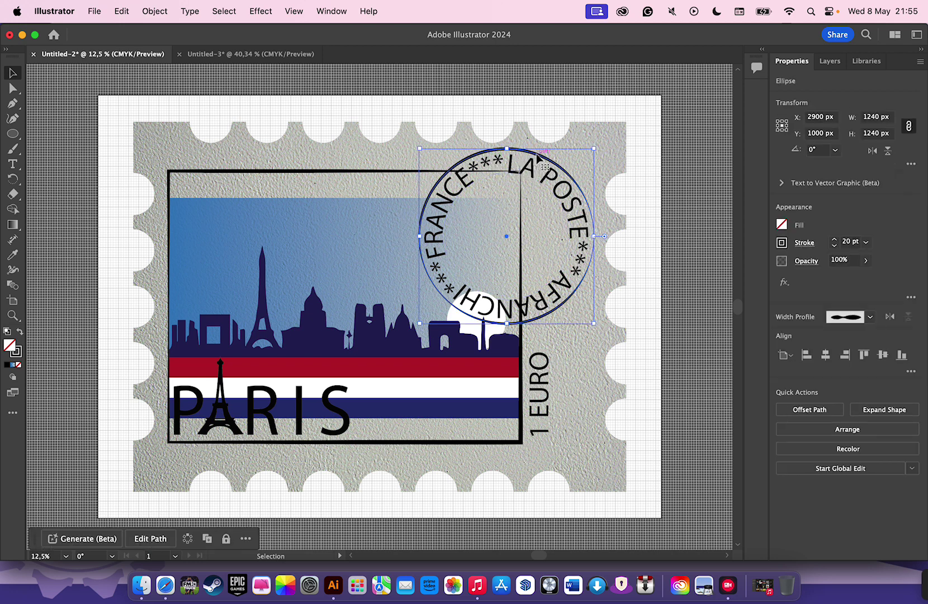
key("super+c")
key("super+v")
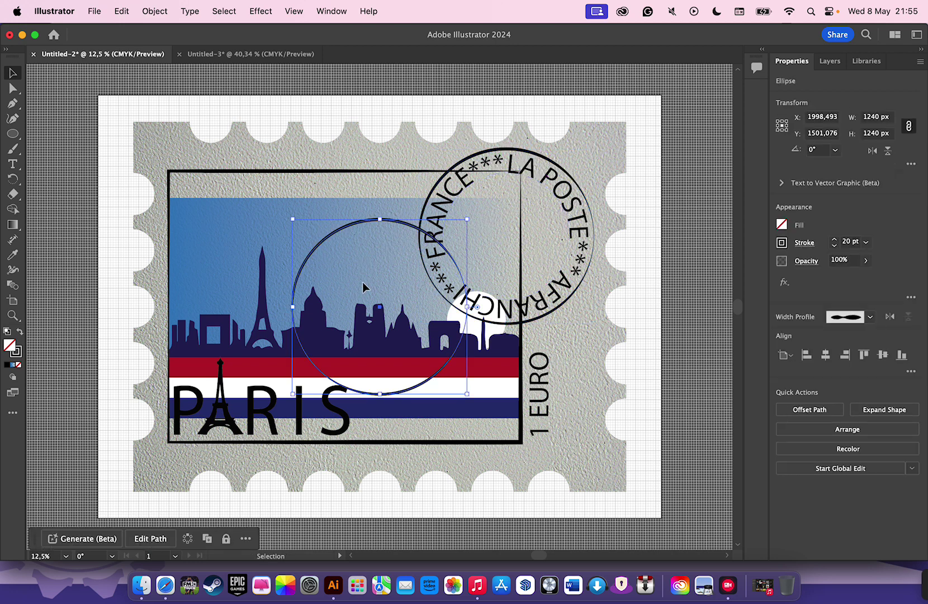
left_click_drag(383, 311, 506, 236)
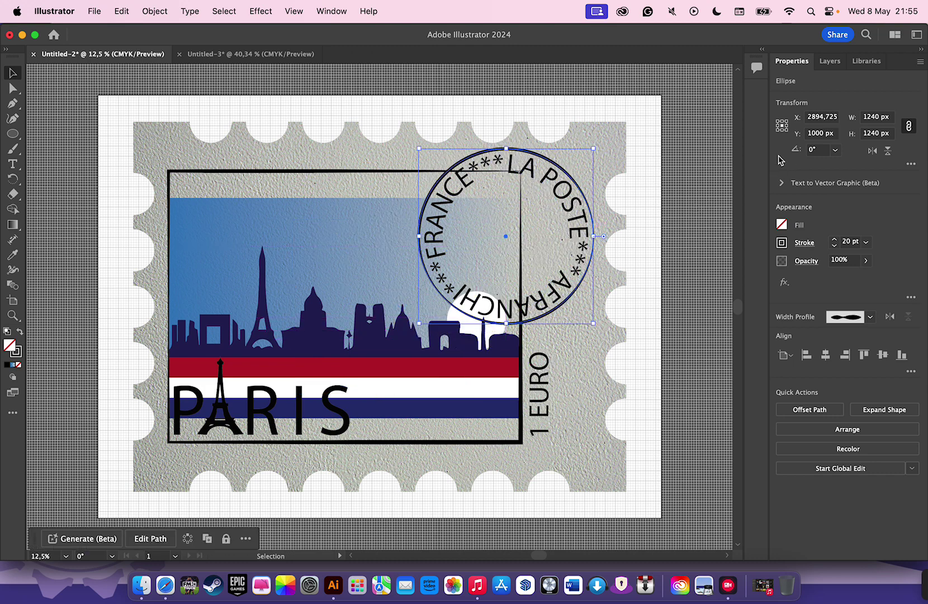
left_click(874, 117)
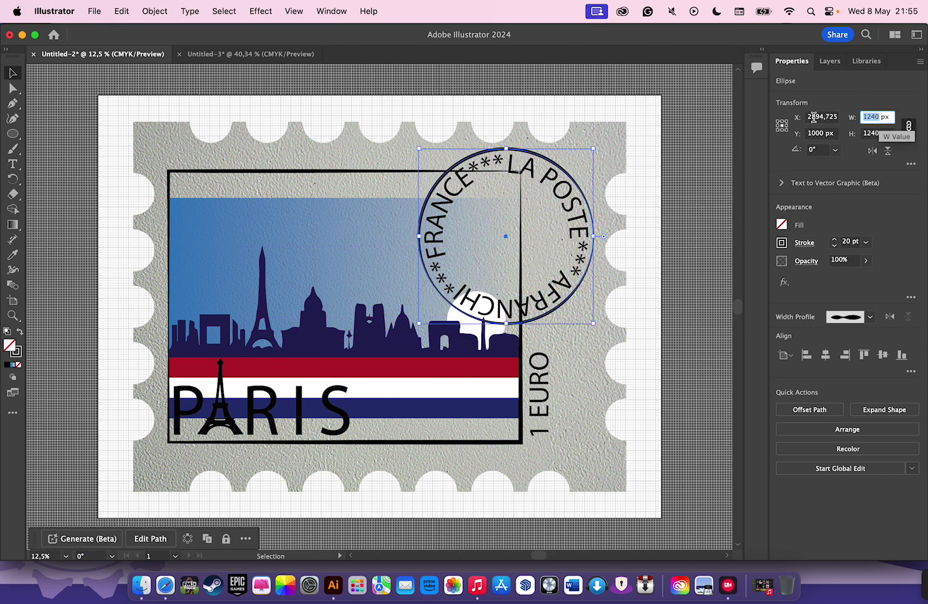
Shrink the copied circle to 800 px and flip it so its taper is mirrored
type("80")
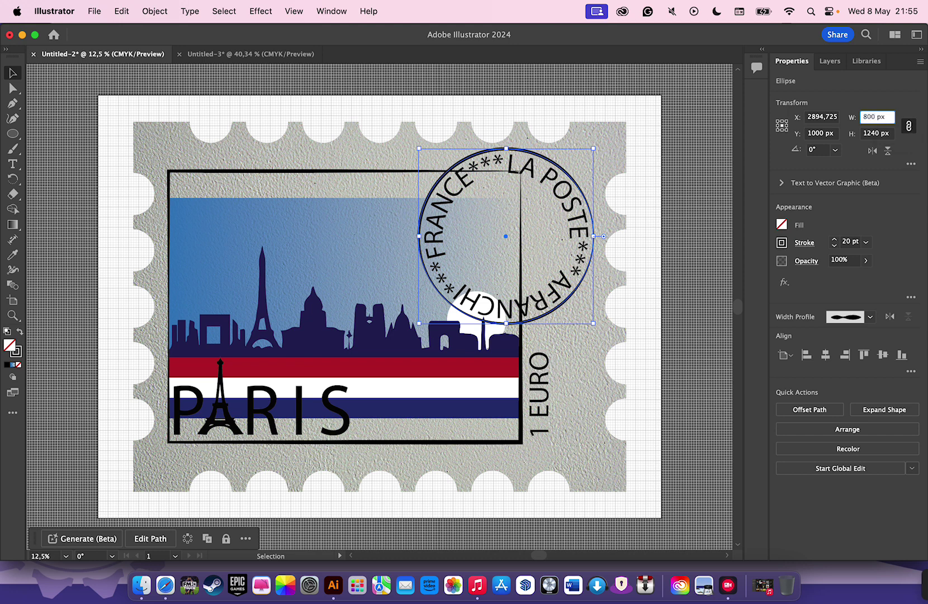
key("Return")
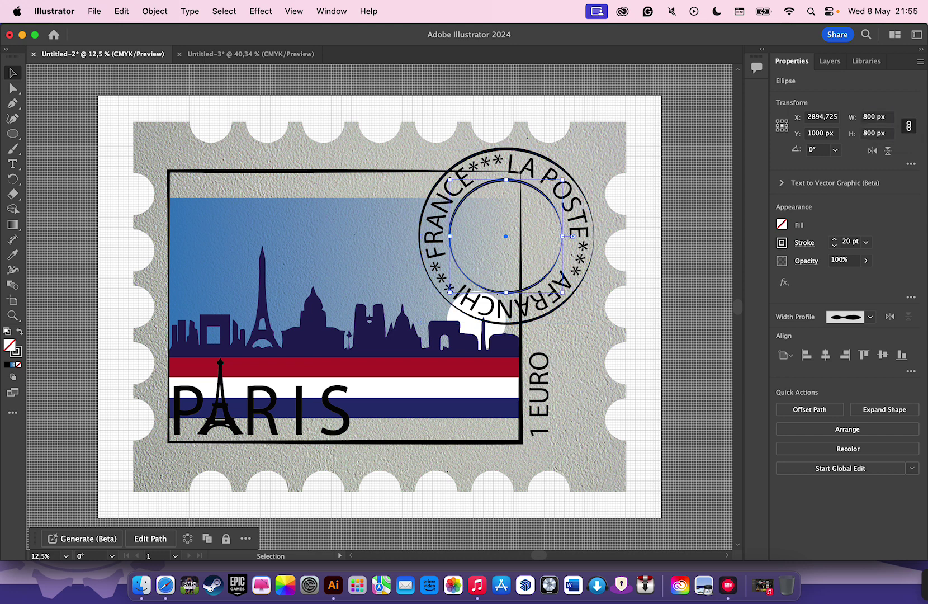
left_click(73, 109)
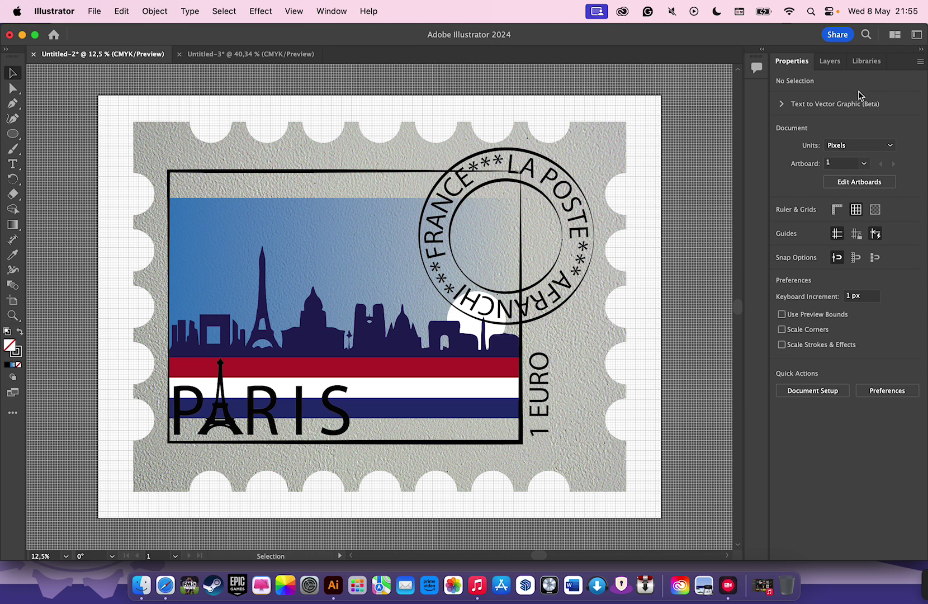
left_click(505, 179)
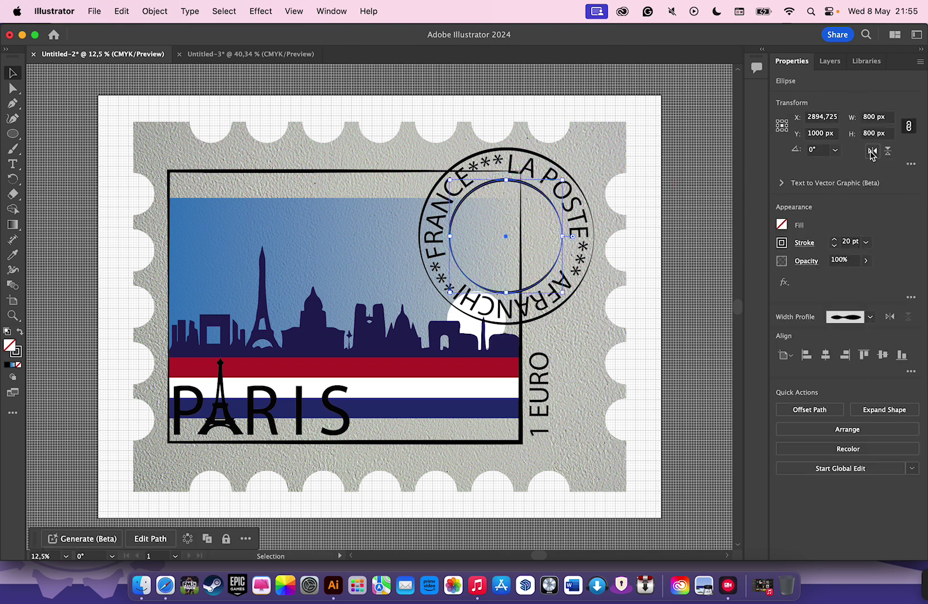
left_click(873, 151)
left_click(888, 151)
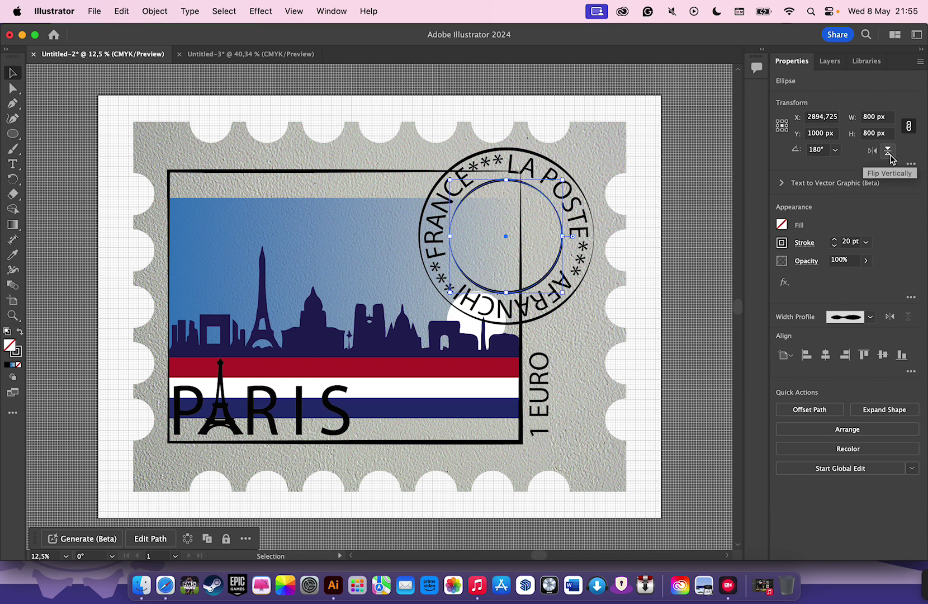
left_click(872, 152)
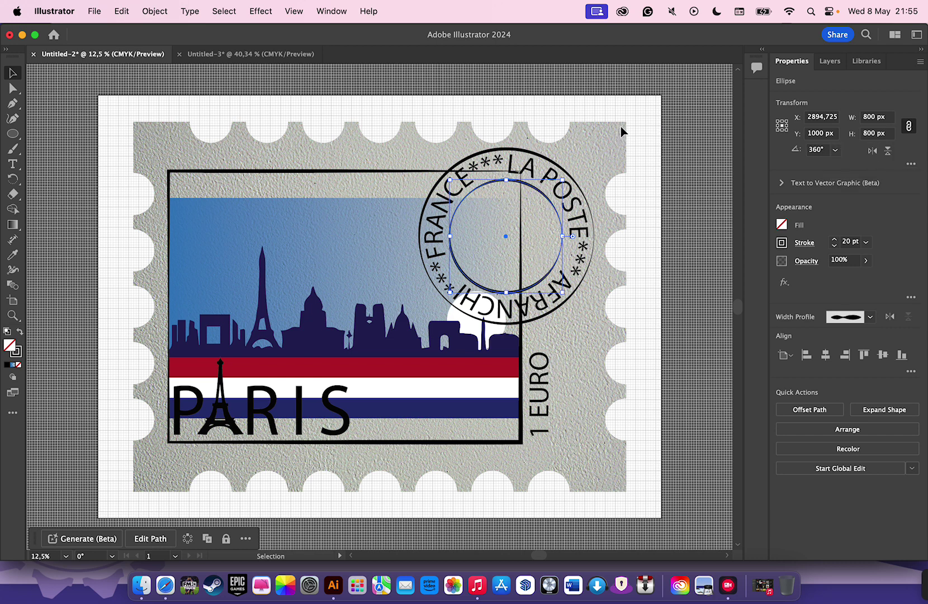
left_click(707, 128)
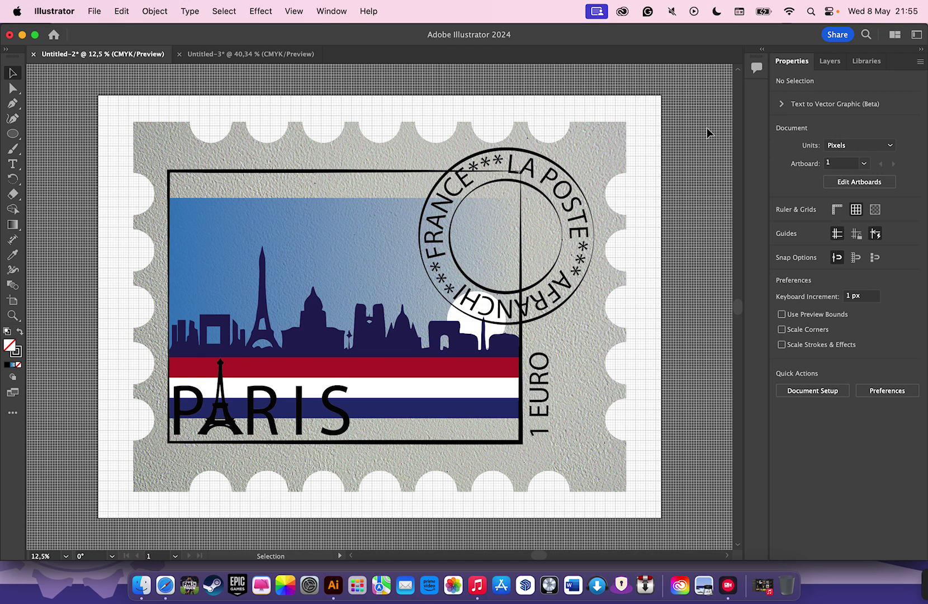
Group the postmark rings and lettering together
key("super+a")
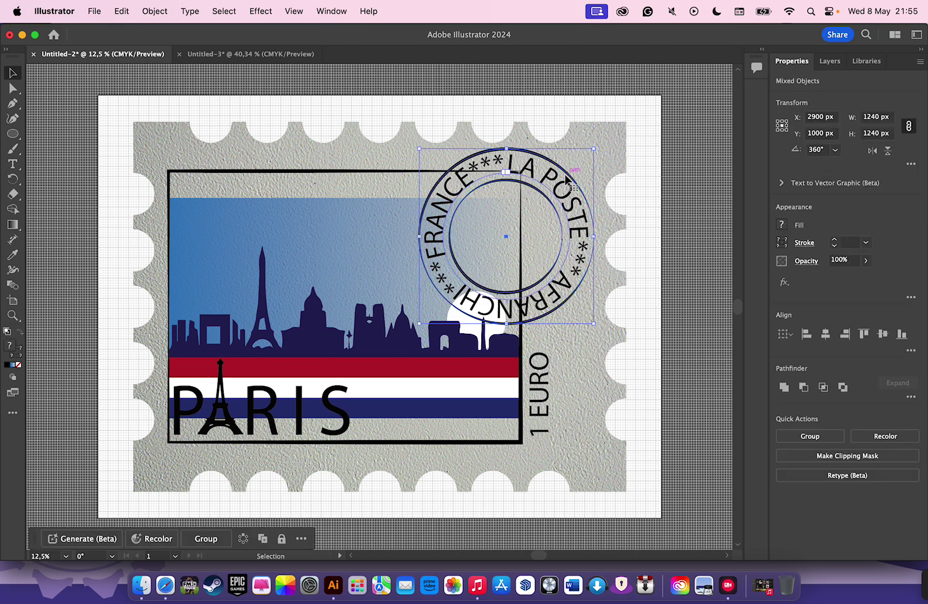
right_click(567, 175)
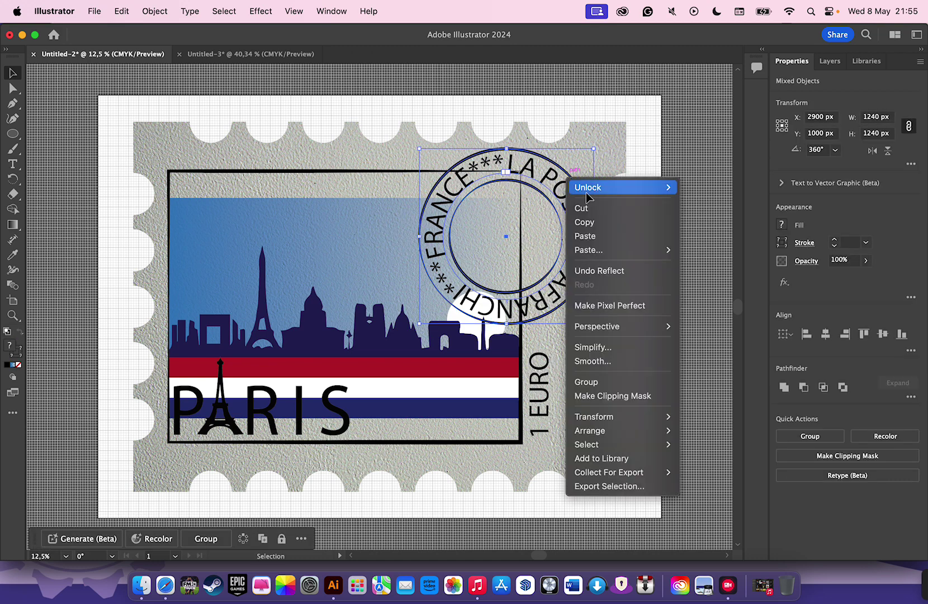
left_click(592, 380)
Rename the group 'Stamp' in the Layers panel and bring up the Place dialog
left_click(830, 61)
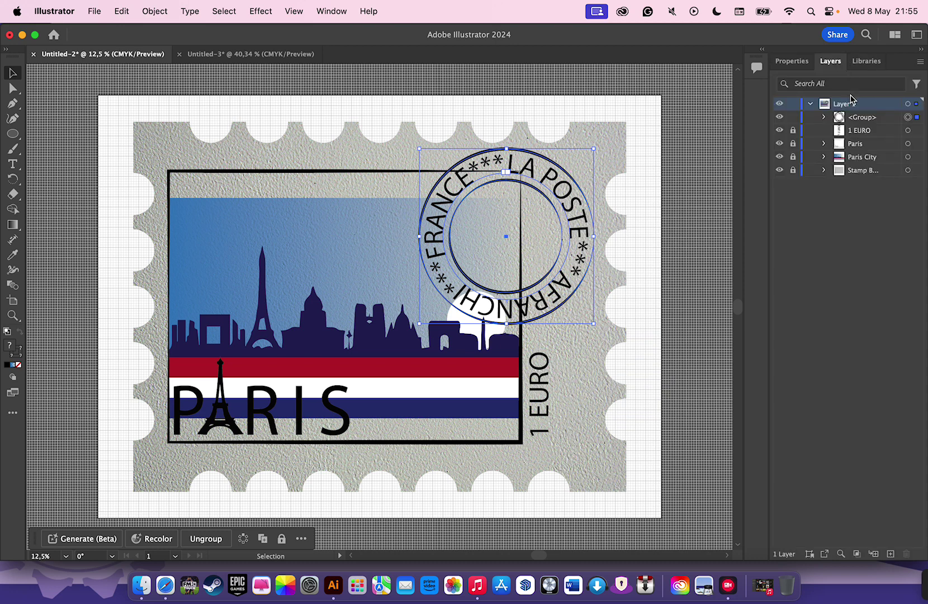
left_click(860, 118)
double_click(868, 119)
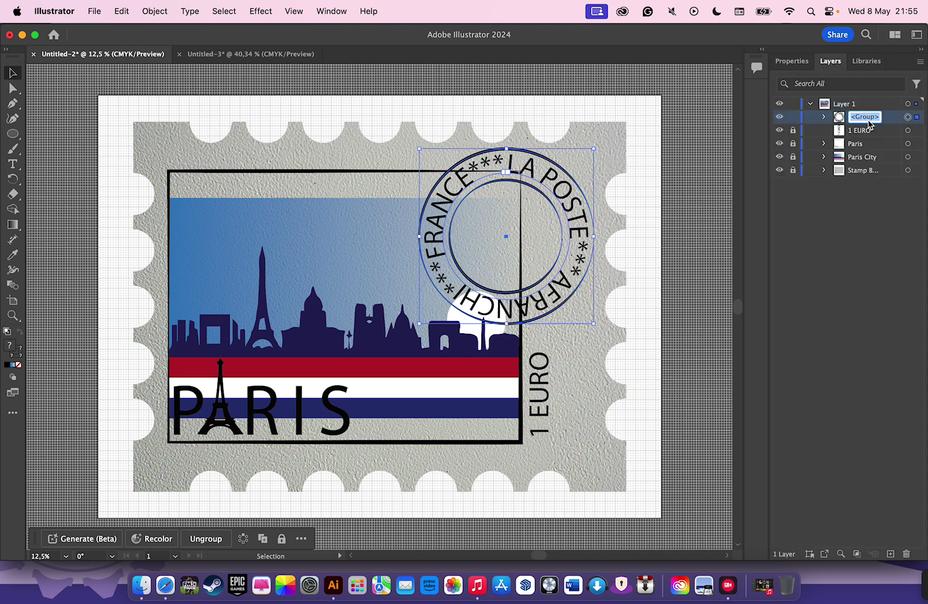
key("BackSpace")
type("Stamp")
key("Return")
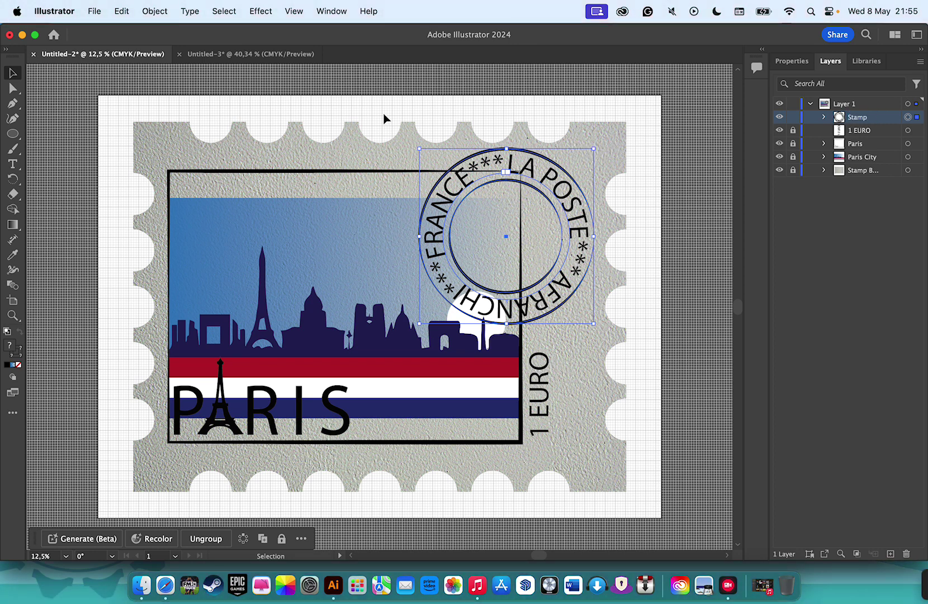
key("super")
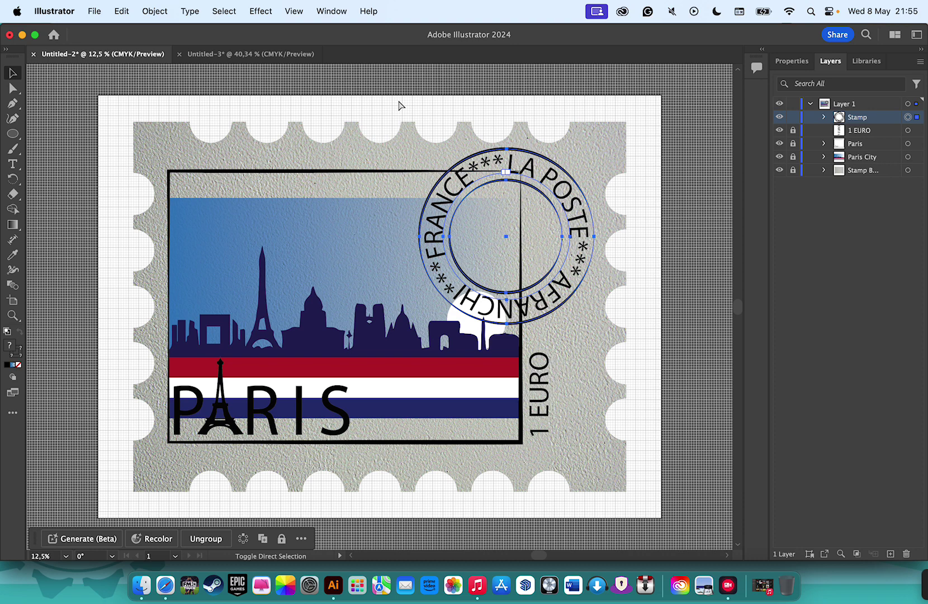
key("super+shift+p")
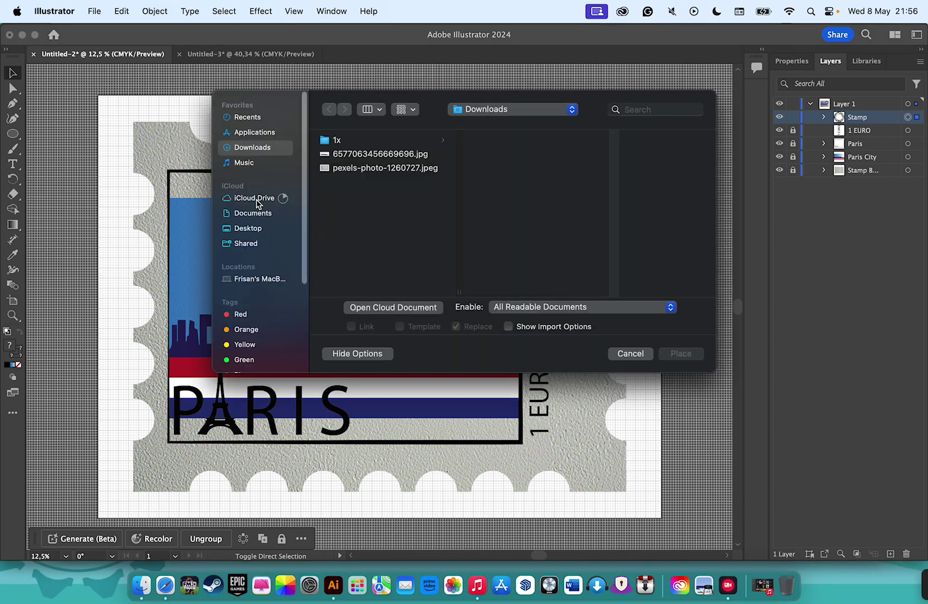
left_click(255, 199)
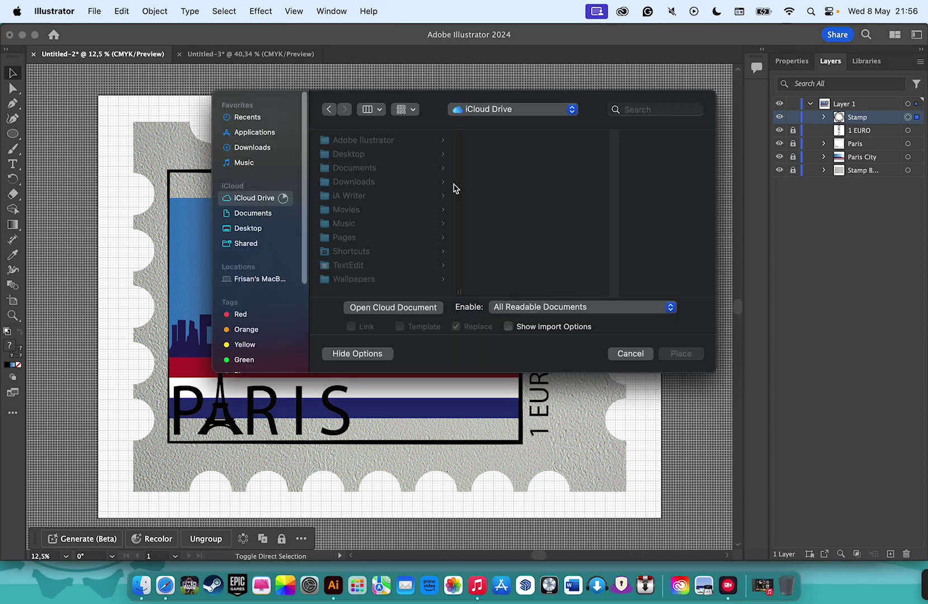
left_click(362, 141)
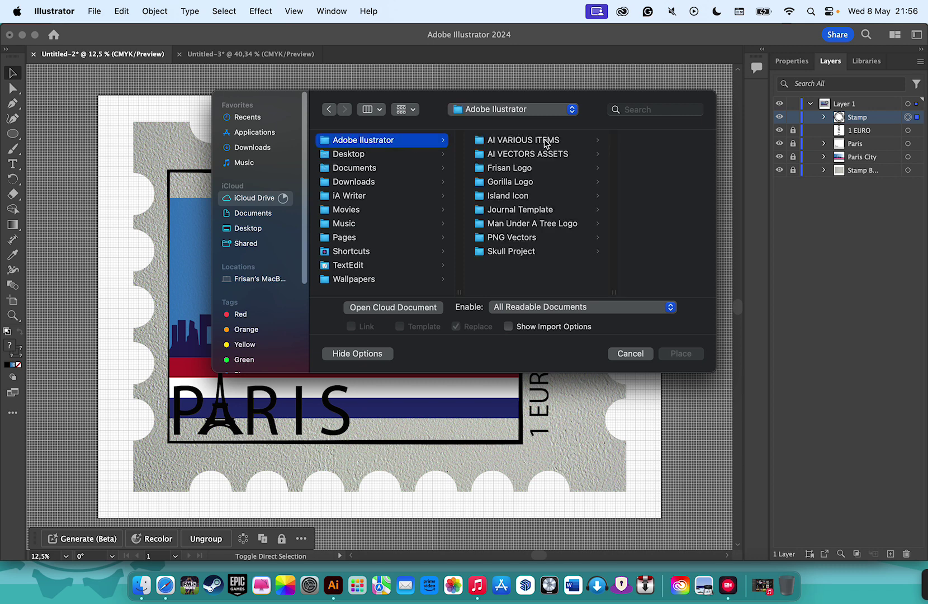
left_click(525, 157)
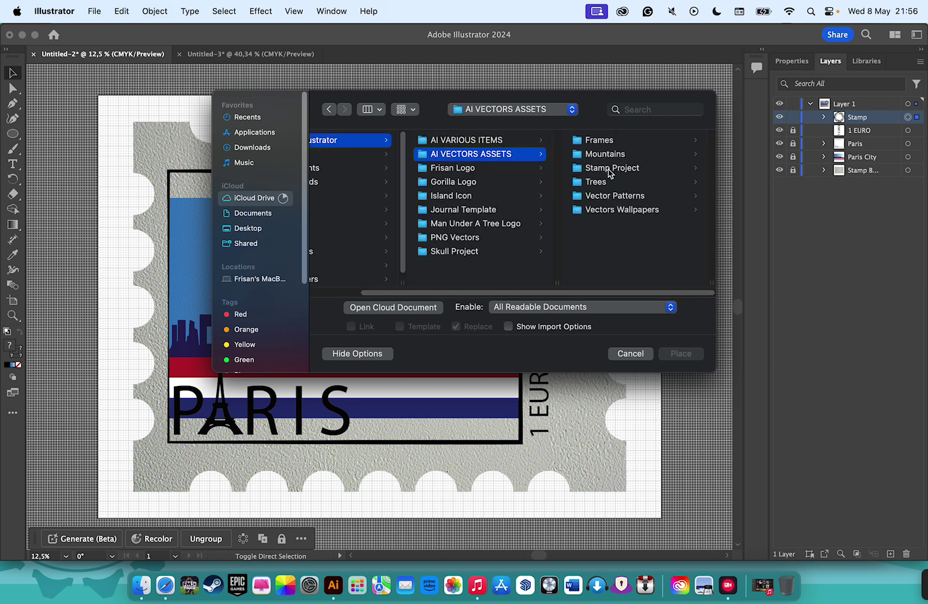
left_click(610, 170)
left_click(594, 155)
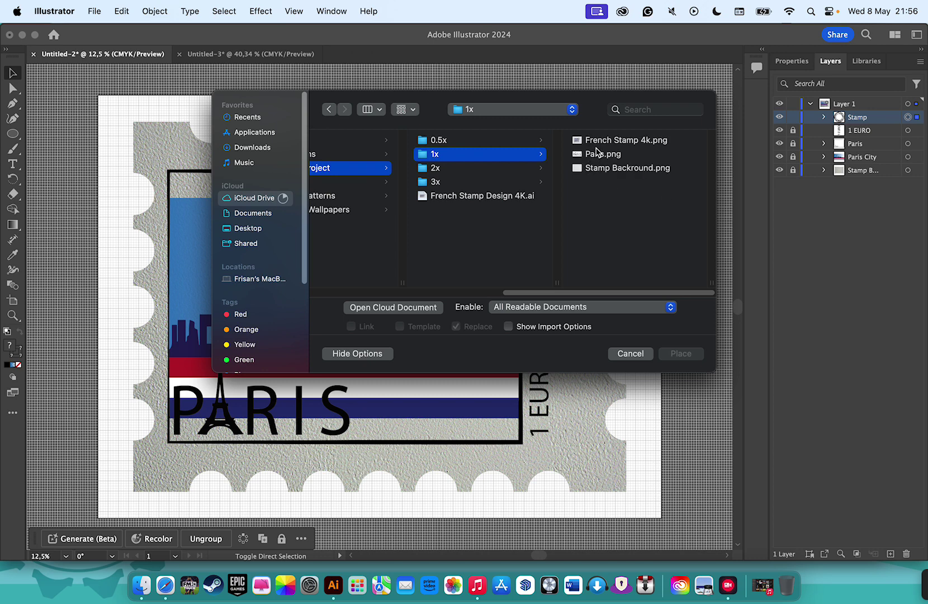
left_click(605, 168)
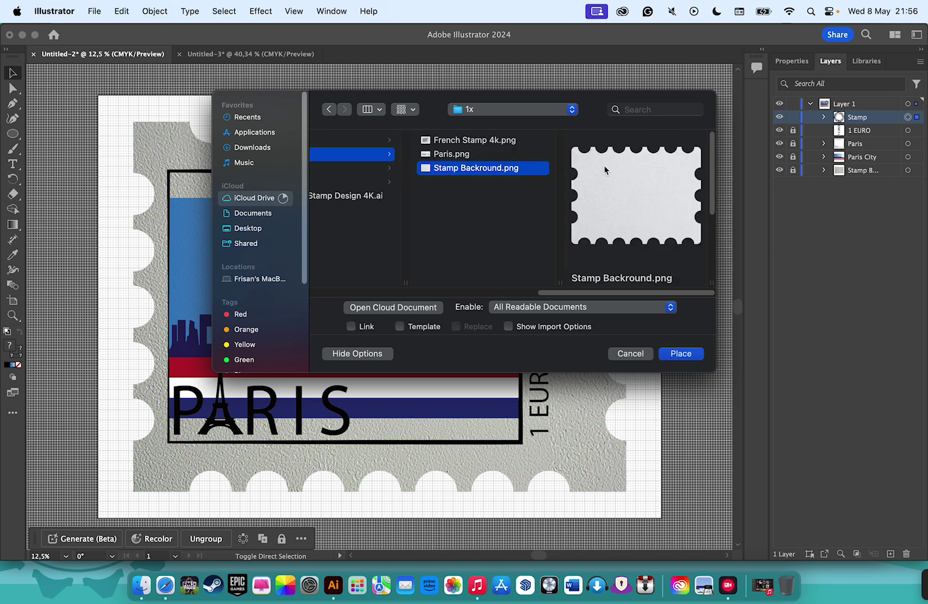
left_click(464, 156)
left_click(462, 142)
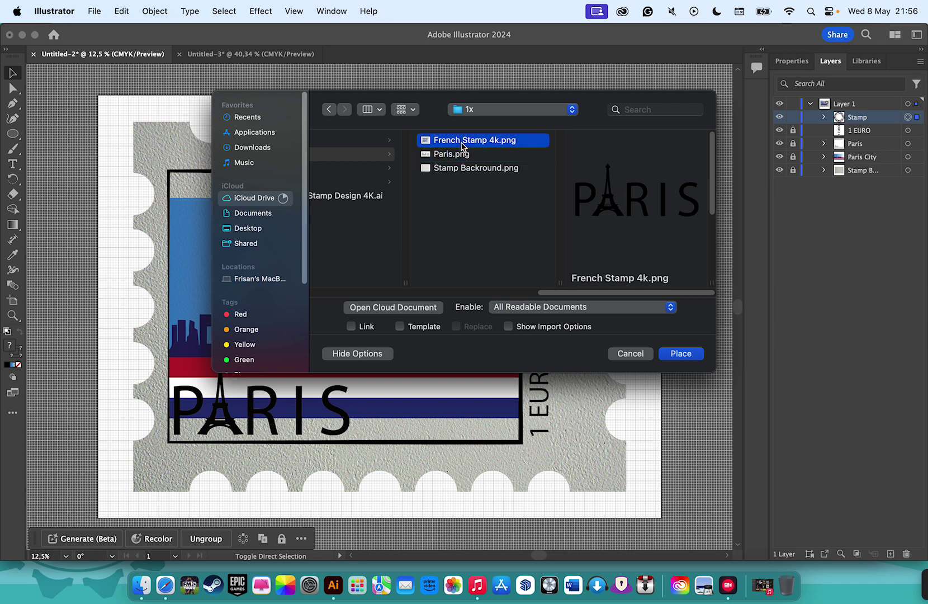
left_click(253, 147)
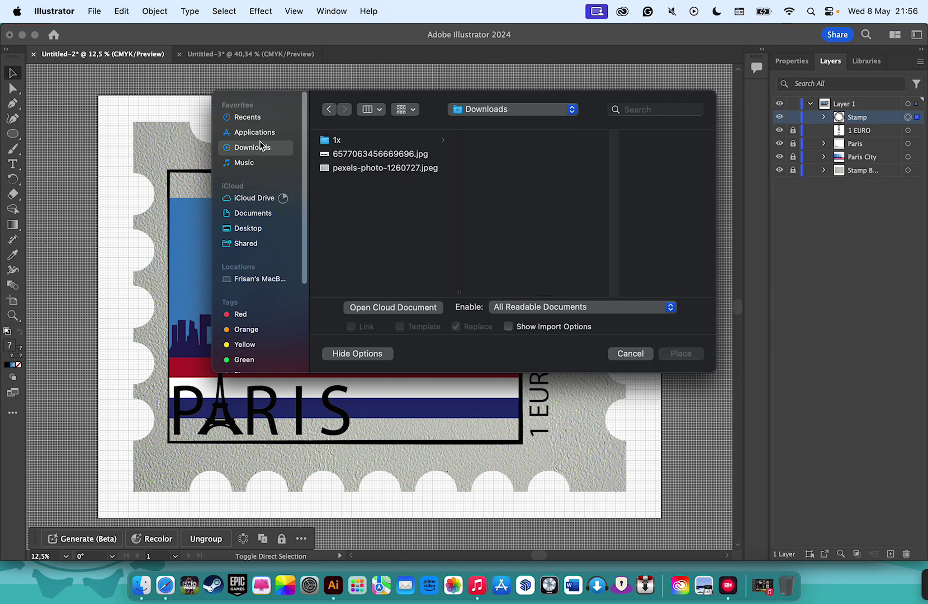
left_click(354, 155)
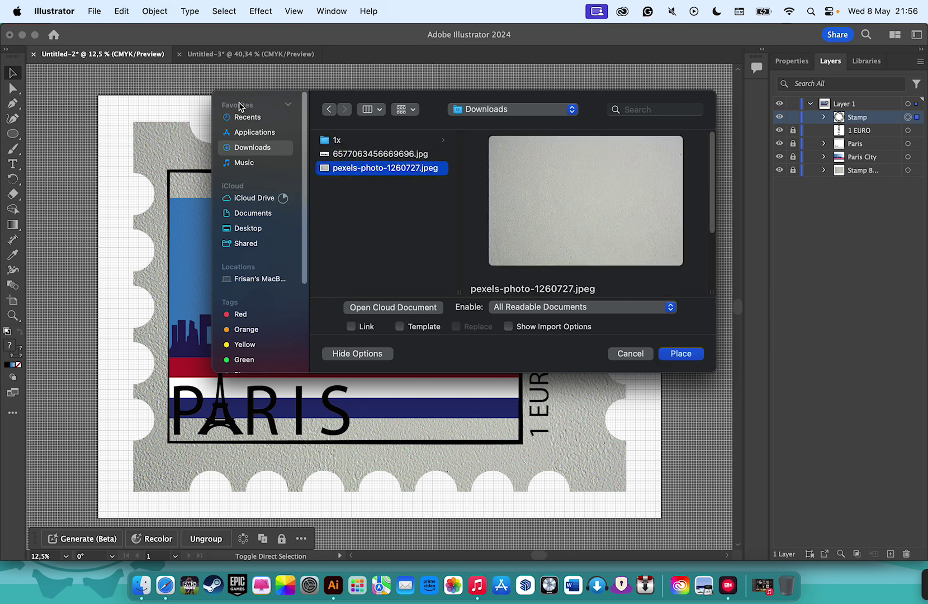
left_click(641, 356)
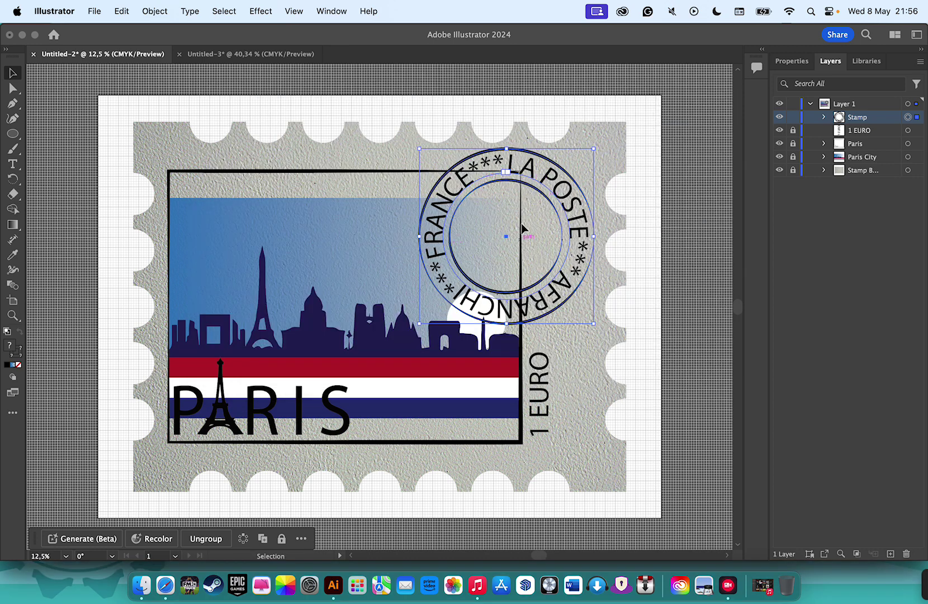
Search Google Images in Safari for 'marianne france free vector'
key("super+Tab")
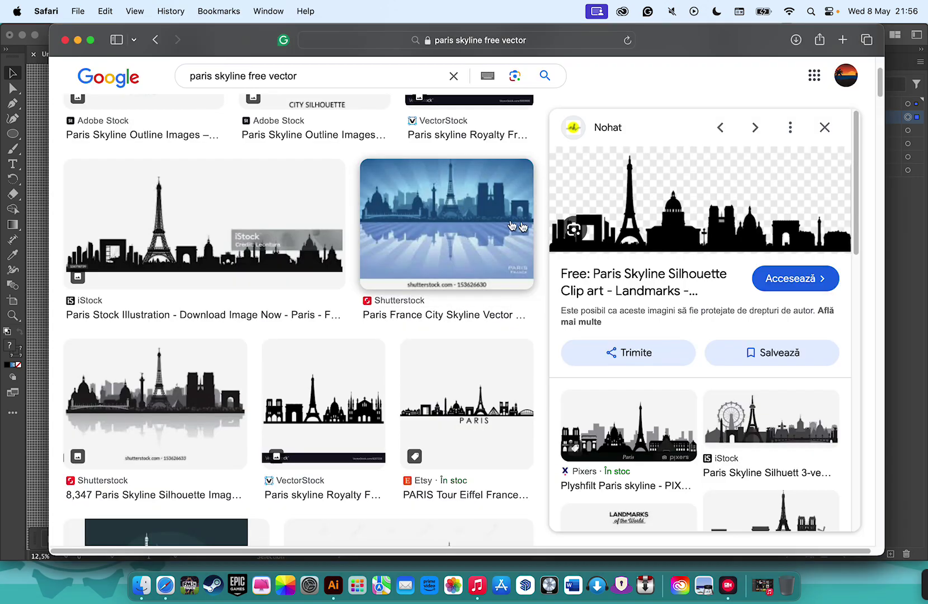
scroll(252, 170, "up", 5)
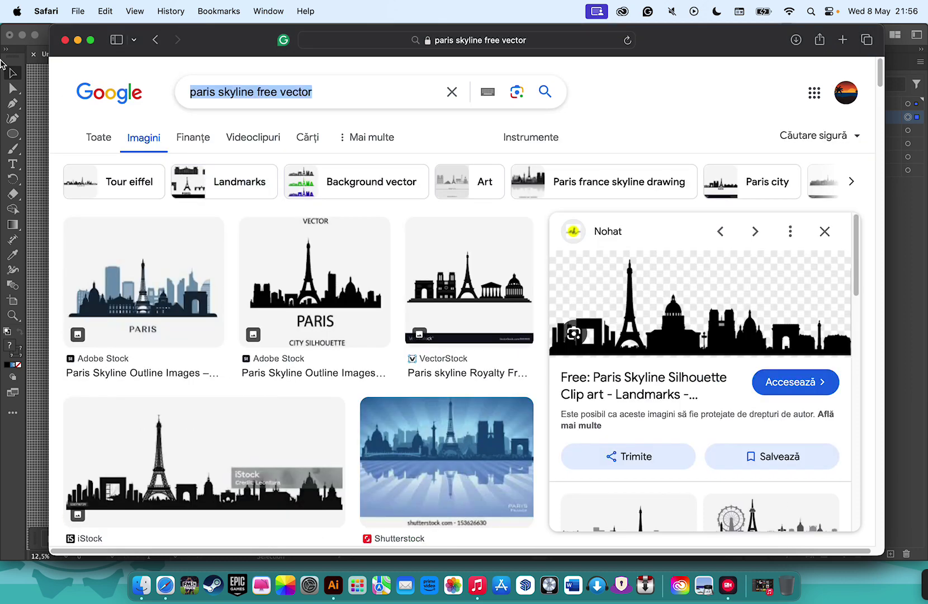
type("mariann")
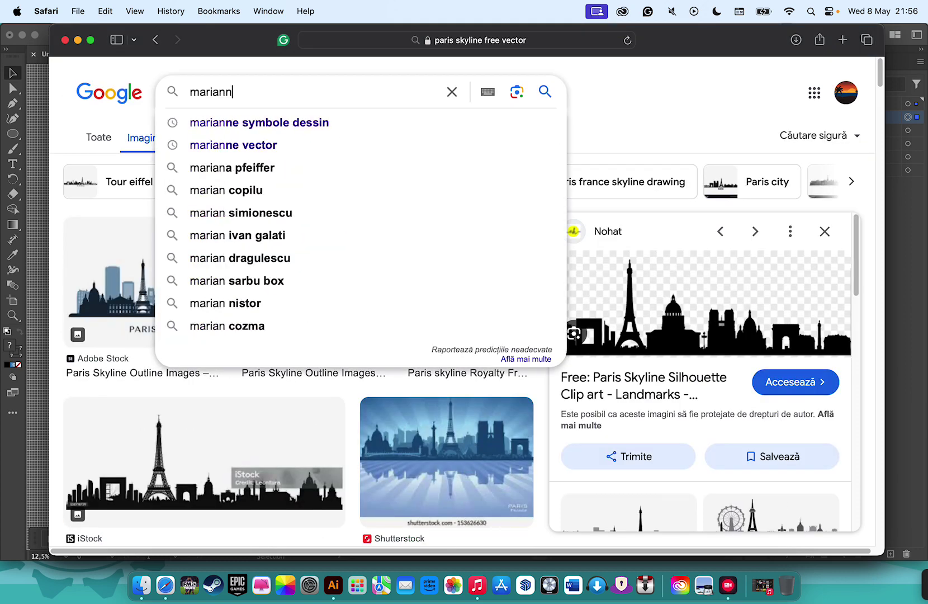
type("e fr")
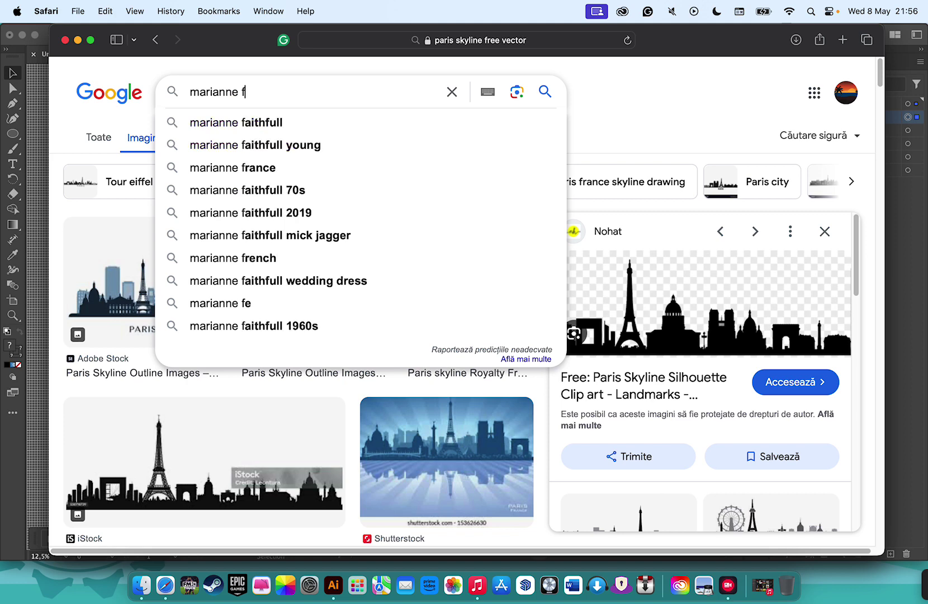
type("ance")
key("Return")
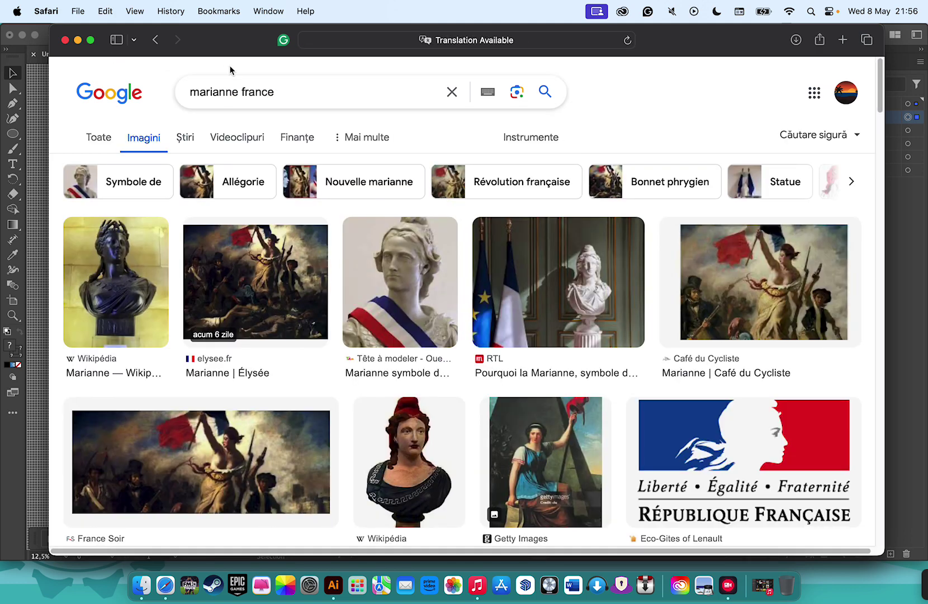
left_click(231, 93)
type("free")
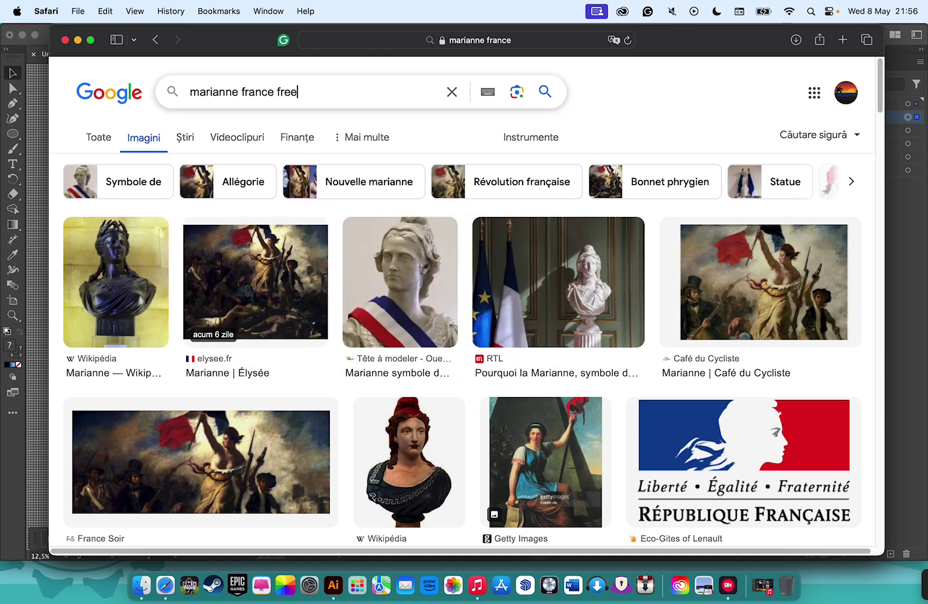
type(" vecto")
type("r")
key("Return")
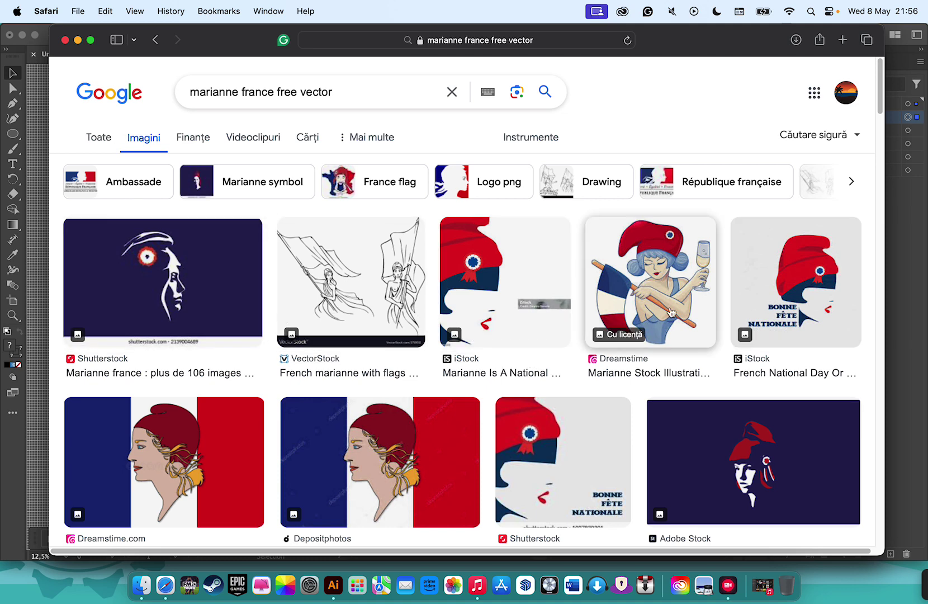
scroll(615, 346, "down", 10)
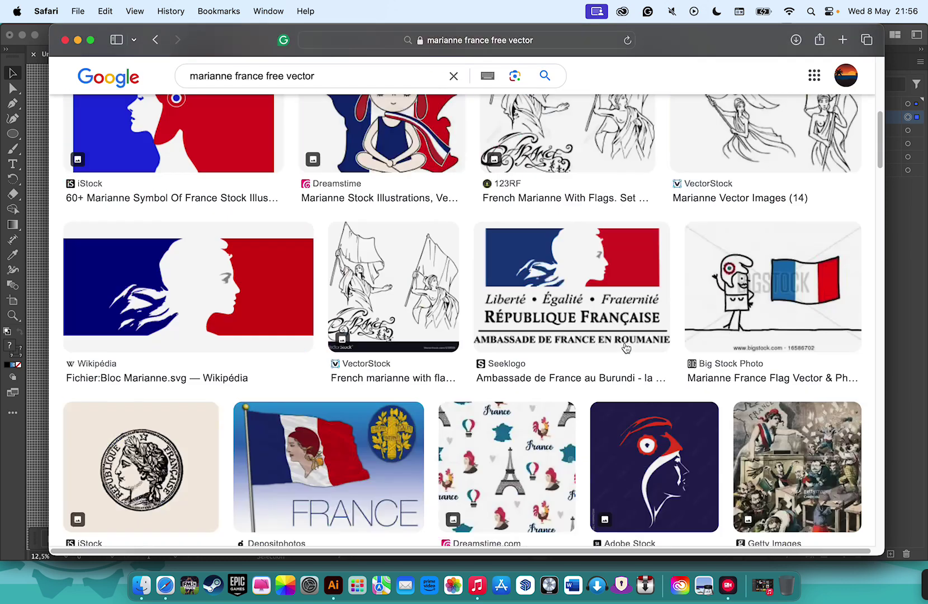
Save the Wikipedia Bloc Marianne image to Downloads
left_click(207, 278)
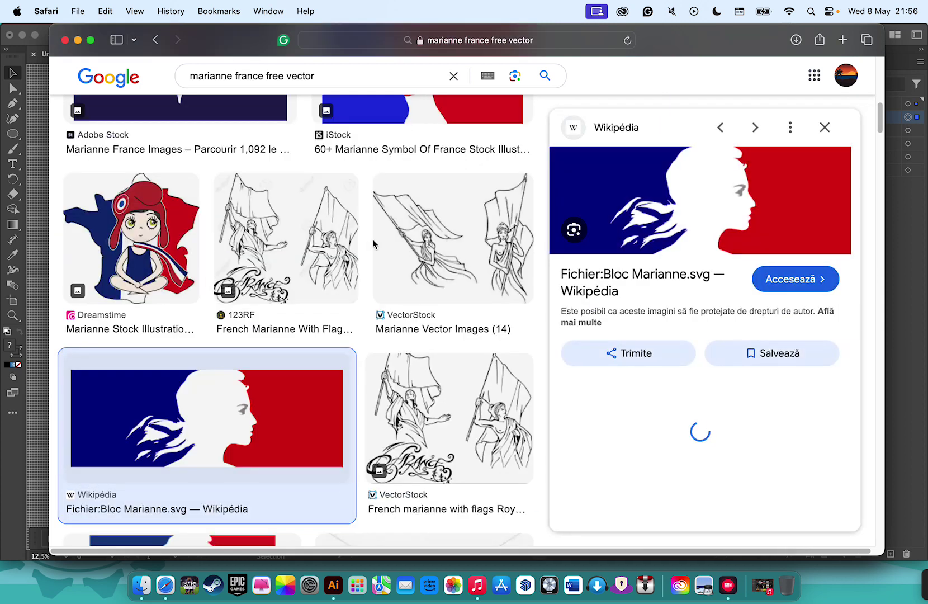
right_click(689, 188)
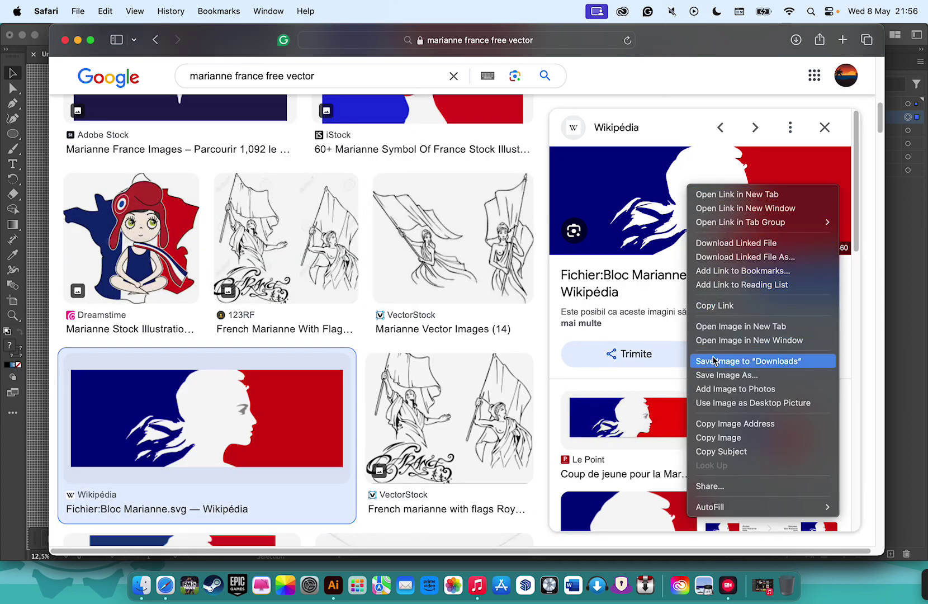
left_click(748, 361)
key("super+Tab")
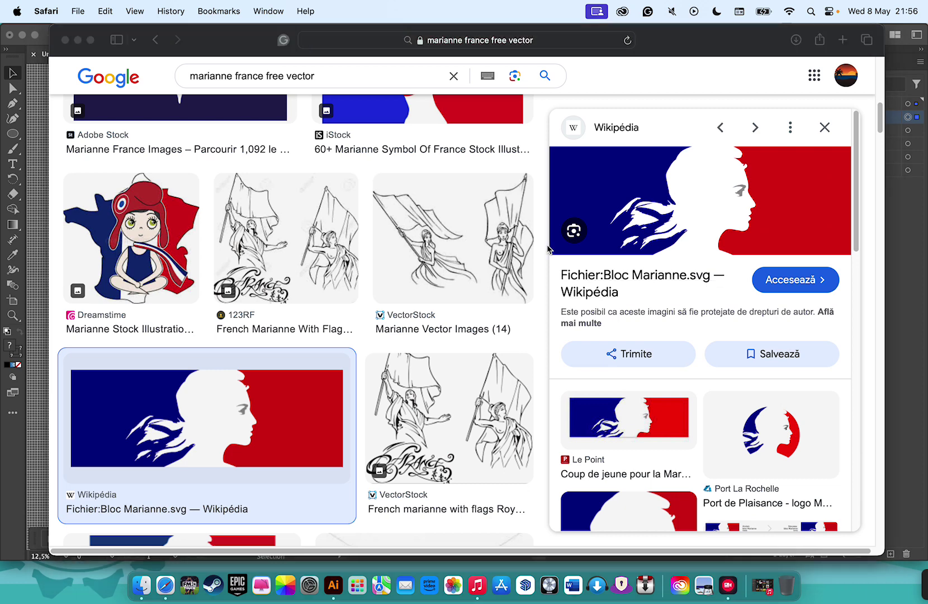
key("super+Tab")
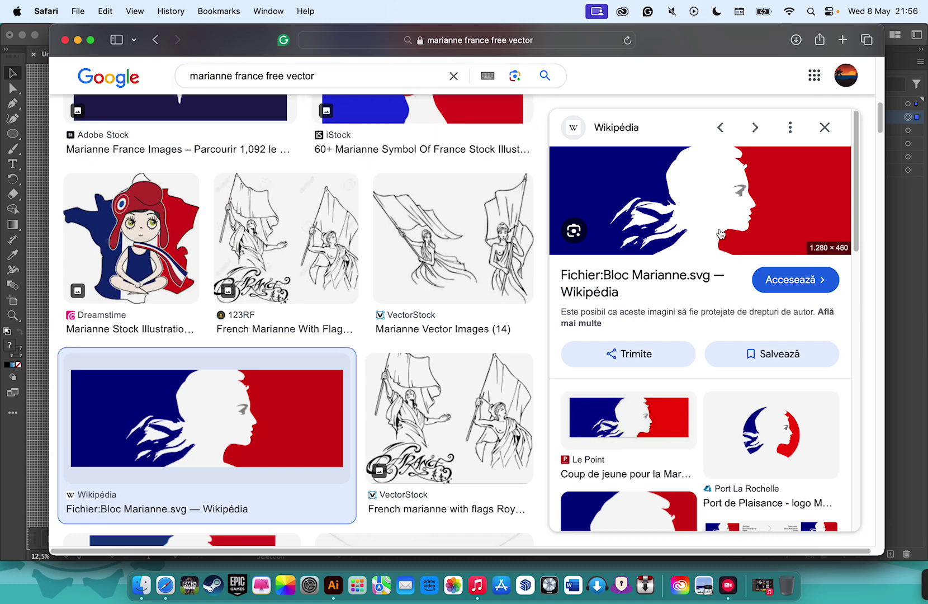
Save the Le Point Marianne image to Downloads and return to Illustrator
left_click(643, 420)
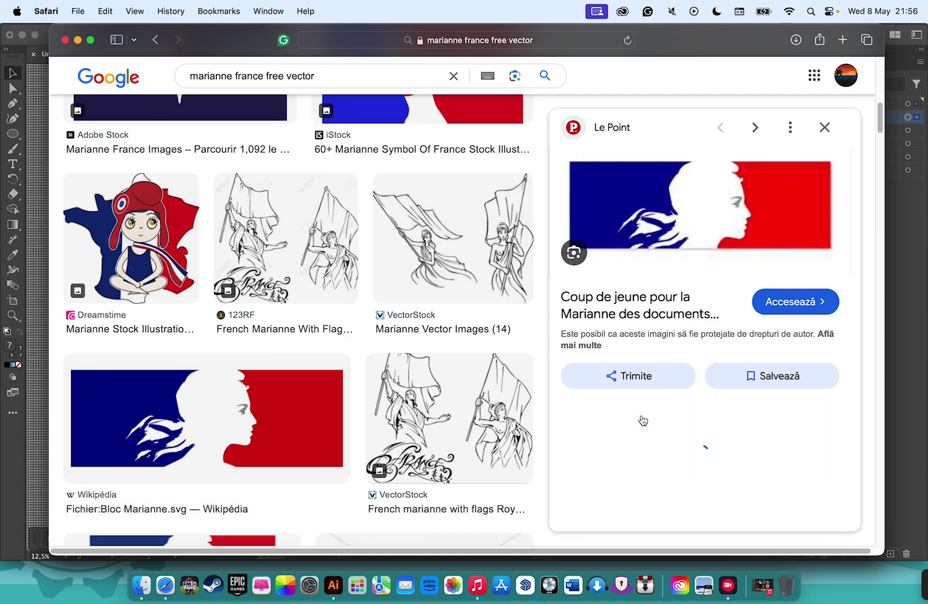
right_click(694, 193)
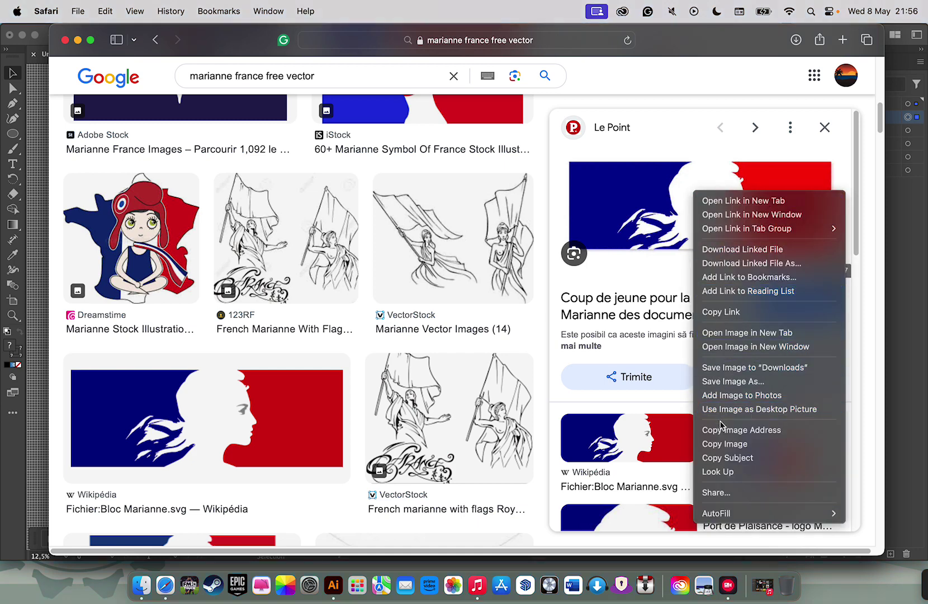
left_click(723, 367)
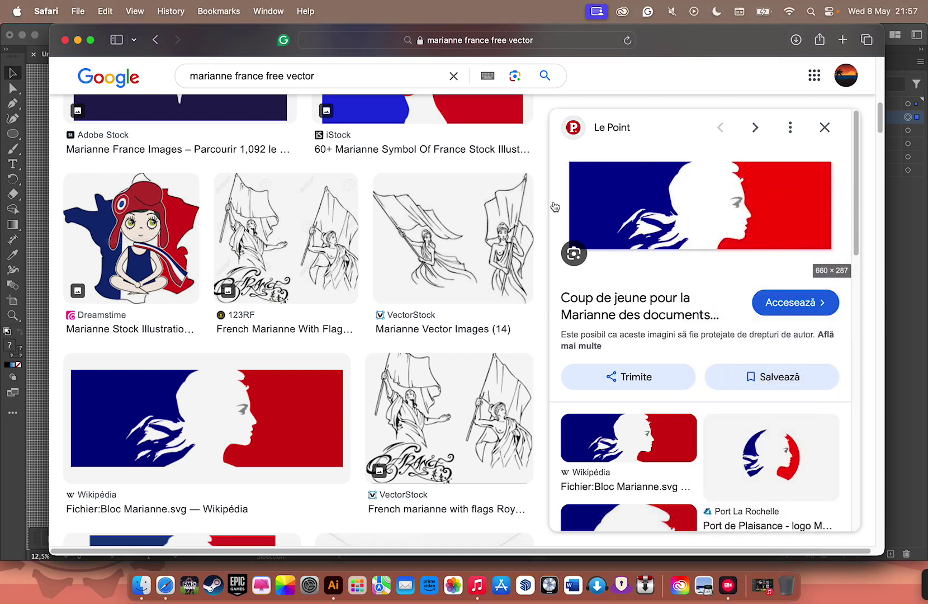
key("super+Tab")
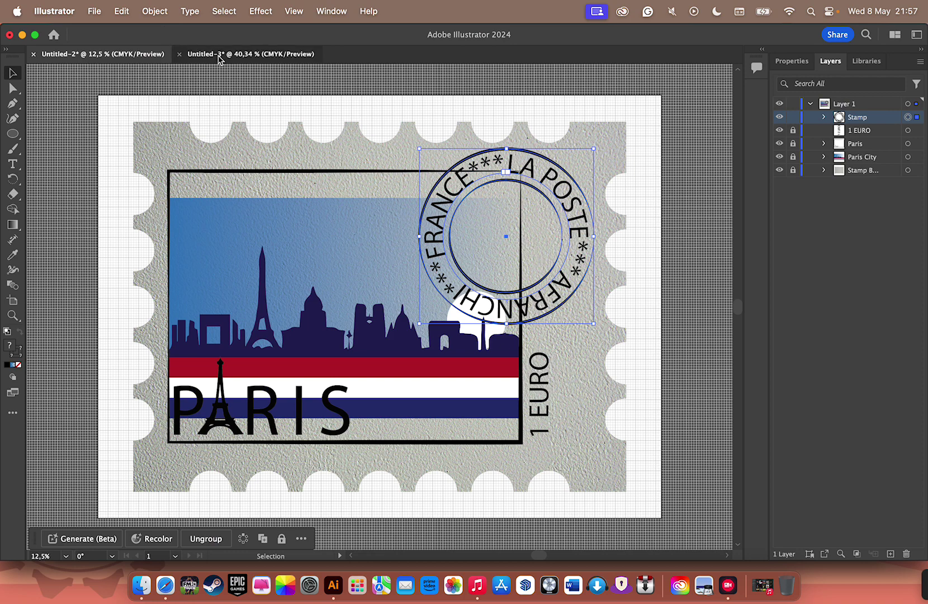
In Untitled-3, delete the skyline and place the Bloc Marianne PNG on the artboard
left_click(223, 54)
key("Delete")
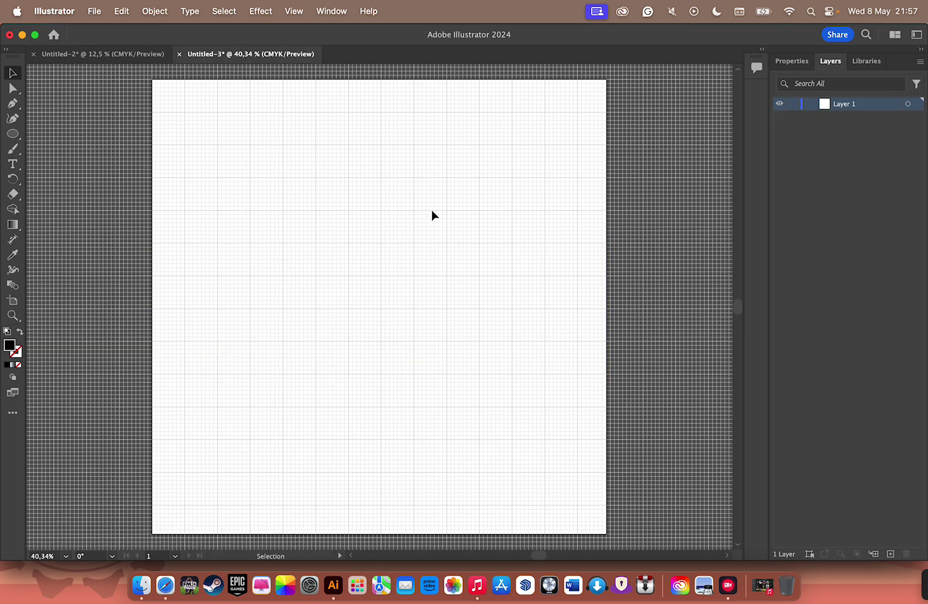
key("super+shift+p")
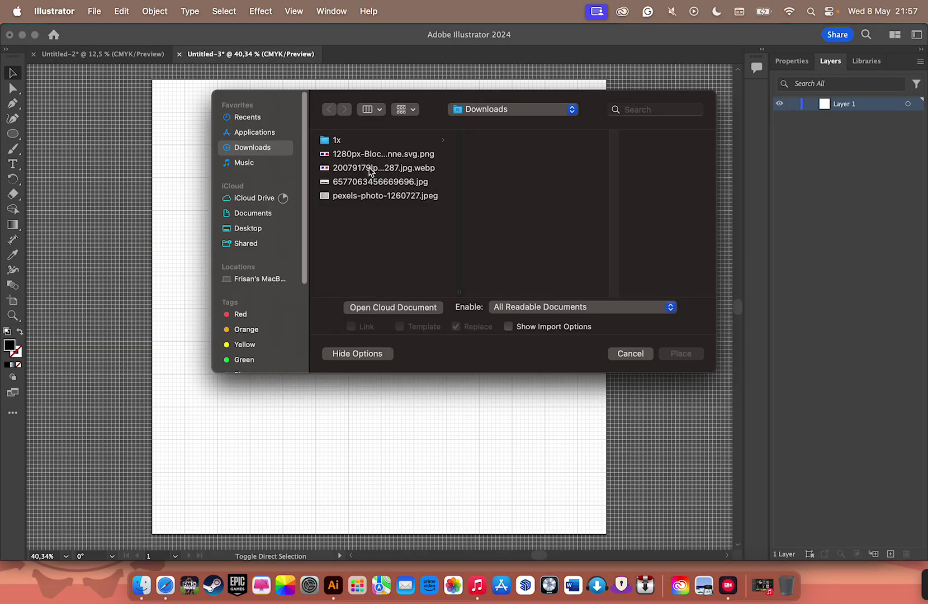
left_click(361, 170)
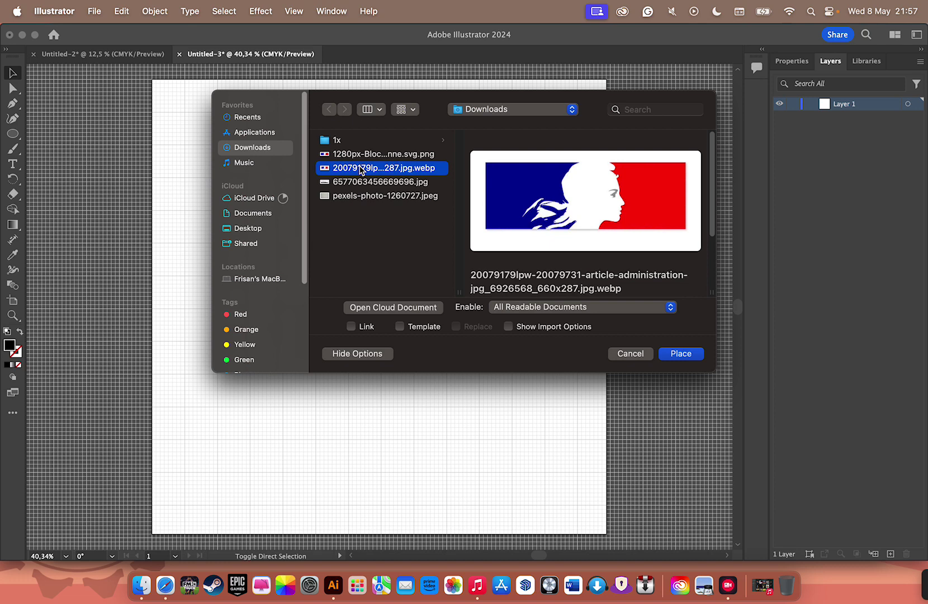
left_click(357, 158)
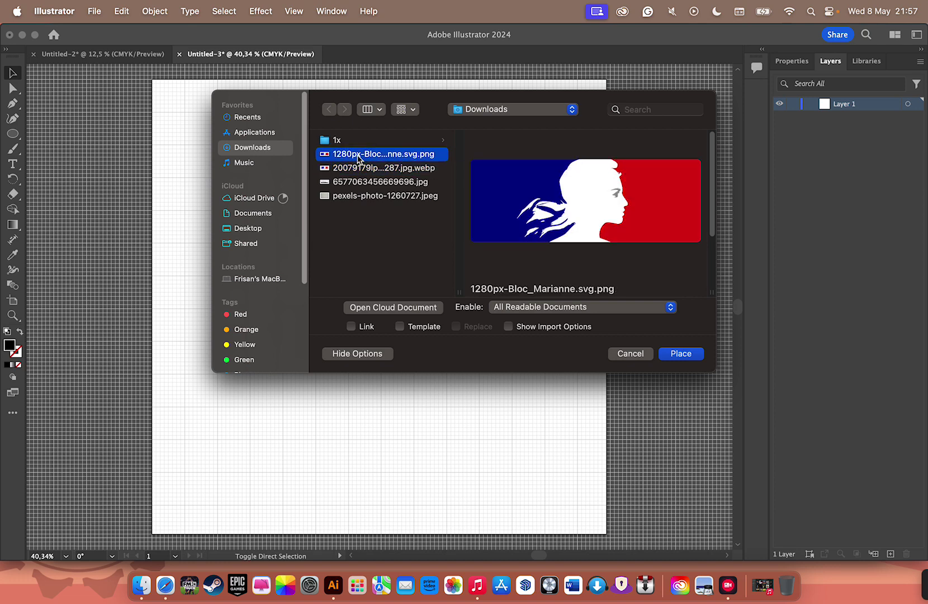
double_click(358, 158)
left_click(283, 247)
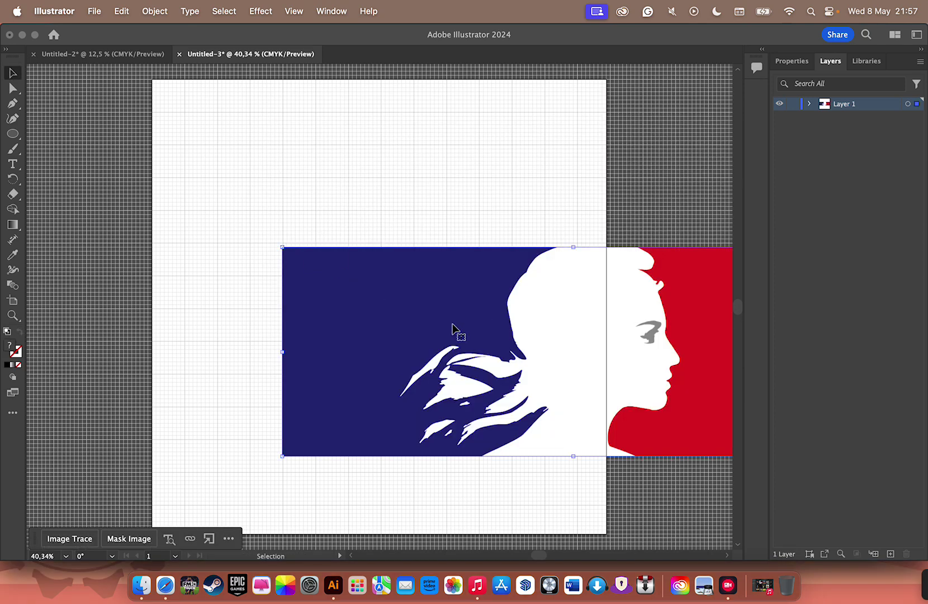
left_click_drag(453, 329, 291, 273)
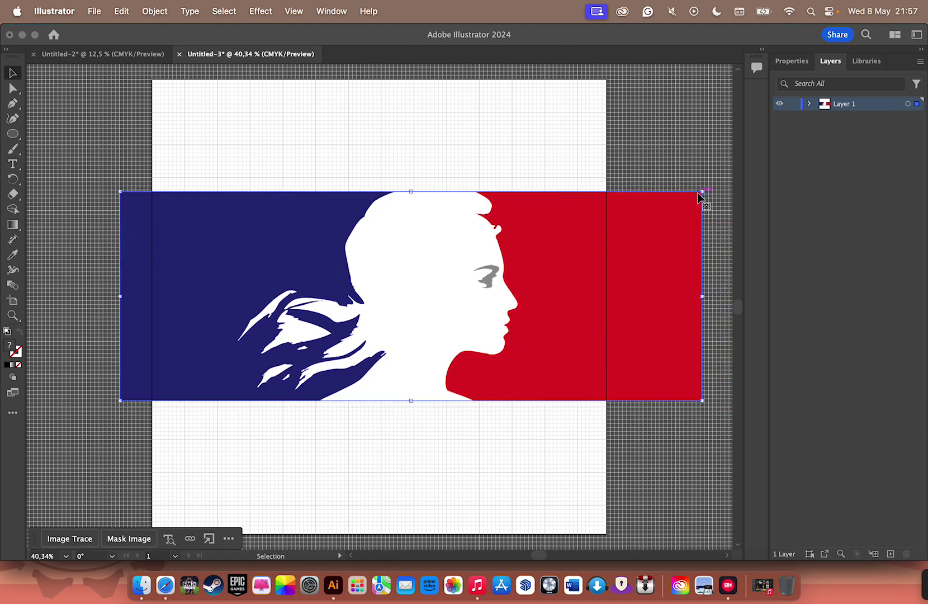
Scale the Marianne image to 1000 px wide
left_click(794, 62)
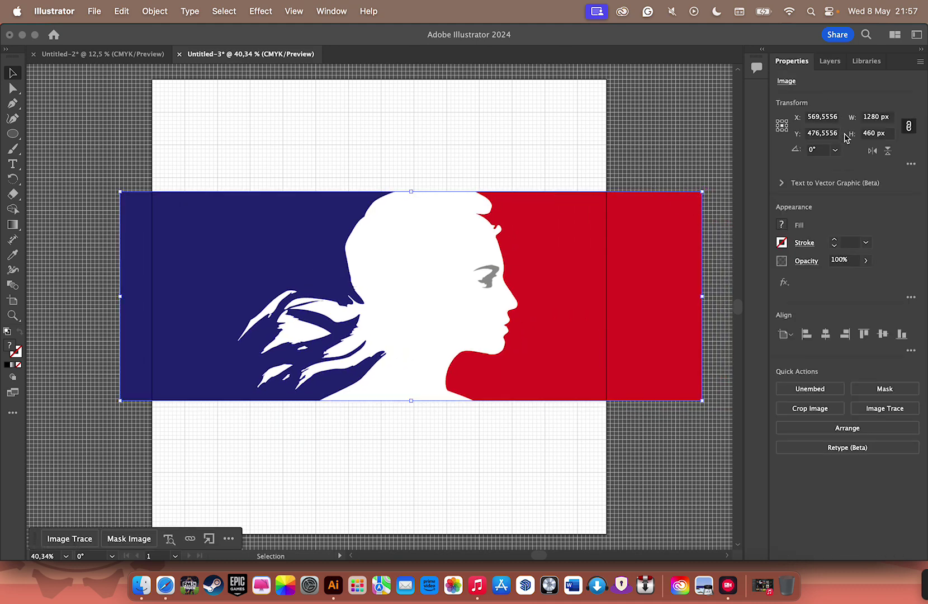
double_click(875, 117)
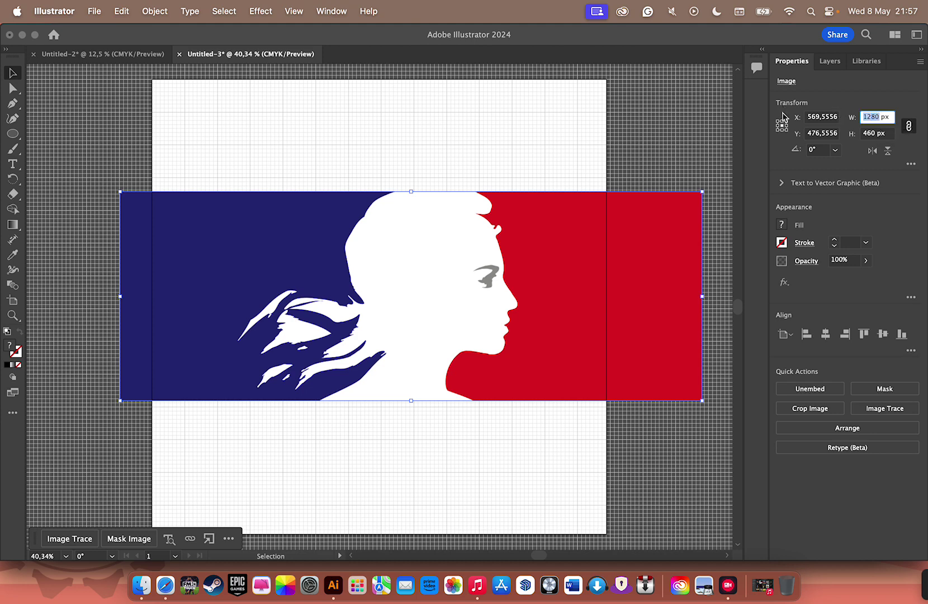
type("1")
key("Return")
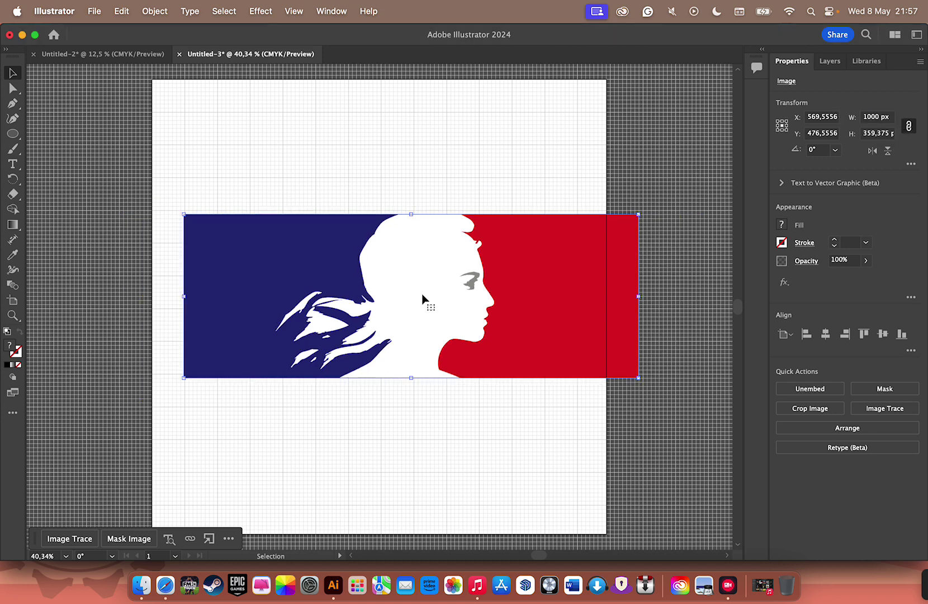
Position the image at X 500 px, Y 500 px and deselect it
double_click(819, 121)
key("BackSpace")
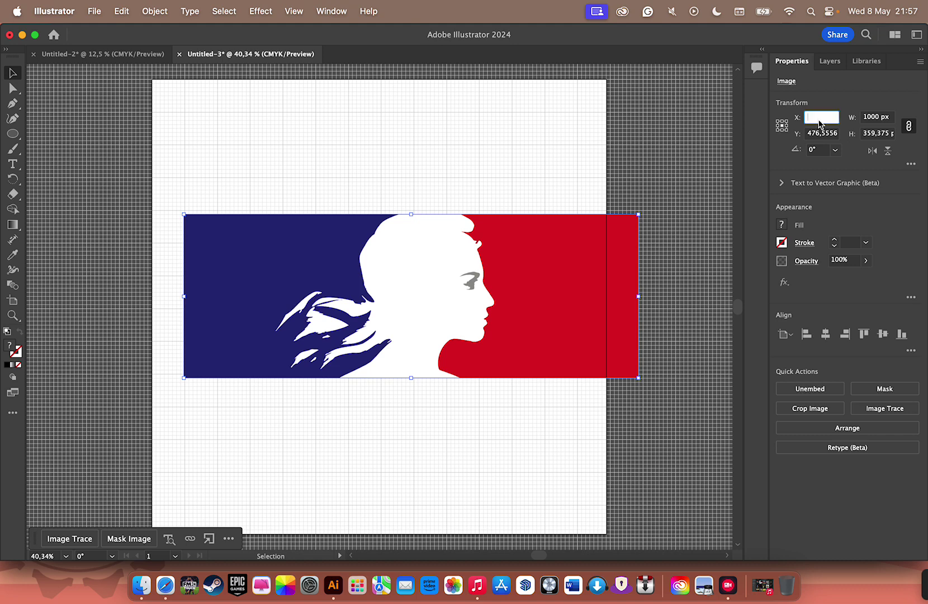
type("500")
key("Tab")
type("500")
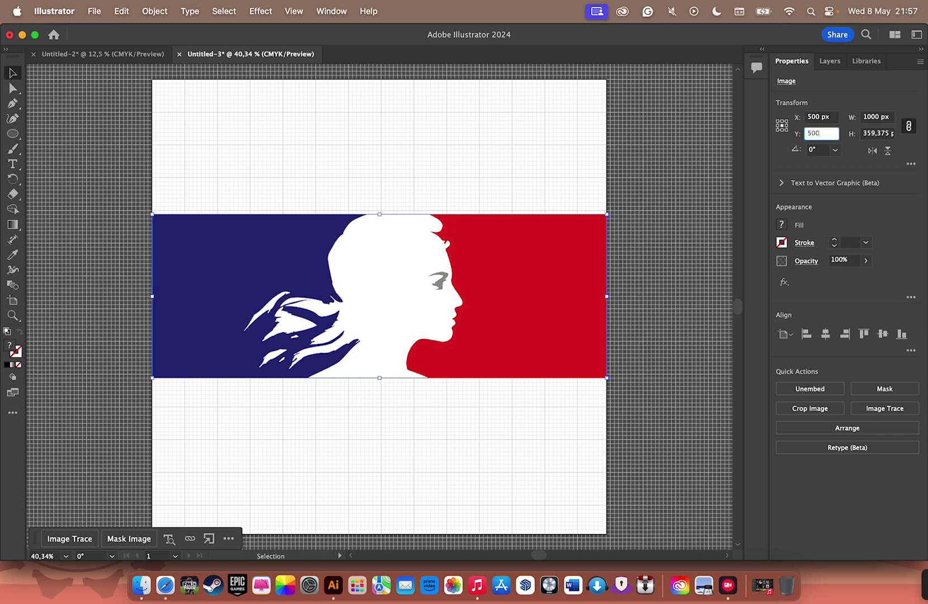
key("Return")
left_click(643, 196)
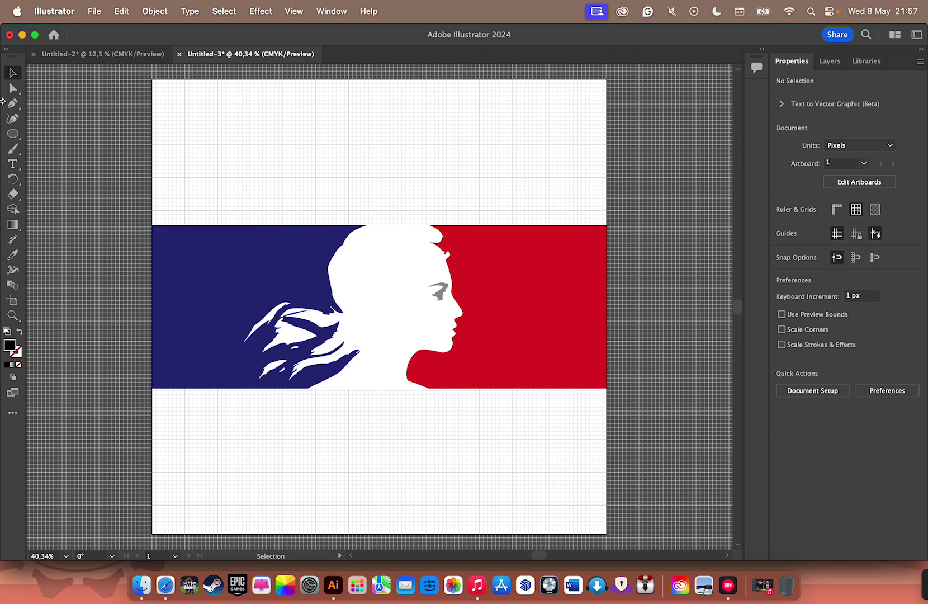
Draw a 1000 × 1000 px circle and drag it onto the artboard
left_click(12, 133)
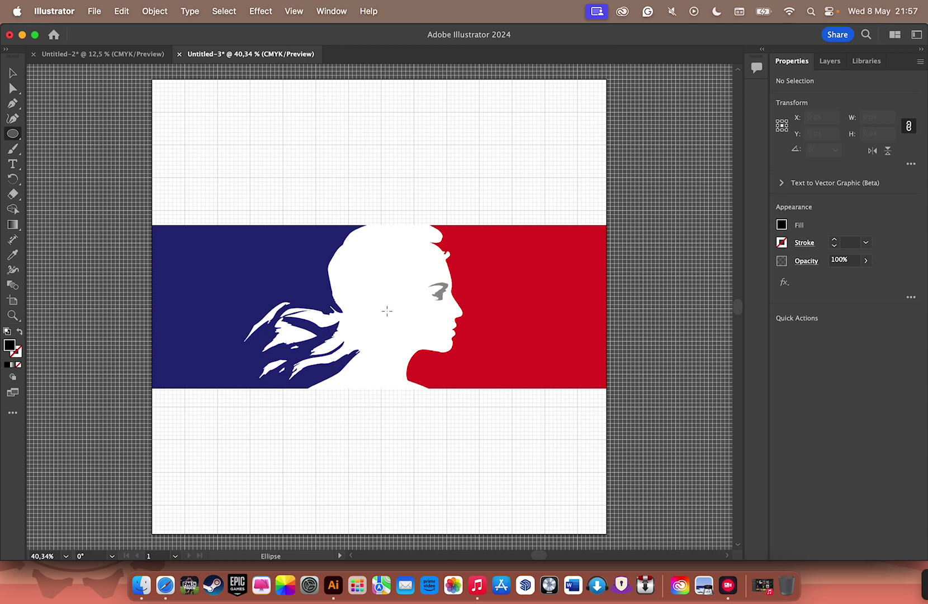
left_click(386, 311)
left_click(496, 325)
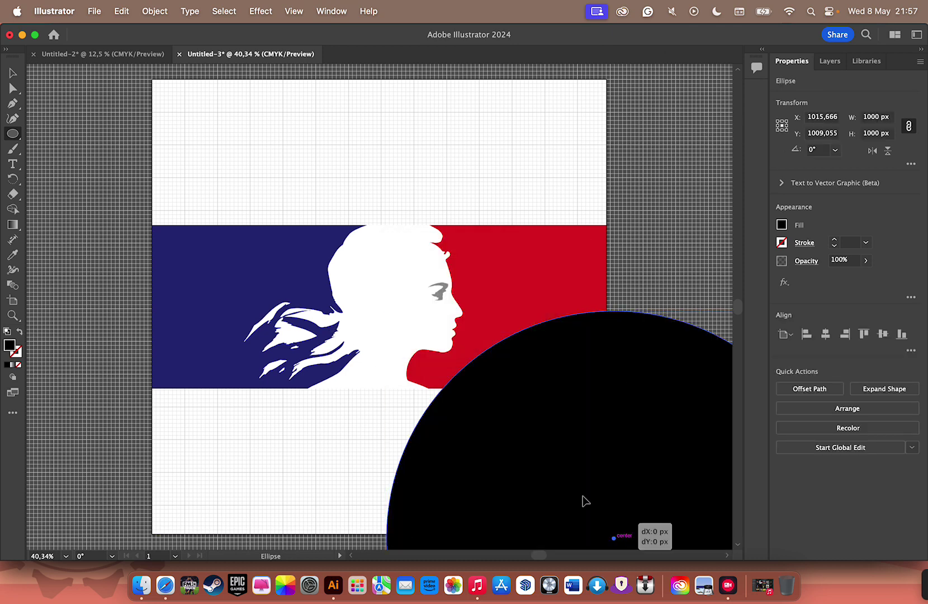
left_click_drag(613, 536, 379, 310)
Centre the circle at X 500 px, Y 500 px
left_click(826, 116)
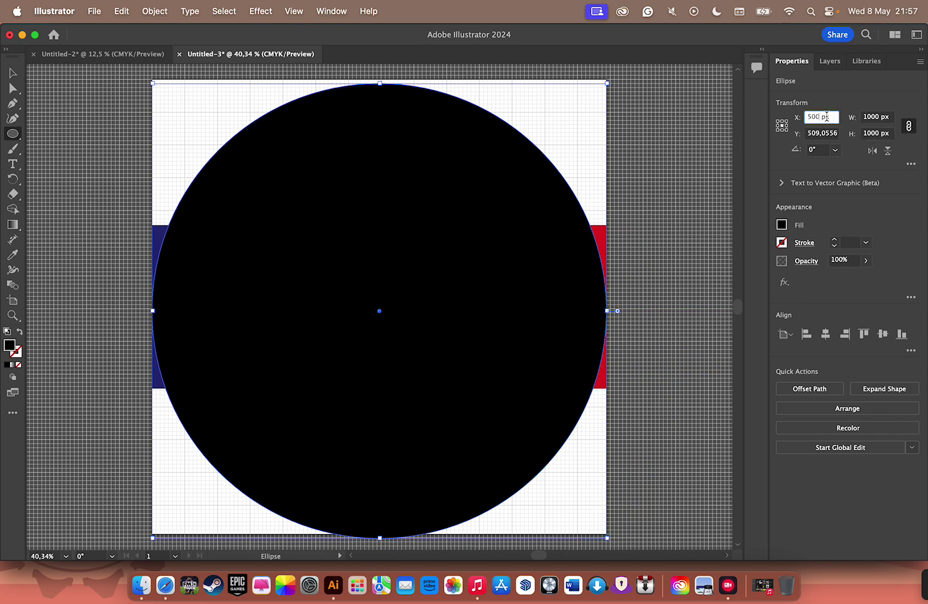
double_click(827, 116)
key("BackSpace")
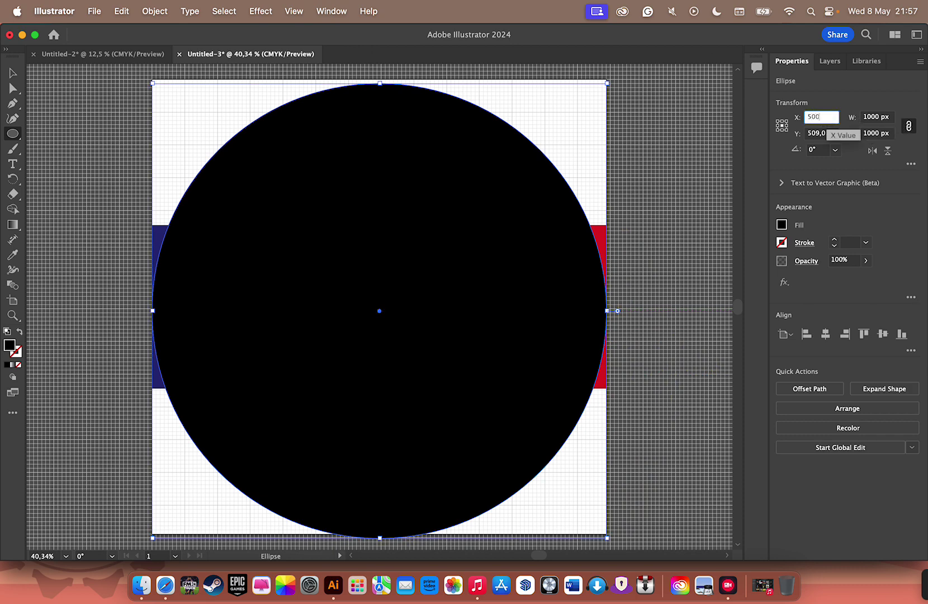
key("Tab")
type("05")
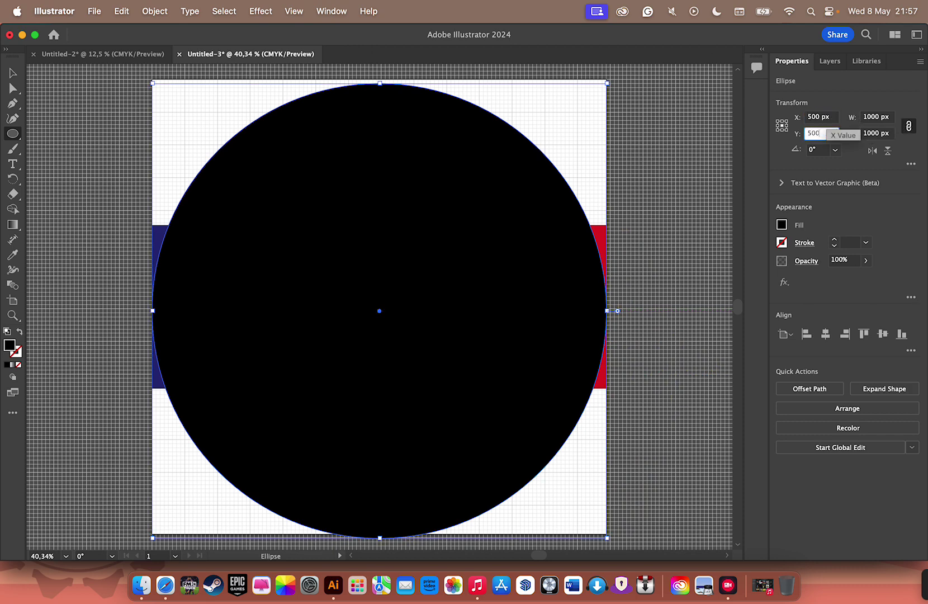
key("Return")
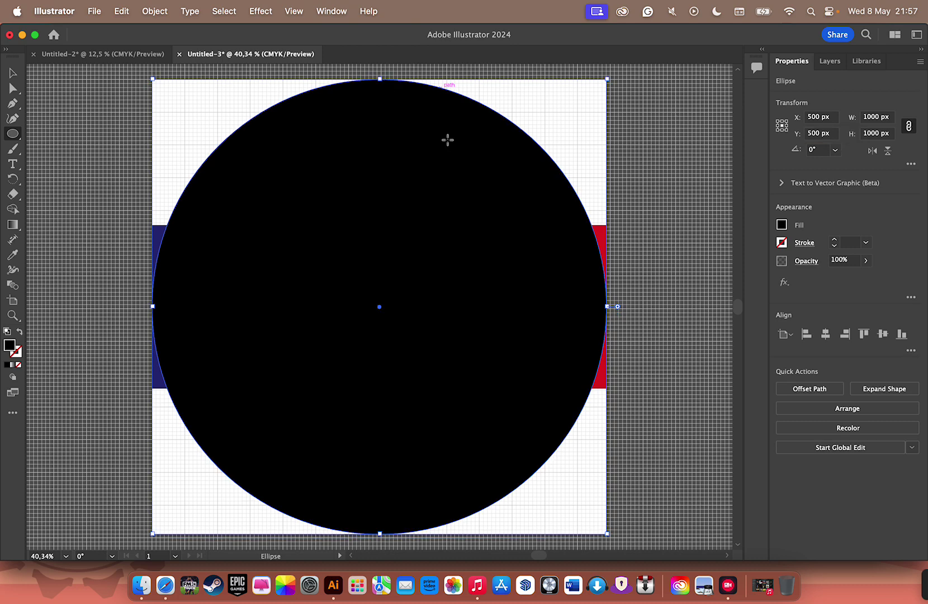
Remove the circle's fill and give it a 30 pt outline
left_click(782, 225)
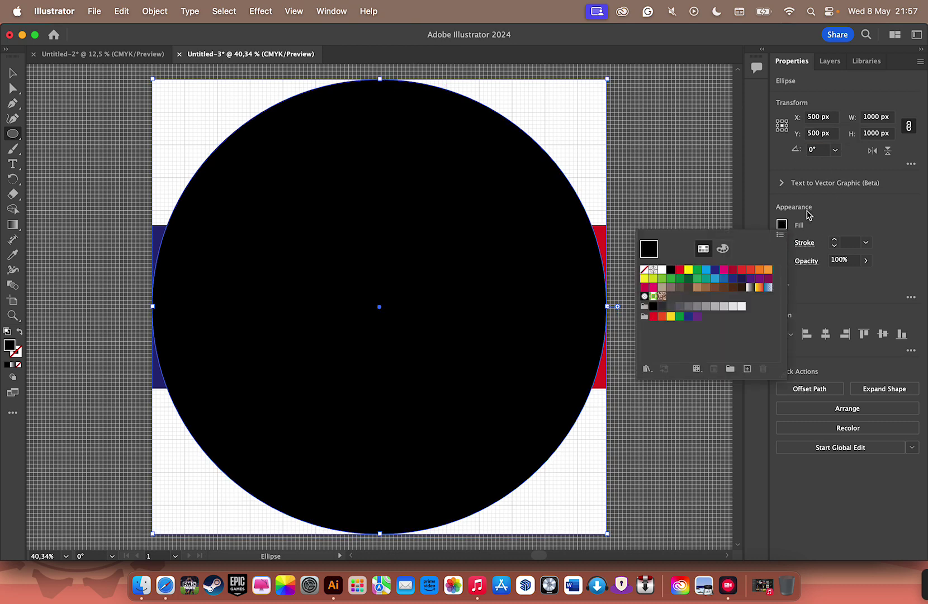
left_click(644, 270)
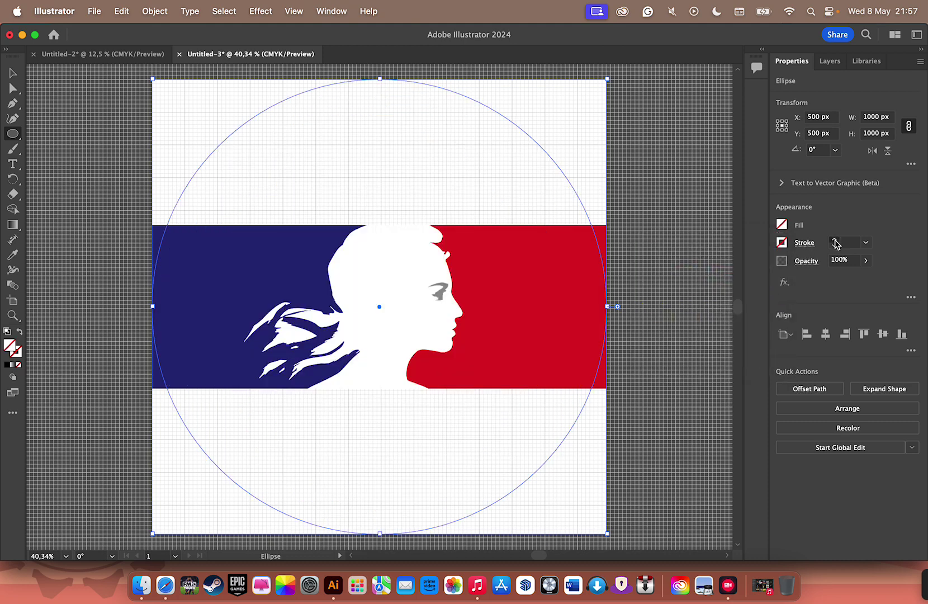
left_click(836, 241)
left_click(836, 241)
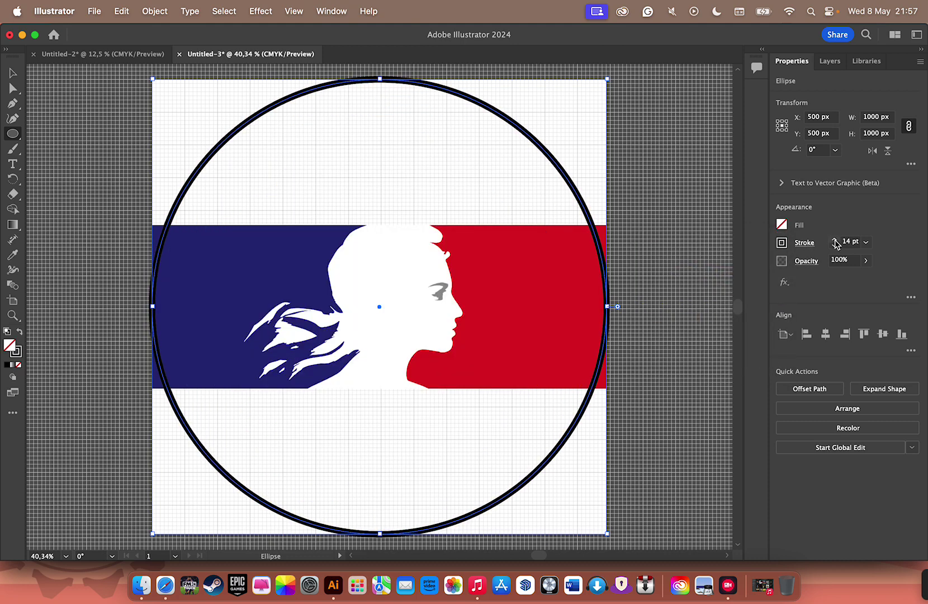
left_click(835, 242)
left_click(836, 241)
left_click(835, 241)
left_click(836, 241)
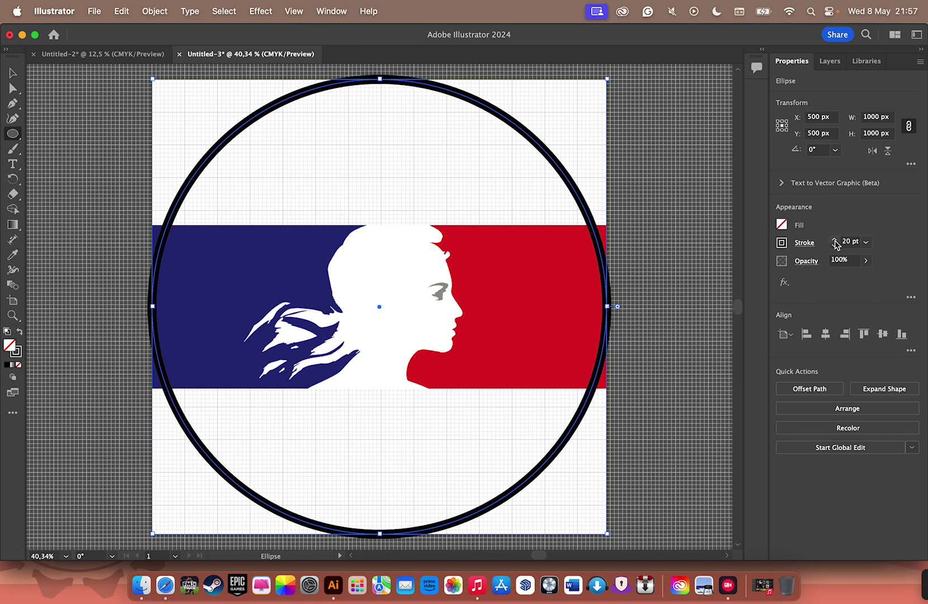
left_click(835, 242)
left_click(835, 241)
left_click(836, 242)
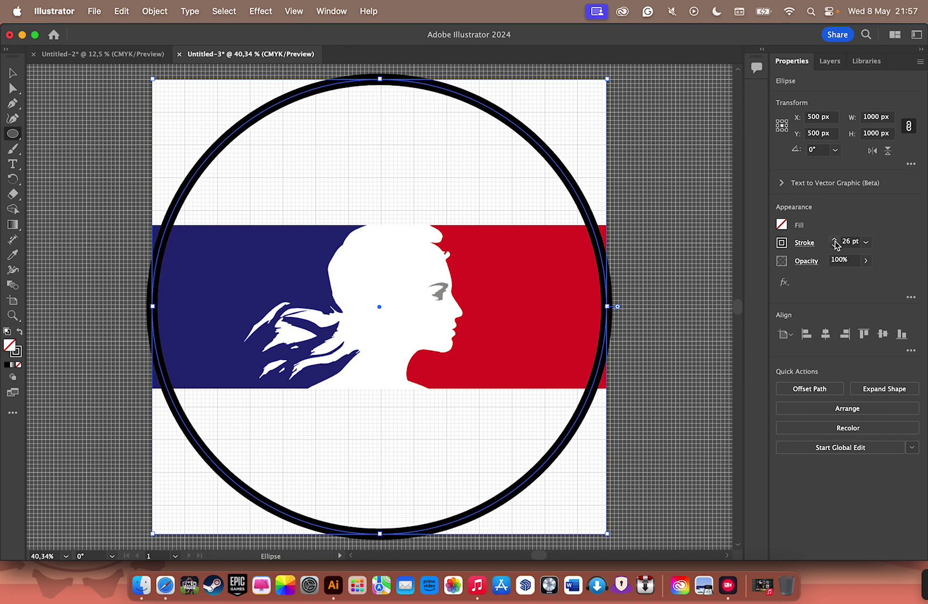
left_click(836, 241)
left_click(835, 242)
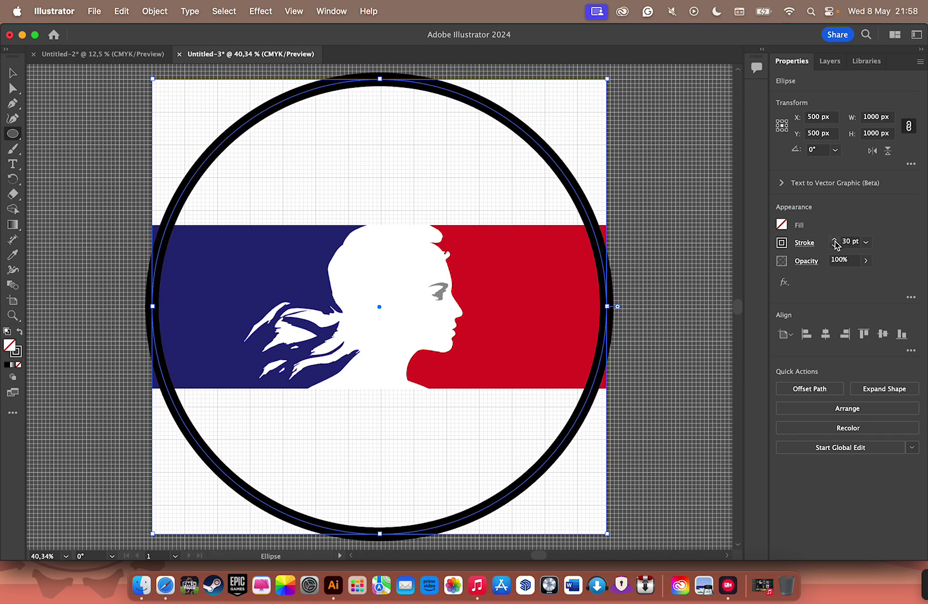
Resize the circle to 900 px and make its outline white
left_click(873, 118)
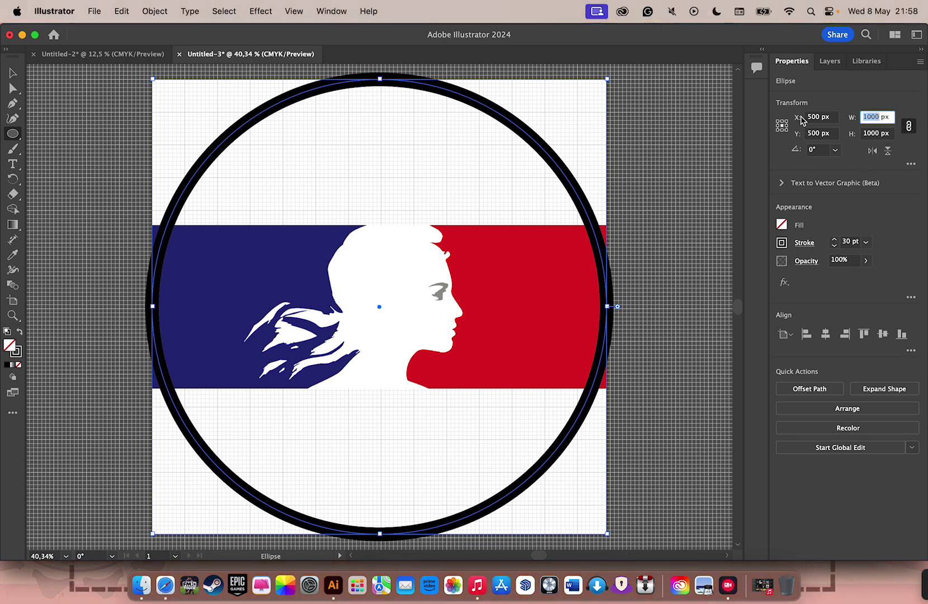
type("9")
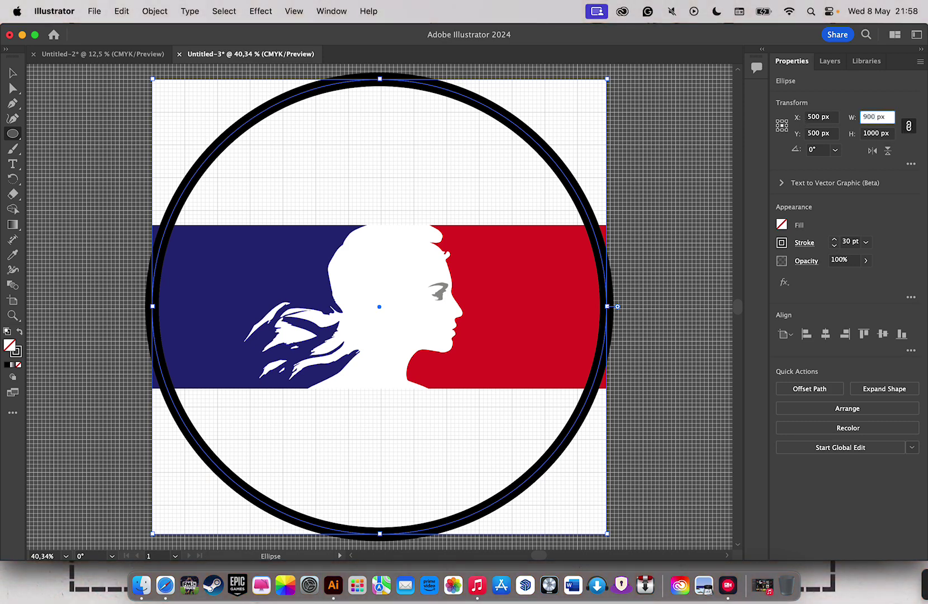
key("Tab")
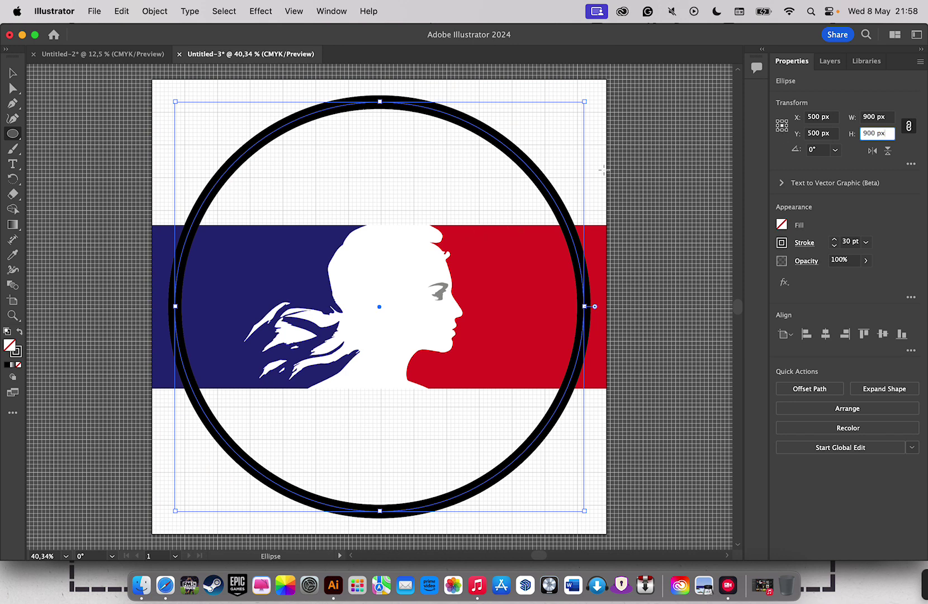
left_click(782, 243)
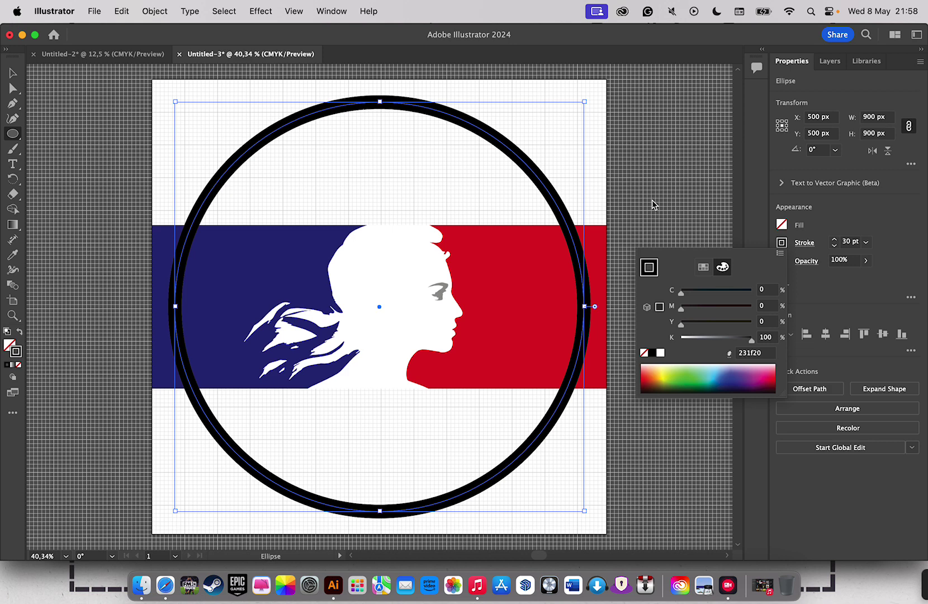
left_click(661, 352)
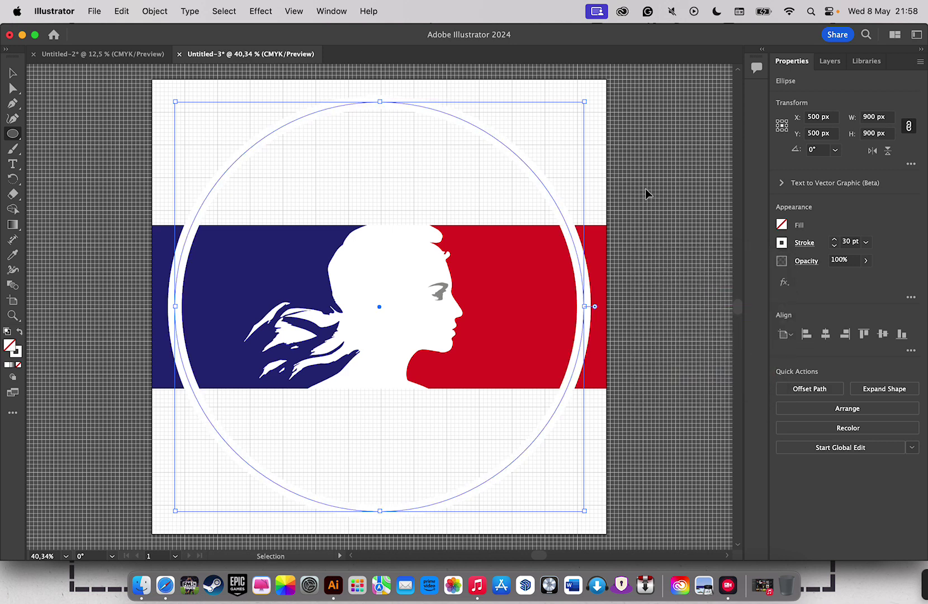
key("super+a")
Export the artwork as a 'Marianne' PNG asset at 1x, 2x and 3x to Downloads
right_click(323, 178)
mouse_move(369, 448)
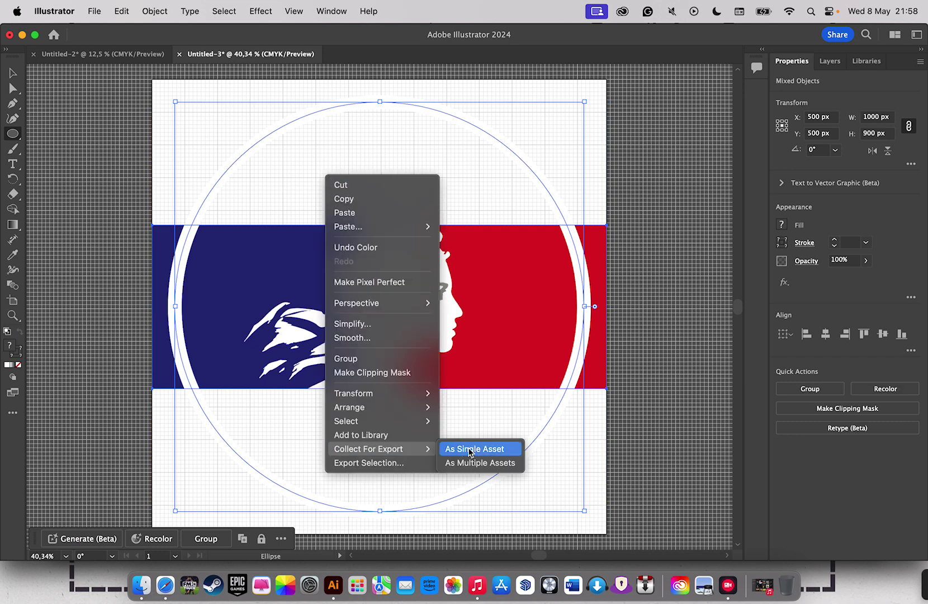
left_click(468, 452)
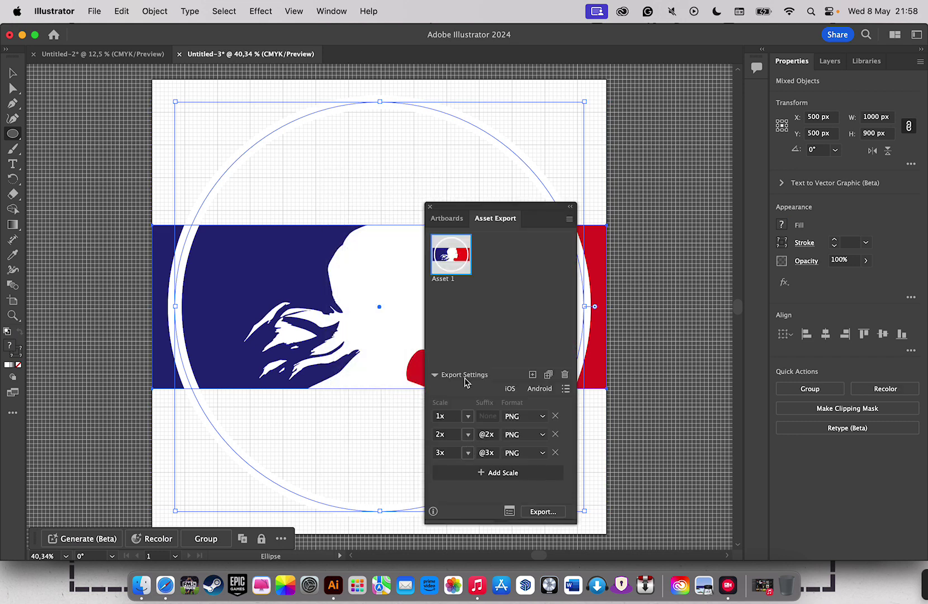
double_click(447, 279)
key("BackSpace")
key("Return")
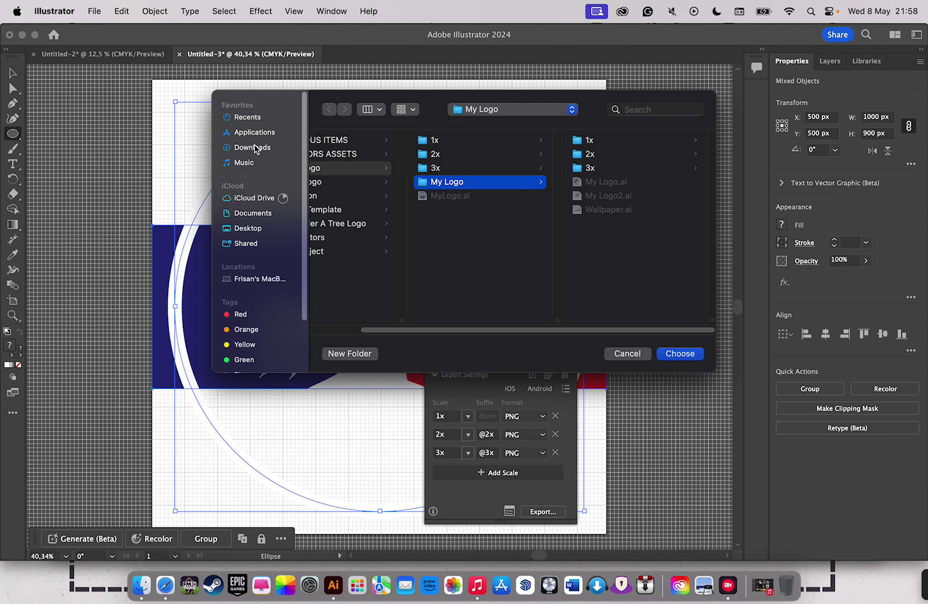
left_click(255, 148)
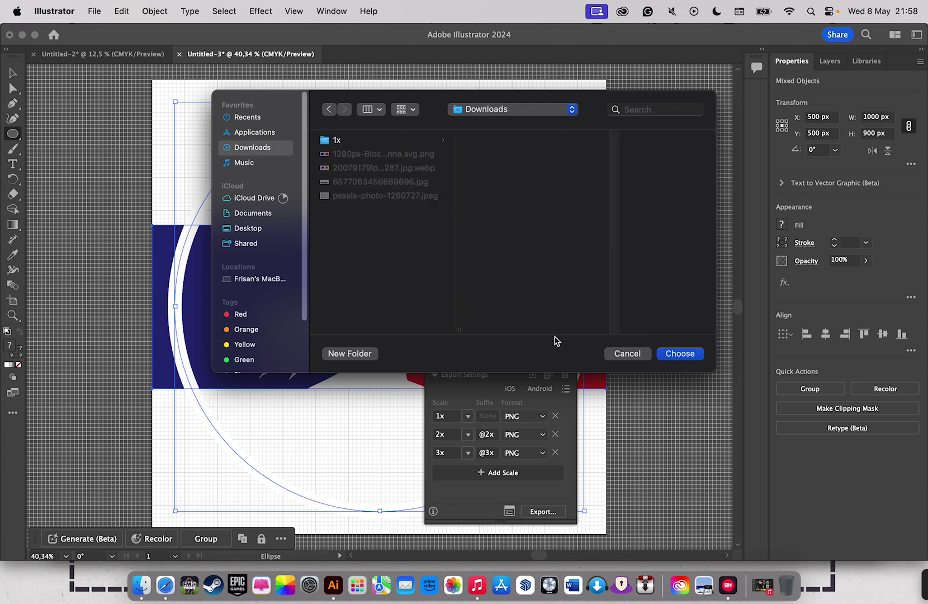
left_click(671, 354)
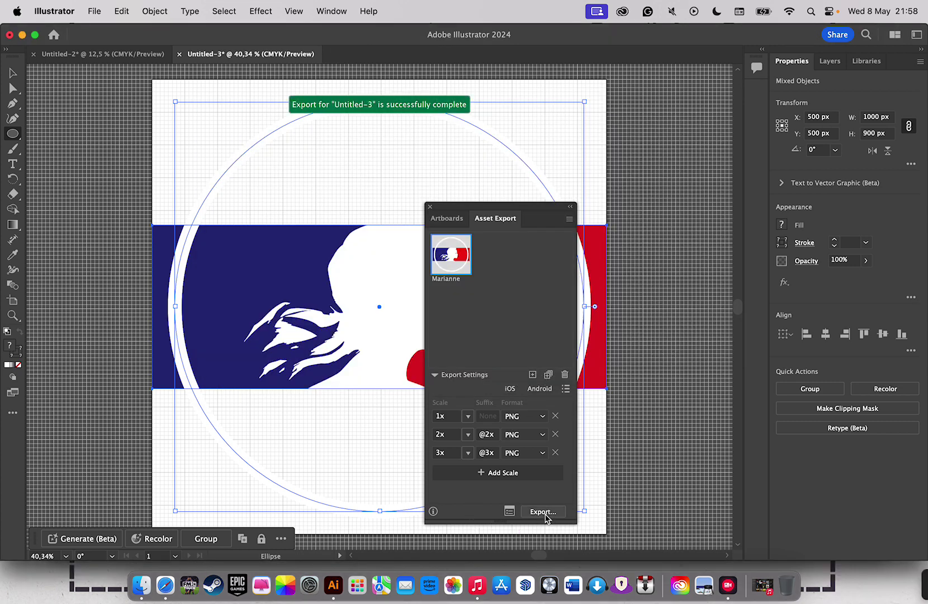
left_click(430, 207)
Delete all artwork from the Untitled-3 artboard
left_click(621, 168)
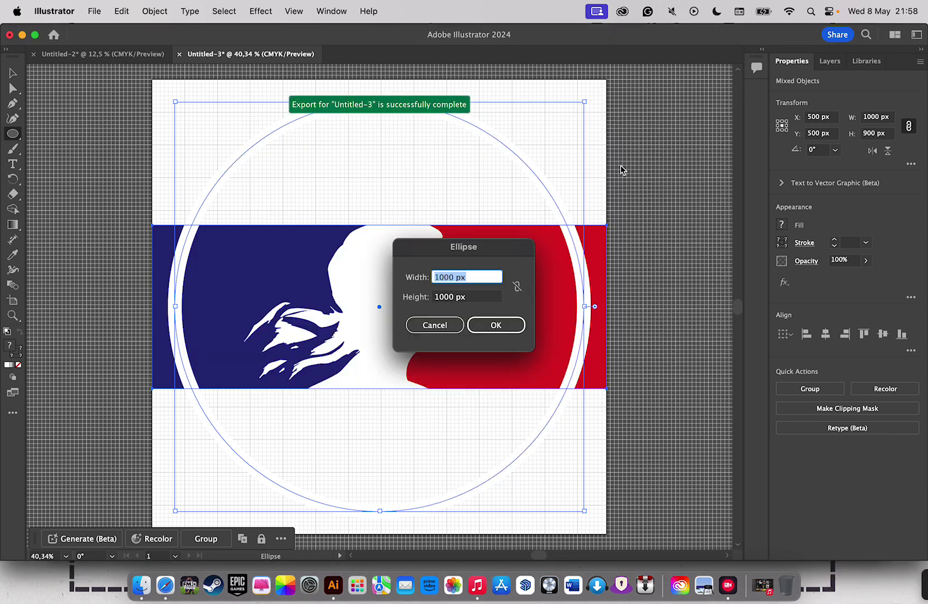
key("Escape")
key("plus")
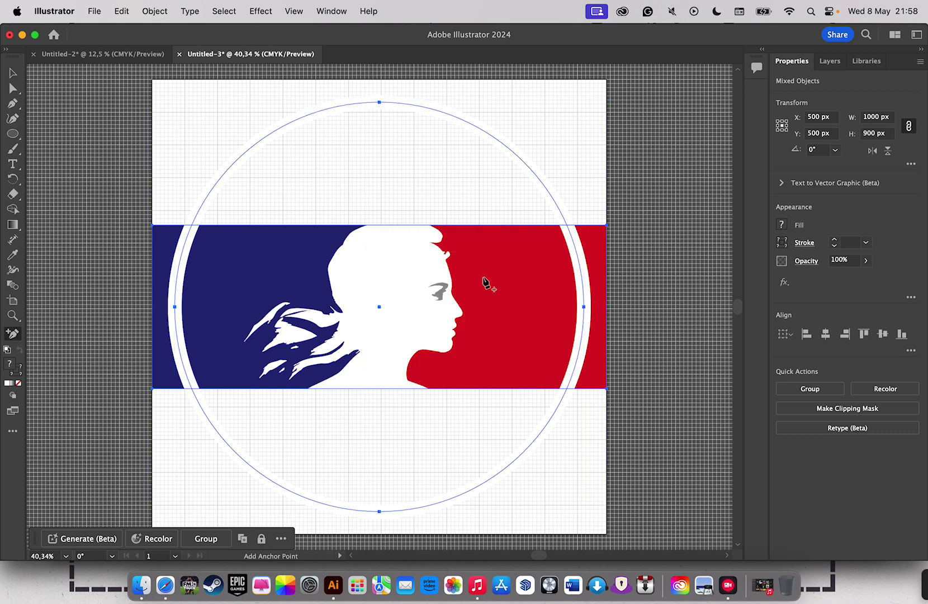
key("Delete")
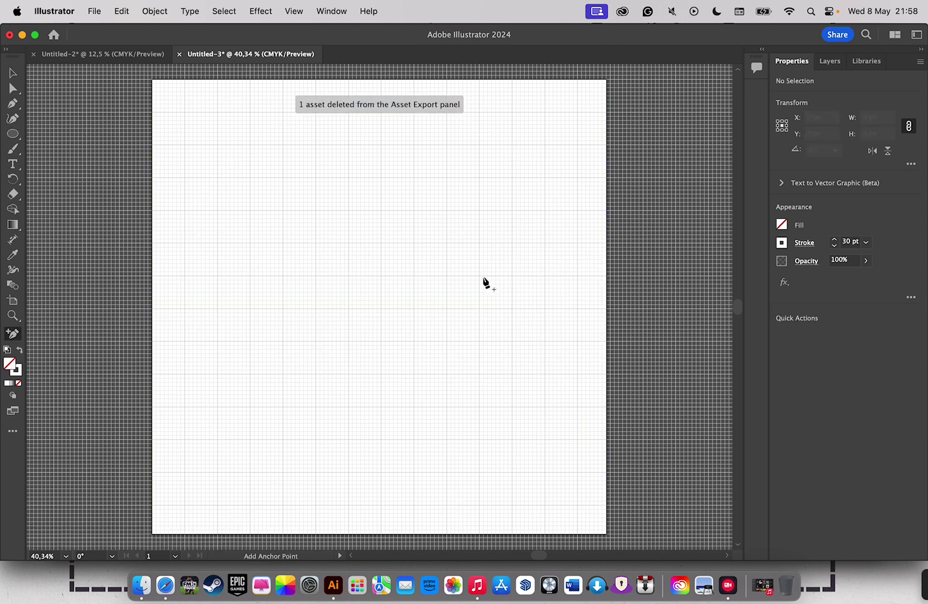
Place Marianne.png from Downloads > 1x onto the empty artboard
key("super+shift+p")
left_click(369, 196)
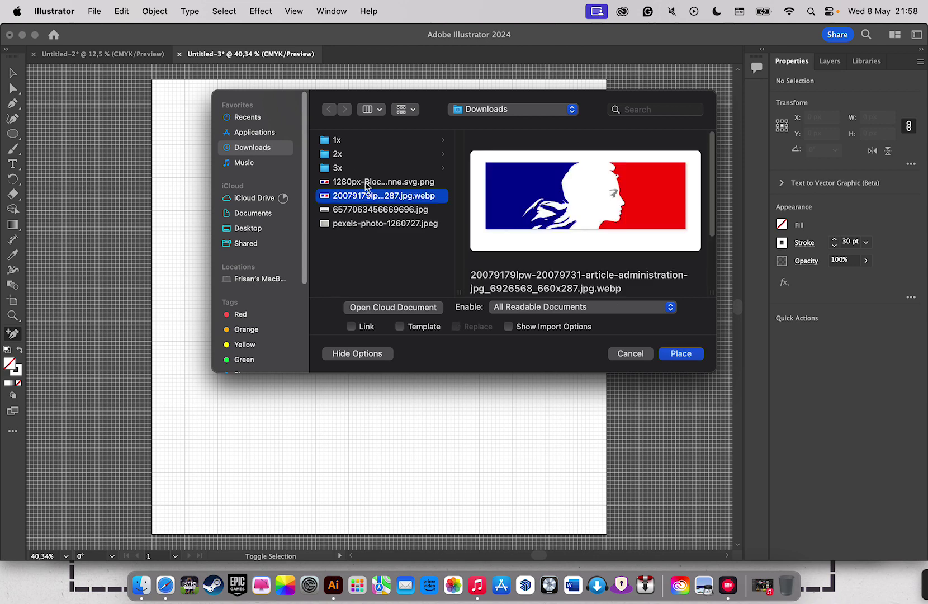
left_click(337, 140)
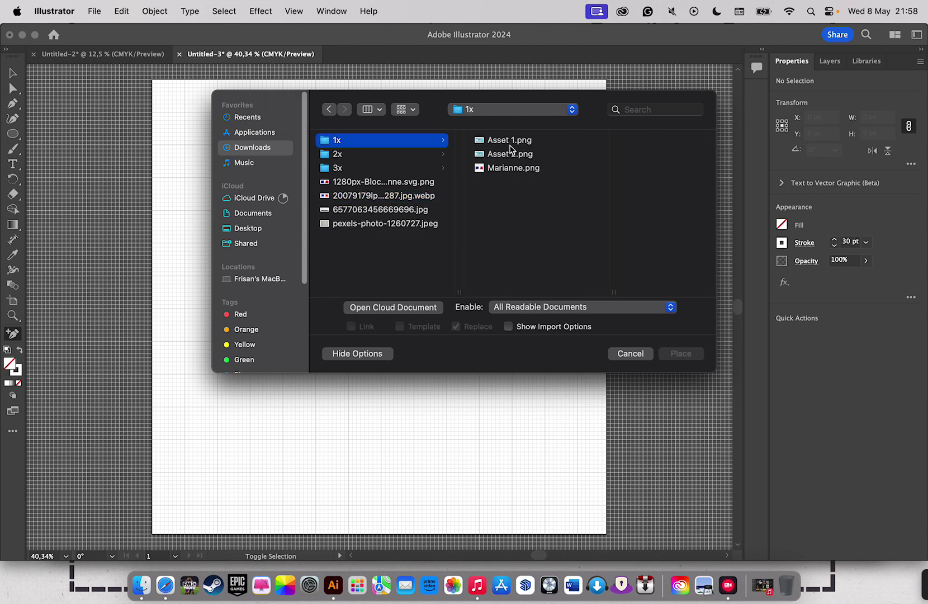
left_click(504, 168)
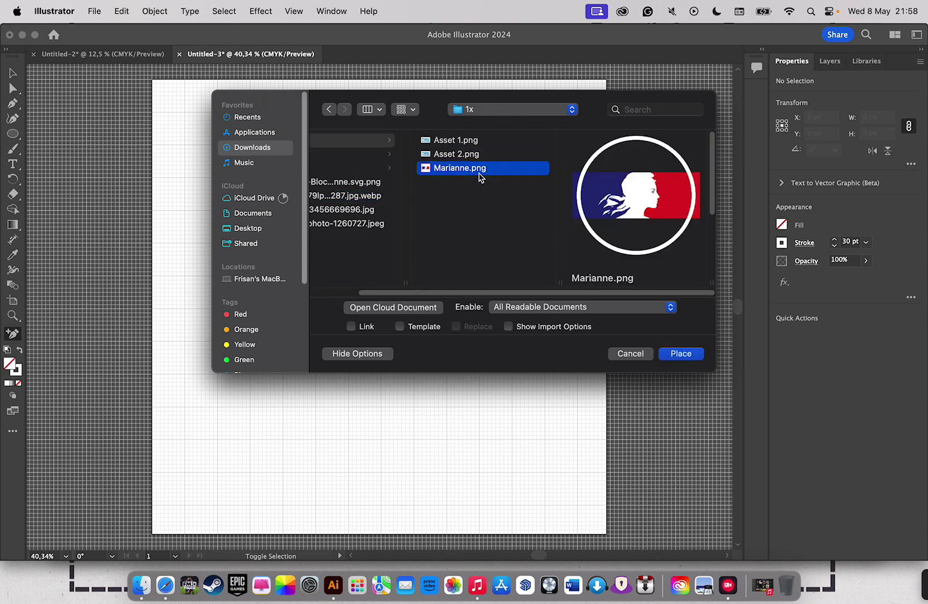
double_click(480, 177)
left_click(319, 267)
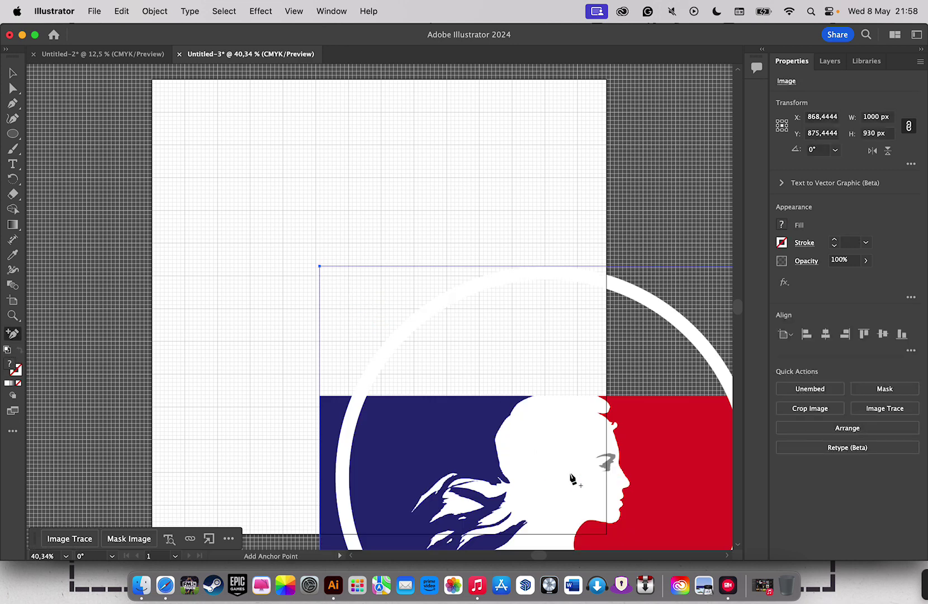
Centre the placed Marianne image at X 500 px, Y 500 px
left_click(821, 116)
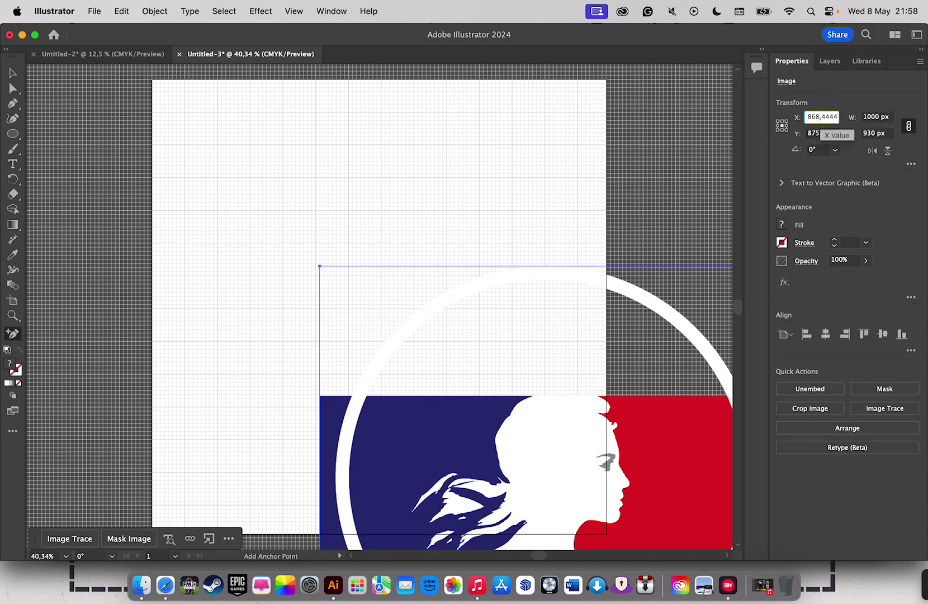
type("86850,44")
key("Tab")
type("500")
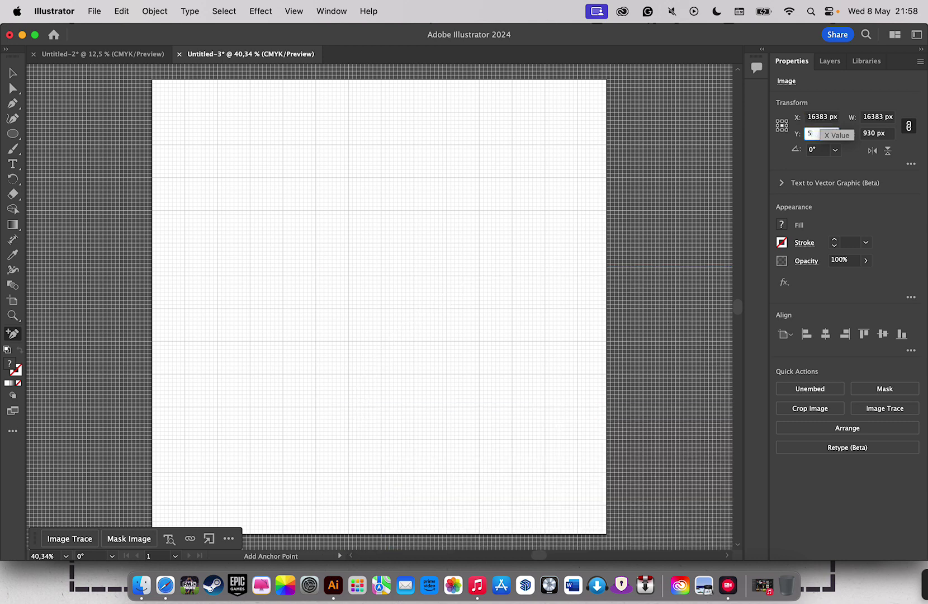
key("Return")
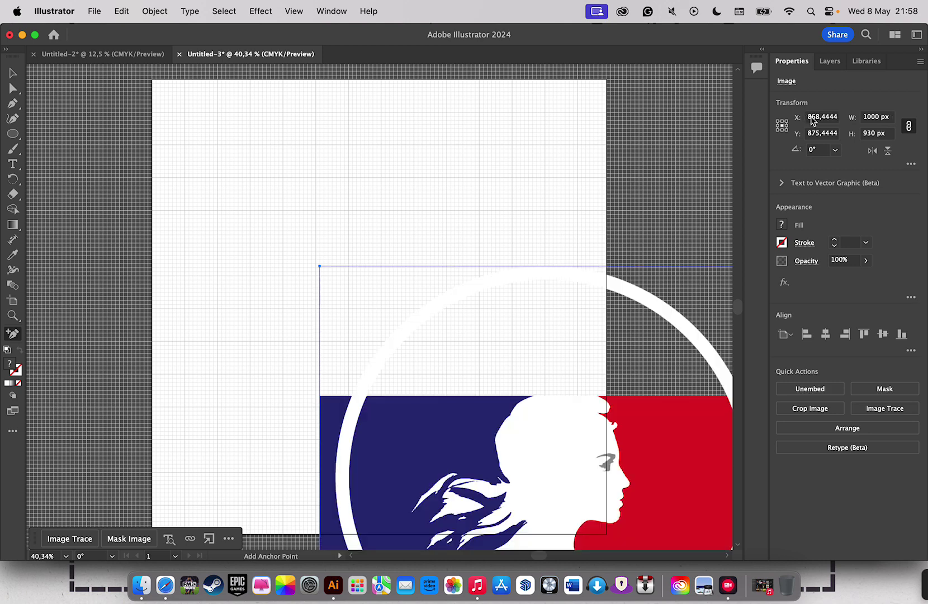
left_click(812, 118)
key("BackSpace")
type("5")
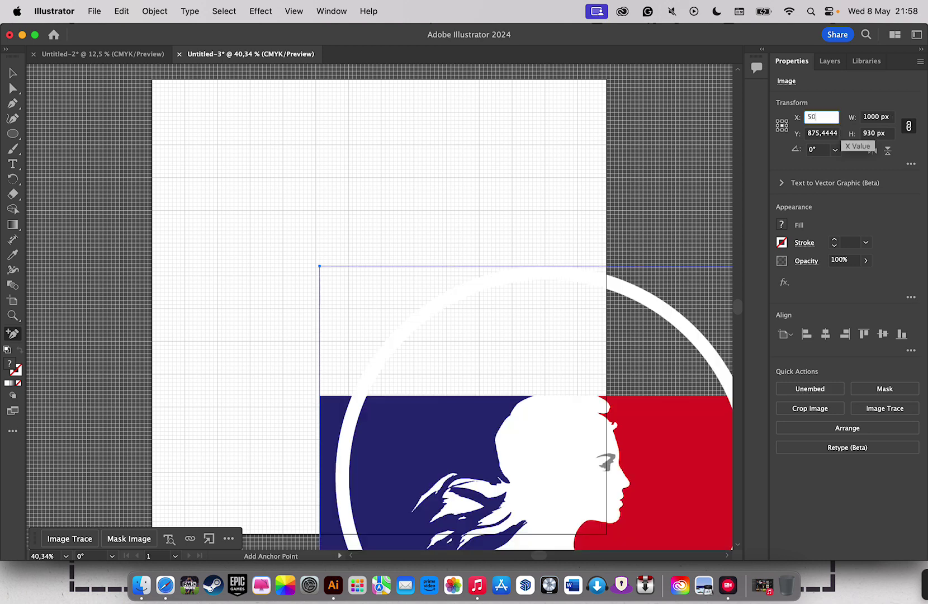
type("00")
key("Tab")
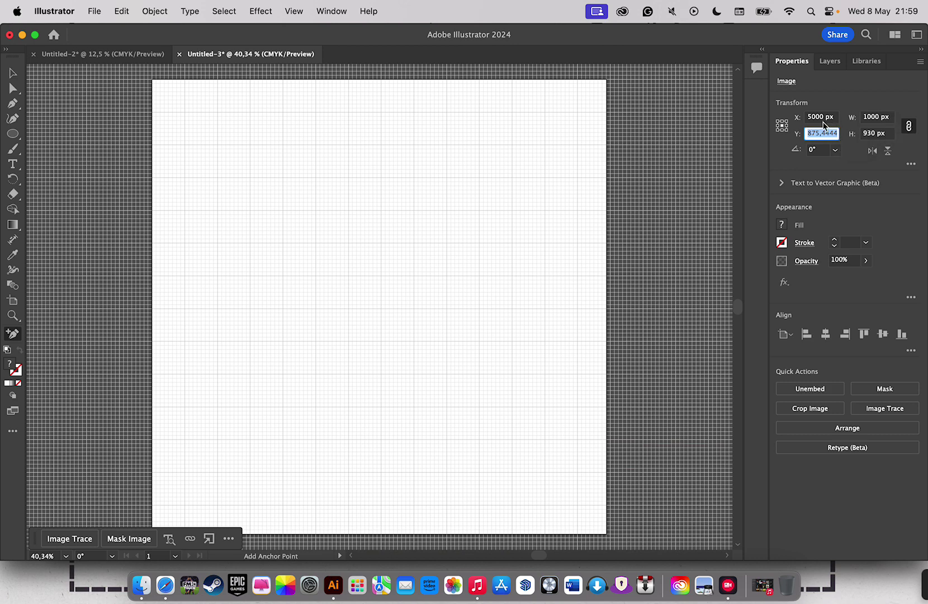
left_click(817, 117)
key("BackSpace")
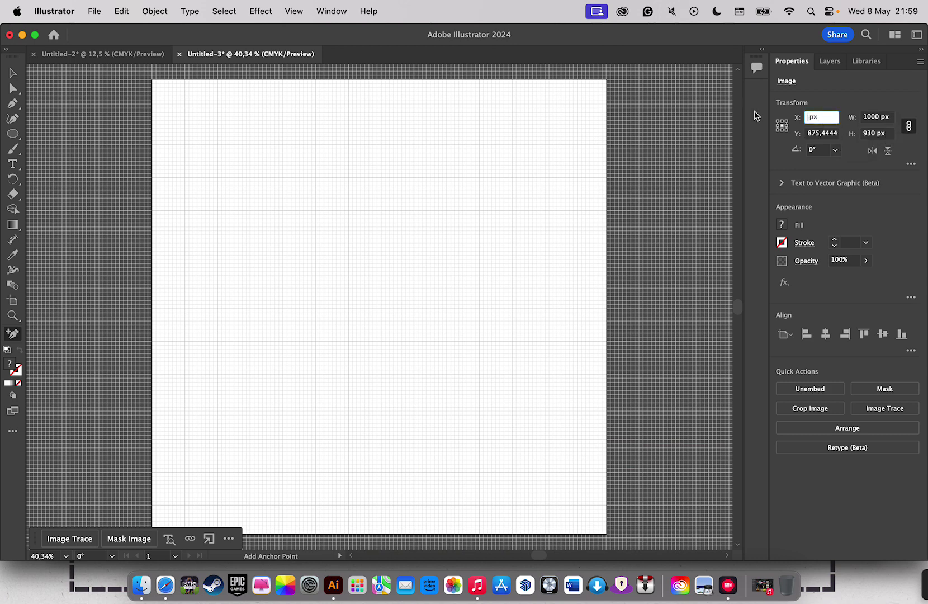
type("500")
key("Tab")
type("5")
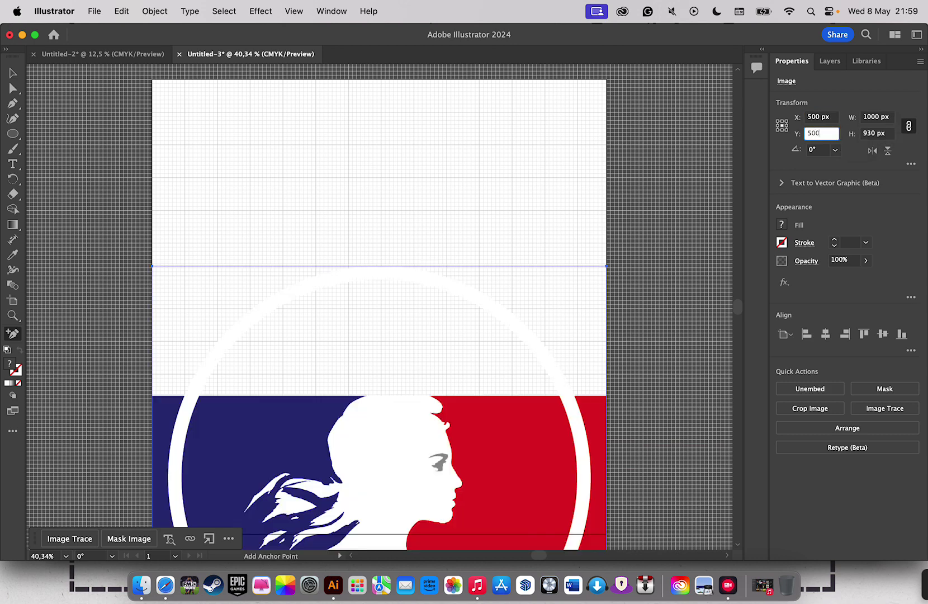
key("Return")
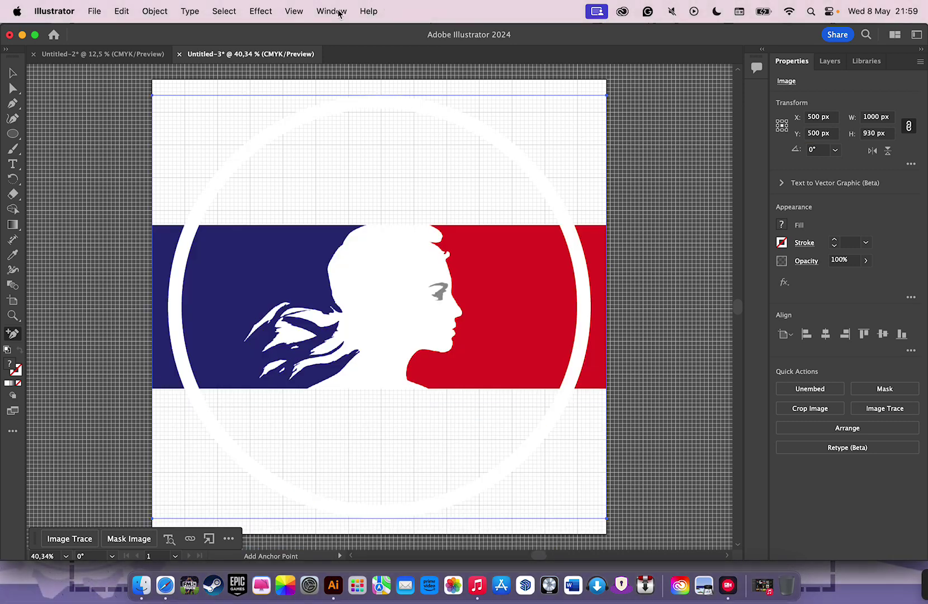
left_click(332, 11)
Trace the Marianne image with the 3 Colors preset, leaving white out
left_click(339, 437)
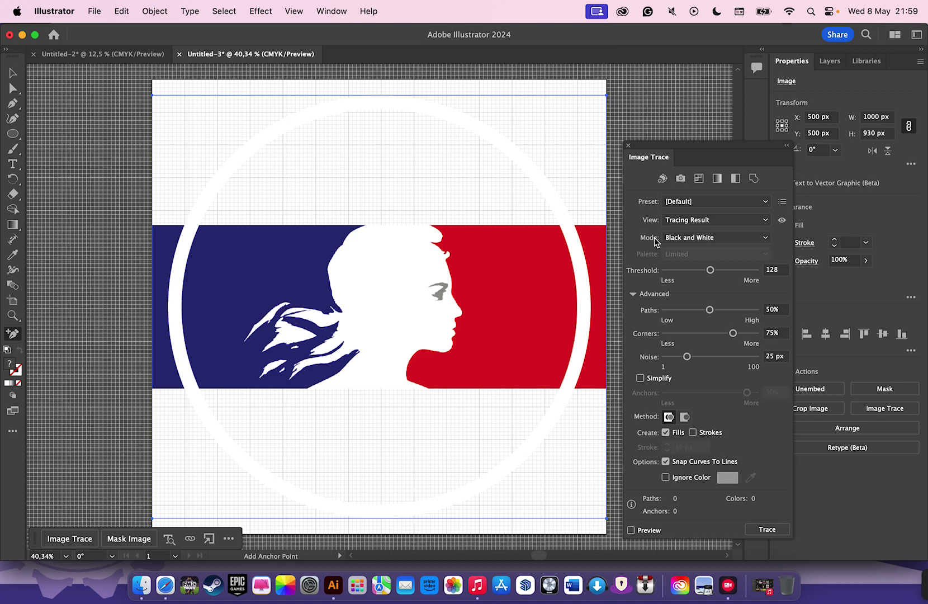
left_click(694, 202)
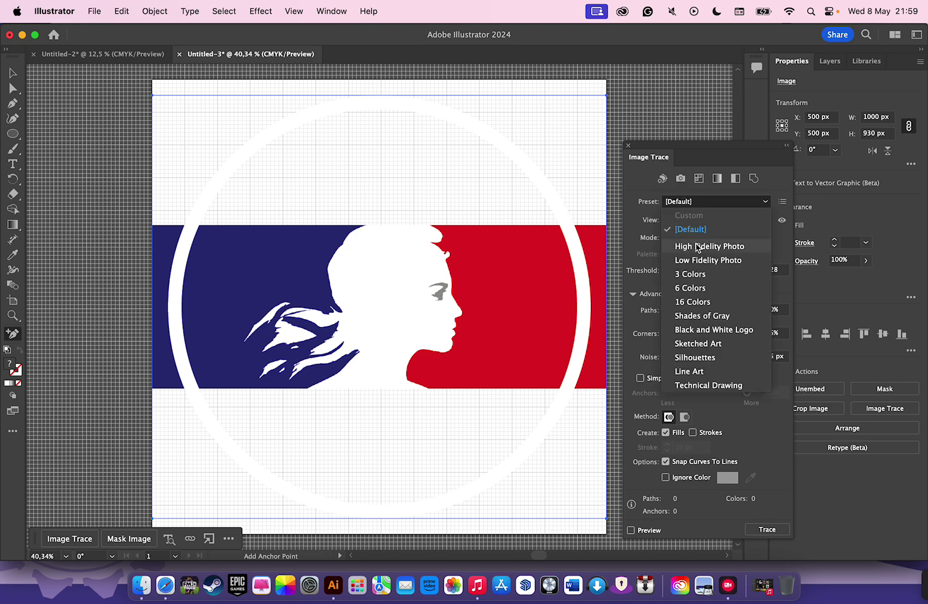
left_click(693, 274)
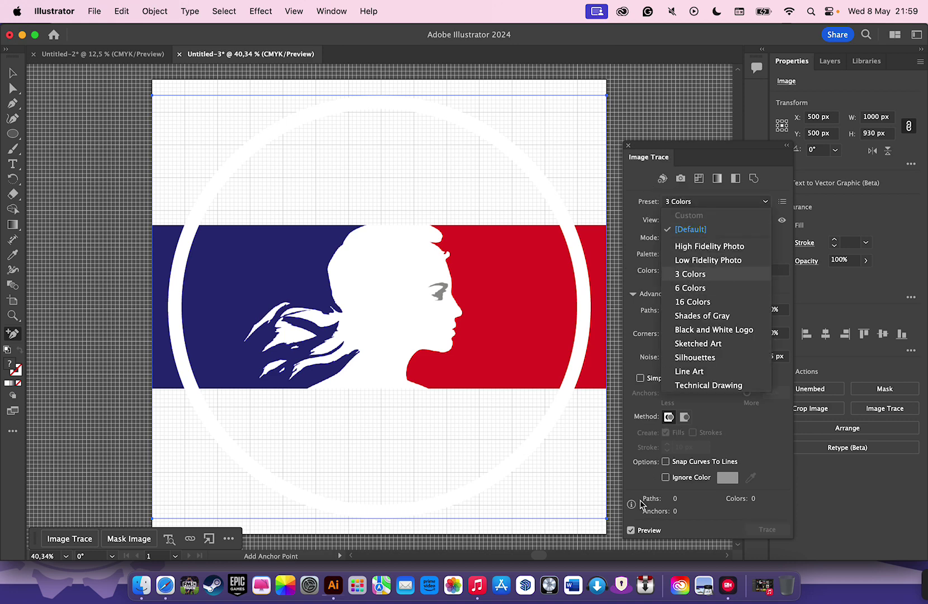
left_click(633, 528)
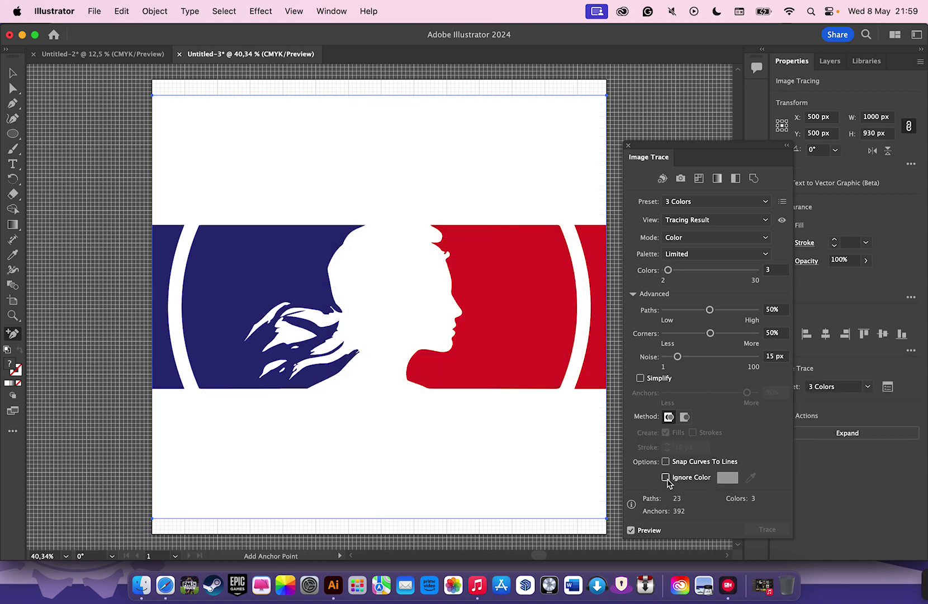
left_click(665, 477)
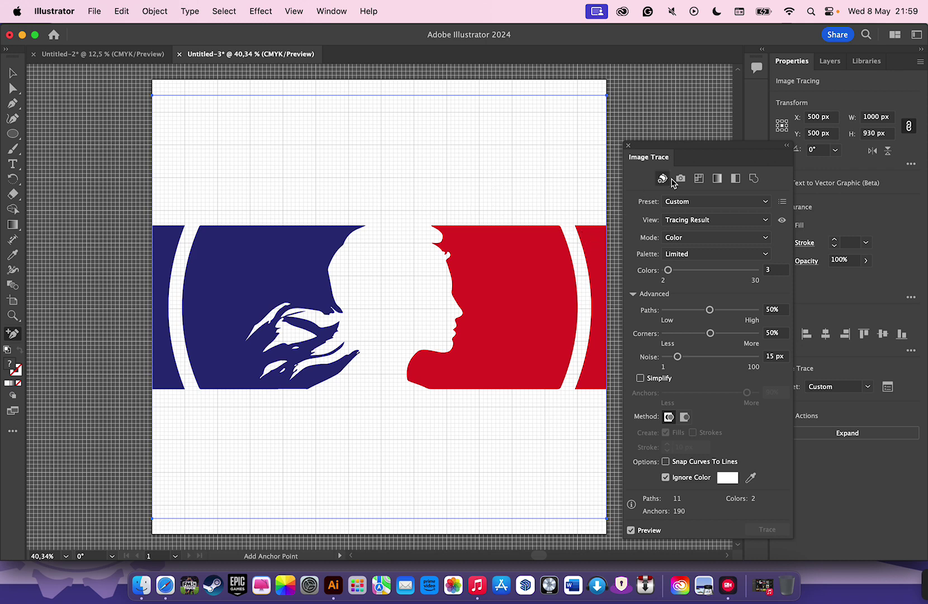
left_click(626, 147)
Expand the trace, delete the red and blue edge slivers, and select the emblem
left_click(865, 434)
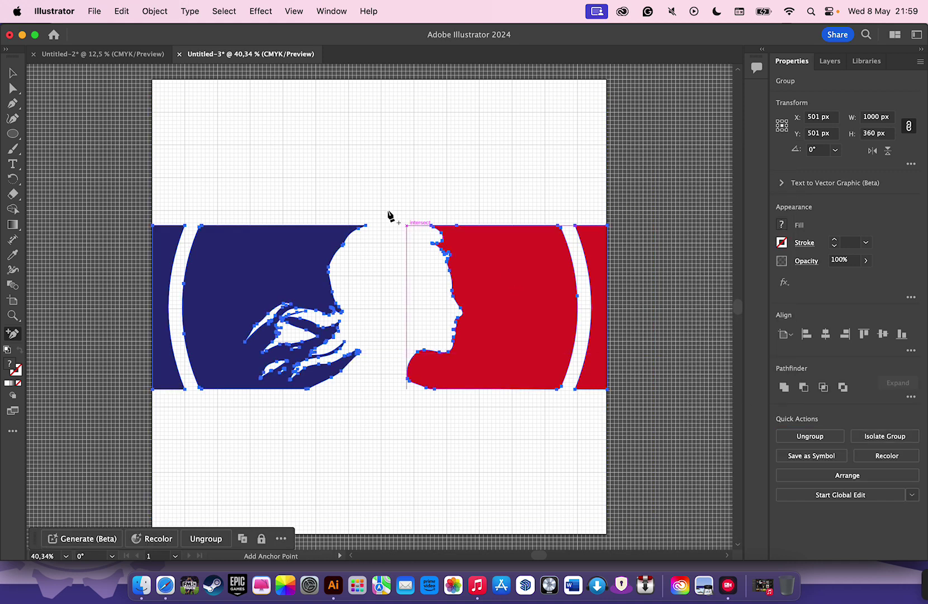
left_click(13, 73)
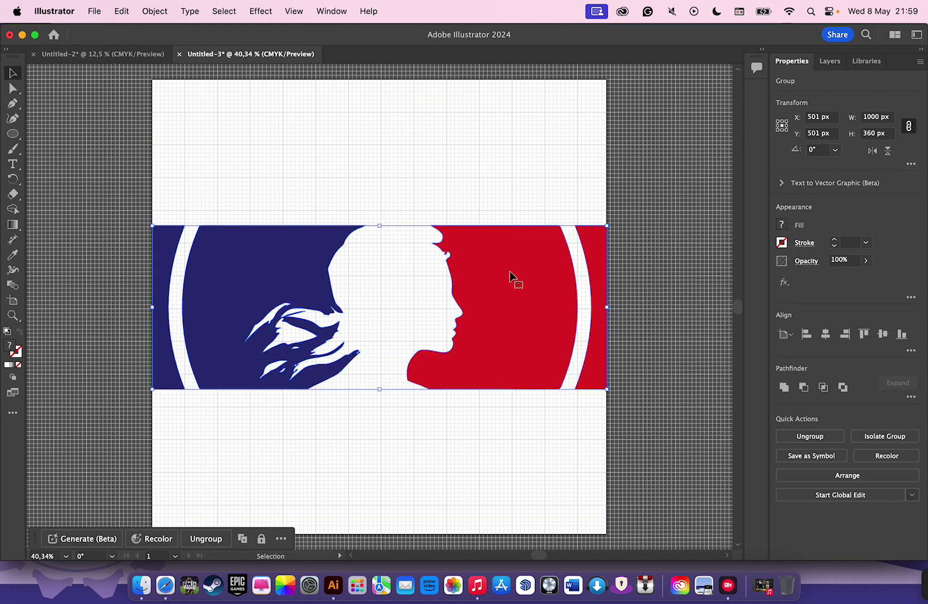
left_click(625, 268)
left_click(601, 273)
double_click(600, 268)
left_click(602, 267)
key("Delete")
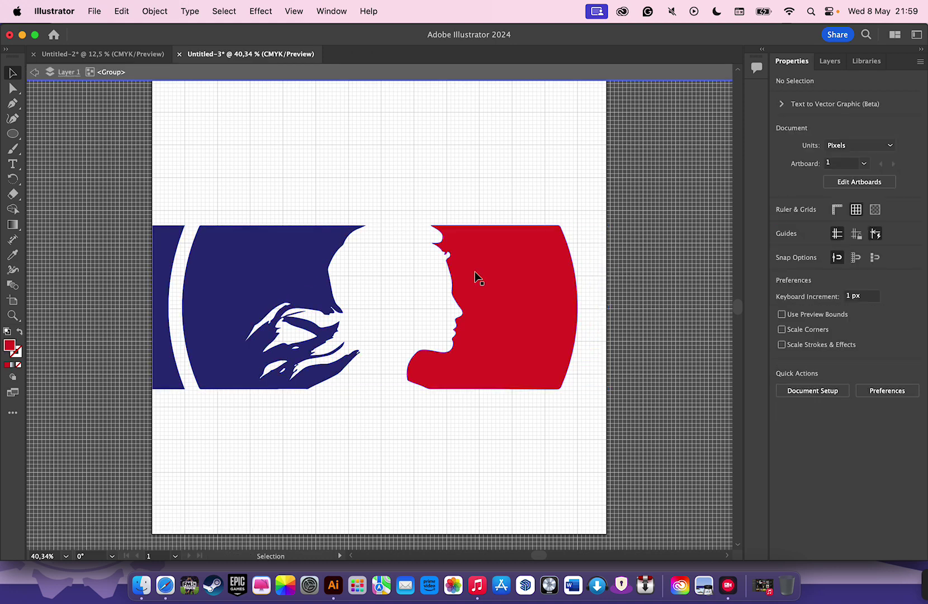
left_click(162, 271)
key("Delete")
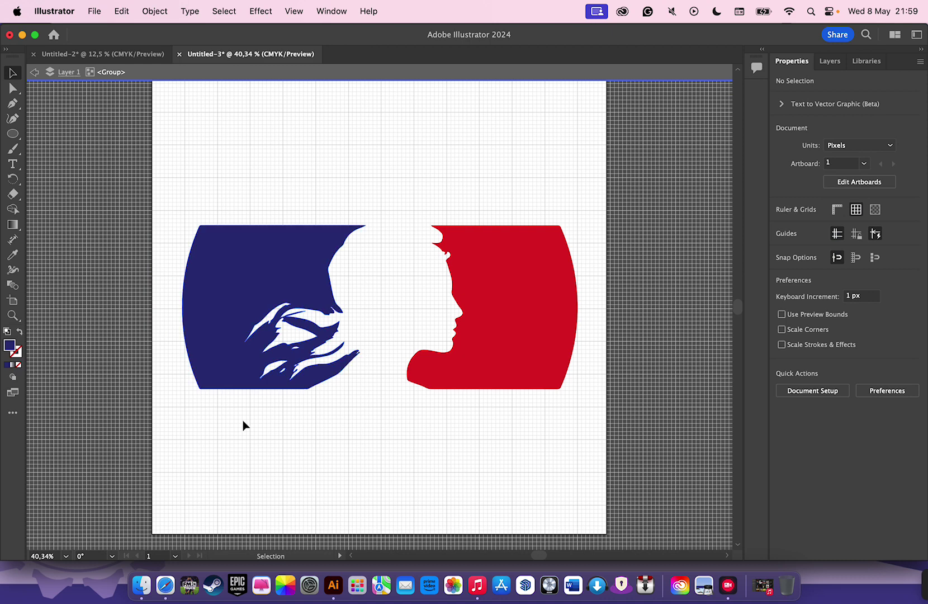
key("super+a")
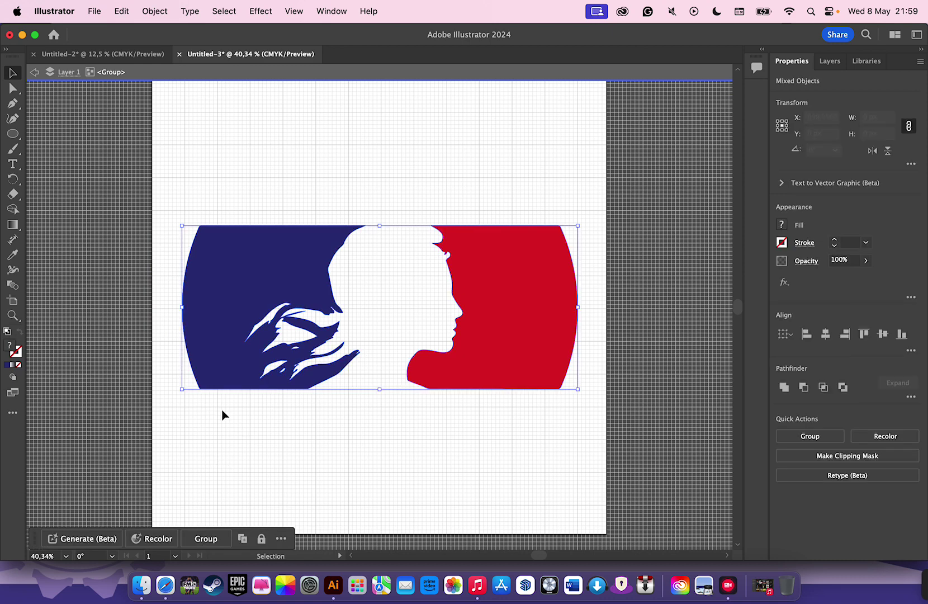
Paste the traced emblem into the Paris stamp and move it into the postmark circle
left_click(102, 54)
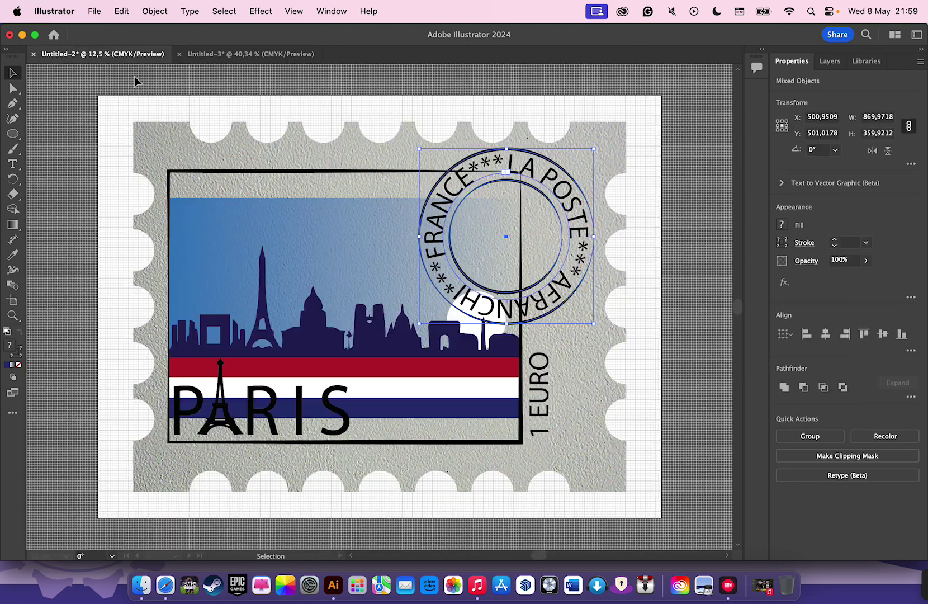
key("super+v")
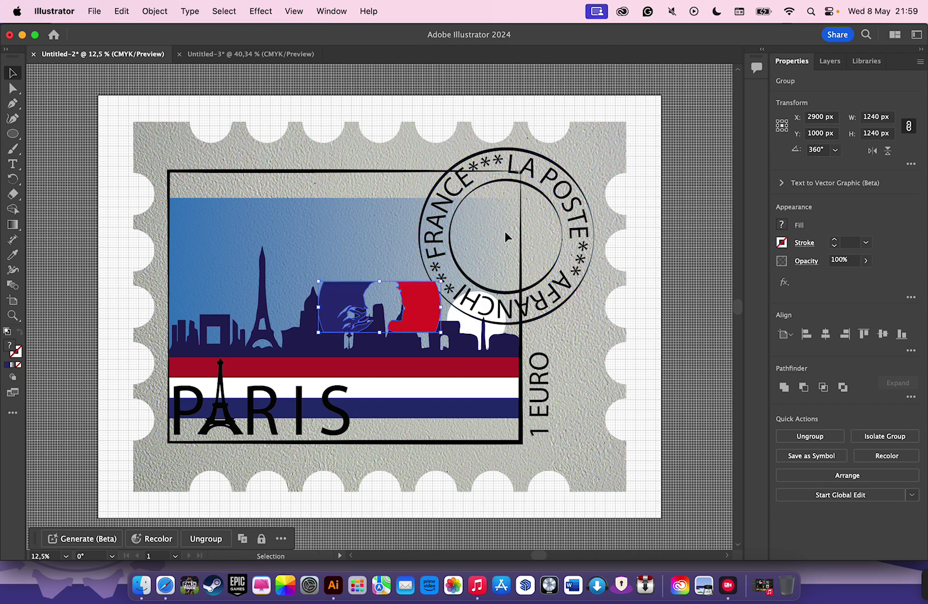
mouse_move(373, 265)
left_mouse_down()
mouse_move(475, 232)
mouse_move(451, 235)
left_mouse_up()
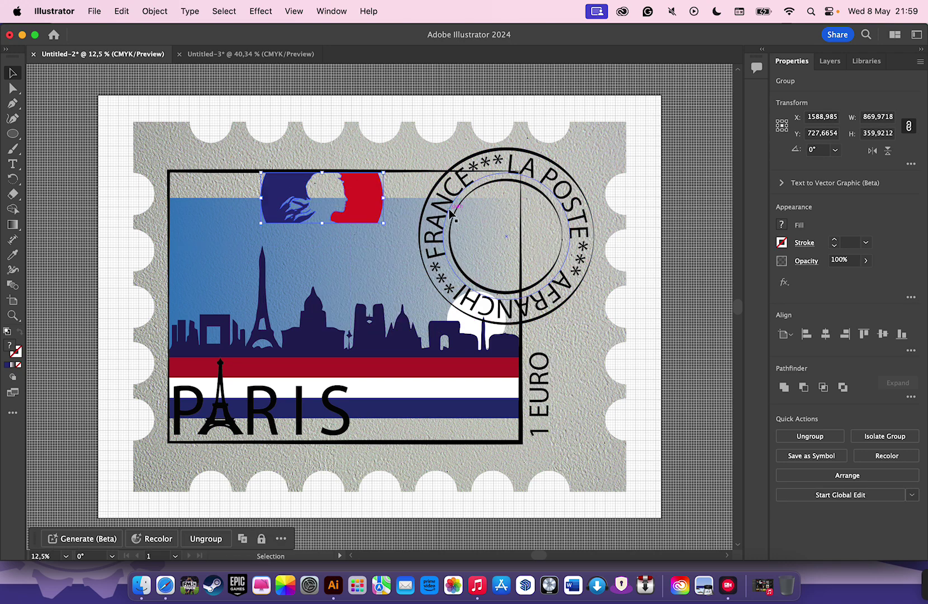
left_click(452, 235)
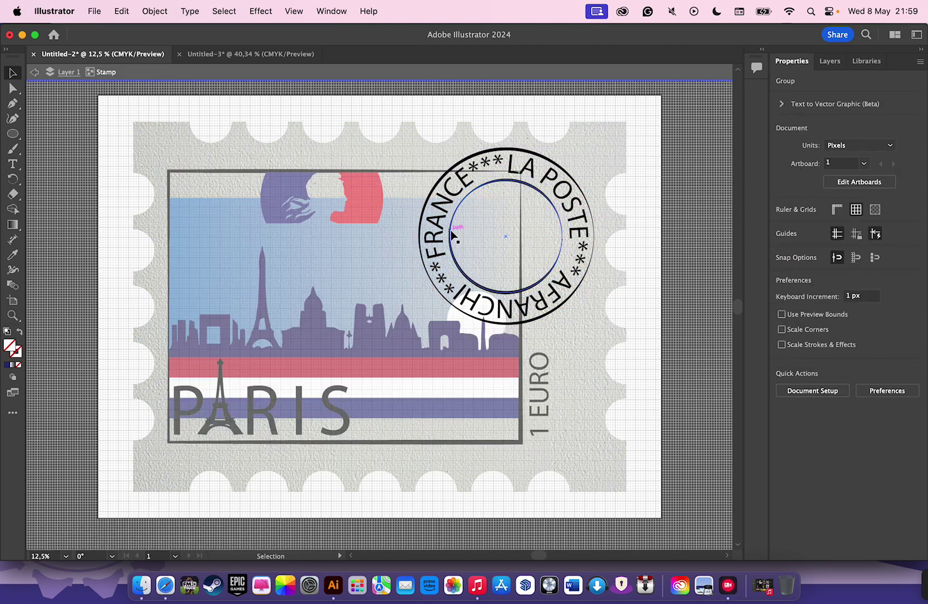
double_click(452, 235)
left_click(453, 235)
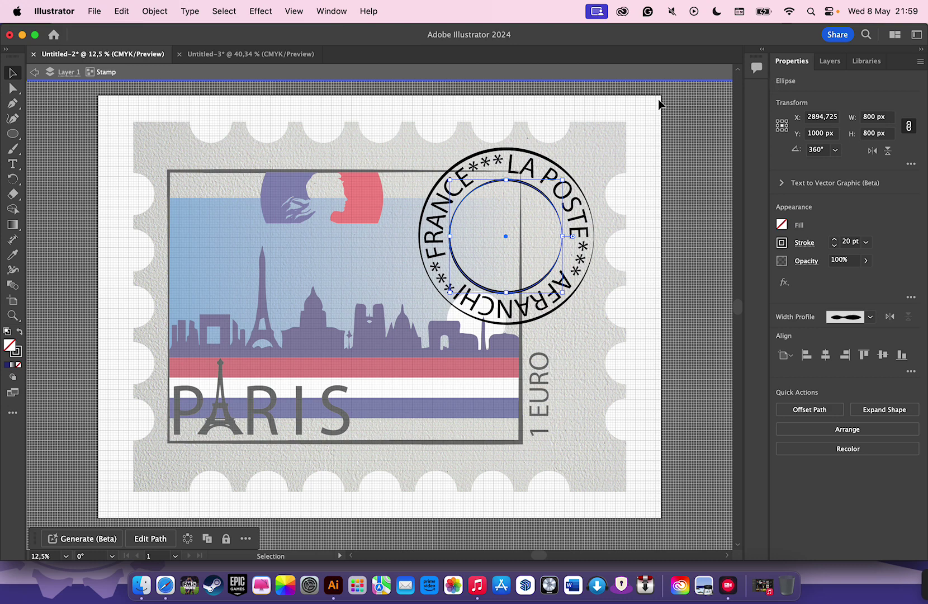
key("Escape")
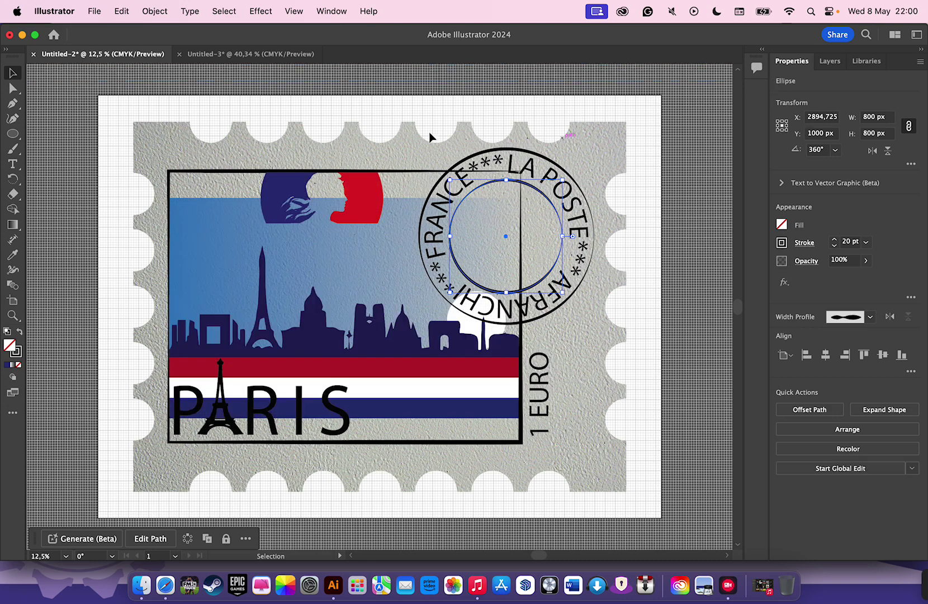
left_click_drag(361, 205, 545, 243)
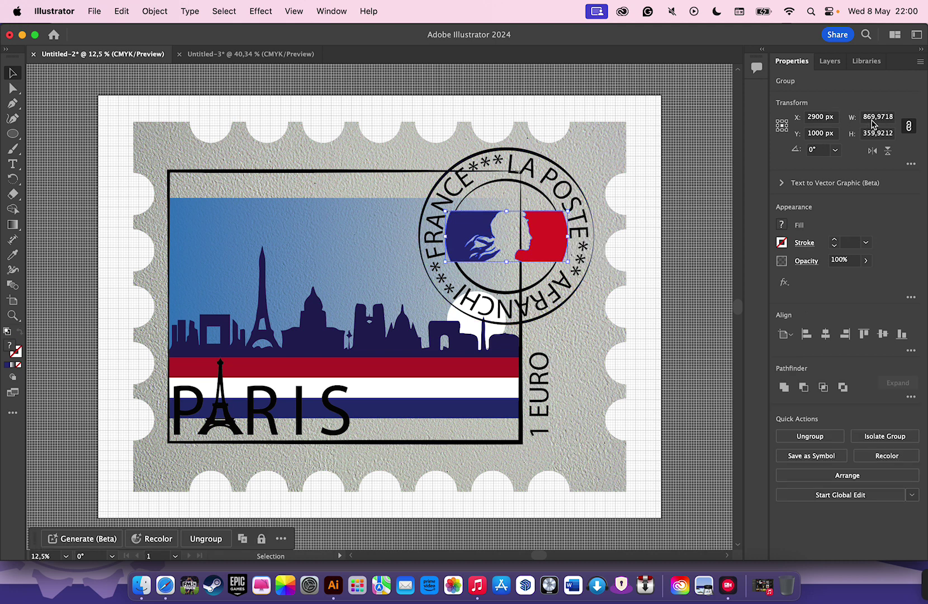
Scale the Marianne emblem to 800 px wide, keeping proportions
left_click(889, 123)
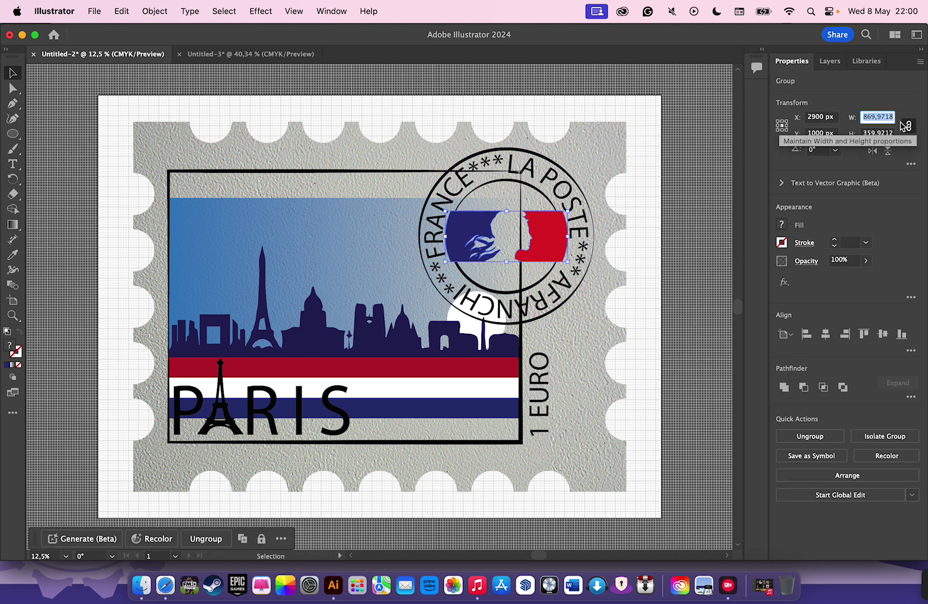
key("BackSpace")
type("800")
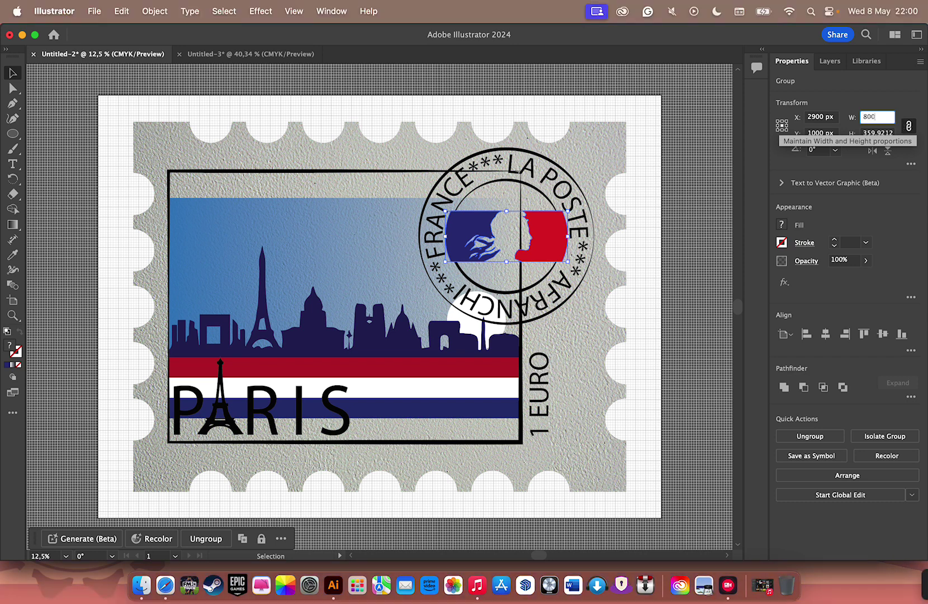
key("Return")
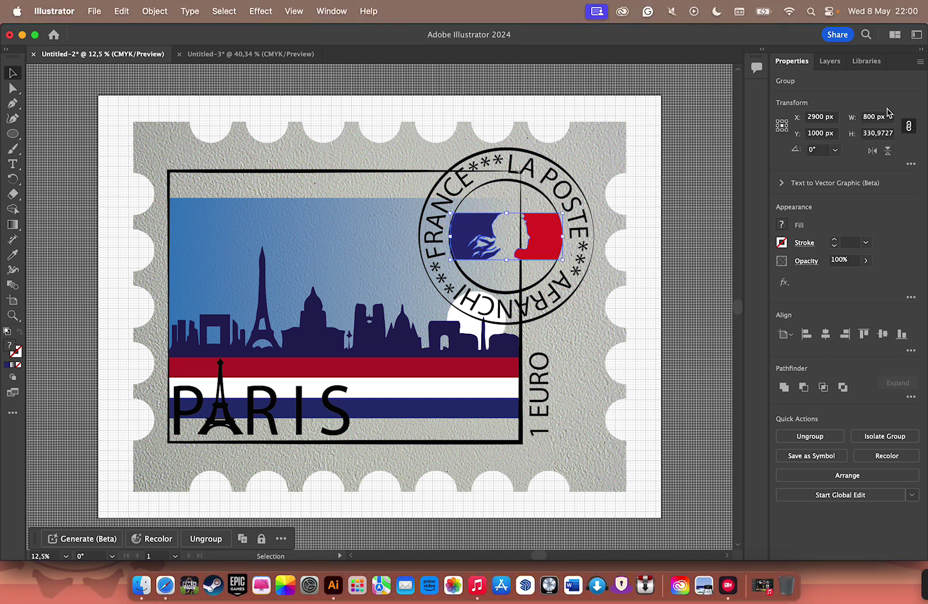
Send the Marianne emblem one step backward in the stacking order
left_click(699, 201)
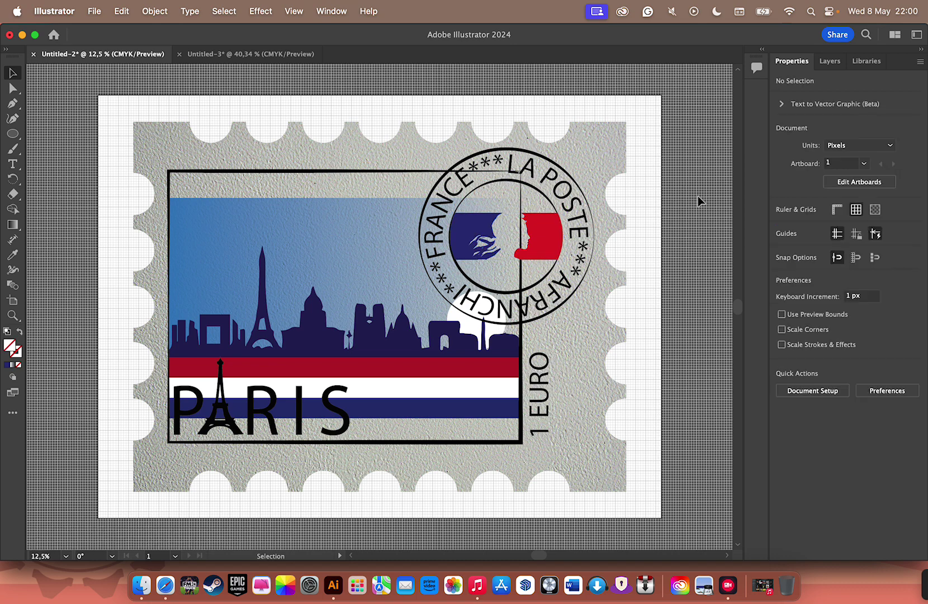
right_click(544, 239)
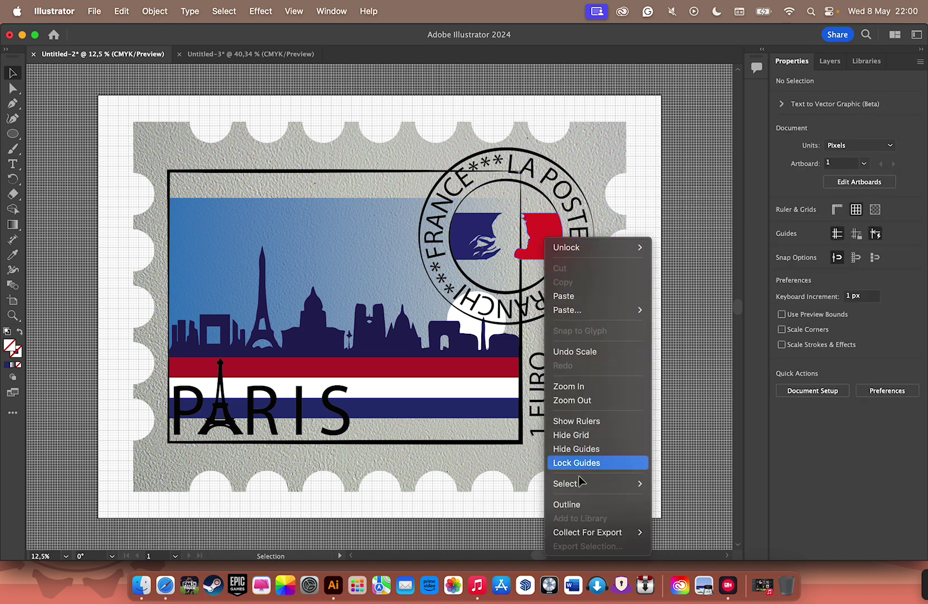
key("Escape")
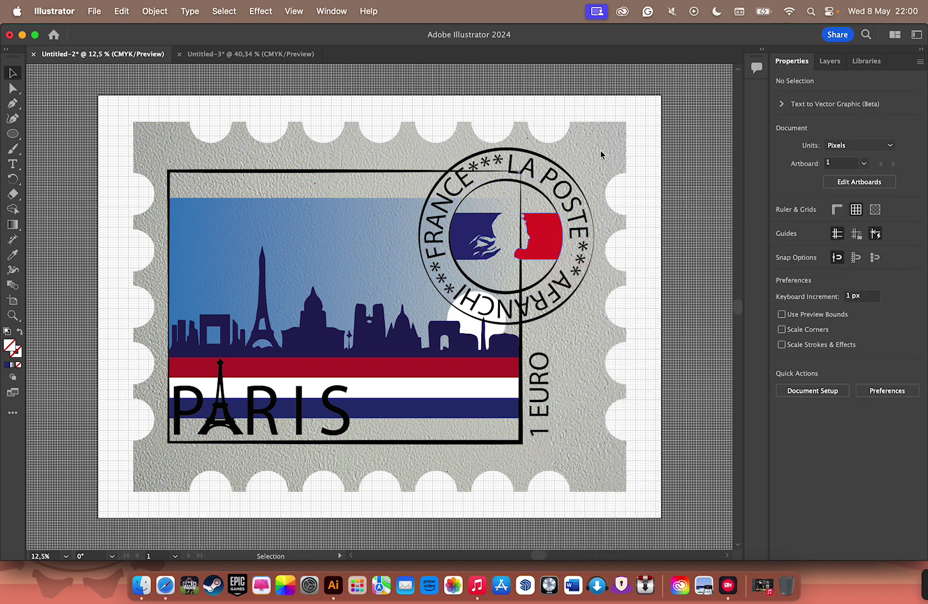
key("super+minus")
key("super+0")
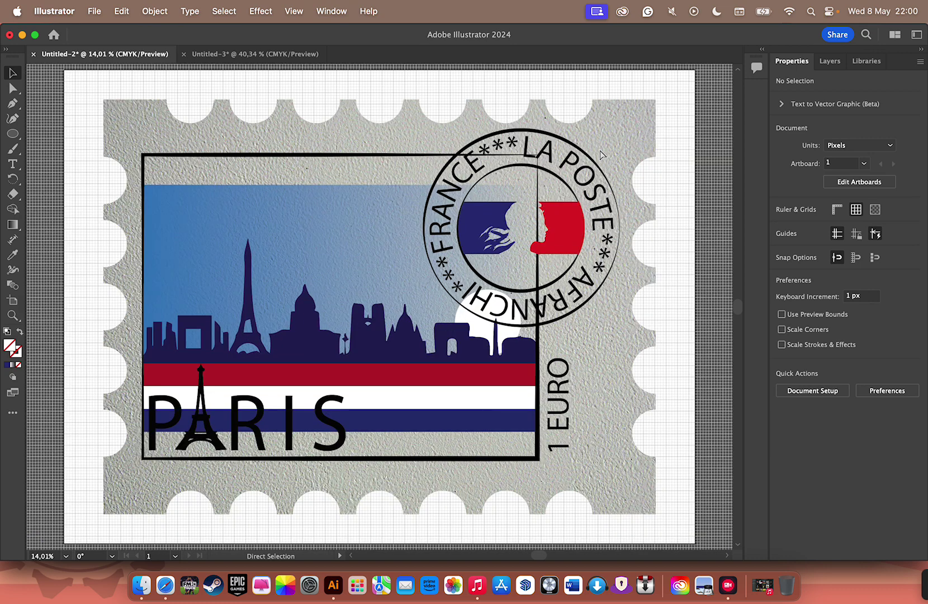
left_click(473, 219)
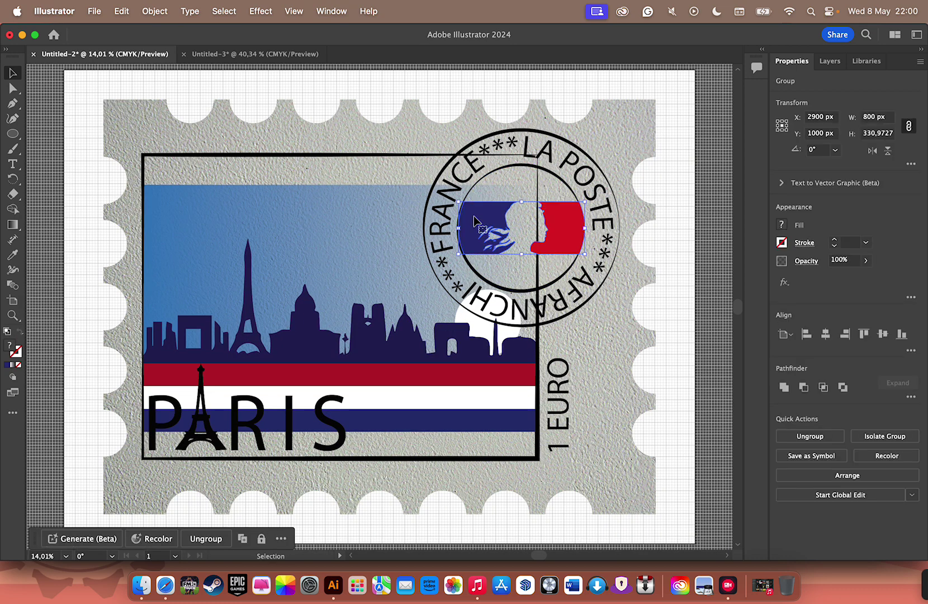
right_click(474, 218)
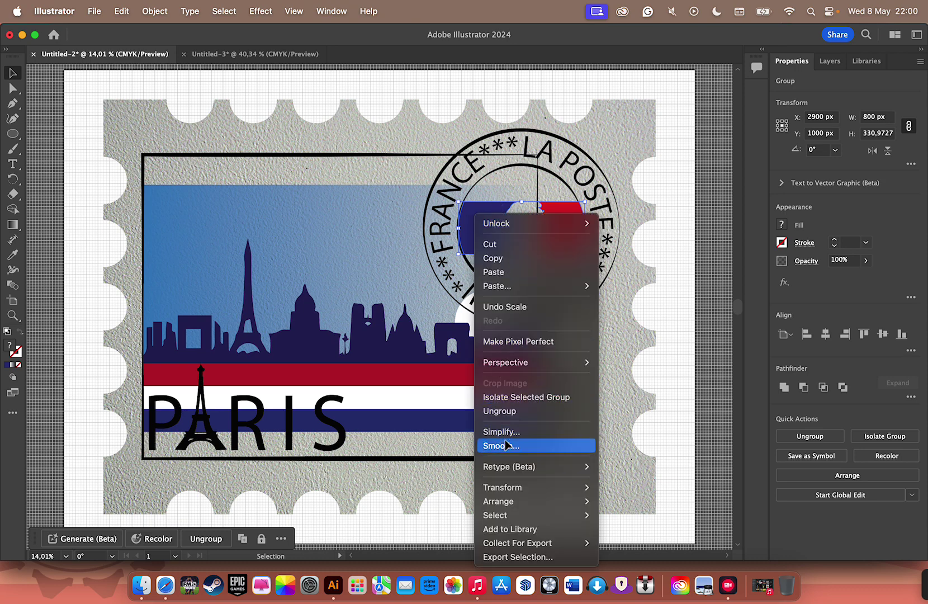
mouse_move(498, 501)
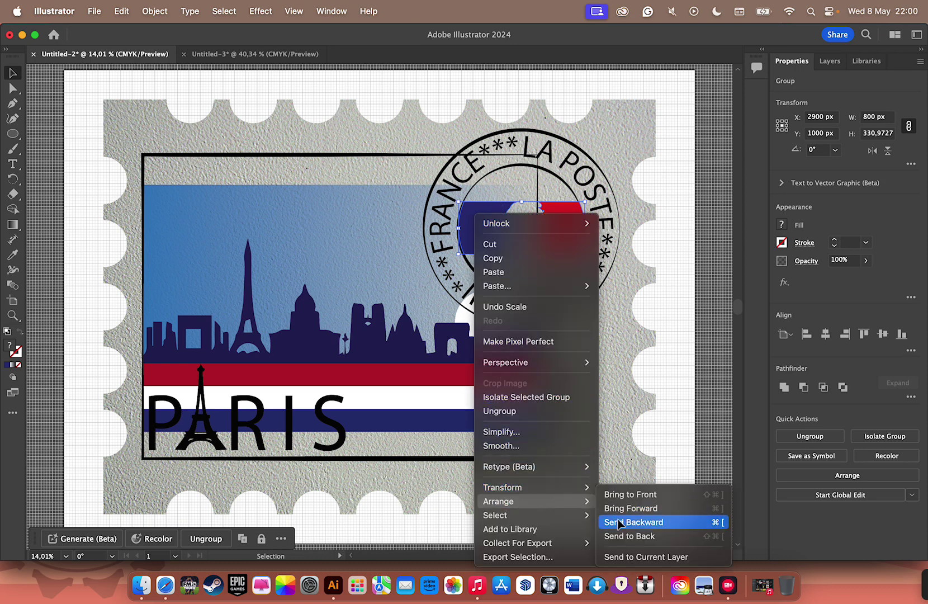
left_click(620, 522)
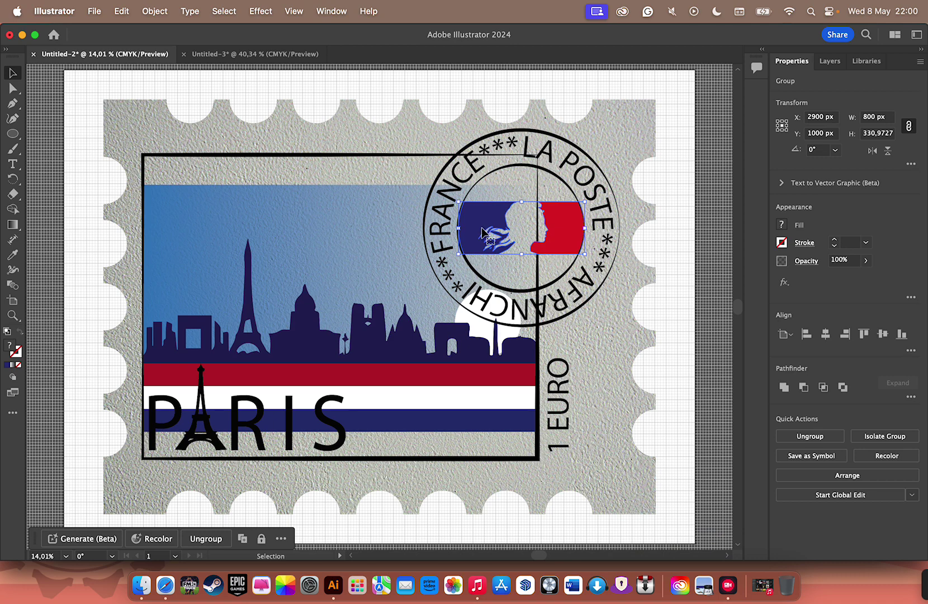
Narrow the emblem to 790 px wide and check it in the full stamp view
left_click(702, 162)
left_click(574, 189)
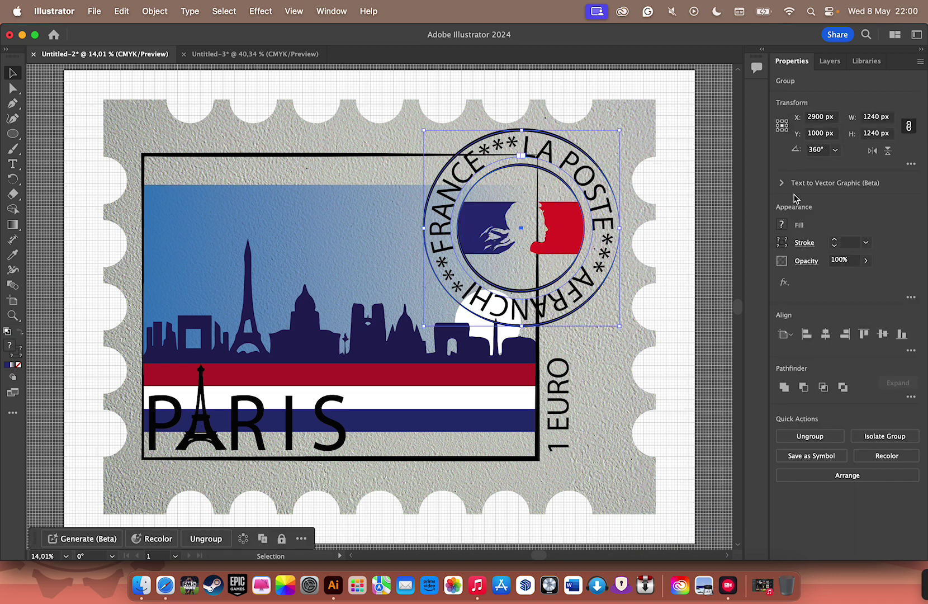
left_click(570, 236)
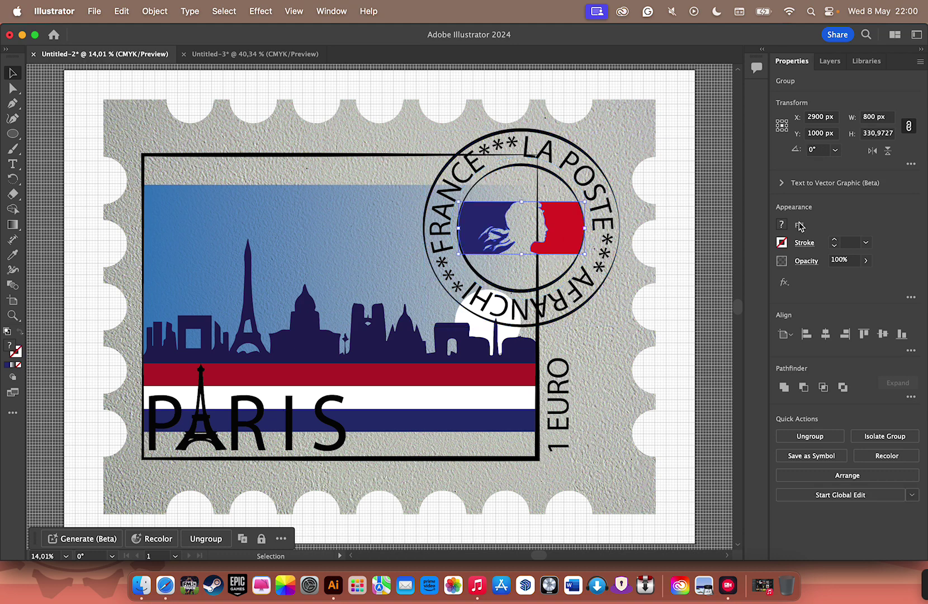
double_click(872, 117)
key("BackSpace")
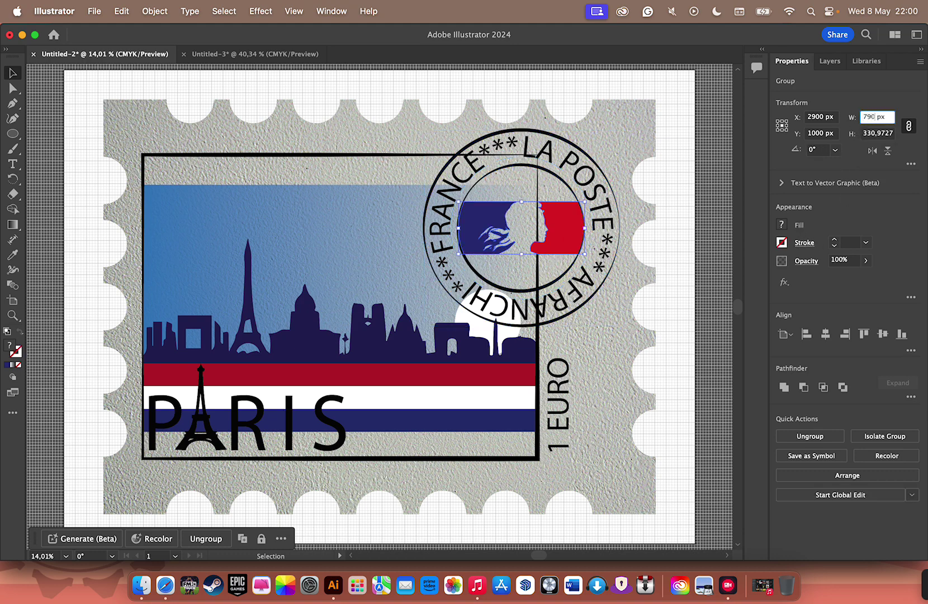
key("Return")
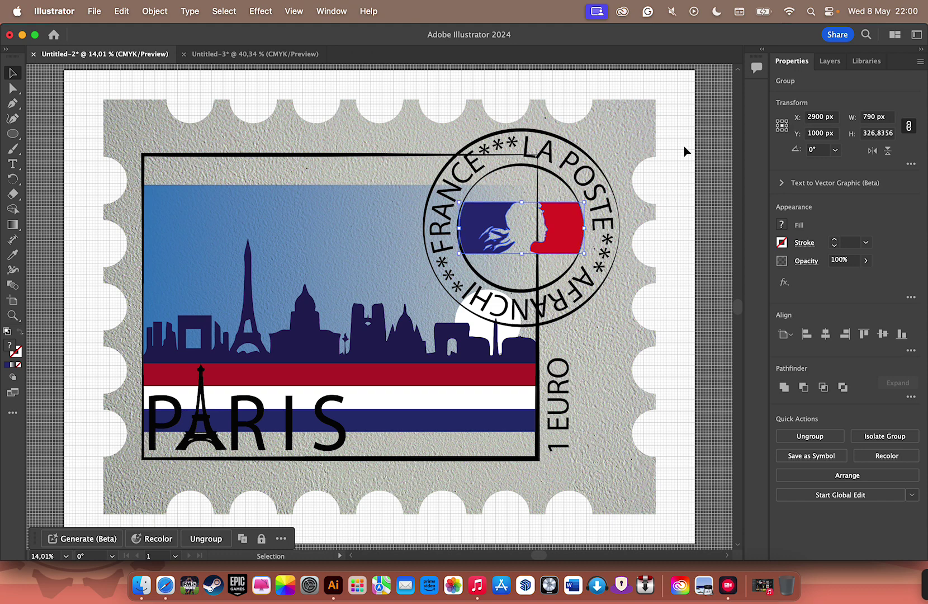
left_click(684, 146)
key("super+minus")
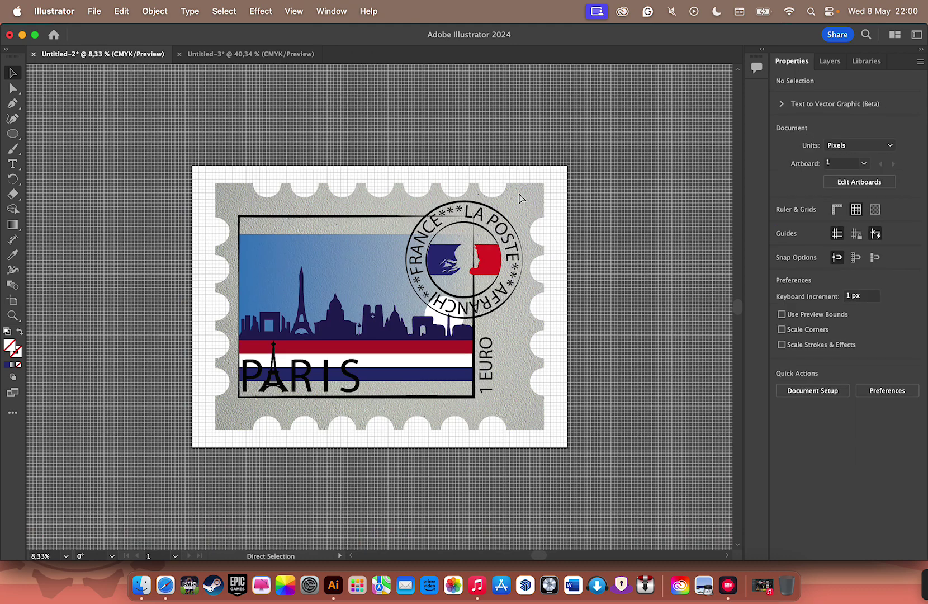
key("super+0")
key("super+minus")
key("super+minus")
key("super+0")
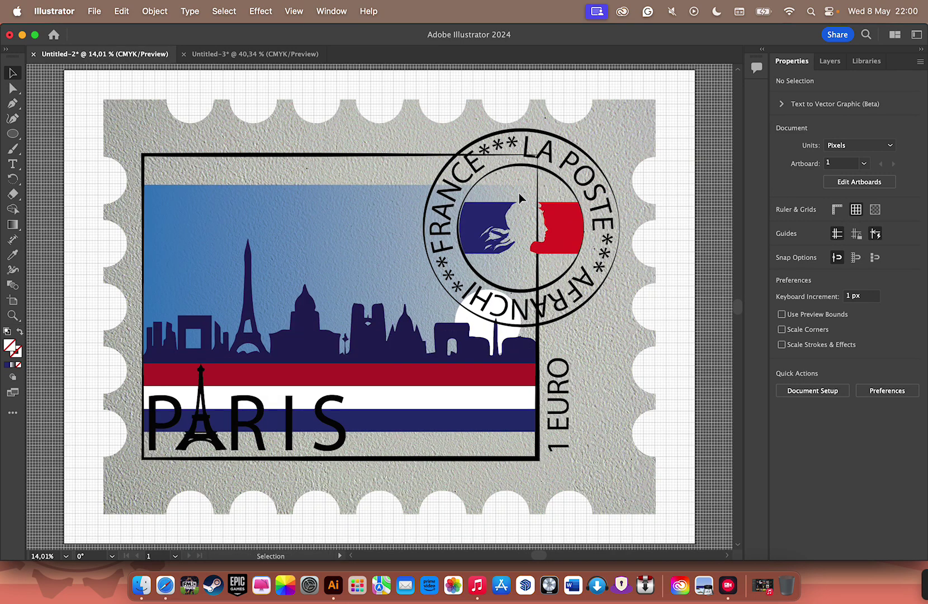
left_click(500, 223)
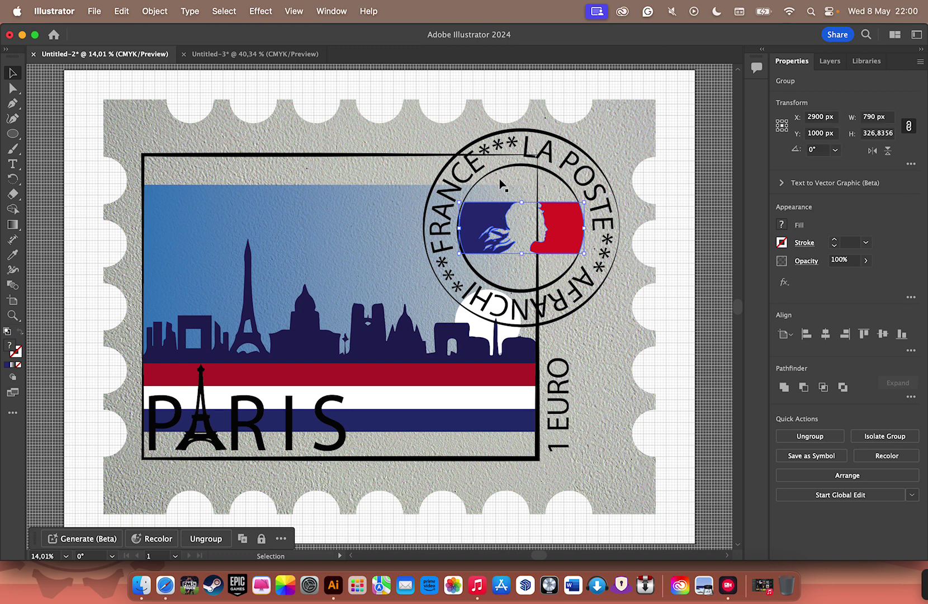
Rename the emblem's group to Marianne in the Layers panel
left_click(830, 61)
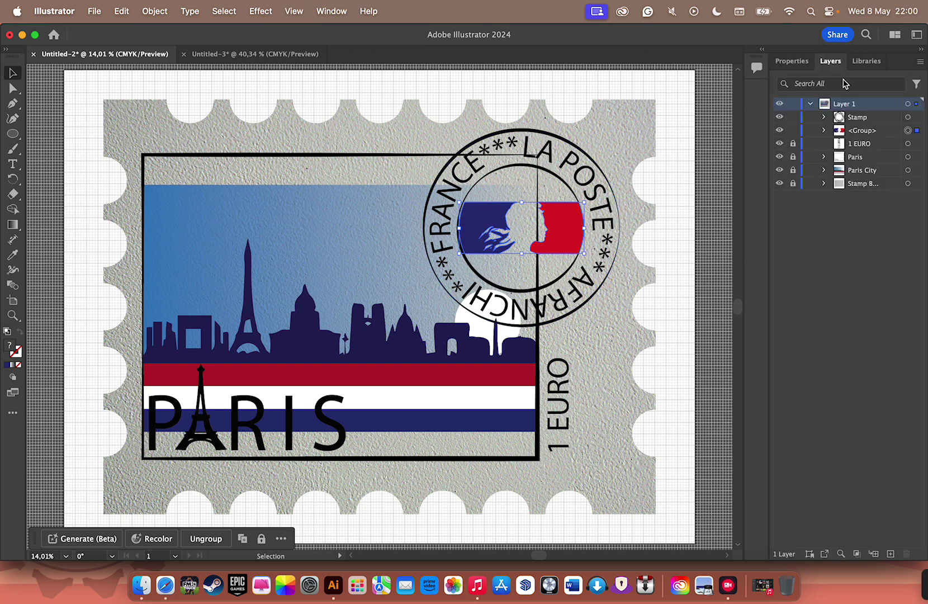
double_click(864, 131)
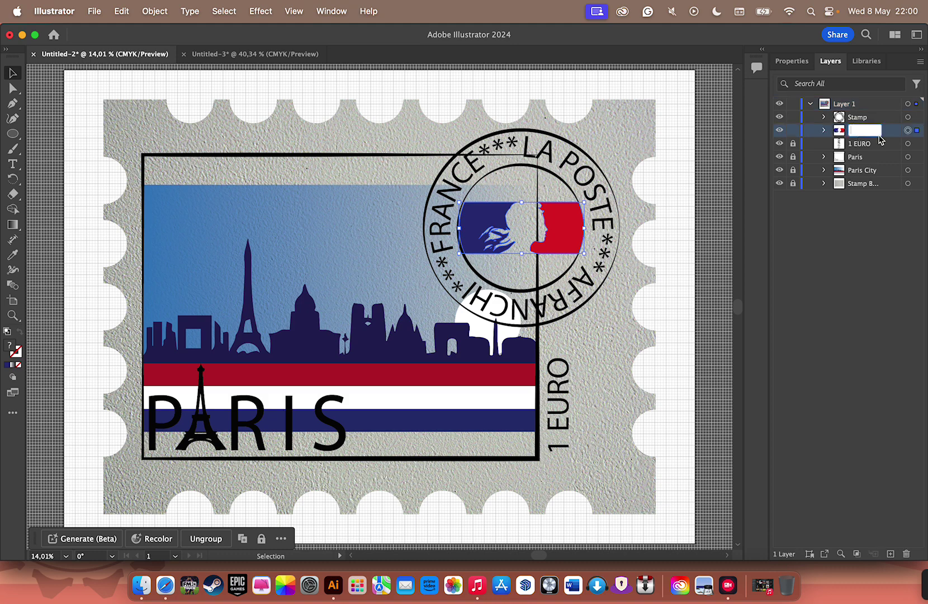
type("Marianne")
key("Return")
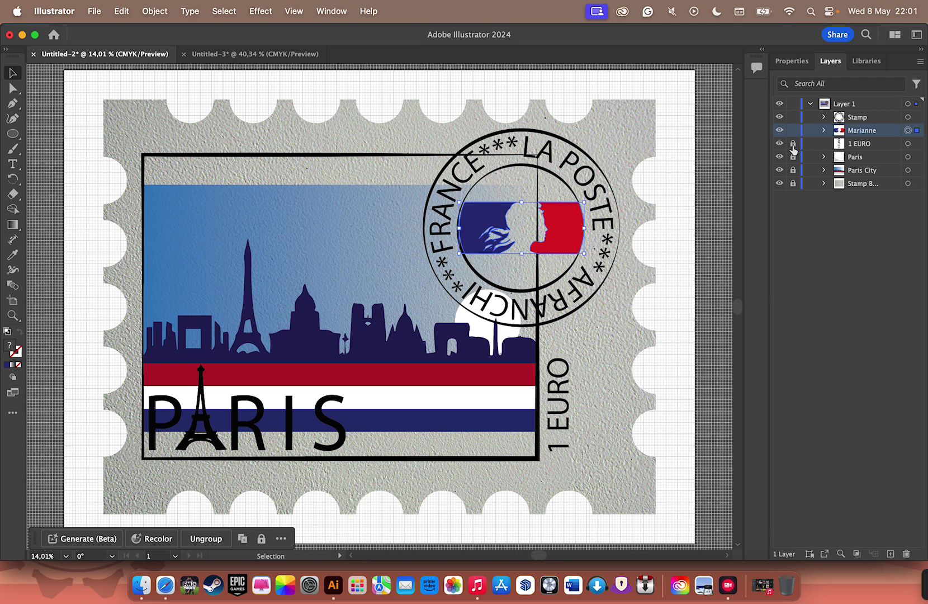
Unlock the 1 EURO, Paris, Paris City and background layers; rename Layer 1 to French Stamp
left_click(792, 143)
left_click(793, 156)
left_click(793, 183)
left_click(808, 244)
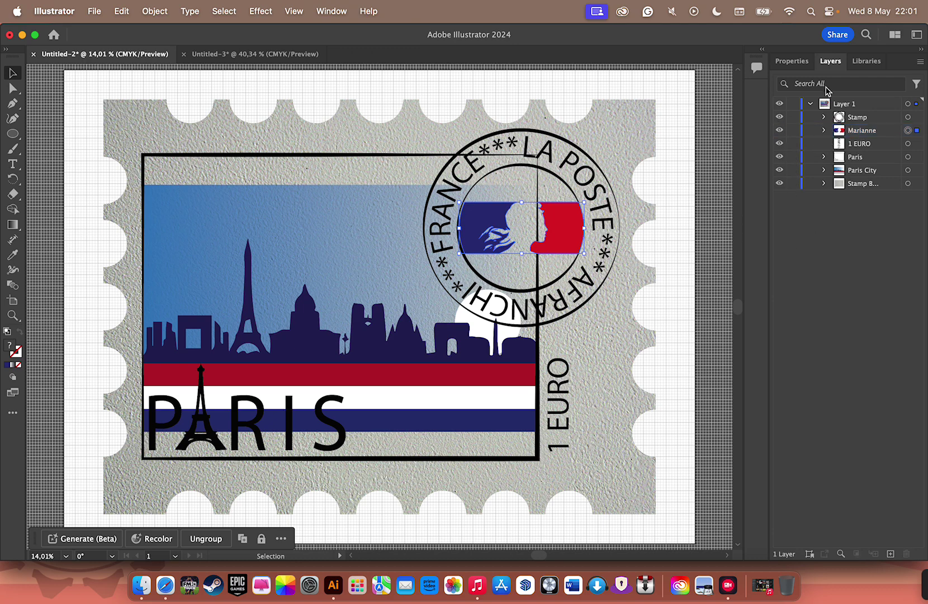
double_click(847, 104)
type("French Stamp")
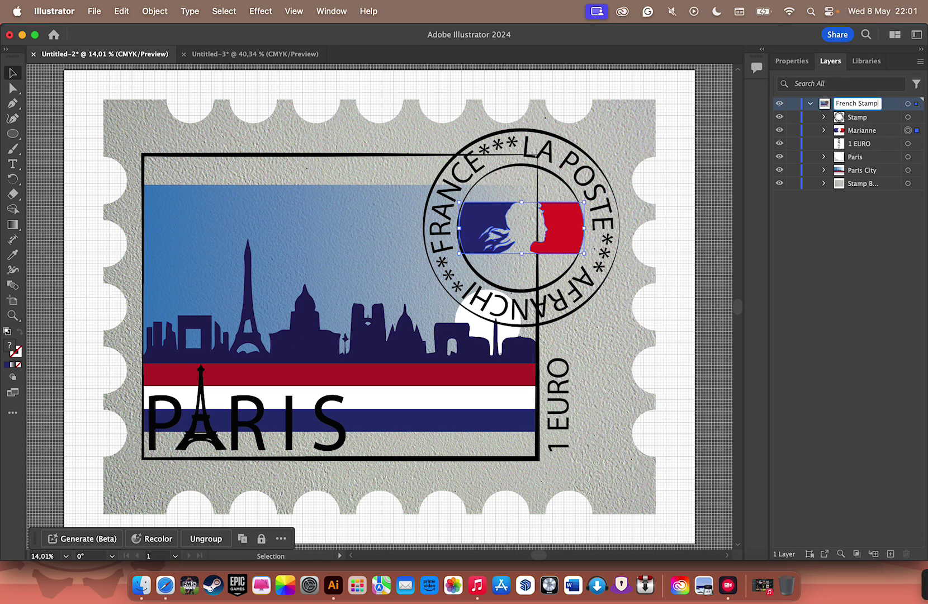
key("Return")
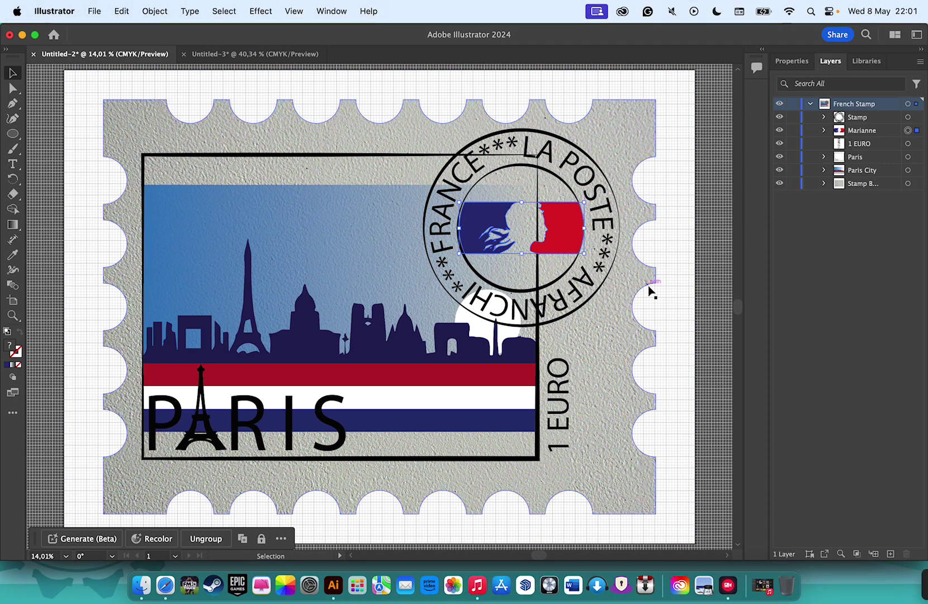
left_click(685, 304)
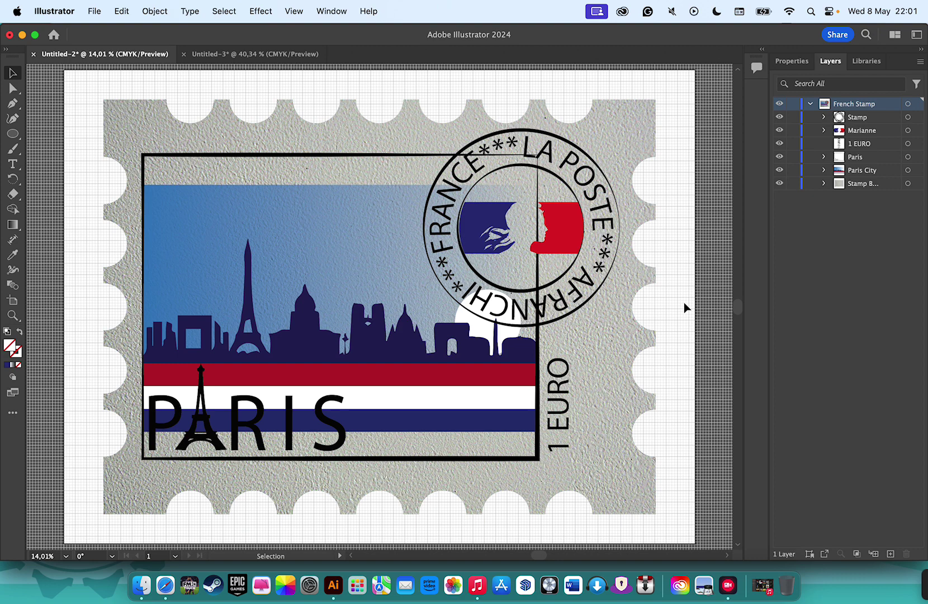